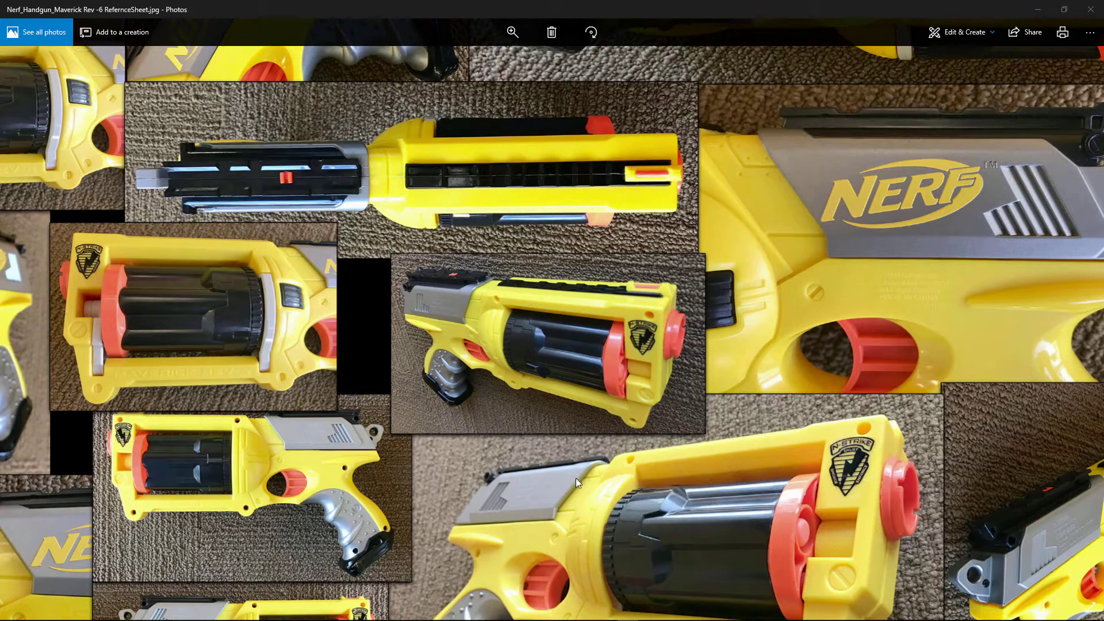
Look over the Nerf Maverick reference sheet, including the large angled view of the handgun, and switch to Maya.
{"action": "left_click_drag", "start_coordinate": [576, 478], "coordinate": [547, 379]}
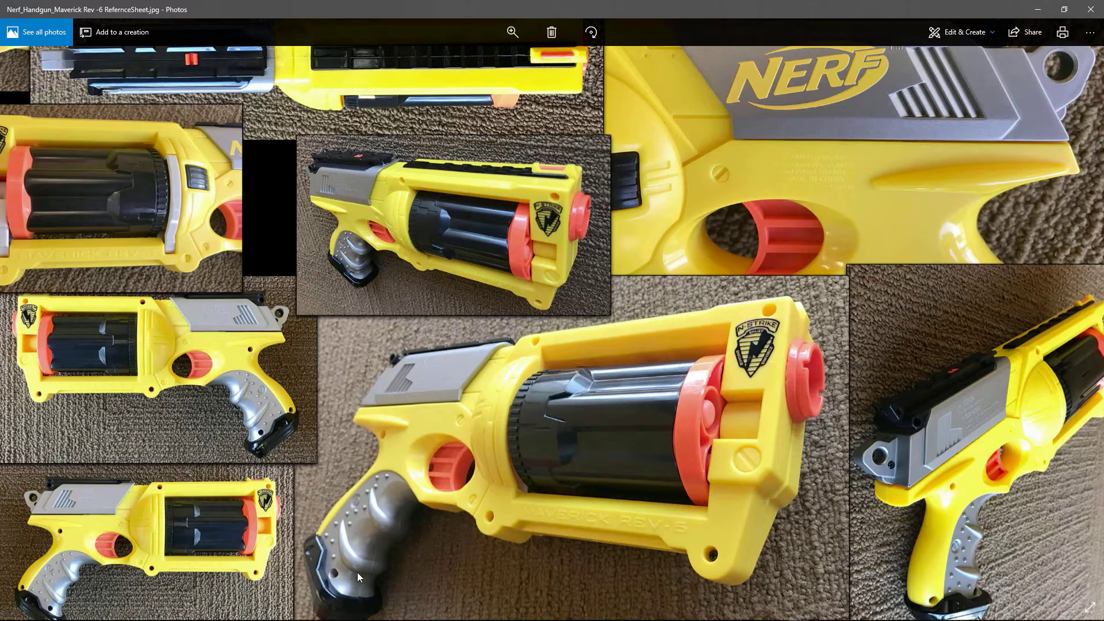
{"action": "mouse_move", "coordinate": [305, 620]}
{"action": "left_click", "coordinate": [371, 615]}
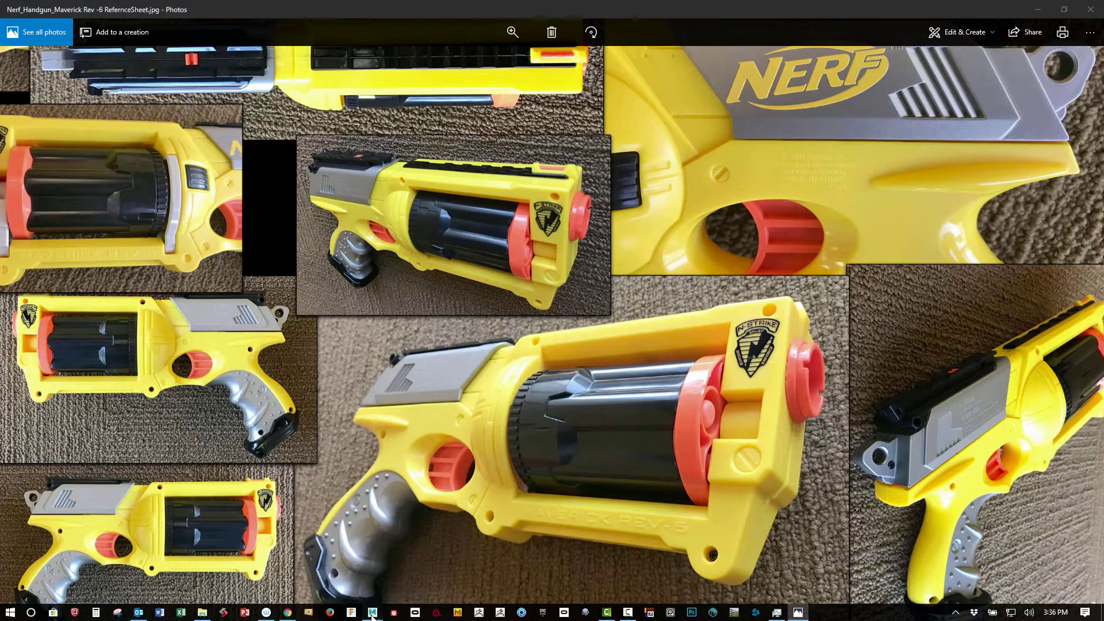
{"action": "left_click", "coordinate": [454, 571]}
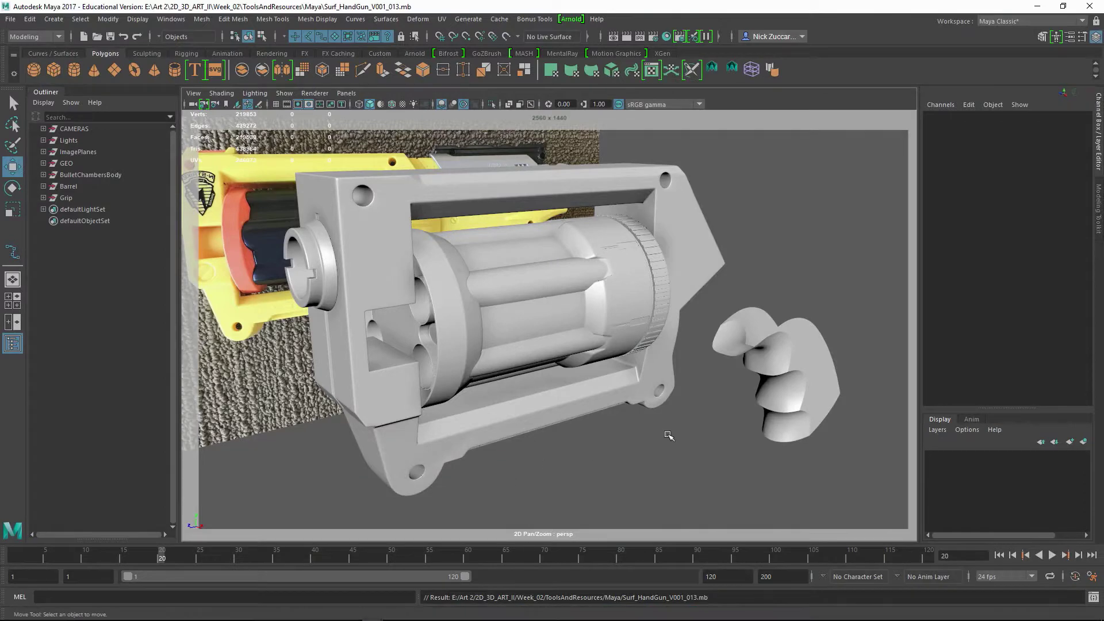
Examine the grip and barrel frame meshes from several angles against the reference image plane, focusing on the body area between them.
{"action": "left_click_drag", "start_coordinate": [682, 437], "coordinate": [577, 459], "text": "alt"}
{"action": "right_click_drag", "start_coordinate": [488, 379], "coordinate": [537, 396], "text": "alt"}
{"action": "left_click_drag", "start_coordinate": [581, 387], "coordinate": [570, 390], "text": "alt"}
{"action": "left_click_drag", "start_coordinate": [427, 263], "coordinate": [574, 407]}
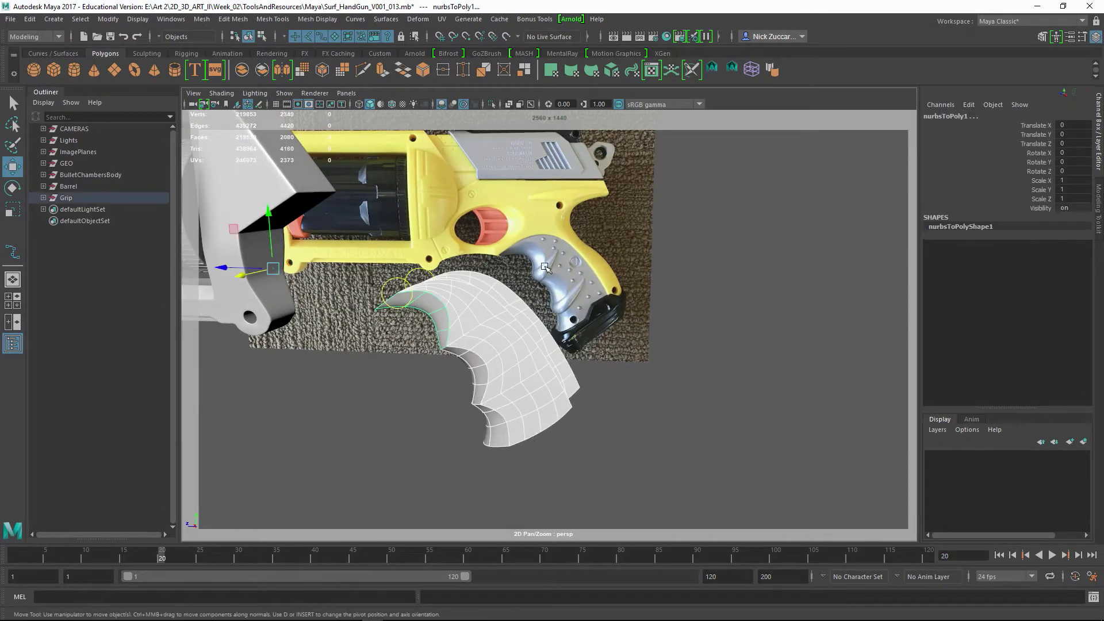
{"action": "left_click", "coordinate": [649, 416]}
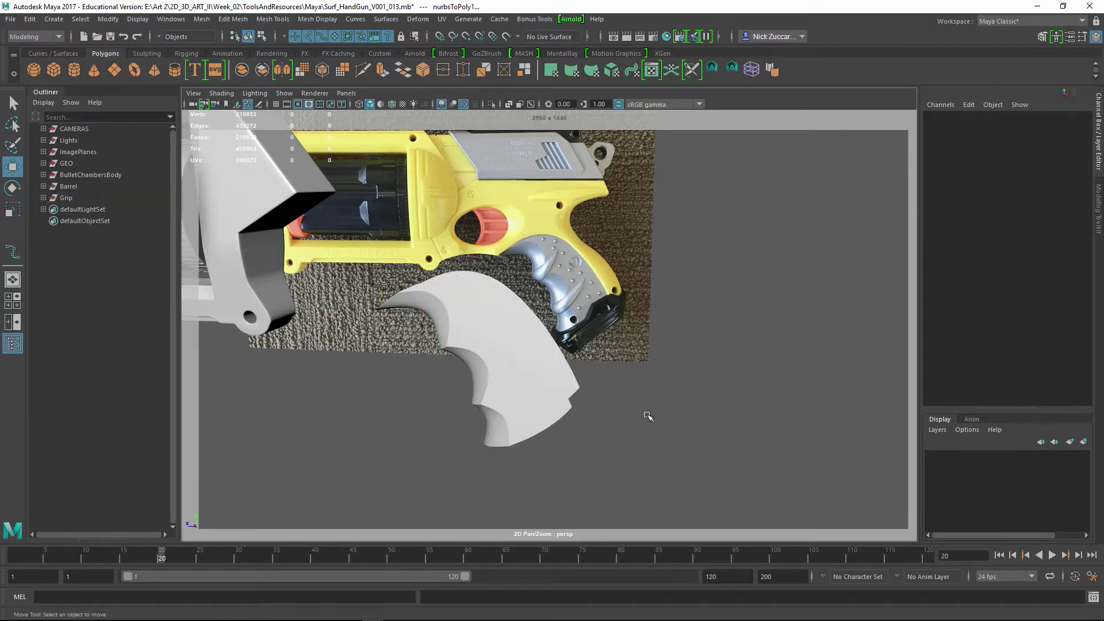
{"action": "left_click", "coordinate": [535, 415]}
{"action": "left_click_drag", "start_coordinate": [535, 417], "coordinate": [505, 372], "text": "alt"}
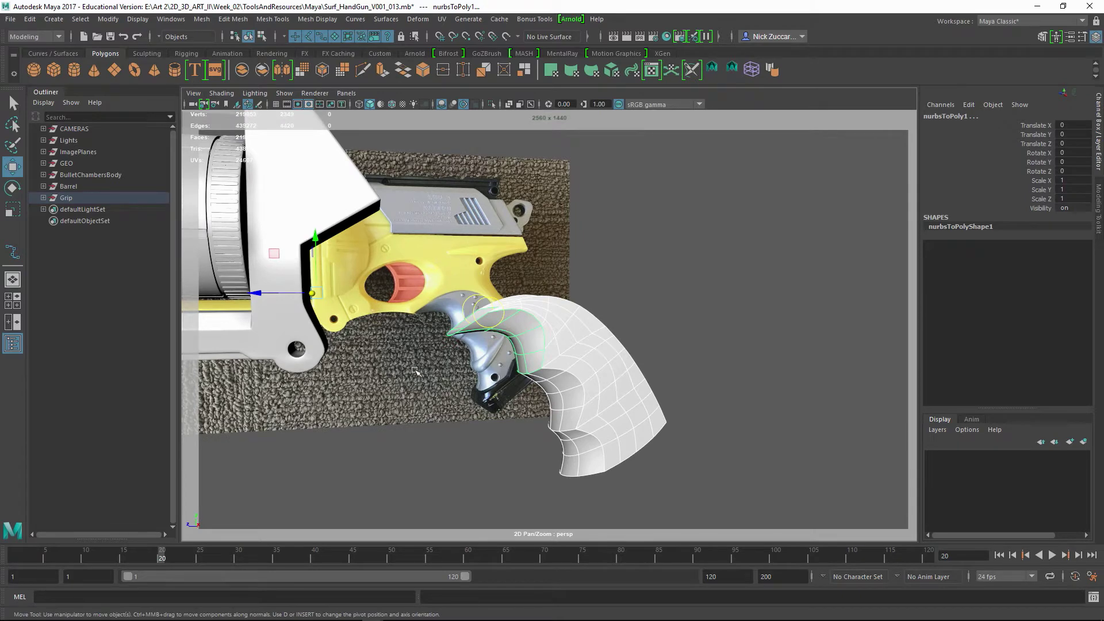
{"action": "middle_click_drag", "start_coordinate": [424, 362], "coordinate": [454, 376], "text": "alt"}
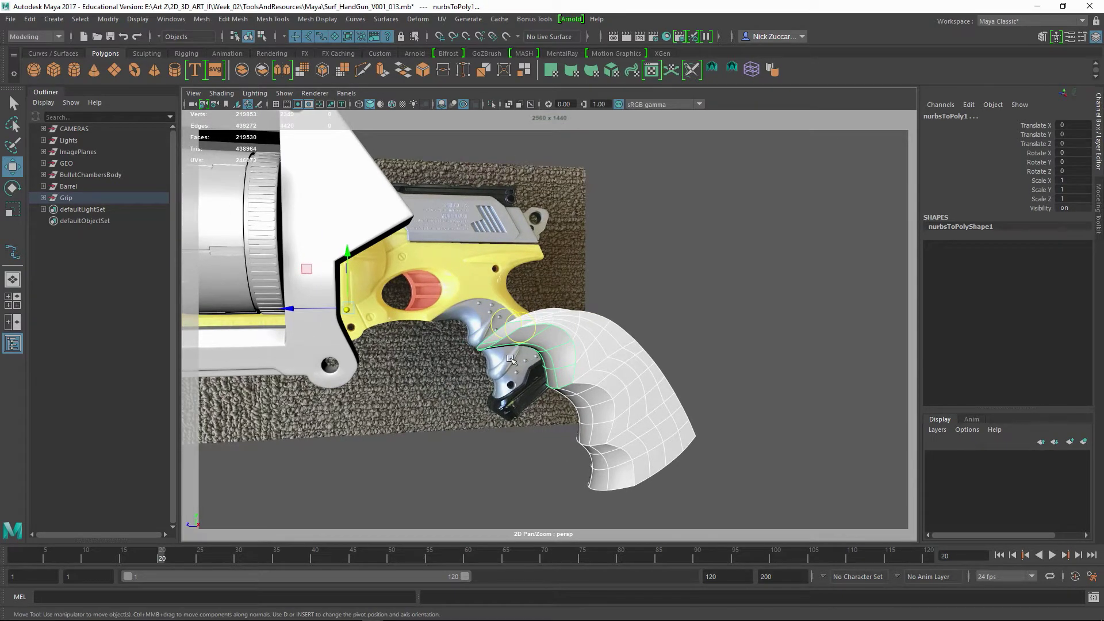
{"action": "left_click_drag", "start_coordinate": [511, 360], "coordinate": [444, 428], "text": "alt"}
{"action": "left_click", "coordinate": [436, 431]}
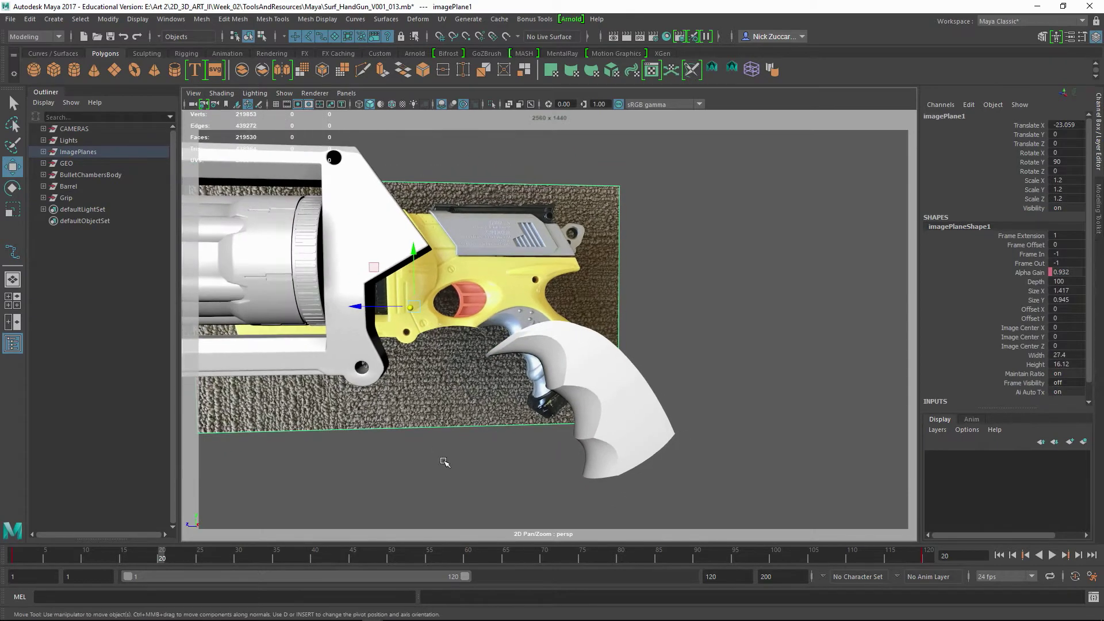
{"action": "left_click", "coordinate": [444, 462]}
{"action": "left_click_drag", "start_coordinate": [429, 311], "coordinate": [459, 345], "text": "alt"}
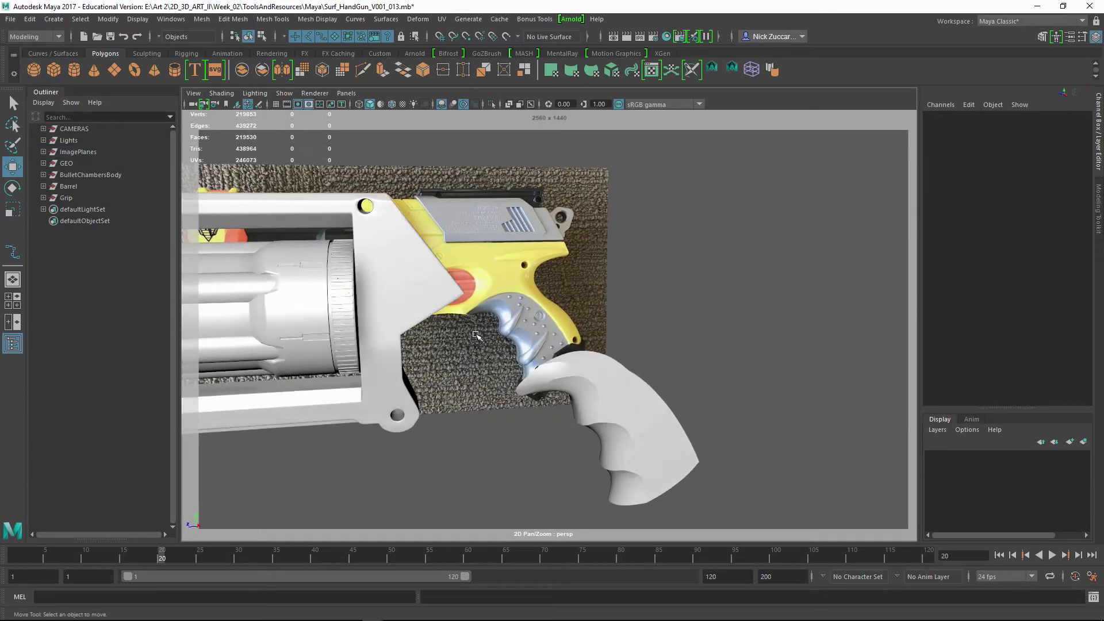
Begin a Create Polygon outline in the side view, tracing upward from the frame's lower lug along its rear edge.
{"action": "left_click", "coordinate": [275, 19]}
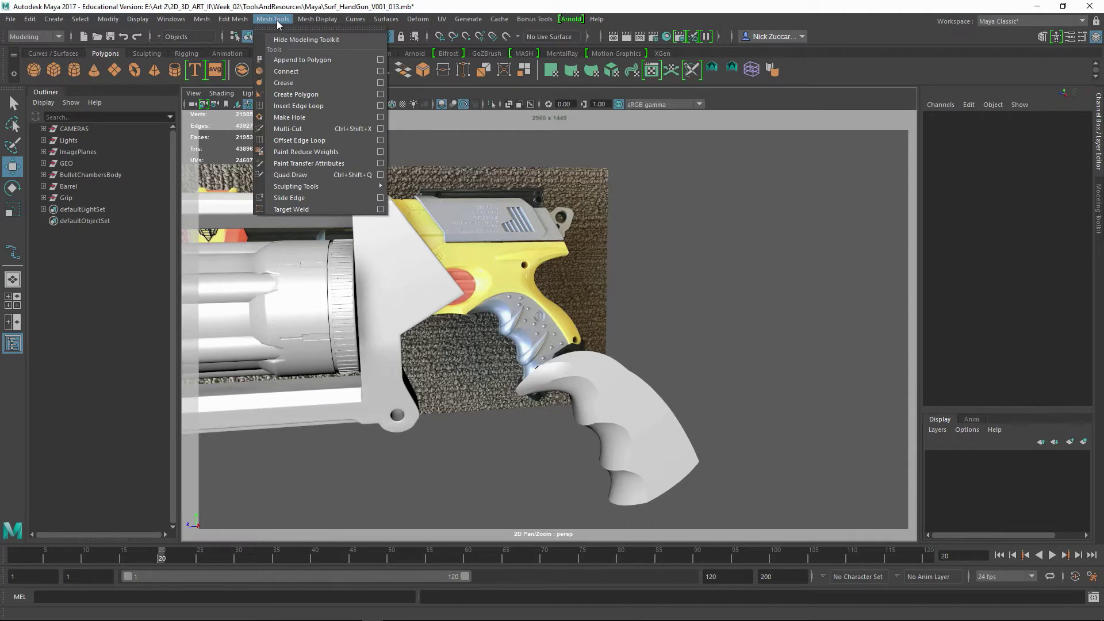
{"action": "left_click", "coordinate": [295, 95]}
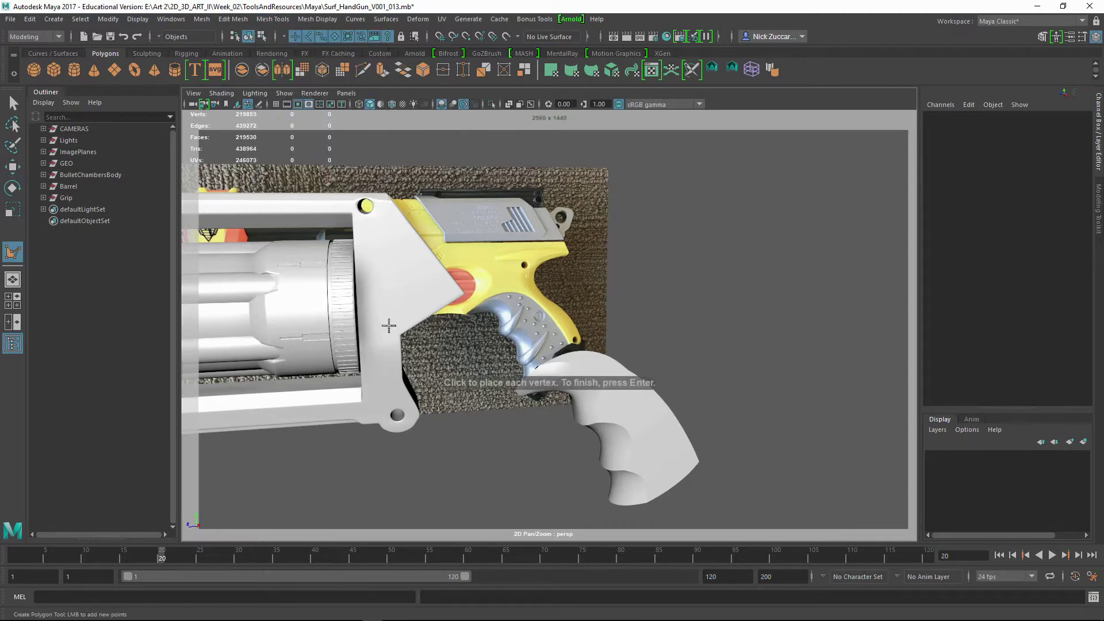
{"action": "key", "text": "space"}
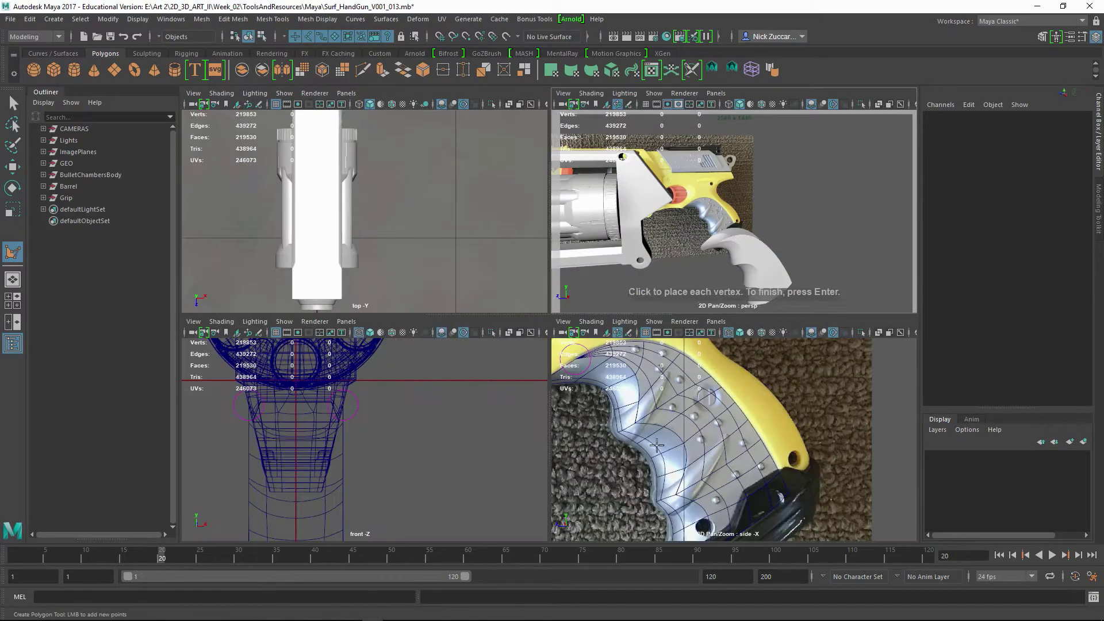
{"action": "key", "text": "space"}
{"action": "middle_click_drag", "start_coordinate": [451, 332], "coordinate": [700, 396], "text": "alt"}
{"action": "middle_click_drag", "start_coordinate": [466, 316], "coordinate": [682, 406], "text": "alt"}
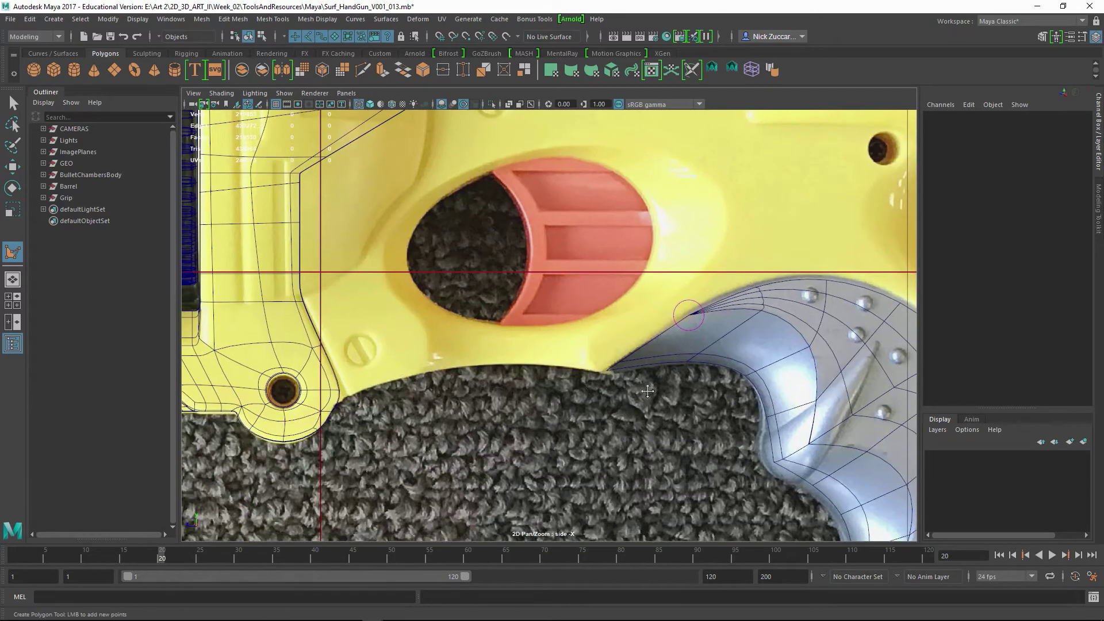
{"action": "right_click_drag", "start_coordinate": [649, 392], "coordinate": [525, 355], "text": "alt"}
{"action": "middle_click_drag", "start_coordinate": [526, 353], "coordinate": [527, 390], "text": "alt"}
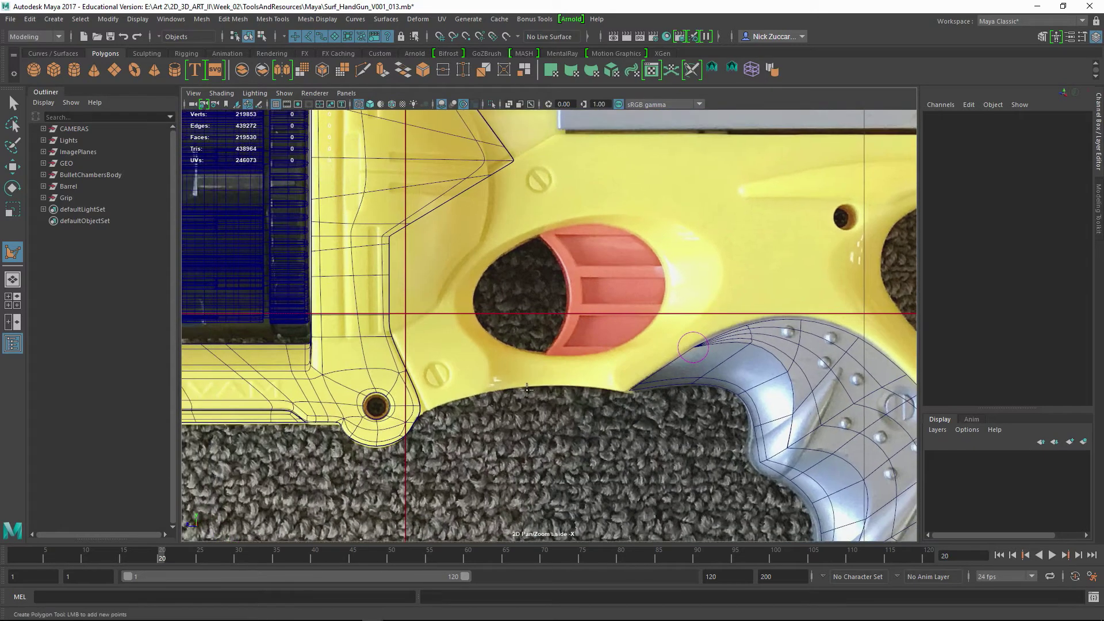
{"action": "left_click", "coordinate": [426, 411]}
{"action": "left_click", "coordinate": [408, 368]}
{"action": "left_click", "coordinate": [395, 336]}
{"action": "left_click", "coordinate": [391, 314]}
{"action": "left_click", "coordinate": [392, 277]}
Continue the polygon outline along the slide's lower edge, around the body's rear tail and down the curve behind the handle.
{"action": "middle_click_drag", "start_coordinate": [671, 202], "coordinate": [486, 244], "text": "alt"}
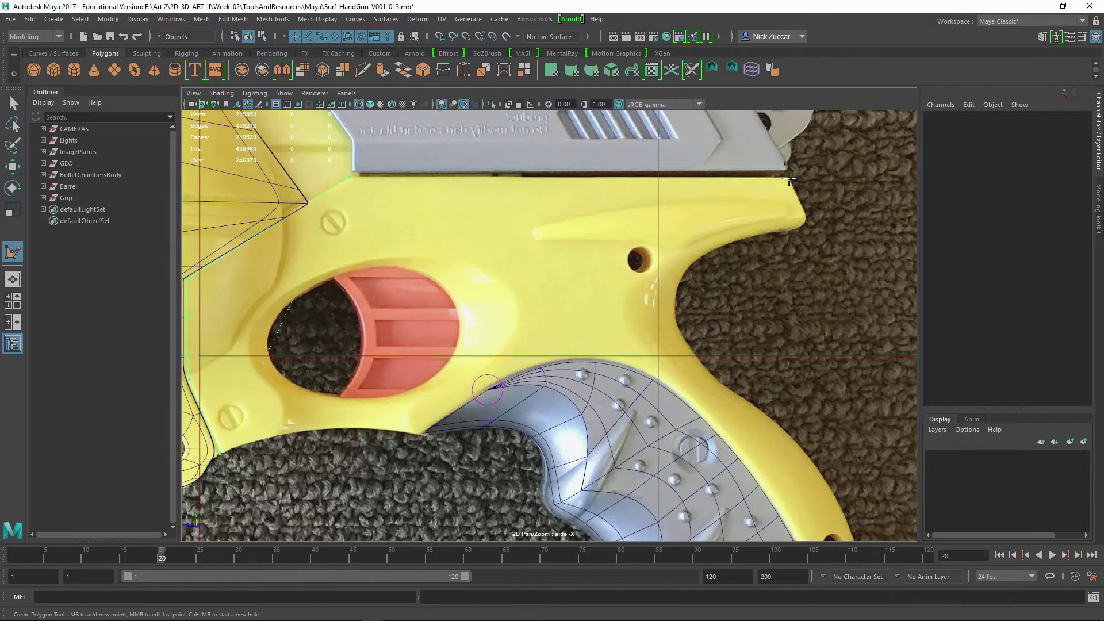
{"action": "left_click", "coordinate": [788, 178]}
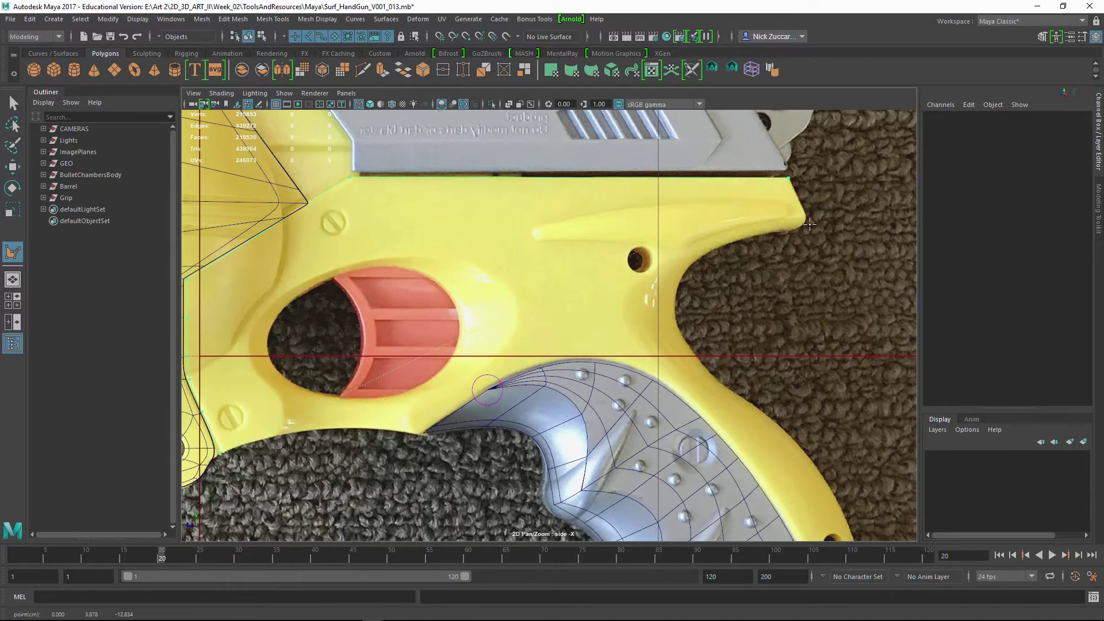
{"action": "left_click", "coordinate": [805, 216]}
{"action": "left_click", "coordinate": [712, 235]}
{"action": "left_click", "coordinate": [639, 281]}
{"action": "left_click", "coordinate": [626, 320]}
{"action": "left_click", "coordinate": [658, 360]}
Trace the outline down the back of the grip into the black butt cap and back up as a narrow strip.
{"action": "middle_click_drag", "start_coordinate": [658, 325], "coordinate": [565, 209], "text": "alt"}
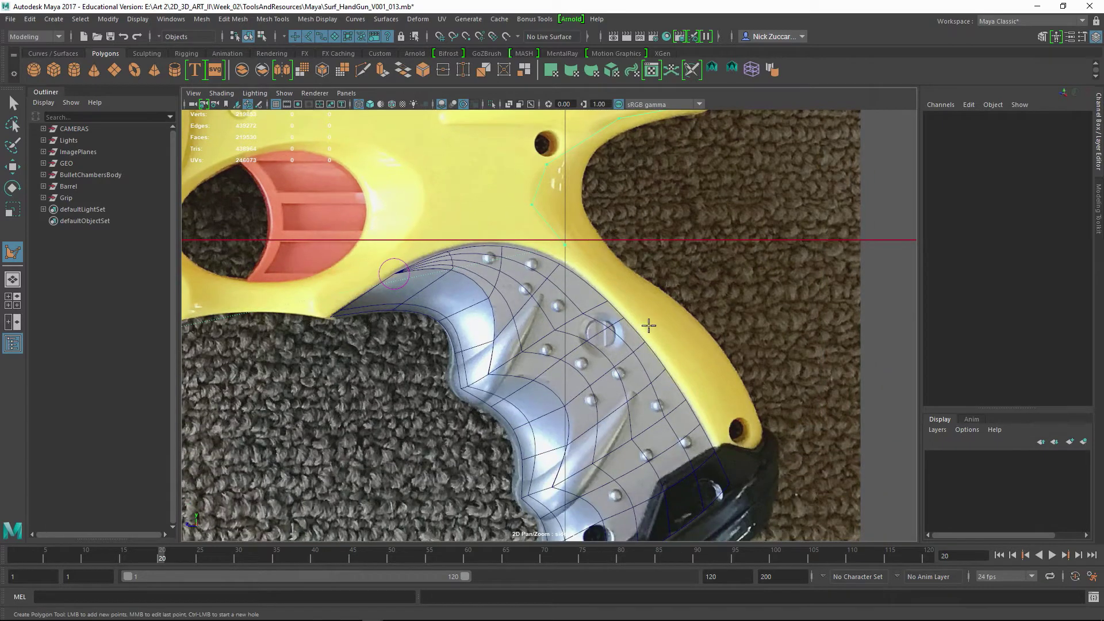
{"action": "left_click", "coordinate": [618, 288]}
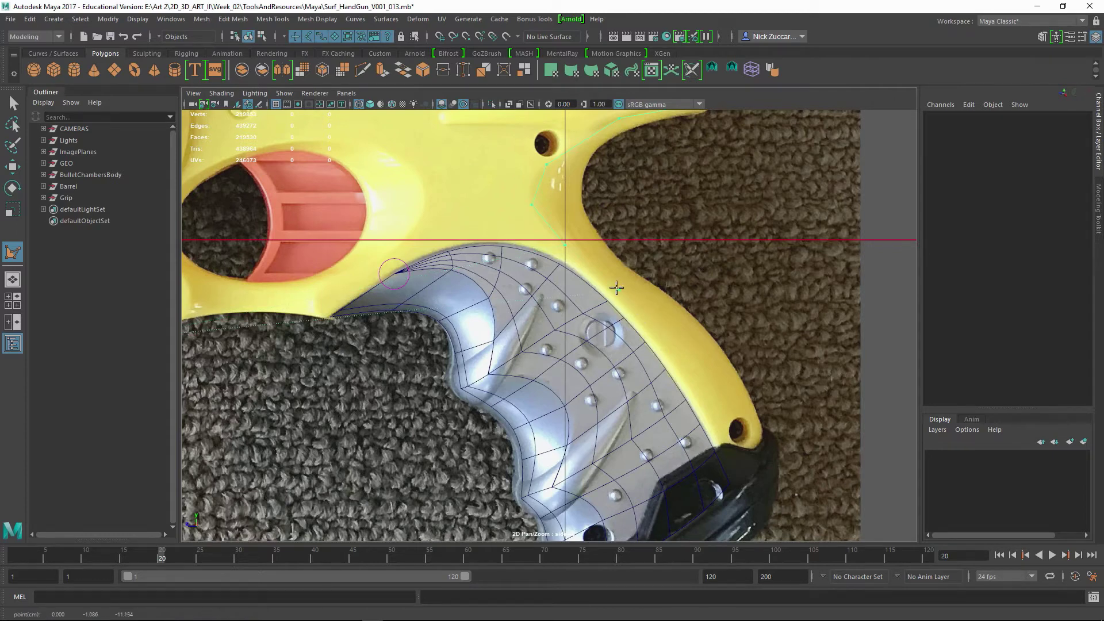
{"action": "left_click", "coordinate": [679, 361]}
{"action": "middle_click_drag", "start_coordinate": [742, 456], "coordinate": [734, 382], "text": "alt"}
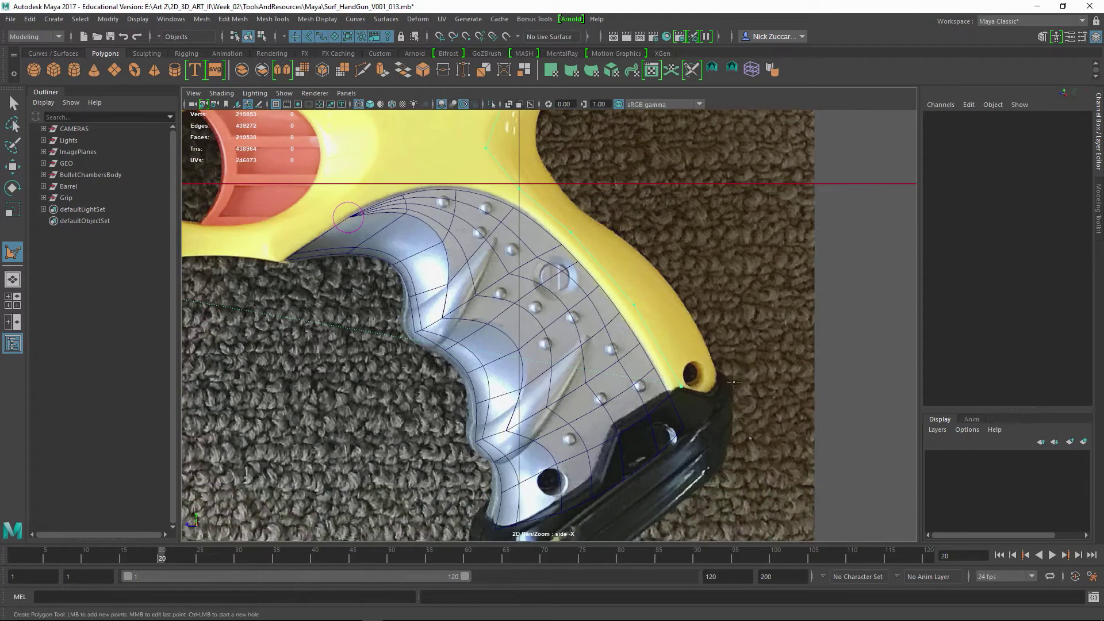
{"action": "left_click", "coordinate": [698, 419]}
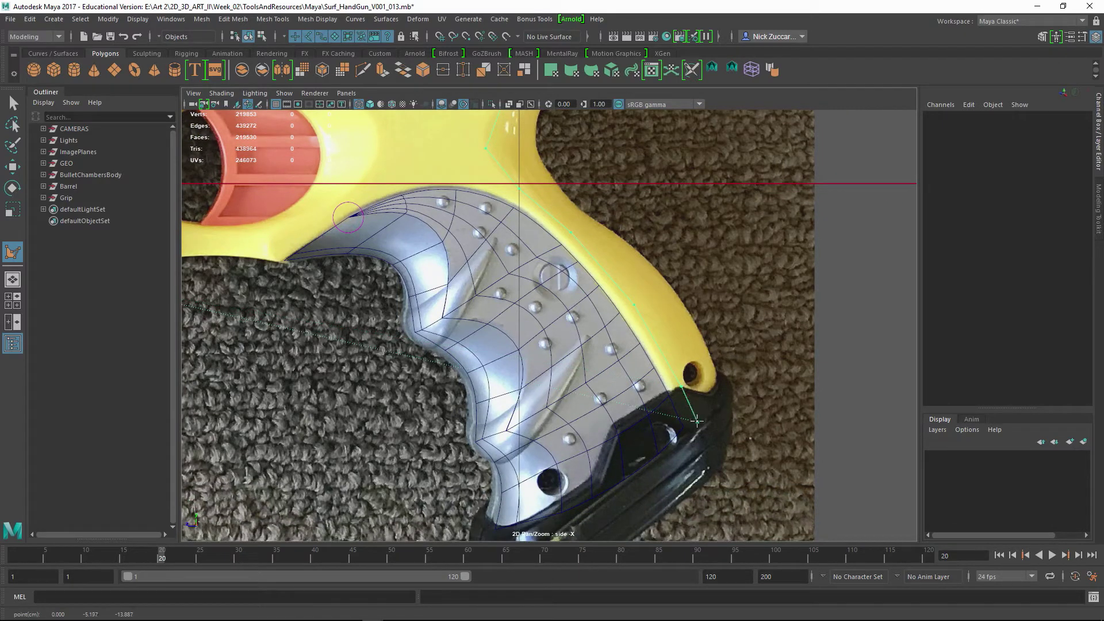
{"action": "left_click", "coordinate": [687, 431]}
{"action": "left_click", "coordinate": [673, 391]}
{"action": "left_click", "coordinate": [624, 313]}
Trace over the top of the grip and along the body's underside below the trigger, and complete the polygon.
{"action": "middle_click_drag", "start_coordinate": [519, 207], "coordinate": [581, 283], "text": "alt"}
{"action": "left_click", "coordinate": [557, 249]}
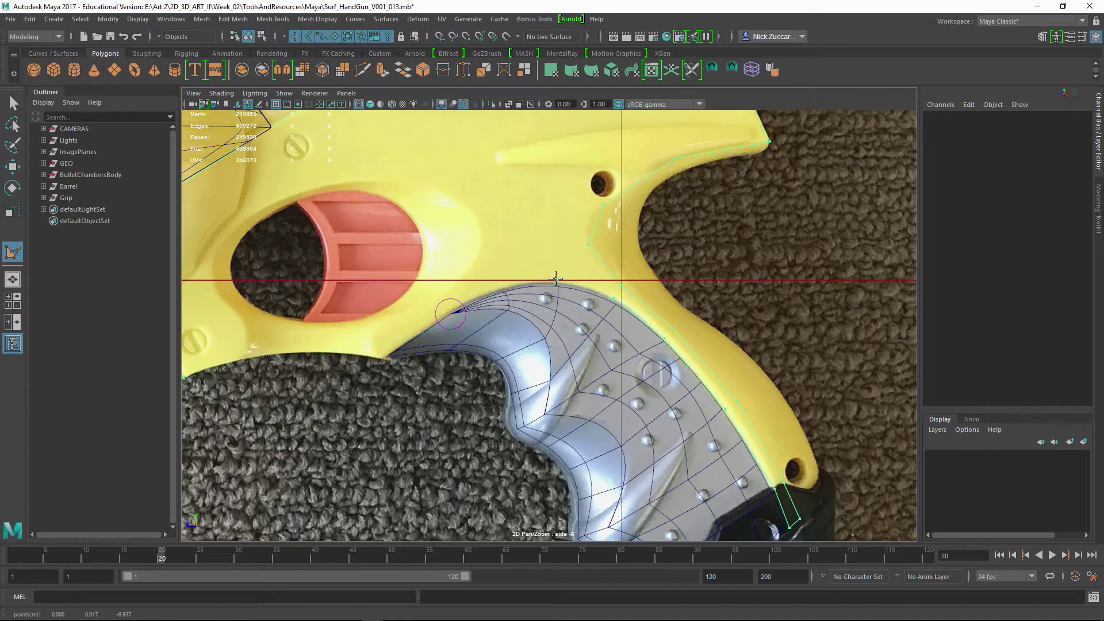
{"action": "left_click", "coordinate": [448, 310]}
{"action": "middle_click_drag", "start_coordinate": [397, 353], "coordinate": [592, 424], "text": "alt"}
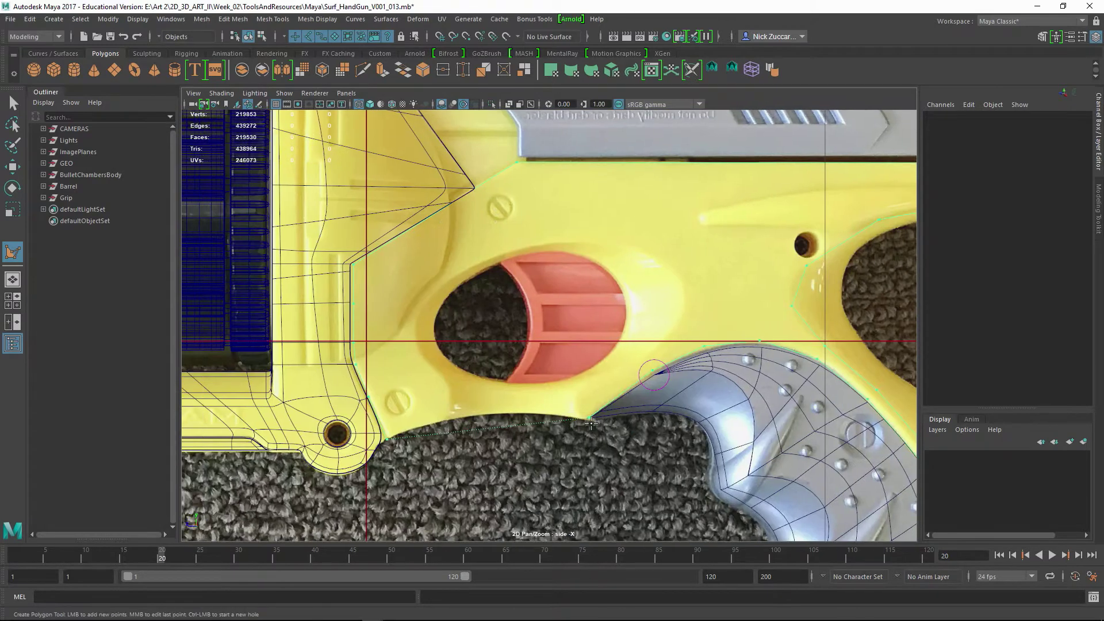
{"action": "left_click", "coordinate": [523, 411]}
{"action": "left_click", "coordinate": [448, 415]}
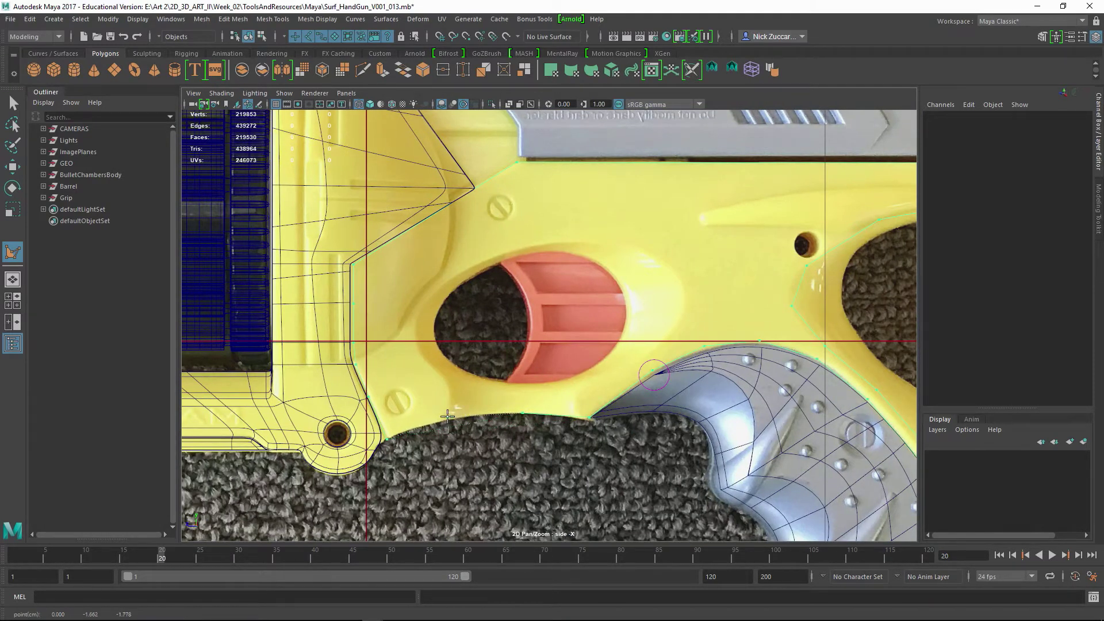
{"action": "middle_click_drag", "start_coordinate": [672, 361], "coordinate": [586, 397], "text": "alt"}
{"action": "right_click_drag", "start_coordinate": [587, 397], "coordinate": [525, 383], "text": "alt"}
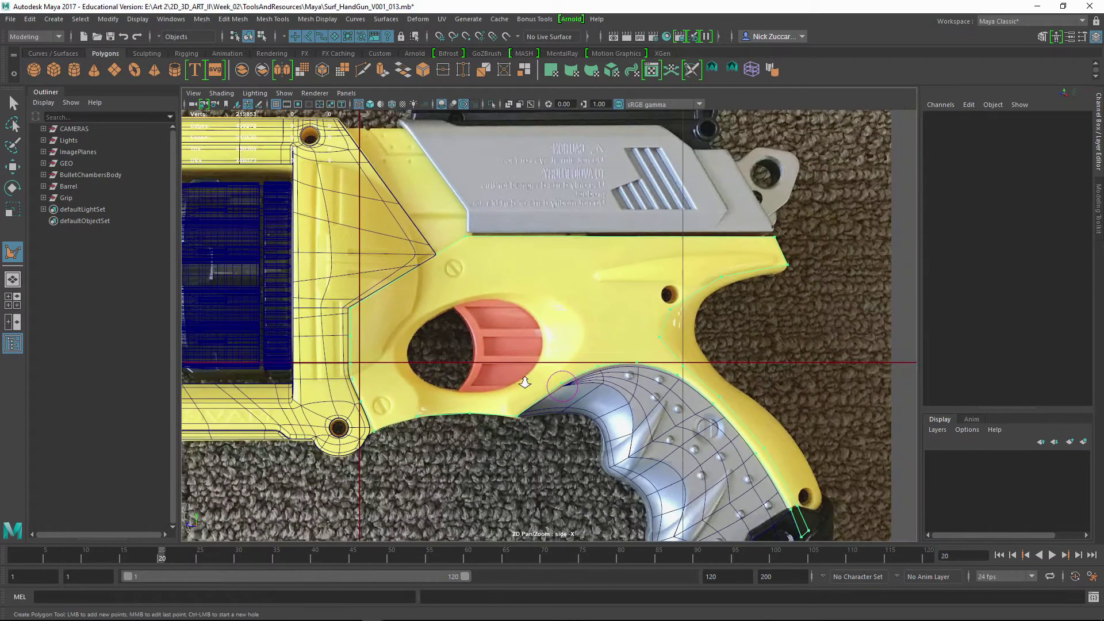
{"action": "key", "text": "Return"}
Assign the existing aiStandard1 material to the new body polygon in the perspective view.
{"action": "middle_click_drag", "start_coordinate": [637, 363], "coordinate": [479, 278], "text": "alt"}
{"action": "key", "text": "space"}
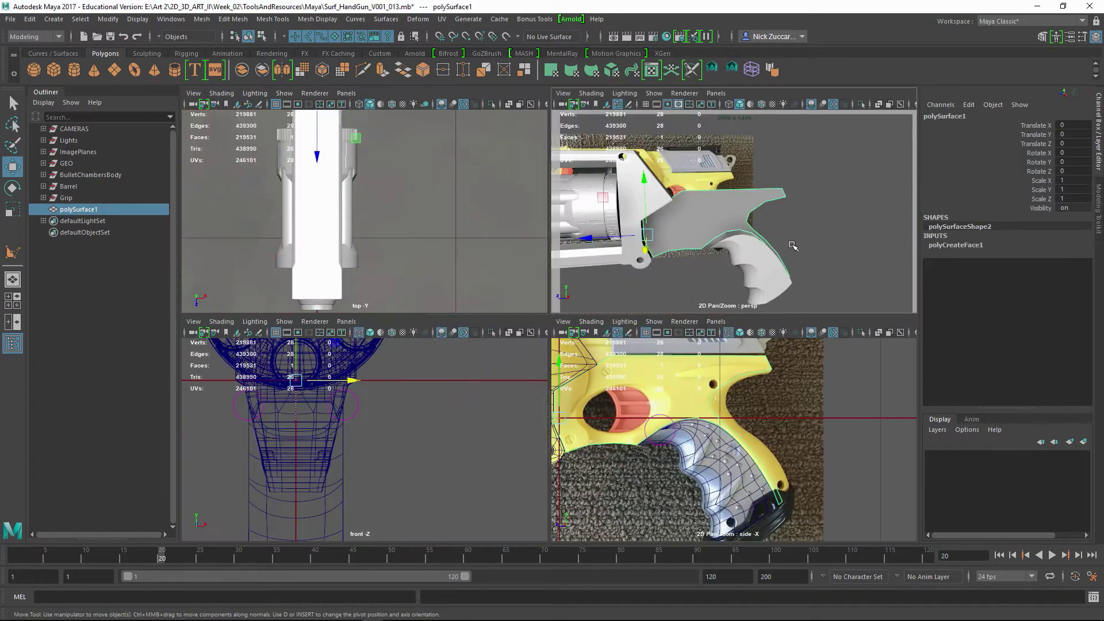
{"action": "left_click_drag", "start_coordinate": [742, 241], "coordinate": [796, 231], "text": "alt"}
{"action": "key", "text": "space"}
{"action": "left_click_drag", "start_coordinate": [788, 302], "coordinate": [717, 273], "text": "alt"}
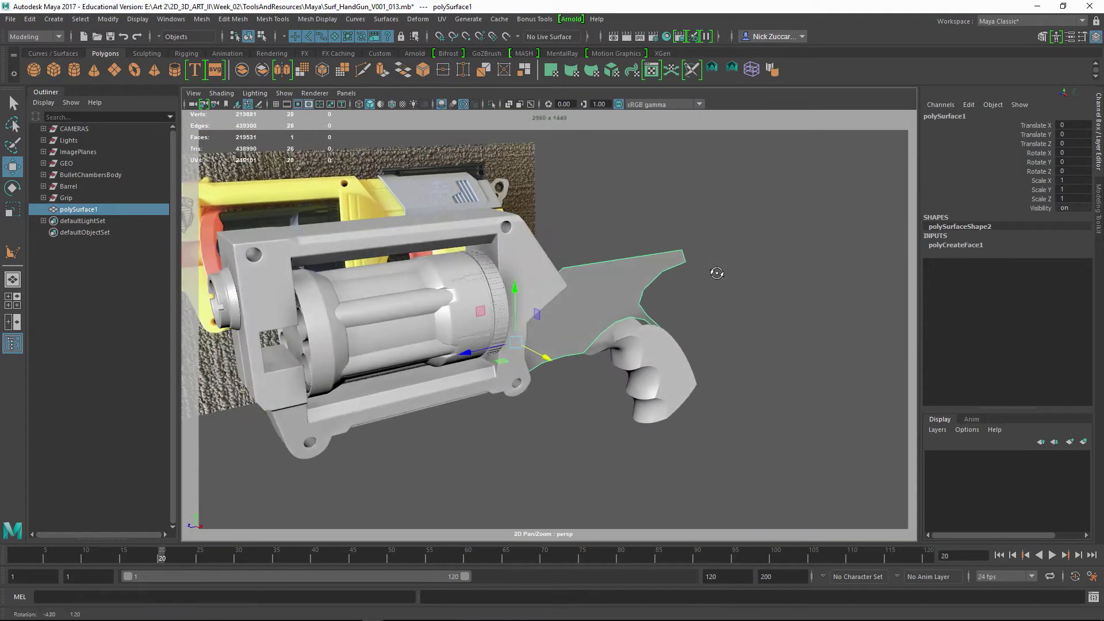
{"action": "right_click", "coordinate": [621, 280]}
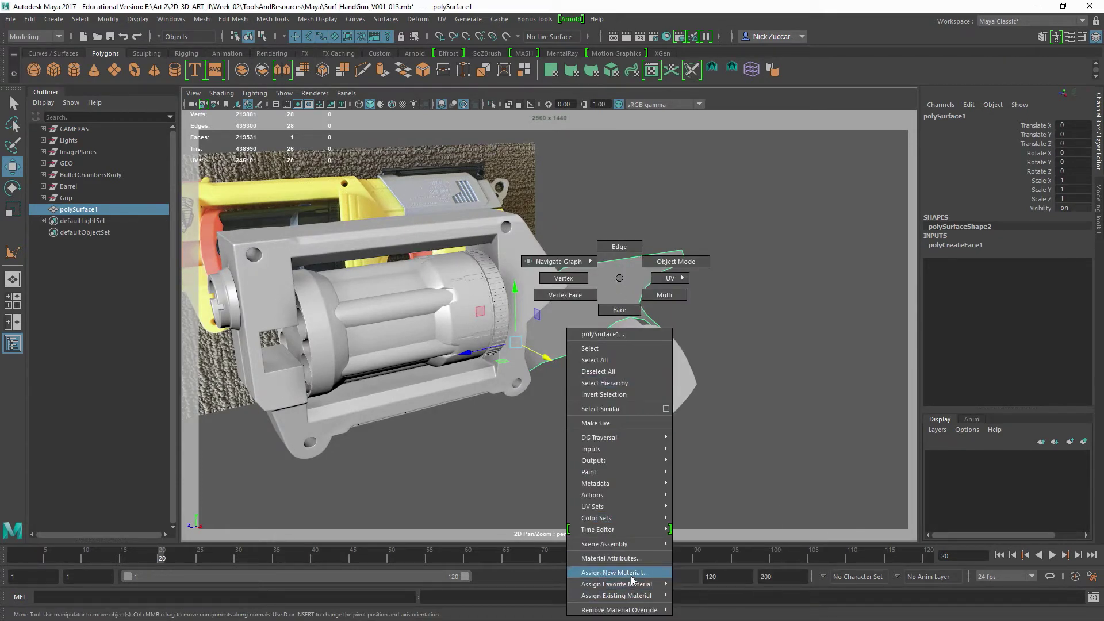
{"action": "mouse_move", "coordinate": [633, 600]}
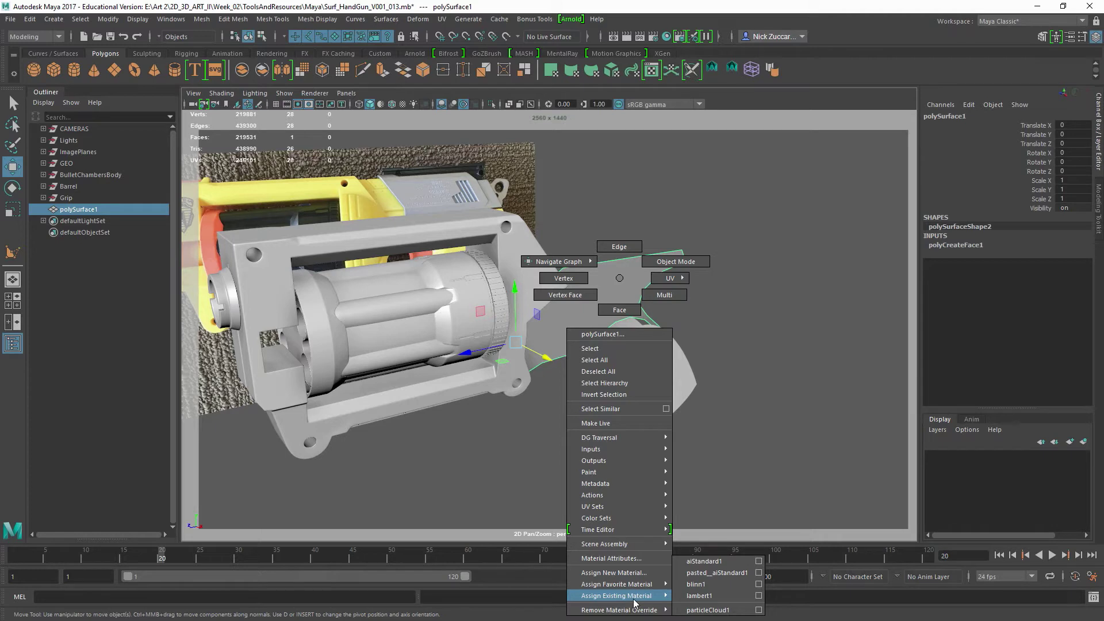
{"action": "left_click", "coordinate": [710, 562]}
{"action": "left_click", "coordinate": [597, 419]}
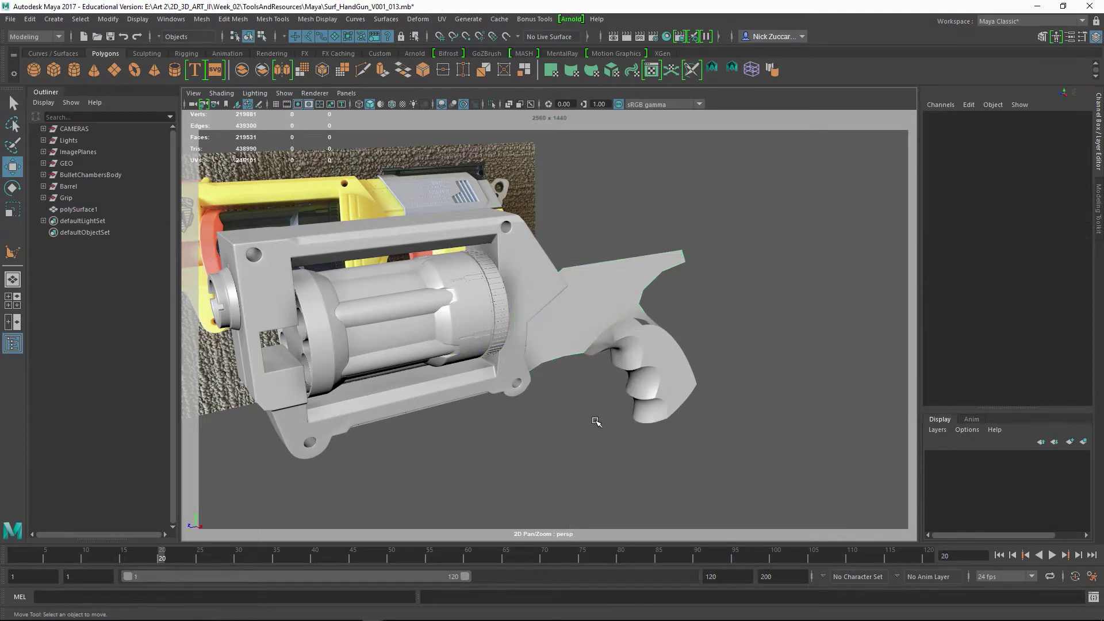
Extrude the body polygon's face with a Local Translate Z of about -1.806 to give it thickness.
{"action": "left_click_drag", "start_coordinate": [616, 317], "coordinate": [561, 337], "text": "alt"}
{"action": "left_click", "coordinate": [523, 370]}
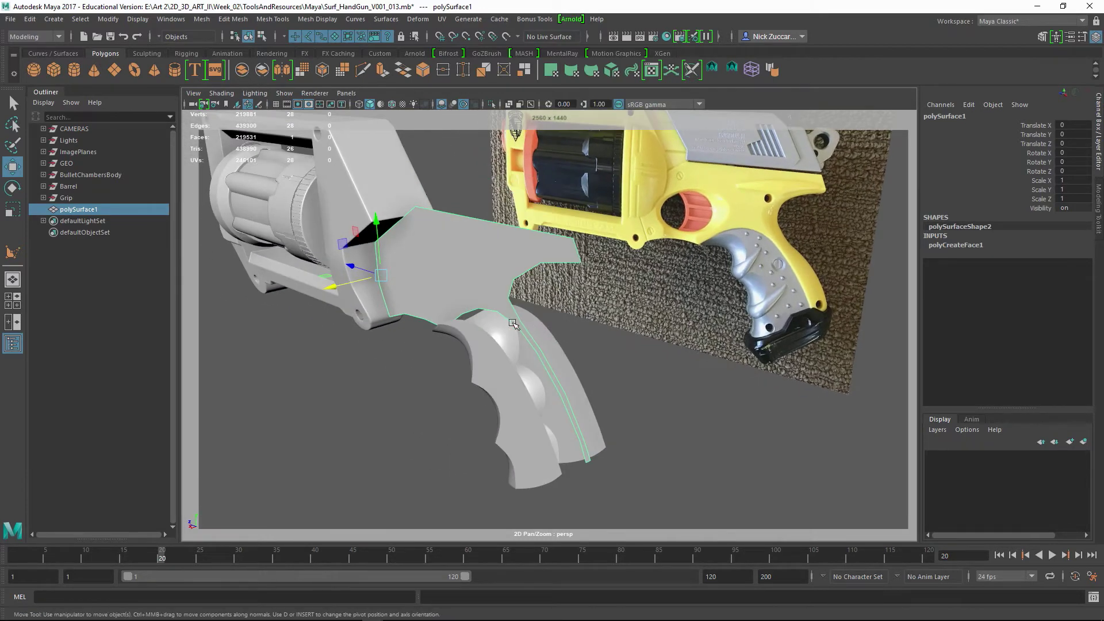
{"action": "key", "text": "F11"}
{"action": "left_click", "coordinate": [492, 286]}
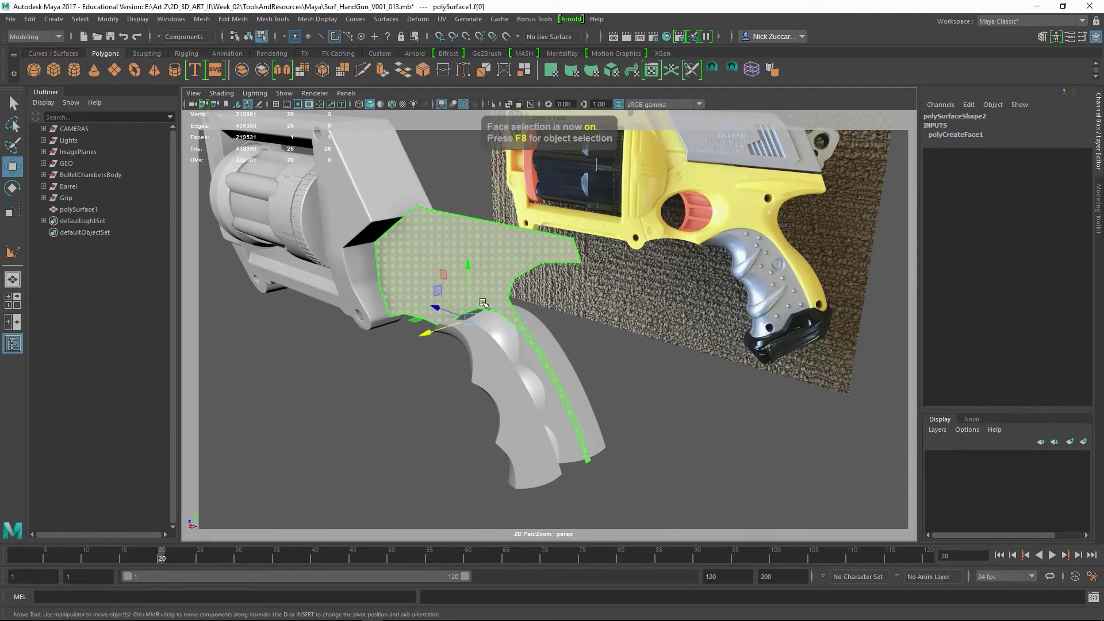
{"action": "left_click_drag", "start_coordinate": [510, 297], "coordinate": [522, 299], "text": "alt"}
{"action": "right_click", "coordinate": [515, 279]}
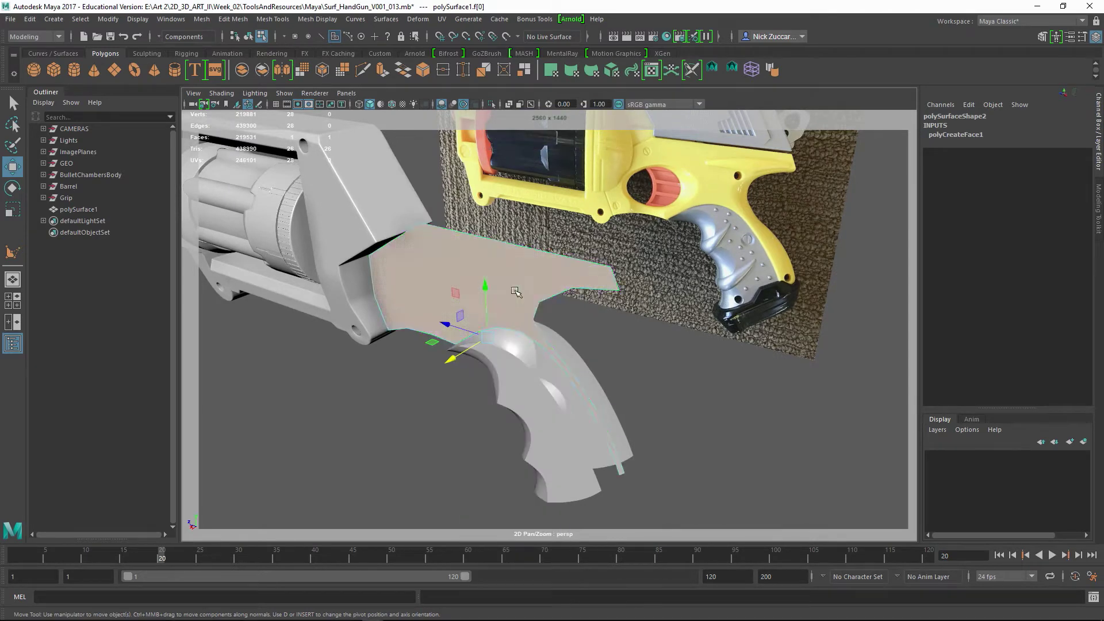
{"action": "right_click", "coordinate": [517, 289], "text": "shift"}
{"action": "left_click", "coordinate": [514, 321]}
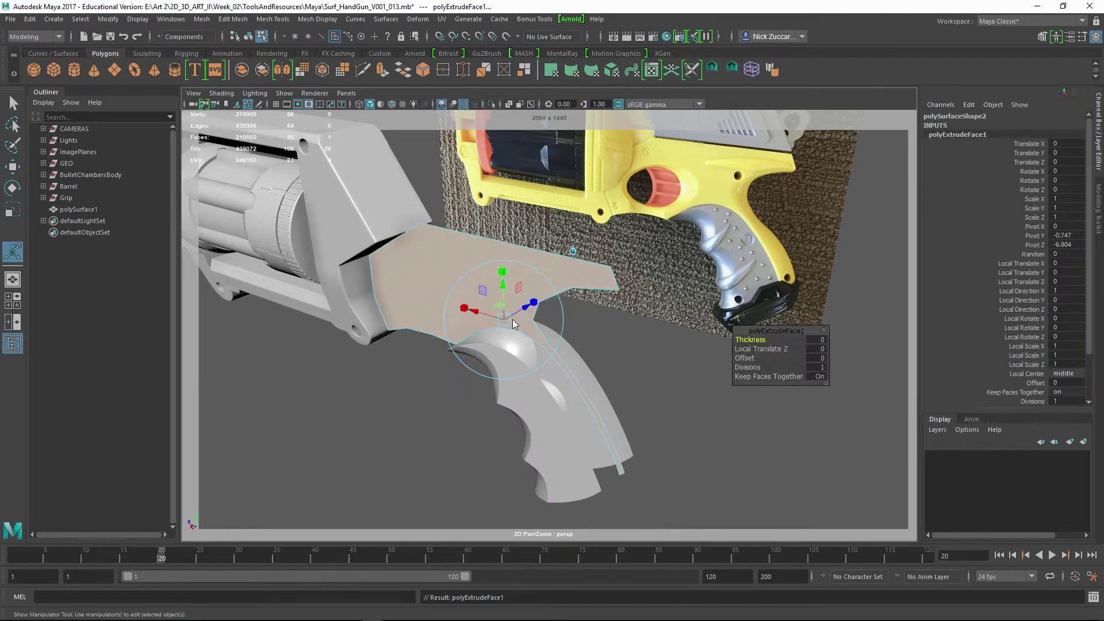
{"action": "left_click_drag", "start_coordinate": [527, 306], "coordinate": [599, 288]}
{"action": "middle_click_drag", "start_coordinate": [598, 288], "coordinate": [521, 316], "text": "alt"}
{"action": "left_click_drag", "start_coordinate": [522, 317], "coordinate": [483, 358], "text": "alt"}
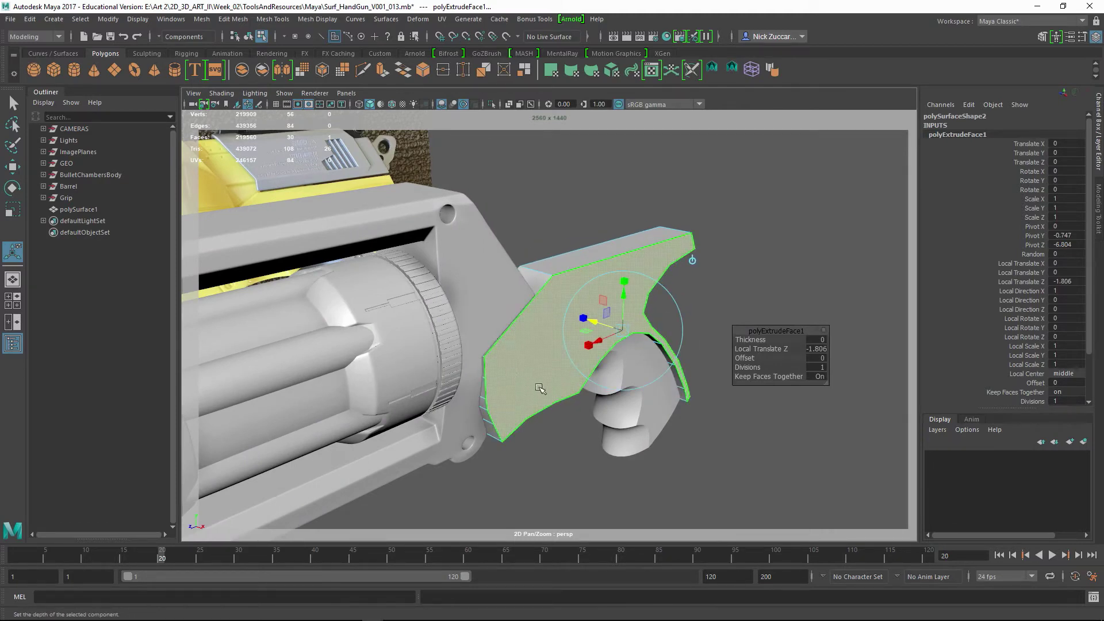
{"action": "left_click_drag", "start_coordinate": [608, 469], "coordinate": [542, 451], "text": "alt"}
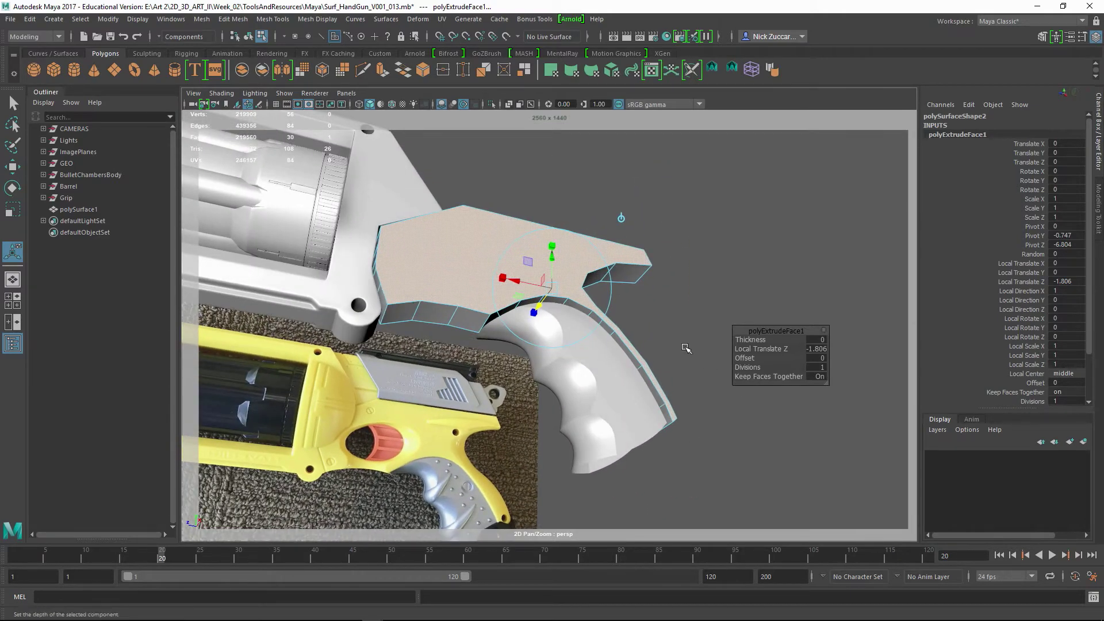
Delete the extruded body's large cap face on the inner side and delete the object's construction history.
{"action": "left_click", "coordinate": [650, 342]}
{"action": "left_click_drag", "start_coordinate": [645, 340], "coordinate": [535, 310], "text": "alt"}
{"action": "left_click", "coordinate": [514, 292]}
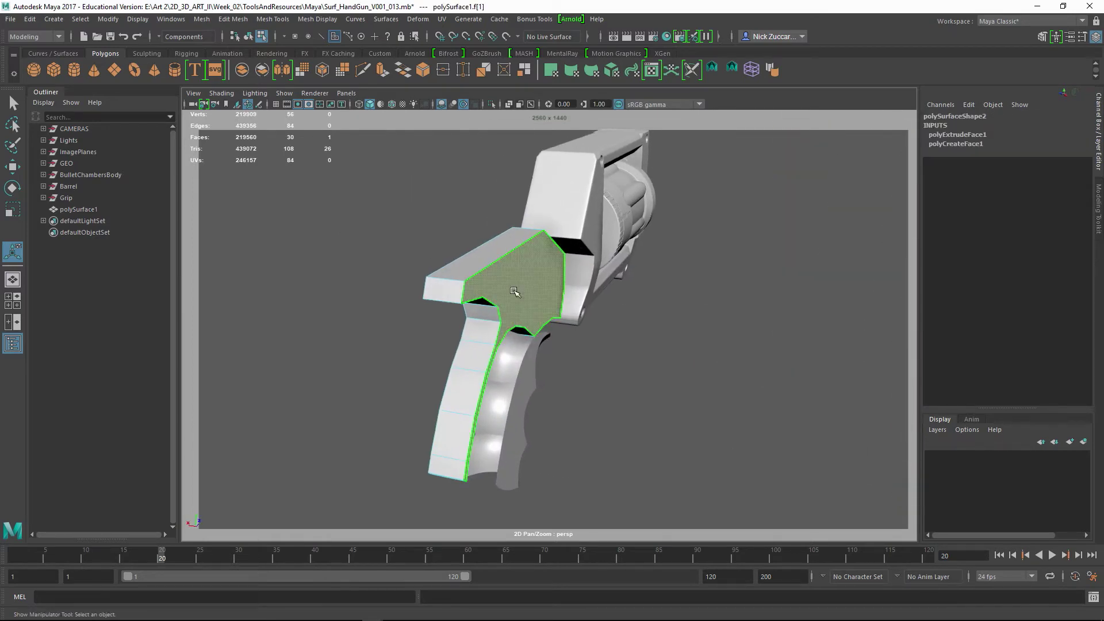
{"action": "key", "text": "Delete"}
{"action": "left_click_drag", "start_coordinate": [583, 375], "coordinate": [640, 365], "text": "alt"}
{"action": "key", "text": "F8"}
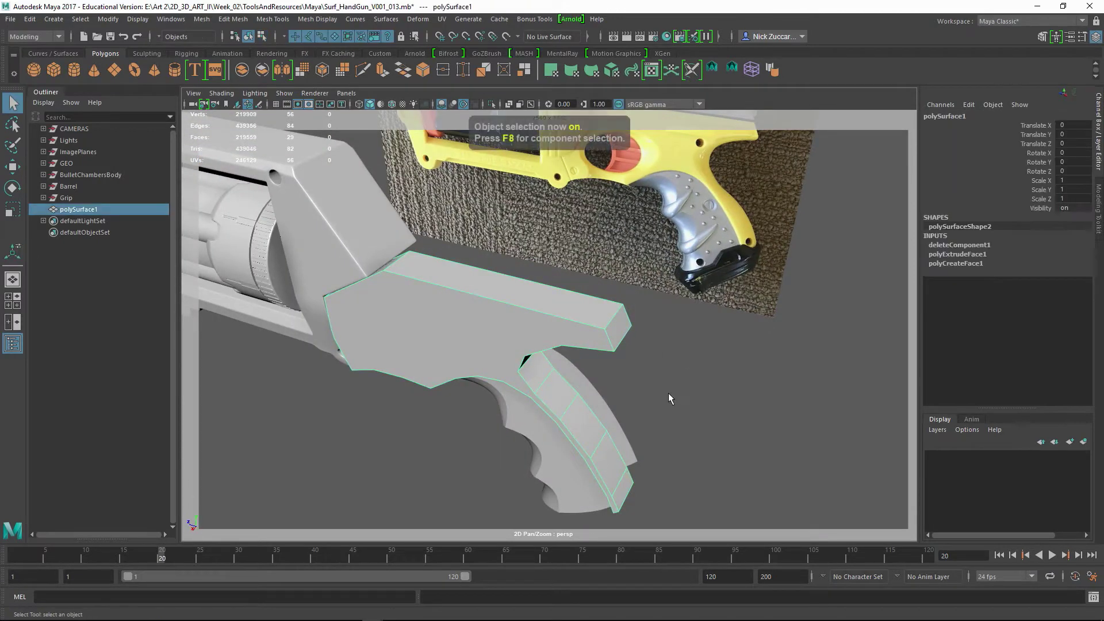
{"action": "key", "text": "alt+shift+d"}
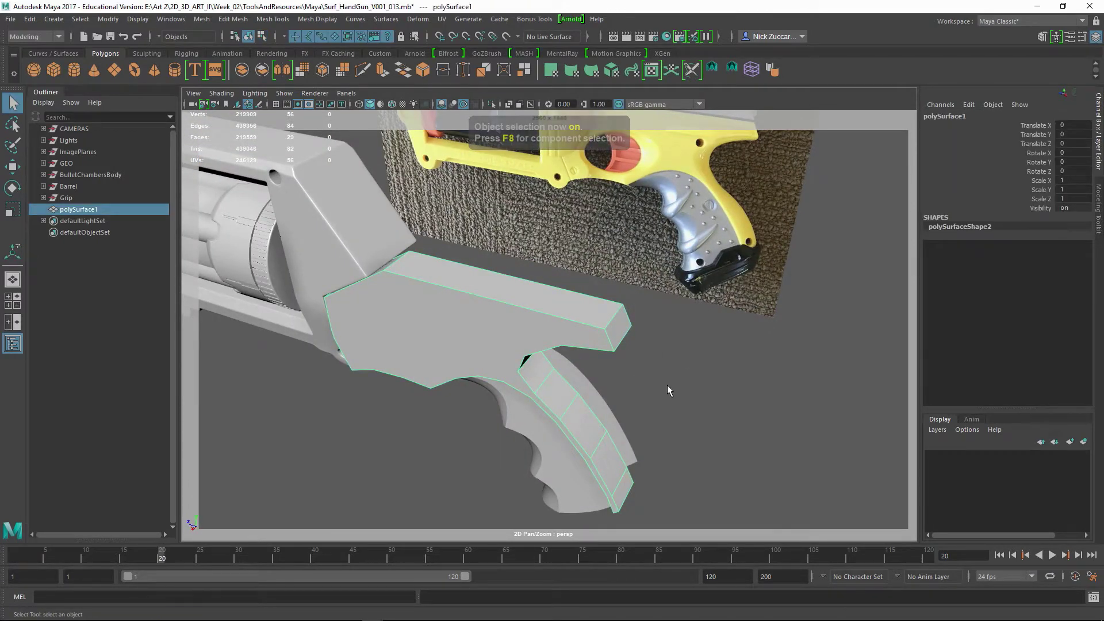
Mirror the body across the world X axis with Cut Geometry on, merging border vertices at a 0.001 threshold.
{"action": "left_click_drag", "start_coordinate": [612, 385], "coordinate": [589, 374], "text": "alt"}
{"action": "left_click_drag", "start_coordinate": [685, 353], "coordinate": [673, 354], "text": "alt"}
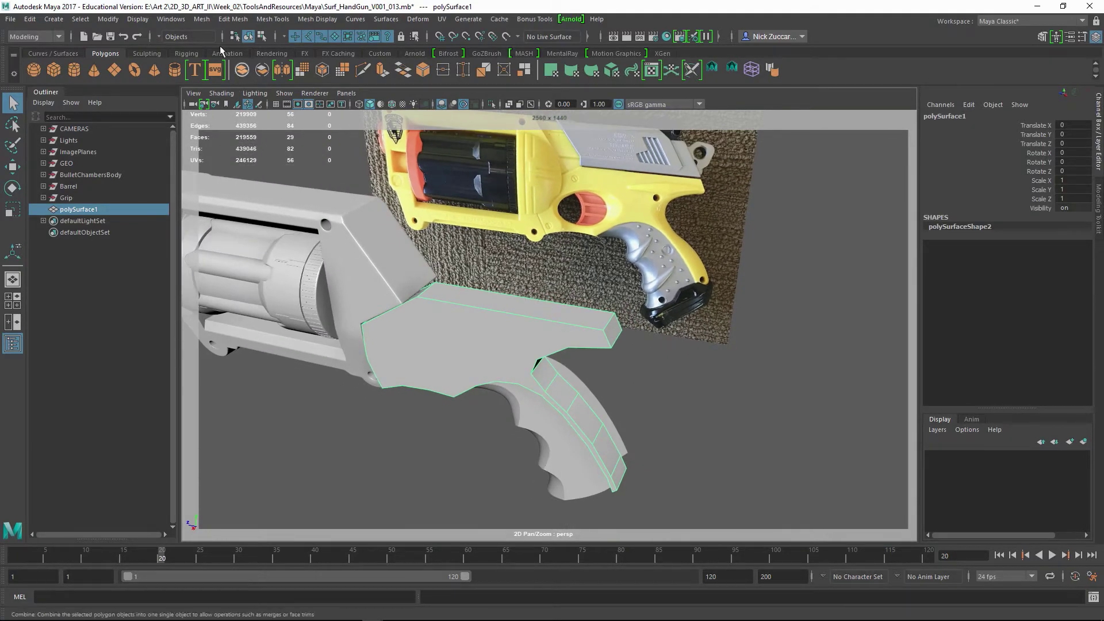
{"action": "left_click", "coordinate": [202, 20]}
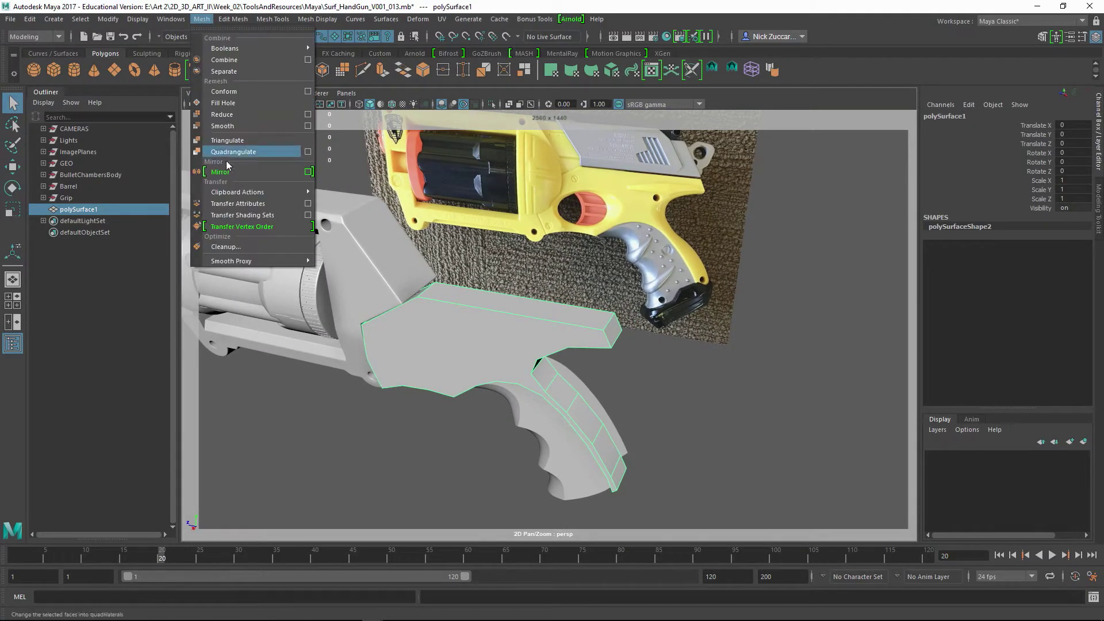
{"action": "left_click", "coordinate": [309, 172]}
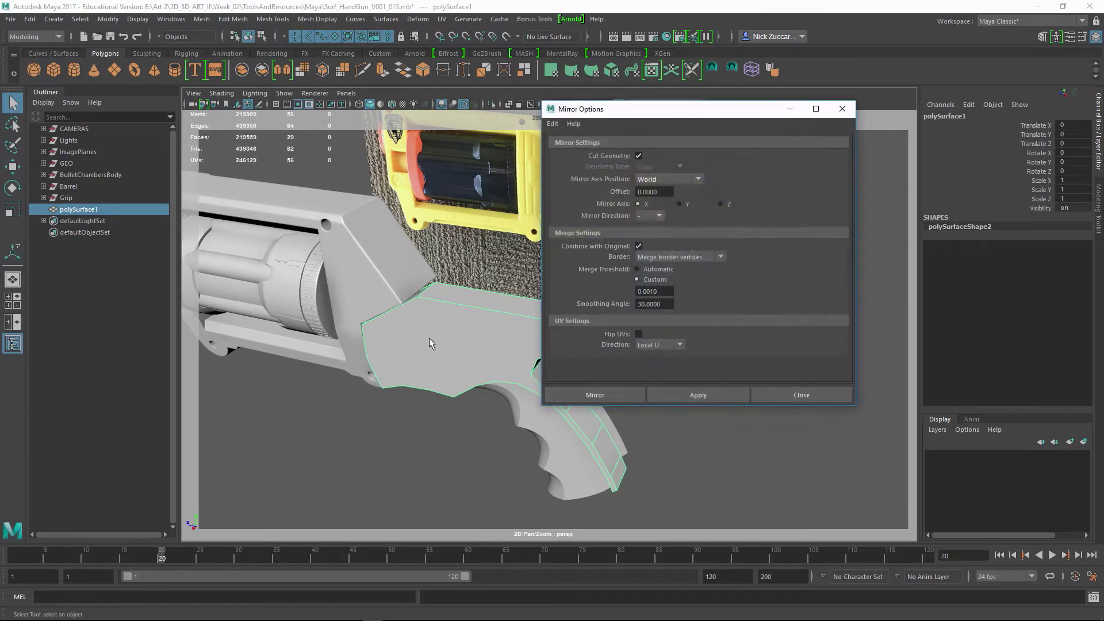
{"action": "left_click_drag", "start_coordinate": [375, 474], "coordinate": [622, 422], "text": "alt"}
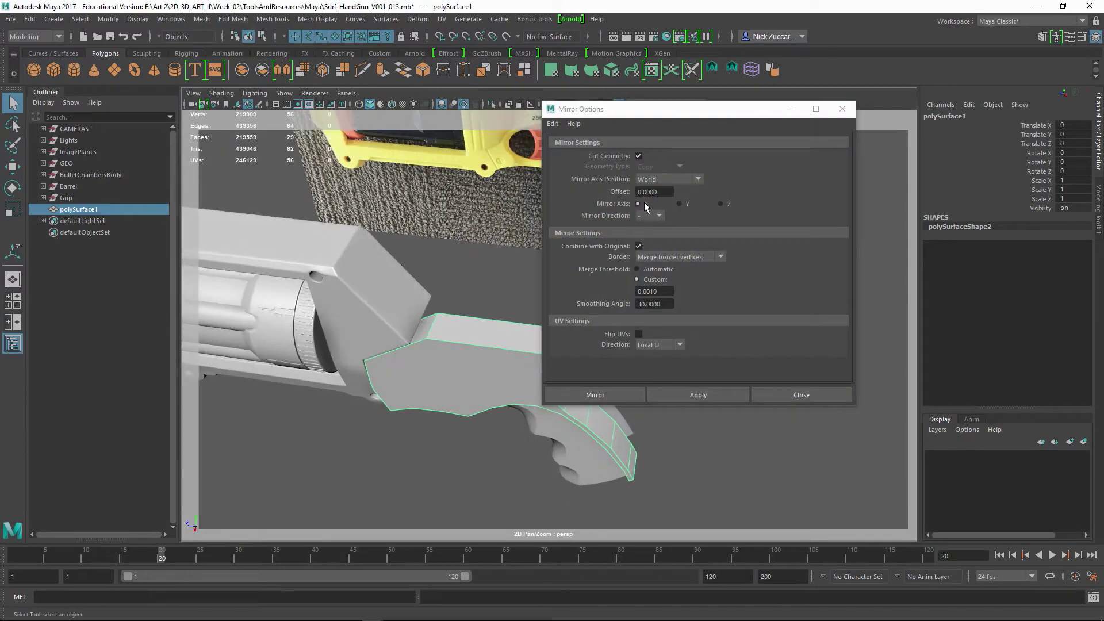
{"action": "left_click", "coordinate": [659, 396]}
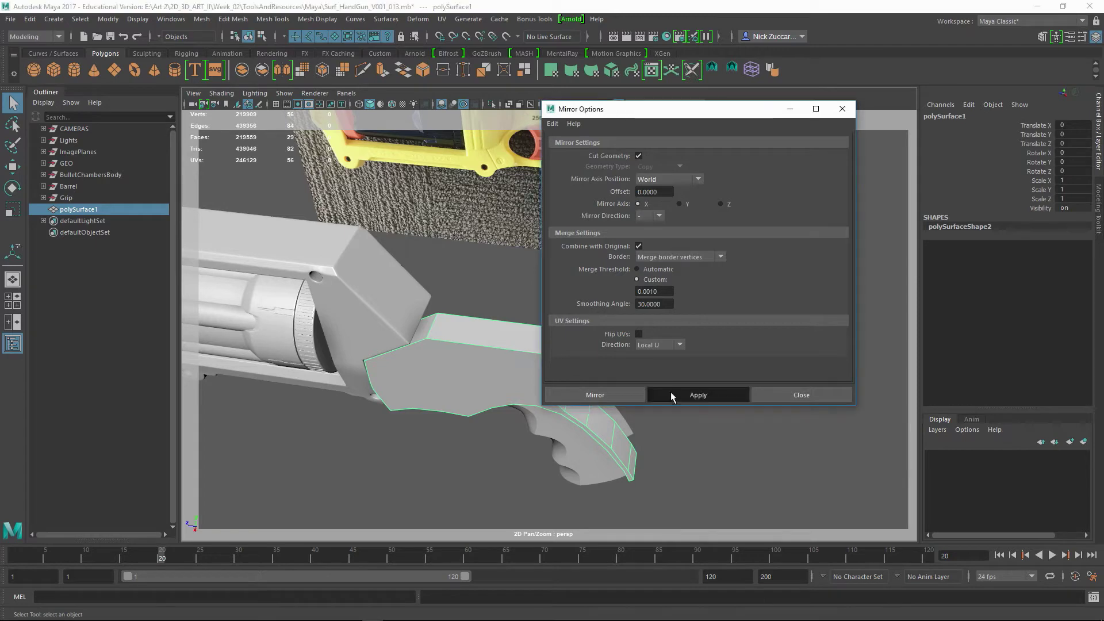
Close the mirror options and inspect from several angles how the mirrored body fits around the grip.
{"action": "left_click", "coordinate": [440, 490]}
{"action": "left_click_drag", "start_coordinate": [441, 490], "coordinate": [291, 267], "text": "alt"}
{"action": "left_click", "coordinate": [291, 267]}
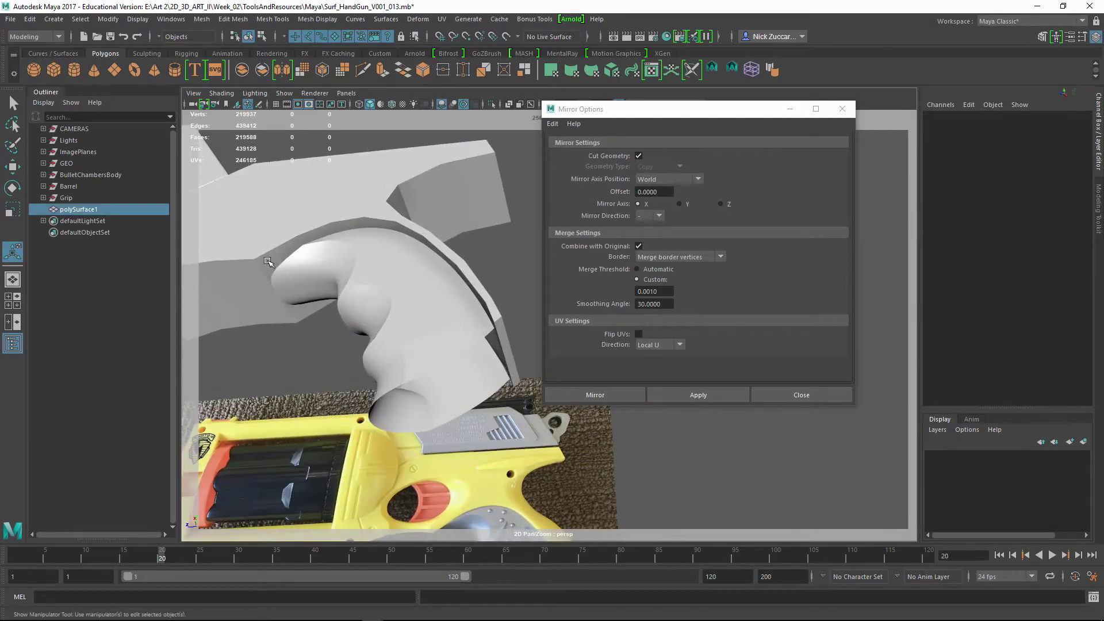
{"action": "left_click_drag", "start_coordinate": [360, 316], "coordinate": [533, 446], "text": "alt"}
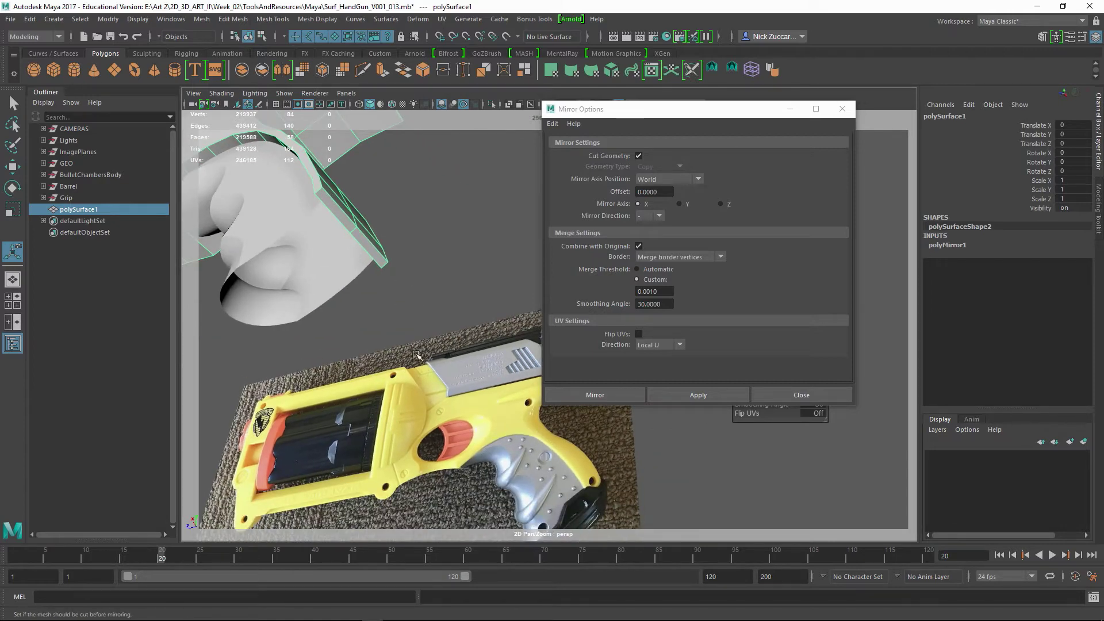
{"action": "left_click_drag", "start_coordinate": [324, 212], "coordinate": [414, 295], "text": "alt"}
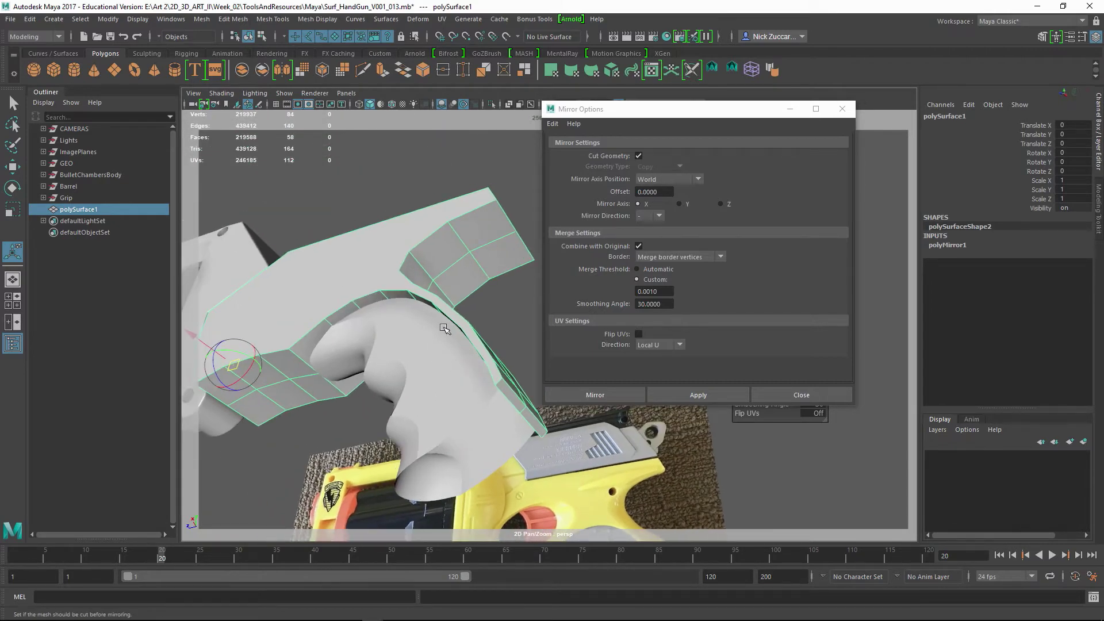
{"action": "left_click_drag", "start_coordinate": [444, 328], "coordinate": [452, 254], "text": "alt"}
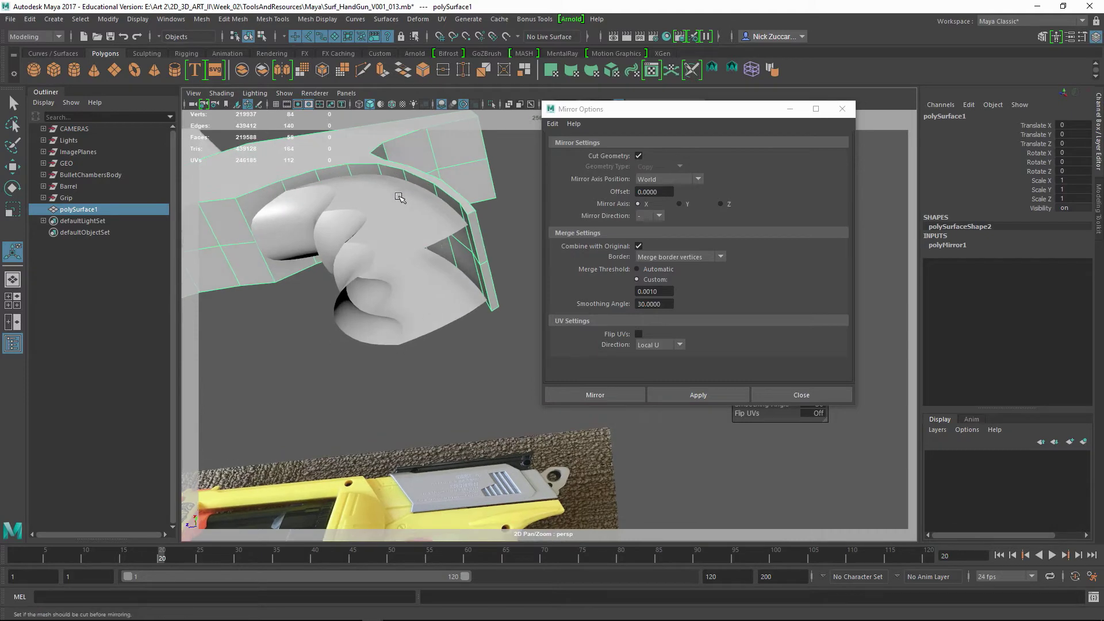
{"action": "left_click", "coordinate": [842, 108]}
{"action": "middle_click_drag", "start_coordinate": [584, 291], "coordinate": [603, 313], "text": "alt"}
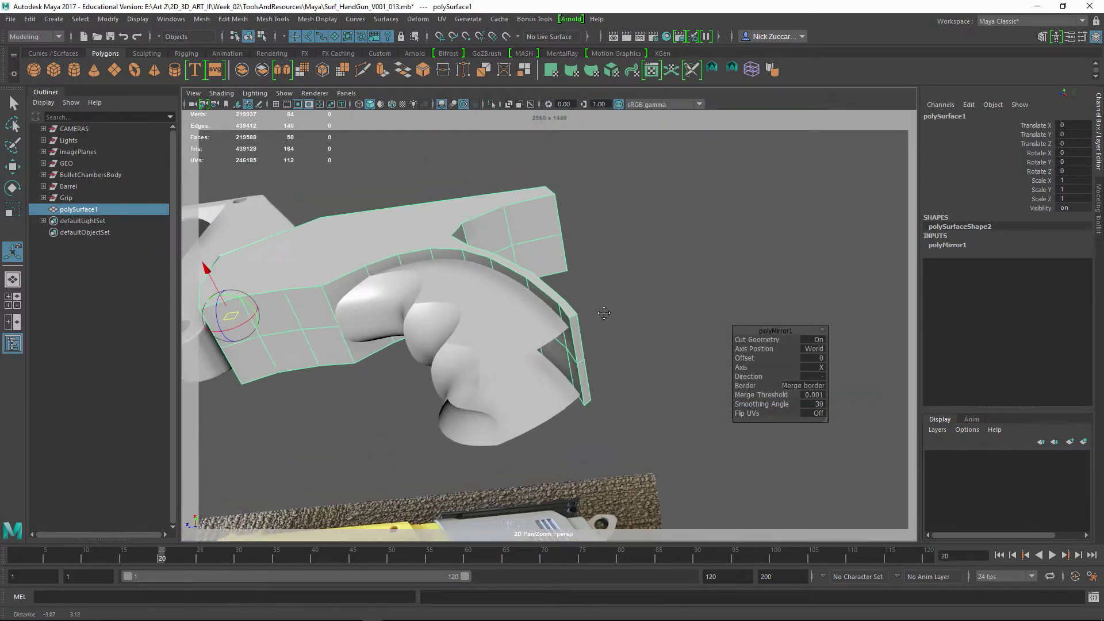
{"action": "right_click_drag", "start_coordinate": [603, 313], "coordinate": [575, 293], "text": "alt"}
{"action": "left_click_drag", "start_coordinate": [609, 345], "coordinate": [602, 288], "text": "alt"}
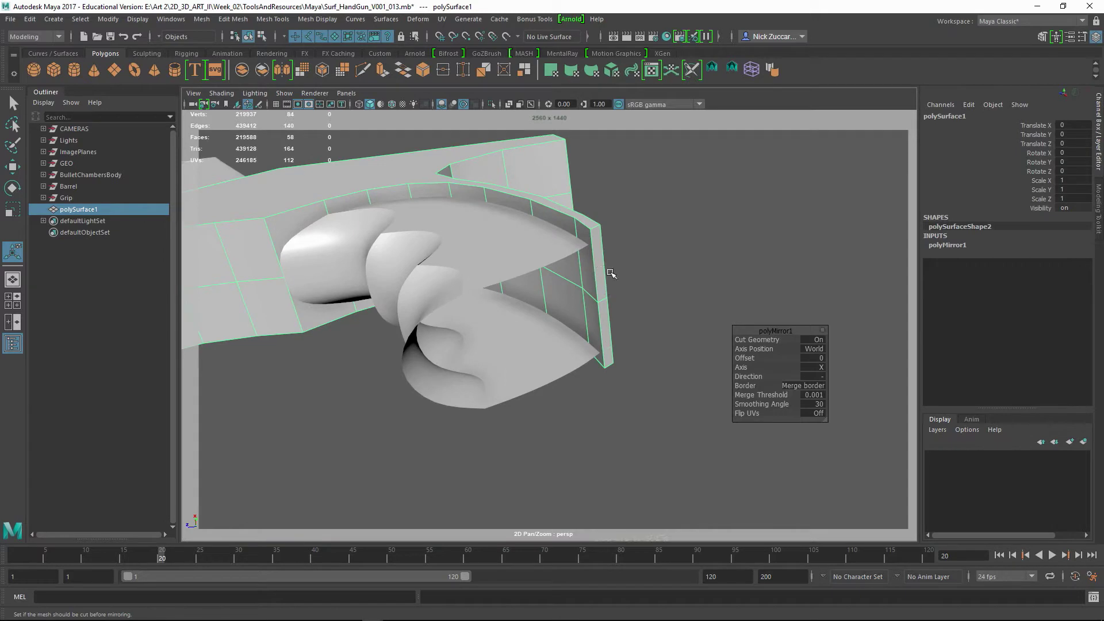
{"action": "left_click_drag", "start_coordinate": [634, 279], "coordinate": [593, 345], "text": "alt"}
{"action": "right_click_drag", "start_coordinate": [659, 370], "coordinate": [613, 395], "text": "alt"}
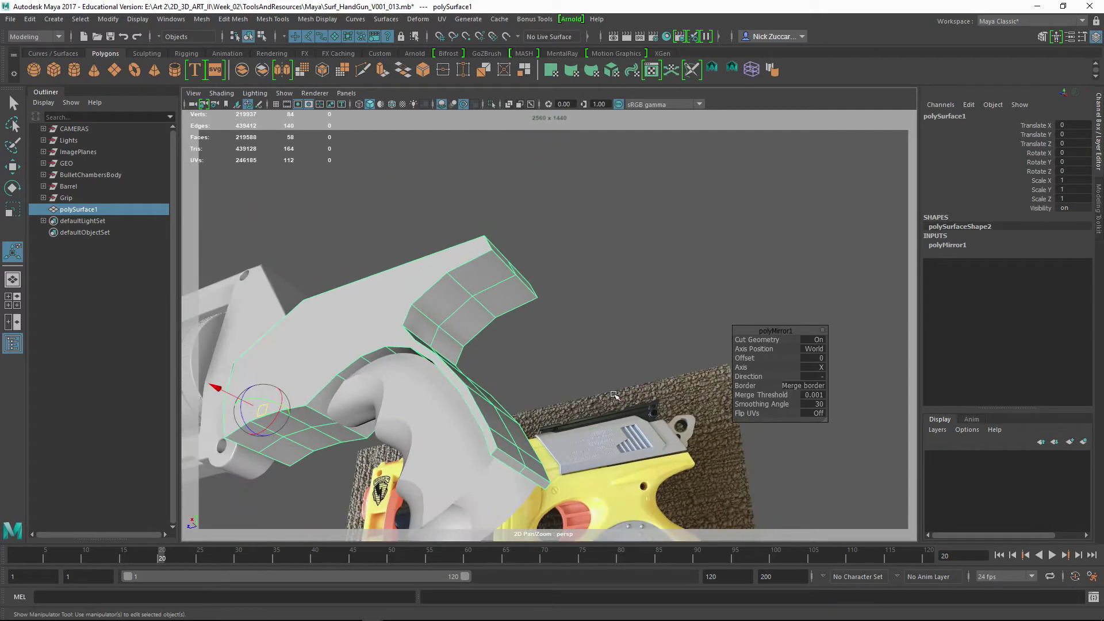
{"action": "middle_click_drag", "start_coordinate": [613, 394], "coordinate": [608, 327], "text": "alt"}
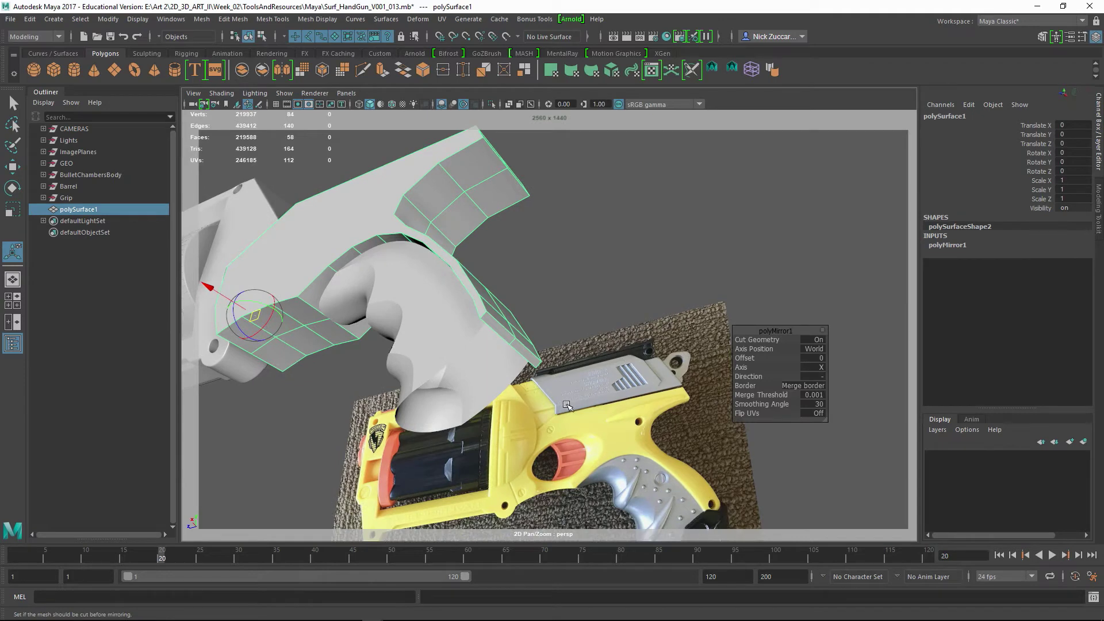
{"action": "left_click_drag", "start_coordinate": [567, 392], "coordinate": [402, 299], "text": "alt"}
Turn off the smooth preview on the grip's uppermost finger piece to compare its edges with the body.
{"action": "left_click", "coordinate": [397, 295]}
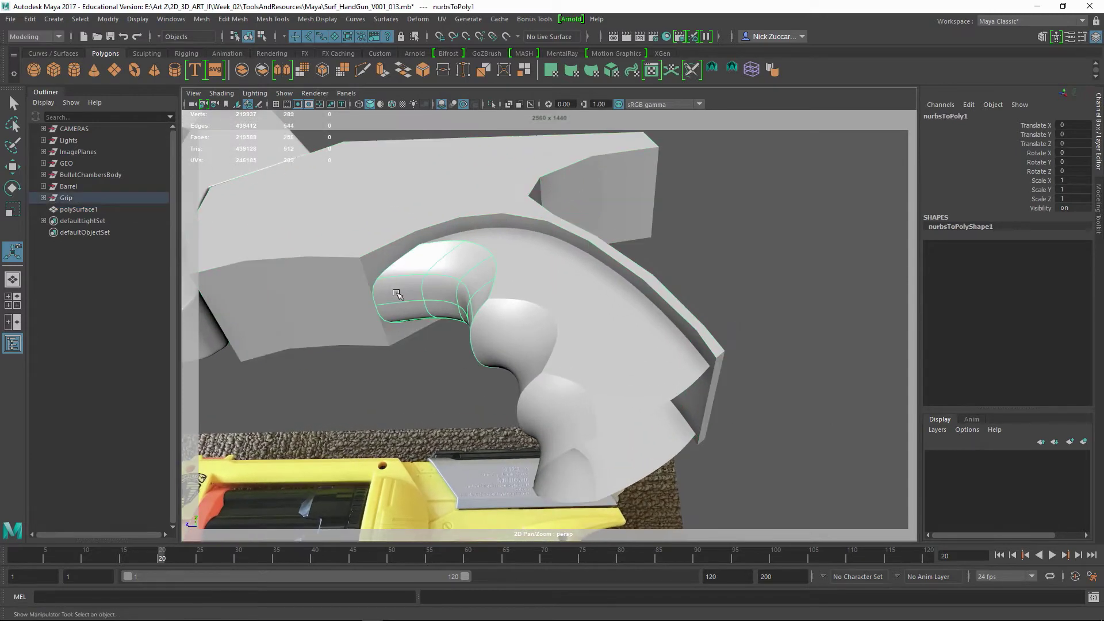
{"action": "key", "text": "1"}
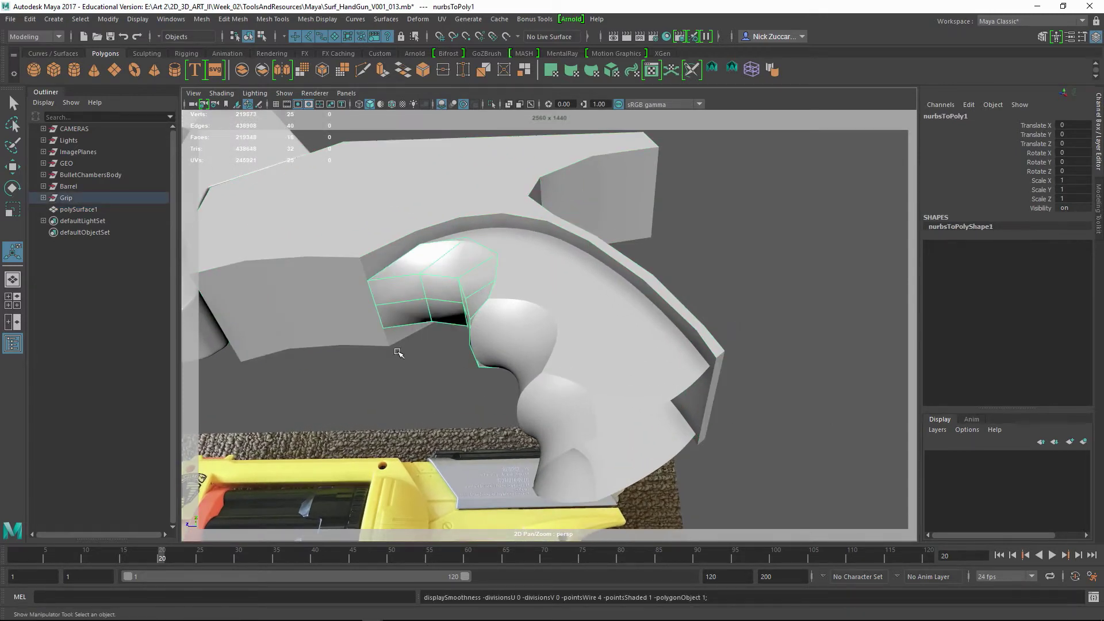
{"action": "left_click_drag", "start_coordinate": [399, 353], "coordinate": [407, 353], "text": "alt"}
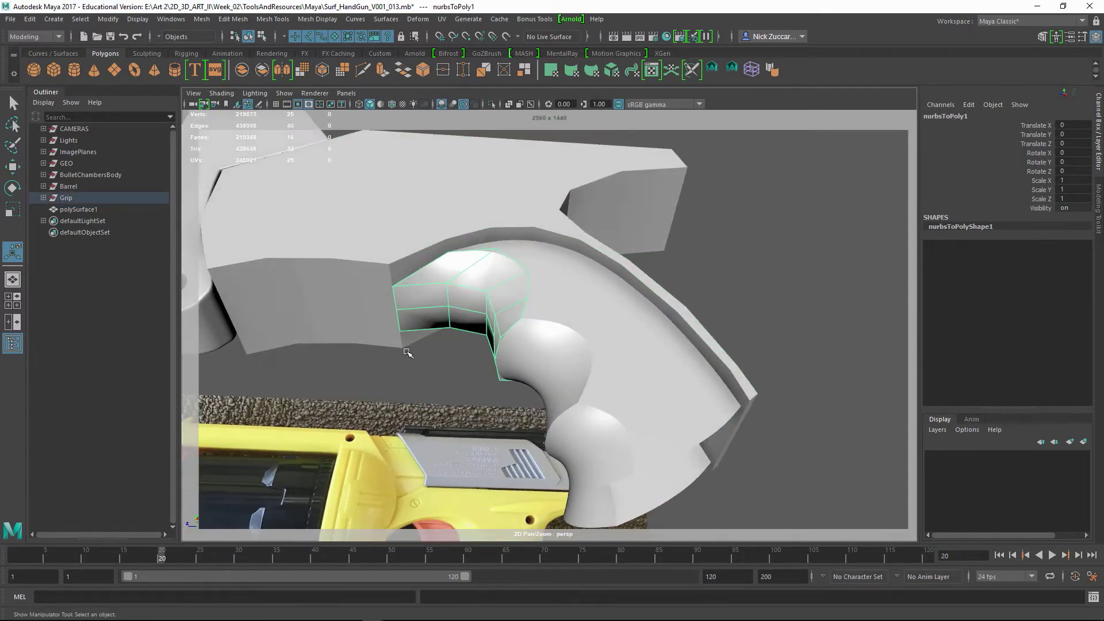
{"action": "left_click", "coordinate": [388, 270]}
{"action": "left_click_drag", "start_coordinate": [410, 348], "coordinate": [419, 317], "text": "alt"}
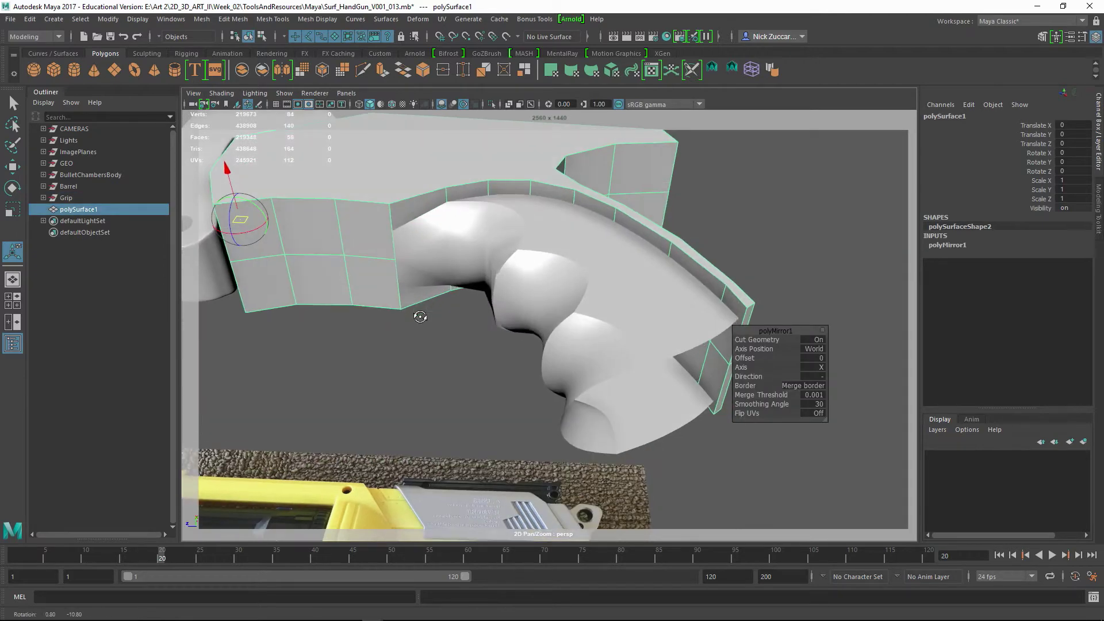
{"action": "left_click", "coordinate": [448, 266]}
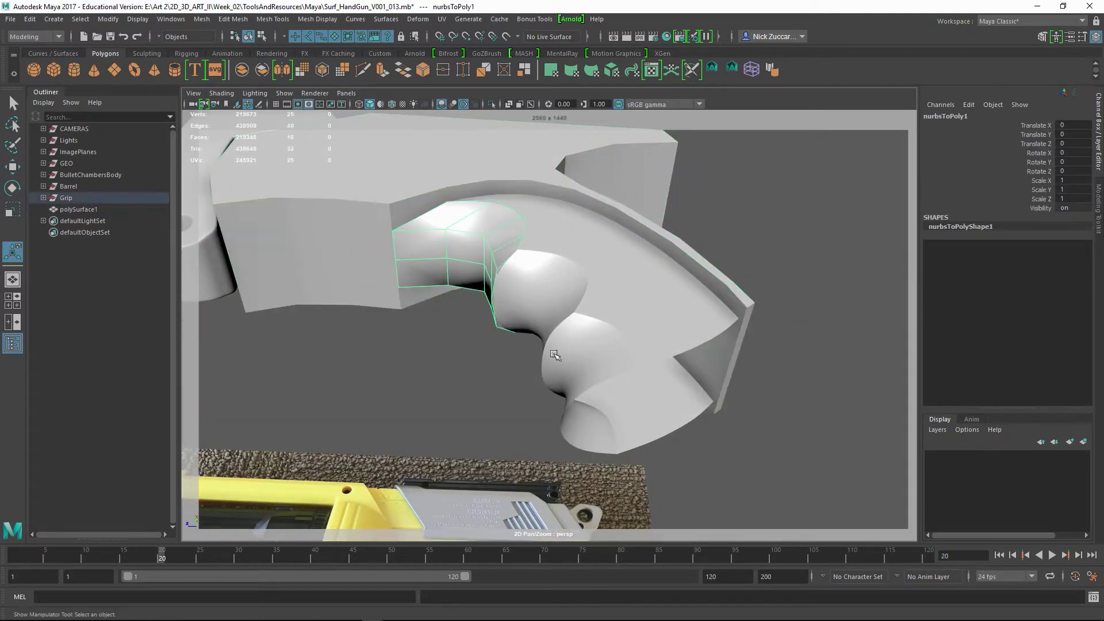
Select all the grip pieces and turn off their smooth preview.
{"action": "left_click_drag", "start_coordinate": [554, 354], "coordinate": [614, 411], "text": "alt"}
{"action": "right_click_drag", "start_coordinate": [614, 412], "coordinate": [606, 395], "text": "alt"}
{"action": "left_click_drag", "start_coordinate": [606, 395], "coordinate": [580, 339], "text": "alt"}
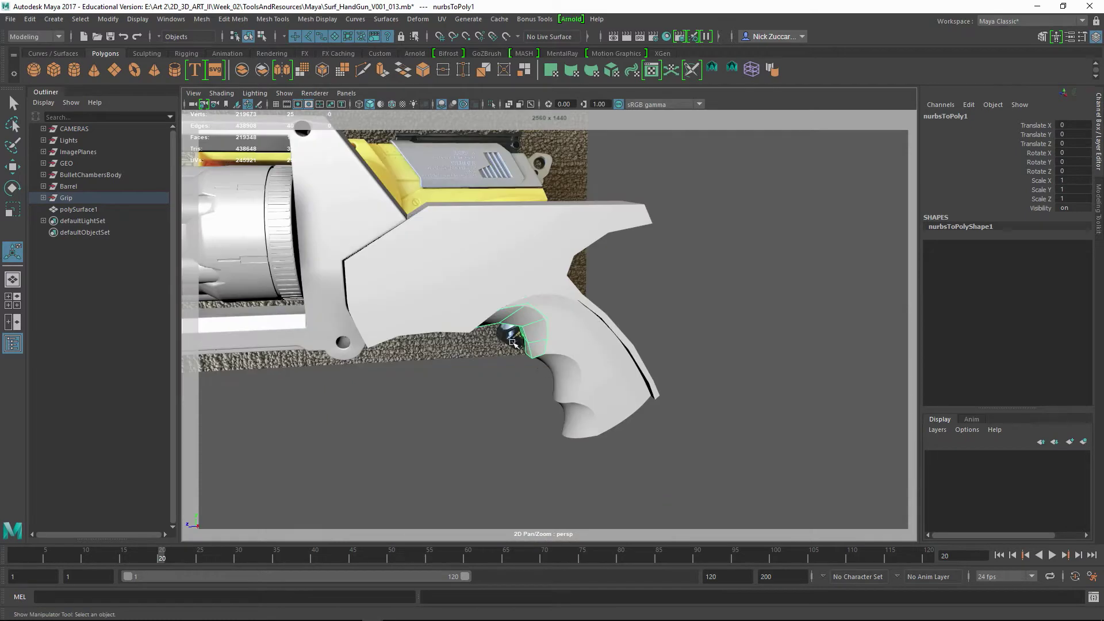
{"action": "left_click_drag", "start_coordinate": [513, 343], "coordinate": [601, 470]}
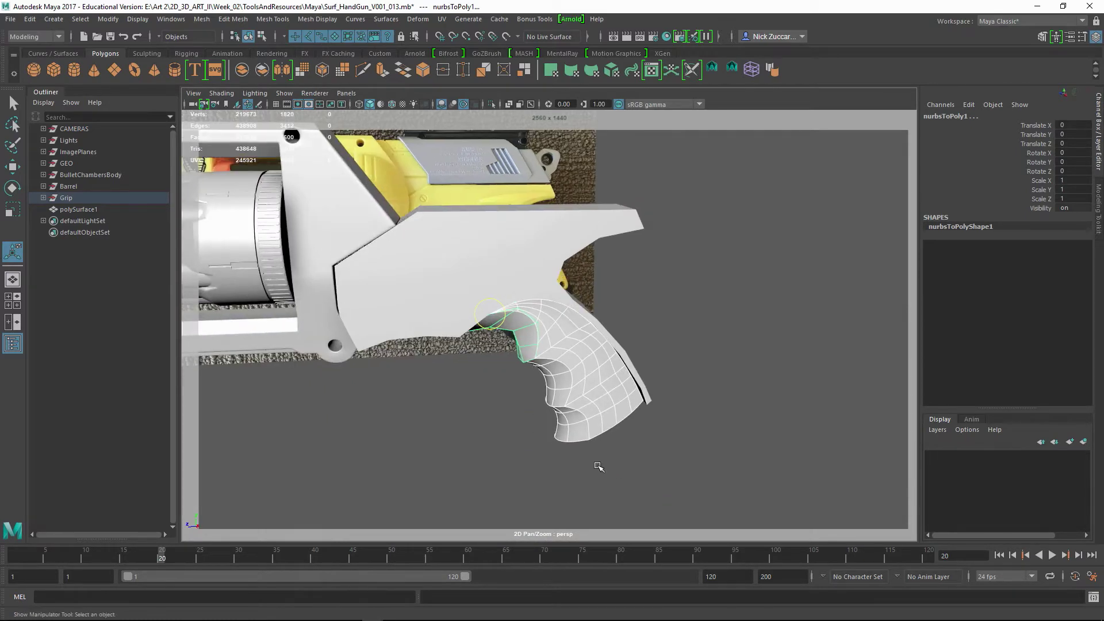
{"action": "left_click", "coordinate": [518, 448]}
{"action": "left_click_drag", "start_coordinate": [518, 448], "coordinate": [521, 385], "text": "alt"}
{"action": "middle_click_drag", "start_coordinate": [476, 338], "coordinate": [536, 455], "text": "alt"}
{"action": "left_click_drag", "start_coordinate": [507, 375], "coordinate": [505, 386], "text": "alt"}
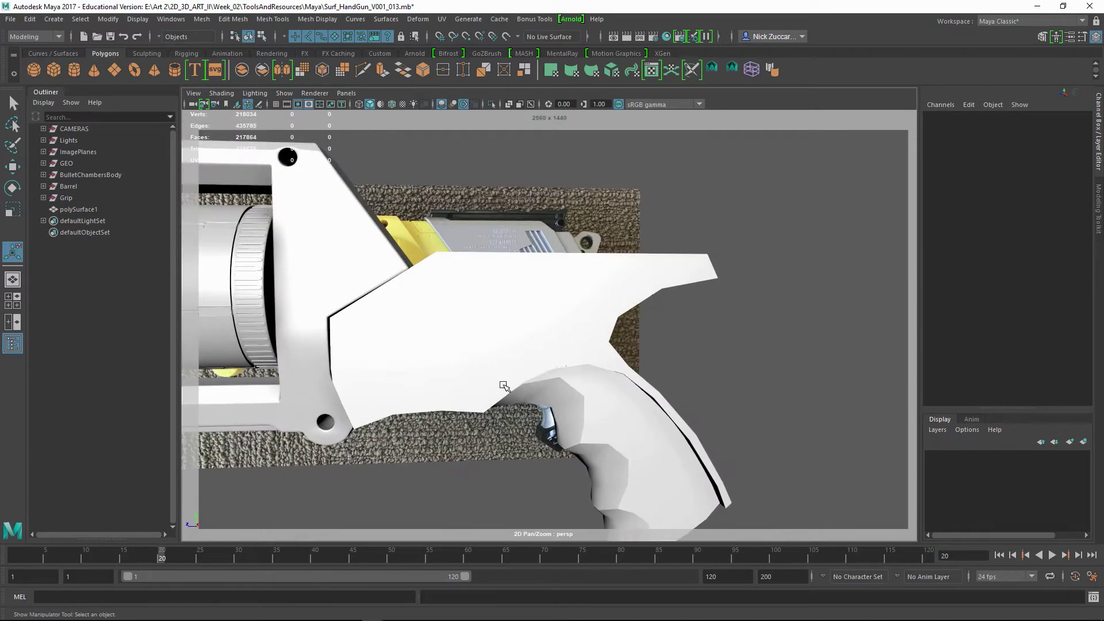
Display wireframe on shaded in the perspective view and turn off the smooth preview on the main body frame.
{"action": "left_click", "coordinate": [391, 105]}
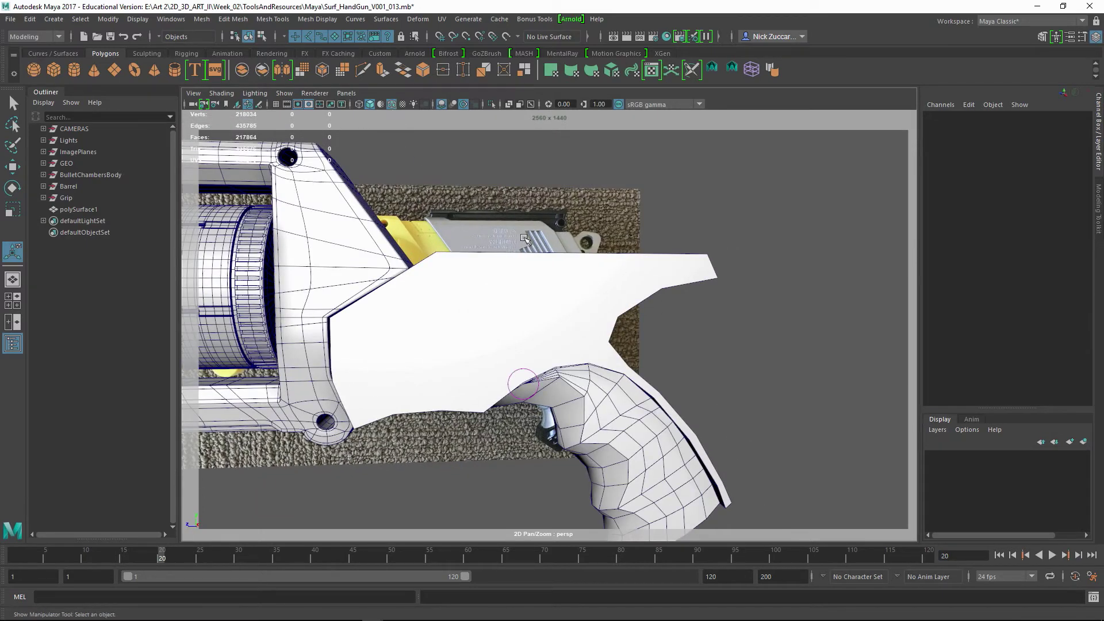
{"action": "middle_click_drag", "start_coordinate": [489, 231], "coordinate": [553, 224], "text": "alt"}
{"action": "mouse_move", "coordinate": [552, 225]}
{"action": "left_mouse_down", "text": "alt"}
{"action": "mouse_move", "coordinate": [529, 217]}
{"action": "mouse_move", "coordinate": [542, 216]}
{"action": "left_mouse_up", "text": "alt"}
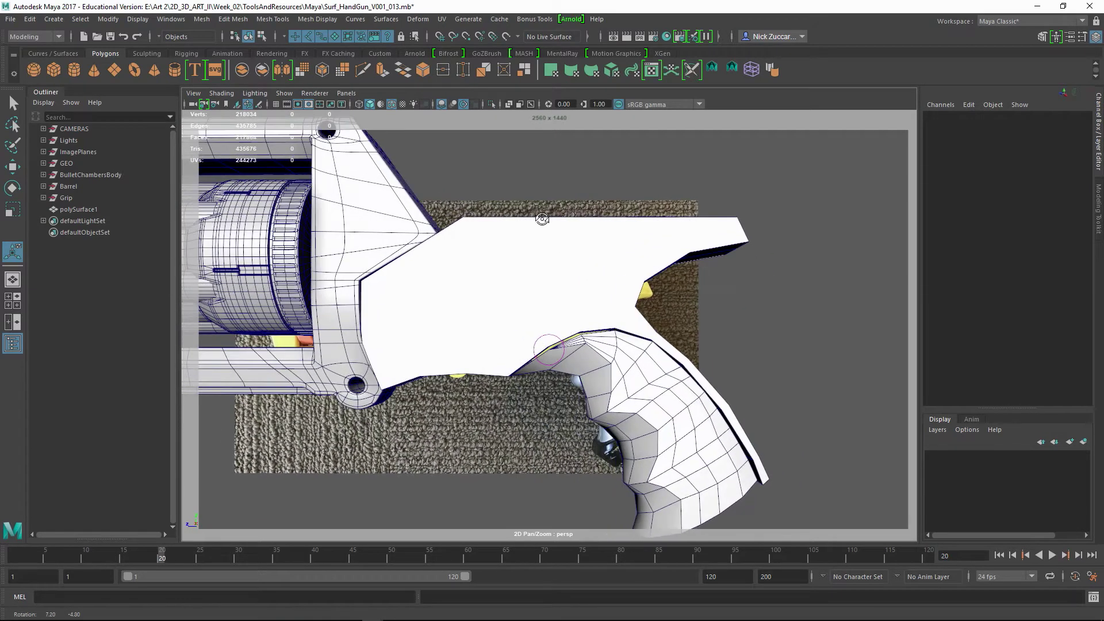
{"action": "left_click", "coordinate": [398, 213]}
{"action": "key", "text": "1"}
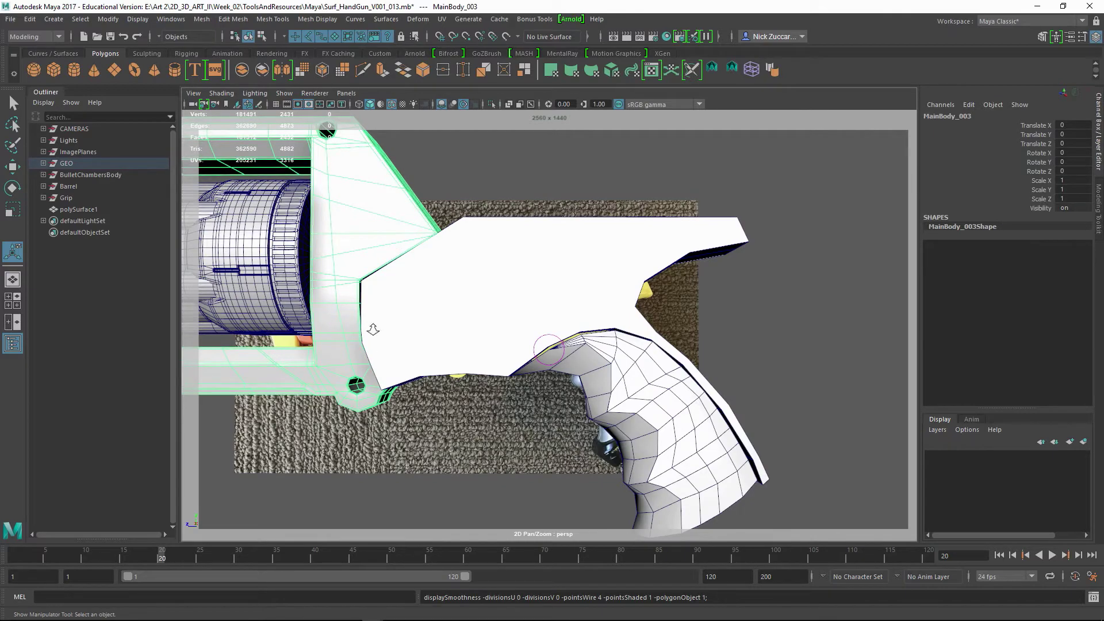
Examine the underside where the new body meets the lower rear corner of the main body frame.
{"action": "right_click_drag", "start_coordinate": [373, 330], "coordinate": [412, 375], "text": "alt"}
{"action": "left_click_drag", "start_coordinate": [412, 374], "coordinate": [508, 368], "text": "alt"}
{"action": "middle_click_drag", "start_coordinate": [507, 368], "coordinate": [436, 393], "text": "alt"}
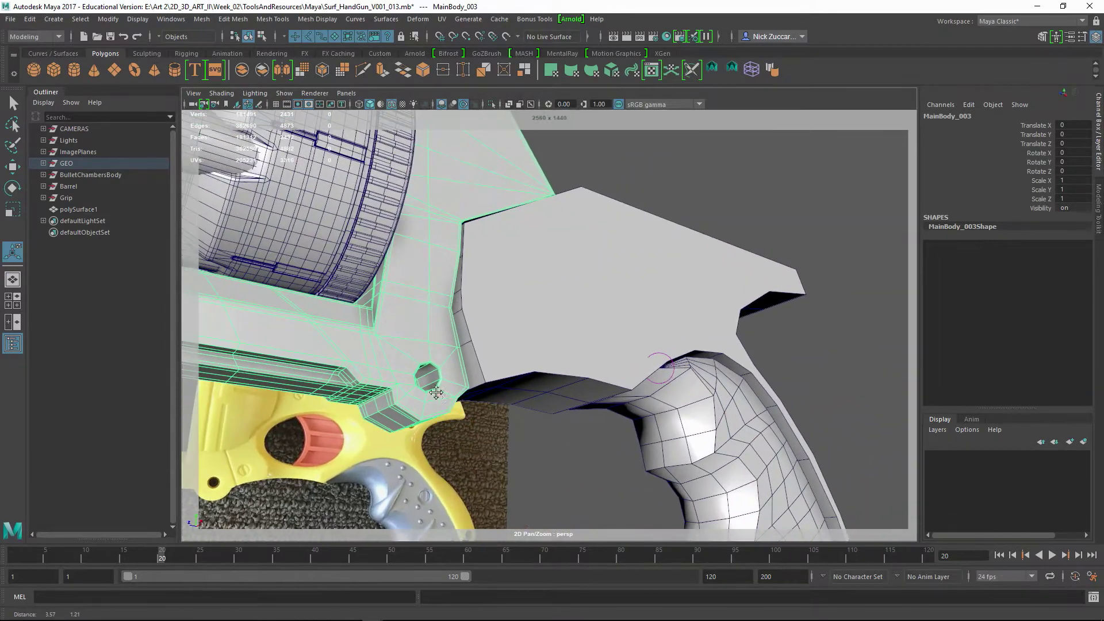
{"action": "left_click_drag", "start_coordinate": [436, 393], "coordinate": [446, 363], "text": "alt"}
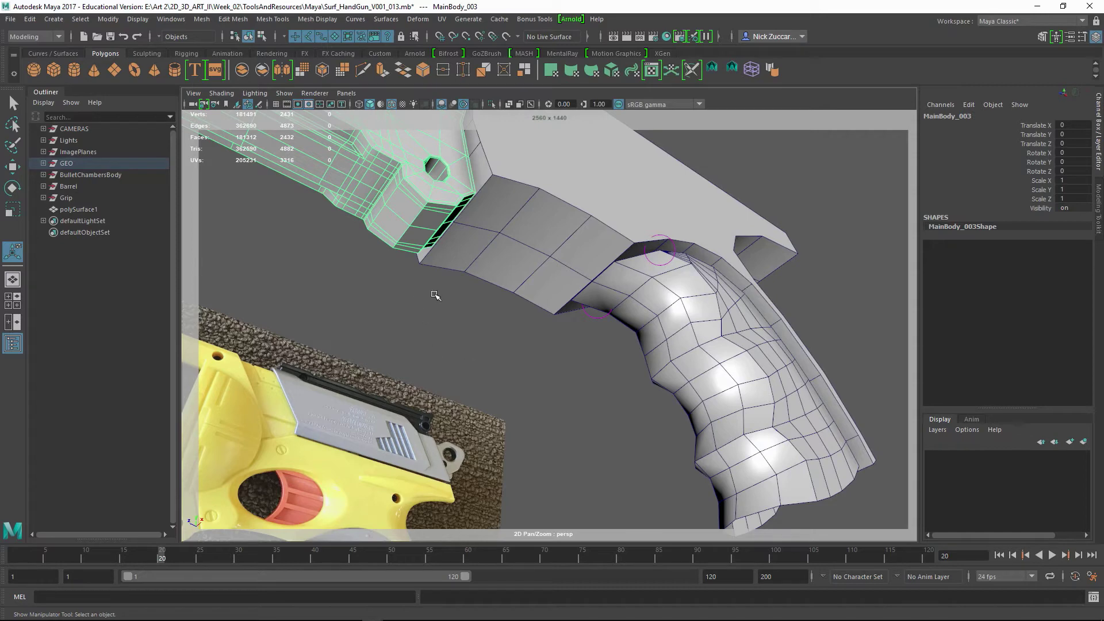
{"action": "left_click_drag", "start_coordinate": [501, 246], "coordinate": [415, 301], "text": "alt"}
{"action": "middle_click_drag", "start_coordinate": [415, 301], "coordinate": [517, 321], "text": "alt"}
{"action": "left_click_drag", "start_coordinate": [517, 321], "coordinate": [531, 318], "text": "alt"}
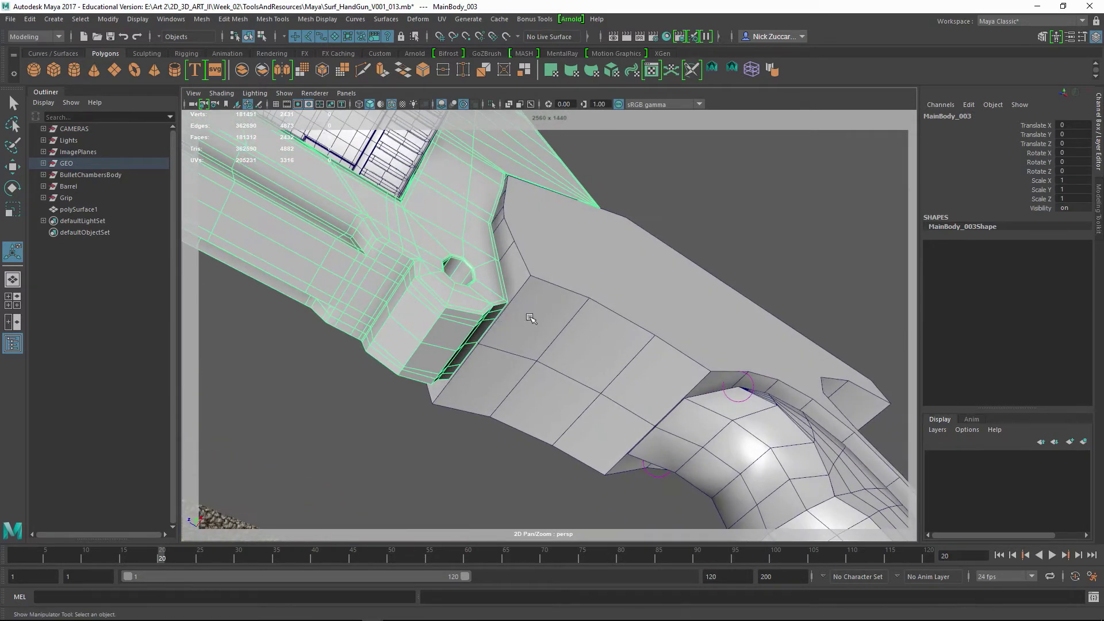
Select the new body's lower front corner vertex for moving and enable World X symmetry.
{"action": "left_click", "coordinate": [532, 285]}
{"action": "key", "text": "q"}
{"action": "key", "text": "F8"}
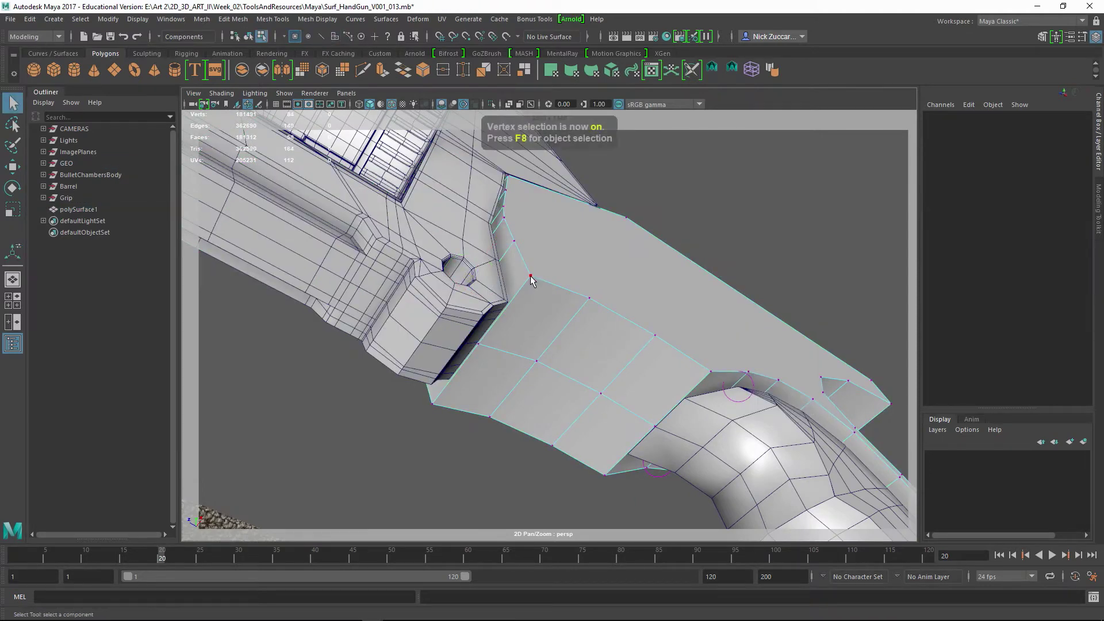
{"action": "left_click", "coordinate": [533, 284]}
{"action": "key", "text": "w"}
{"action": "left_click_drag", "start_coordinate": [569, 294], "coordinate": [587, 288], "text": "alt"}
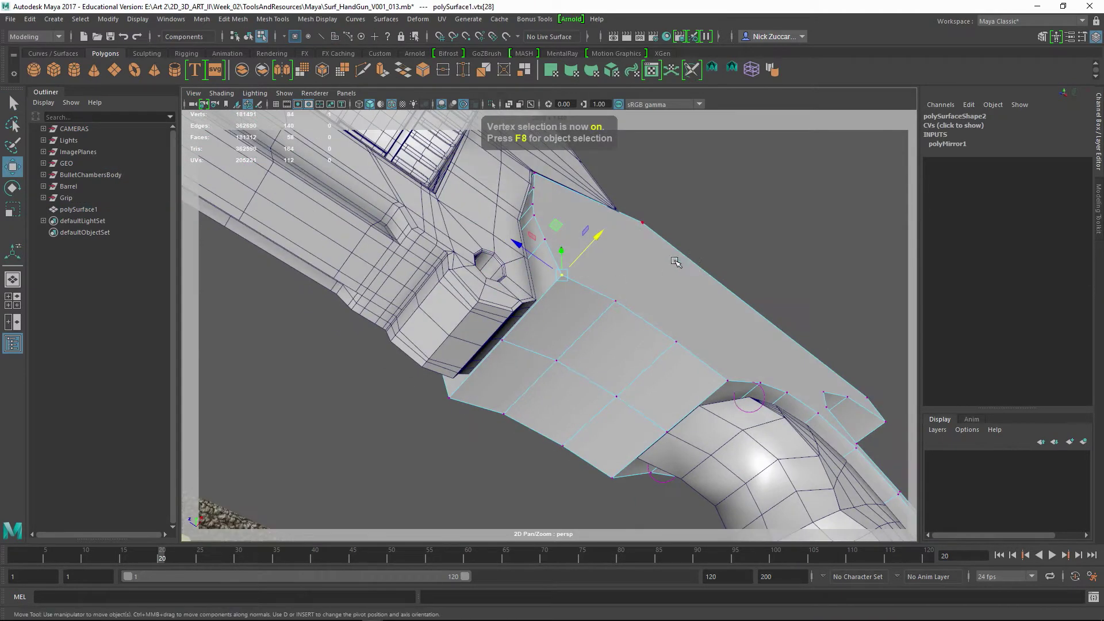
{"action": "left_click_drag", "start_coordinate": [747, 199], "coordinate": [728, 137]}
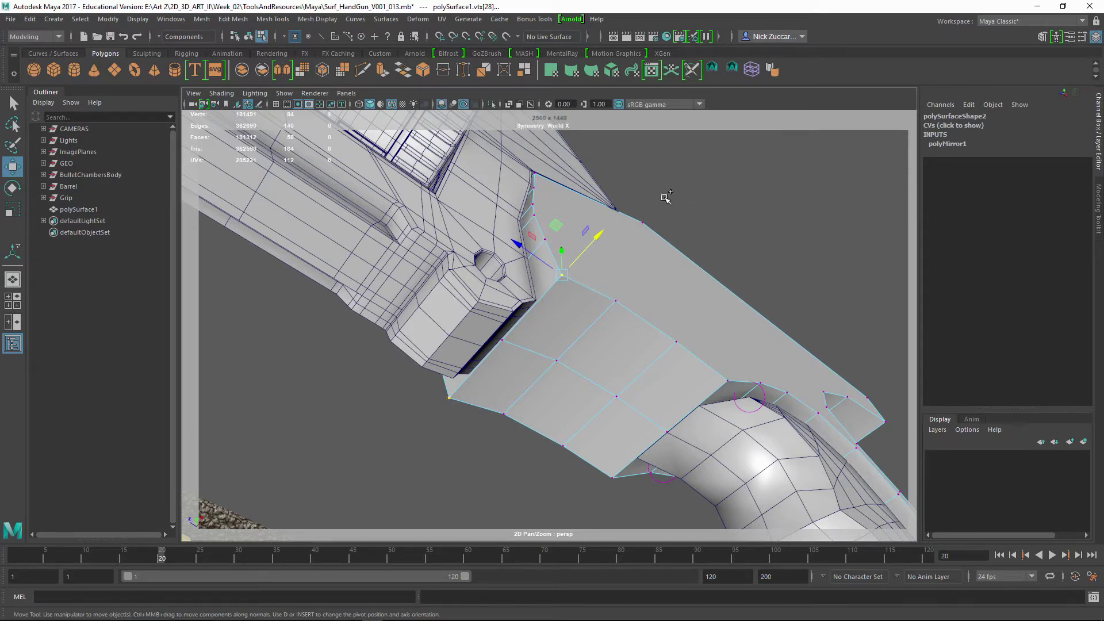
Try moving the symmetric lower front corner vertices toward the main body frame, and undo the move.
{"action": "left_click_drag", "start_coordinate": [598, 245], "coordinate": [573, 267]}
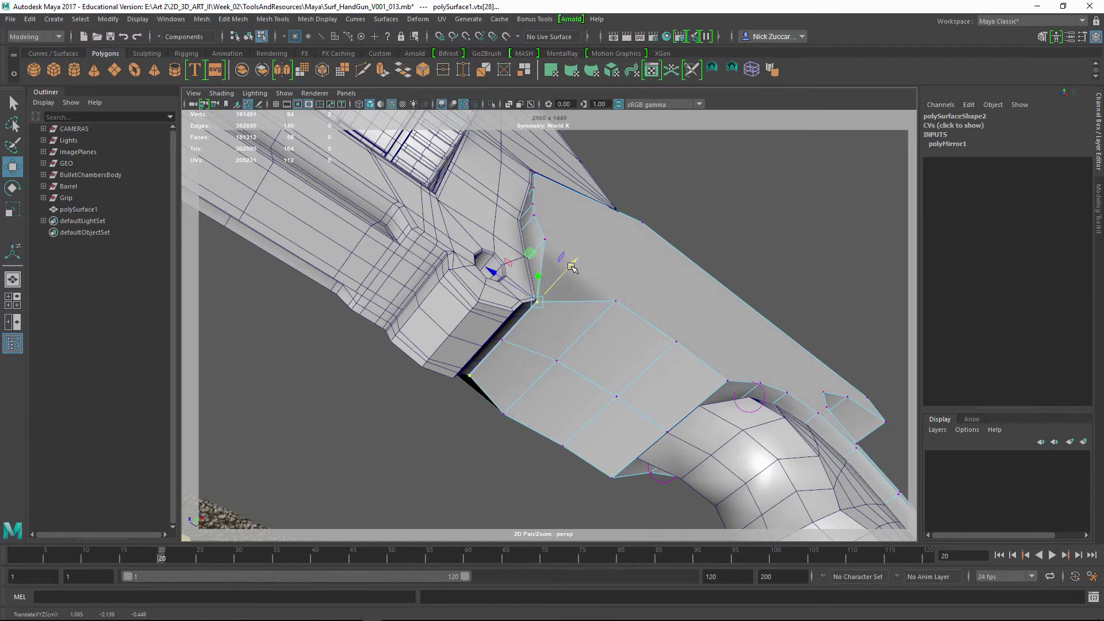
{"action": "key", "text": "ctrl+z"}
{"action": "right_click_drag", "start_coordinate": [705, 264], "coordinate": [658, 239], "text": "alt"}
{"action": "left_click_drag", "start_coordinate": [658, 240], "coordinate": [679, 258], "text": "alt"}
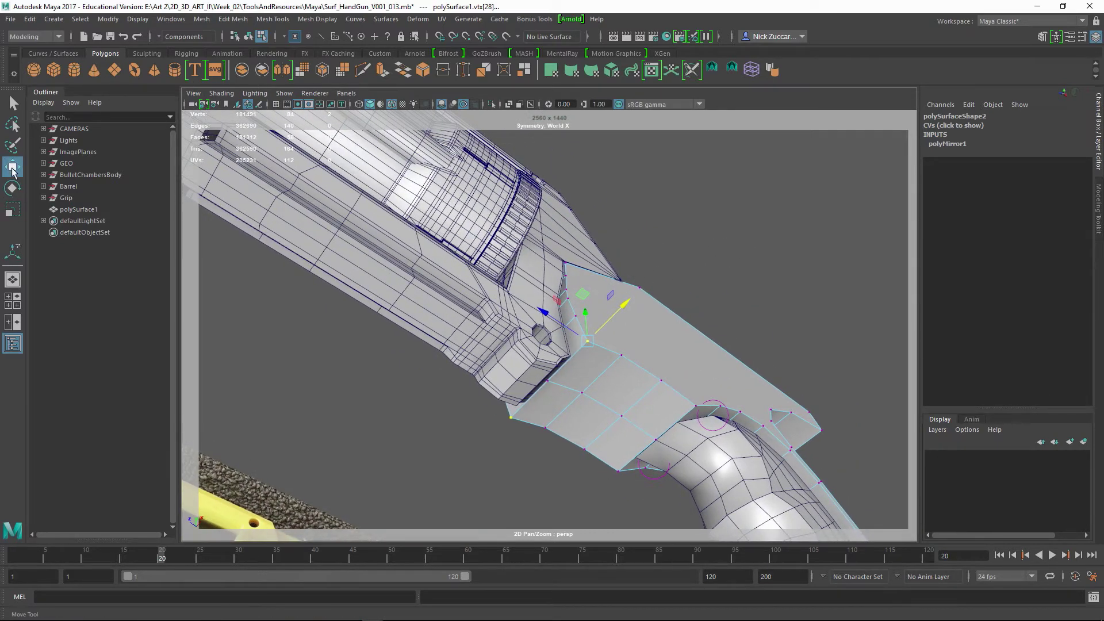
Examine the Move tool's symmetry settings, including the World X axis and tolerance values.
{"action": "double_click", "coordinate": [13, 170]}
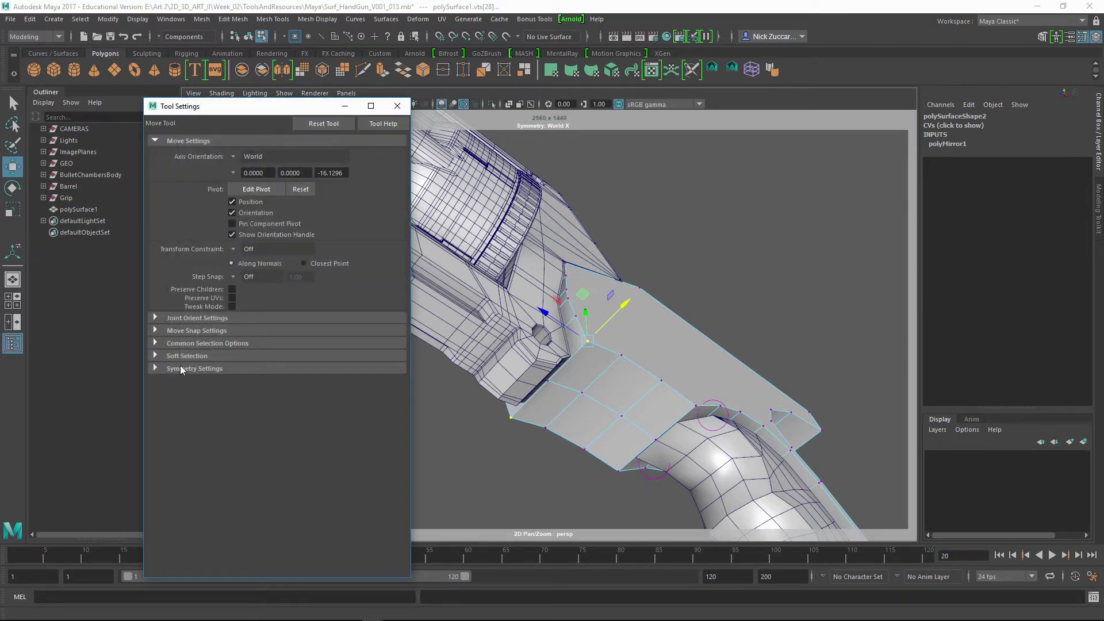
{"action": "left_click", "coordinate": [154, 368]}
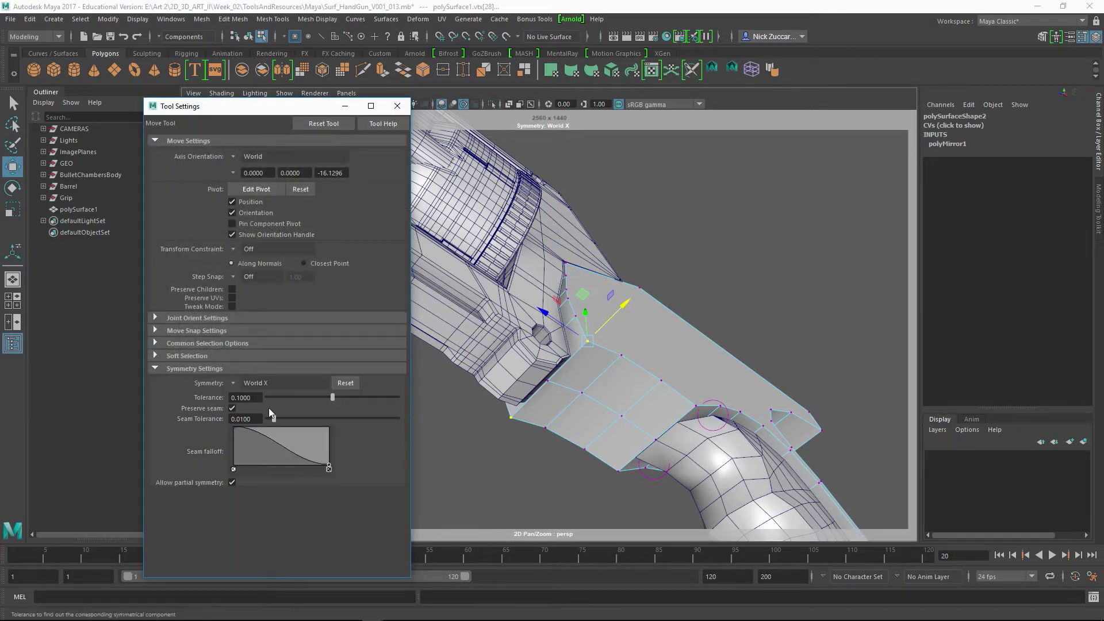
{"action": "left_click", "coordinate": [397, 106]}
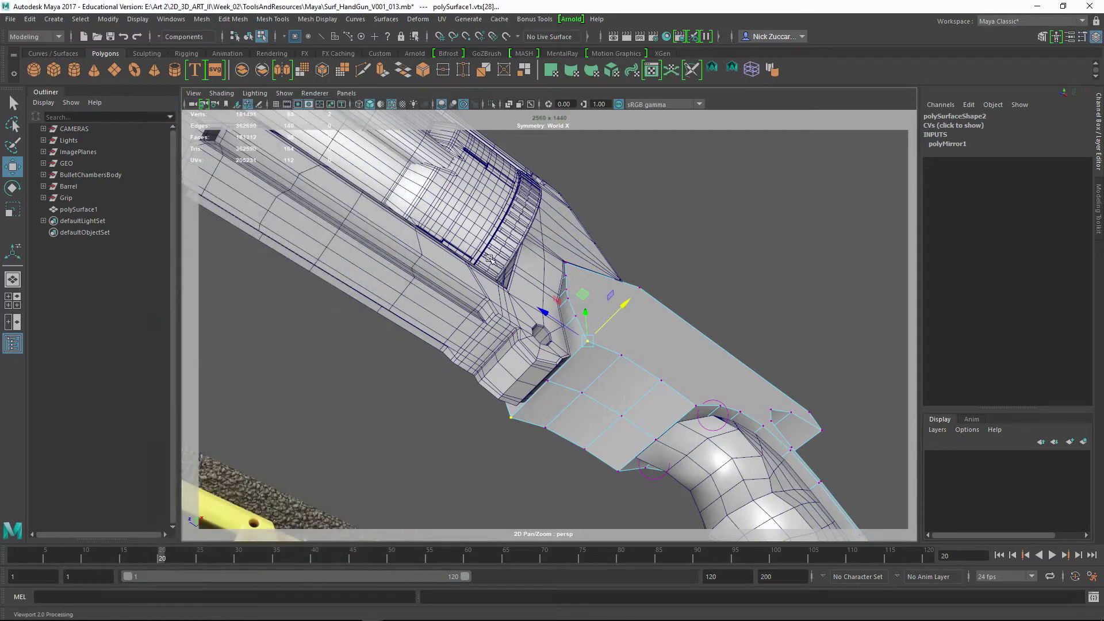
Snap the new body's symmetric lower front corner vertices to the main body frame's lower rear corner and align the center vertex between them.
{"action": "left_click_drag", "start_coordinate": [491, 260], "coordinate": [349, 262], "text": "alt"}
{"action": "right_click_drag", "start_coordinate": [350, 262], "coordinate": [361, 261], "text": "alt"}
{"action": "middle_click_drag", "start_coordinate": [361, 262], "coordinate": [471, 279], "text": "alt"}
{"action": "right_click_drag", "start_coordinate": [397, 271], "coordinate": [432, 271], "text": "alt"}
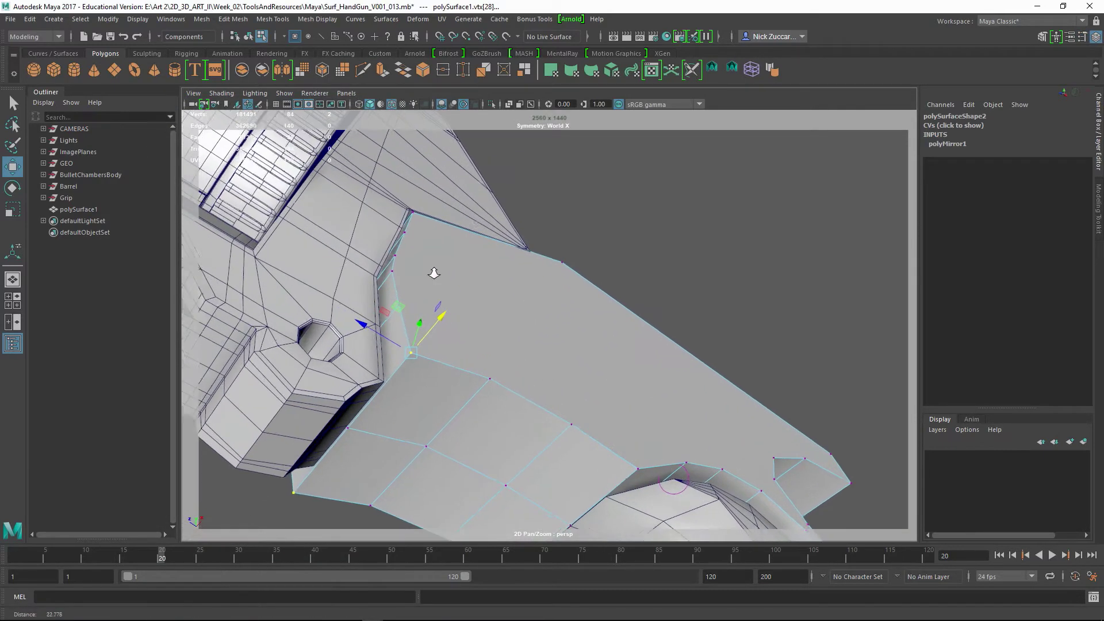
{"action": "left_click_drag", "start_coordinate": [431, 271], "coordinate": [461, 291], "text": "alt"}
{"action": "middle_click_drag", "start_coordinate": [436, 278], "coordinate": [494, 327], "text": "alt"}
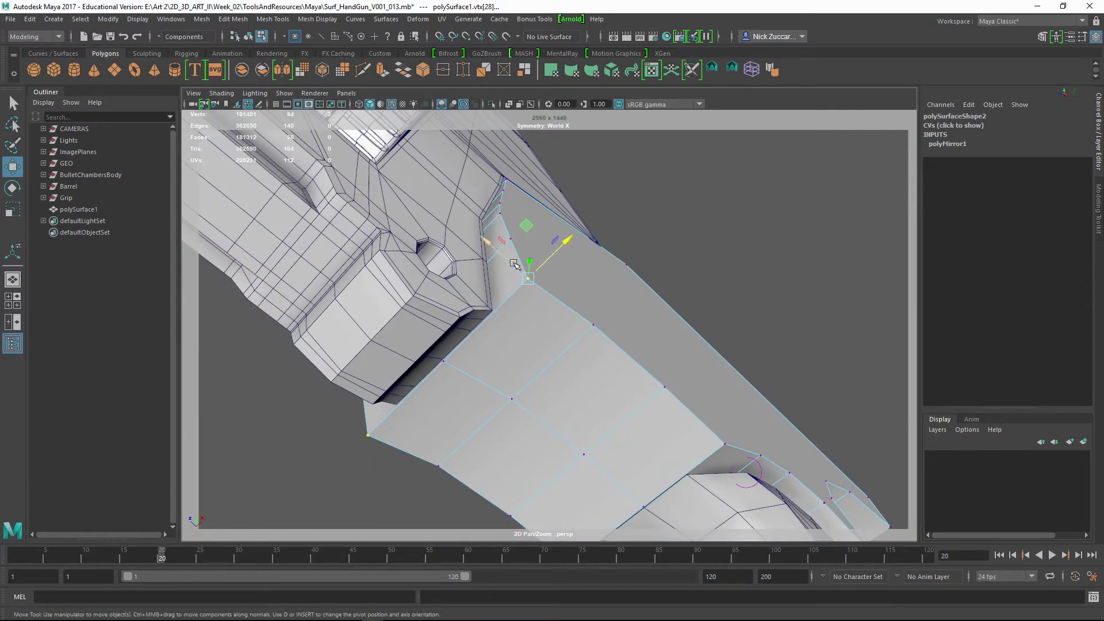
{"action": "left_click_drag", "start_coordinate": [532, 270], "coordinate": [496, 302]}
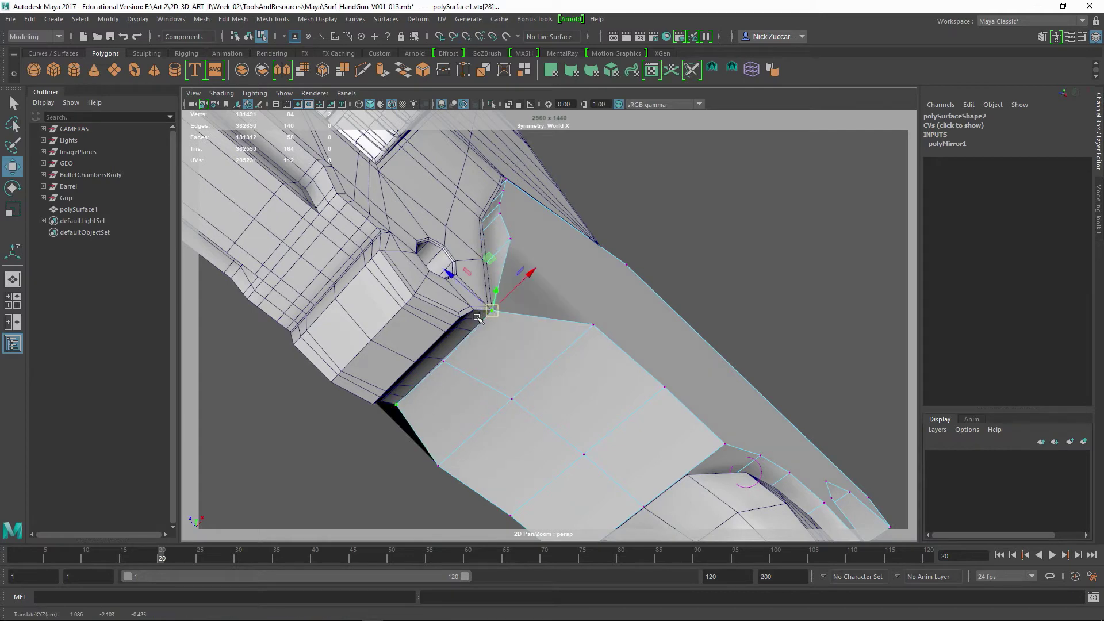
{"action": "left_click", "coordinate": [444, 362]}
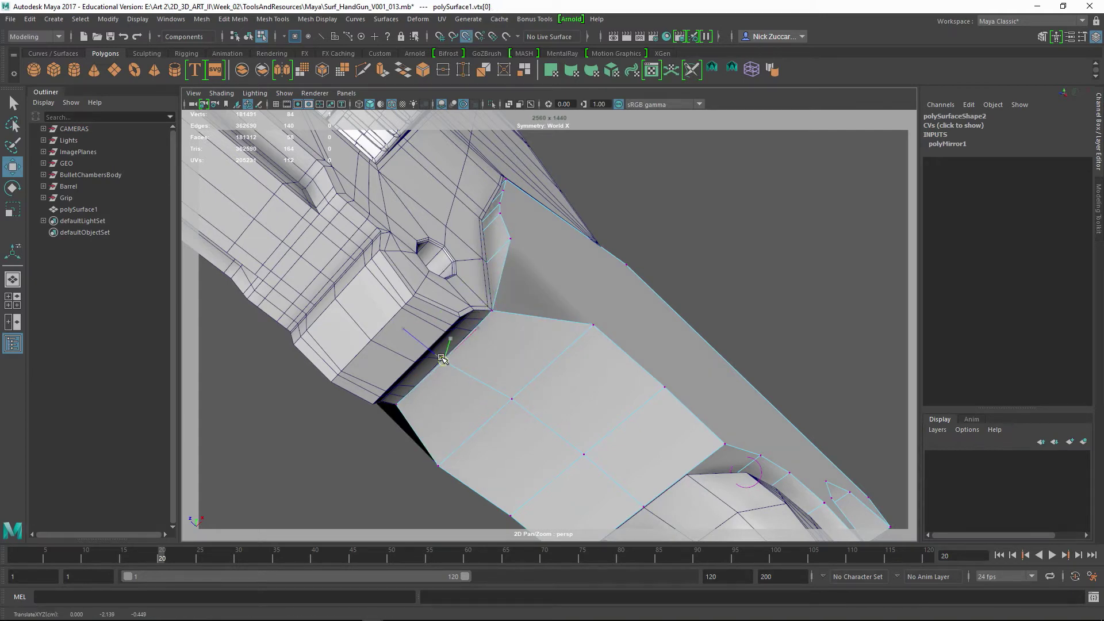
Snap the two front-edge vertices above the new body's lower front corner onto the main body frame's rear edge vertices.
{"action": "right_click_drag", "start_coordinate": [518, 332], "coordinate": [493, 316], "text": "alt"}
{"action": "left_click", "coordinate": [492, 315]}
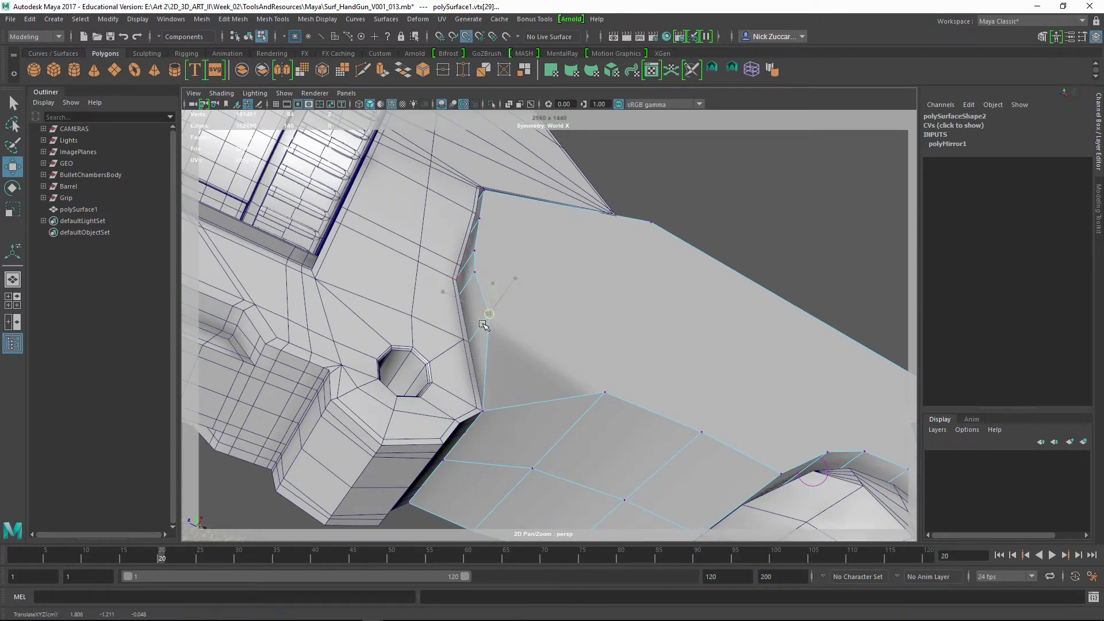
{"action": "left_click_drag", "start_coordinate": [492, 315], "coordinate": [469, 342]}
{"action": "left_click", "coordinate": [477, 271]}
{"action": "key", "text": "v"}
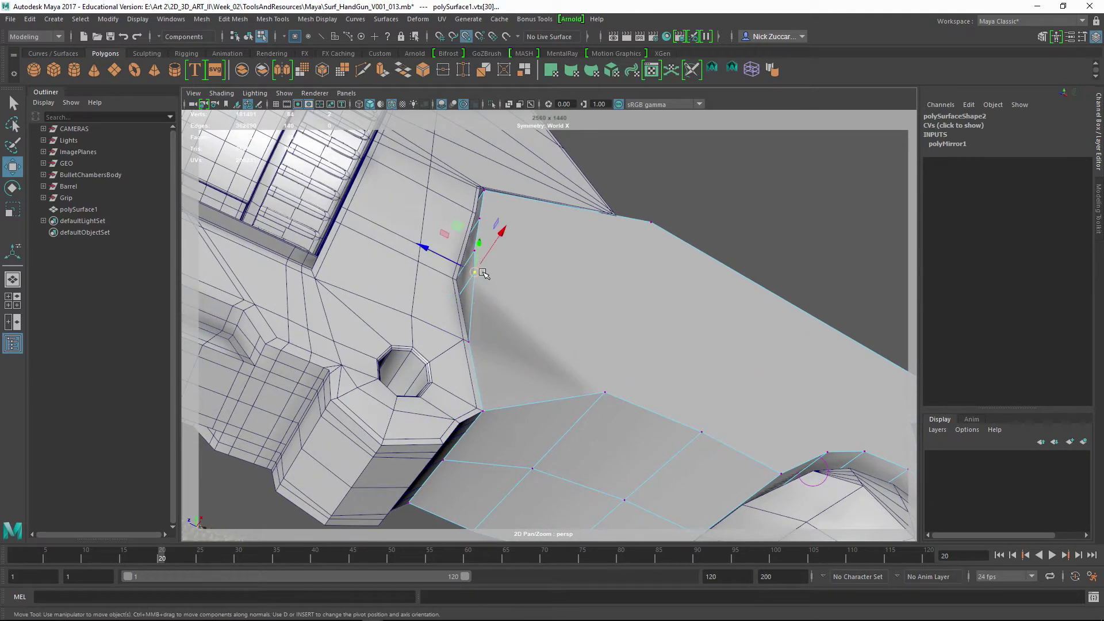
{"action": "left_click_drag", "start_coordinate": [475, 271], "coordinate": [458, 279]}
{"action": "left_click", "coordinate": [653, 163]}
Snap the next two vertices up the new body's front edge, below its upper front corner, onto the main body frame's edge.
{"action": "middle_click_drag", "start_coordinate": [541, 247], "coordinate": [577, 332], "text": "alt"}
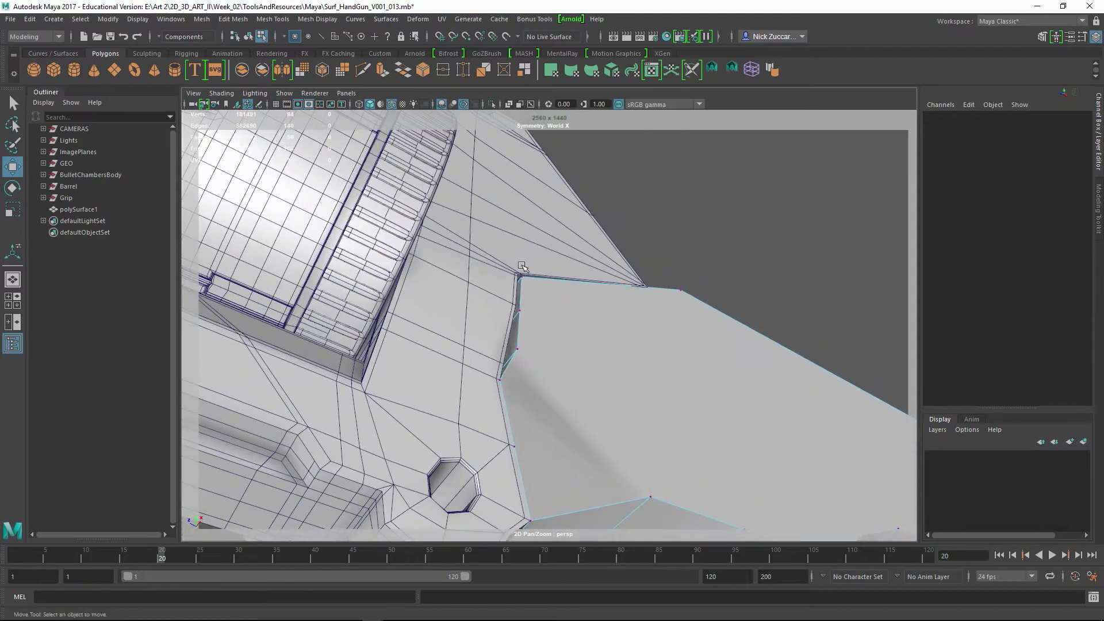
{"action": "right_click_drag", "start_coordinate": [523, 266], "coordinate": [503, 346], "text": "alt"}
{"action": "left_click", "coordinate": [511, 354]}
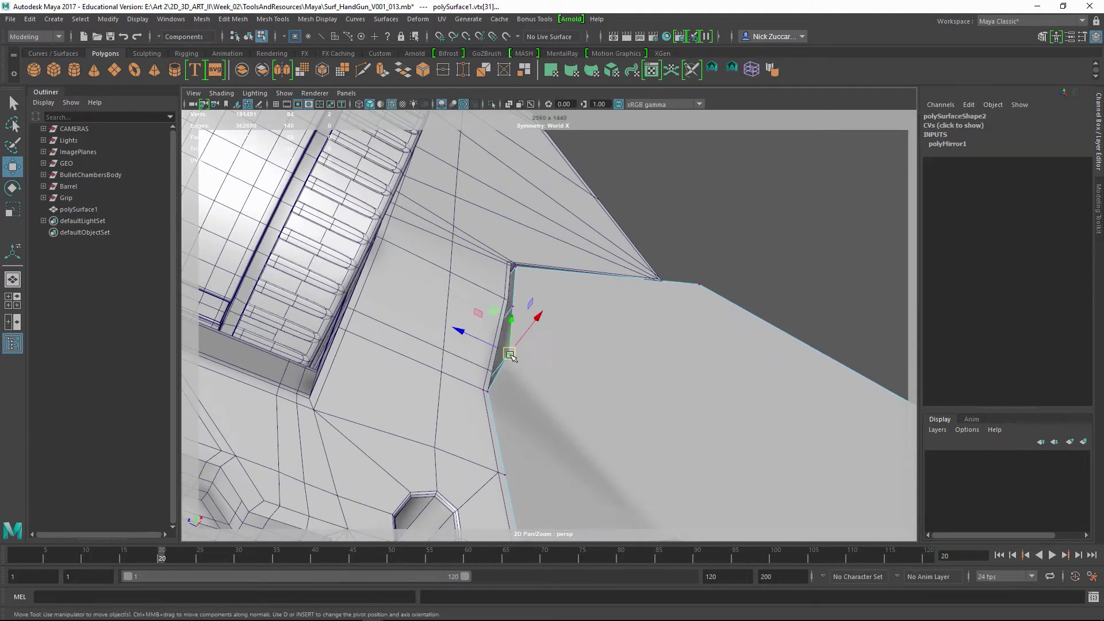
{"action": "left_click_drag", "start_coordinate": [511, 354], "coordinate": [492, 371]}
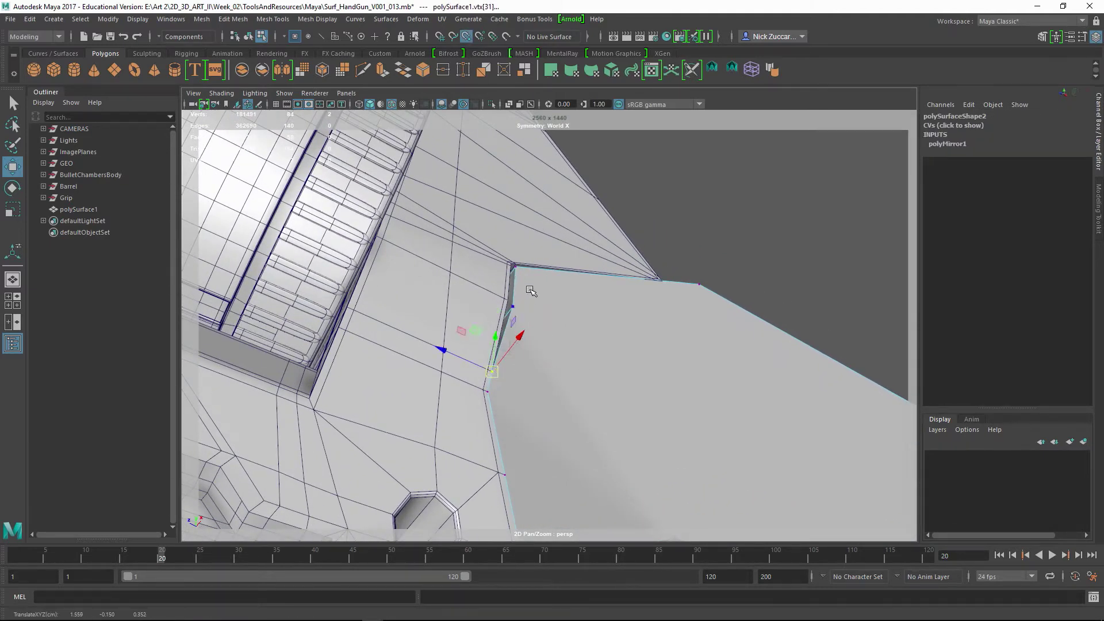
{"action": "left_click", "coordinate": [513, 305]}
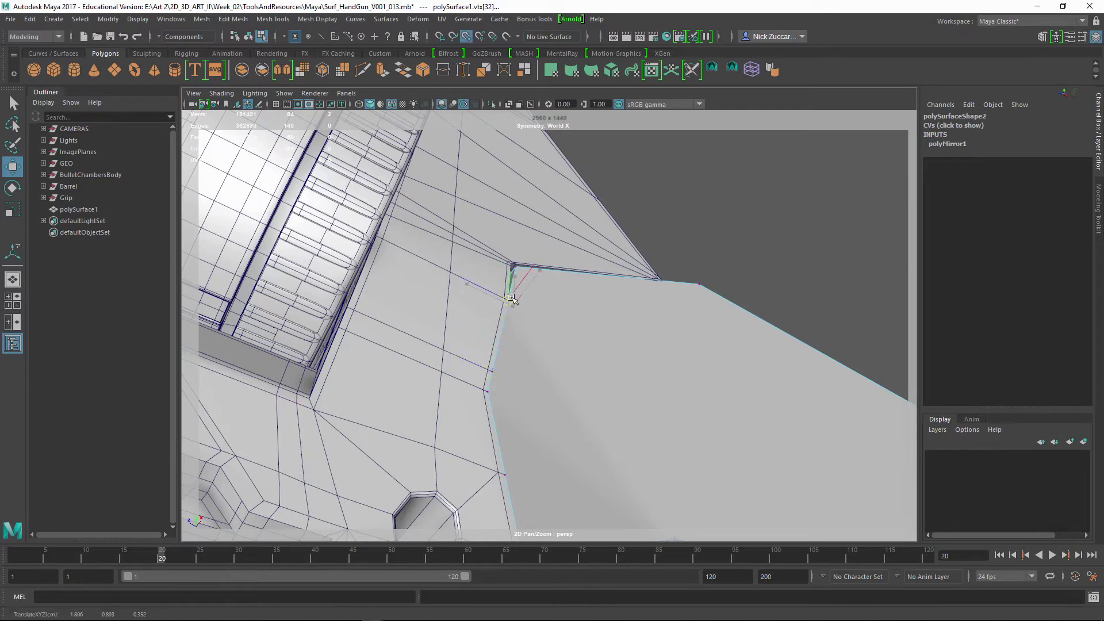
Snap the new body's upper front corner vertex to the matching corner vertex of the main body frame.
{"action": "left_click", "coordinate": [511, 267]}
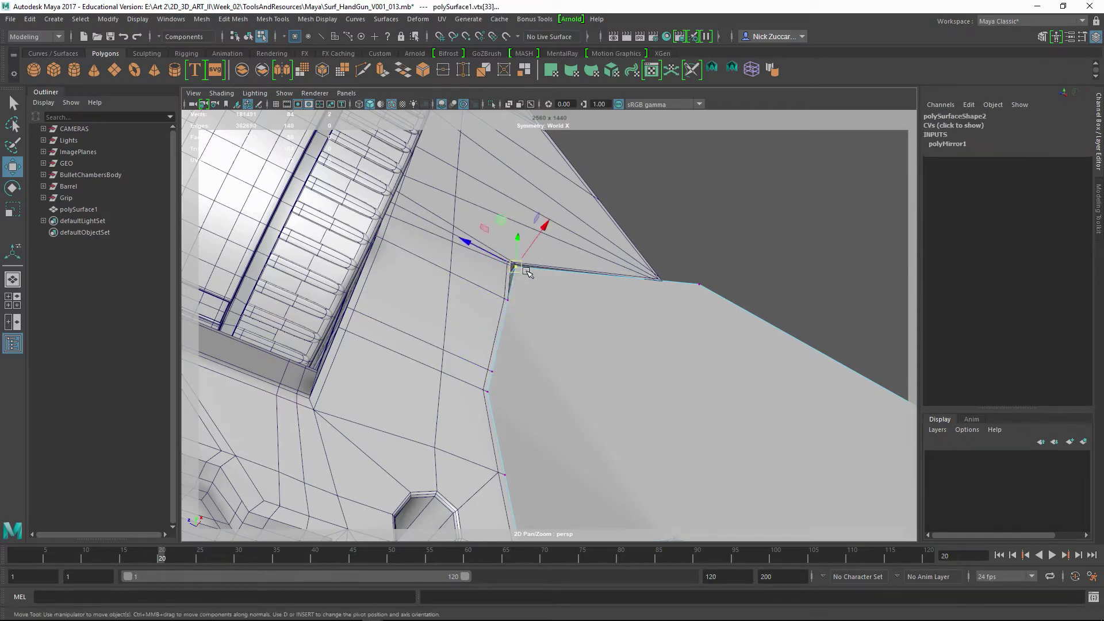
{"action": "left_click_drag", "start_coordinate": [567, 279], "coordinate": [548, 302], "text": "alt"}
{"action": "middle_click_drag", "start_coordinate": [548, 303], "coordinate": [592, 249], "text": "alt"}
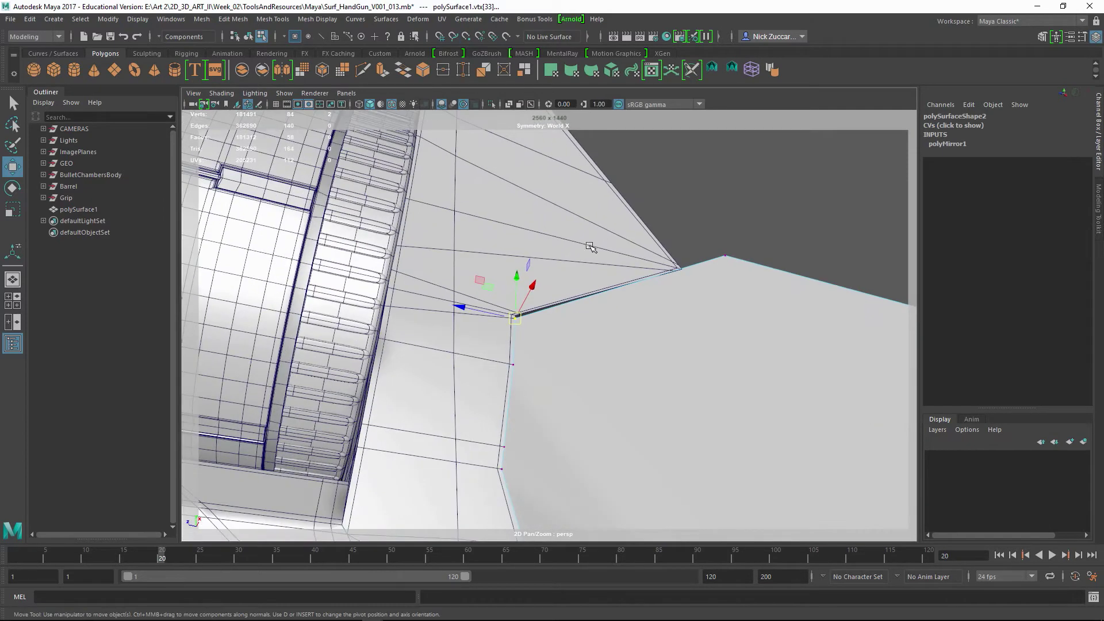
{"action": "right_click_drag", "start_coordinate": [483, 251], "coordinate": [520, 286], "text": "alt"}
{"action": "middle_click_drag", "start_coordinate": [520, 286], "coordinate": [536, 311], "text": "alt"}
{"action": "key", "text": "v"}
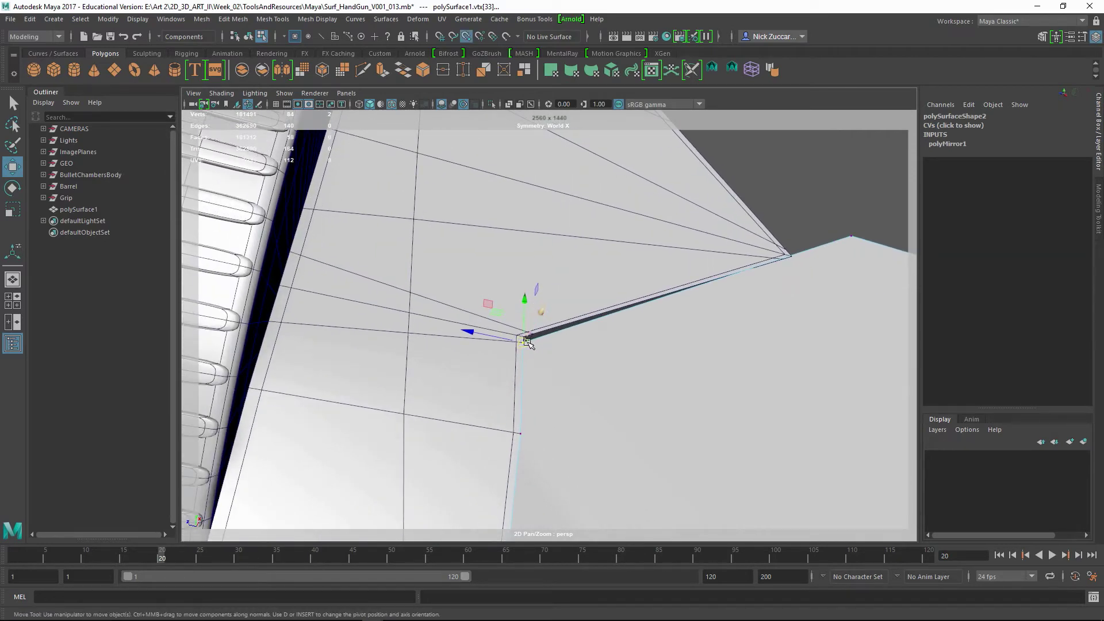
{"action": "left_click_drag", "start_coordinate": [524, 341], "coordinate": [524, 334]}
{"action": "right_click_drag", "start_coordinate": [684, 320], "coordinate": [506, 246], "text": "alt"}
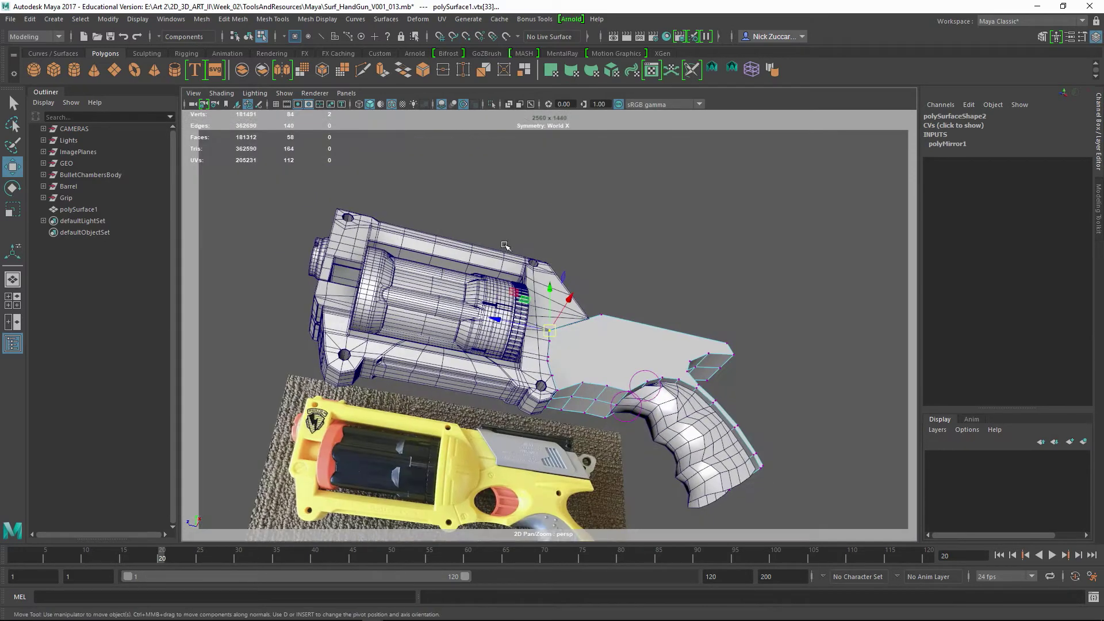
Try snapping the new body's upper bend vertex to the rear tip of the main body frame.
{"action": "middle_click_drag", "start_coordinate": [552, 277], "coordinate": [458, 275], "text": "alt"}
{"action": "scroll", "coordinate": [559, 367], "scroll_direction": "up", "scroll_amount": 10}
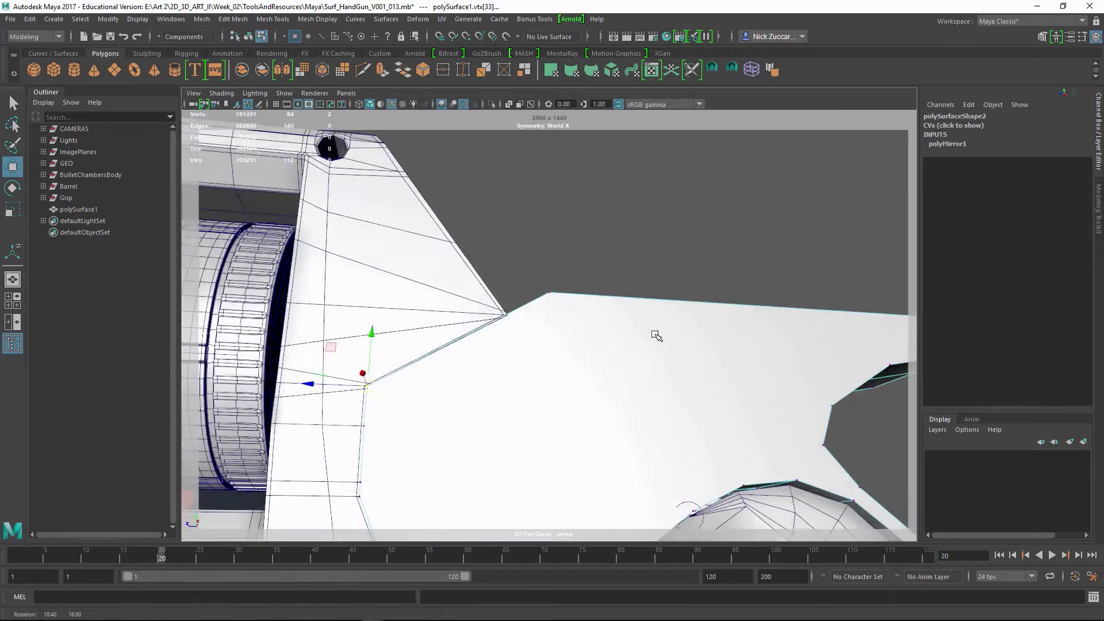
{"action": "scroll", "coordinate": [604, 302], "scroll_direction": "up", "scroll_amount": 3}
{"action": "middle_click_drag", "start_coordinate": [595, 306], "coordinate": [621, 273], "text": "alt"}
{"action": "left_click_drag", "start_coordinate": [621, 273], "coordinate": [607, 296], "text": "alt"}
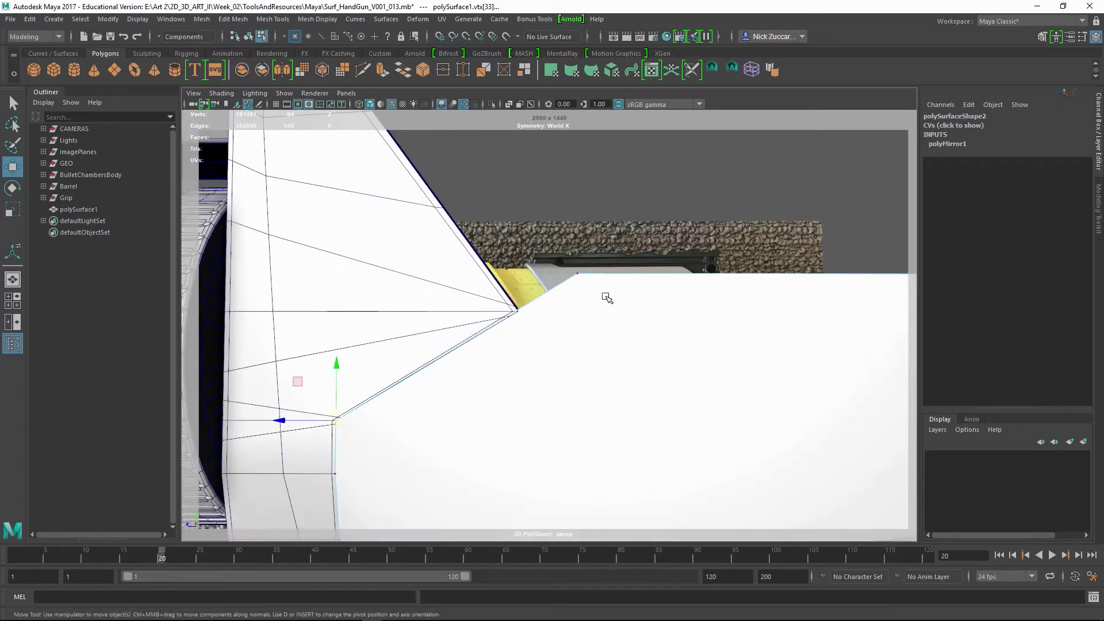
{"action": "middle_click_drag", "start_coordinate": [583, 301], "coordinate": [598, 248], "text": "alt"}
{"action": "scroll", "coordinate": [598, 249], "scroll_direction": "down", "scroll_amount": 3}
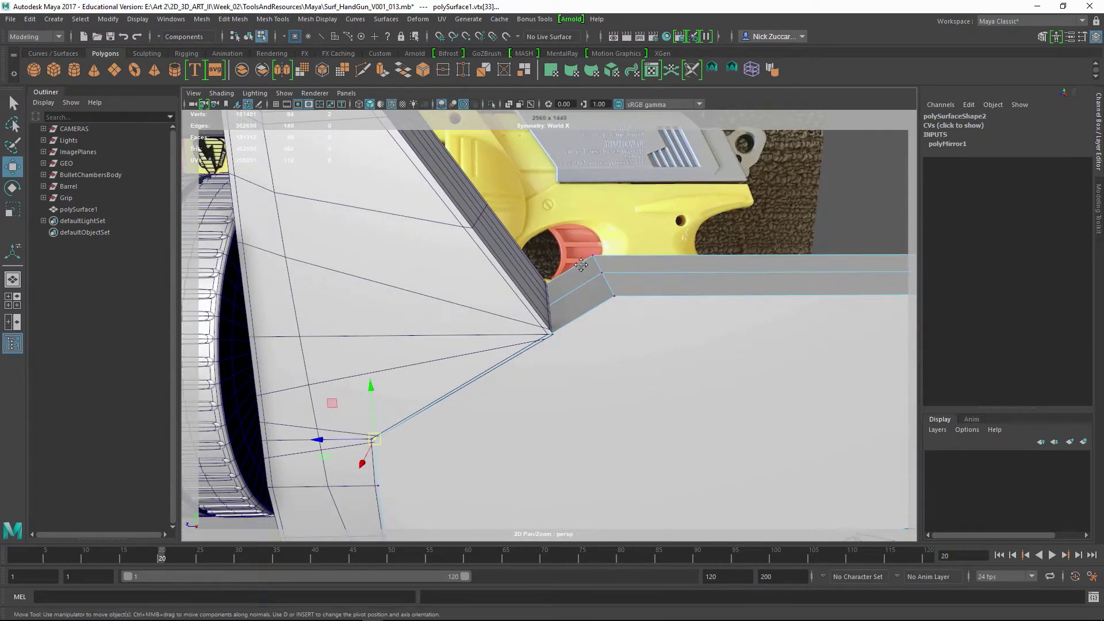
{"action": "scroll", "coordinate": [584, 271], "scroll_direction": "up", "scroll_amount": 1}
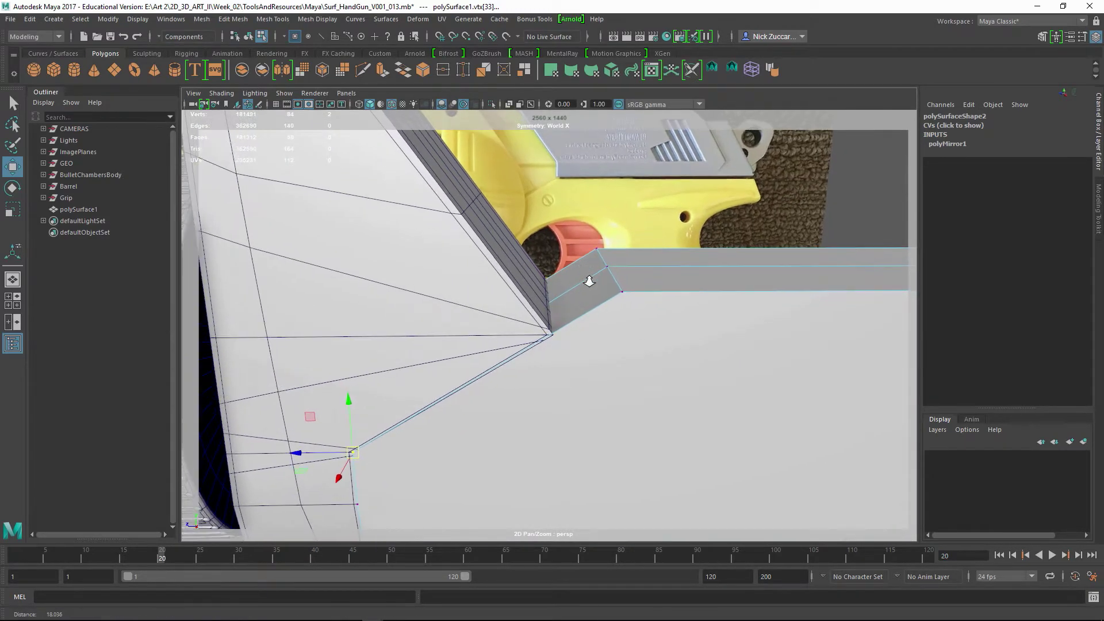
{"action": "left_click", "coordinate": [623, 293]}
{"action": "left_click_drag", "start_coordinate": [630, 304], "coordinate": [557, 336]}
{"action": "key", "text": "v"}
{"action": "middle_click_drag", "start_coordinate": [571, 343], "coordinate": [597, 333]}
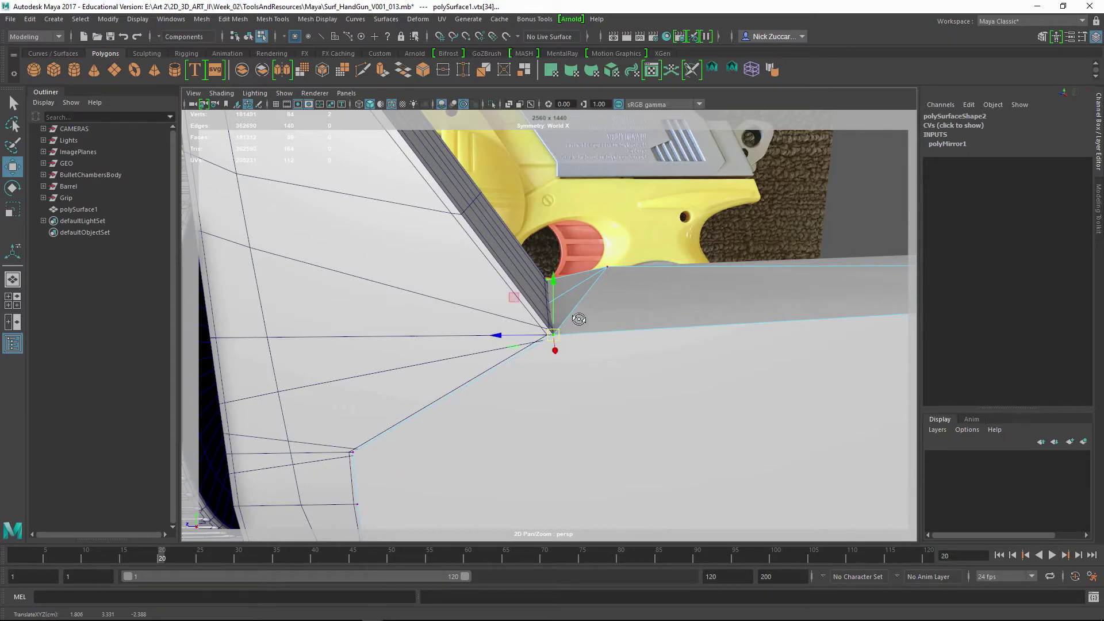
Compare the snapped upper bend vertex with the reference photo in the side view, and undo the snap.
{"action": "left_click_drag", "start_coordinate": [578, 319], "coordinate": [634, 300], "text": "alt"}
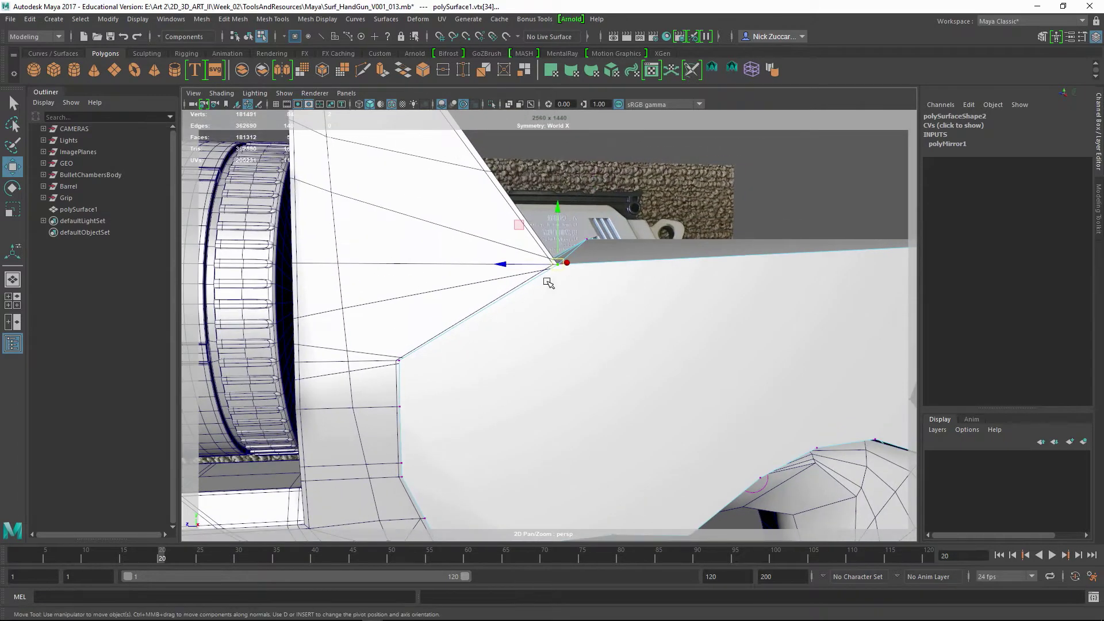
{"action": "mouse_move", "coordinate": [562, 281]}
{"action": "left_mouse_down", "text": "alt"}
{"action": "mouse_move", "coordinate": [604, 321]}
{"action": "mouse_move", "coordinate": [629, 284]}
{"action": "mouse_move", "coordinate": [621, 298]}
{"action": "mouse_move", "coordinate": [581, 291]}
{"action": "left_mouse_up", "text": "alt"}
{"action": "mouse_move", "coordinate": [541, 260]}
{"action": "left_mouse_down", "text": "alt"}
{"action": "mouse_move", "coordinate": [579, 264]}
{"action": "mouse_move", "coordinate": [533, 256]}
{"action": "mouse_move", "coordinate": [528, 266]}
{"action": "left_mouse_up", "text": "alt"}
{"action": "key", "text": "space"}
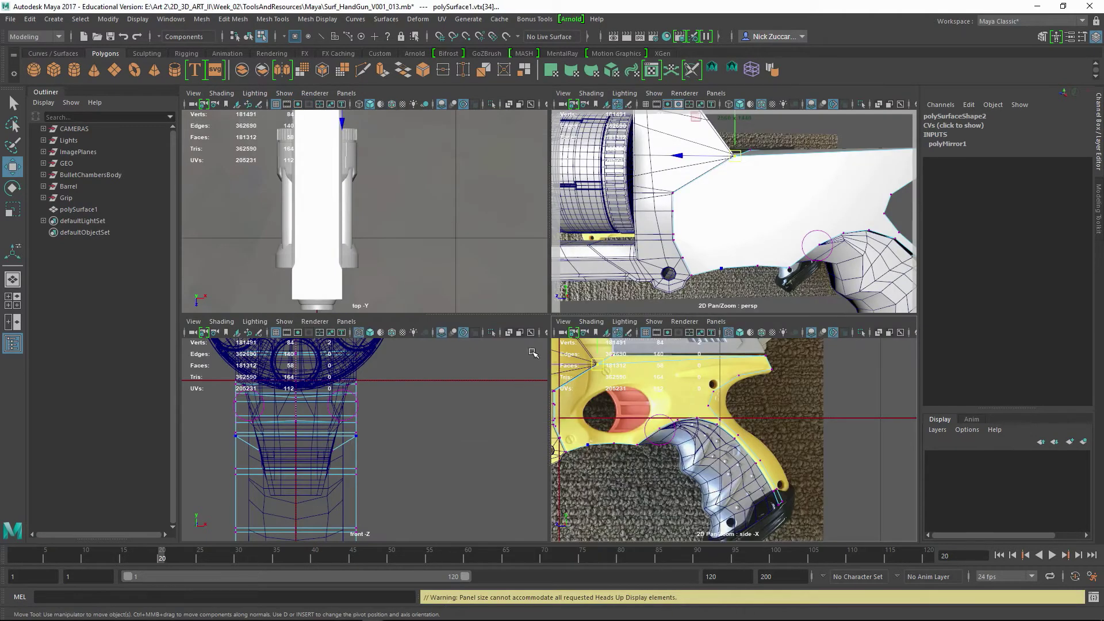
{"action": "key", "text": "space"}
{"action": "middle_click_drag", "start_coordinate": [438, 318], "coordinate": [449, 311], "text": "alt"}
{"action": "right_click_drag", "start_coordinate": [449, 311], "coordinate": [519, 352], "text": "alt"}
{"action": "middle_click_drag", "start_coordinate": [379, 303], "coordinate": [435, 272]}
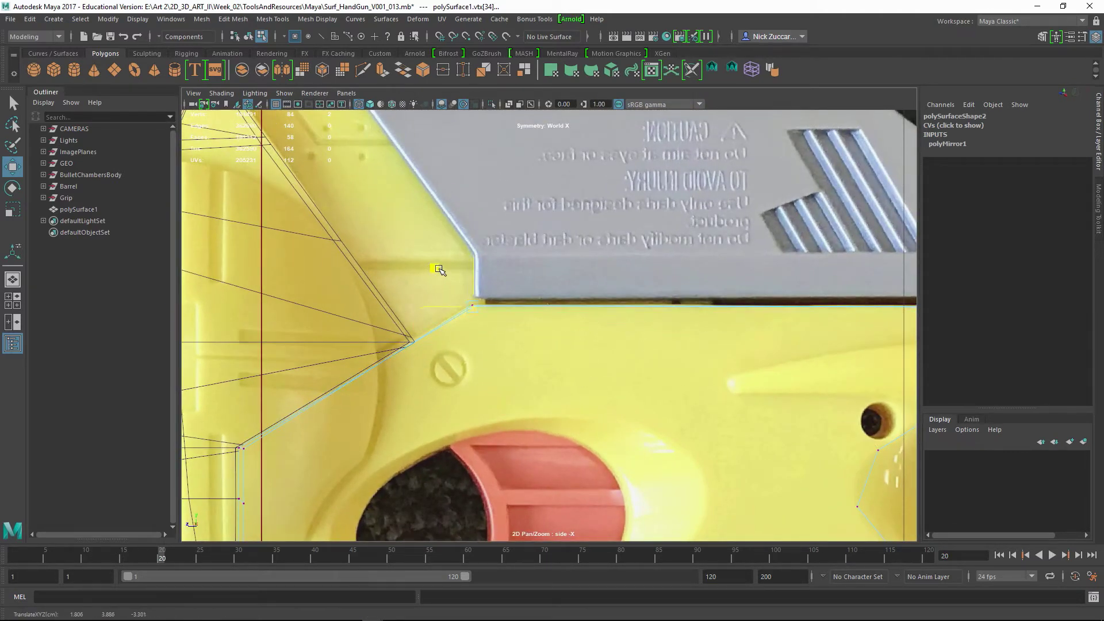
{"action": "key", "text": "ctrl+z"}
{"action": "key", "text": "ctrl+z"}
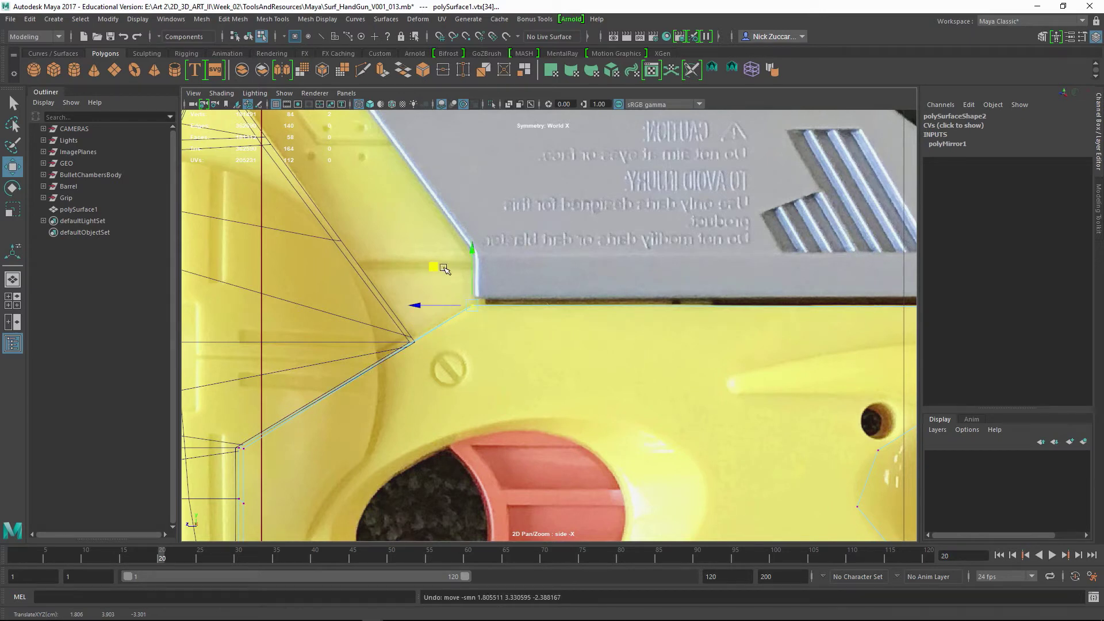
Try moving the upper bend vertex down and back in the side view, and undo the move.
{"action": "left_click_drag", "start_coordinate": [443, 267], "coordinate": [507, 329]}
{"action": "left_click", "coordinate": [472, 305]}
{"action": "key", "text": "ctrl+z"}
{"action": "key", "text": "ctrl+z"}
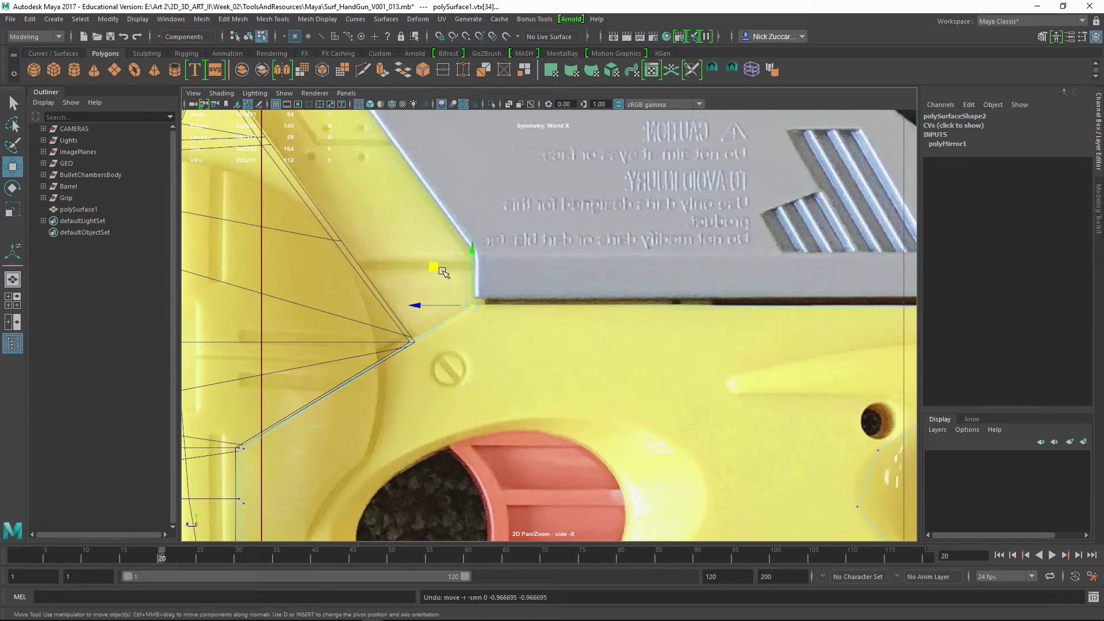
Select all overlapping upper bend vertices in the side view and shift them slightly backward along Z.
{"action": "left_click", "coordinate": [480, 302]}
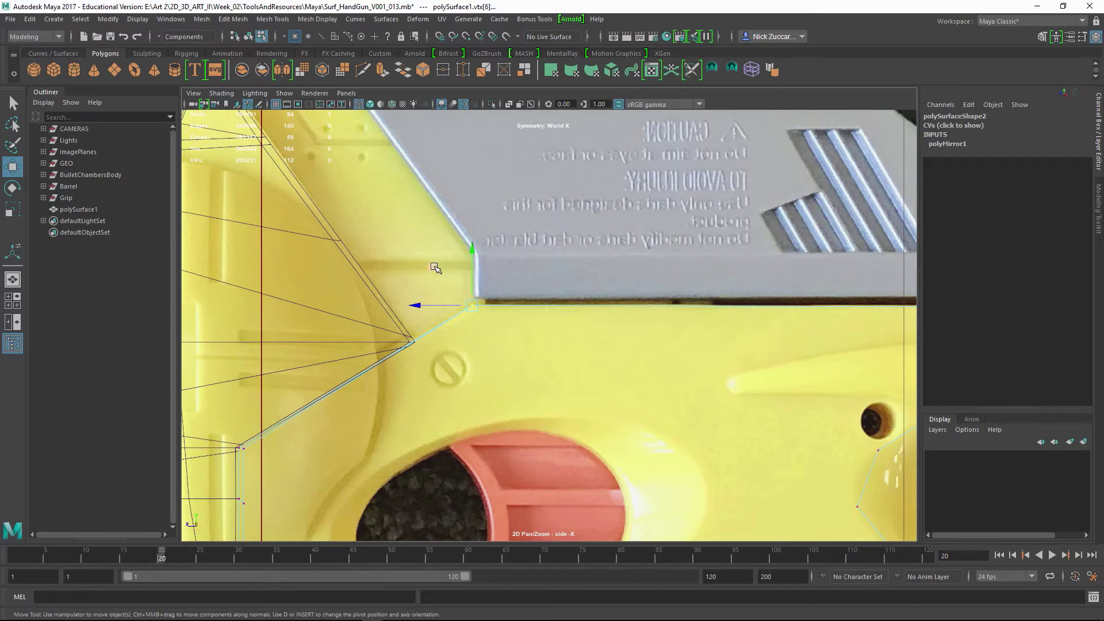
{"action": "left_click_drag", "start_coordinate": [420, 306], "coordinate": [426, 306]}
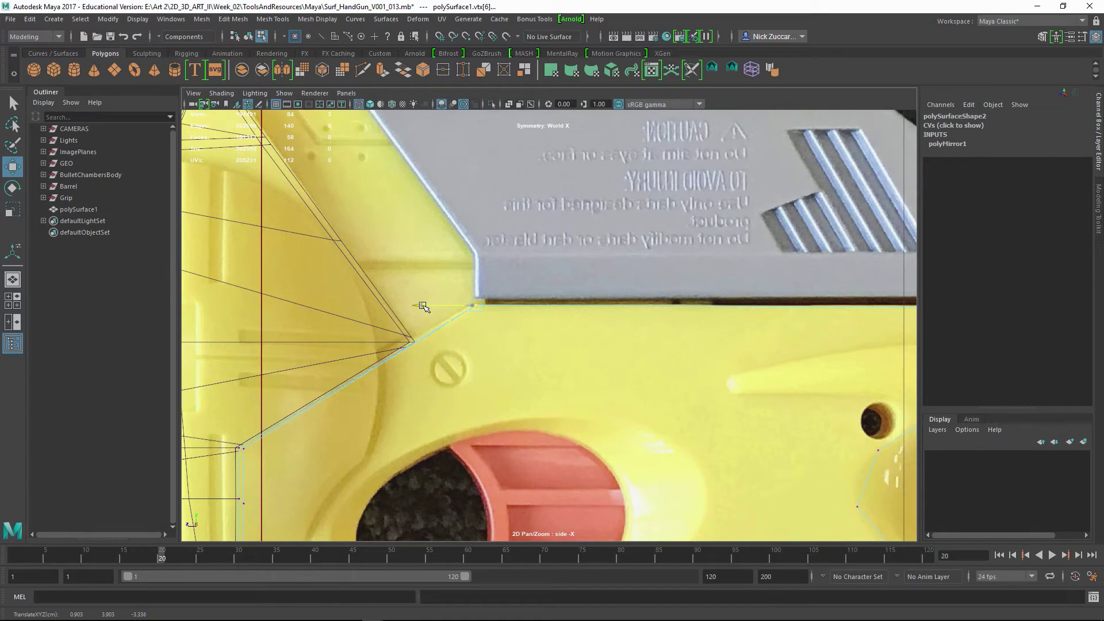
{"action": "middle_click_drag", "start_coordinate": [415, 418], "coordinate": [495, 296], "text": "alt"}
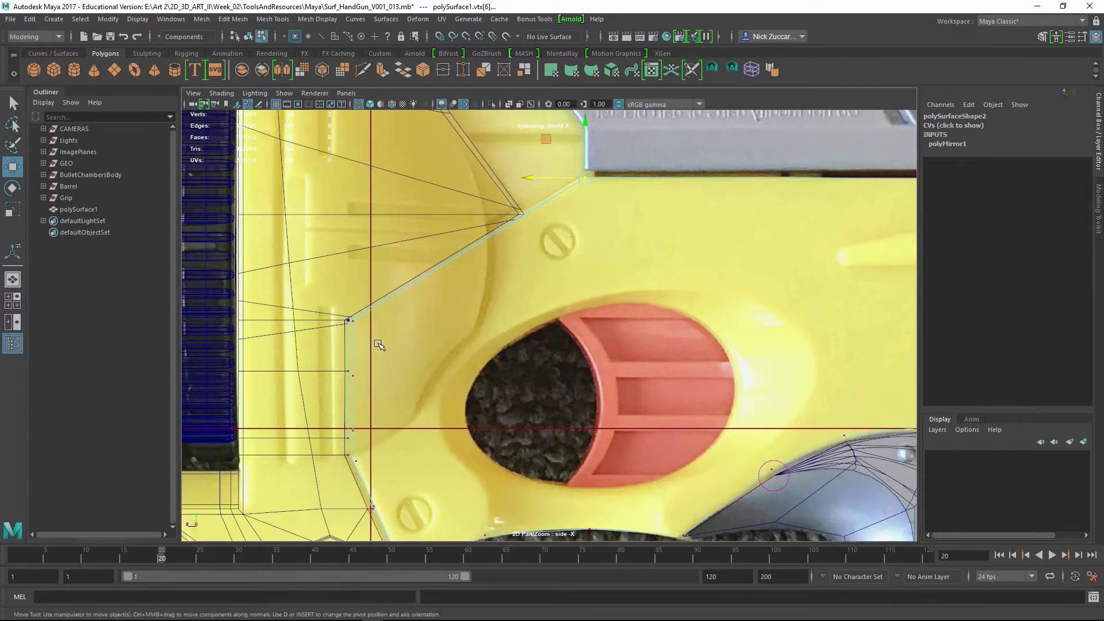
{"action": "middle_click_drag", "start_coordinate": [380, 345], "coordinate": [394, 326], "text": "alt"}
Return to the perspective view, switch to object selection, and isolate the new body to inspect its front faces.
{"action": "key", "text": "space"}
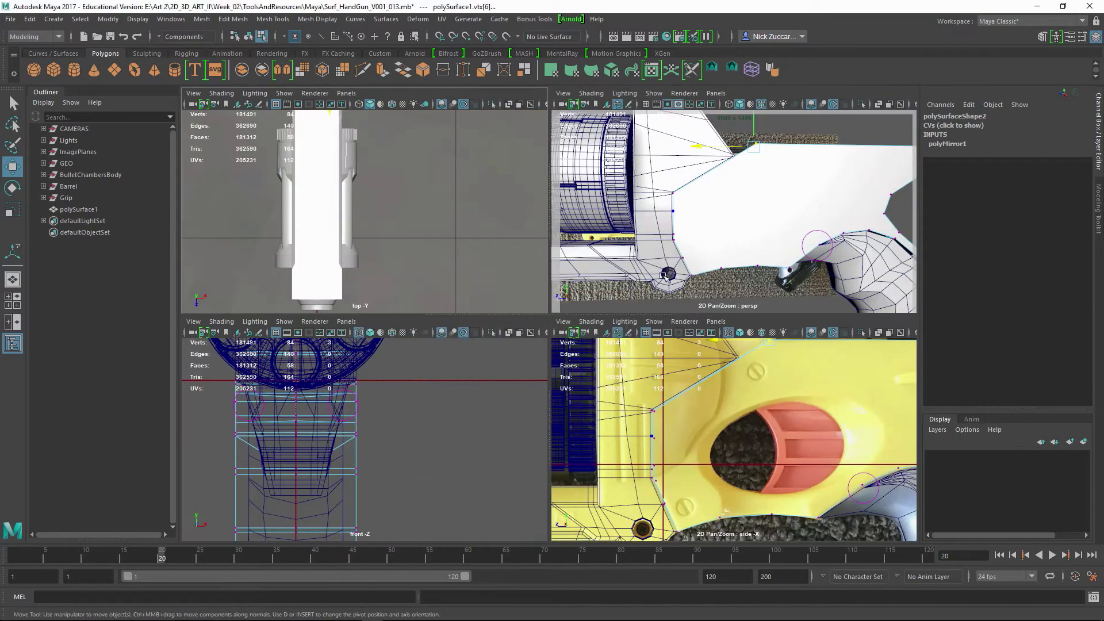
{"action": "key", "text": "space"}
{"action": "key", "text": "space"}
{"action": "key", "text": "space"}
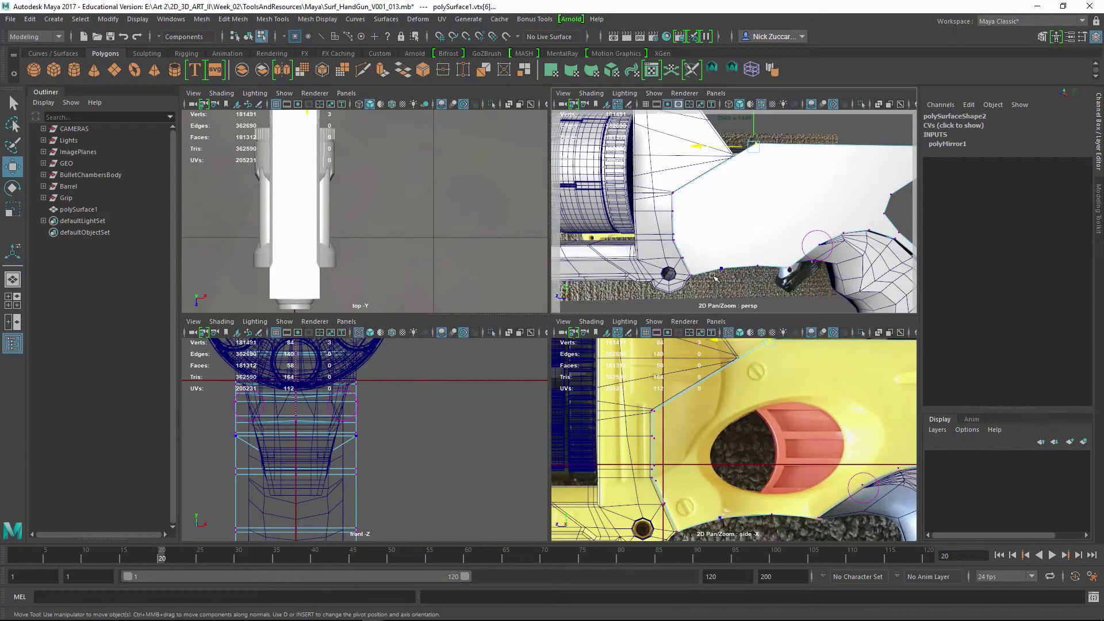
{"action": "left_click_drag", "start_coordinate": [634, 279], "coordinate": [626, 320], "text": "alt"}
{"action": "key", "text": "F8"}
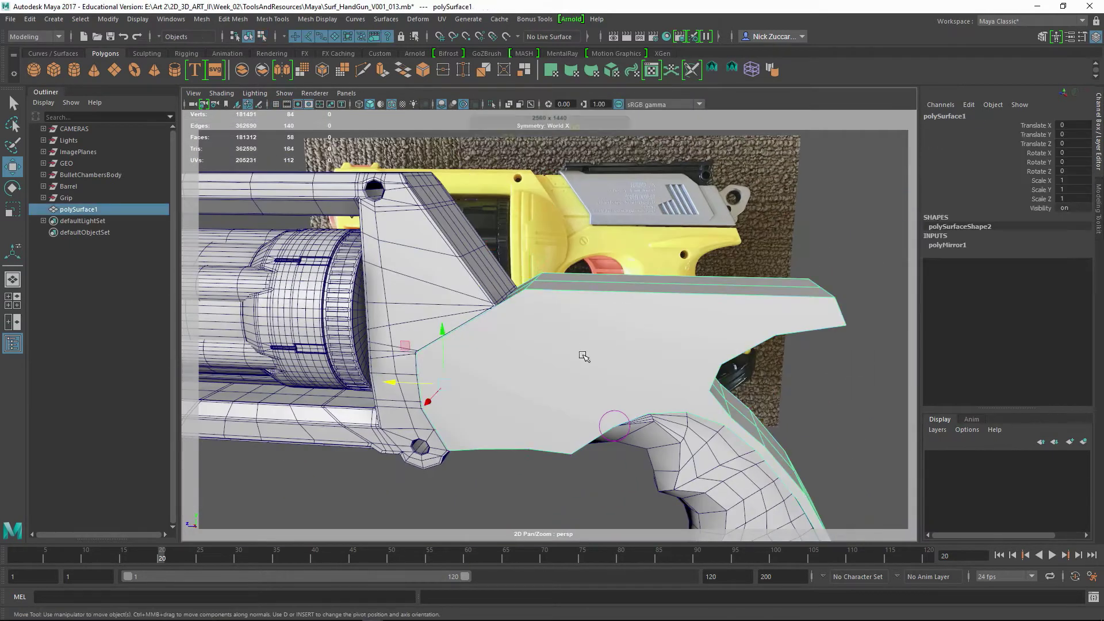
{"action": "key", "text": "ctrl+1"}
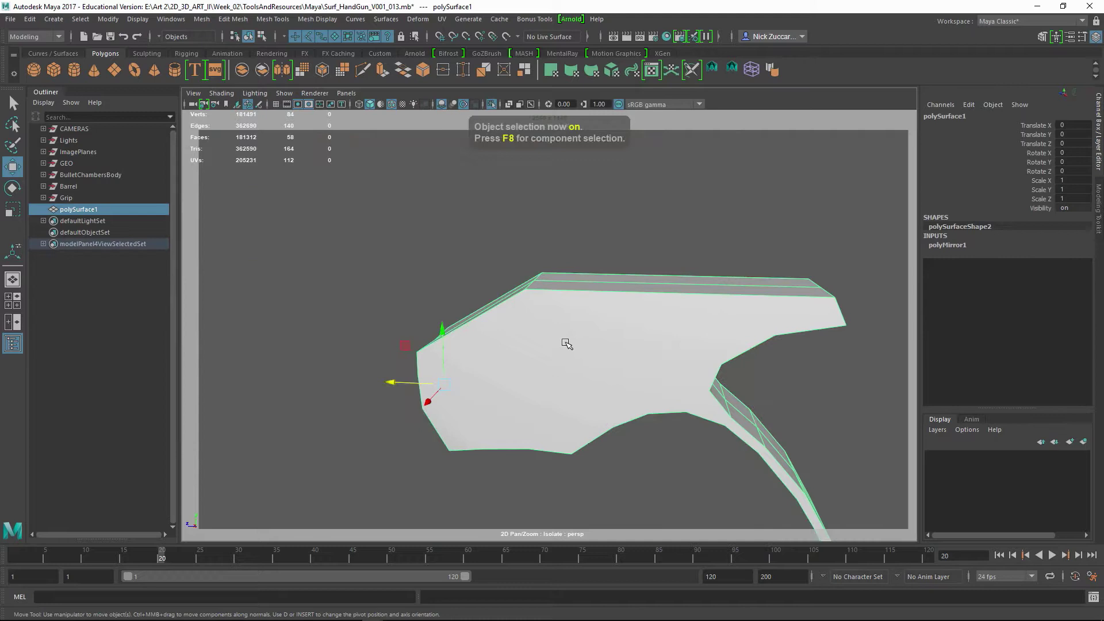
{"action": "left_click", "coordinate": [350, 310]}
{"action": "left_click_drag", "start_coordinate": [349, 309], "coordinate": [483, 325], "text": "alt"}
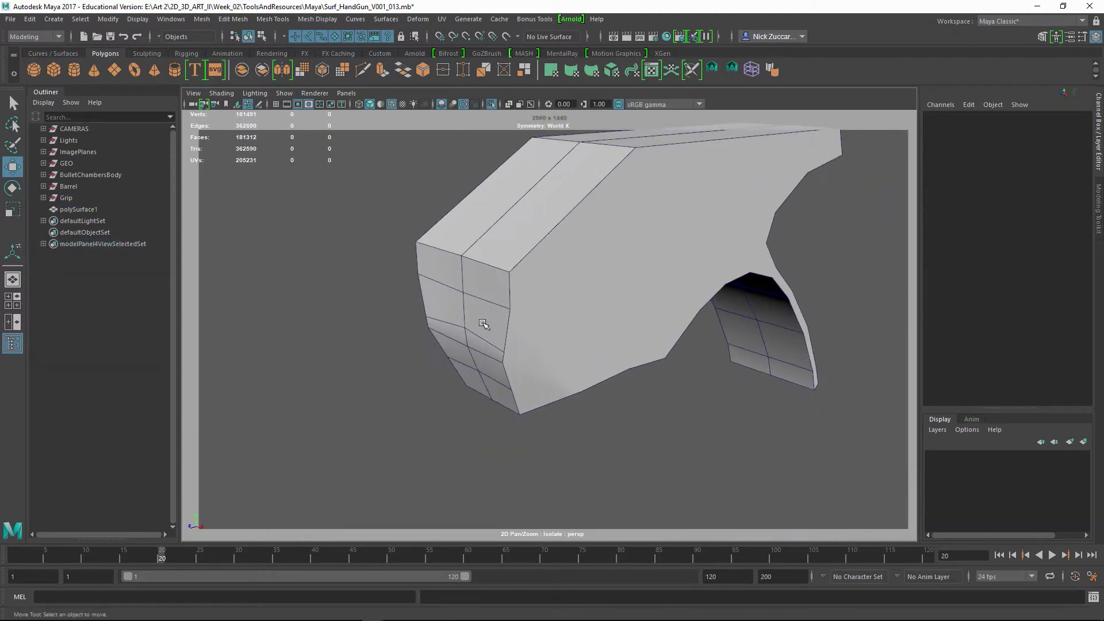
Snap the upper two interior centreline vertices on the body's front faces into line with the adjacent outer edge vertices.
{"action": "key", "text": "F9"}
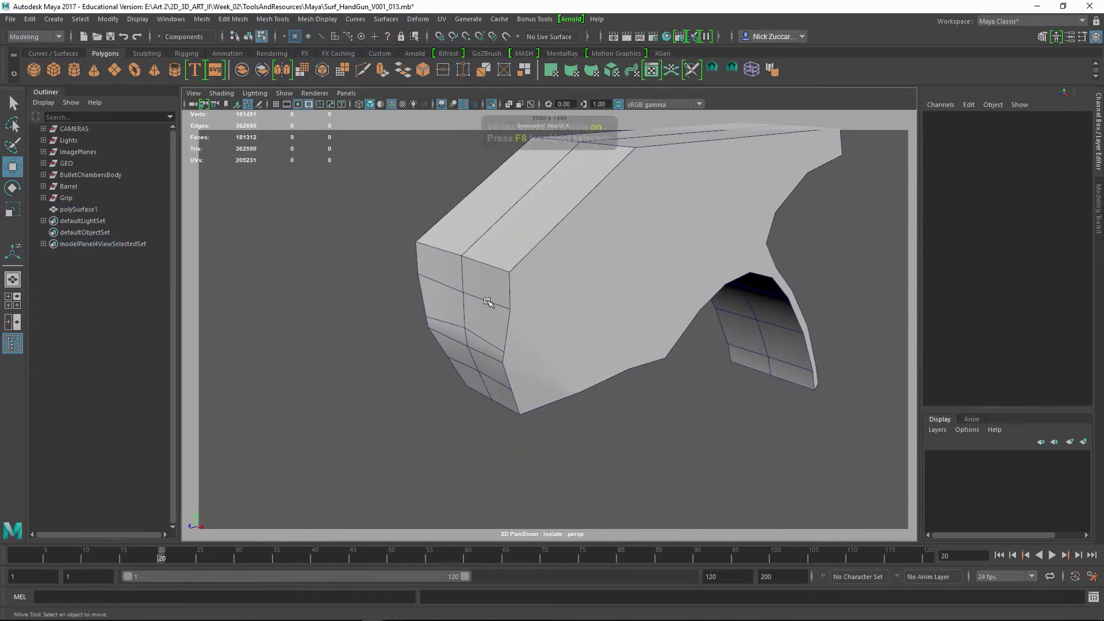
{"action": "left_click", "coordinate": [464, 292]}
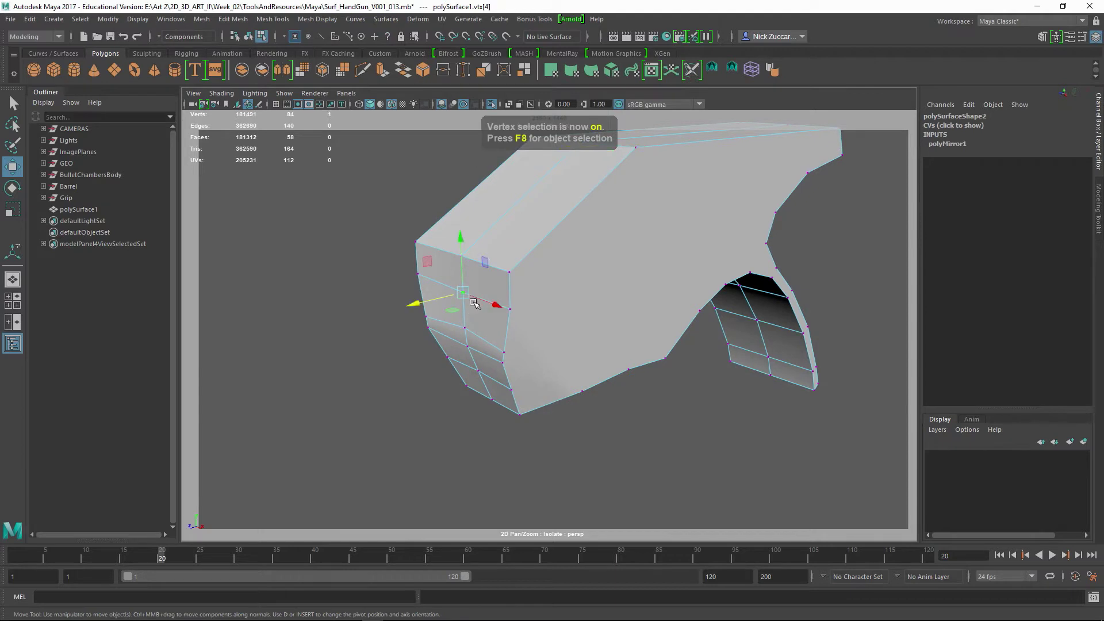
{"action": "key", "text": "v"}
{"action": "left_click_drag", "start_coordinate": [461, 237], "coordinate": [506, 312]}
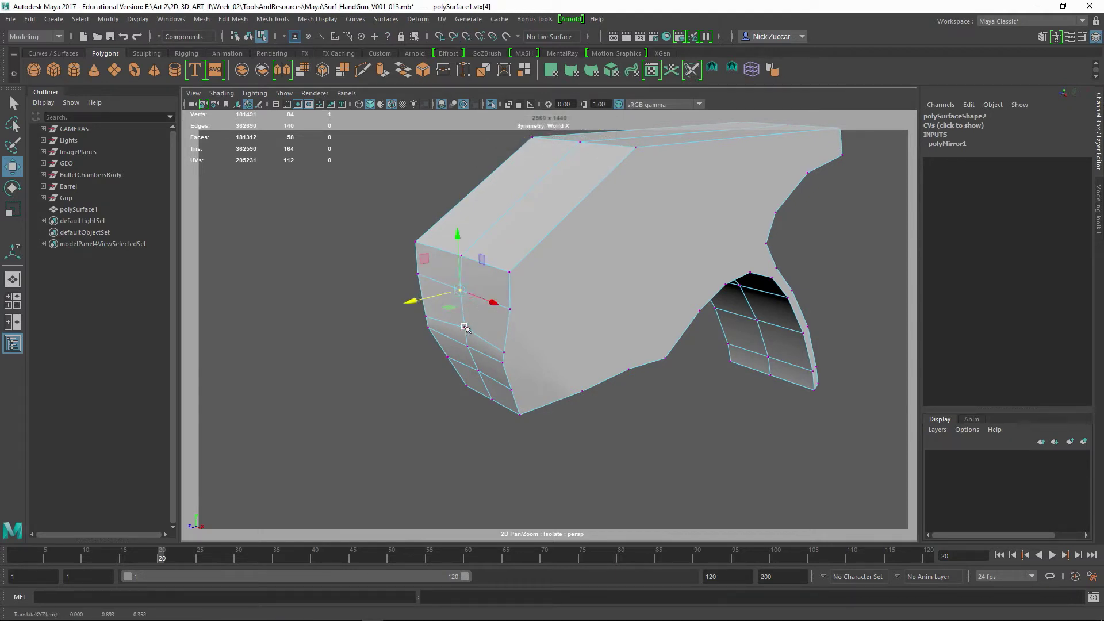
{"action": "left_click", "coordinate": [465, 328]}
{"action": "key", "text": "v"}
{"action": "left_click_drag", "start_coordinate": [466, 280], "coordinate": [503, 364]}
Snap the lower centreline vertices of the front faces into line with their outer edge vertices, and clear the selection.
{"action": "left_click", "coordinate": [479, 362]}
{"action": "left_click_drag", "start_coordinate": [464, 312], "coordinate": [514, 393]}
{"action": "left_click", "coordinate": [479, 371]}
{"action": "key", "text": "v"}
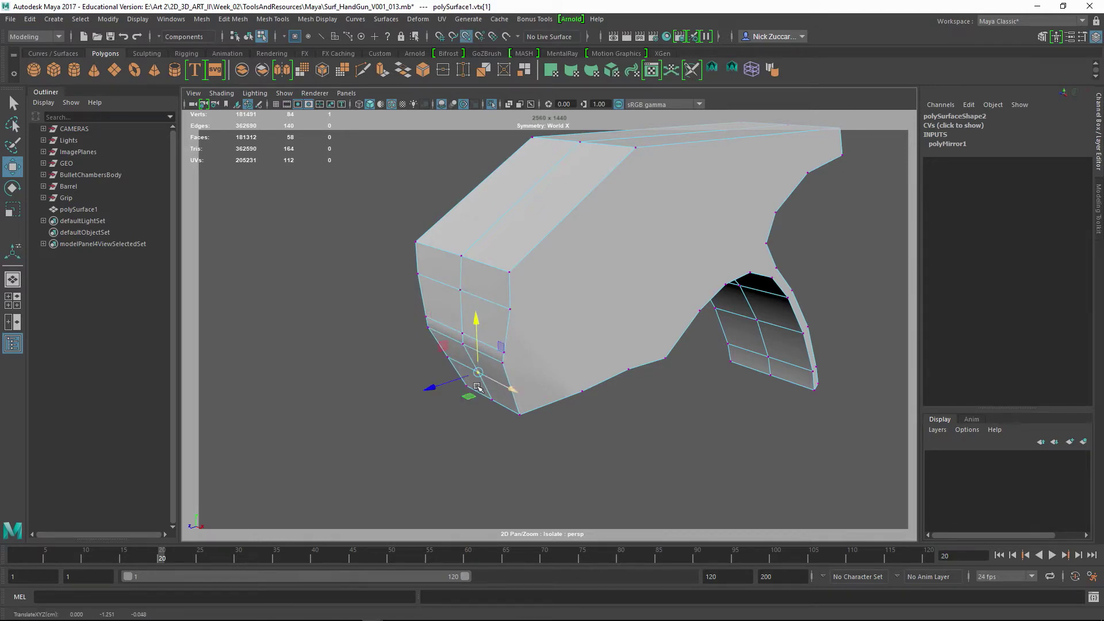
{"action": "left_click_drag", "start_coordinate": [444, 385], "coordinate": [521, 410]}
{"action": "left_click", "coordinate": [492, 400]}
{"action": "key", "text": "v"}
{"action": "left_click", "coordinate": [607, 438]}
Return to object selection and mirror the rear body across world X in the negative direction, with border merging.
{"action": "left_click_drag", "start_coordinate": [606, 438], "coordinate": [543, 384], "text": "alt"}
{"action": "middle_click_drag", "start_coordinate": [377, 312], "coordinate": [494, 386], "text": "alt"}
{"action": "left_click_drag", "start_coordinate": [496, 387], "coordinate": [551, 403], "text": "alt"}
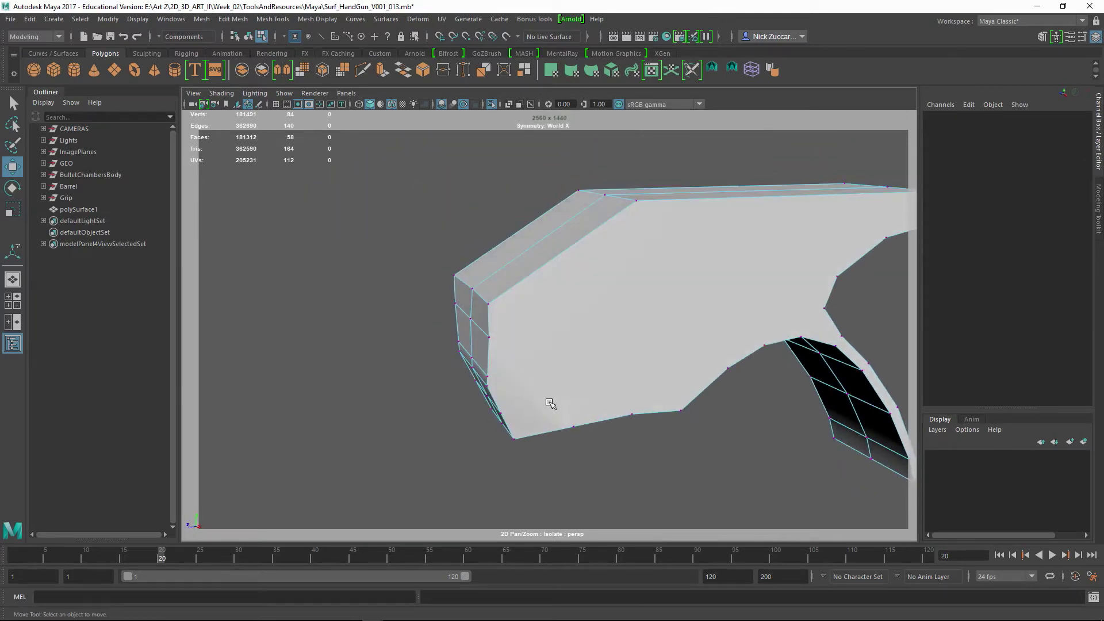
{"action": "key", "text": "F8"}
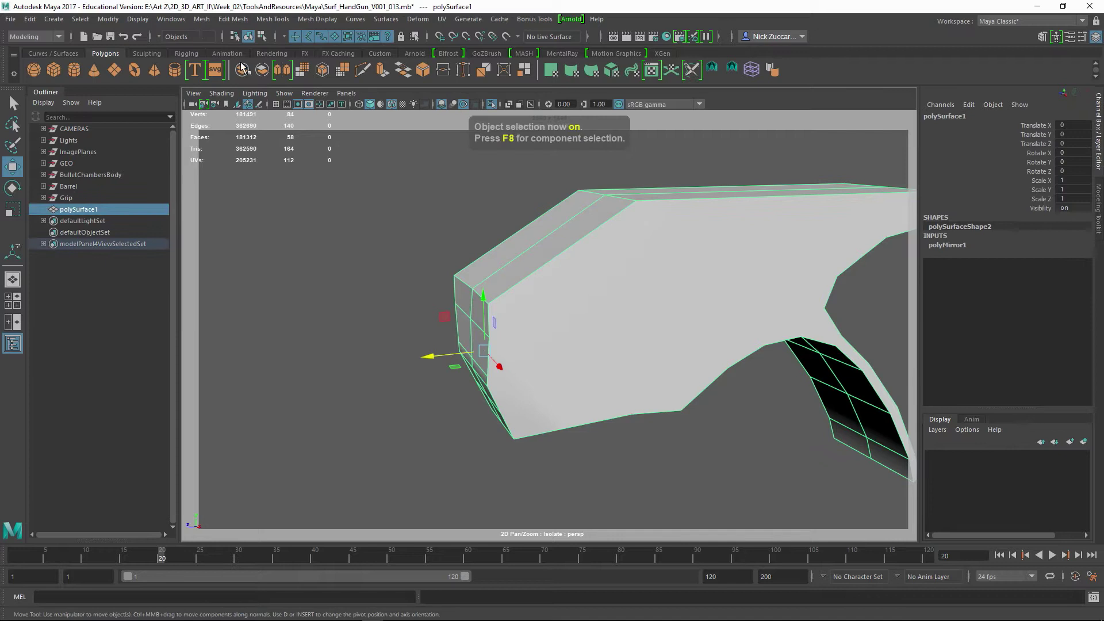
{"action": "left_click", "coordinate": [202, 19]}
{"action": "left_click", "coordinate": [223, 170]}
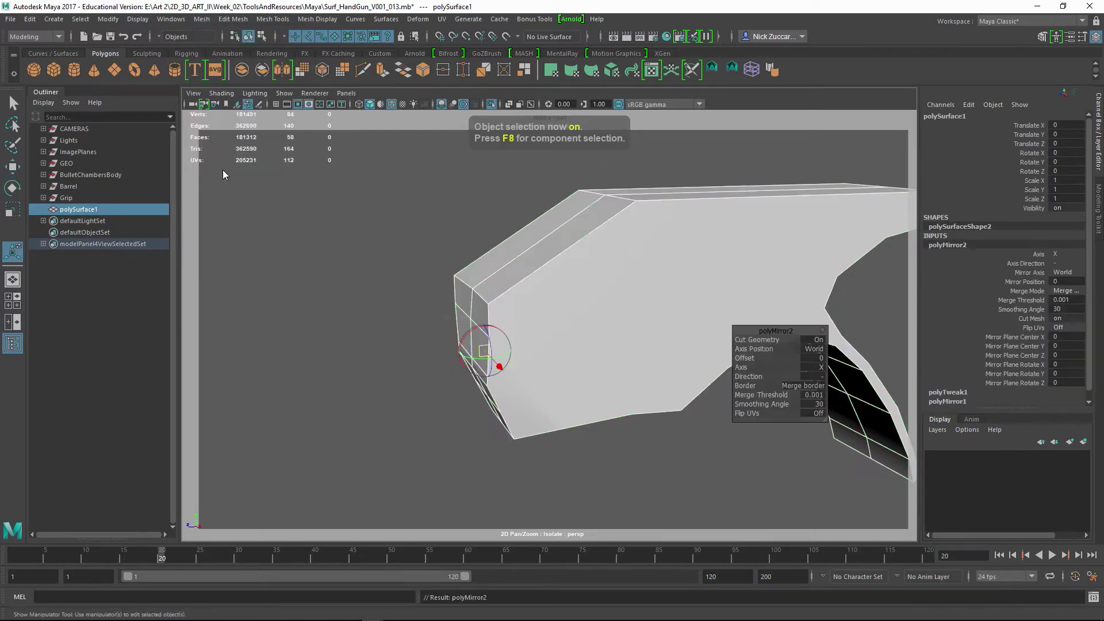
{"action": "left_click", "coordinate": [373, 254]}
{"action": "left_click", "coordinate": [477, 308]}
Snap the top centreline vertex of the front faces along Z into line with the outer corner vertex.
{"action": "left_click_drag", "start_coordinate": [461, 321], "coordinate": [430, 279], "text": "alt"}
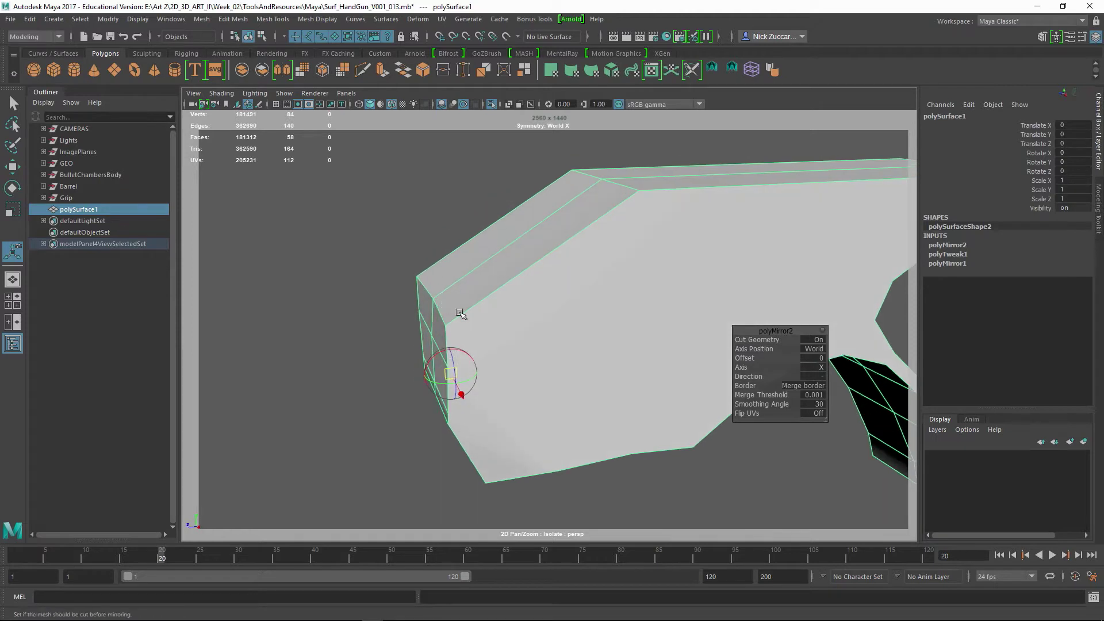
{"action": "right_click_drag", "start_coordinate": [460, 313], "coordinate": [437, 306]}
{"action": "left_click", "coordinate": [434, 299]}
{"action": "key", "text": "w"}
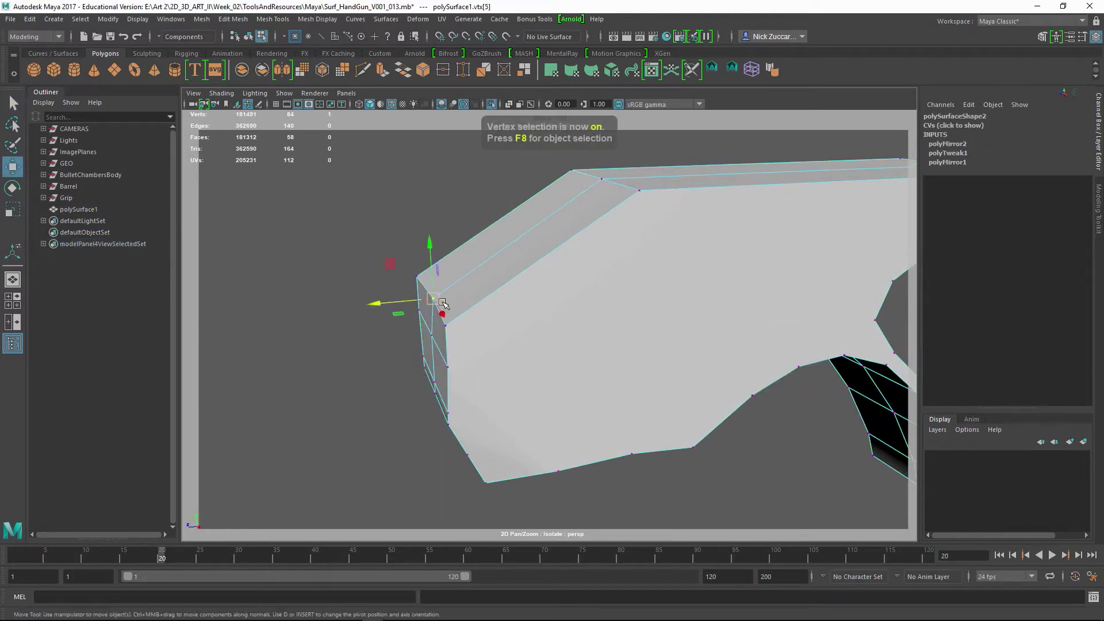
{"action": "left_click_drag", "start_coordinate": [407, 303], "coordinate": [446, 327]}
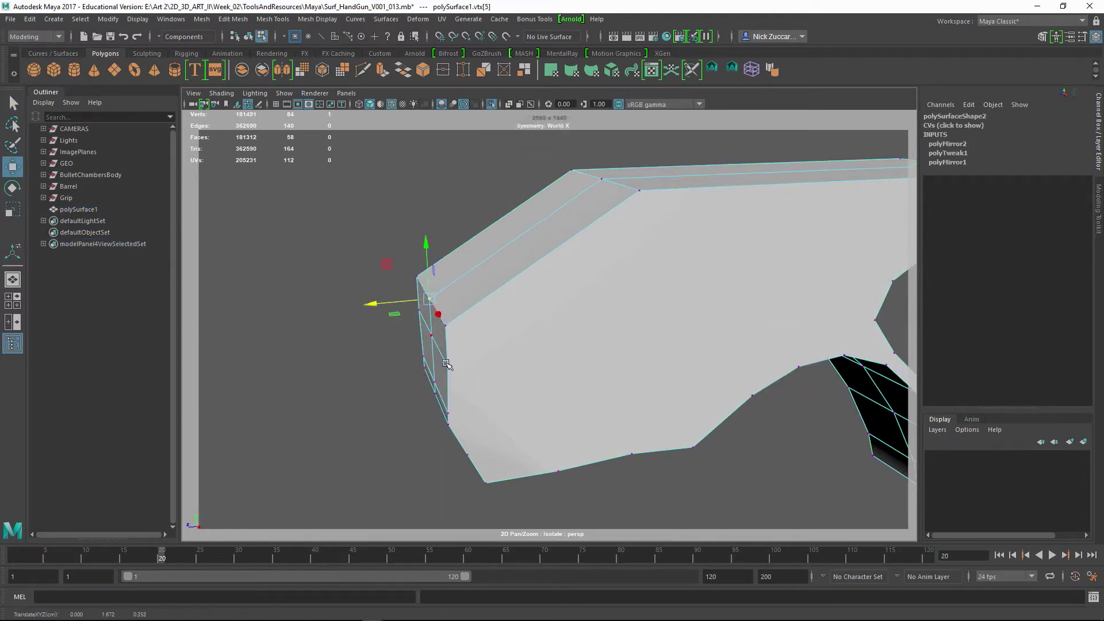
Show the whole gun again and snap the symmetric underside corner vertices of the body to the grip's front corners.
{"action": "left_click_drag", "start_coordinate": [420, 375], "coordinate": [424, 358], "text": "alt"}
{"action": "right_click_drag", "start_coordinate": [485, 338], "coordinate": [470, 329], "text": "alt"}
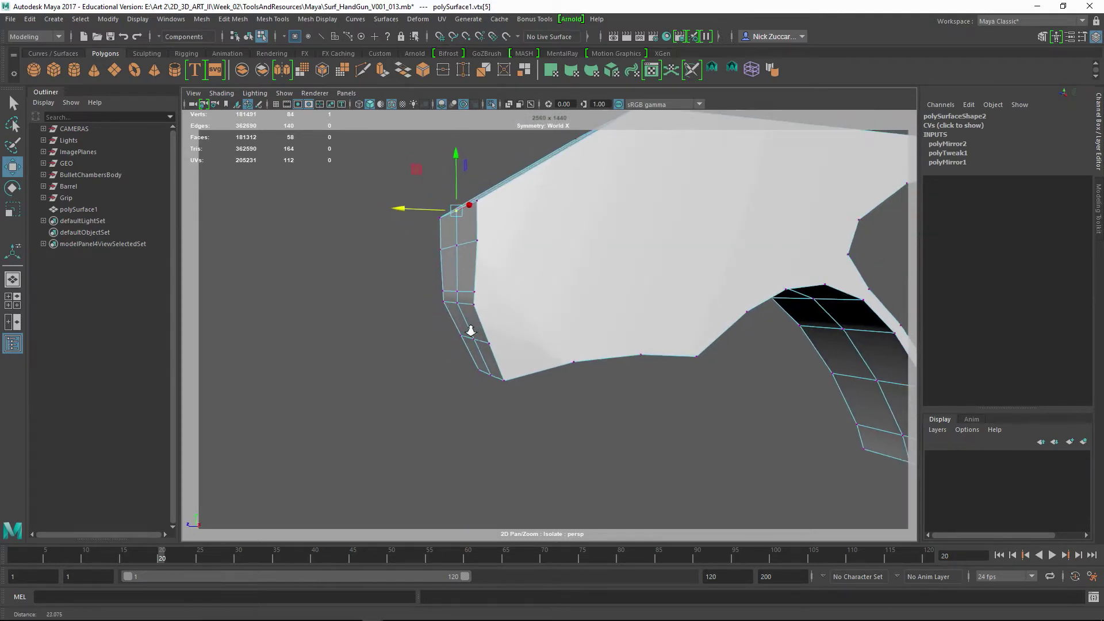
{"action": "left_click_drag", "start_coordinate": [470, 329], "coordinate": [470, 307], "text": "alt"}
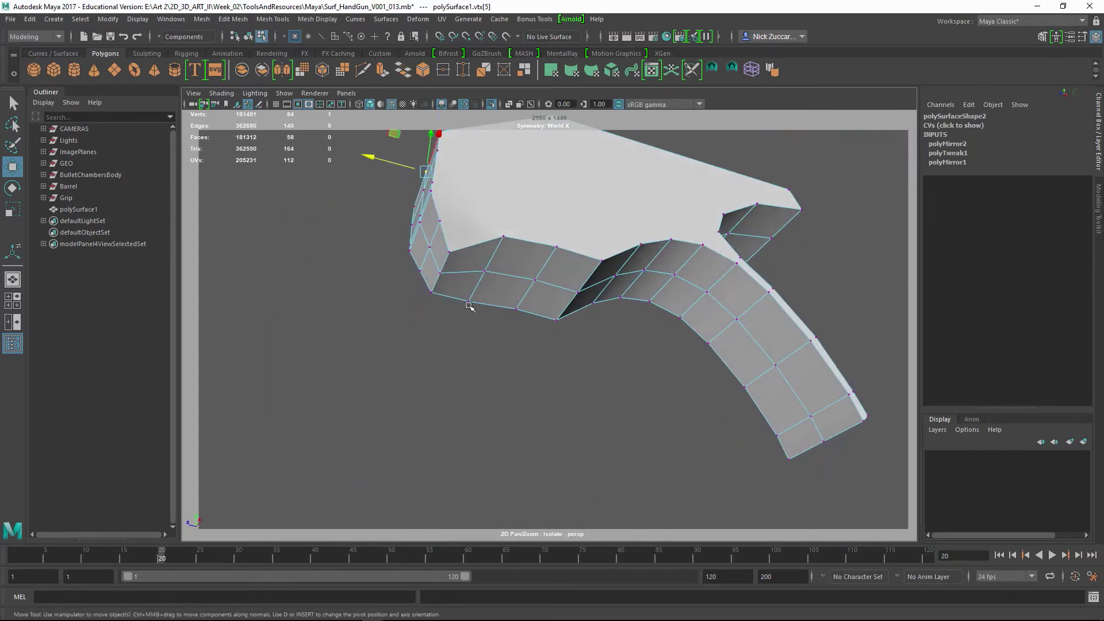
{"action": "left_click", "coordinate": [439, 362]}
{"action": "key", "text": "ctrl+1"}
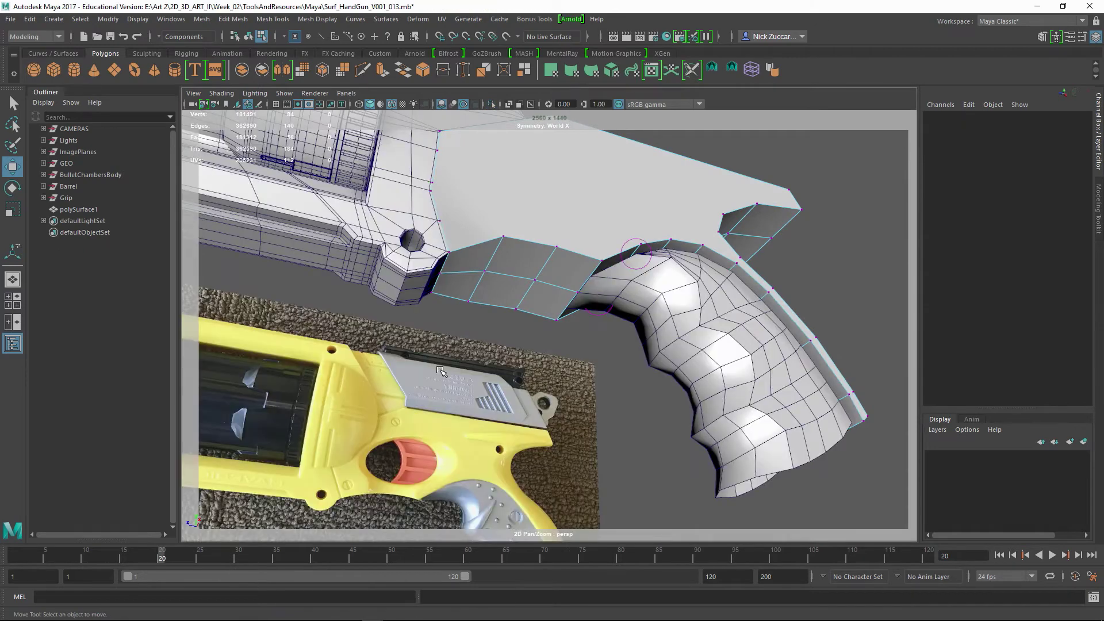
{"action": "mouse_move", "coordinate": [504, 321]}
{"action": "left_mouse_down", "text": "alt"}
{"action": "mouse_move", "coordinate": [530, 335]}
{"action": "mouse_move", "coordinate": [587, 318]}
{"action": "mouse_move", "coordinate": [558, 291]}
{"action": "mouse_move", "coordinate": [511, 332]}
{"action": "left_mouse_up", "text": "alt"}
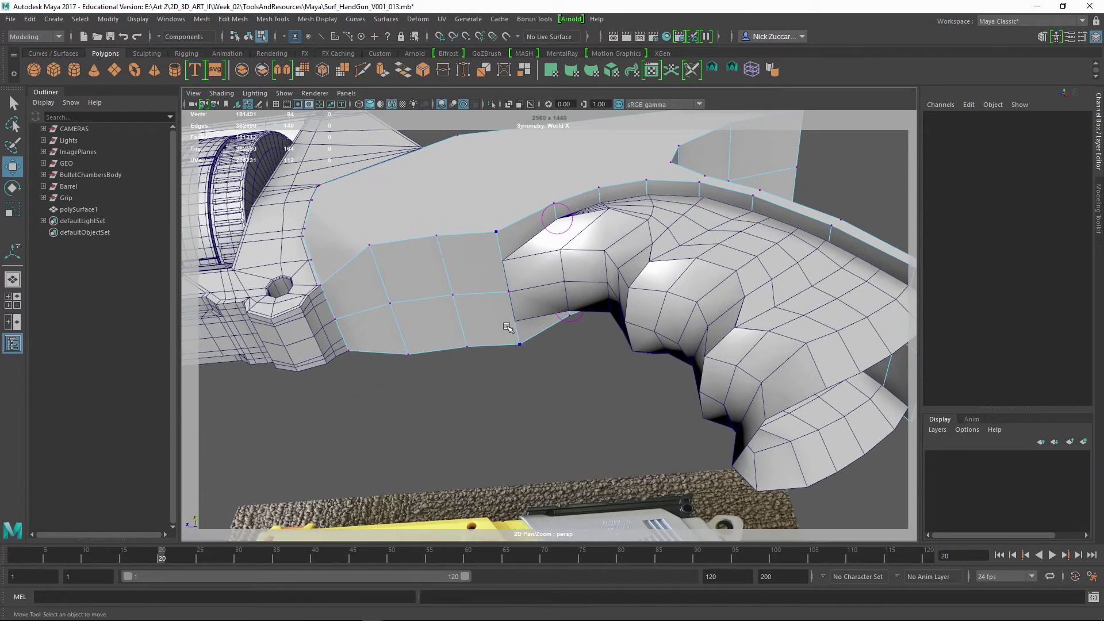
{"action": "left_click", "coordinate": [497, 234]}
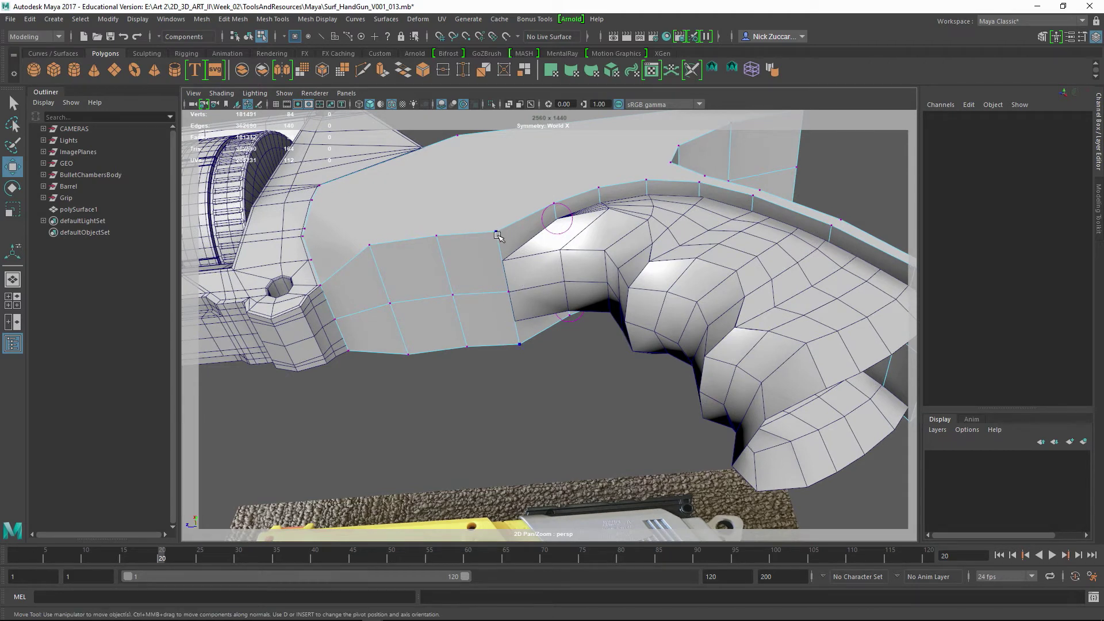
{"action": "left_click_drag", "start_coordinate": [506, 241], "coordinate": [547, 278]}
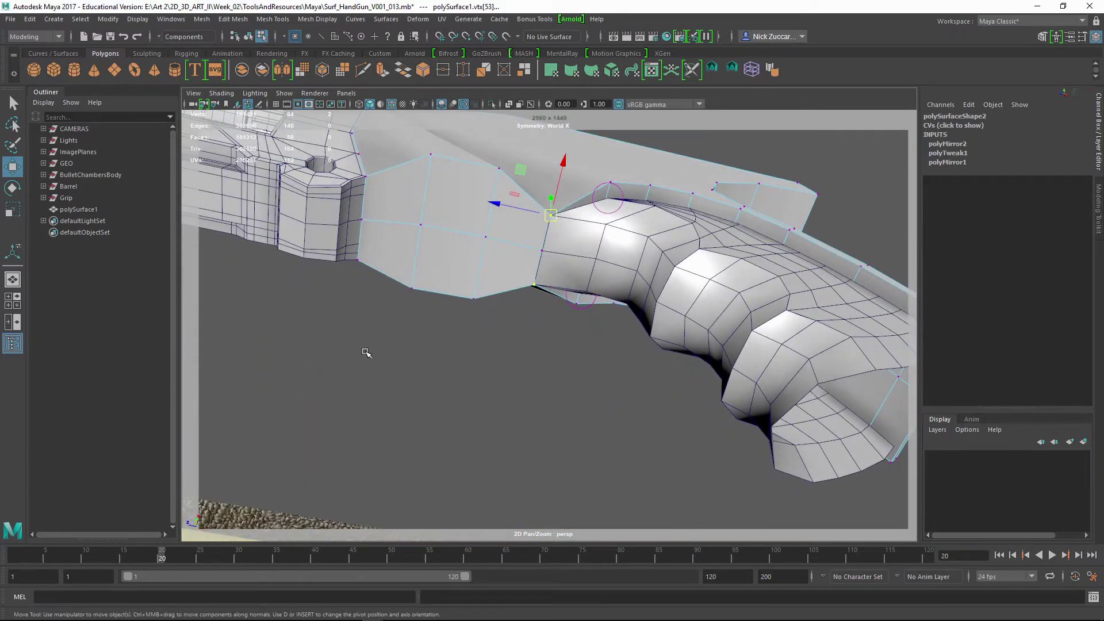
{"action": "left_click_drag", "start_coordinate": [457, 237], "coordinate": [452, 249], "text": "alt"}
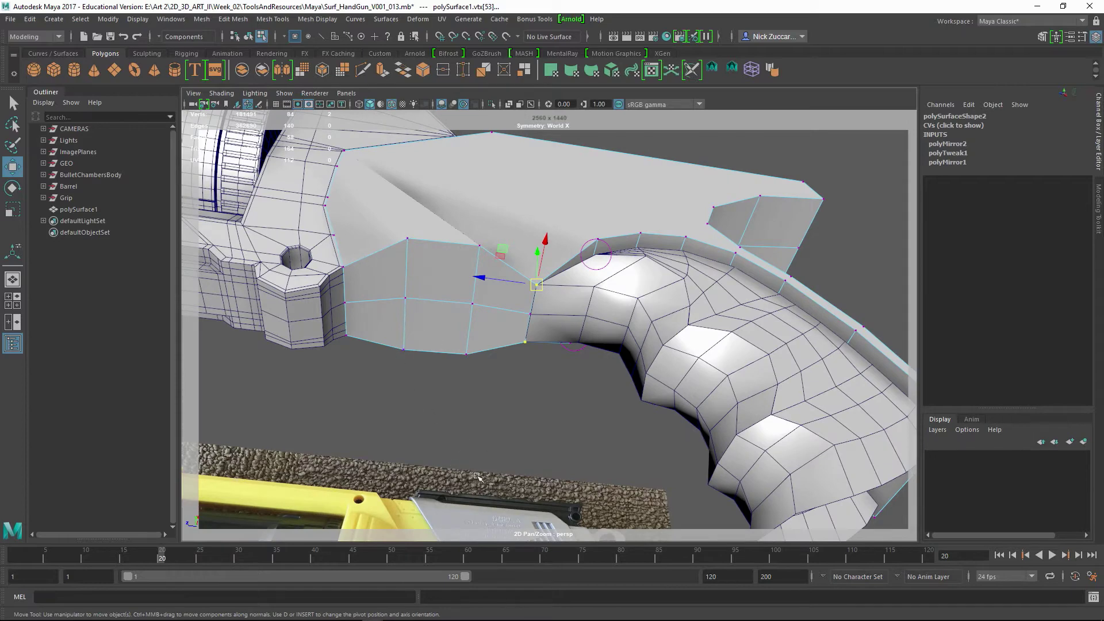
{"action": "key", "text": "space"}
{"action": "key", "text": "space"}
{"action": "middle_click_drag", "start_coordinate": [702, 437], "coordinate": [635, 424], "text": "alt"}
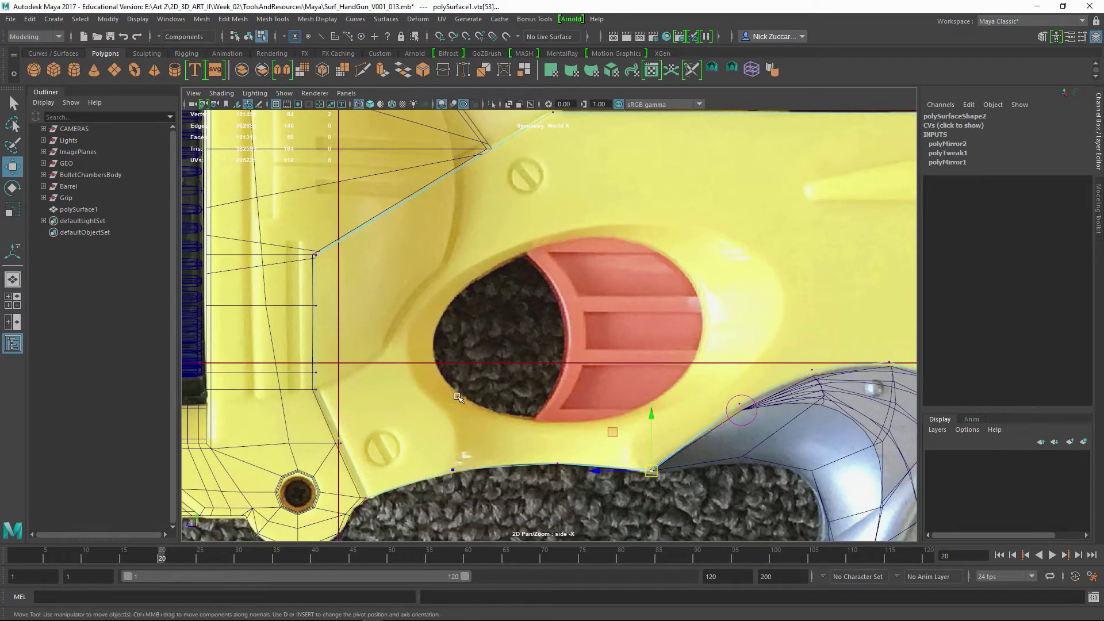
{"action": "key", "text": "F8"}
{"action": "right_click", "coordinate": [428, 449], "text": "shift"}
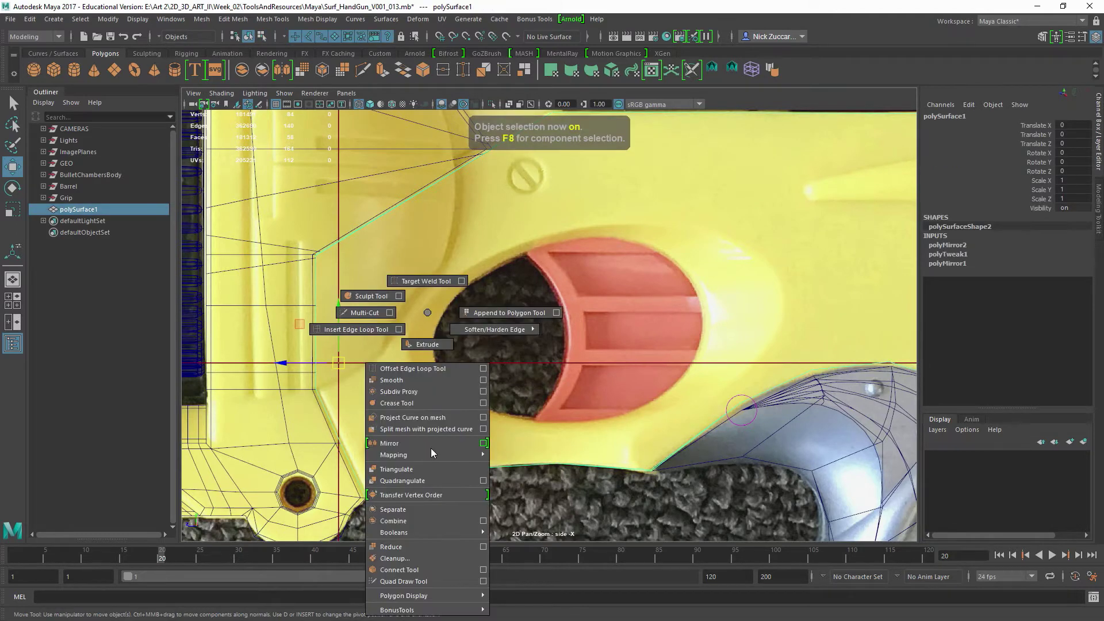
{"action": "right_click_drag", "start_coordinate": [432, 453], "coordinate": [363, 313], "text": "shift"}
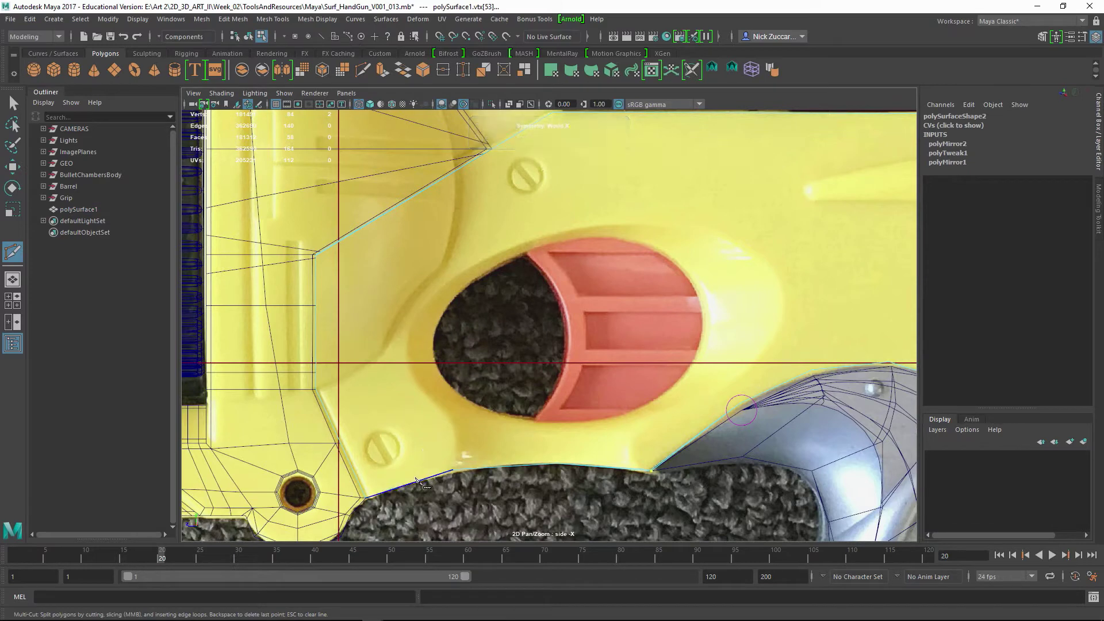
{"action": "left_click", "coordinate": [453, 470]}
{"action": "key", "text": "space"}
{"action": "key", "text": "space"}
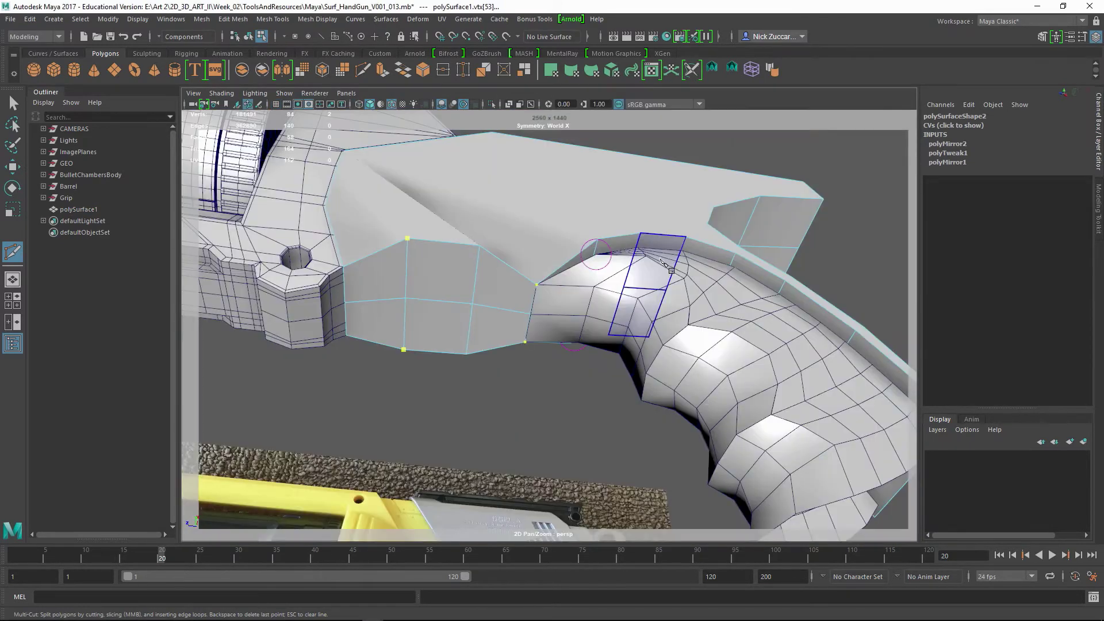
{"action": "left_click_drag", "start_coordinate": [649, 276], "coordinate": [447, 315], "text": "alt"}
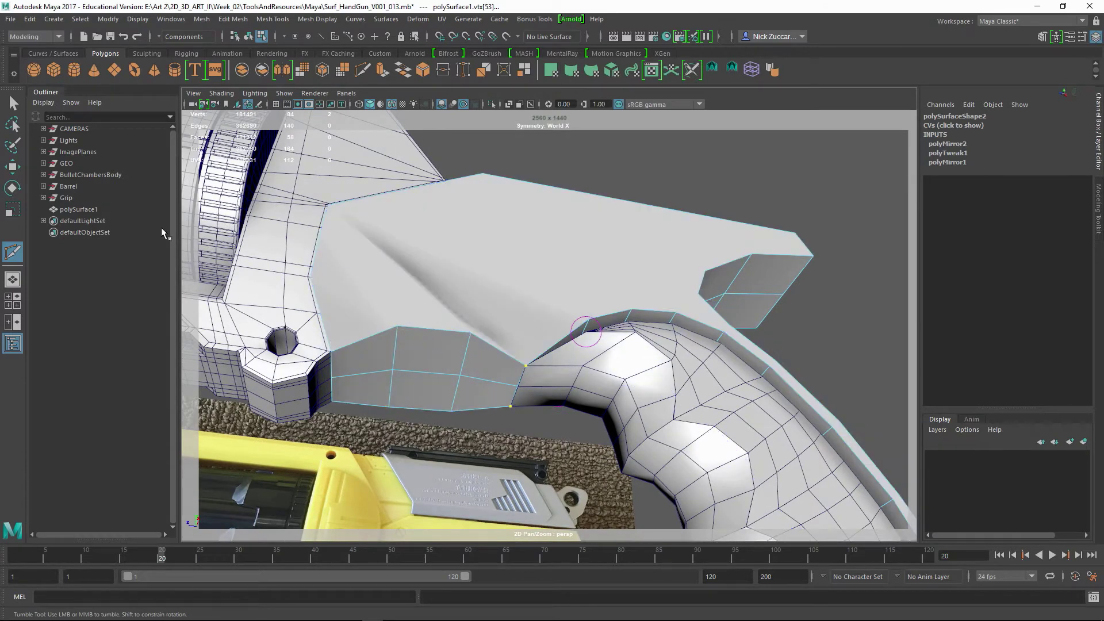
Leave the Multi-Cut tool, return to object selection and delete the rear body's construction history.
{"action": "left_click", "coordinate": [14, 103]}
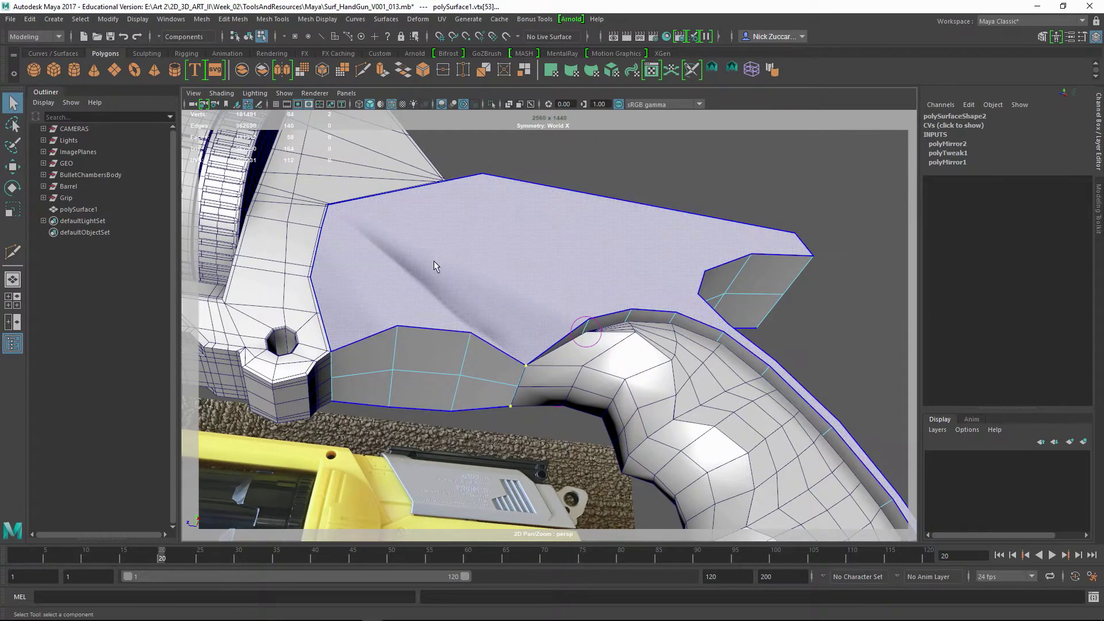
{"action": "key", "text": "F8"}
{"action": "key", "text": "alt+shift+d"}
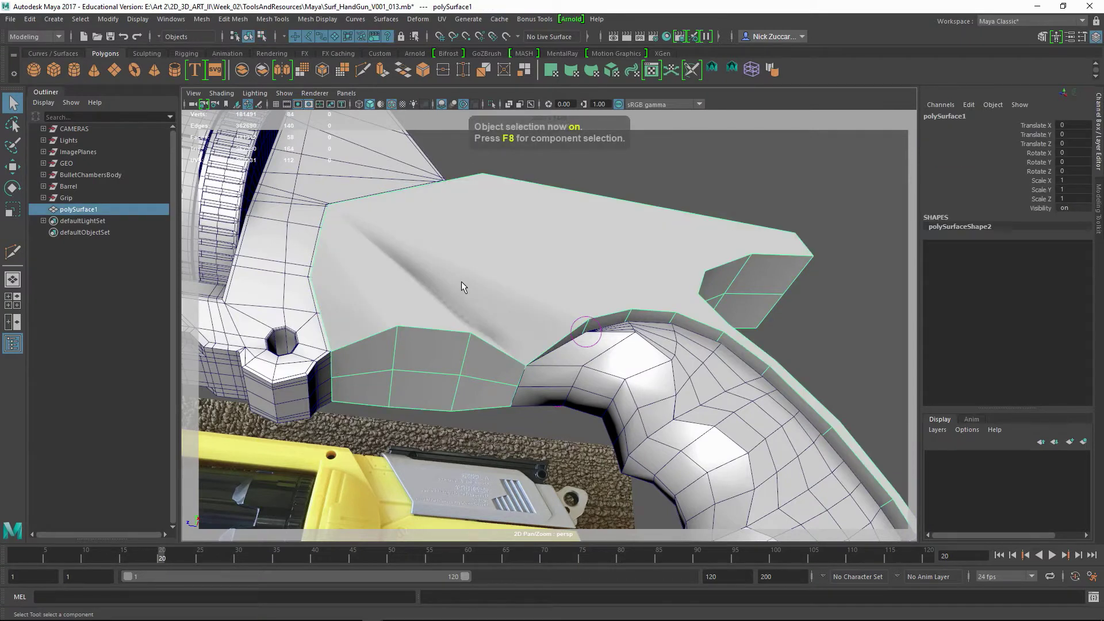
{"action": "left_click", "coordinate": [12, 252]}
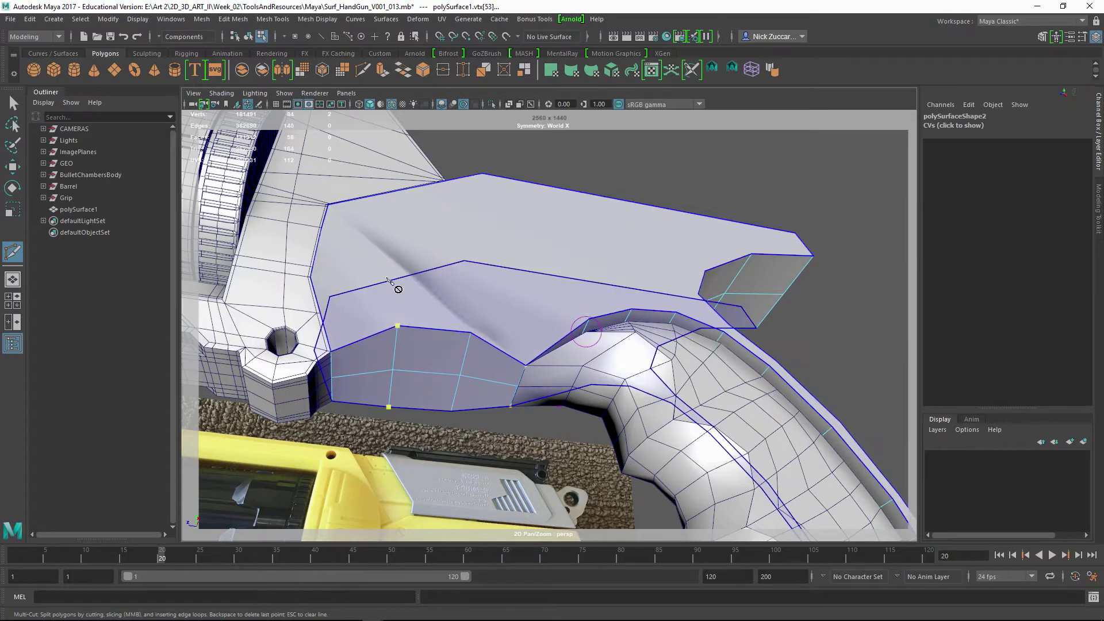
{"action": "left_click_drag", "start_coordinate": [424, 276], "coordinate": [516, 327], "text": "alt"}
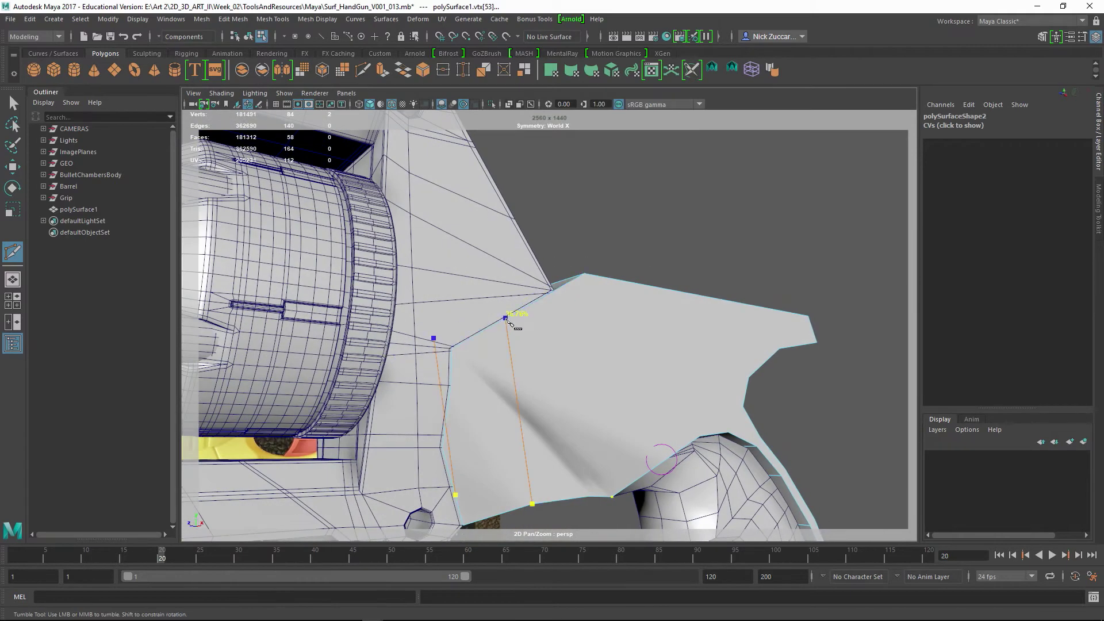
{"action": "left_click", "coordinate": [584, 274]}
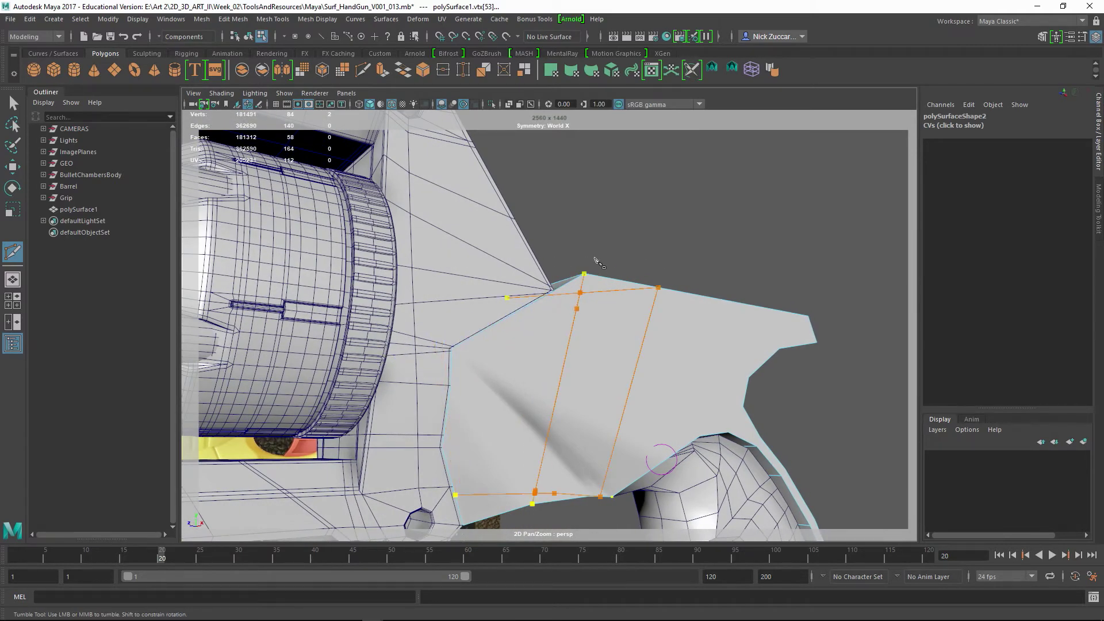
{"action": "left_click_drag", "start_coordinate": [598, 263], "coordinate": [622, 264], "text": "alt"}
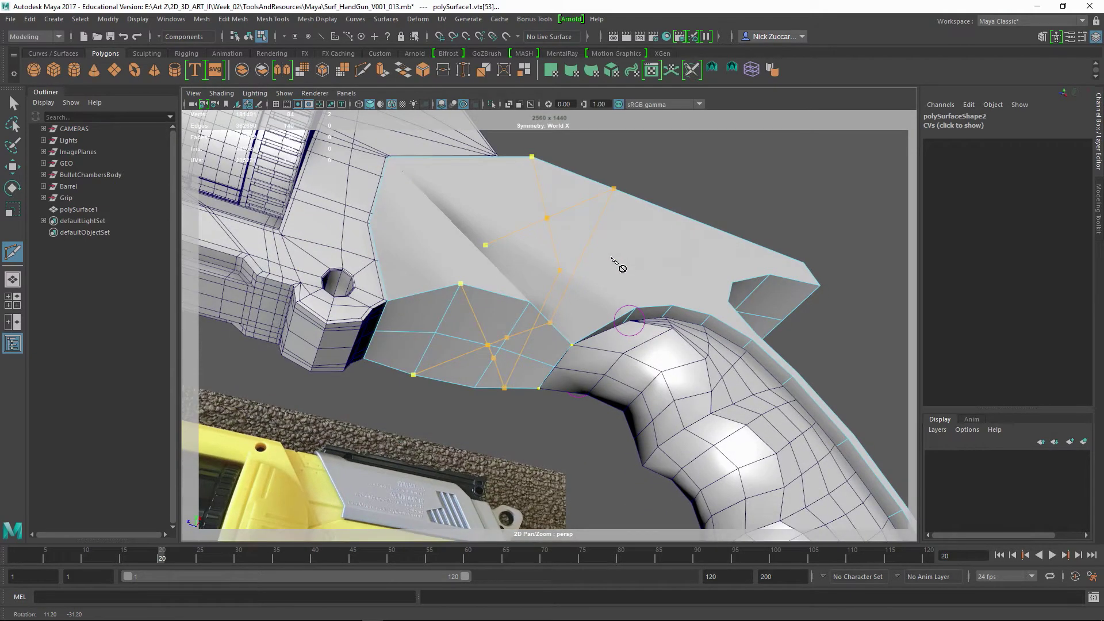
{"action": "left_click", "coordinate": [532, 312], "text": "ctrl"}
{"action": "key", "text": "q"}
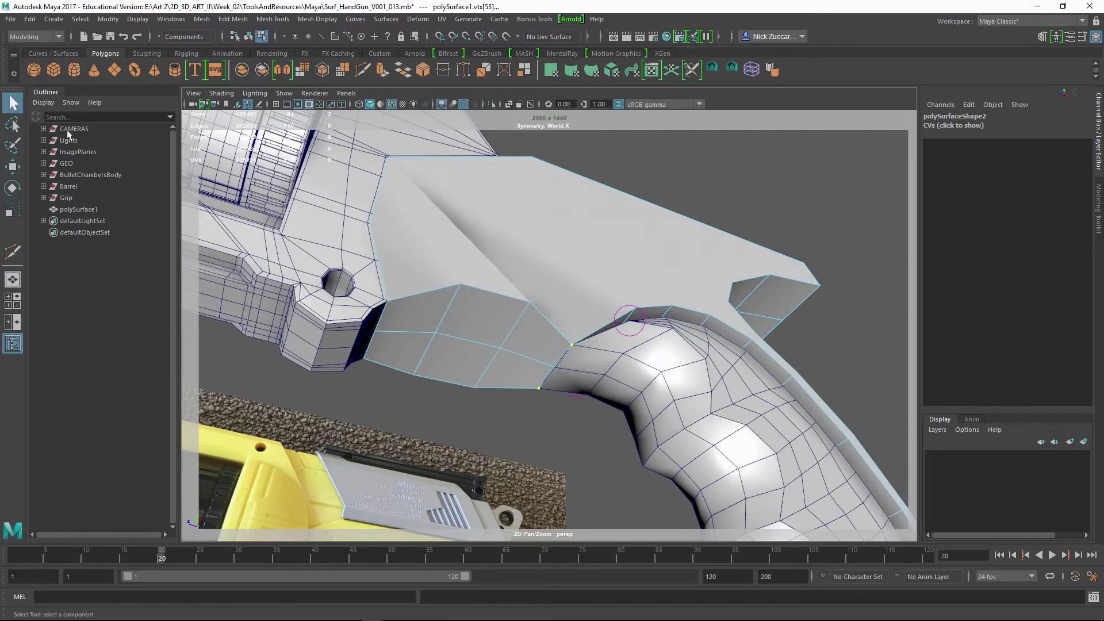
Return to object selection on the rear body and turn off the World X symmetry.
{"action": "left_click_drag", "start_coordinate": [472, 345], "coordinate": [472, 369], "text": "alt"}
{"action": "key", "text": "F8"}
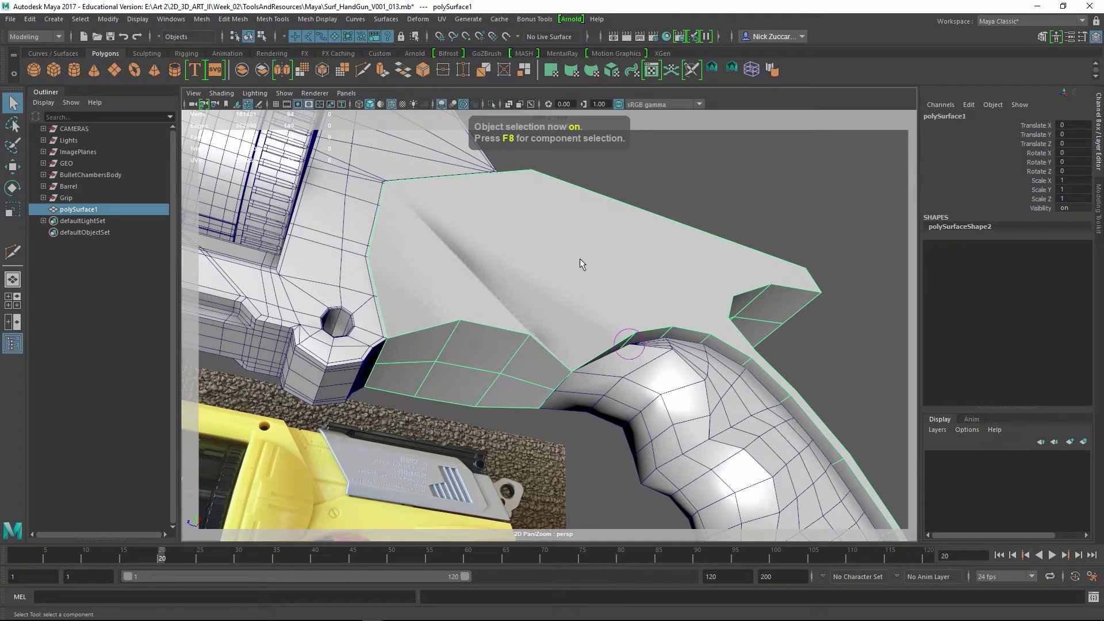
{"action": "right_click_drag", "start_coordinate": [721, 173], "coordinate": [710, 102], "text": "ctrl+shift"}
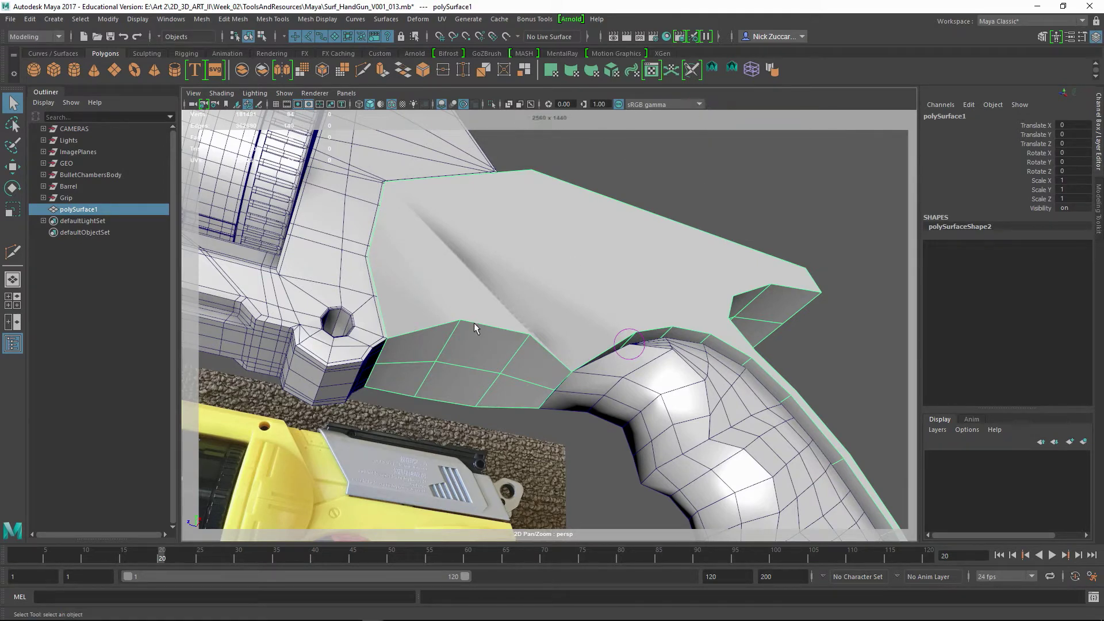
Start a Multi-Cut at the front underside vertex and place cut points up around the front of the trigger opening in the side view.
{"action": "left_click", "coordinate": [13, 255]}
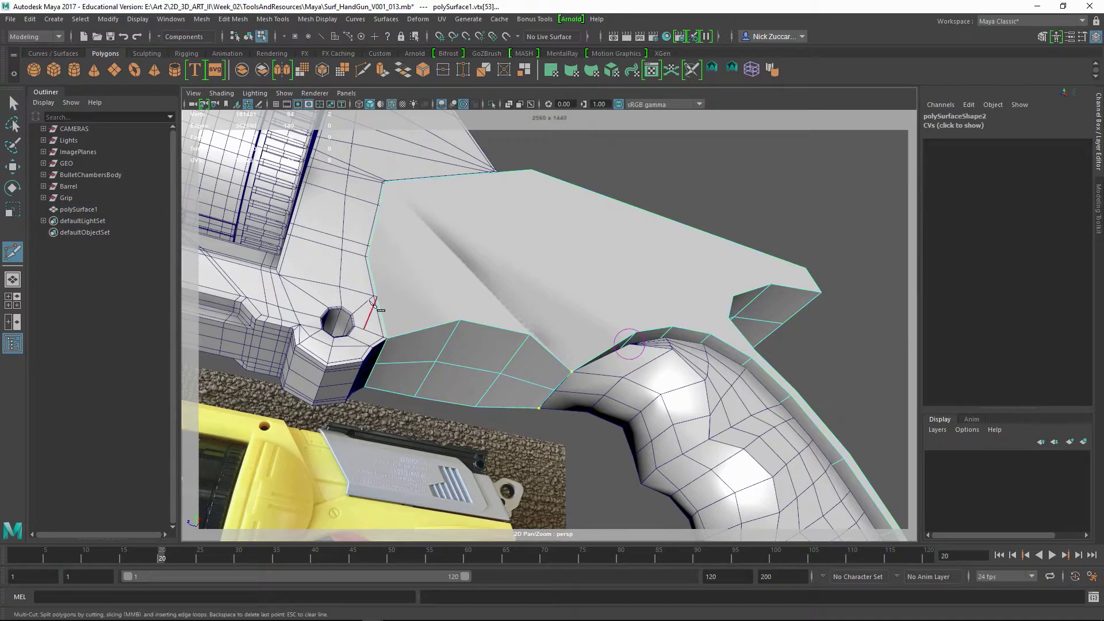
{"action": "left_click", "coordinate": [443, 324]}
{"action": "key", "text": "space"}
{"action": "key", "text": "space"}
{"action": "middle_click_drag", "start_coordinate": [616, 407], "coordinate": [574, 389], "text": "alt"}
{"action": "scroll", "coordinate": [399, 426], "scroll_direction": "up", "scroll_amount": 2}
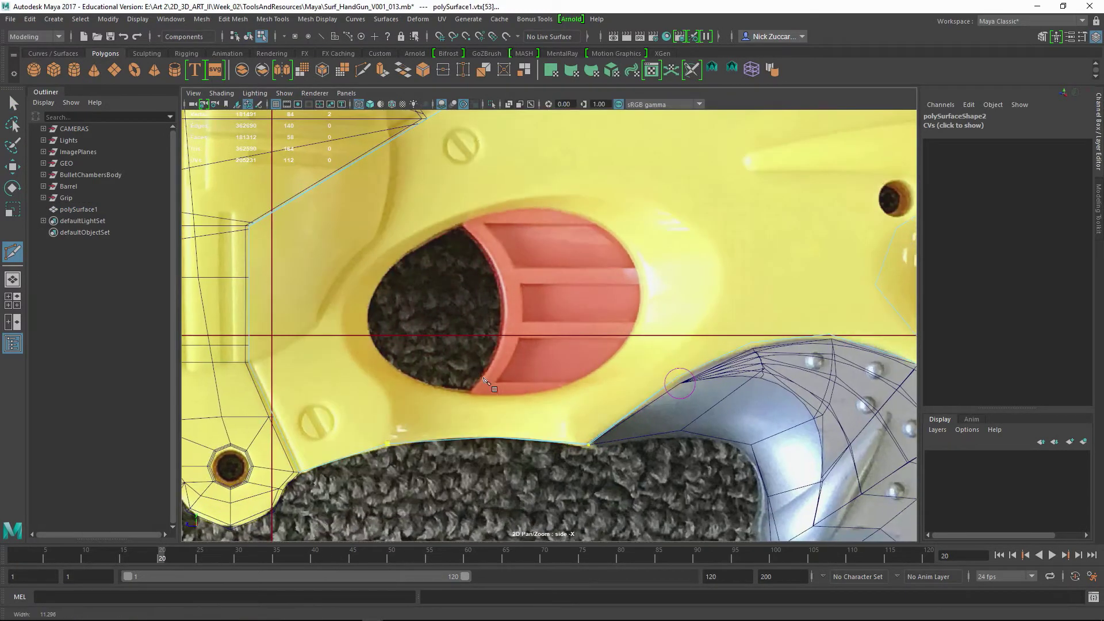
{"action": "left_click", "coordinate": [376, 424], "text": "alt"}
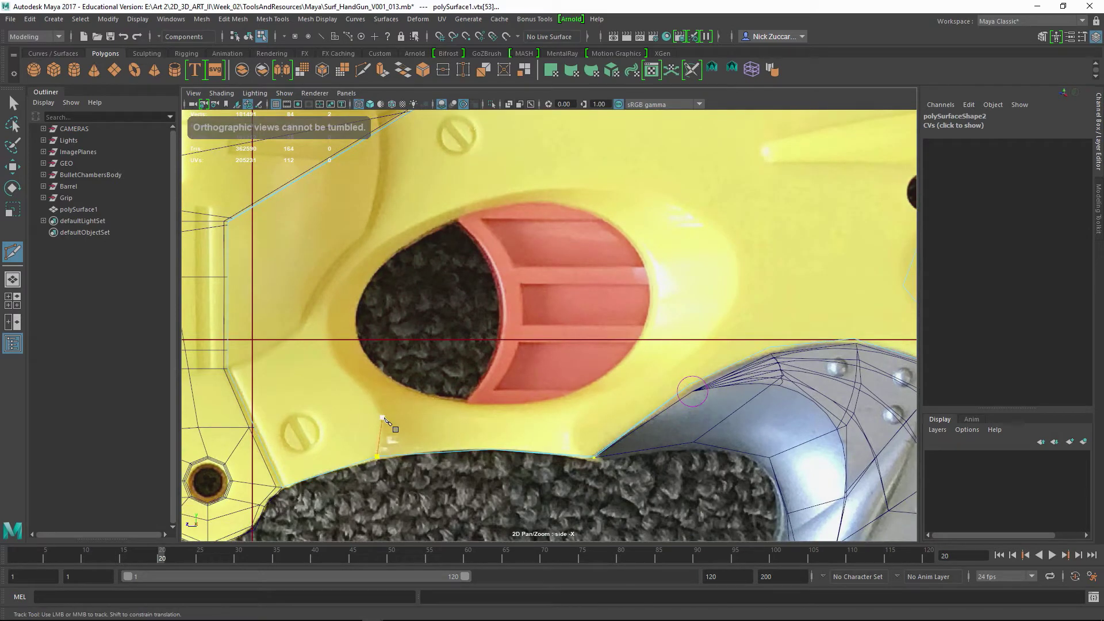
{"action": "left_click", "coordinate": [380, 416]}
{"action": "left_click", "coordinate": [366, 391]}
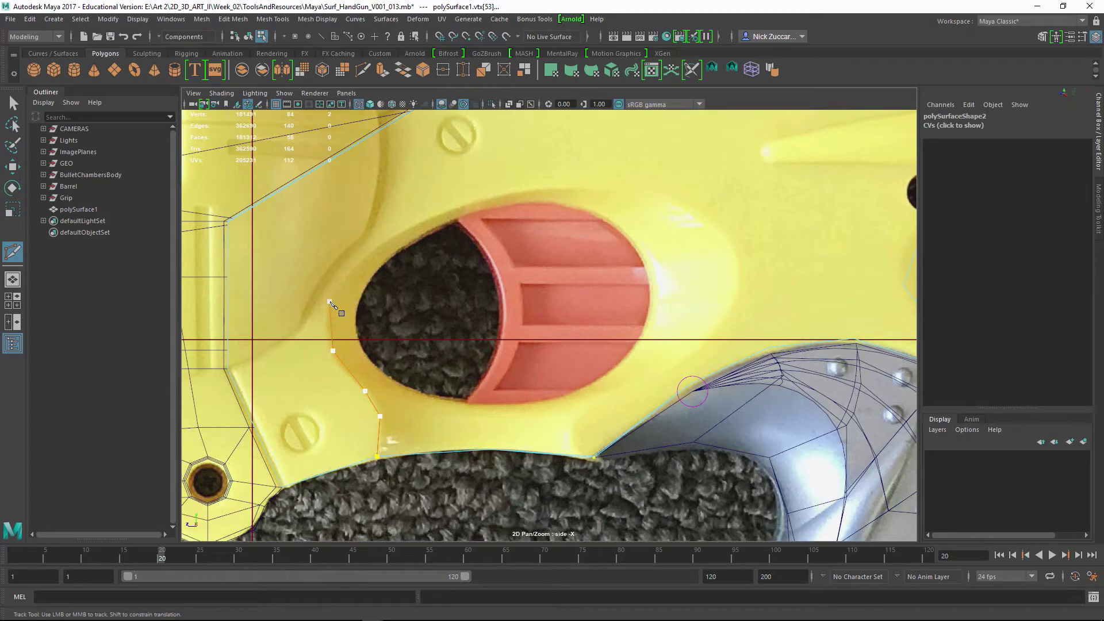
{"action": "left_click", "coordinate": [378, 245]}
Continue the cut over the top of the trigger opening, end it at the body's upper front corner vertex and commit it.
{"action": "scroll", "coordinate": [516, 229], "scroll_direction": "down", "scroll_amount": 4}
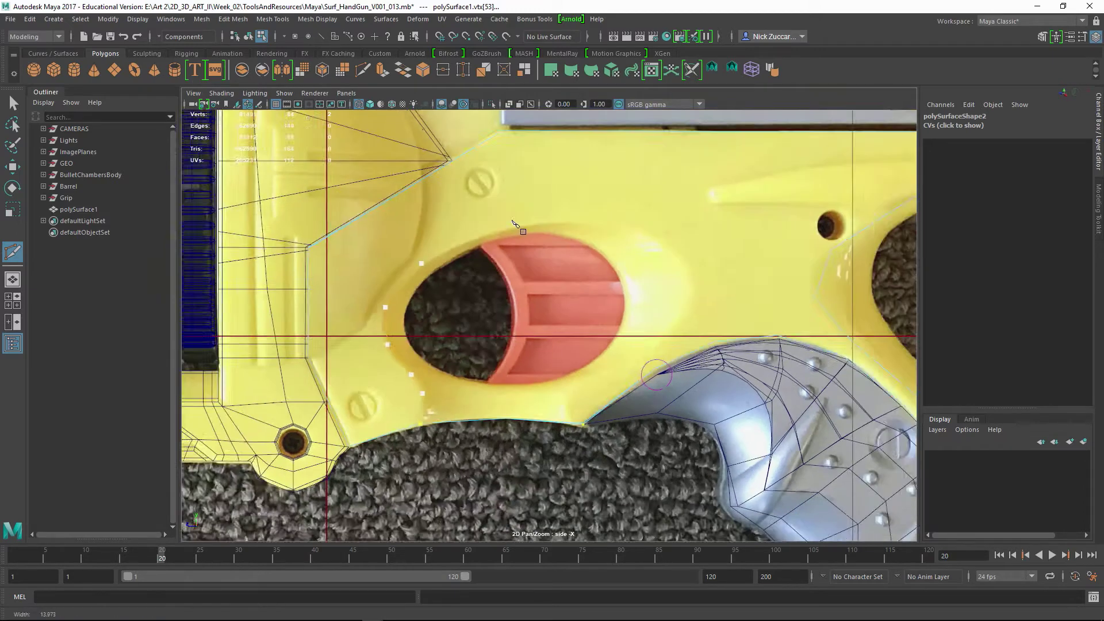
{"action": "middle_click_drag", "start_coordinate": [518, 229], "coordinate": [475, 270], "text": "alt"}
{"action": "left_click", "coordinate": [466, 278]}
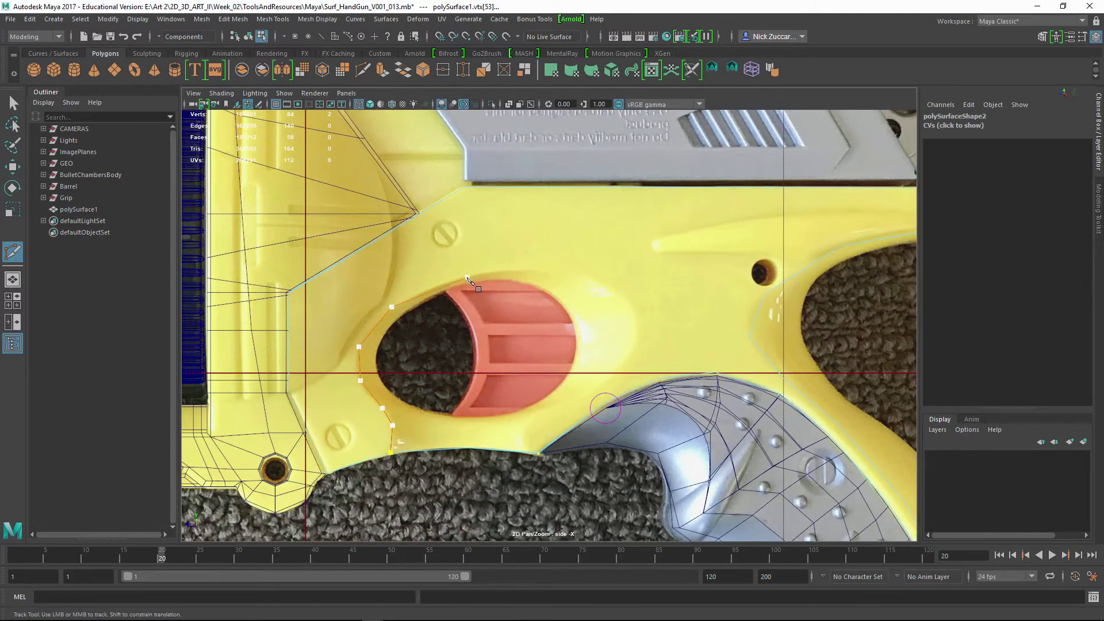
{"action": "left_click", "coordinate": [509, 271]}
{"action": "left_click", "coordinate": [477, 187]}
{"action": "key", "text": "Return"}
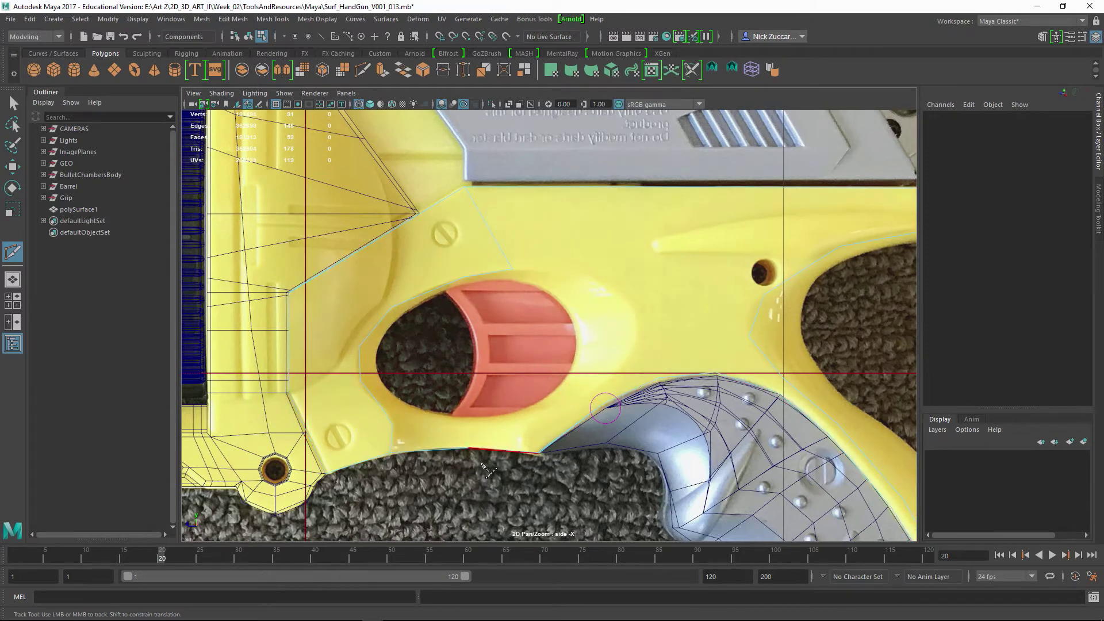
Start a second Multi-Cut at the body vertex by the grip's front corner and place points along the trigger opening's lower rear side.
{"action": "middle_click_drag", "start_coordinate": [505, 462], "coordinate": [472, 393], "text": "alt"}
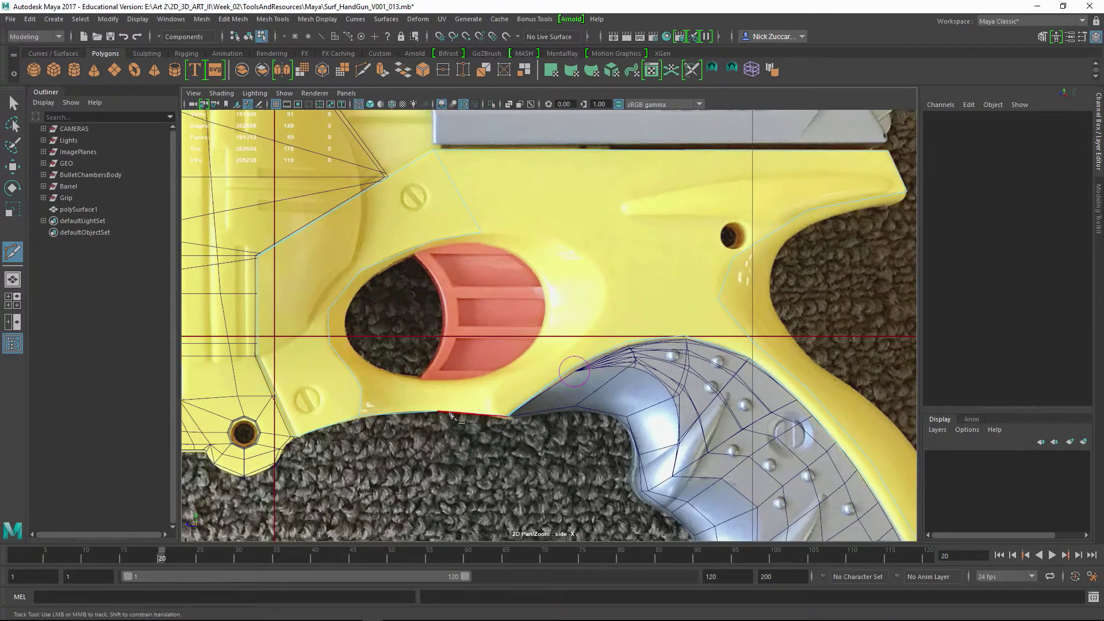
{"action": "key", "text": "space"}
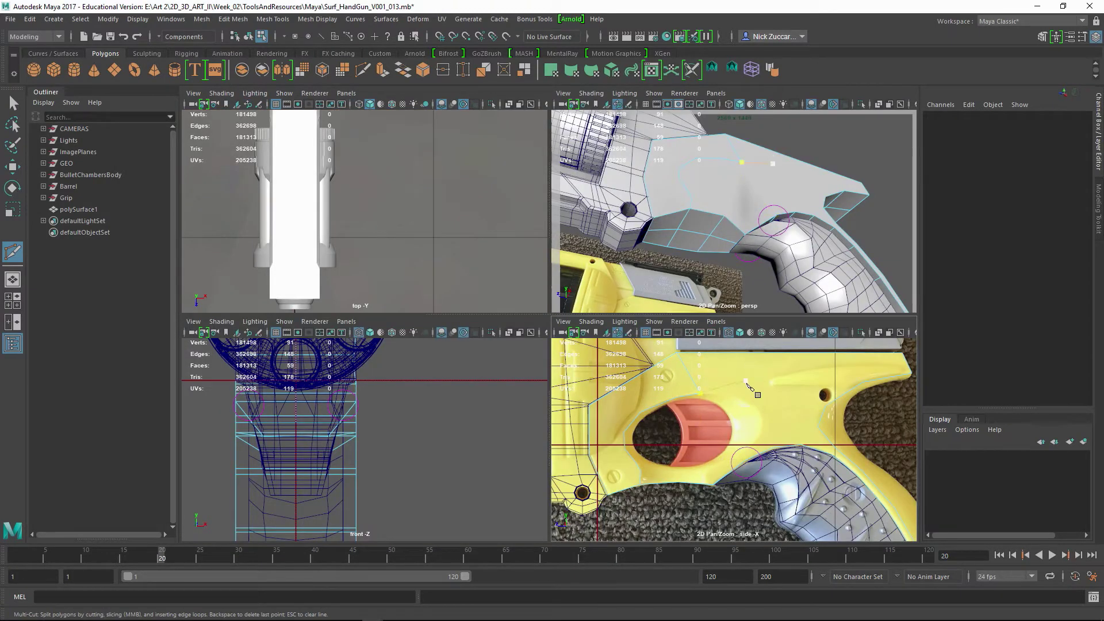
{"action": "left_click", "coordinate": [746, 235]}
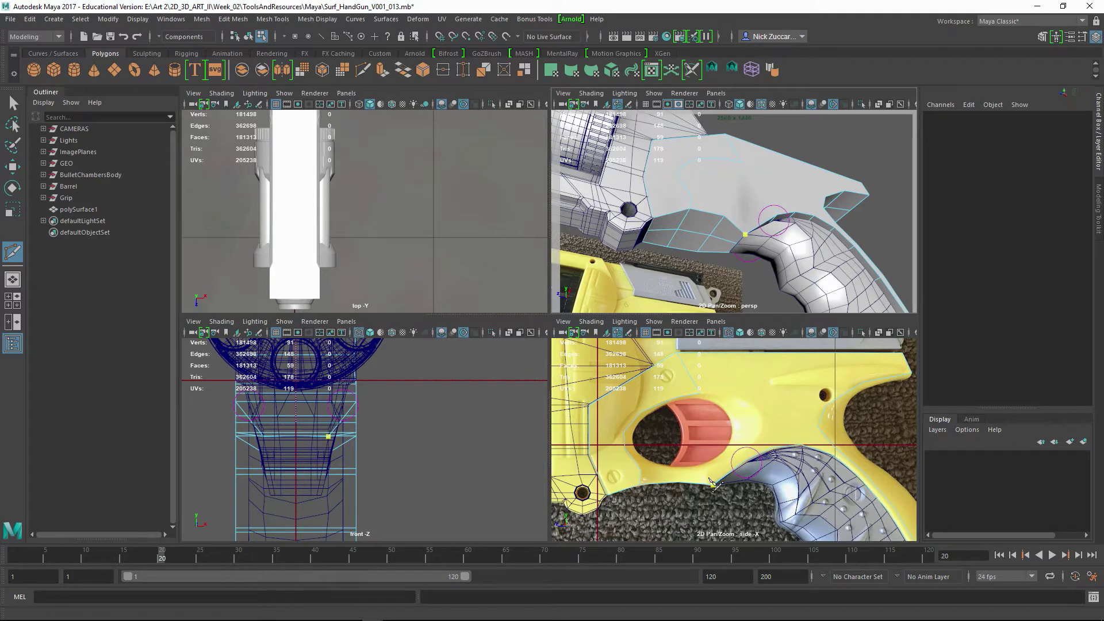
{"action": "key", "text": "space"}
{"action": "scroll", "coordinate": [515, 367], "scroll_direction": "up", "scroll_amount": 1}
{"action": "middle_click_drag", "start_coordinate": [485, 398], "coordinate": [488, 401], "text": "alt"}
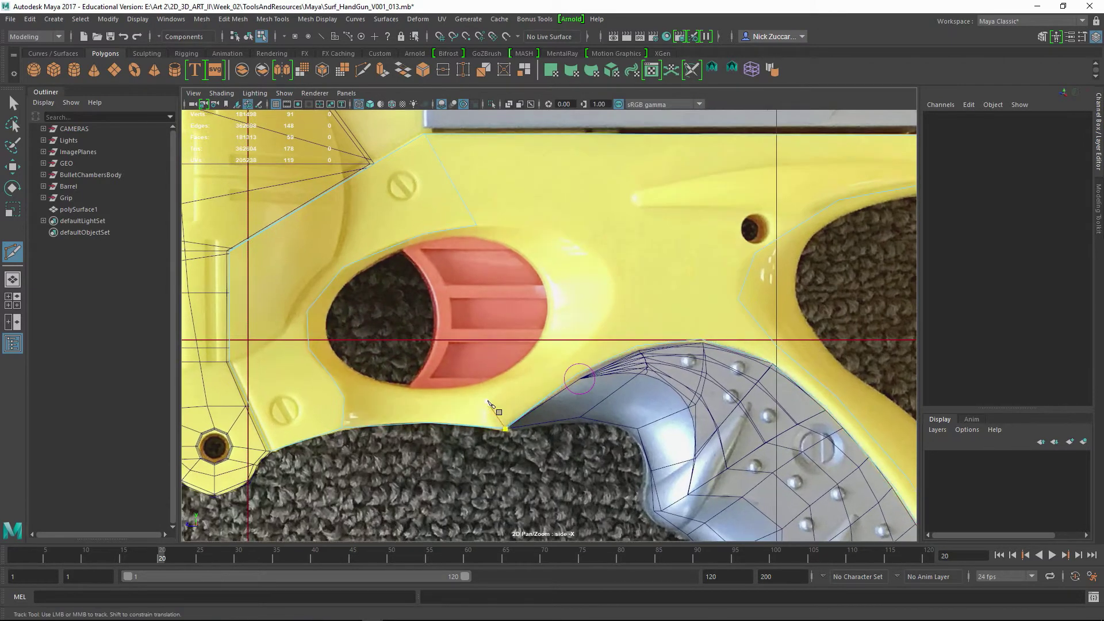
{"action": "left_click", "coordinate": [492, 394]}
{"action": "left_click", "coordinate": [502, 388]}
{"action": "left_click", "coordinate": [608, 316]}
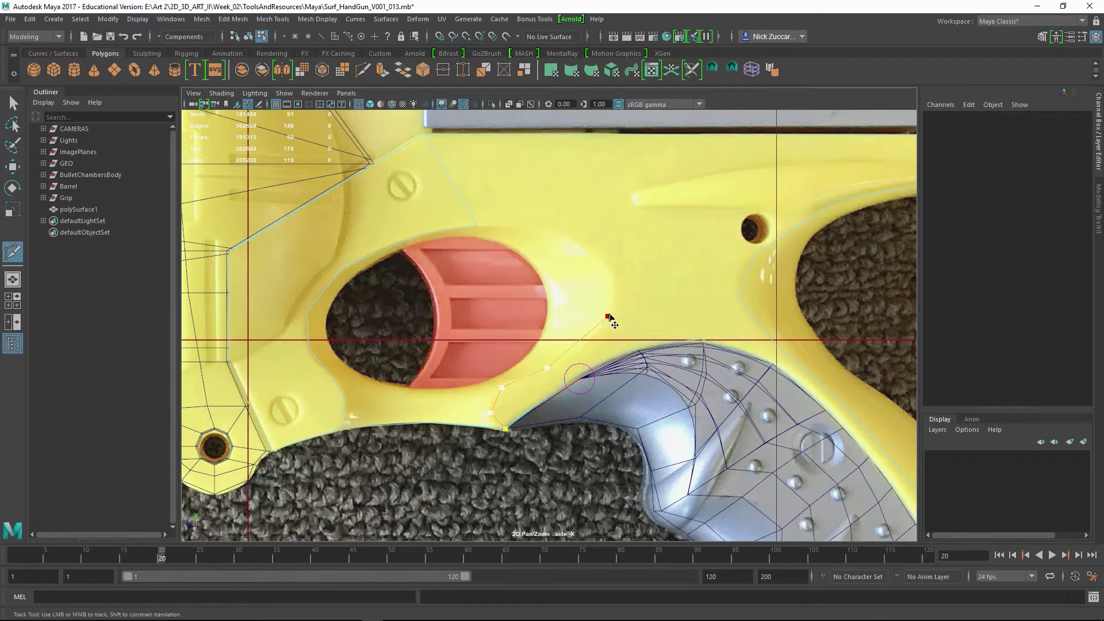
Carry the cut around the rear and top of the trigger opening, join it to the first cut and commit it.
{"action": "left_click", "coordinate": [613, 275]}
{"action": "left_click", "coordinate": [561, 231]}
{"action": "left_click", "coordinate": [506, 224]}
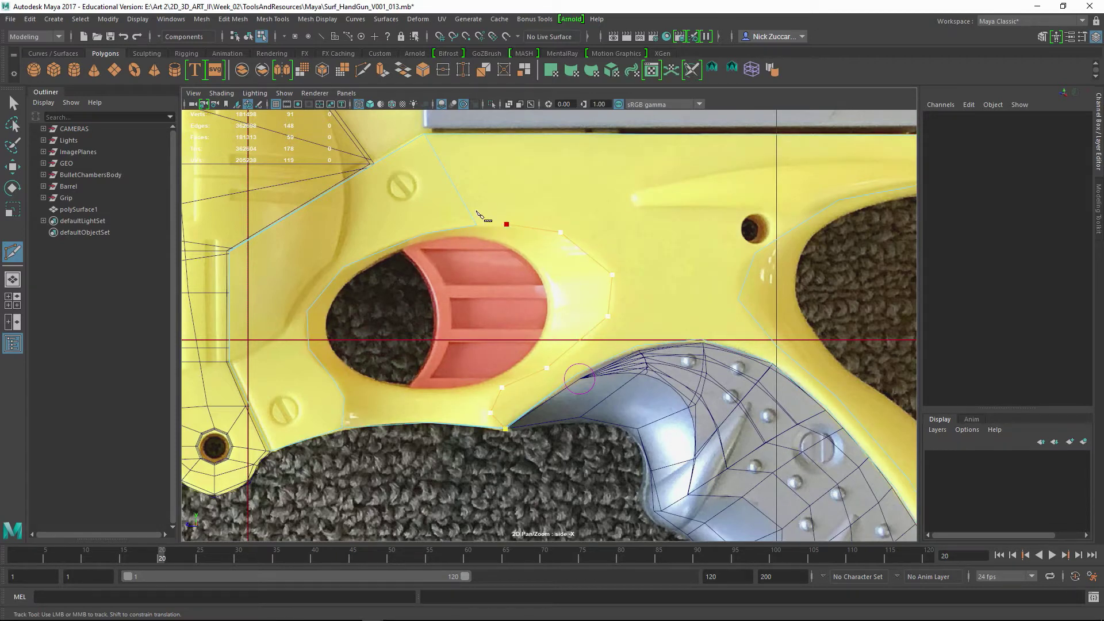
{"action": "left_click", "coordinate": [491, 255], "text": "shift"}
{"action": "right_click_drag", "start_coordinate": [513, 447], "coordinate": [516, 397], "text": "alt"}
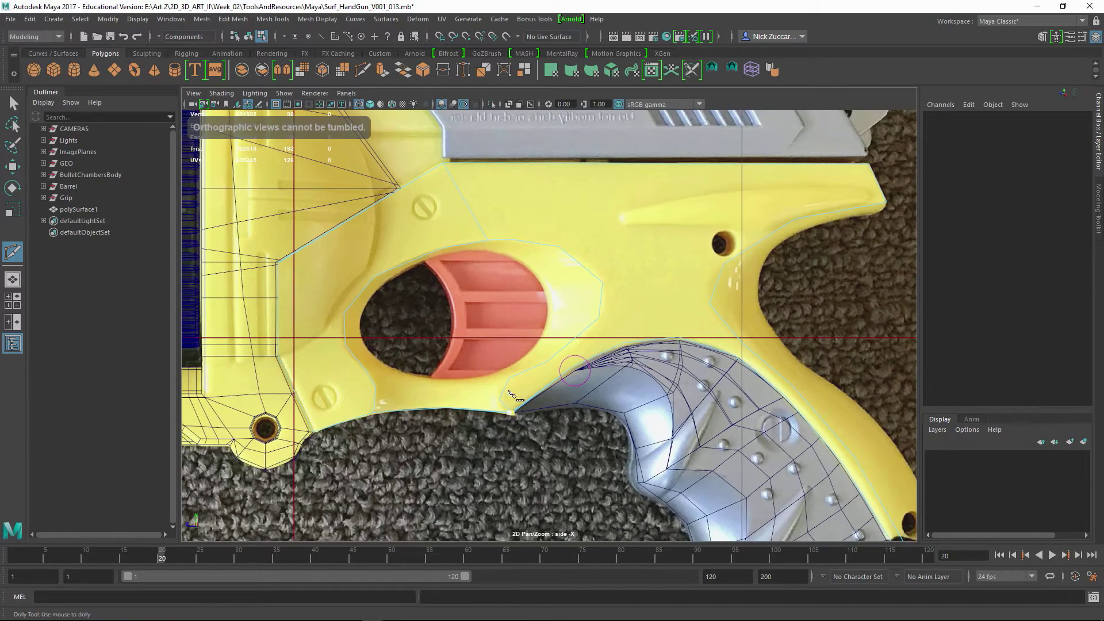
Leave the Multi-Cut tool and check the cut outline and trigger guard underside in perspective against the reference photo.
{"action": "left_click", "coordinate": [433, 348]}
{"action": "key", "text": "space"}
{"action": "key", "text": "space"}
{"action": "middle_click_drag", "start_coordinate": [395, 284], "coordinate": [393, 310], "text": "alt"}
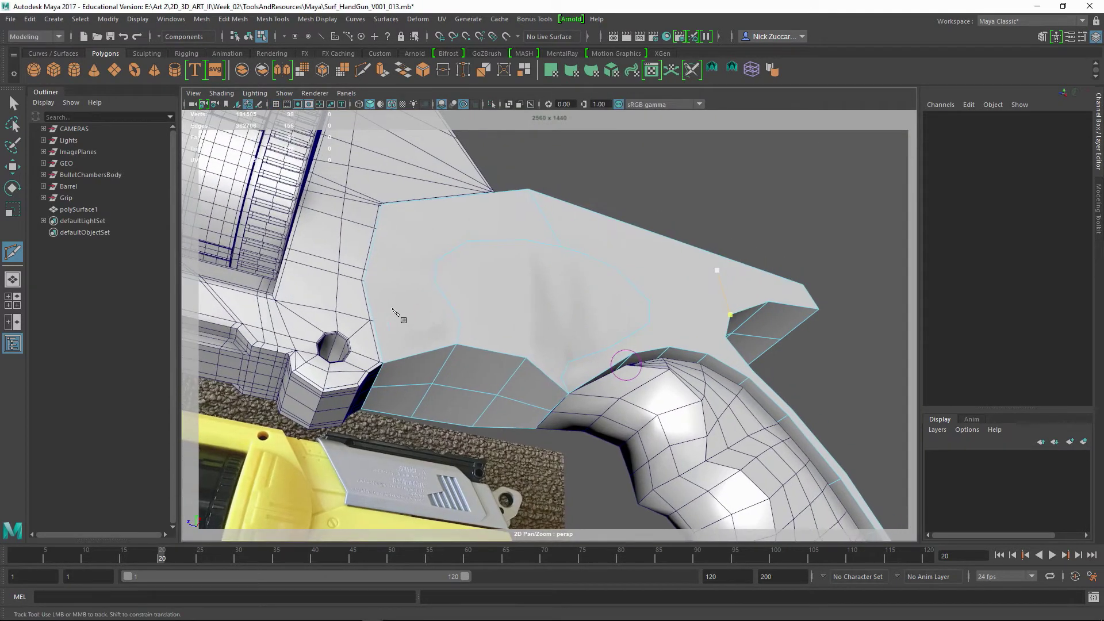
{"action": "key", "text": "q"}
{"action": "left_click", "coordinate": [507, 281]}
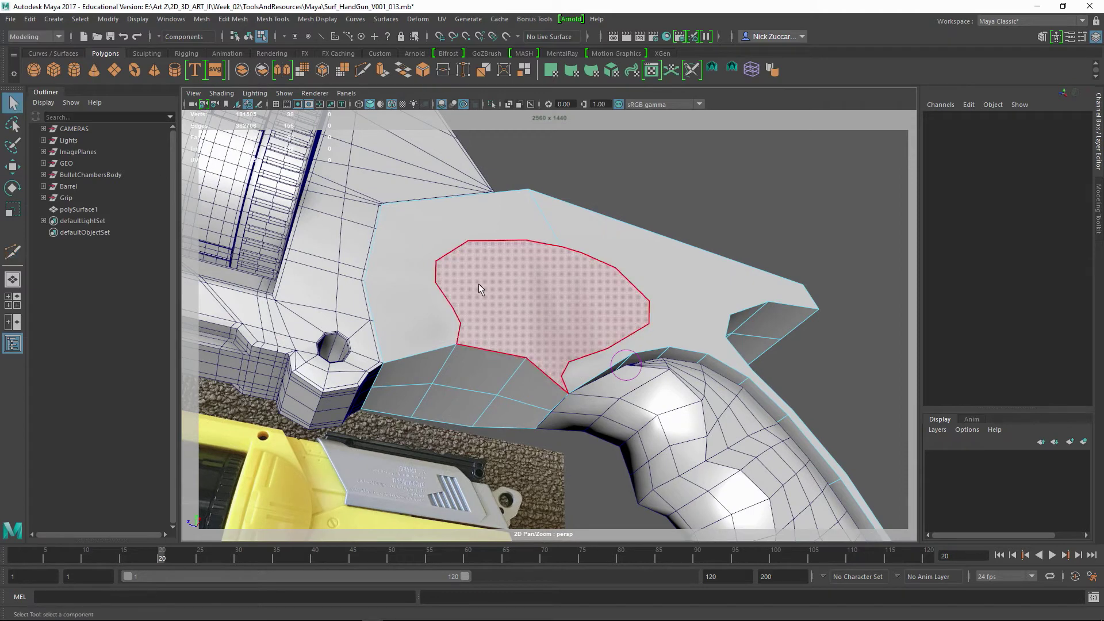
{"action": "middle_click_drag", "start_coordinate": [552, 337], "coordinate": [610, 161], "text": "alt"}
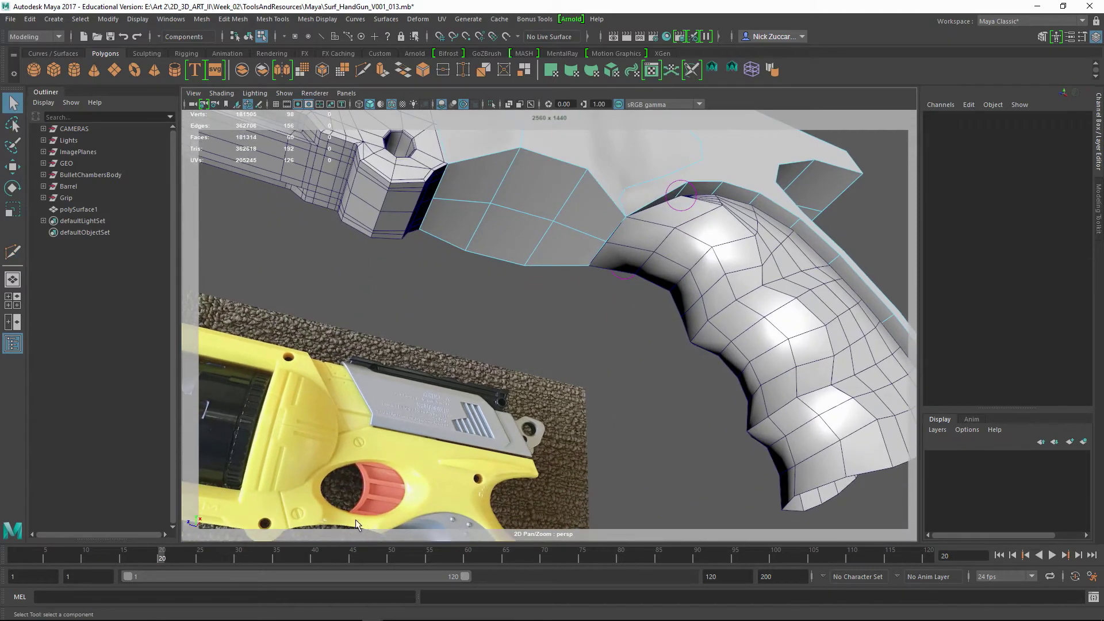
{"action": "middle_click_drag", "start_coordinate": [356, 520], "coordinate": [364, 493], "text": "alt"}
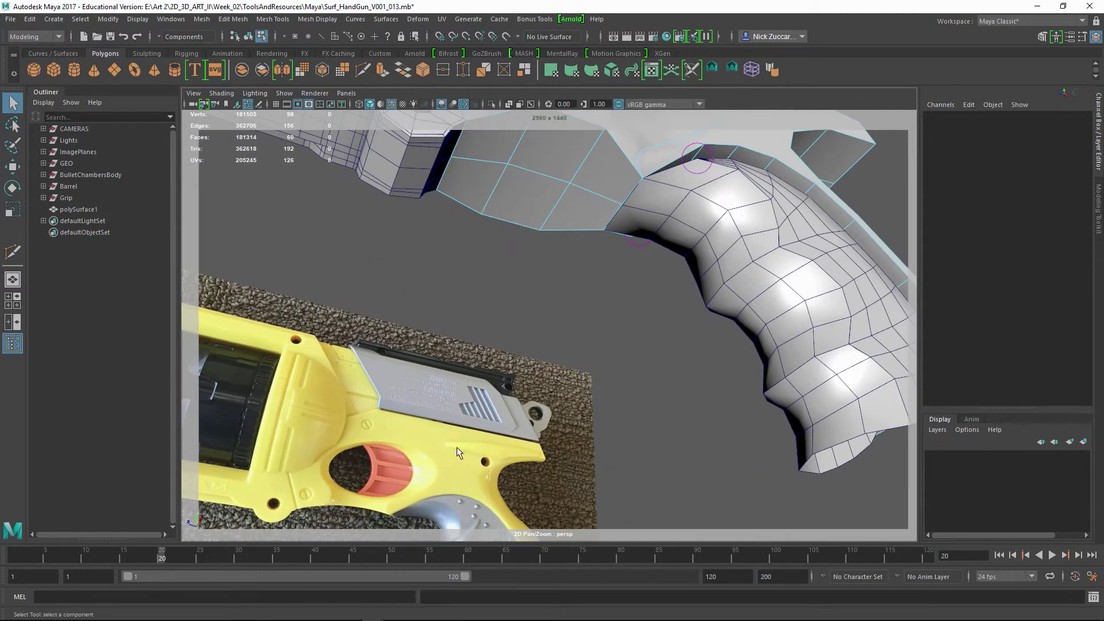
{"action": "middle_click_drag", "start_coordinate": [564, 240], "coordinate": [444, 380], "text": "alt"}
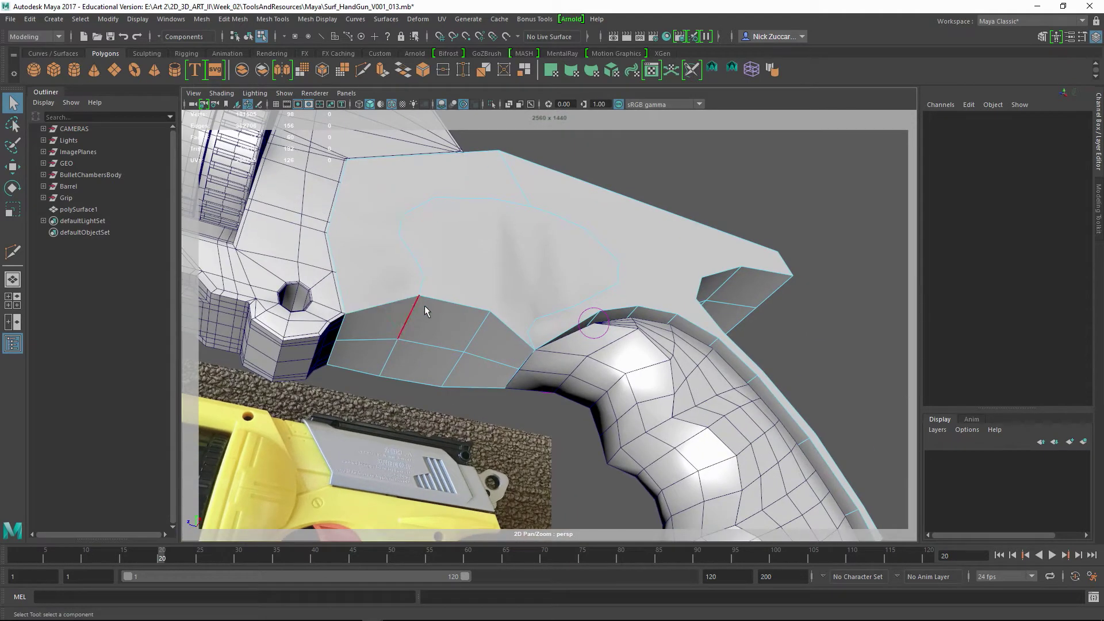
Switch the rear body to vertex selection and turn on World X symmetry.
{"action": "key", "text": "F9"}
{"action": "left_click", "coordinate": [490, 312]}
{"action": "left_click_drag", "start_coordinate": [490, 312], "coordinate": [519, 322], "text": "alt"}
{"action": "left_click", "coordinate": [463, 395]}
{"action": "left_click", "coordinate": [456, 381]}
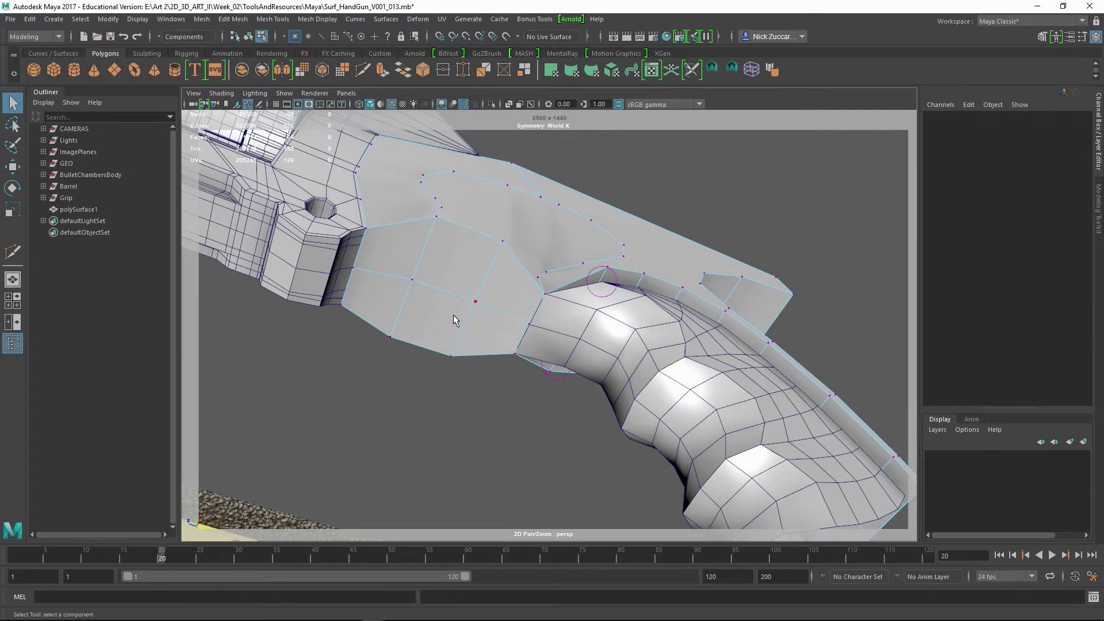
Mirror the rear body across the world X axis in the negative direction with merged borders, and return to vertex selection.
{"action": "key", "text": "F8"}
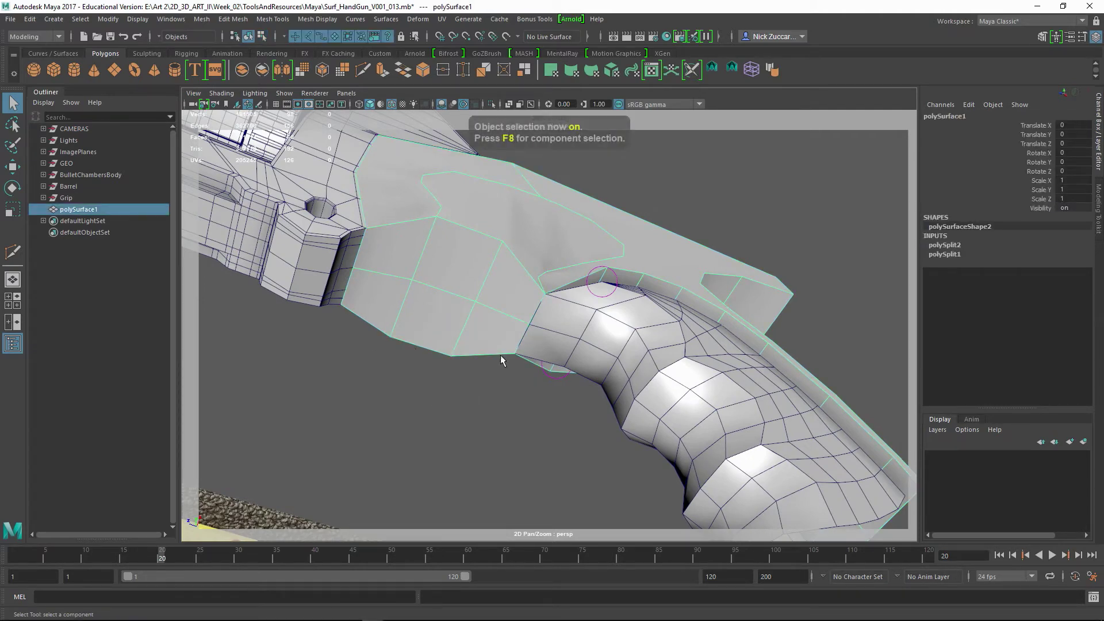
{"action": "left_click", "coordinate": [281, 70]}
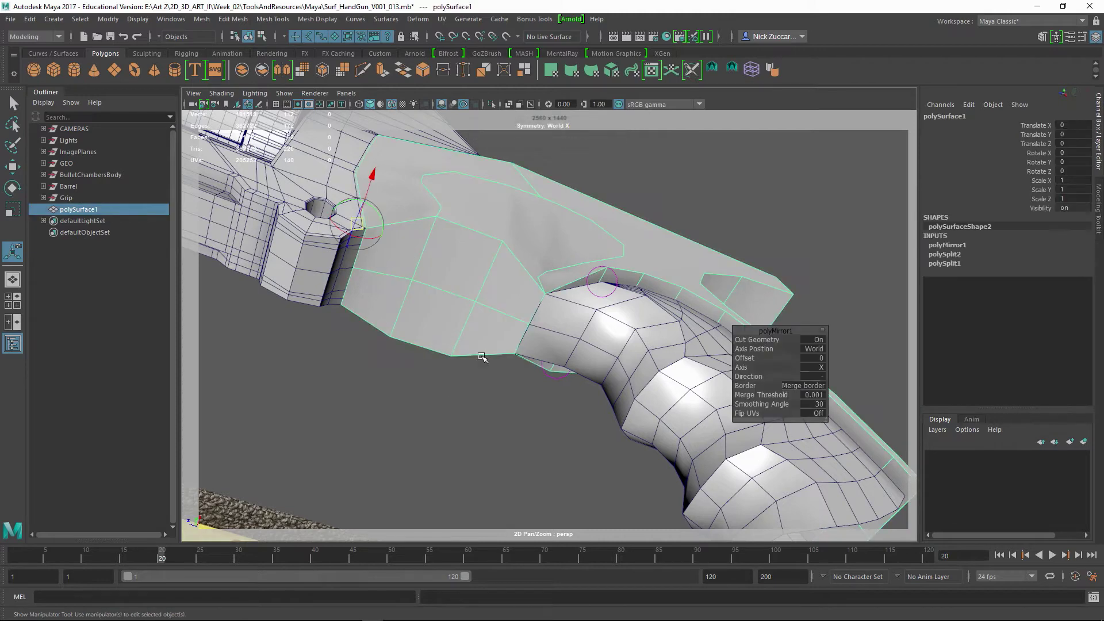
{"action": "left_click", "coordinate": [482, 357]}
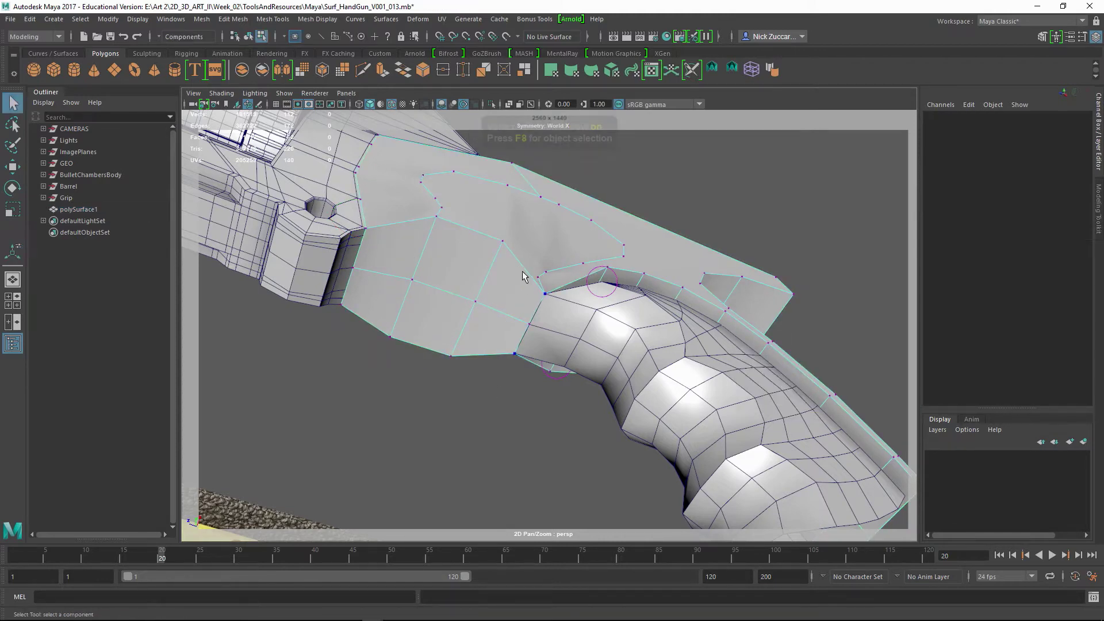
Move the two outer underside vertices of the trigger guard symmetrically inward along X to narrow it.
{"action": "left_click", "coordinate": [504, 244]}
{"action": "key", "text": "w"}
{"action": "left_click_drag", "start_coordinate": [520, 197], "coordinate": [504, 234]}
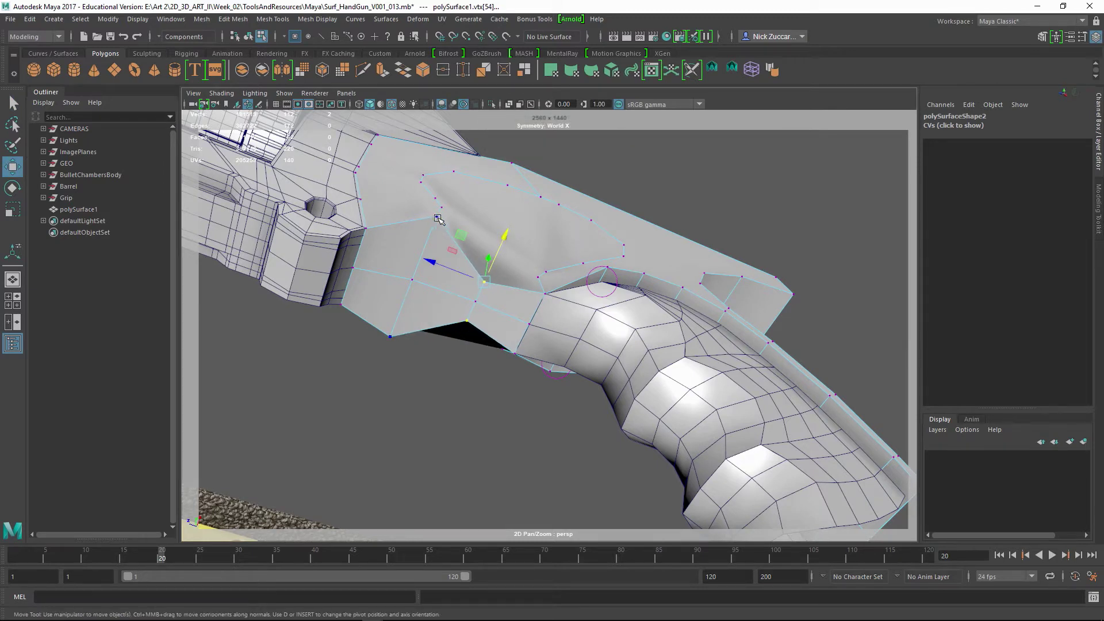
{"action": "left_click", "coordinate": [435, 216]}
{"action": "left_click_drag", "start_coordinate": [457, 175], "coordinate": [369, 233]}
{"action": "key", "text": "v"}
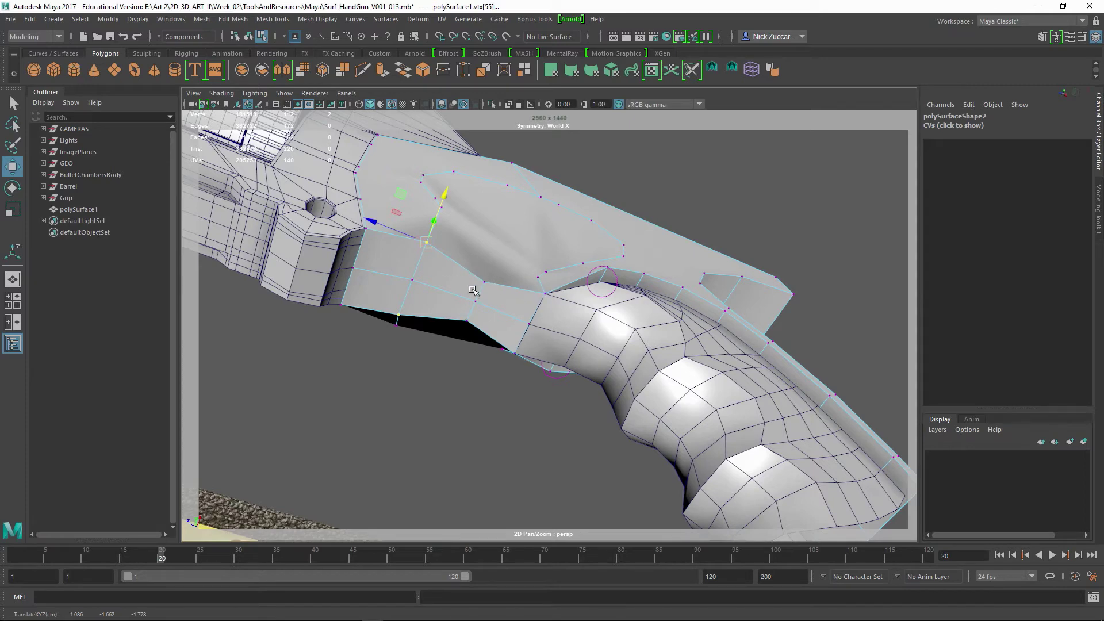
Select the rear row of underside trigger guard vertices in the side view and shift it forward along Z.
{"action": "left_click", "coordinate": [484, 280]}
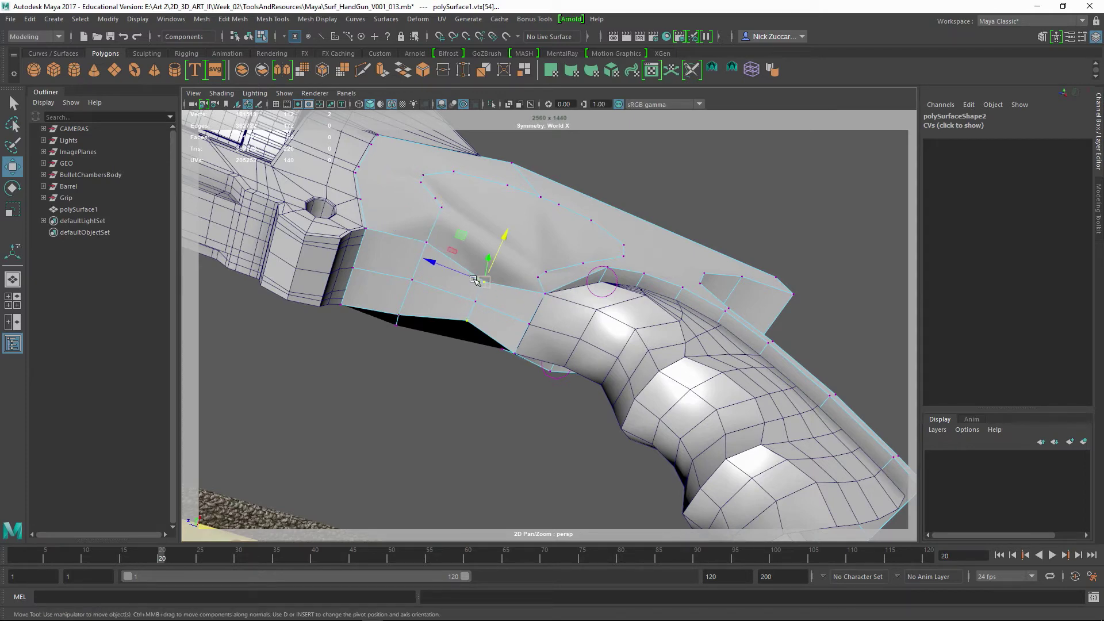
{"action": "key", "text": "space"}
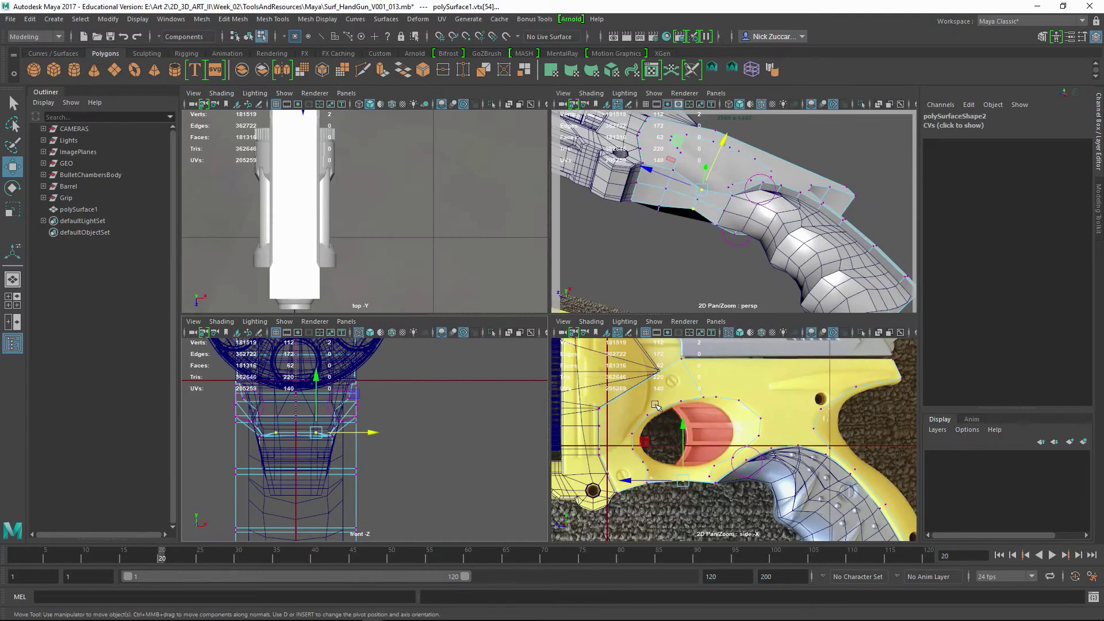
{"action": "key", "text": "space"}
{"action": "key", "text": "space"}
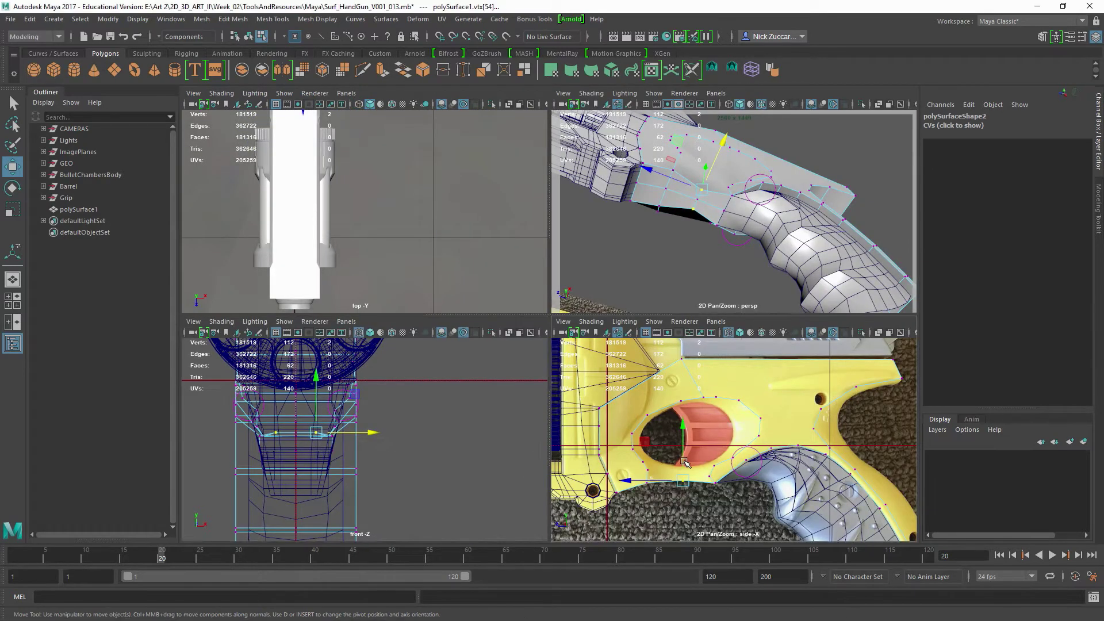
{"action": "key", "text": "space"}
{"action": "middle_click_drag", "start_coordinate": [641, 425], "coordinate": [666, 395], "text": "alt"}
{"action": "left_click_drag", "start_coordinate": [428, 427], "coordinate": [441, 380]}
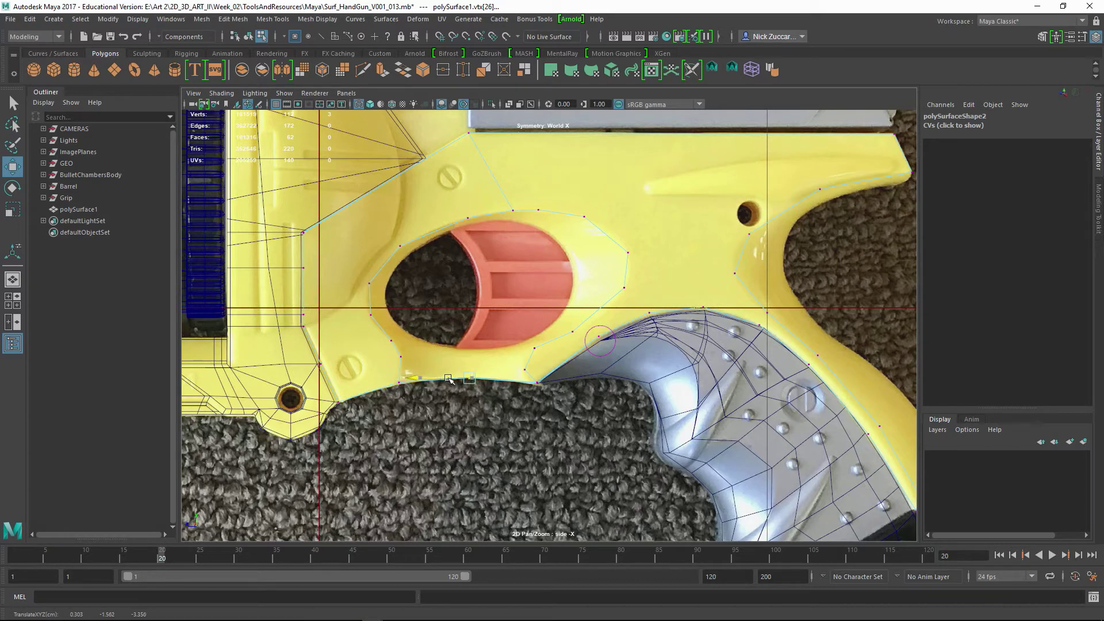
{"action": "left_click_drag", "start_coordinate": [449, 379], "coordinate": [443, 378]}
{"action": "left_click_drag", "start_coordinate": [438, 376], "coordinate": [432, 366]}
{"action": "key", "text": "space"}
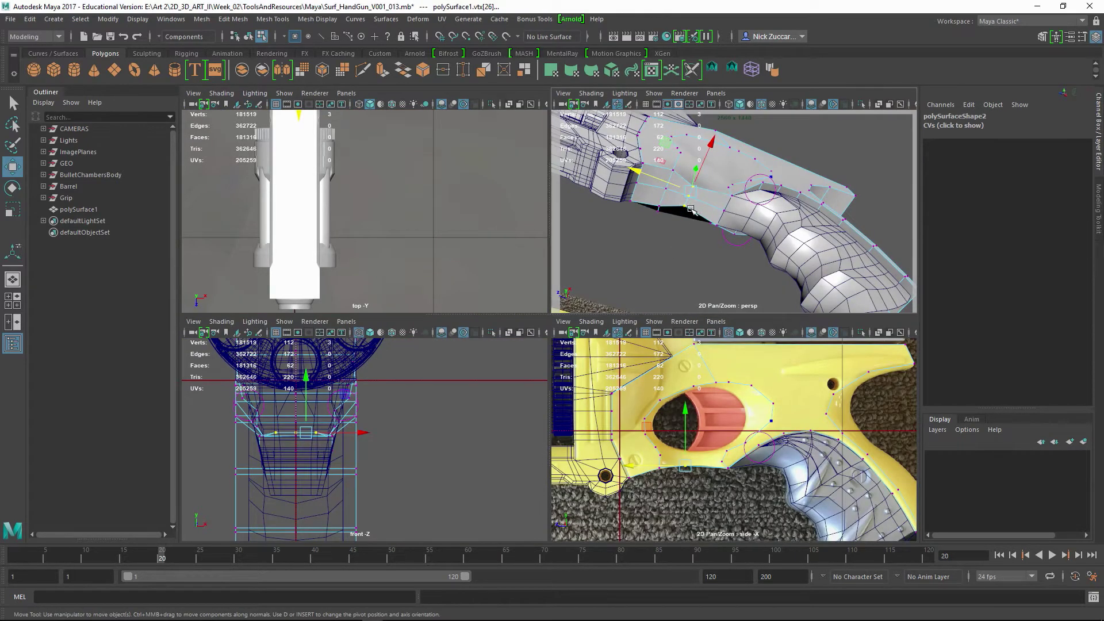
{"action": "key", "text": "space"}
Snap the first two vertices of the body's lip above the grip onto the matching vertices of the grip's top edge.
{"action": "key", "text": "r"}
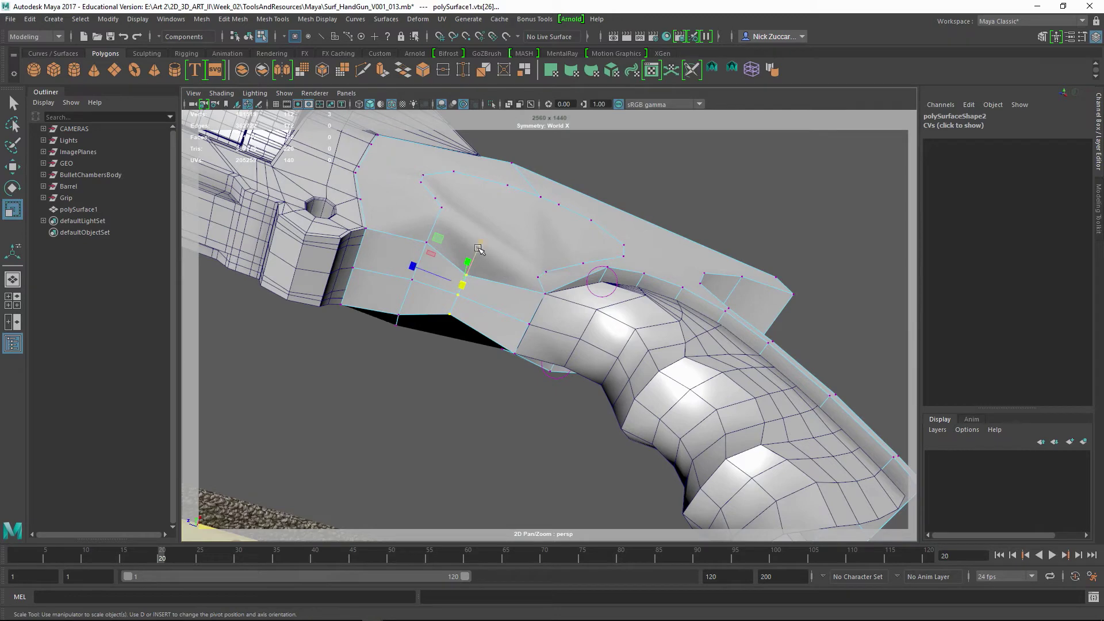
{"action": "left_click_drag", "start_coordinate": [477, 249], "coordinate": [578, 254], "text": "alt"}
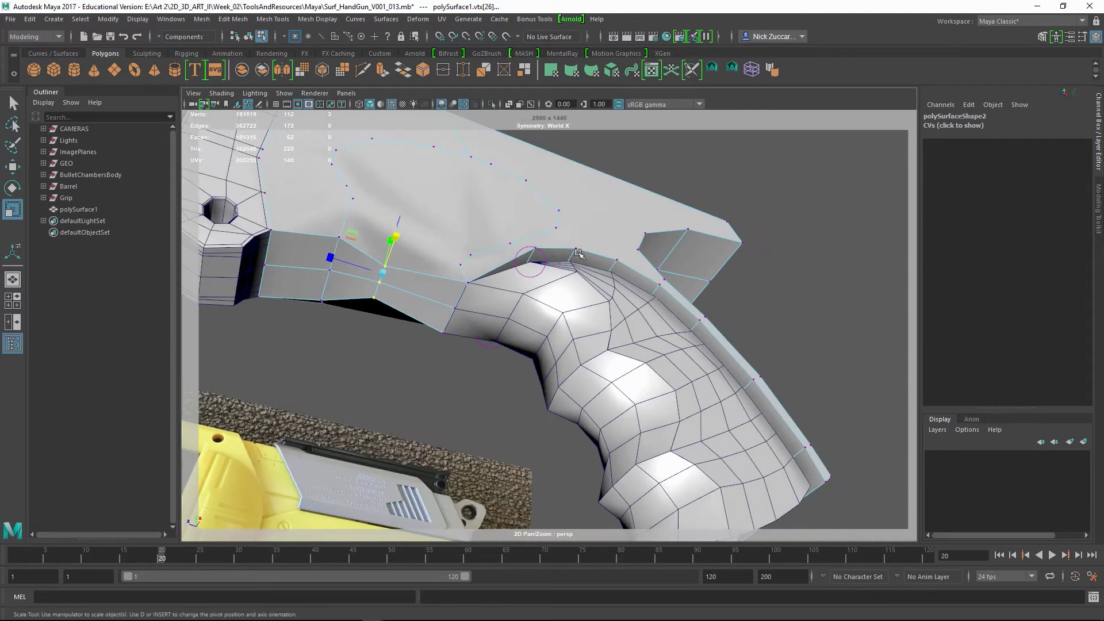
{"action": "left_click", "coordinate": [780, 220]}
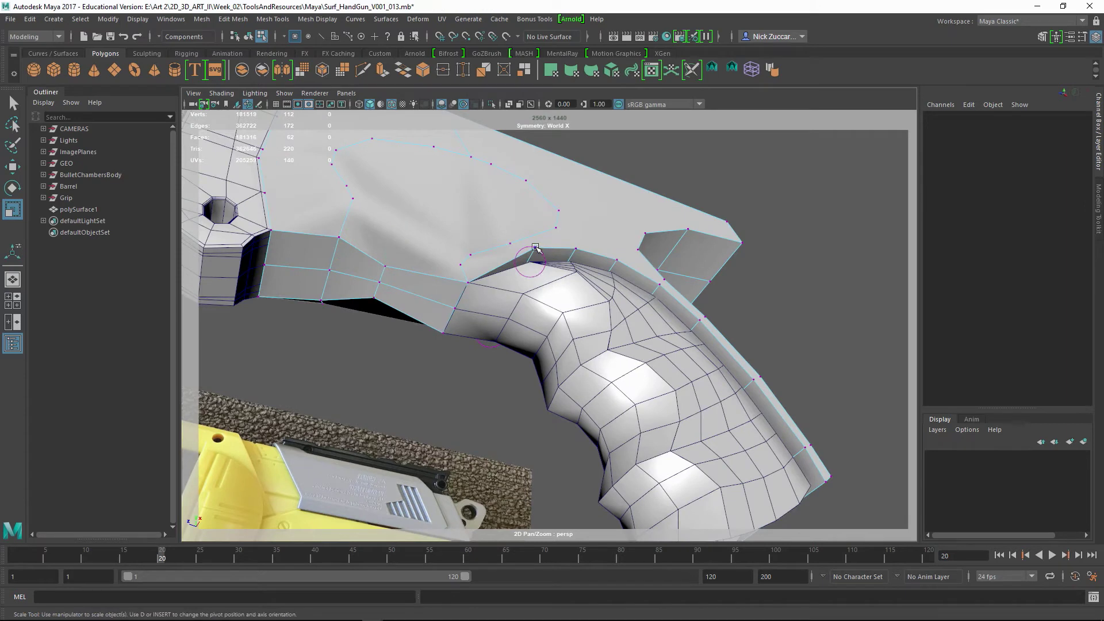
{"action": "left_click", "coordinate": [535, 252]}
{"action": "key", "text": "w"}
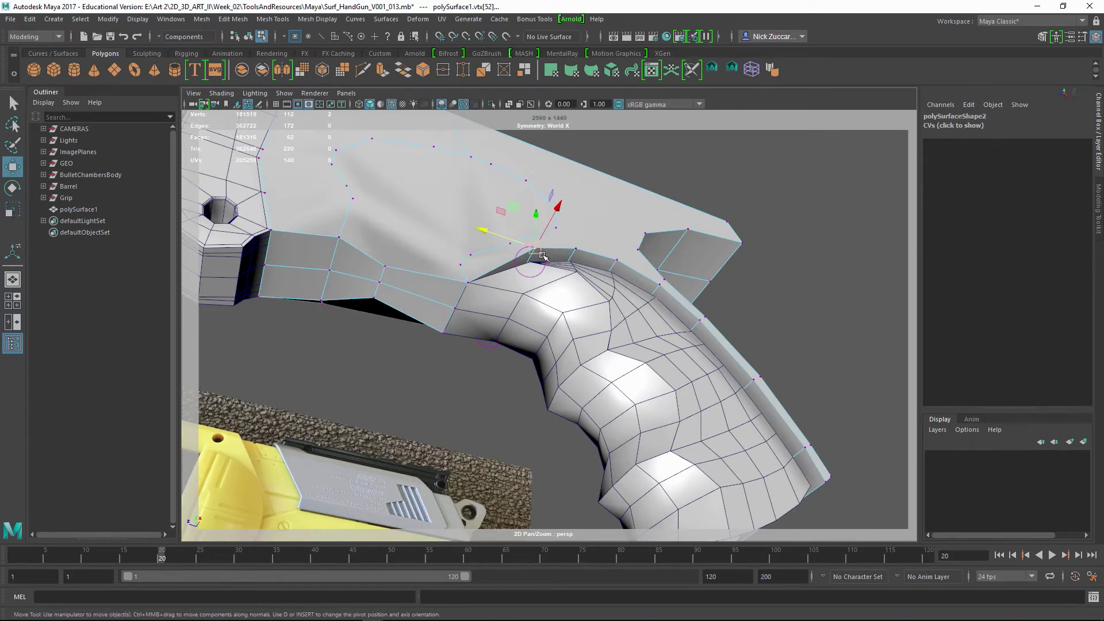
{"action": "key", "text": "v"}
{"action": "left_click_drag", "start_coordinate": [535, 250], "coordinate": [571, 262]}
{"action": "left_click", "coordinate": [577, 249]}
{"action": "key", "text": "v"}
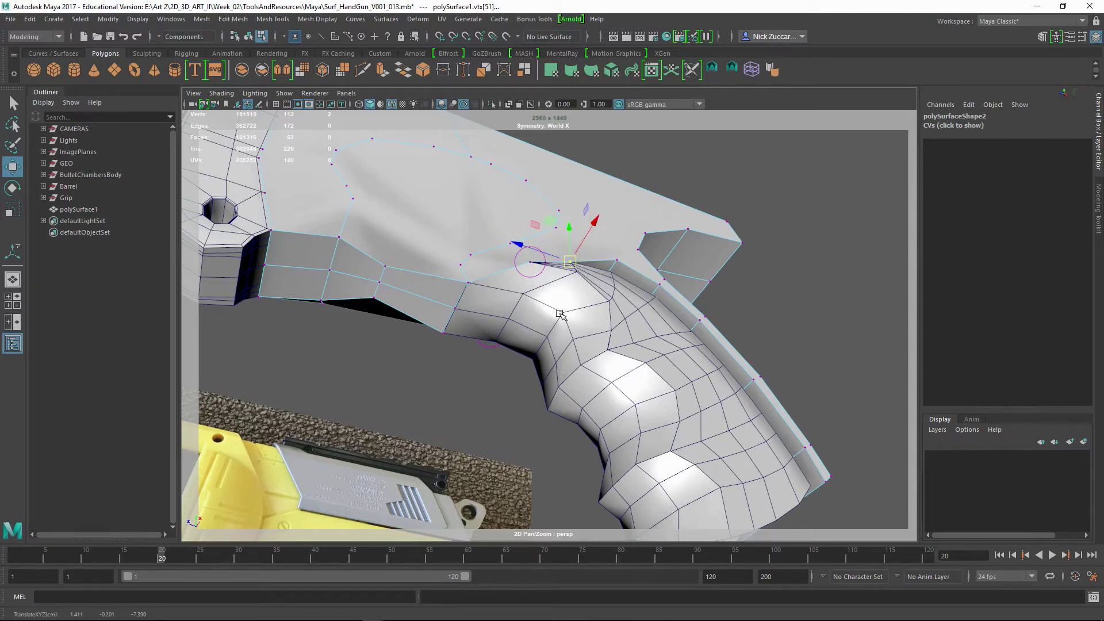
Snap the two vertices of the body's lip at the top rear of the grip onto the grip's upper edge.
{"action": "left_click_drag", "start_coordinate": [561, 314], "coordinate": [633, 350], "text": "alt"}
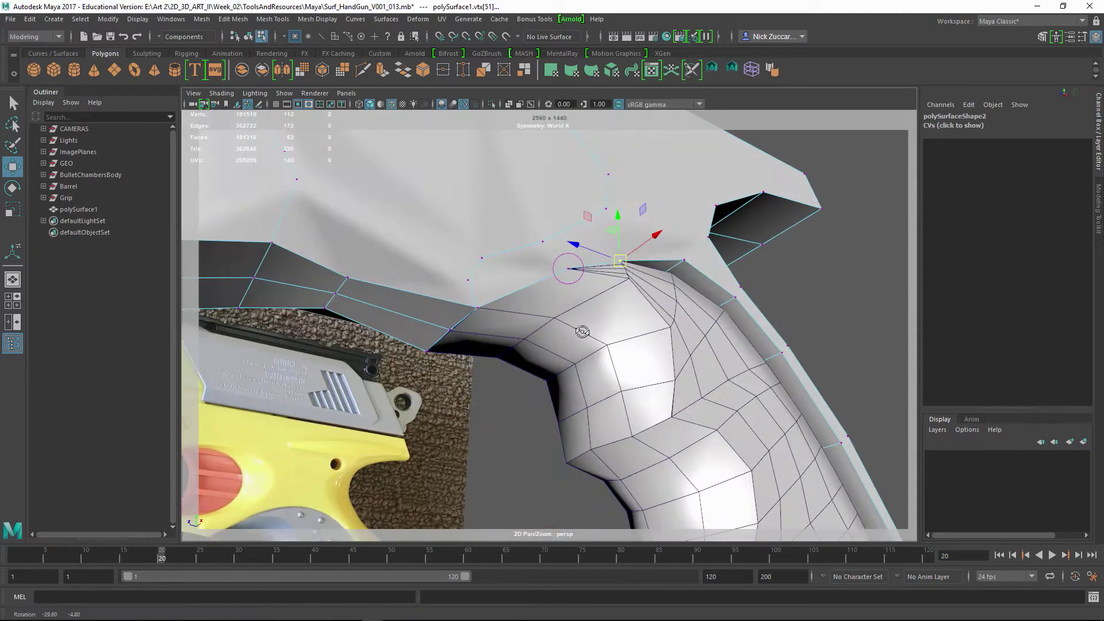
{"action": "left_click", "coordinate": [681, 262]}
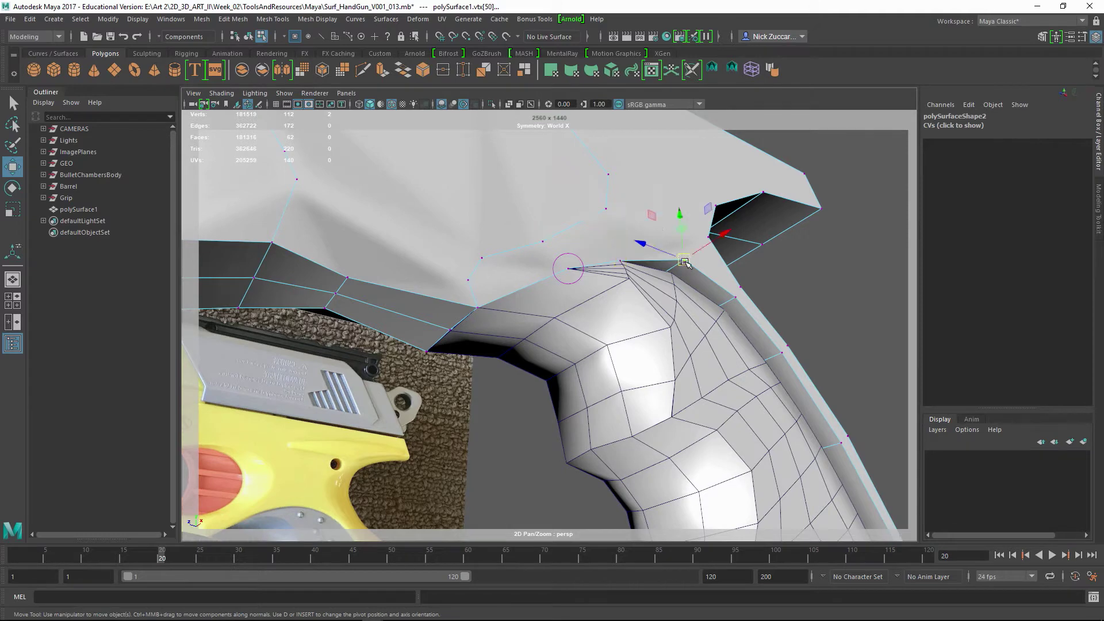
{"action": "left_click_drag", "start_coordinate": [681, 262], "coordinate": [672, 274]}
{"action": "left_click", "coordinate": [737, 298]}
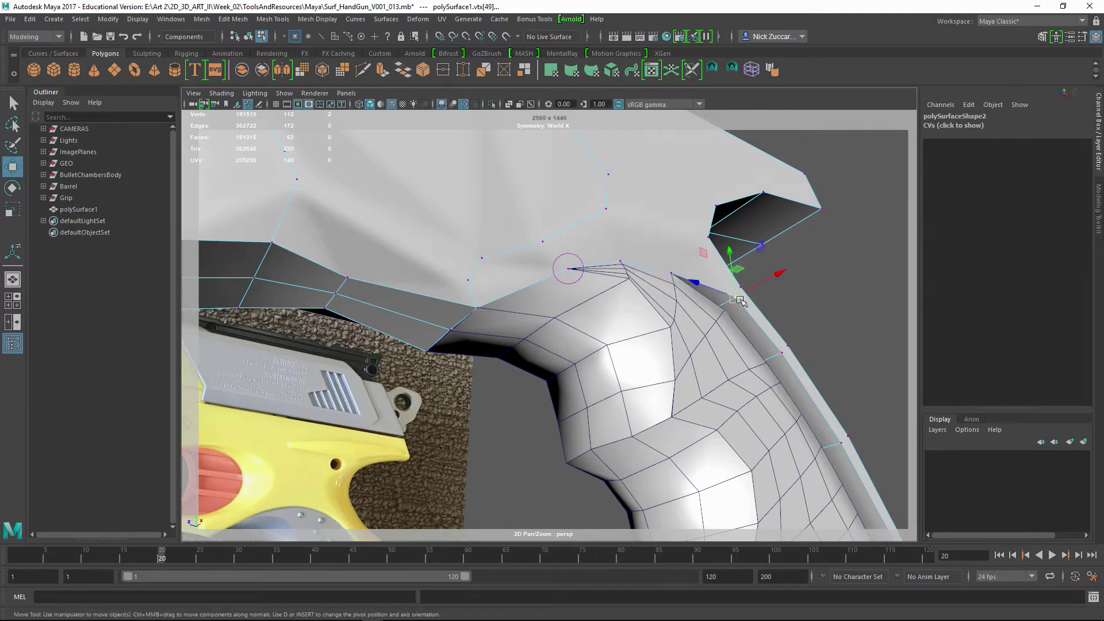
{"action": "key", "text": "v"}
{"action": "left_click_drag", "start_coordinate": [738, 298], "coordinate": [727, 312]}
Snap the next two lip vertices down the grip's back onto the matching points of the grip's rear edge.
{"action": "middle_click_drag", "start_coordinate": [838, 343], "coordinate": [727, 254], "text": "alt"}
{"action": "left_click_drag", "start_coordinate": [728, 253], "coordinate": [633, 287], "text": "alt"}
{"action": "left_click", "coordinate": [621, 246]}
{"action": "middle_click_drag", "start_coordinate": [692, 343], "coordinate": [646, 311], "text": "alt"}
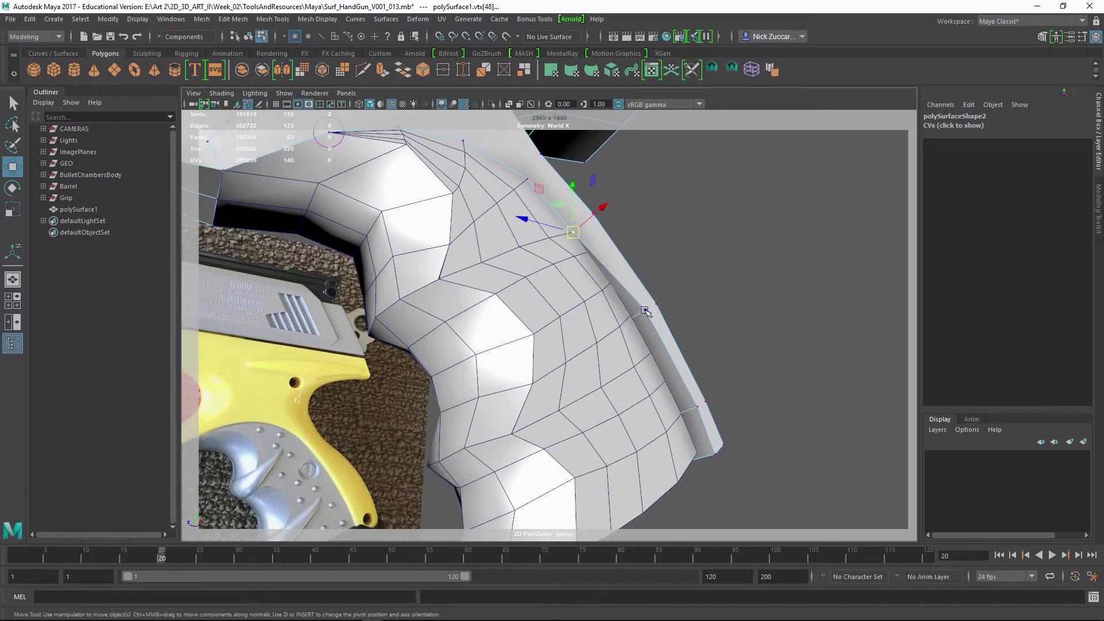
{"action": "left_click", "coordinate": [644, 310]}
{"action": "left_click_drag", "start_coordinate": [636, 315], "coordinate": [605, 286]}
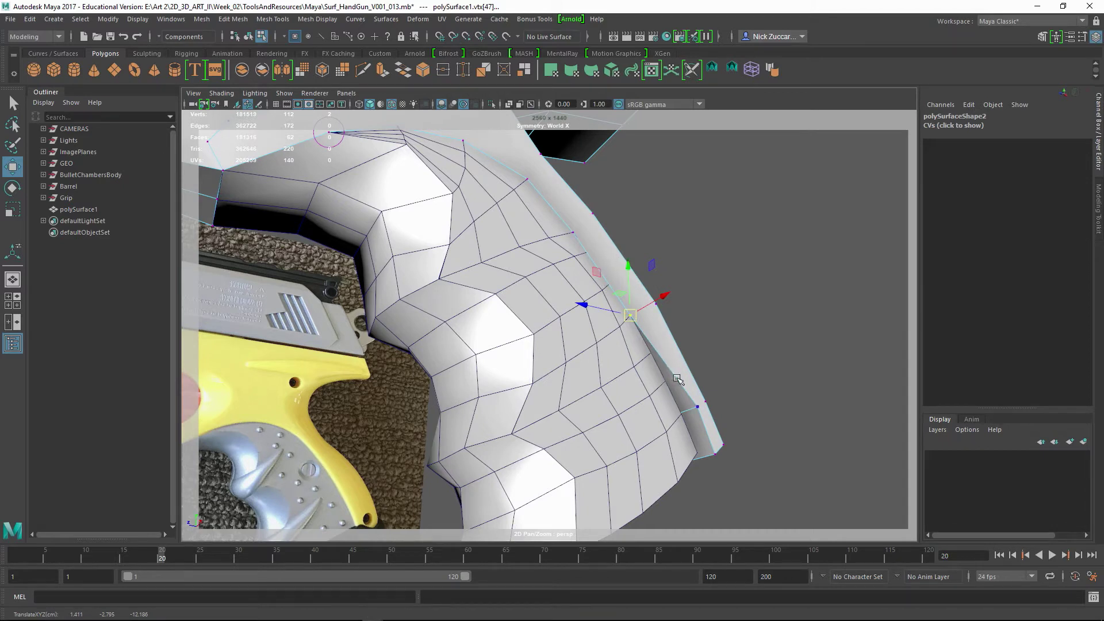
Snap the lowest two vertices of the back strap's inner edge onto the grip's lower rear edge.
{"action": "left_click", "coordinate": [697, 408]}
{"action": "key", "text": "v"}
{"action": "left_click_drag", "start_coordinate": [697, 408], "coordinate": [682, 414]}
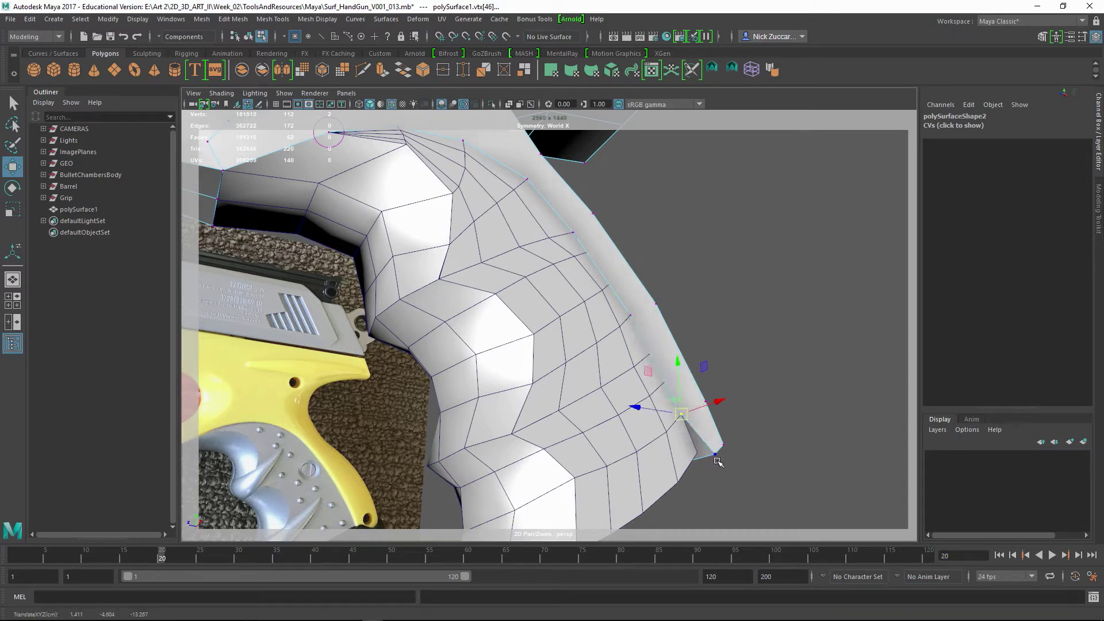
{"action": "left_click", "coordinate": [719, 459]}
{"action": "left_click_drag", "start_coordinate": [716, 454], "coordinate": [604, 372], "text": "alt"}
Reposition the two upper outer vertices of the back strap in the side view to follow the reference photo.
{"action": "left_click", "coordinate": [592, 339]}
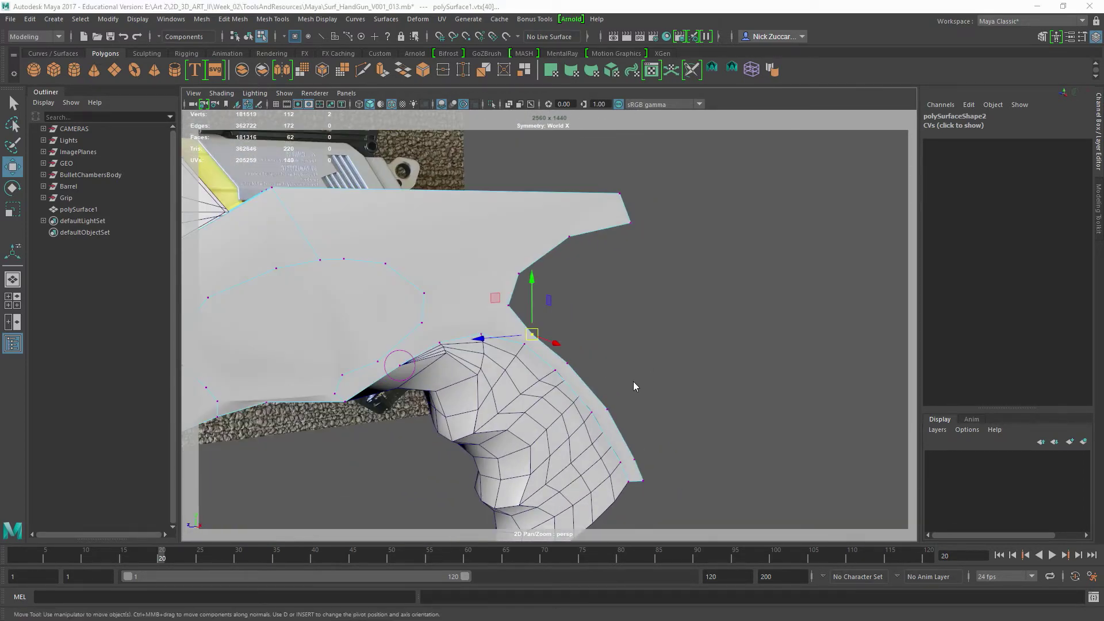
{"action": "key", "text": "space"}
{"action": "key", "text": "space"}
{"action": "middle_click_drag", "start_coordinate": [796, 375], "coordinate": [656, 328], "text": "alt"}
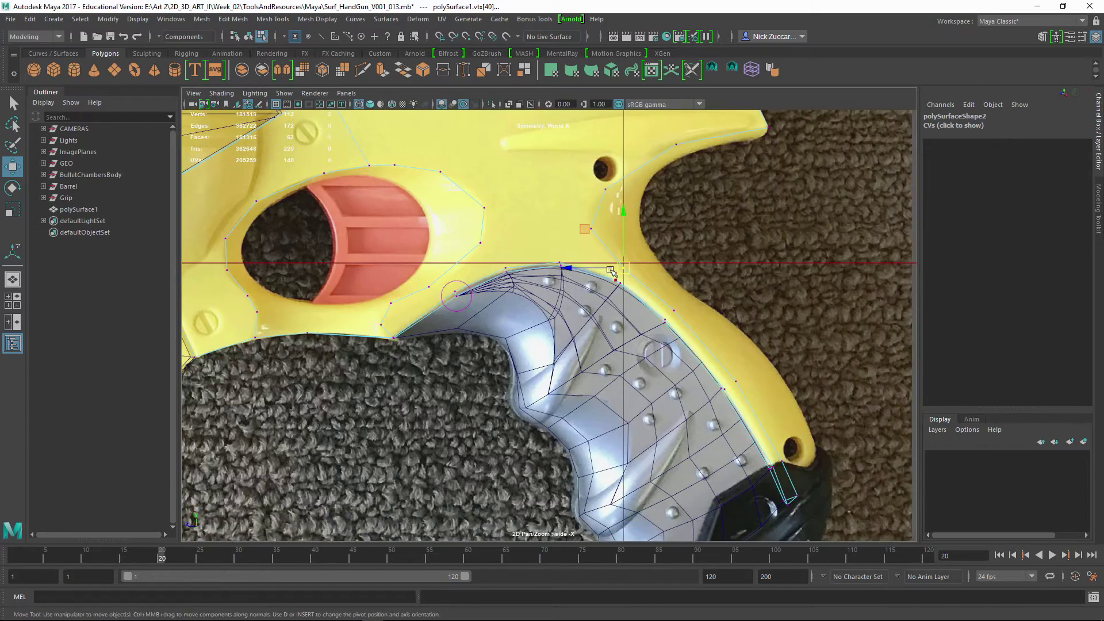
{"action": "left_click_drag", "start_coordinate": [623, 267], "coordinate": [630, 271]}
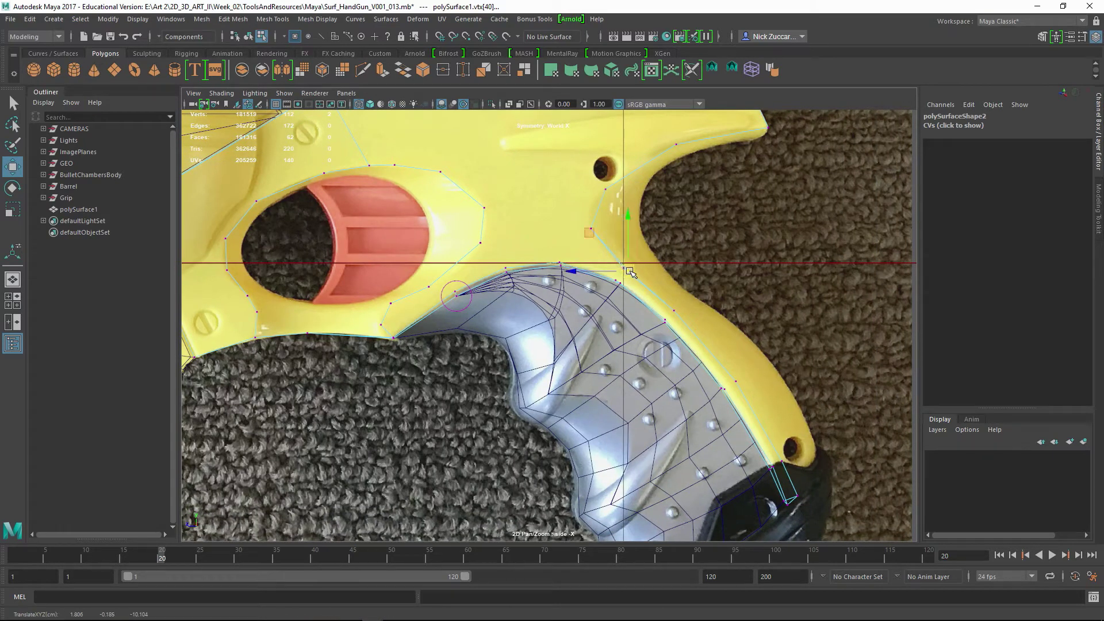
{"action": "left_click", "coordinate": [677, 311]}
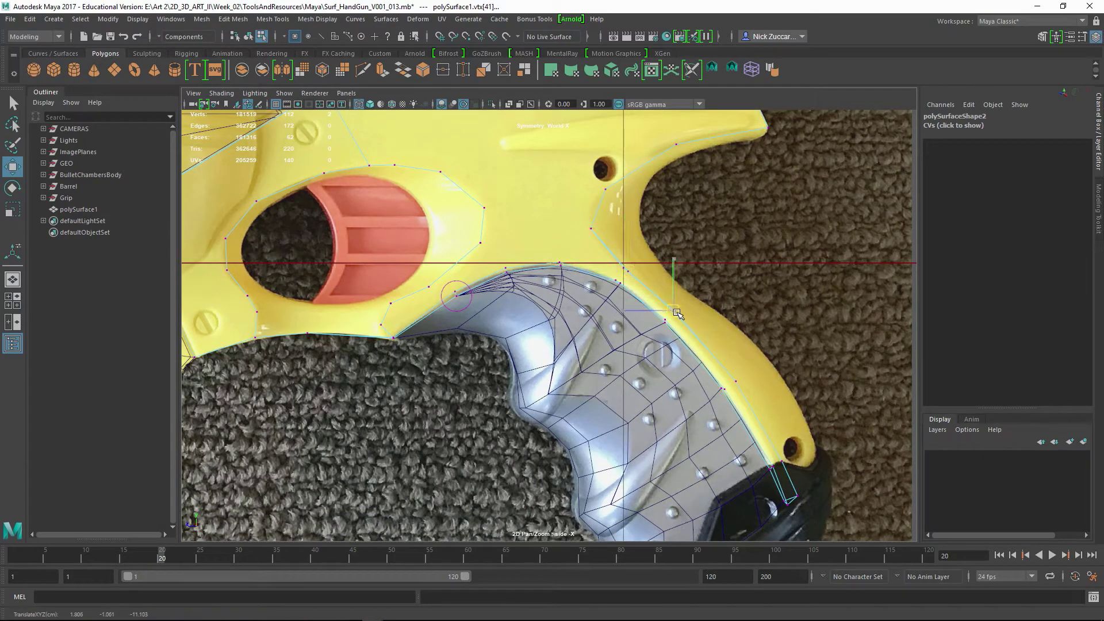
{"action": "scroll", "coordinate": [817, 442], "scroll_direction": "down", "scroll_amount": 2}
Move the two upper outer vertices of the back strap symmetrically inward along X to meet the grip's width.
{"action": "key", "text": "space"}
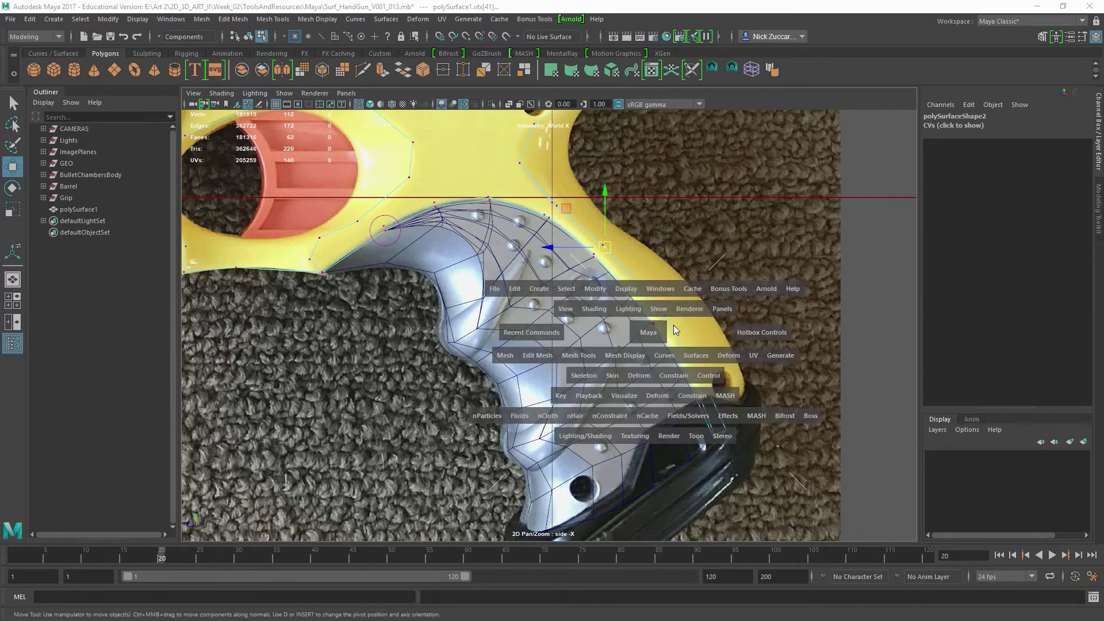
{"action": "key", "text": "space"}
{"action": "left_click_drag", "start_coordinate": [753, 264], "coordinate": [635, 309], "text": "alt"}
{"action": "left_click", "coordinate": [592, 302]}
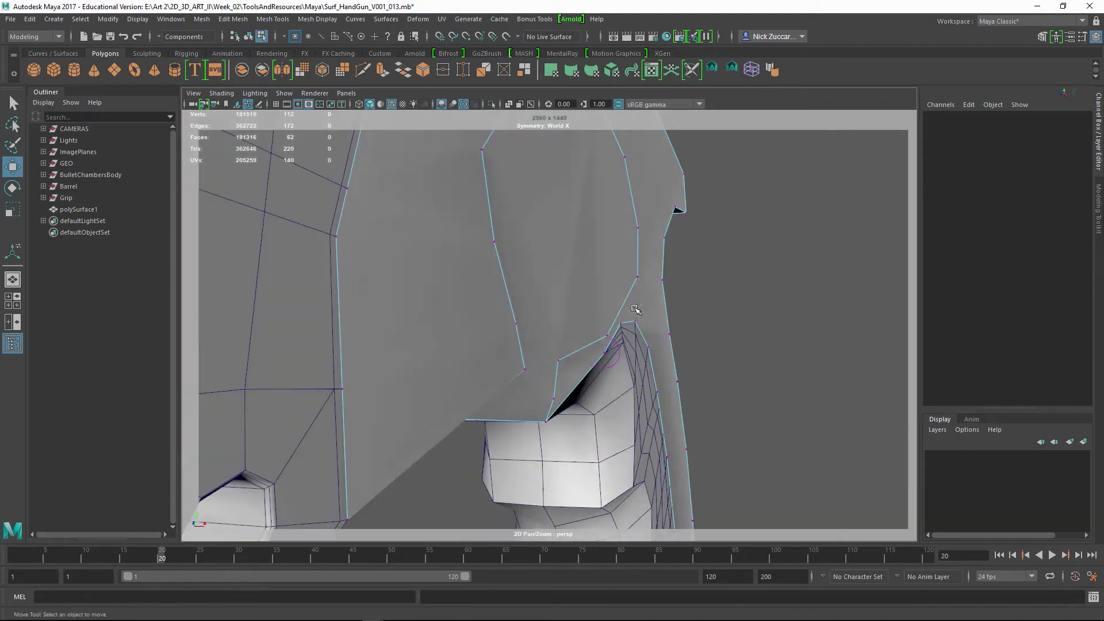
{"action": "left_click", "coordinate": [671, 337]}
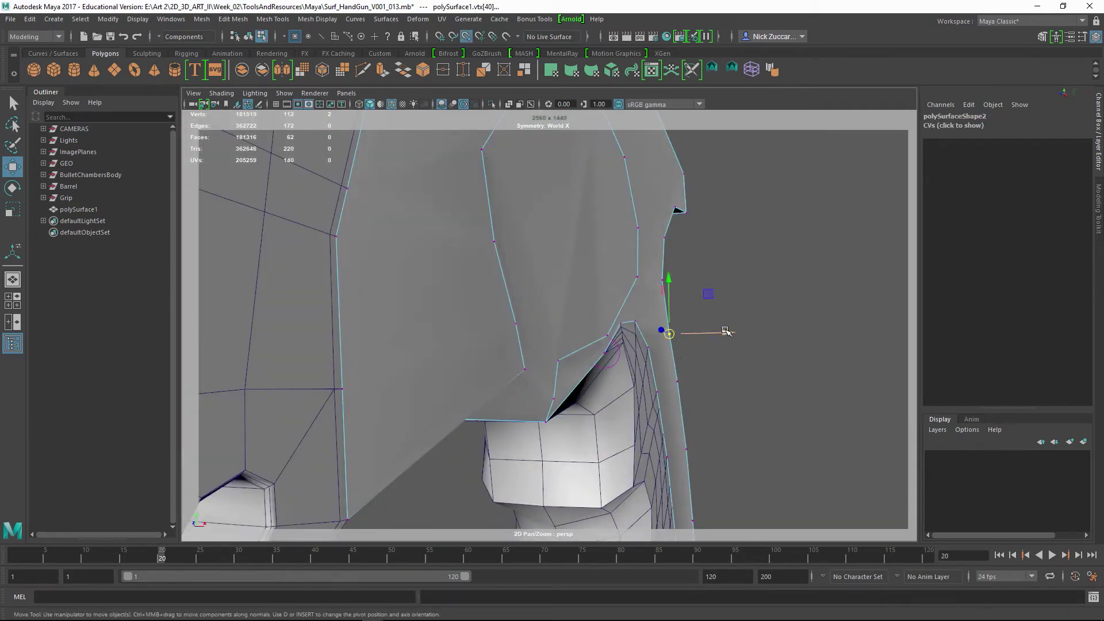
{"action": "left_click_drag", "start_coordinate": [727, 333], "coordinate": [707, 334]}
{"action": "left_click", "coordinate": [676, 382]}
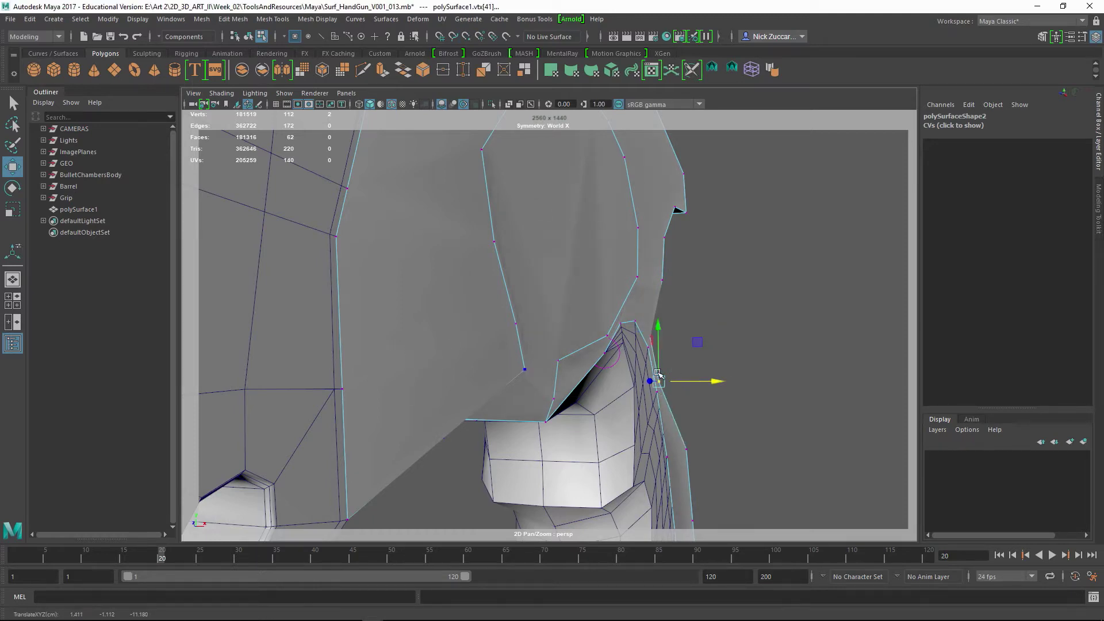
Move the remaining three outer vertices down the back strap symmetrically inward along X to line up with the grip's side.
{"action": "right_click_drag", "start_coordinate": [657, 373], "coordinate": [589, 335], "text": "alt"}
{"action": "middle_click_drag", "start_coordinate": [589, 336], "coordinate": [635, 246], "text": "alt"}
{"action": "left_click_drag", "start_coordinate": [667, 316], "coordinate": [604, 322], "text": "alt"}
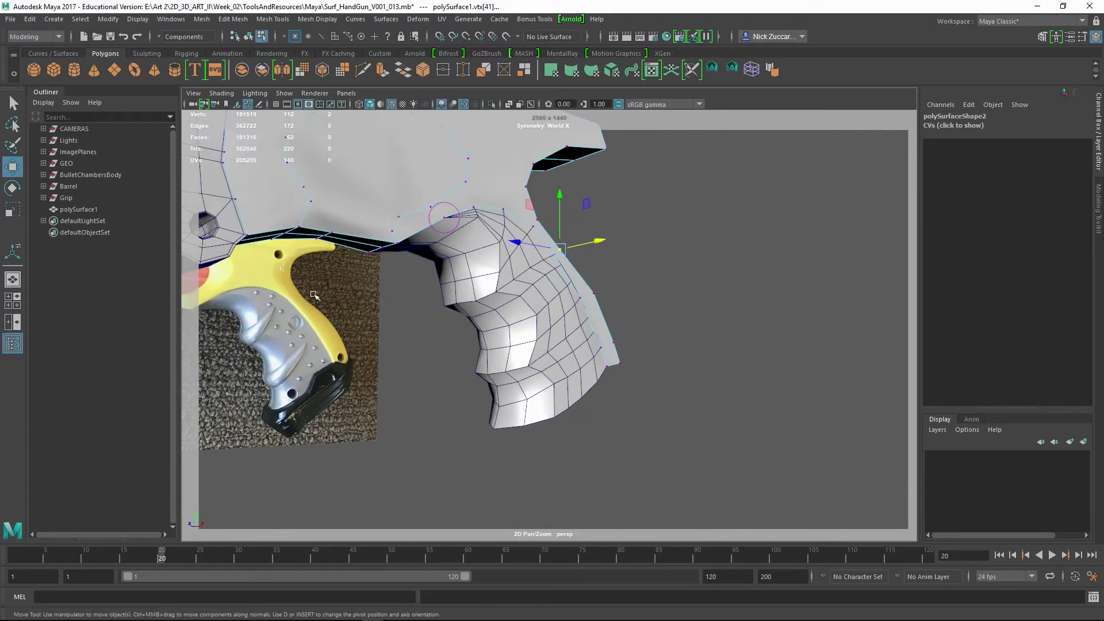
{"action": "scroll", "coordinate": [569, 295], "scroll_direction": "up", "scroll_amount": 5}
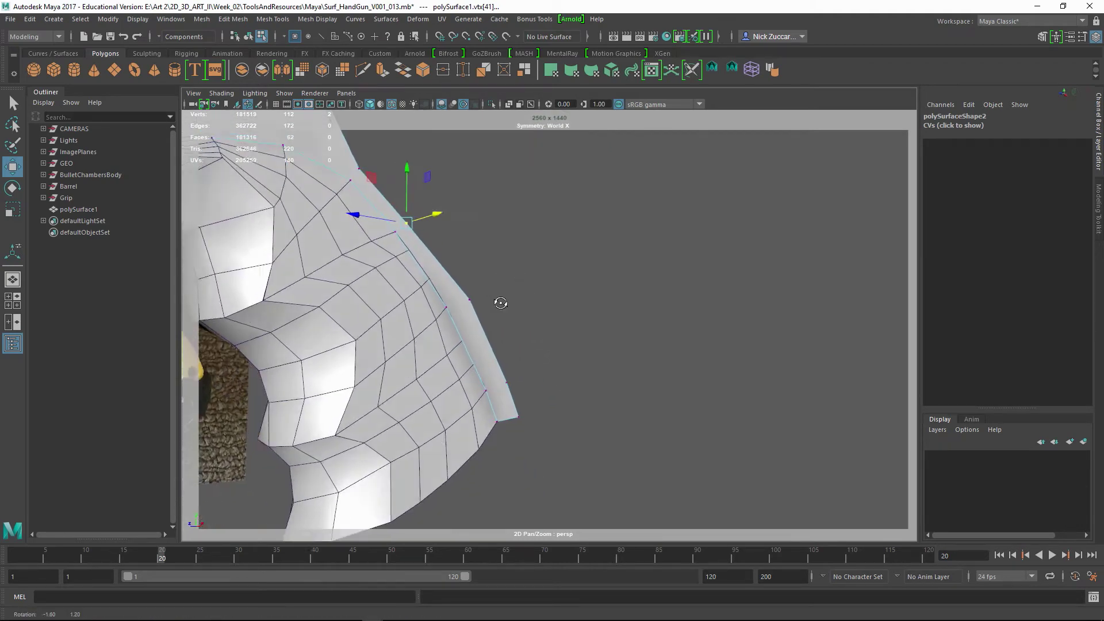
{"action": "left_click", "coordinate": [500, 313]}
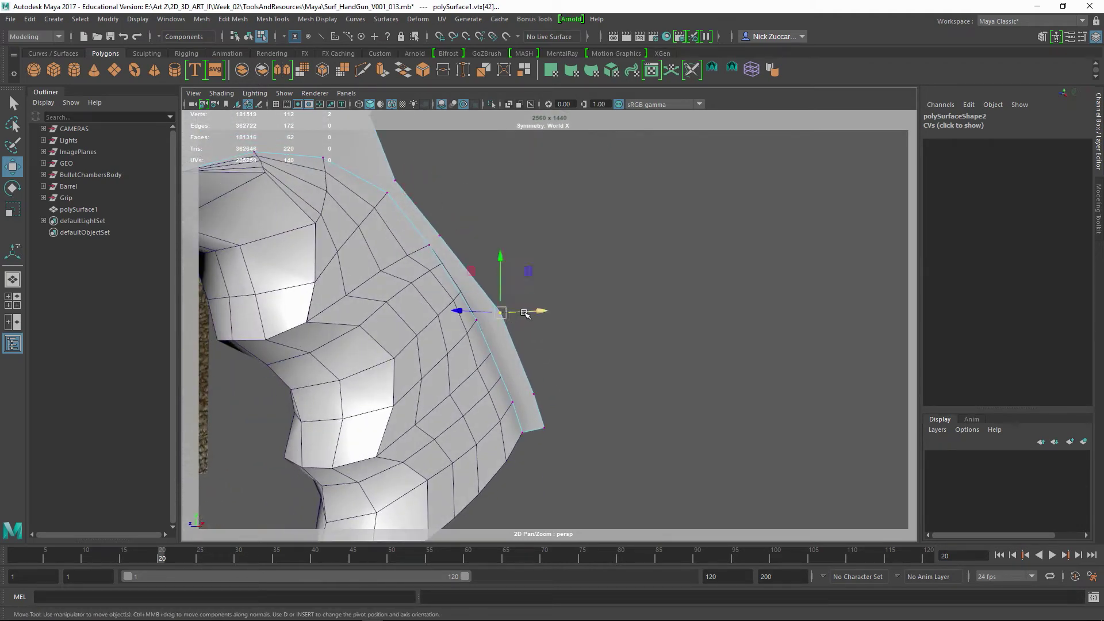
{"action": "left_click_drag", "start_coordinate": [524, 314], "coordinate": [512, 313]}
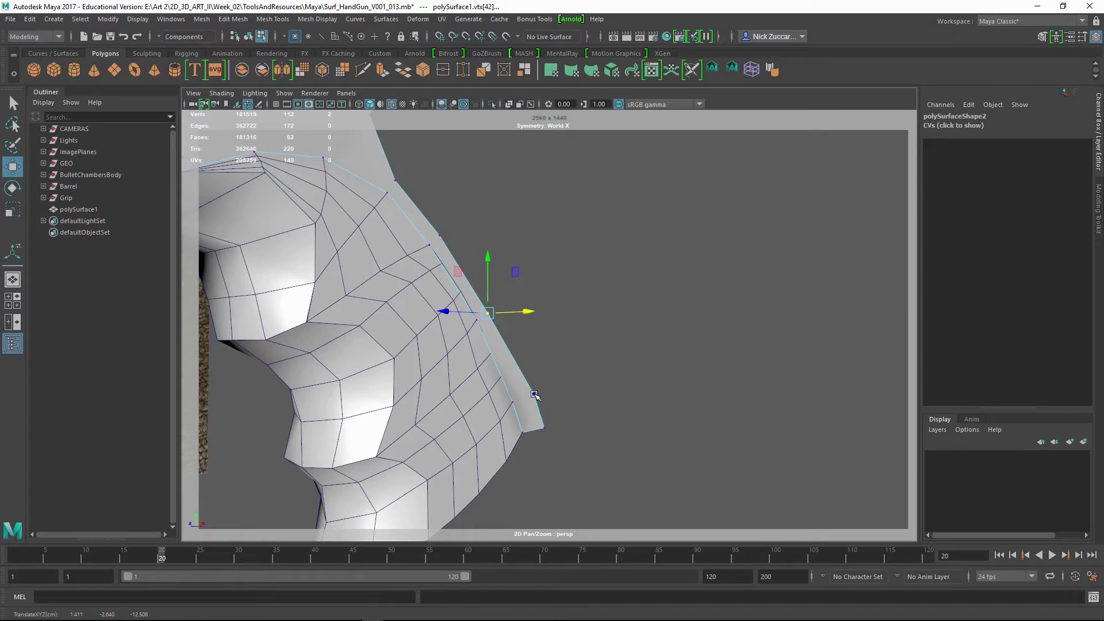
{"action": "left_click", "coordinate": [534, 395]}
{"action": "left_click_drag", "start_coordinate": [534, 394], "coordinate": [521, 394]}
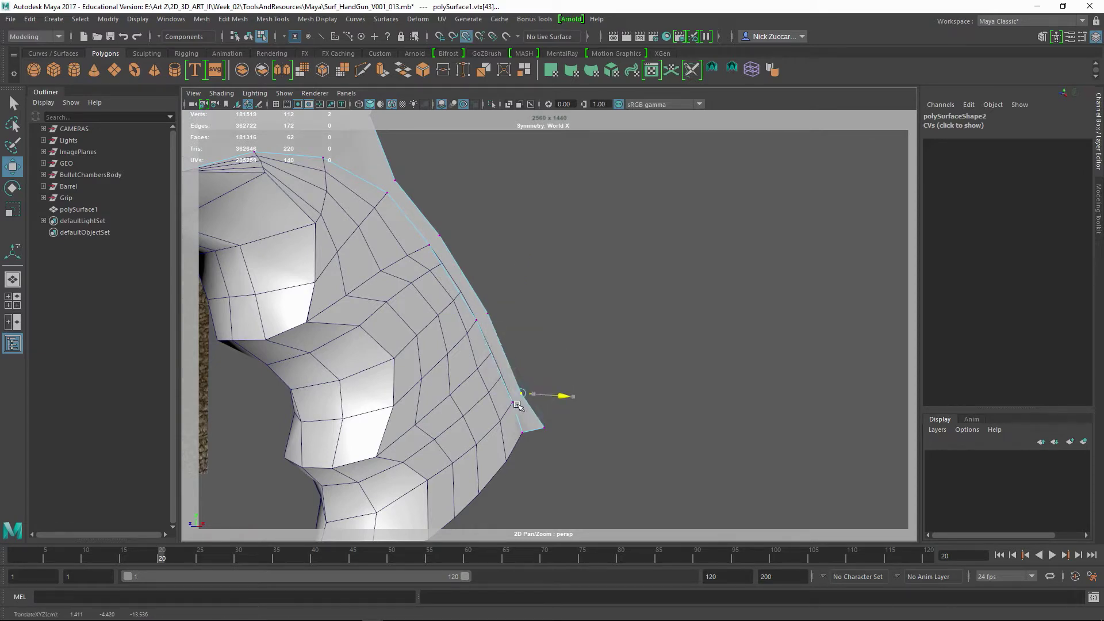
{"action": "left_click", "coordinate": [545, 429]}
{"action": "left_click_drag", "start_coordinate": [569, 434], "coordinate": [520, 352]}
Select the body's inner faces hidden behind the grip from below and delete them.
{"action": "key", "text": "F11"}
{"action": "left_click", "coordinate": [508, 320], "text": "shift"}
{"action": "left_click", "coordinate": [469, 305], "text": "shift"}
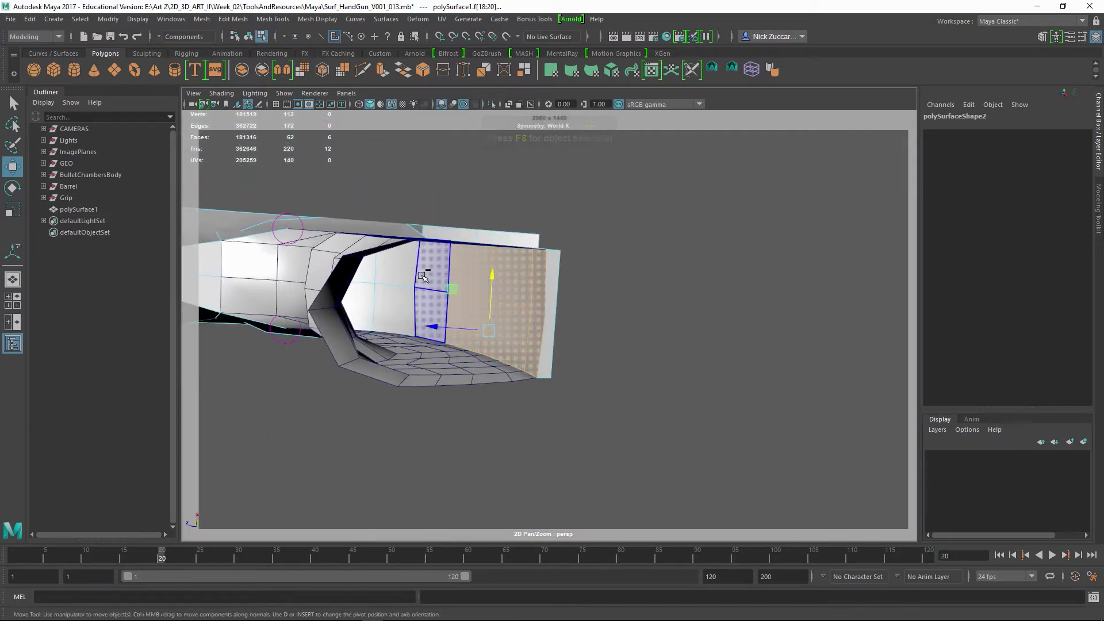
{"action": "left_click", "coordinate": [423, 276], "text": "shift"}
{"action": "left_click_drag", "start_coordinate": [423, 276], "coordinate": [460, 391], "text": "alt"}
{"action": "left_click_drag", "start_coordinate": [464, 431], "coordinate": [465, 368], "text": "alt"}
{"action": "left_click_drag", "start_coordinate": [448, 419], "coordinate": [544, 439], "text": "alt"}
{"action": "key", "text": "Delete"}
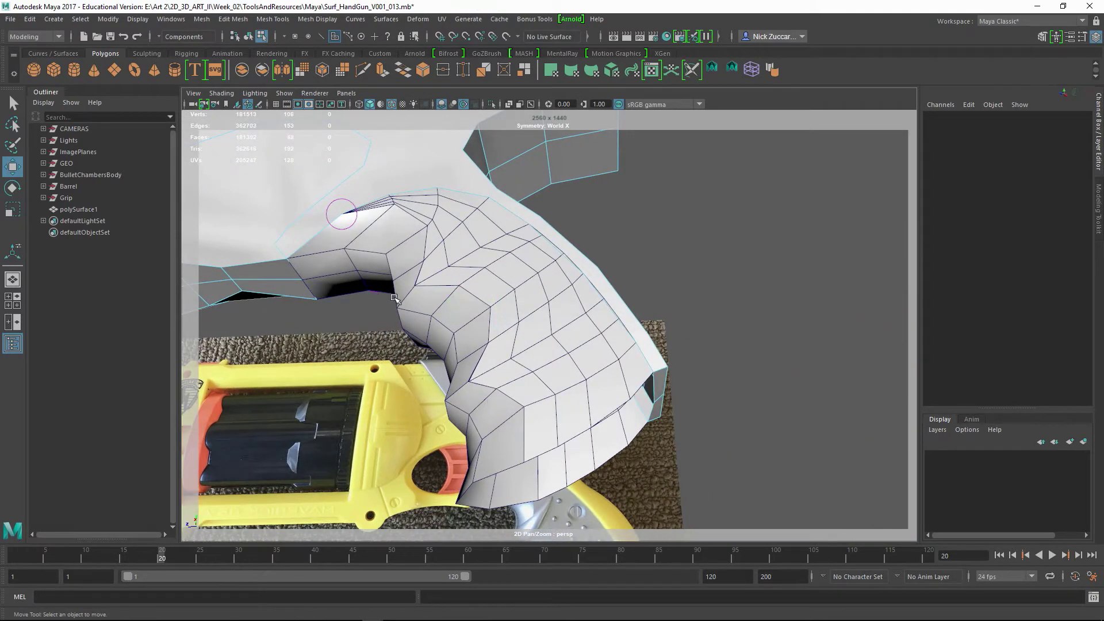
Delete the two remaining underside faces where the trigger guard meets the front of the grip, using wireframe display, and return to shaded display.
{"action": "key", "text": "4"}
{"action": "left_click_drag", "start_coordinate": [417, 321], "coordinate": [413, 295], "text": "alt"}
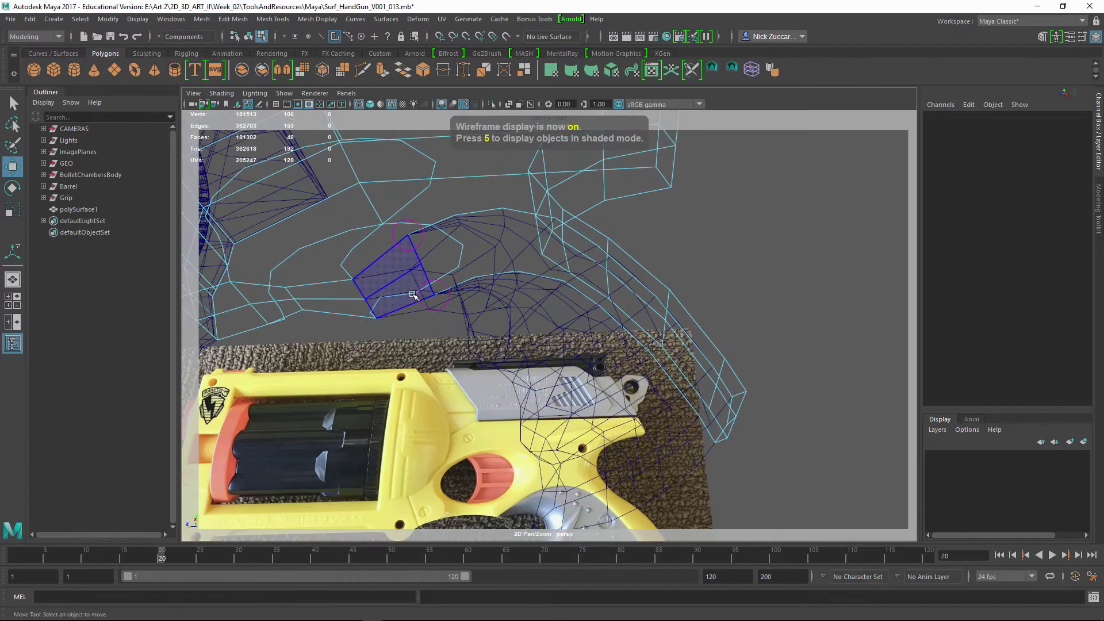
{"action": "key", "text": "F11"}
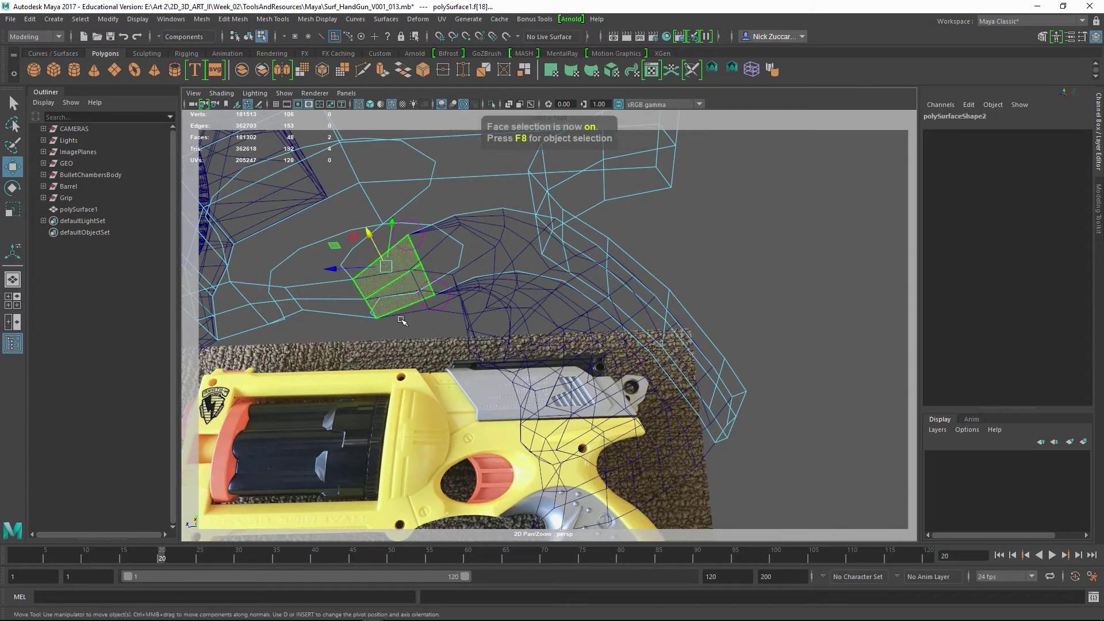
{"action": "key", "text": "Delete"}
{"action": "mouse_move", "coordinate": [487, 297]}
{"action": "left_mouse_down", "text": "alt"}
{"action": "mouse_move", "coordinate": [486, 309]}
{"action": "mouse_move", "coordinate": [484, 286]}
{"action": "mouse_move", "coordinate": [486, 298]}
{"action": "mouse_move", "coordinate": [607, 300]}
{"action": "left_mouse_up", "text": "alt"}
{"action": "key", "text": "5"}
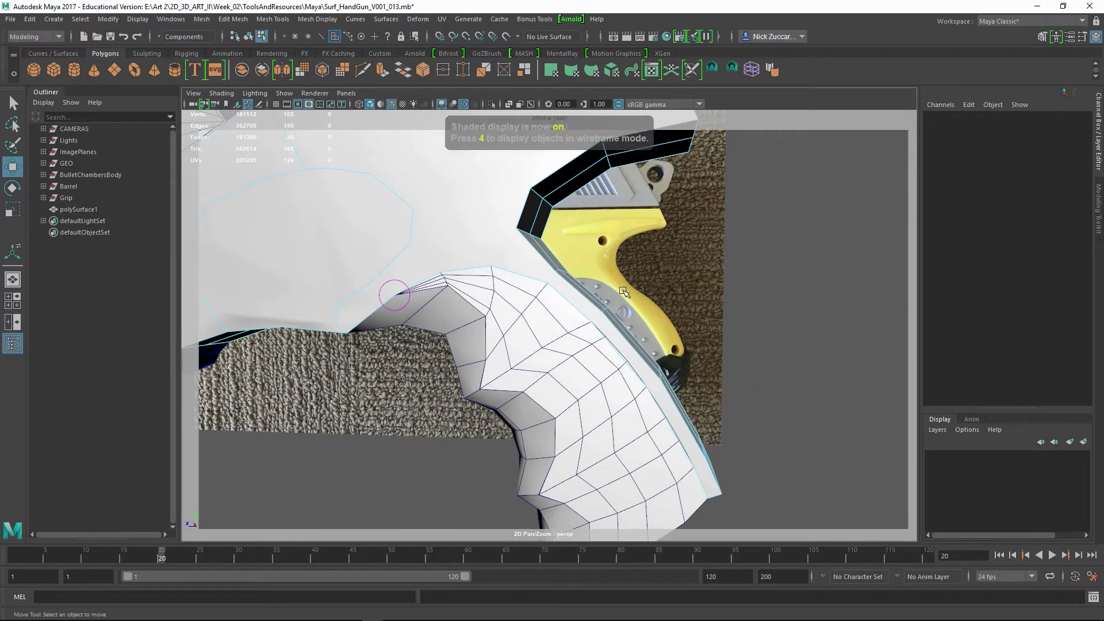
Delete the two leftover faces at the lower end of the back strap behind the grip.
{"action": "left_click_drag", "start_coordinate": [755, 329], "coordinate": [534, 353], "text": "alt"}
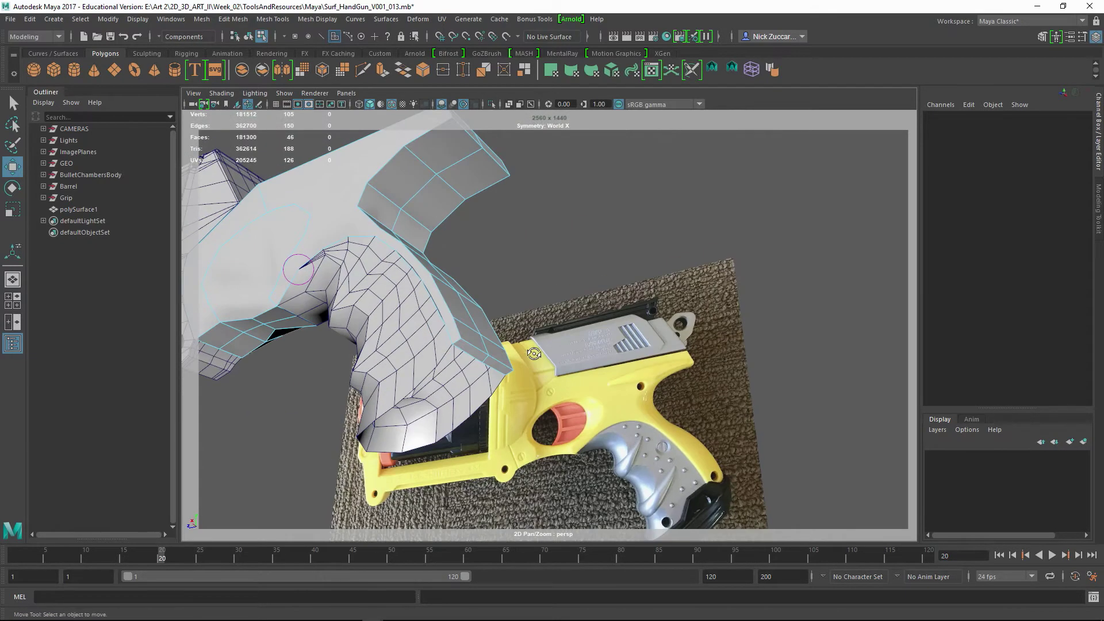
{"action": "left_click", "coordinate": [477, 355]}
{"action": "key", "text": "Delete"}
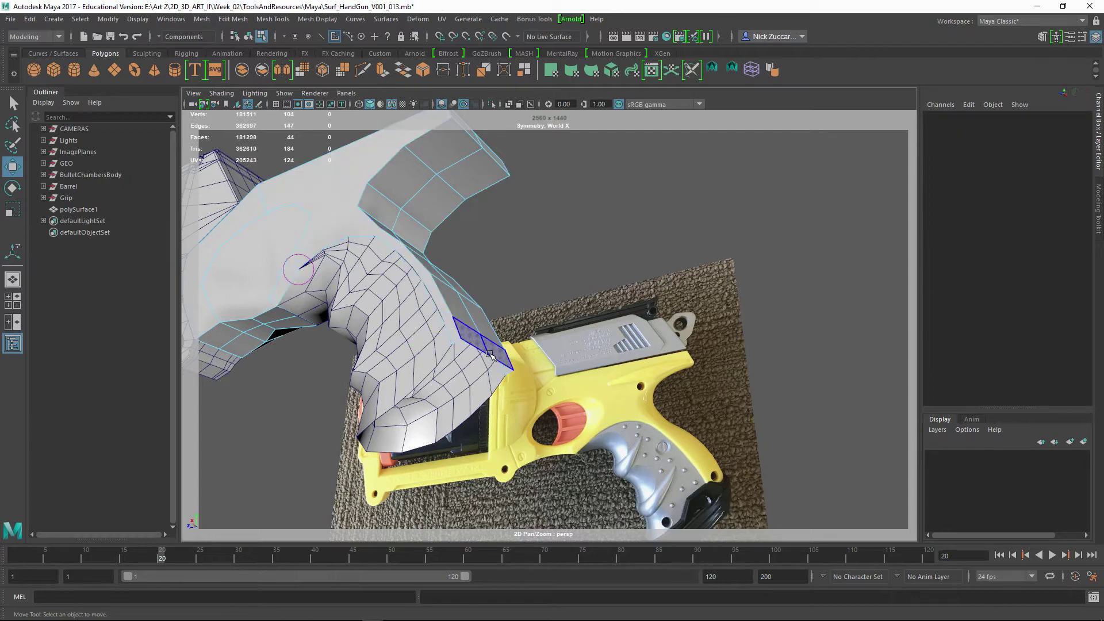
Select the centre-line vertices down the back strap and move them rearward in the side view toward the reference contour.
{"action": "key", "text": "F9"}
{"action": "left_click", "coordinate": [490, 356]}
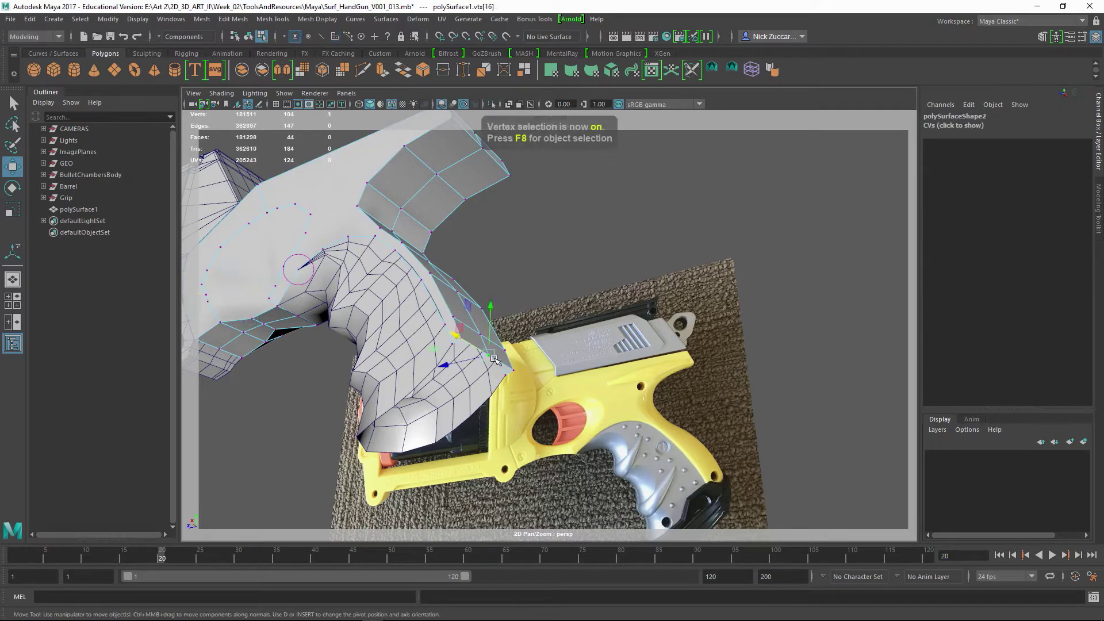
{"action": "left_click_drag", "start_coordinate": [491, 356], "coordinate": [527, 343], "text": "alt"}
{"action": "left_click", "coordinate": [375, 198]}
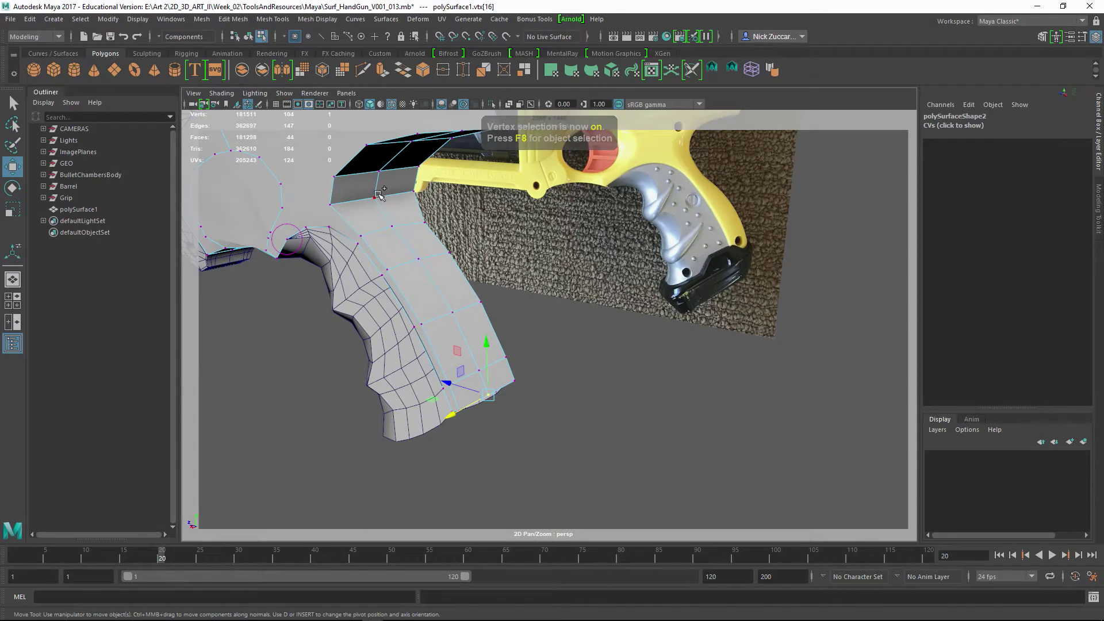
{"action": "left_click", "coordinate": [393, 226], "text": "shift"}
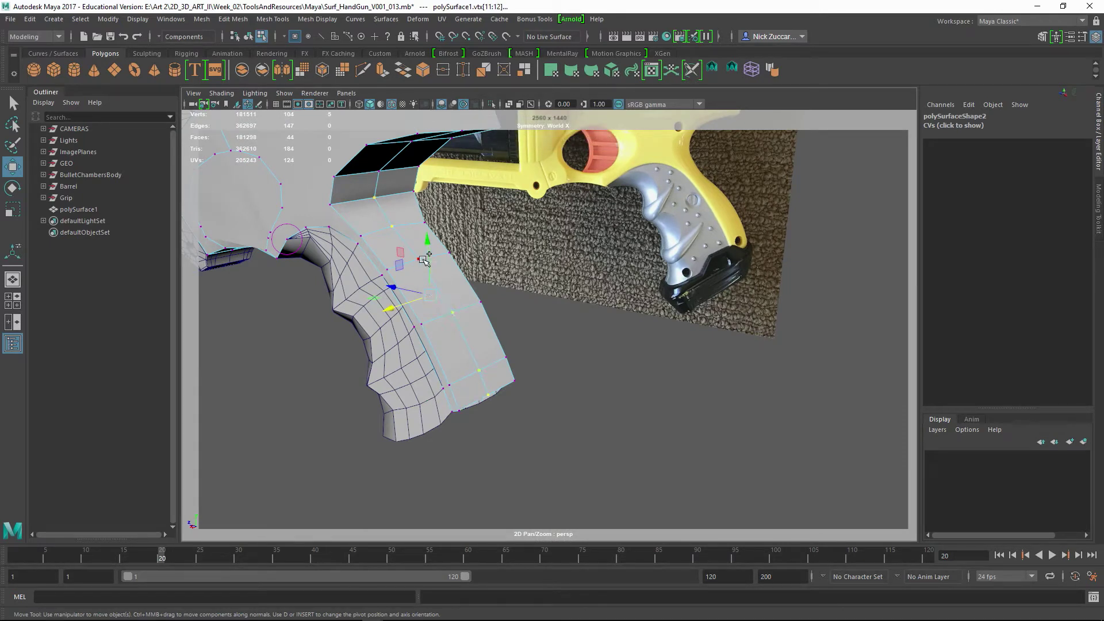
{"action": "left_click", "coordinate": [421, 258], "text": "shift"}
{"action": "key", "text": "space"}
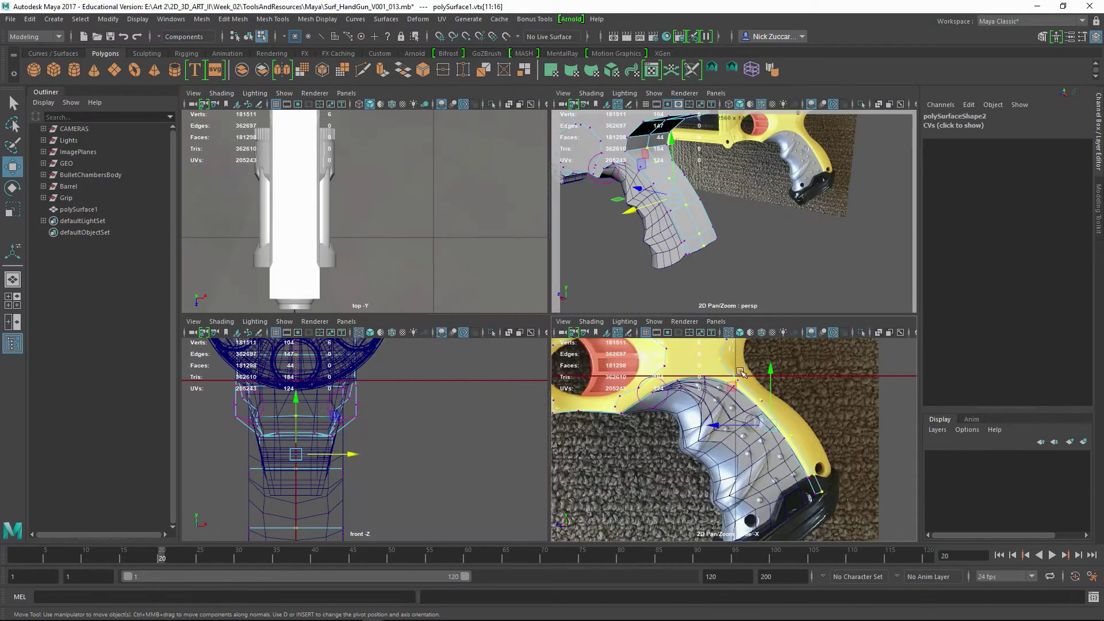
{"action": "key", "text": "space"}
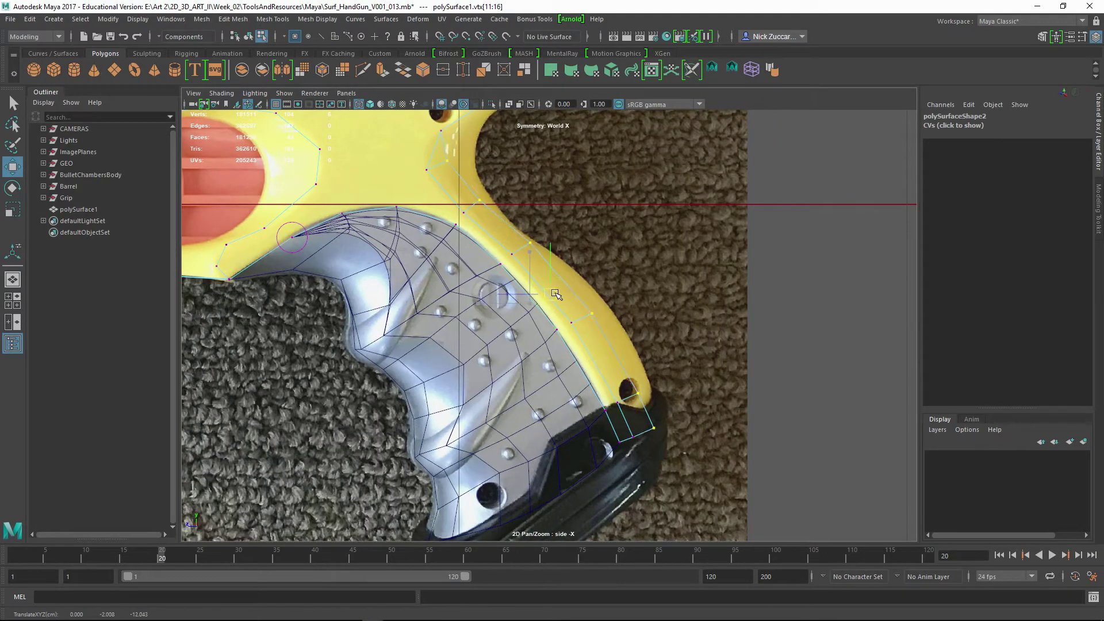
{"action": "left_click_drag", "start_coordinate": [555, 294], "coordinate": [607, 304]}
Fit the lower centre-line vertices and the bottom edge of the back strap individually to the reference outline in the side view.
{"action": "left_click", "coordinate": [627, 270]}
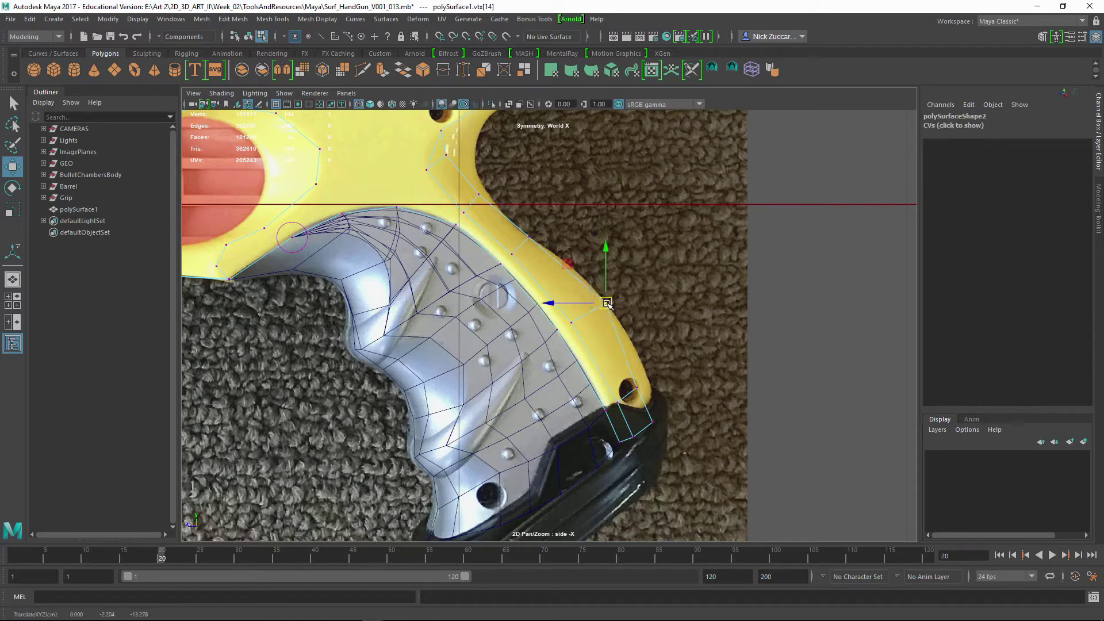
{"action": "left_click", "coordinate": [637, 389]}
{"action": "left_click_drag", "start_coordinate": [636, 390], "coordinate": [649, 378]}
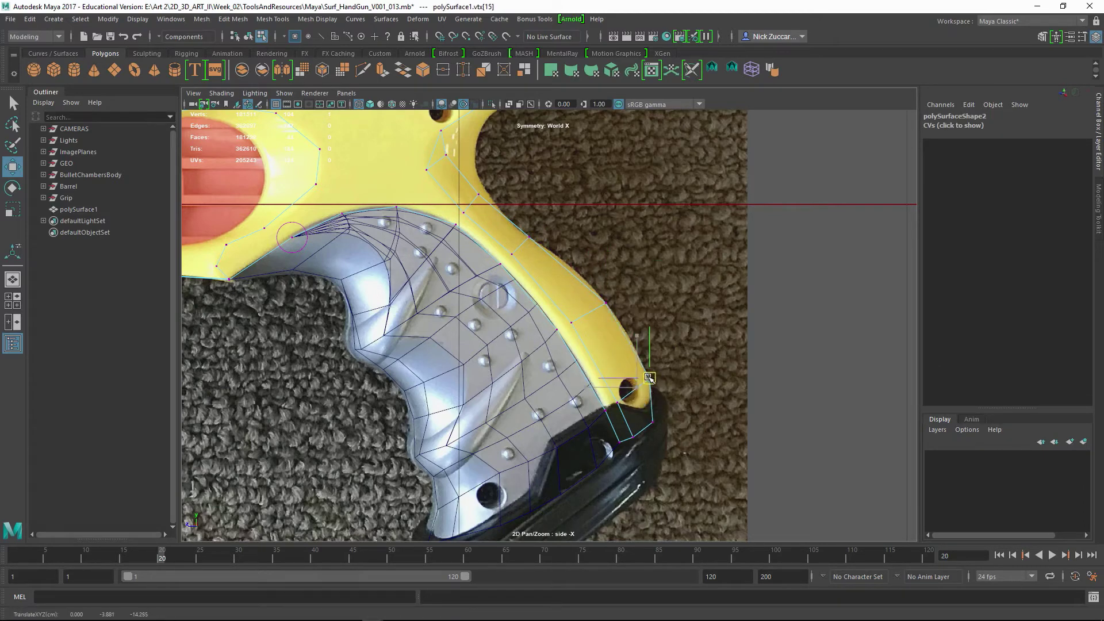
{"action": "left_click", "coordinate": [652, 420]}
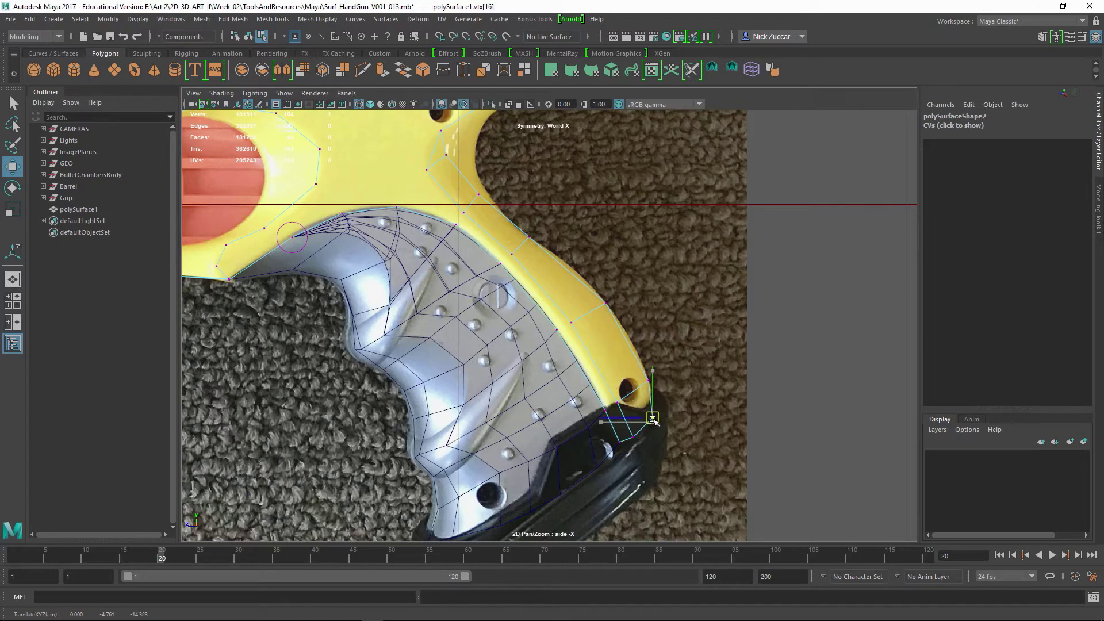
{"action": "left_click", "coordinate": [634, 435]}
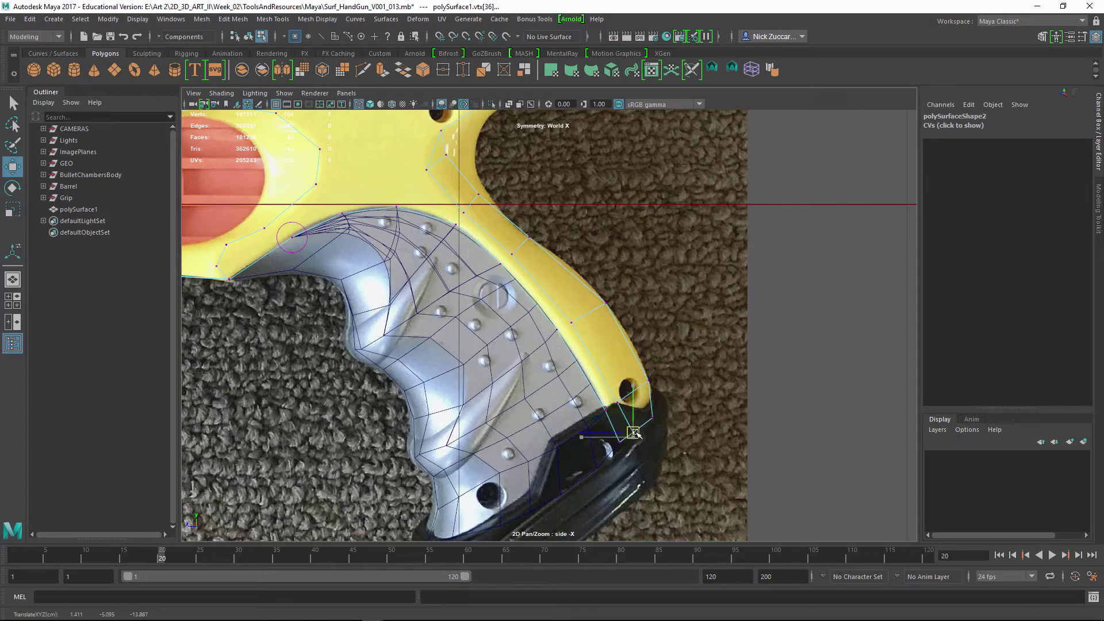
Move the two centre-line vertices at the narrow neck above the back strap to the reference contour in the side view.
{"action": "left_click", "coordinate": [653, 417]}
{"action": "middle_click_drag", "start_coordinate": [655, 418], "coordinate": [638, 337], "text": "alt"}
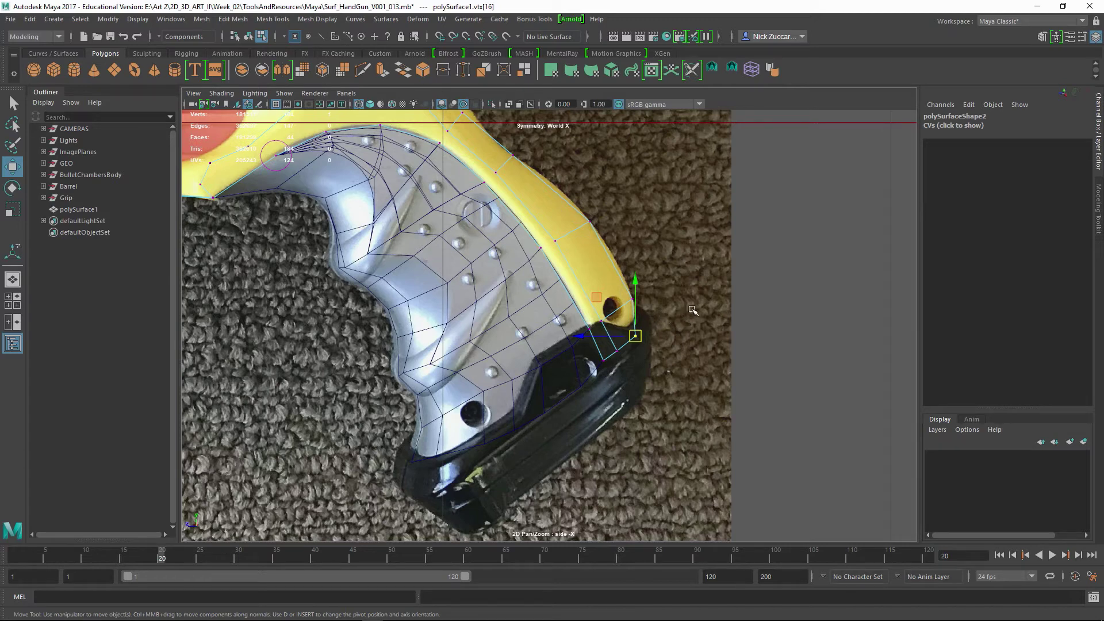
{"action": "middle_click_drag", "start_coordinate": [637, 233], "coordinate": [639, 327], "text": "alt"}
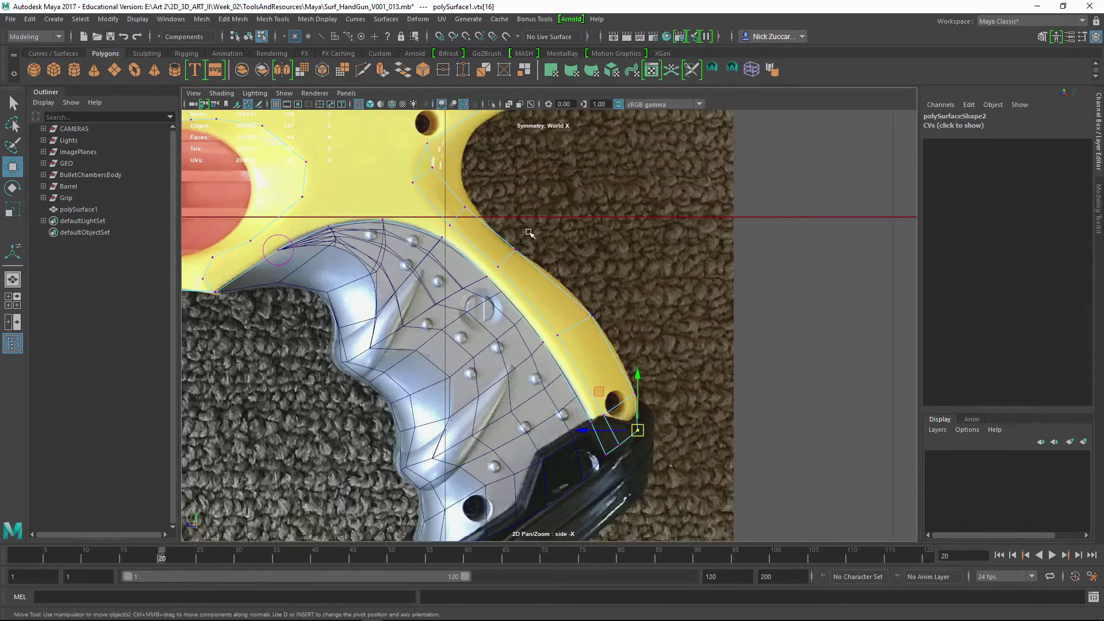
{"action": "middle_click_drag", "start_coordinate": [528, 180], "coordinate": [517, 259], "text": "alt"}
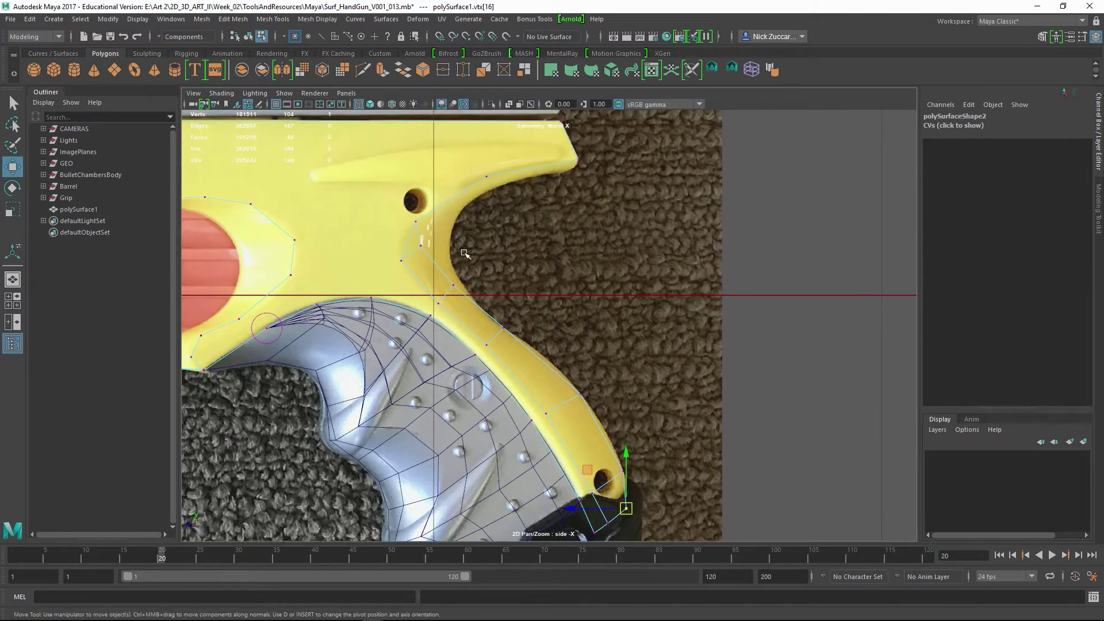
{"action": "left_click", "coordinate": [422, 246]}
{"action": "left_click_drag", "start_coordinate": [422, 246], "coordinate": [450, 251]}
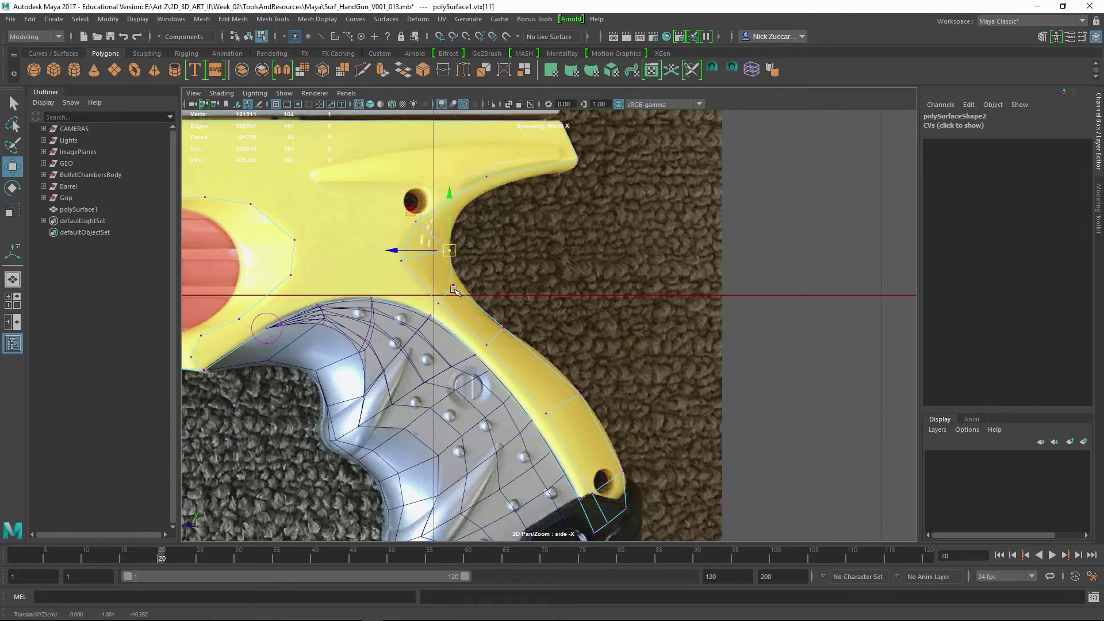
{"action": "left_click", "coordinate": [454, 289]}
{"action": "middle_click_drag", "start_coordinate": [453, 289], "coordinate": [462, 288]}
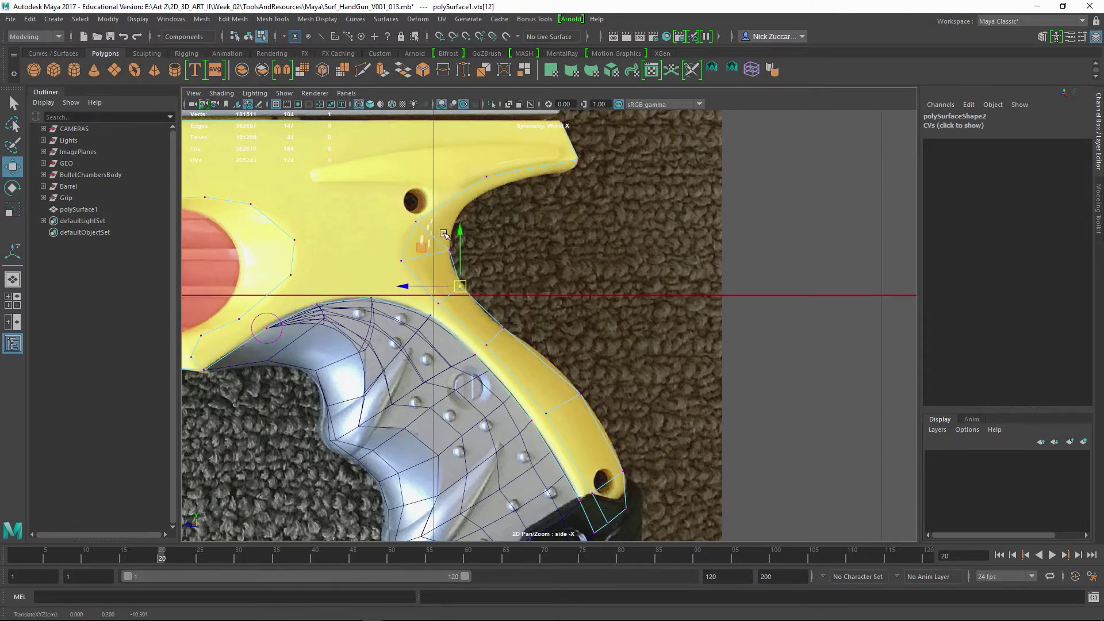
Select the two centre-line vertices beneath the rear overhang in the perspective view and move them together in the vertical lengthwise plane.
{"action": "key", "text": "space"}
{"action": "key", "text": "space"}
{"action": "middle_click_drag", "start_coordinate": [722, 169], "coordinate": [655, 304], "text": "alt"}
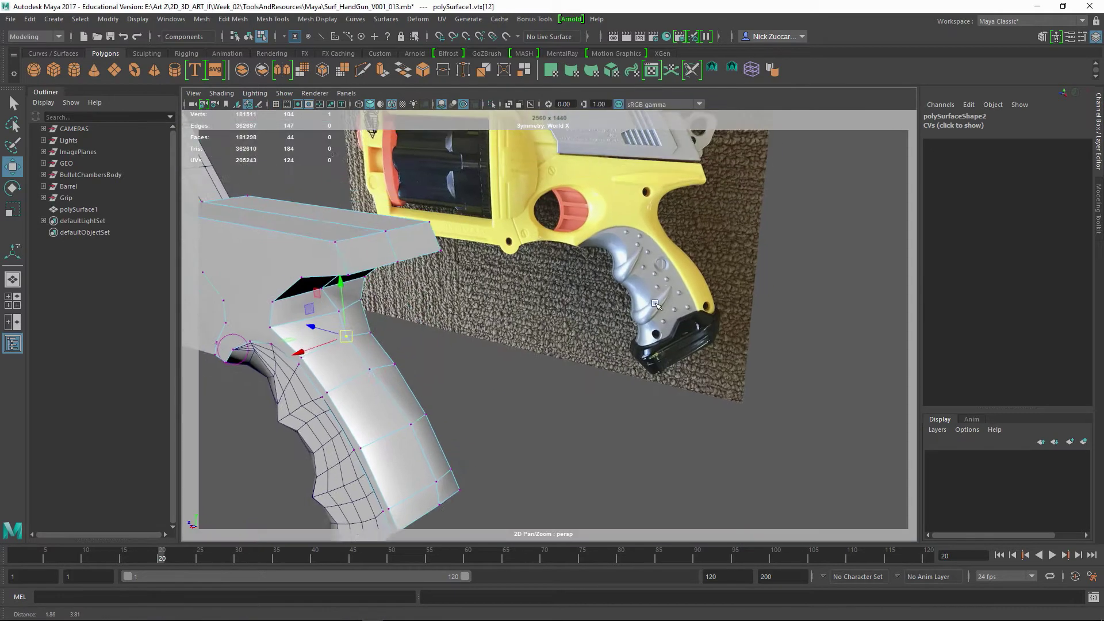
{"action": "left_click_drag", "start_coordinate": [655, 304], "coordinate": [479, 342], "text": "alt"}
{"action": "left_click", "coordinate": [313, 298]}
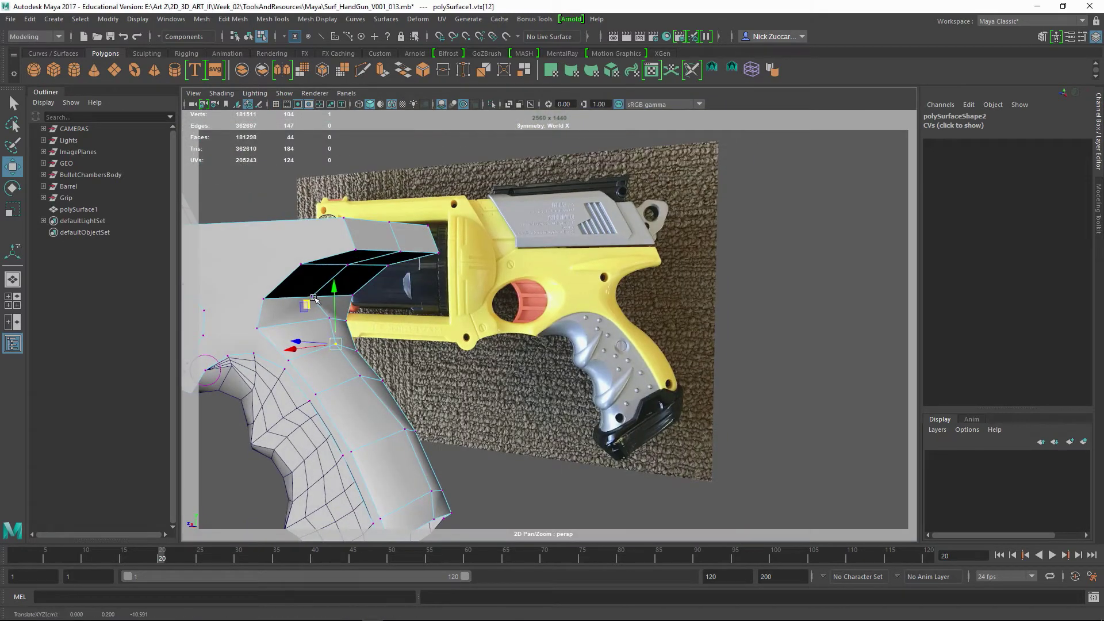
{"action": "left_click_drag", "start_coordinate": [329, 295], "coordinate": [326, 264], "text": "alt"}
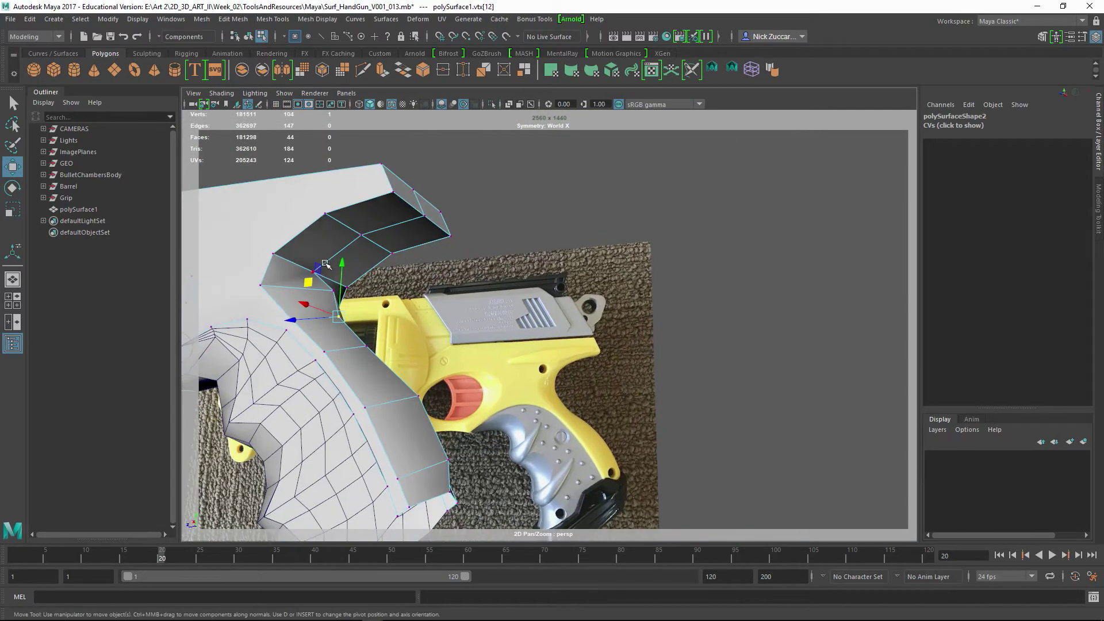
{"action": "left_click", "coordinate": [362, 234]}
{"action": "left_click", "coordinate": [313, 271], "text": "shift"}
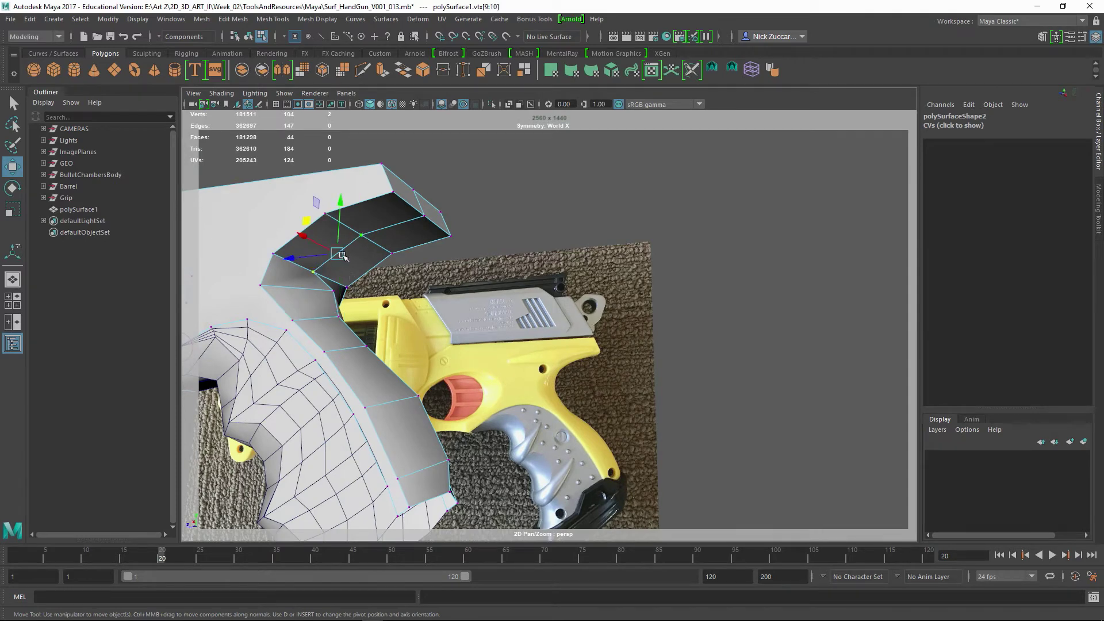
{"action": "left_click_drag", "start_coordinate": [366, 225], "coordinate": [389, 237], "text": "alt"}
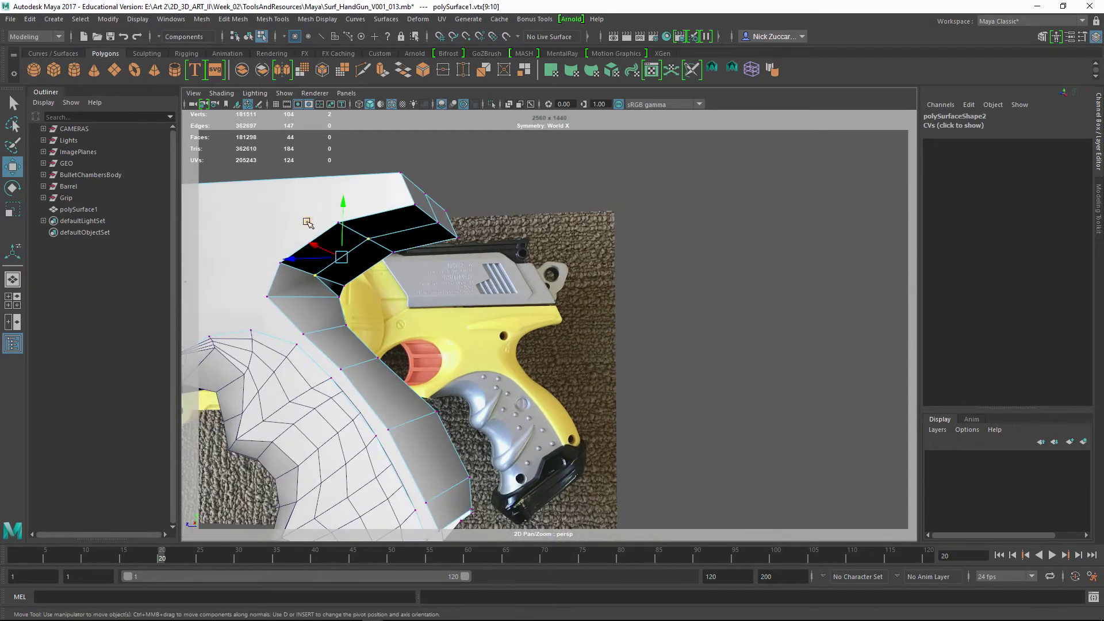
{"action": "left_click_drag", "start_coordinate": [306, 221], "coordinate": [324, 228]}
Fit the two centre-line vertices beneath the rear overhang individually to the reference curve in the side view.
{"action": "key", "text": "space"}
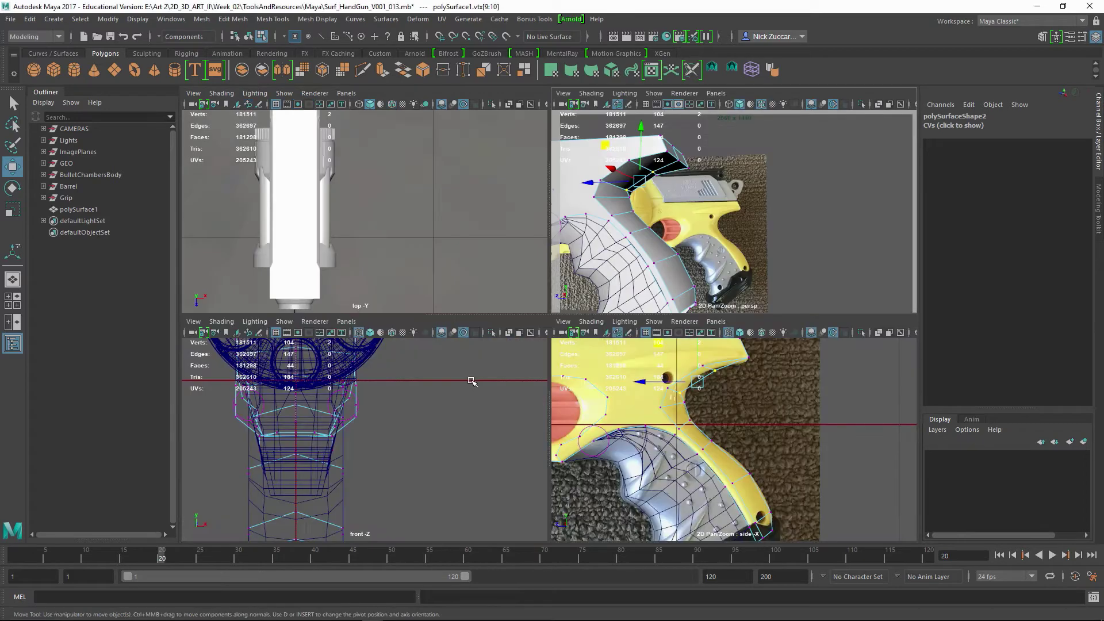
{"action": "key", "text": "space"}
{"action": "key", "text": "space"}
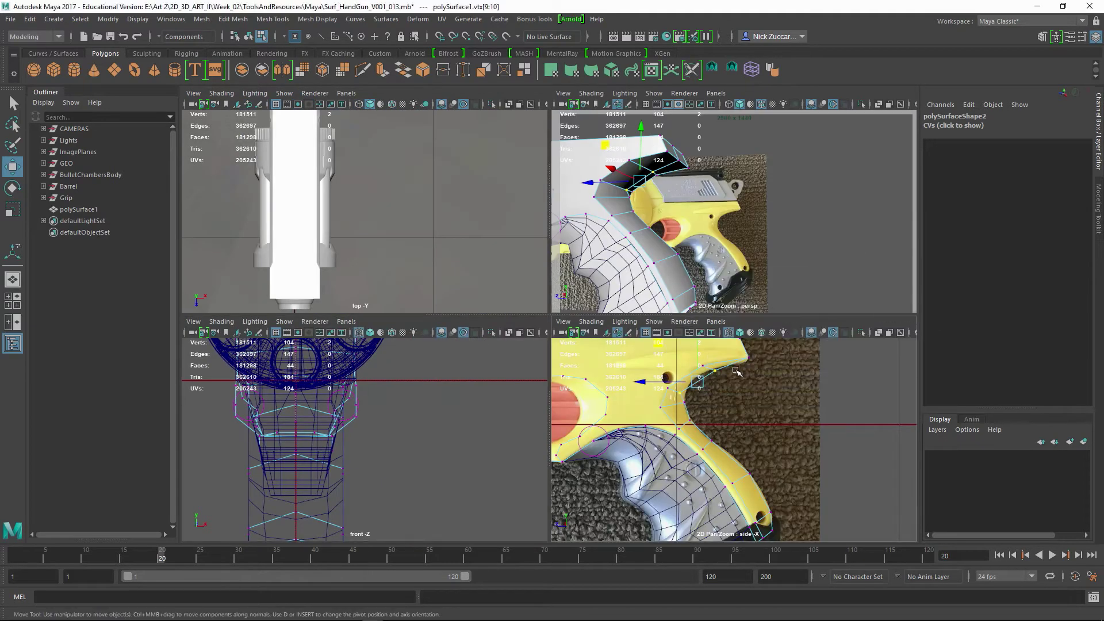
{"action": "key", "text": "space"}
{"action": "scroll", "coordinate": [587, 309], "scroll_direction": "down", "scroll_amount": 2}
{"action": "left_click", "coordinate": [421, 272]}
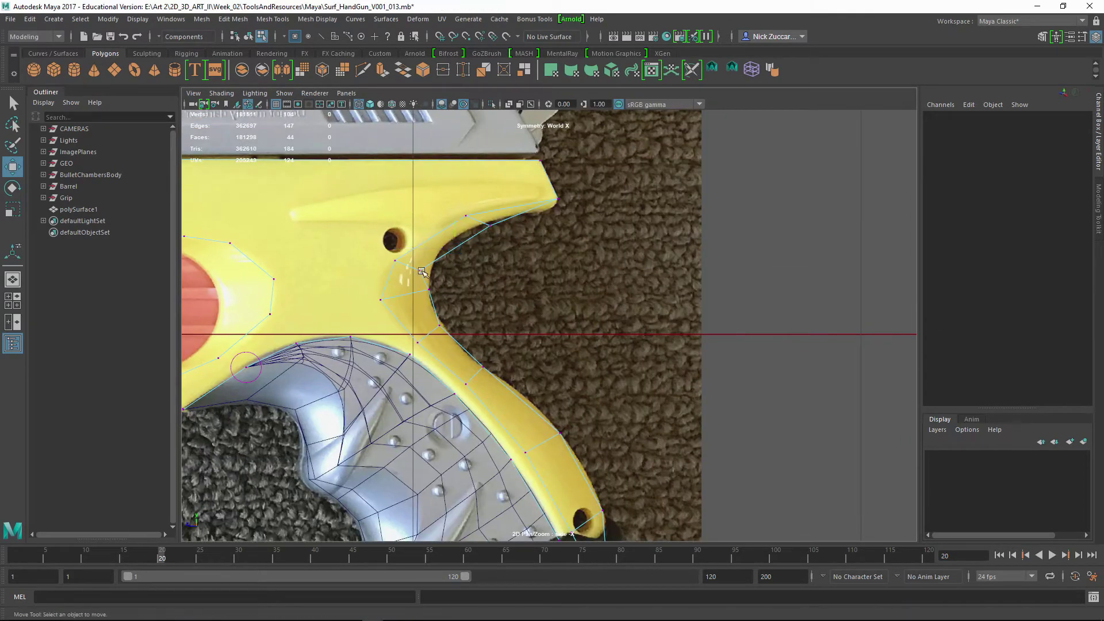
{"action": "left_click_drag", "start_coordinate": [435, 280], "coordinate": [437, 262]}
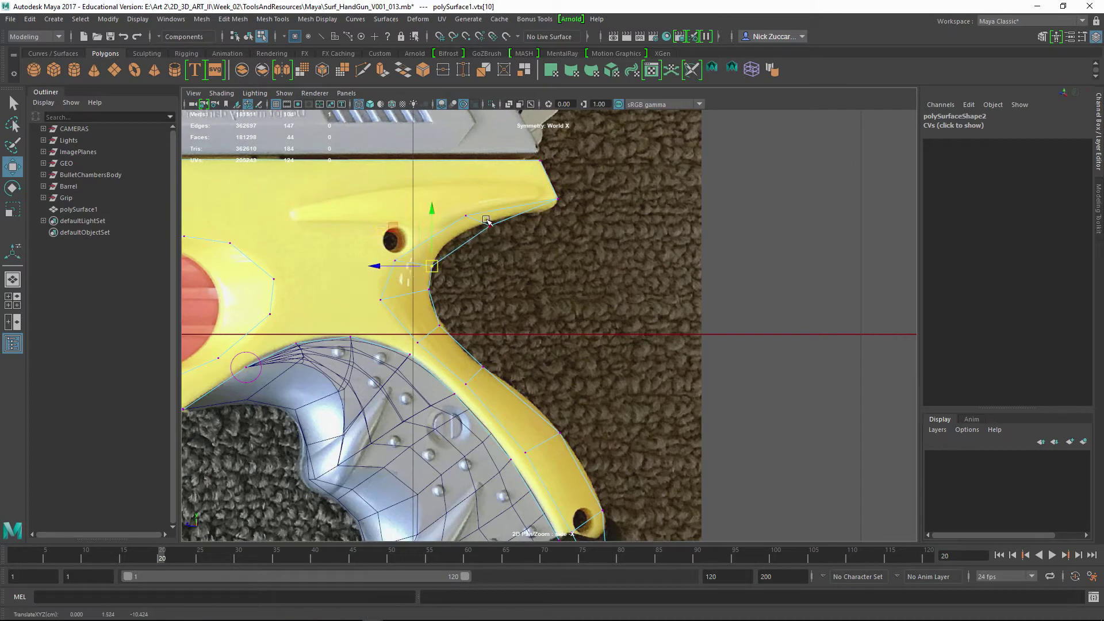
{"action": "left_click", "coordinate": [490, 225]}
{"action": "left_click_drag", "start_coordinate": [489, 224], "coordinate": [472, 225]}
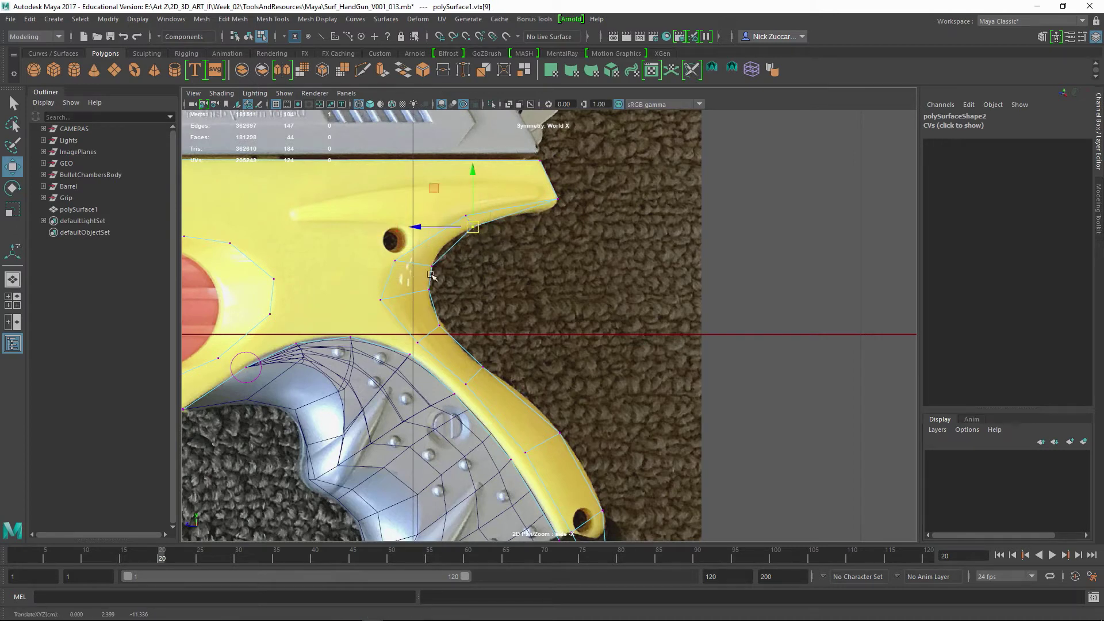
Shift the mirrored side vertices at the inner bend below the rear screw hole to follow the reference crease.
{"action": "left_click", "coordinate": [476, 275]}
{"action": "left_click_drag", "start_coordinate": [390, 252], "coordinate": [410, 243]}
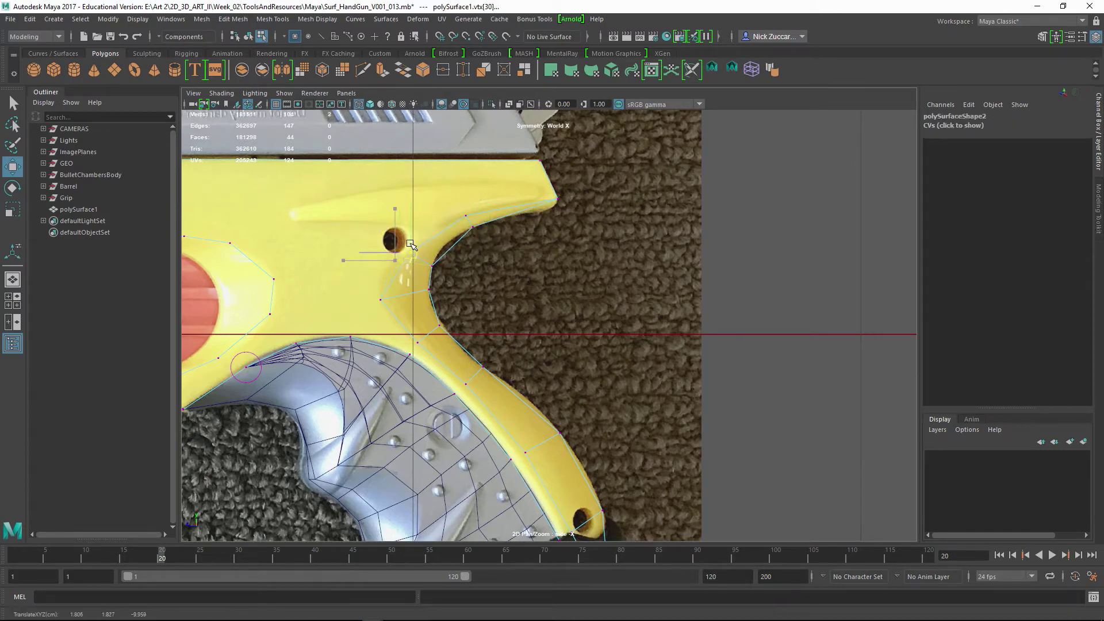
{"action": "left_click", "coordinate": [382, 298]}
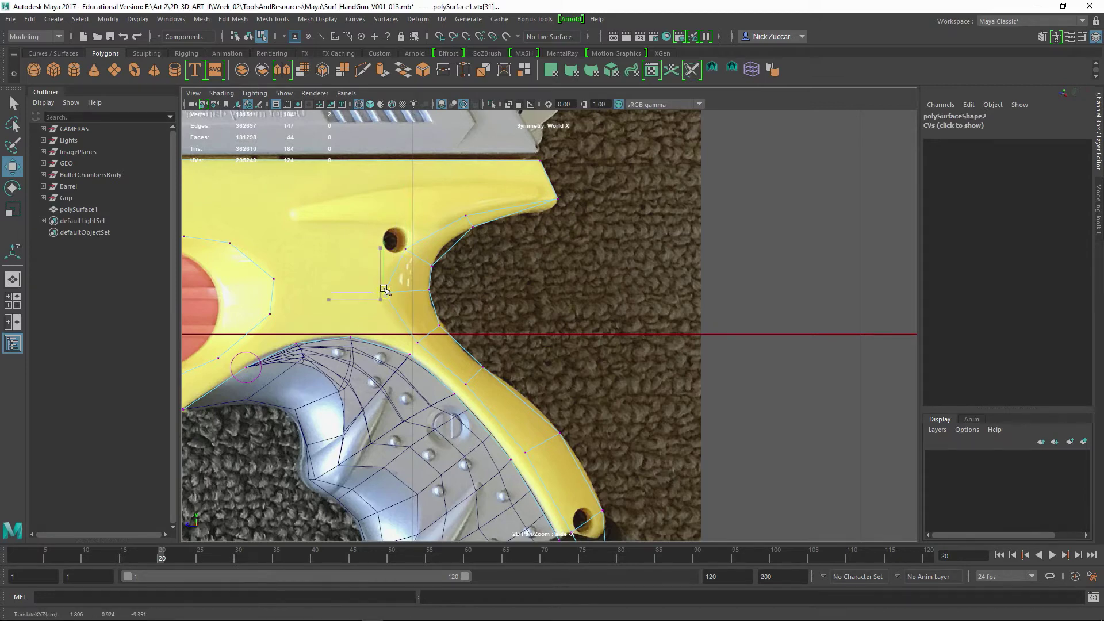
{"action": "left_click_drag", "start_coordinate": [384, 288], "coordinate": [383, 289]}
Round out the vertices along the rear of the trigger opening in the side view and nudge the upper corner vertices above it forward.
{"action": "middle_click_drag", "start_coordinate": [557, 259], "coordinate": [688, 305], "text": "alt"}
{"action": "right_click_drag", "start_coordinate": [688, 305], "coordinate": [685, 282], "text": "alt"}
{"action": "middle_click_drag", "start_coordinate": [685, 282], "coordinate": [739, 249], "text": "alt"}
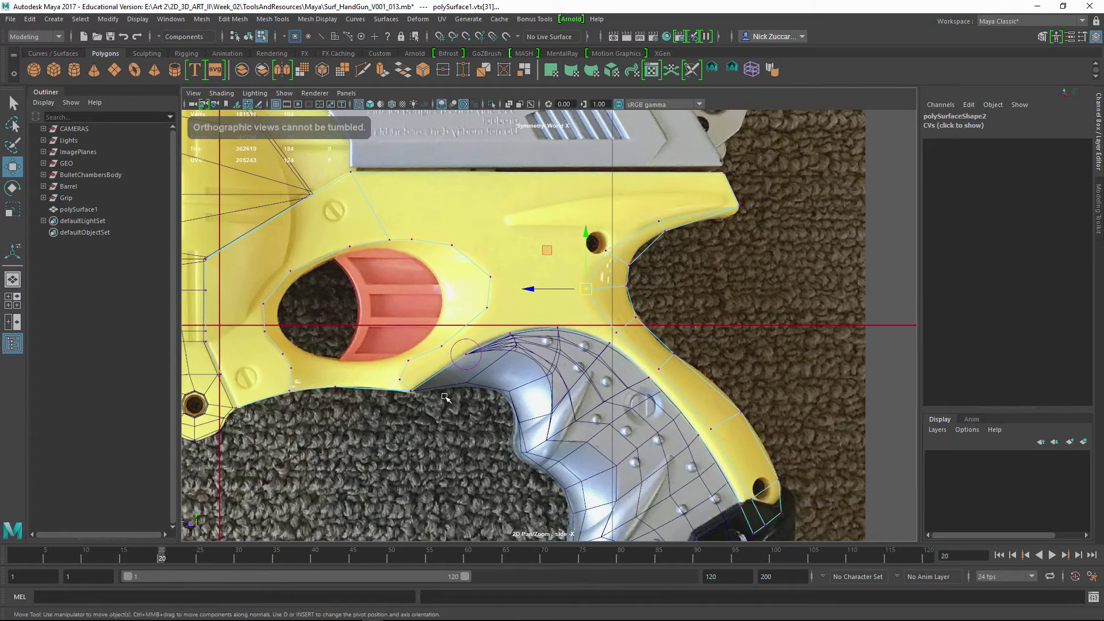
{"action": "middle_click_drag", "start_coordinate": [378, 278], "coordinate": [360, 339], "text": "alt"}
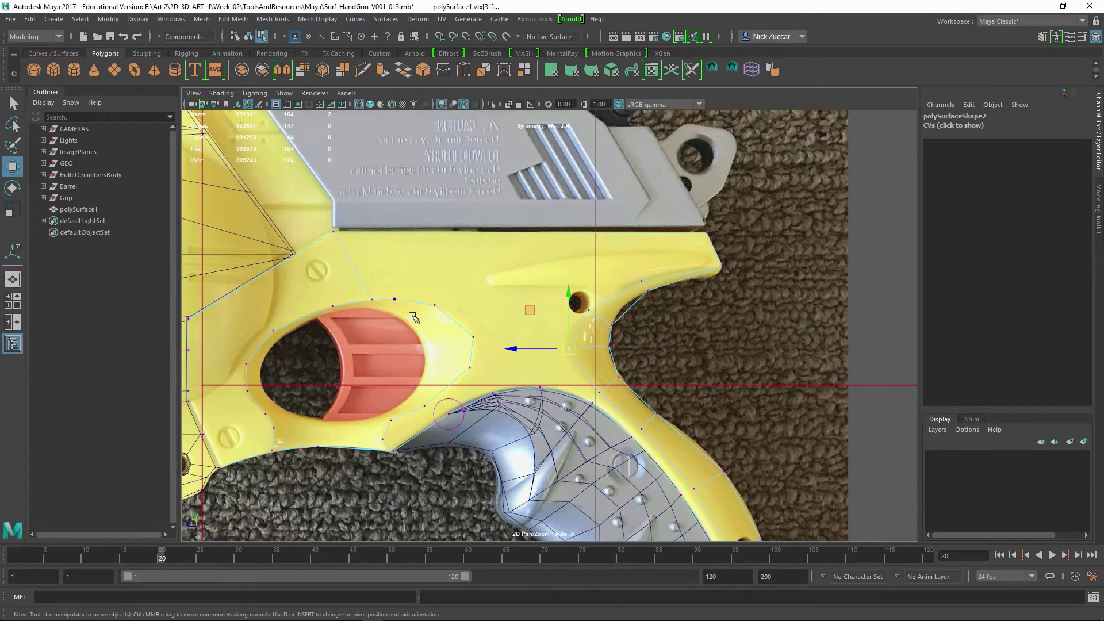
{"action": "left_click", "coordinate": [394, 299]}
{"action": "left_click_drag", "start_coordinate": [396, 299], "coordinate": [456, 317]}
{"action": "left_click", "coordinate": [454, 326]}
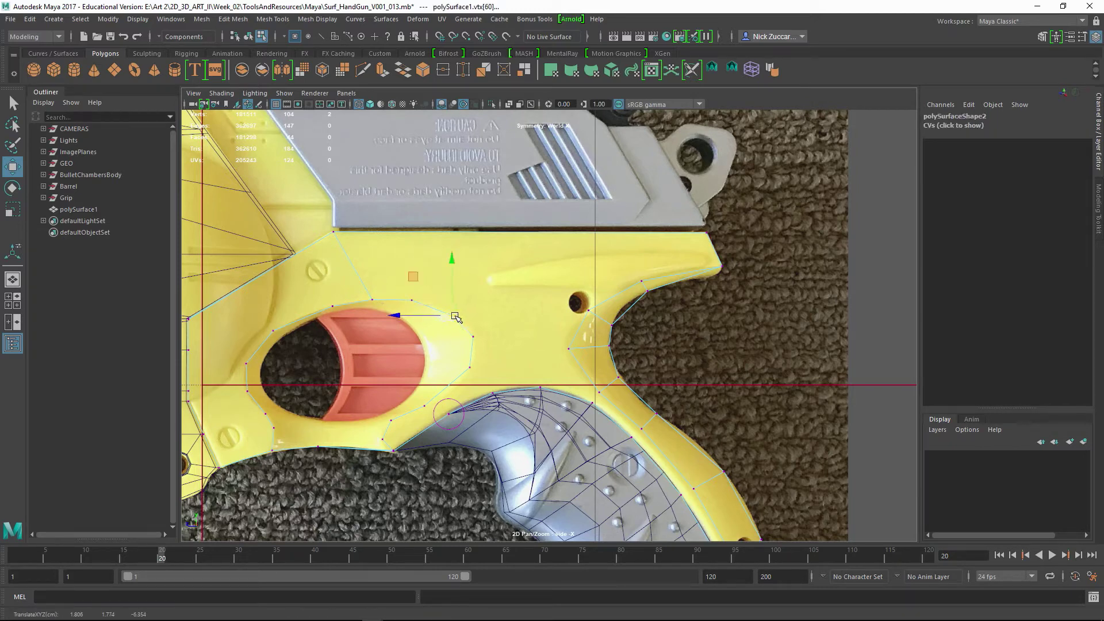
{"action": "left_click", "coordinate": [469, 370]}
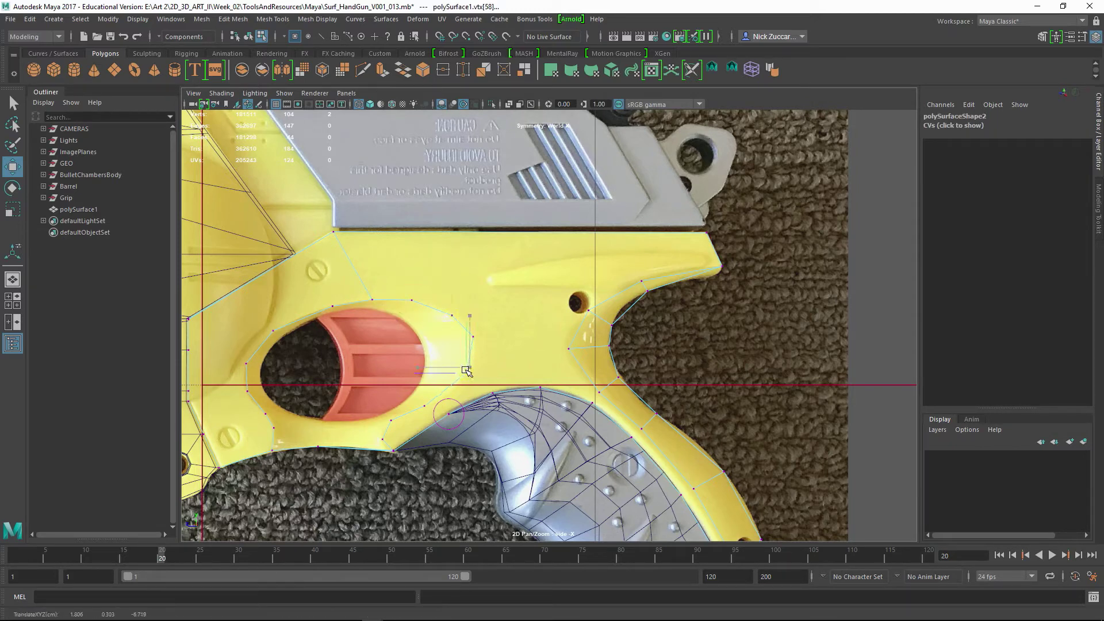
{"action": "left_click_drag", "start_coordinate": [466, 371], "coordinate": [467, 374]}
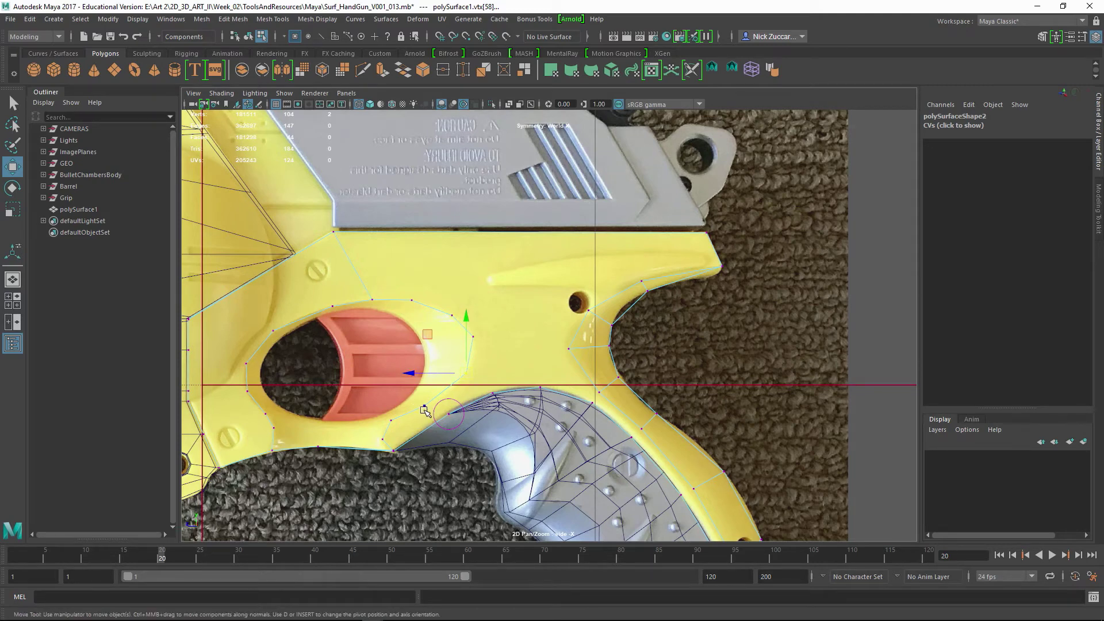
{"action": "left_click", "coordinate": [425, 407]}
{"action": "left_click_drag", "start_coordinate": [425, 406], "coordinate": [438, 404]}
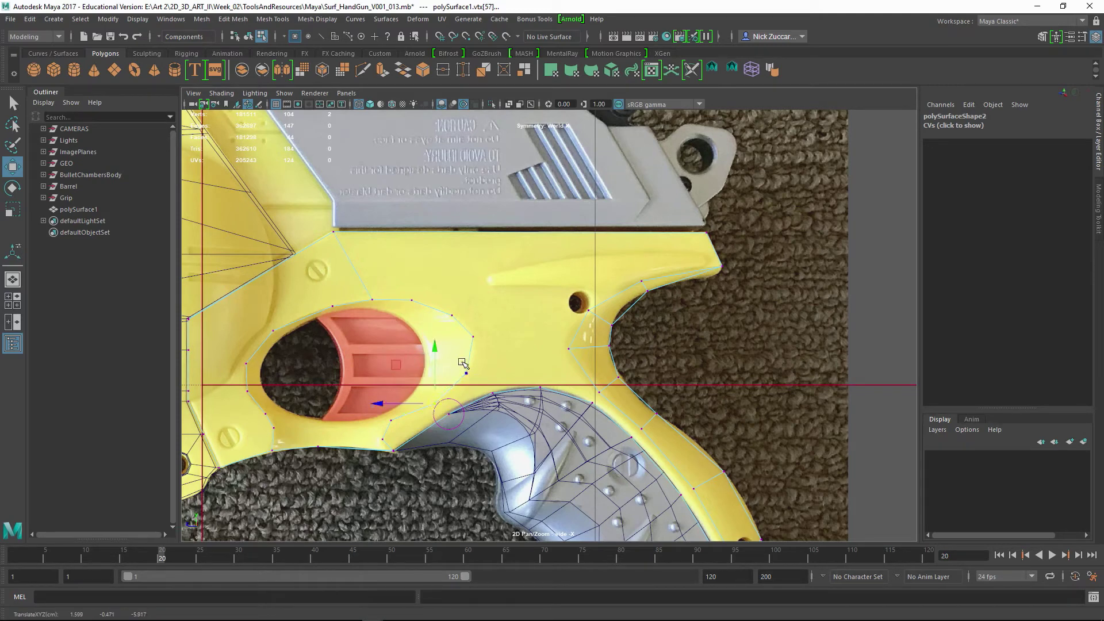
{"action": "left_click", "coordinate": [473, 338]}
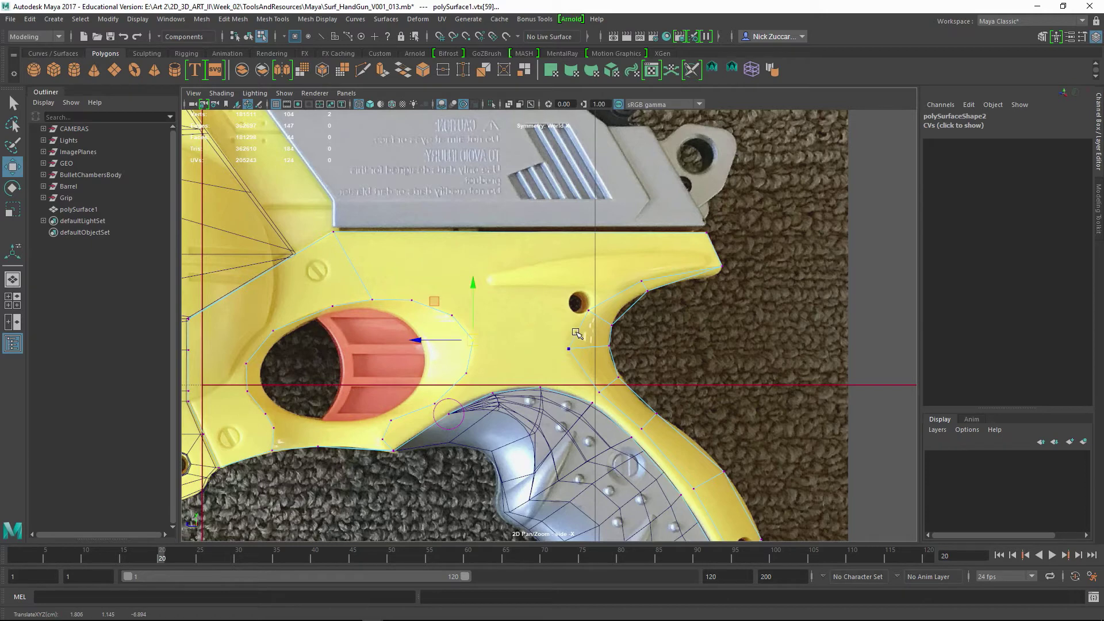
{"action": "left_click", "coordinate": [746, 317]}
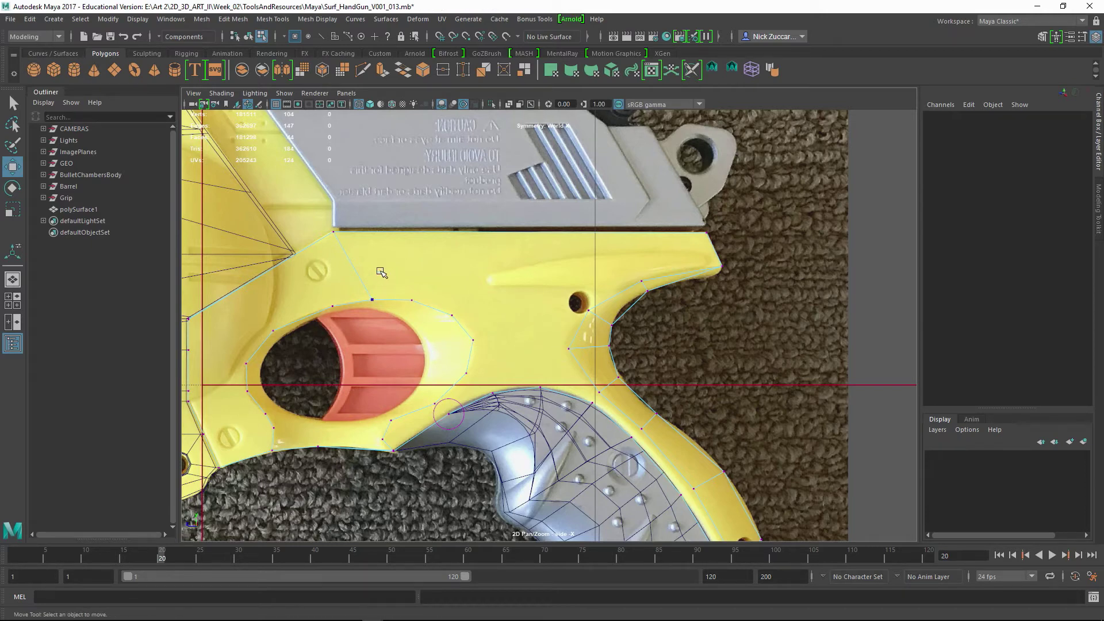
{"action": "left_click_drag", "start_coordinate": [335, 222], "coordinate": [349, 250]}
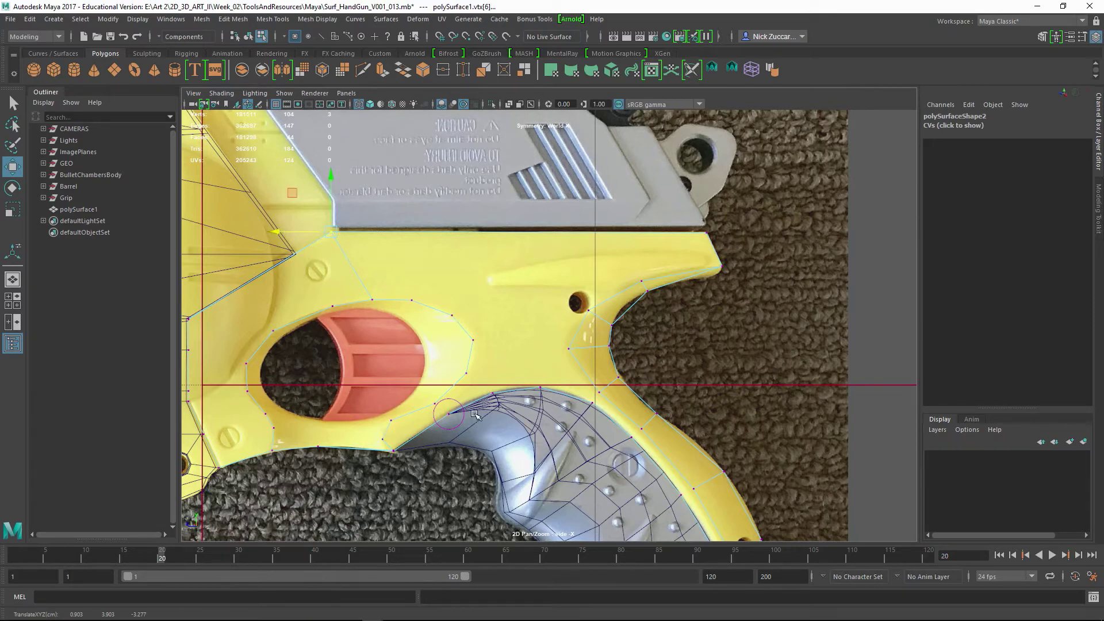
Move the mirrored side vertices at the bend above the back strap inward along X in the perspective view to taper the neck.
{"action": "key", "text": "space"}
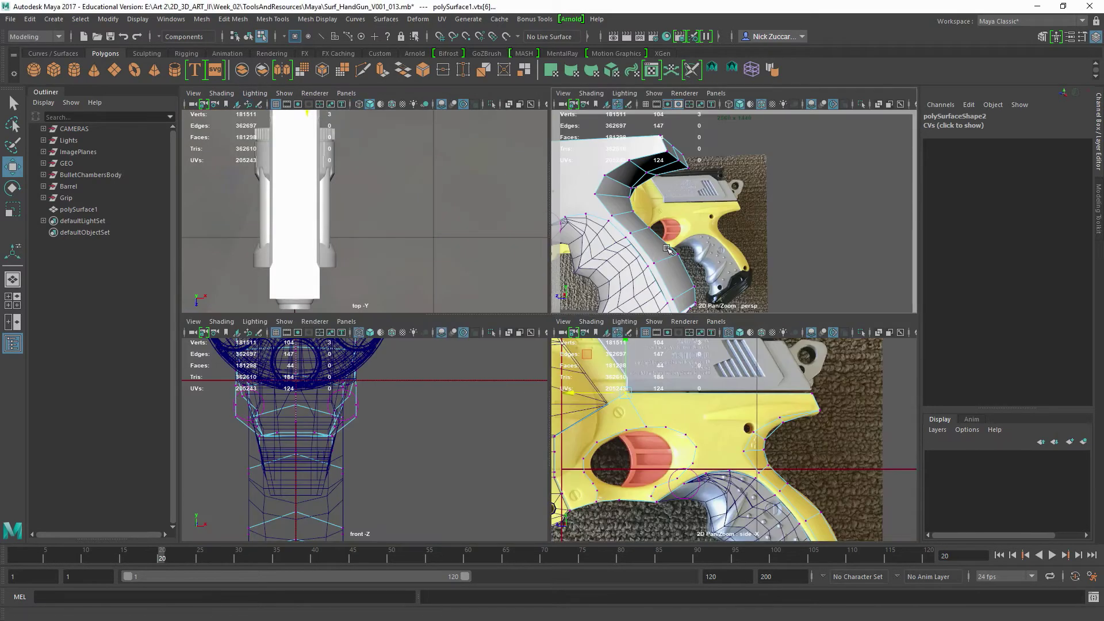
{"action": "key", "text": "space"}
{"action": "left_click_drag", "start_coordinate": [622, 280], "coordinate": [708, 270], "text": "alt"}
{"action": "left_click", "coordinate": [654, 254]}
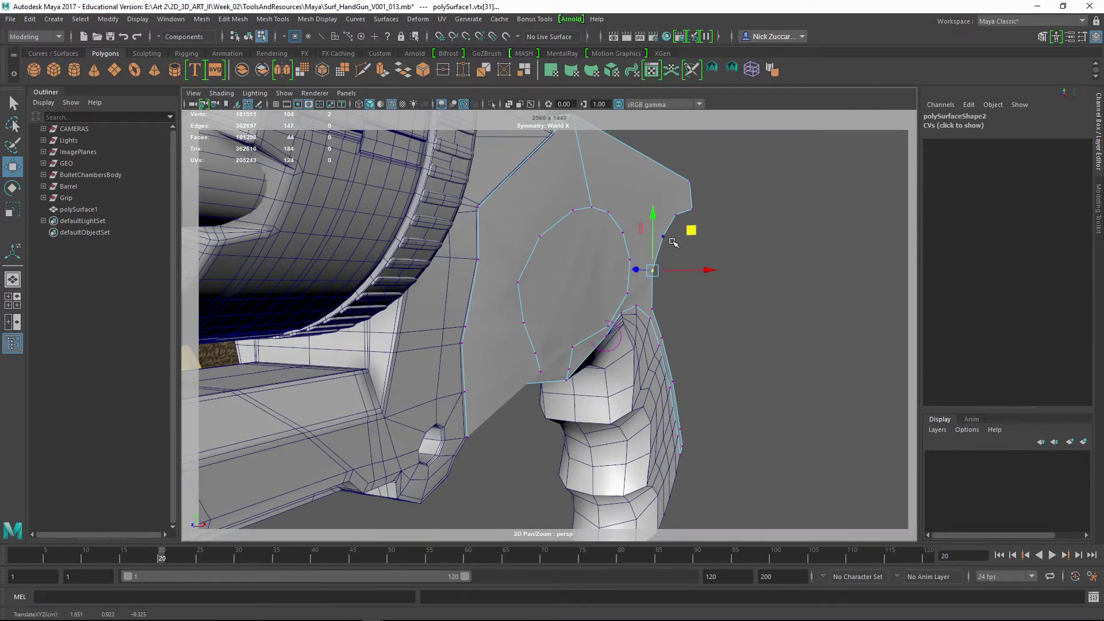
{"action": "left_click", "coordinate": [779, 249]}
{"action": "left_click_drag", "start_coordinate": [779, 249], "coordinate": [707, 351], "text": "alt"}
{"action": "left_click", "coordinate": [667, 251]}
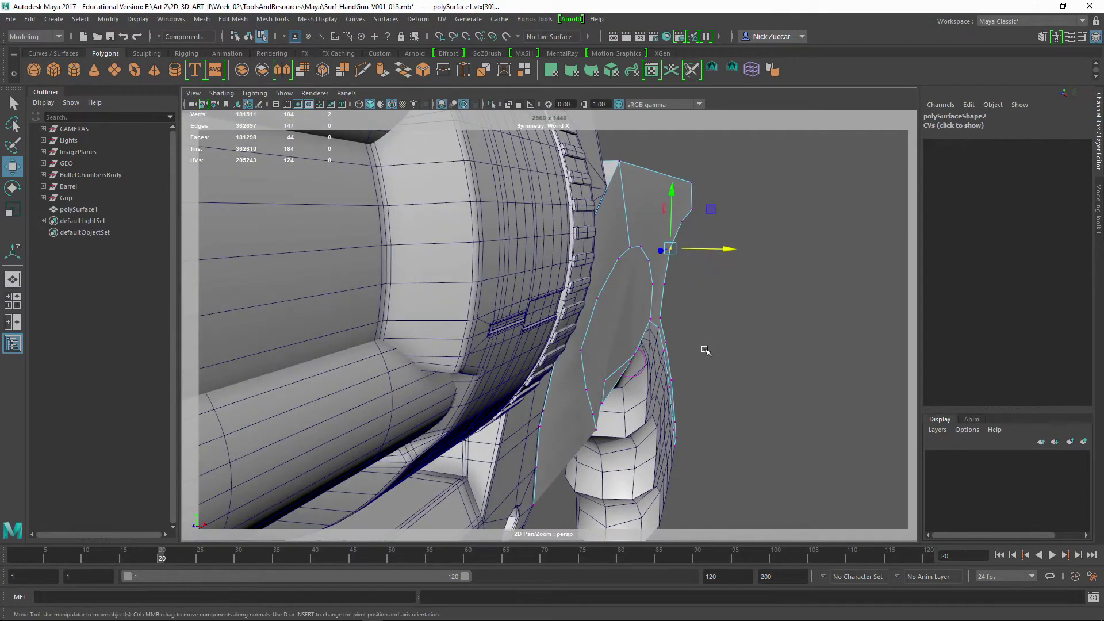
{"action": "left_click", "coordinate": [665, 285]}
{"action": "left_click_drag", "start_coordinate": [695, 284], "coordinate": [696, 284]}
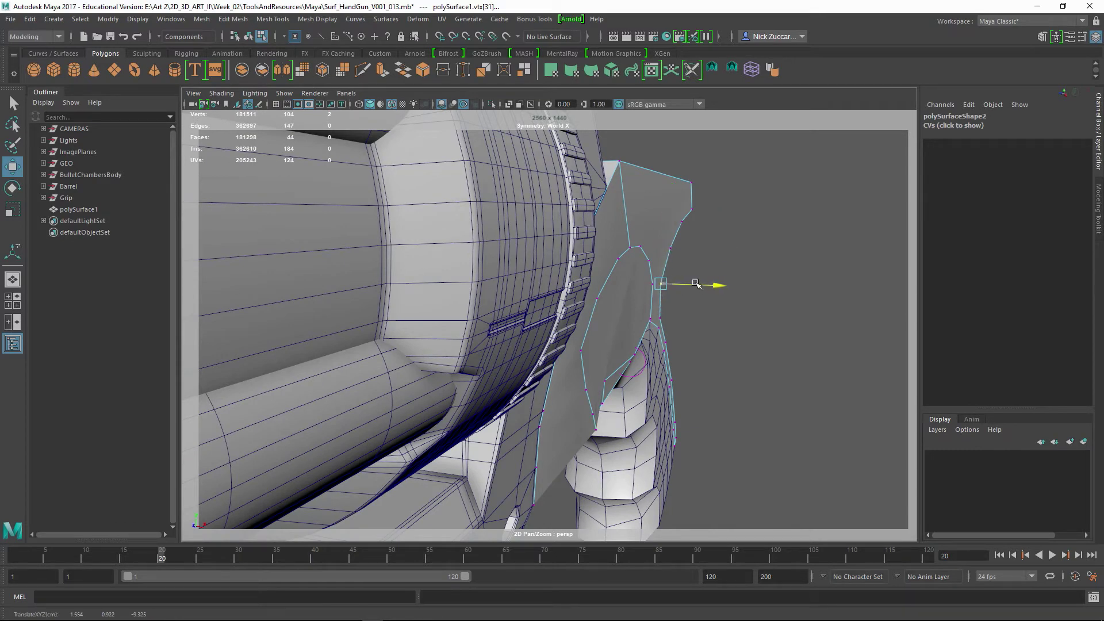
{"action": "left_click", "coordinate": [731, 316]}
{"action": "left_click_drag", "start_coordinate": [732, 317], "coordinate": [657, 290], "text": "alt"}
{"action": "left_click", "coordinate": [609, 289]}
{"action": "left_click", "coordinate": [779, 274]}
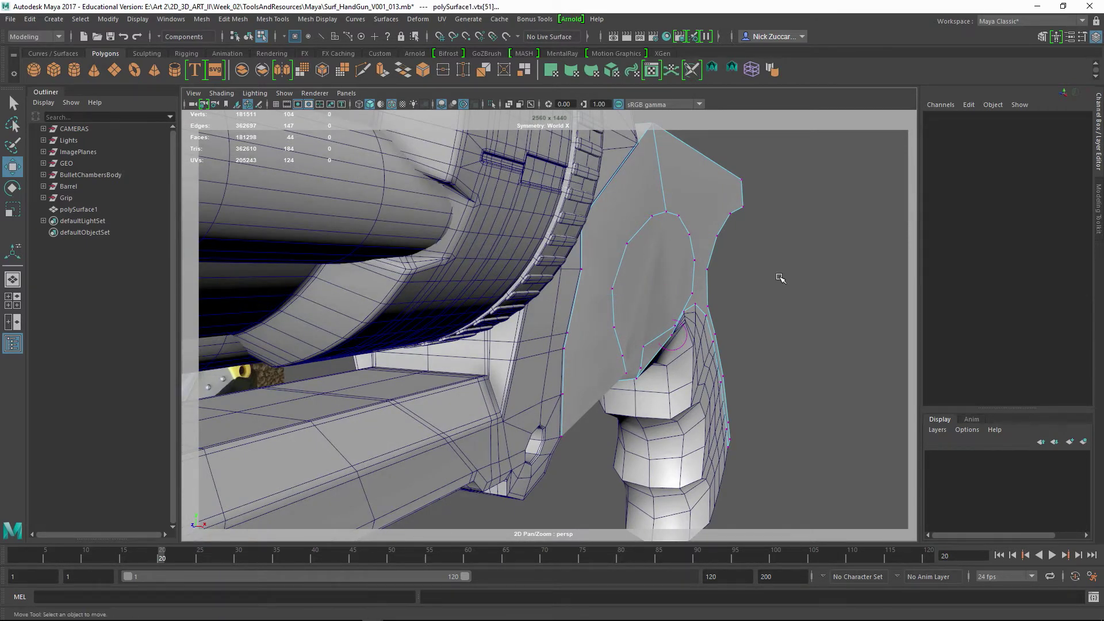
Return the rear body mesh to object selection and check its shape around the grip and back strap.
{"action": "left_click_drag", "start_coordinate": [778, 273], "coordinate": [495, 353], "text": "alt"}
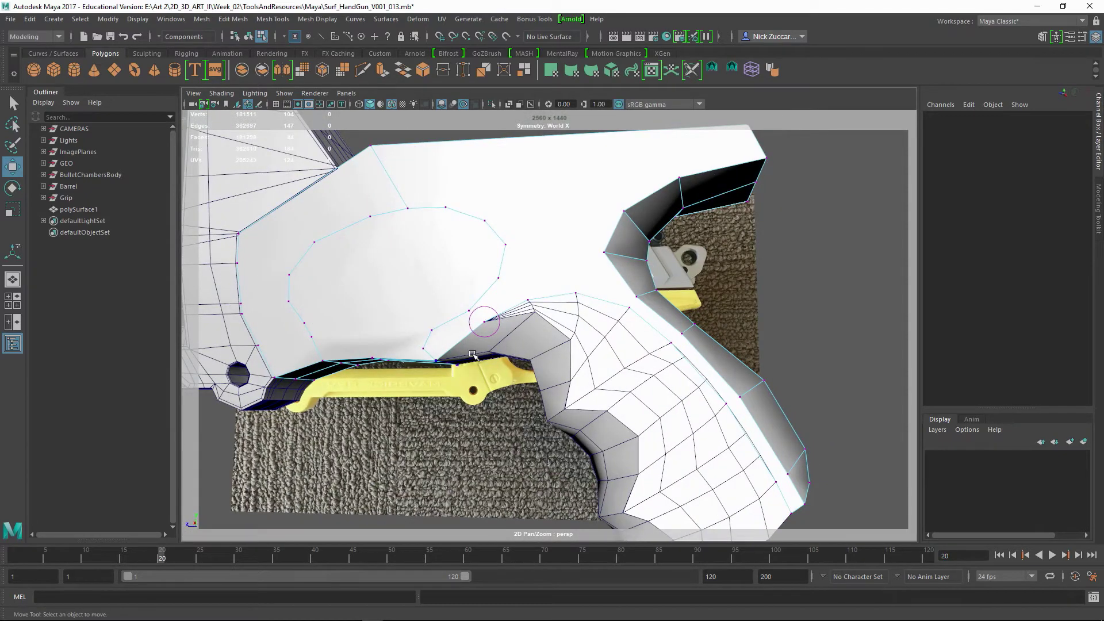
{"action": "left_click_drag", "start_coordinate": [494, 313], "coordinate": [532, 397], "text": "alt"}
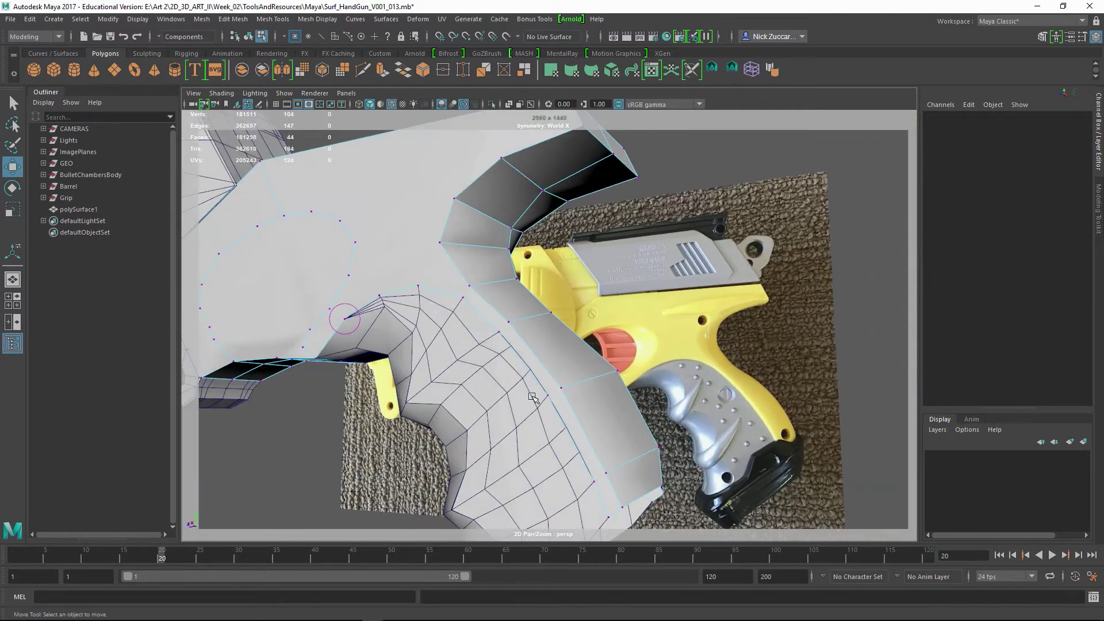
{"action": "key", "text": "F8"}
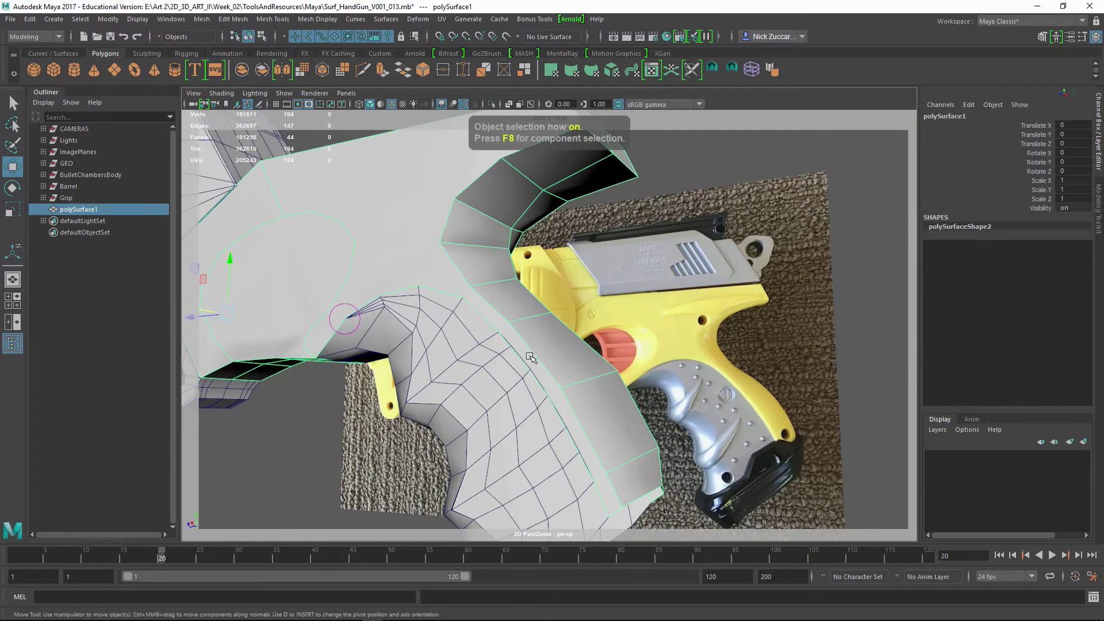
{"action": "left_click_drag", "start_coordinate": [532, 368], "coordinate": [499, 346], "text": "alt"}
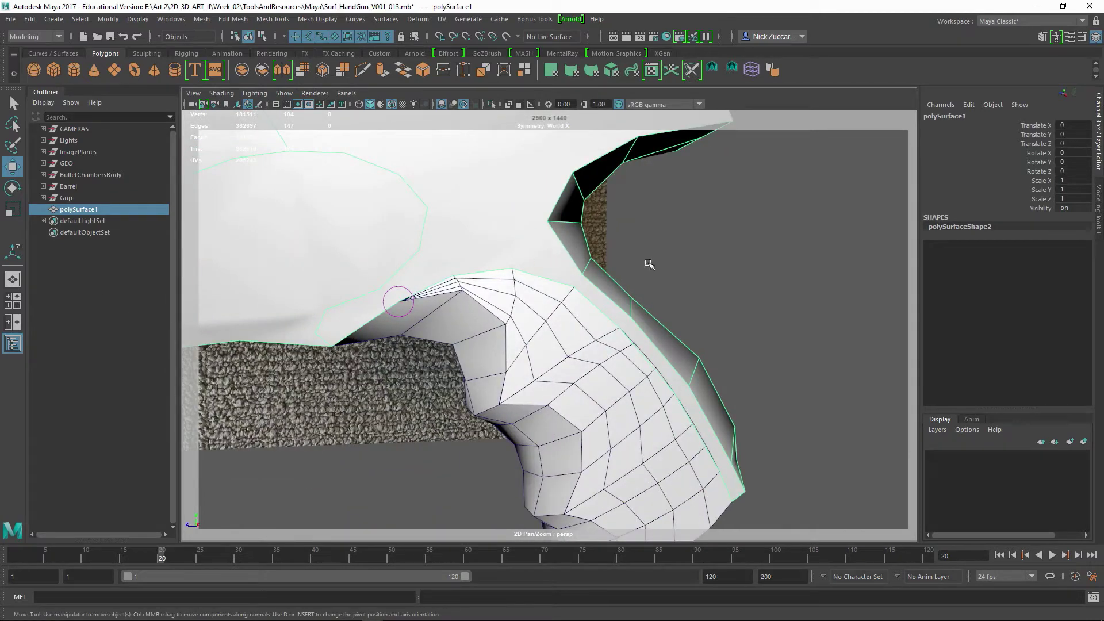
Cut short edges across the narrow strip between the grip border and the back strap at the upper cross edges.
{"action": "right_click_drag", "start_coordinate": [617, 267], "coordinate": [497, 268]}
{"action": "left_click_drag", "start_coordinate": [662, 330], "coordinate": [598, 320], "text": "alt"}
{"action": "middle_click_drag", "start_coordinate": [513, 305], "coordinate": [610, 319], "text": "alt"}
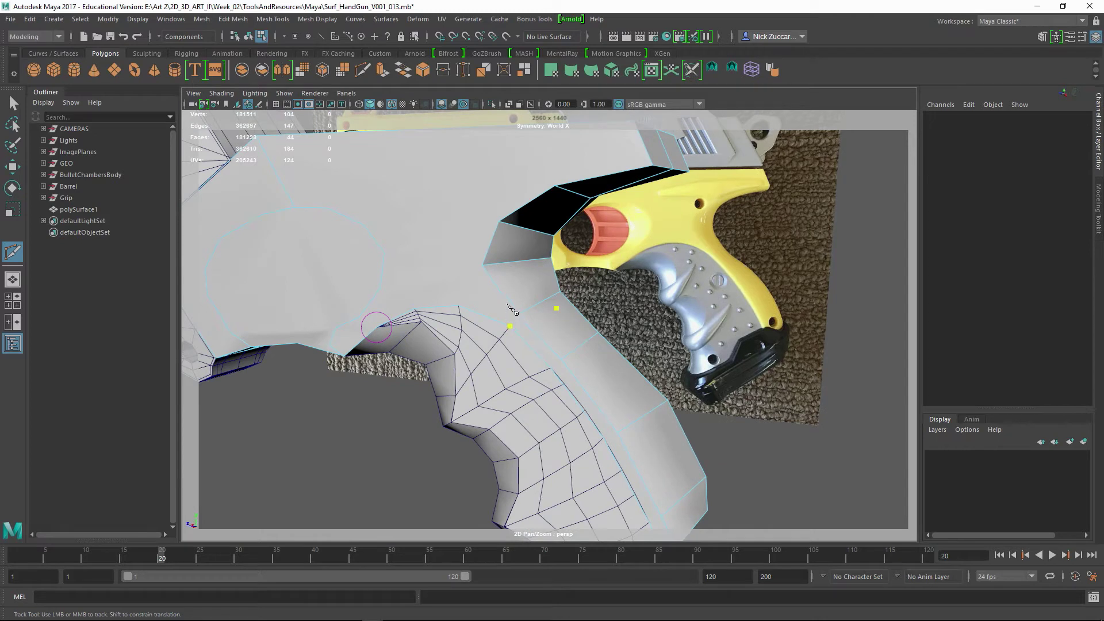
{"action": "left_click", "coordinate": [517, 315]}
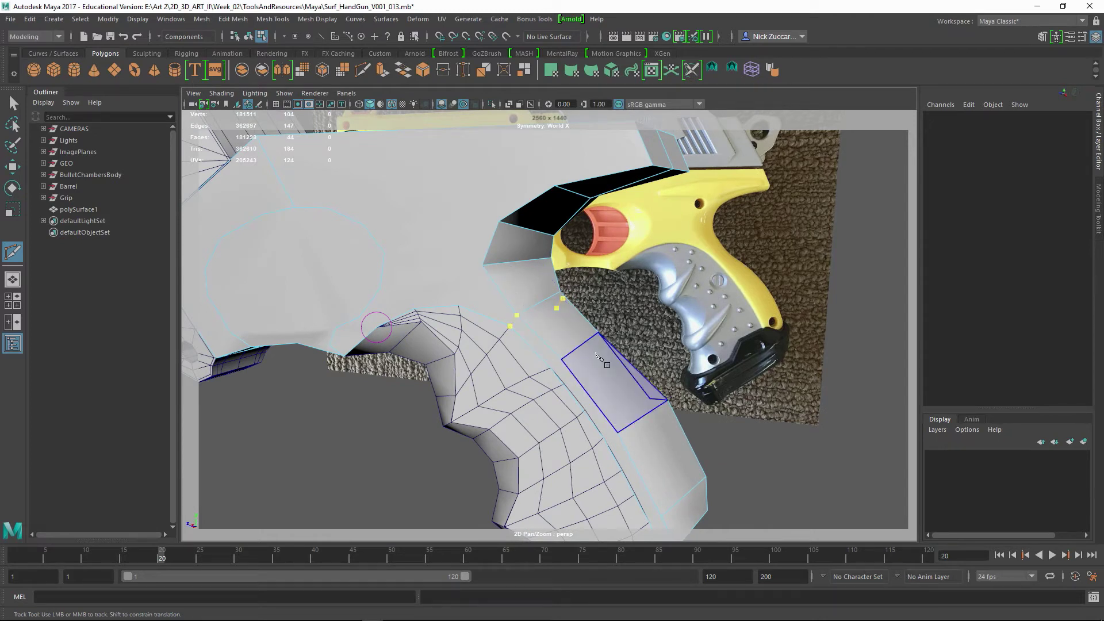
{"action": "right_click", "coordinate": [617, 408]}
{"action": "left_click", "coordinate": [568, 386]}
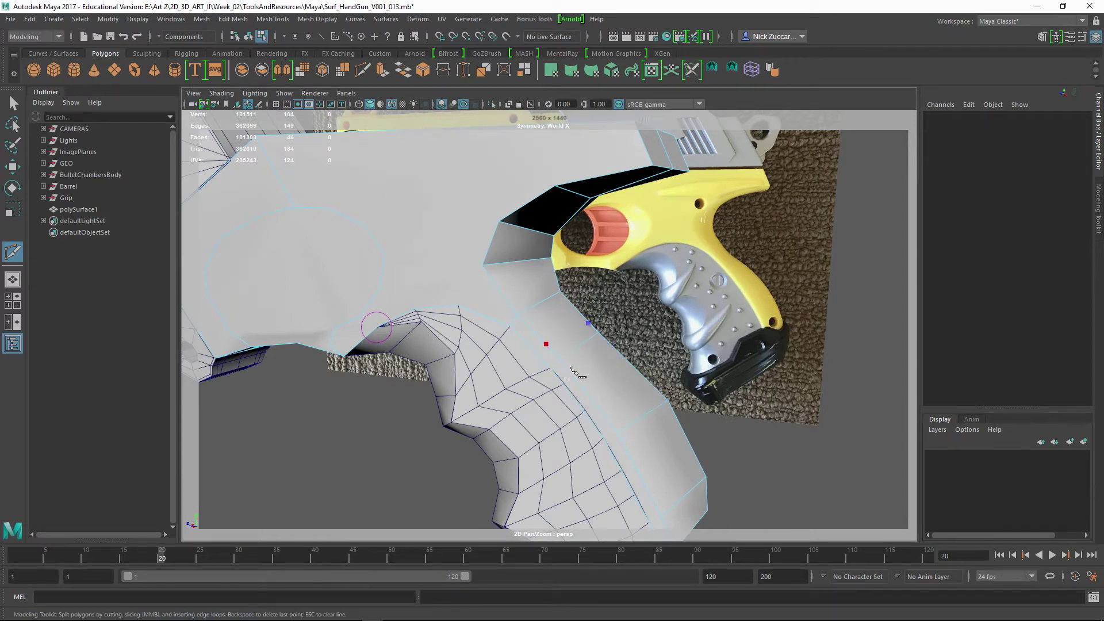
{"action": "key", "text": "Escape"}
{"action": "right_click", "coordinate": [619, 405]}
Cut matching short edges across the same strip at the back strap's lower cross edges, down toward the grip's base.
{"action": "middle_click_drag", "start_coordinate": [656, 424], "coordinate": [562, 316], "text": "alt"}
{"action": "right_click_drag", "start_coordinate": [562, 316], "coordinate": [619, 392], "text": "alt"}
{"action": "middle_click_drag", "start_coordinate": [618, 391], "coordinate": [646, 392], "text": "alt"}
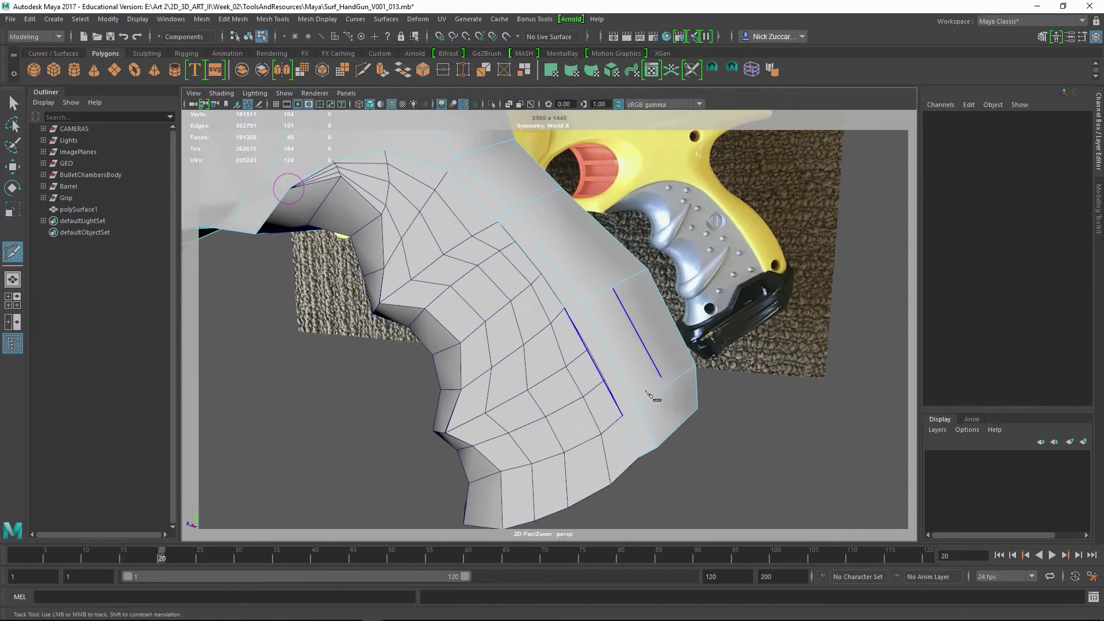
{"action": "left_click_drag", "start_coordinate": [650, 396], "coordinate": [633, 405], "text": "alt"}
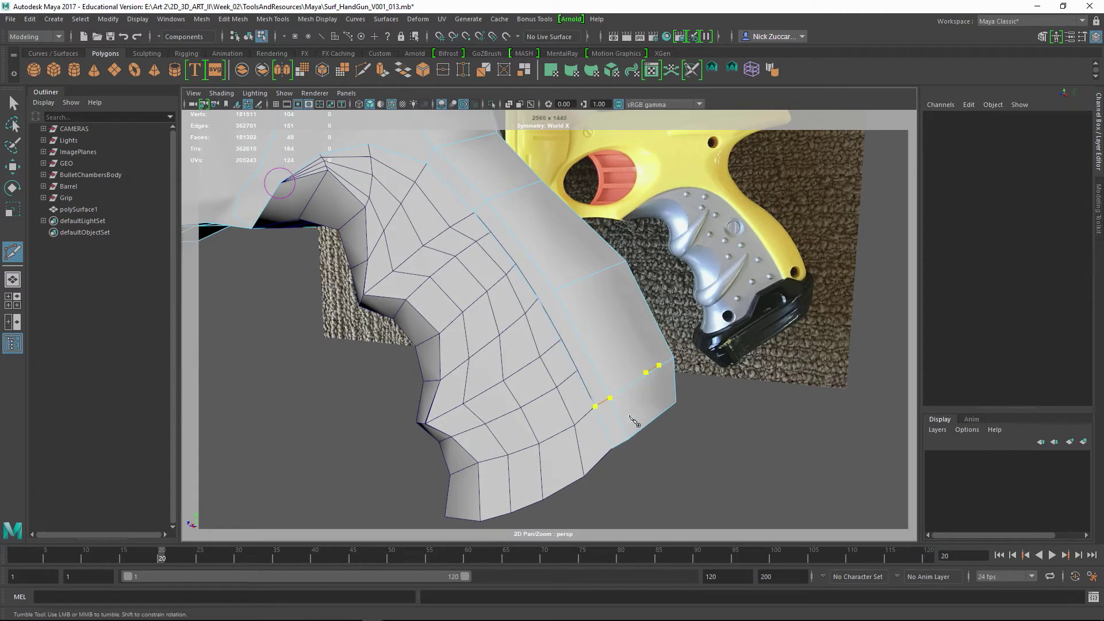
{"action": "right_click", "coordinate": [575, 382]}
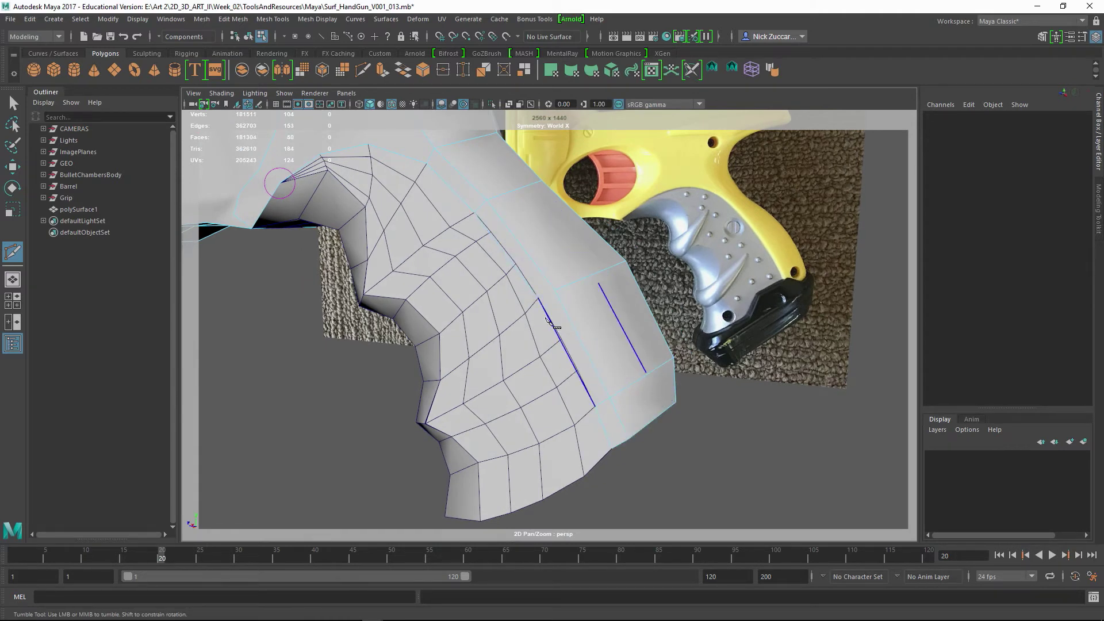
{"action": "left_click_drag", "start_coordinate": [561, 331], "coordinate": [554, 265]}
{"action": "key", "text": "Return"}
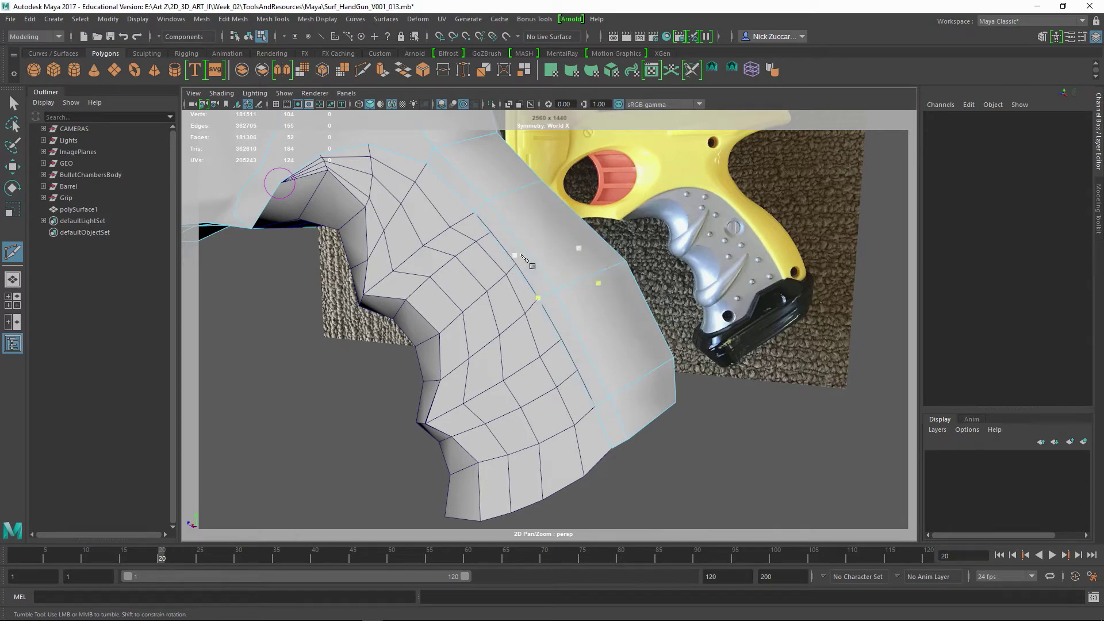
Insert four edge loops across the back strap between its existing cross edges to match the grip's rows.
{"action": "middle_click_drag", "start_coordinate": [539, 253], "coordinate": [521, 252], "text": "alt"}
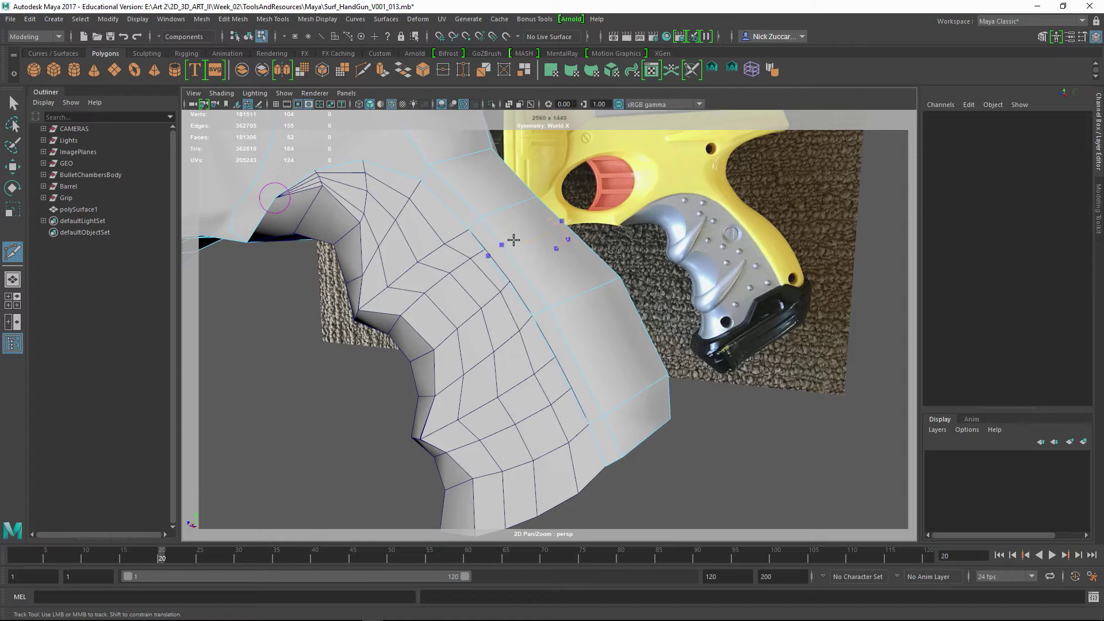
{"action": "left_click", "coordinate": [510, 231], "text": "ctrl"}
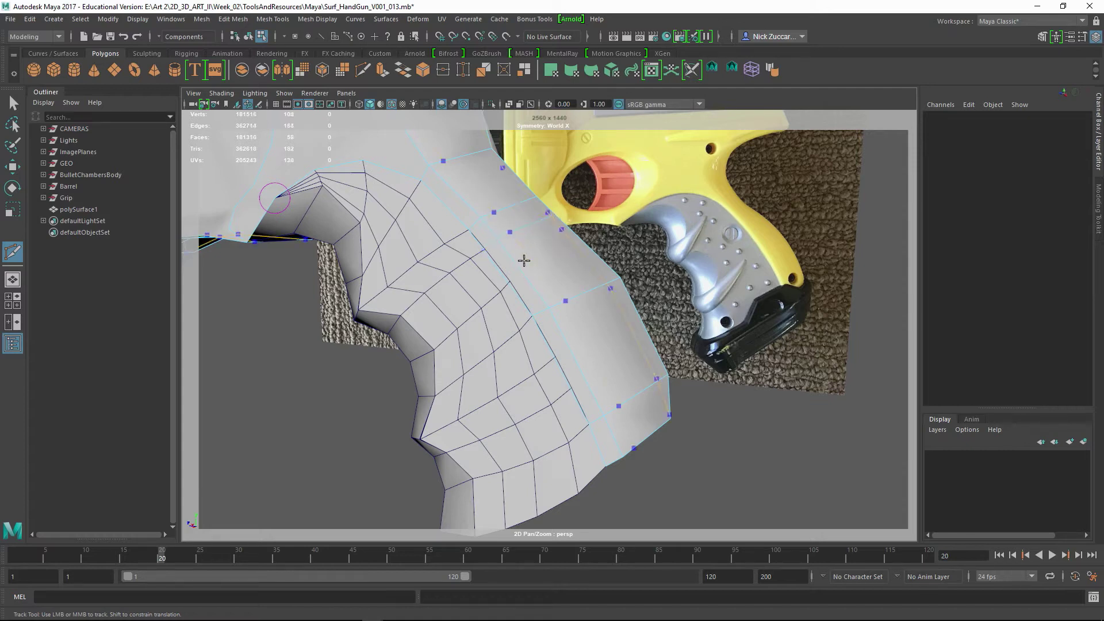
{"action": "left_click", "coordinate": [531, 269], "text": "ctrl"}
{"action": "left_click", "coordinate": [586, 343], "text": "ctrl"}
{"action": "left_click", "coordinate": [600, 374], "text": "ctrl"}
{"action": "left_click_drag", "start_coordinate": [529, 311], "coordinate": [538, 339], "text": "alt"}
{"action": "key", "text": "q"}
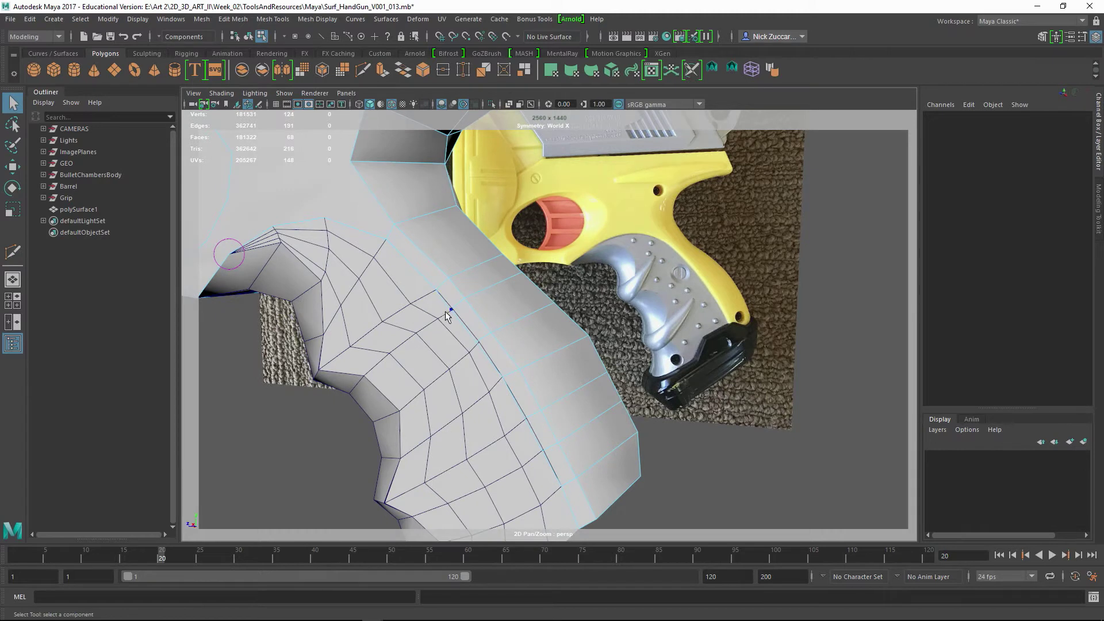
Snap the new vertices along the strip's grip-side border onto the neighbouring grip mesh vertices.
{"action": "key", "text": "F9"}
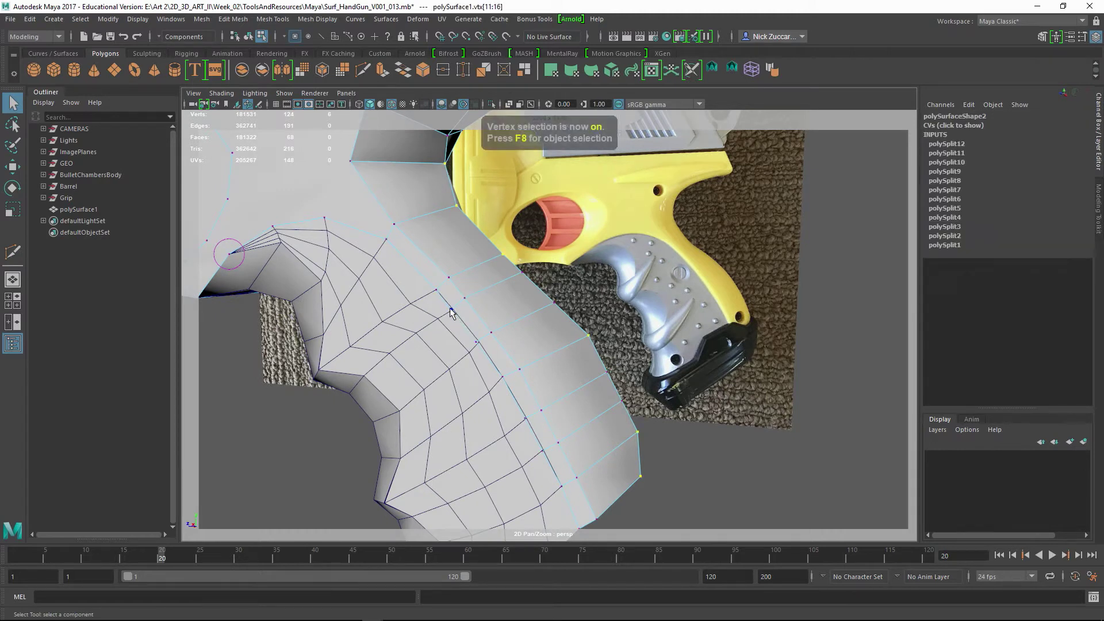
{"action": "key", "text": "w"}
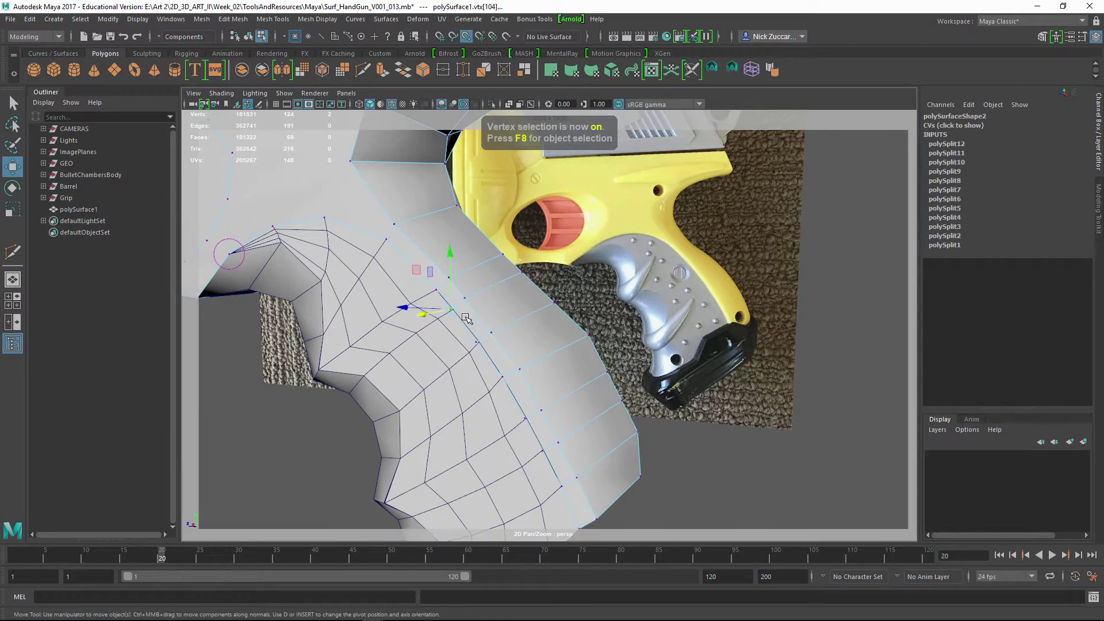
{"action": "left_click", "coordinate": [477, 342]}
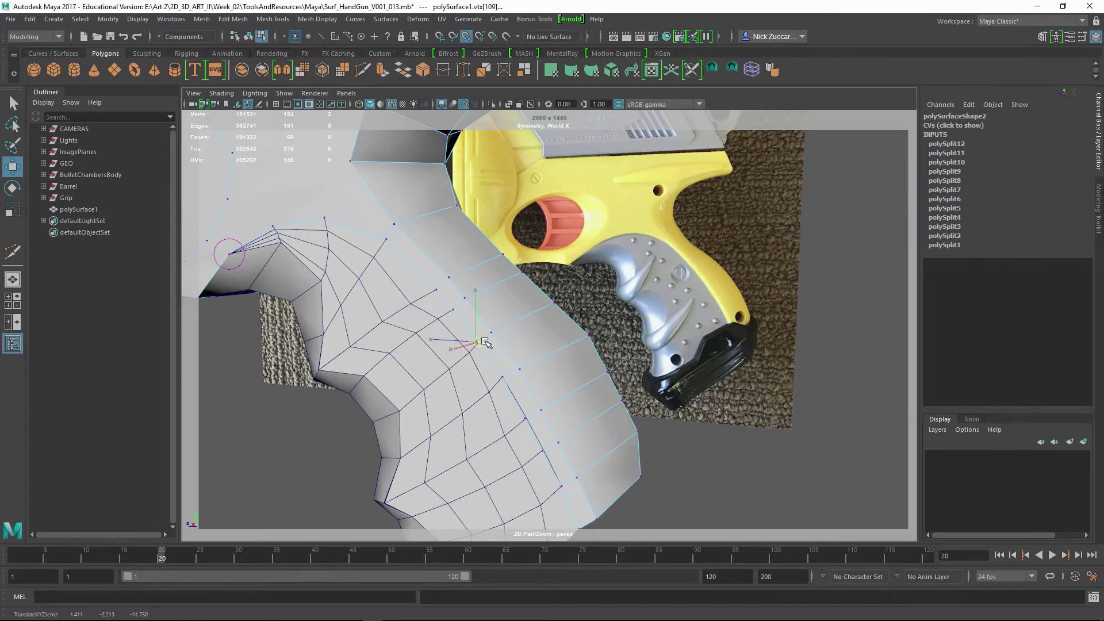
{"action": "left_click", "coordinate": [525, 419]}
{"action": "key", "text": "v"}
{"action": "left_click_drag", "start_coordinate": [526, 419], "coordinate": [531, 423]}
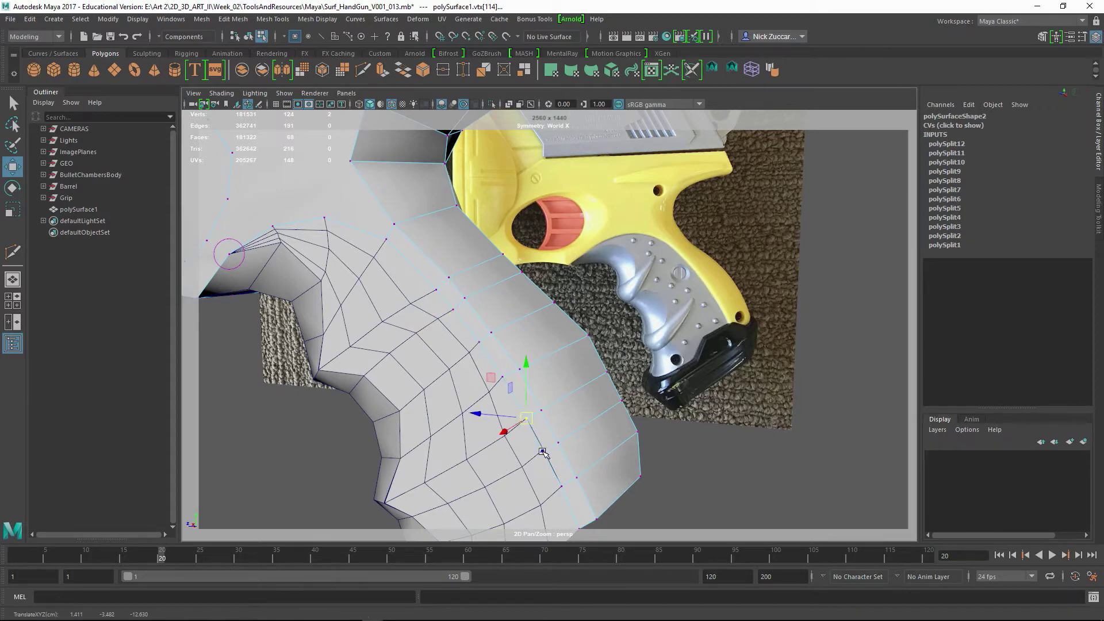
{"action": "left_click", "coordinate": [543, 451]}
Return the rear body mesh to object selection and delete its construction history.
{"action": "left_click_drag", "start_coordinate": [677, 435], "coordinate": [578, 407], "text": "alt"}
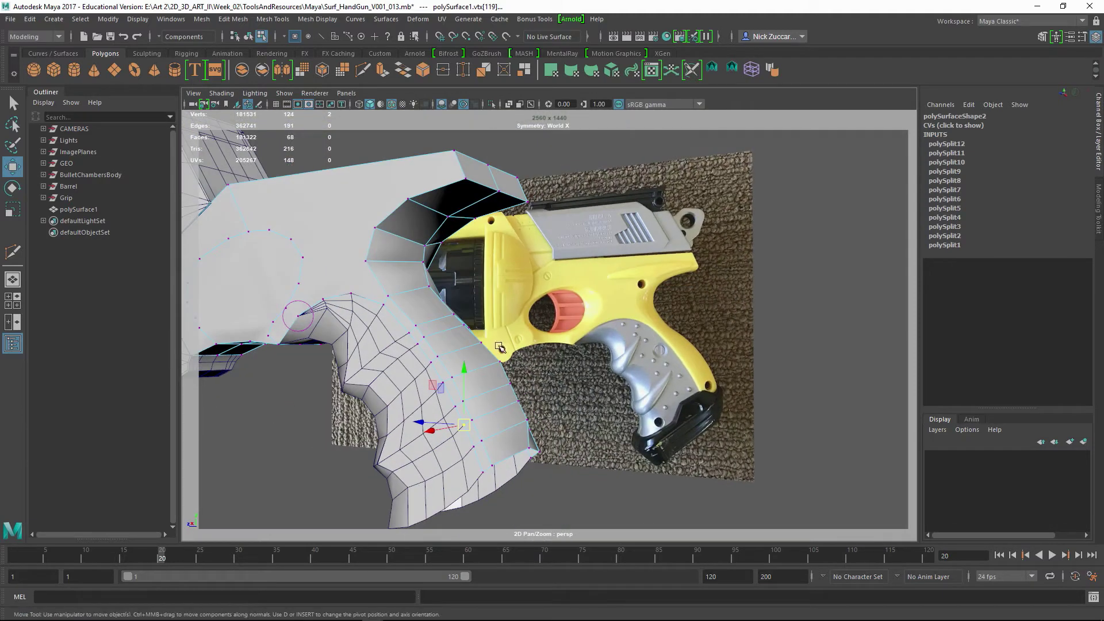
{"action": "right_click_drag", "start_coordinate": [368, 322], "coordinate": [403, 322], "text": "alt"}
{"action": "left_click_drag", "start_coordinate": [351, 305], "coordinate": [429, 322], "text": "alt"}
{"action": "key", "text": "F8"}
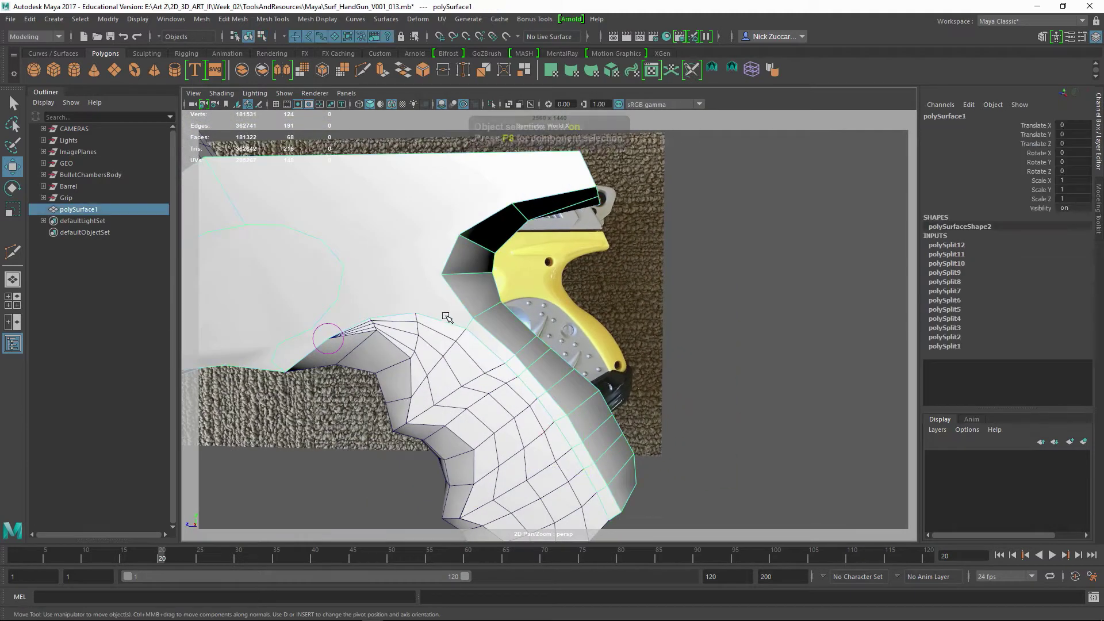
{"action": "key", "text": "alt+shift+d"}
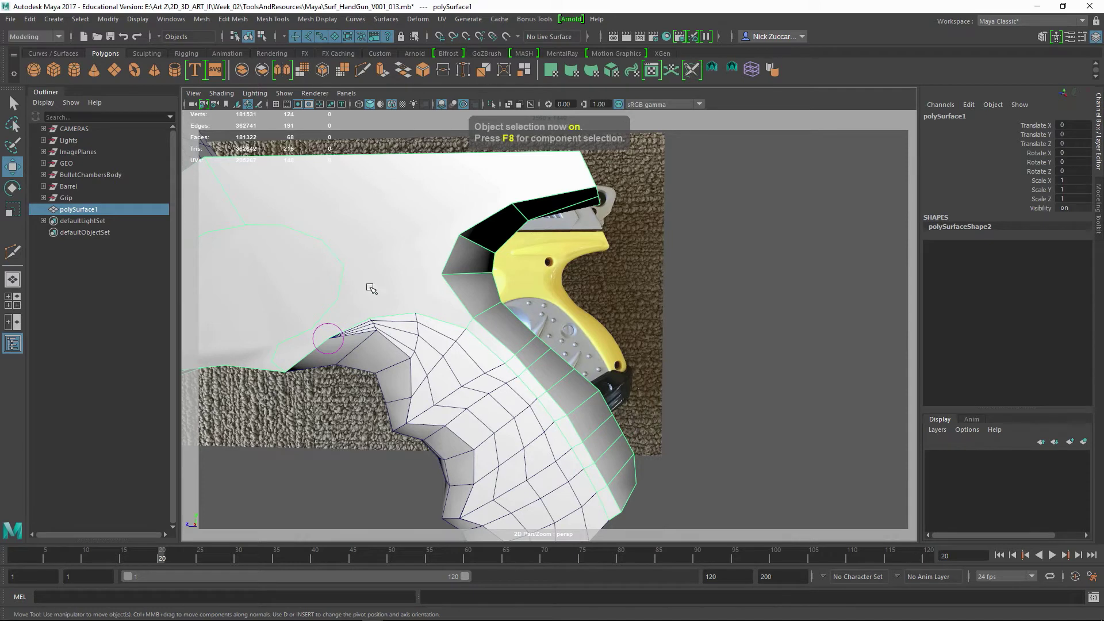
Cut an edge with Multi-Cut from the side vertex above the grip to the innermost corner of the rear bend.
{"action": "left_click", "coordinate": [12, 251]}
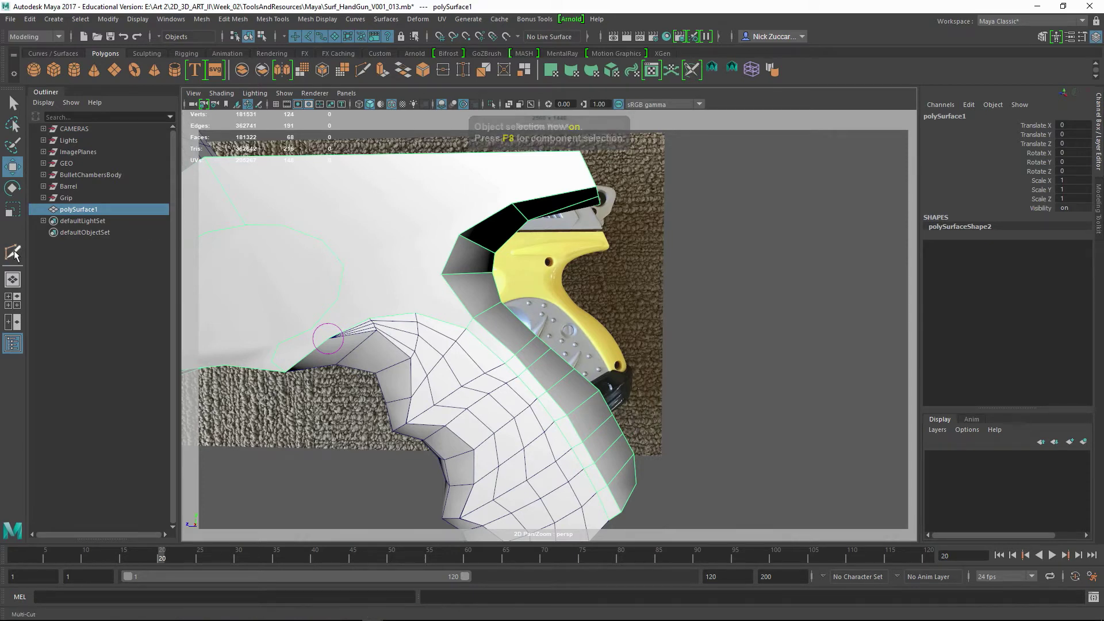
{"action": "left_click", "coordinate": [415, 313]}
{"action": "left_click", "coordinate": [441, 275]}
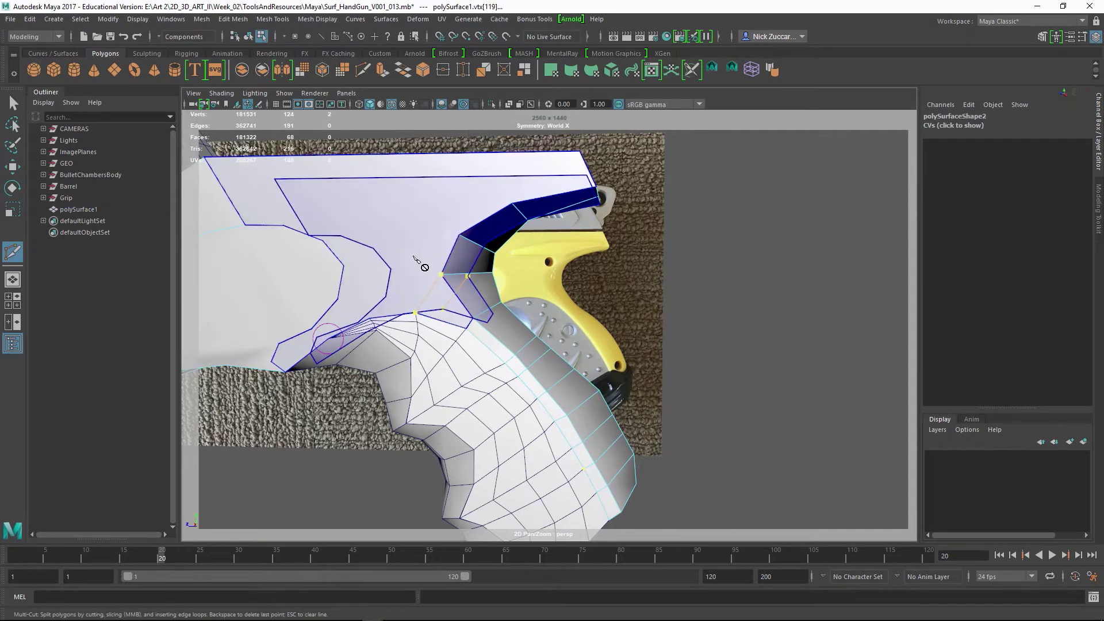
{"action": "key", "text": "Return"}
Cut an edge line across the body's top near the rear end and down the side to the overhang's underside vertex.
{"action": "left_click_drag", "start_coordinate": [494, 337], "coordinate": [502, 277], "text": "alt"}
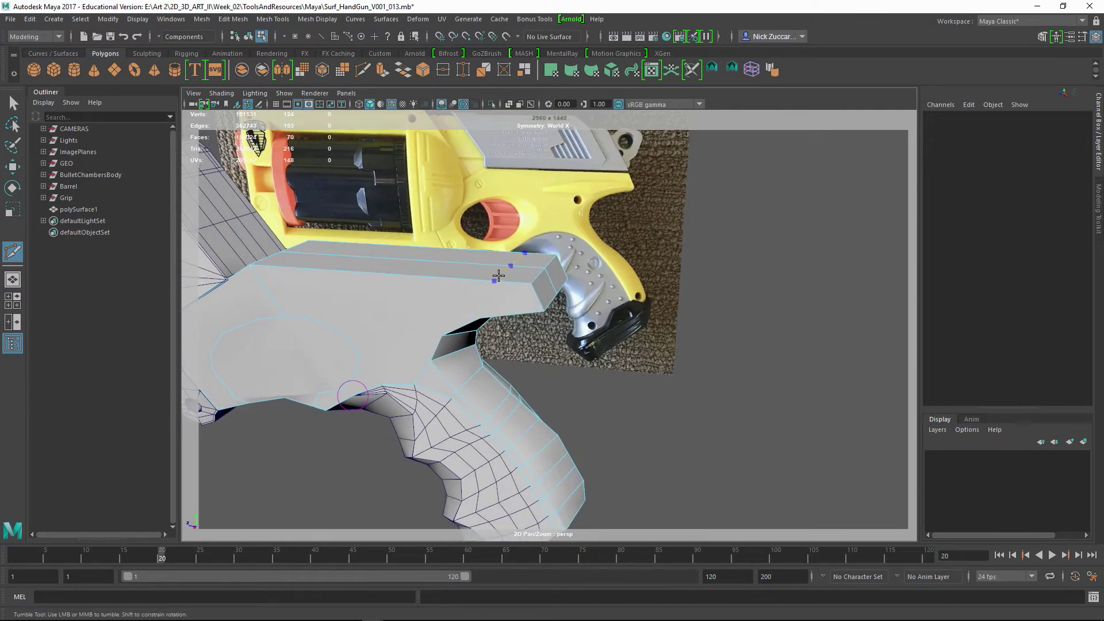
{"action": "left_click_drag", "start_coordinate": [499, 320], "coordinate": [510, 280], "text": "alt"}
{"action": "middle_click_drag", "start_coordinate": [511, 281], "coordinate": [510, 306], "text": "alt"}
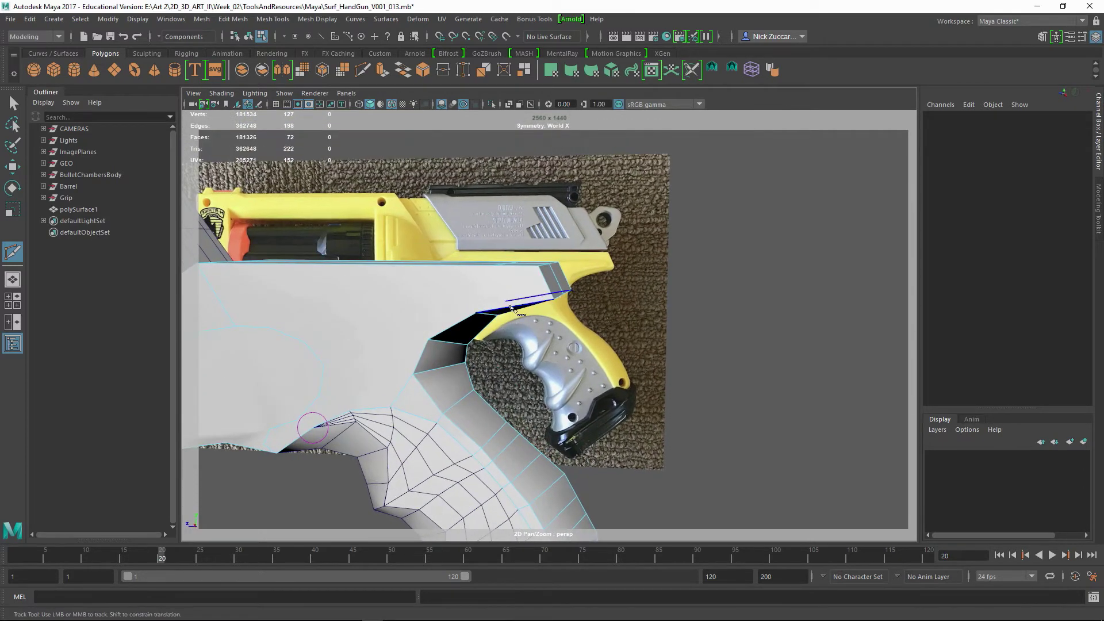
{"action": "left_click_drag", "start_coordinate": [456, 320], "coordinate": [448, 334], "text": "alt"}
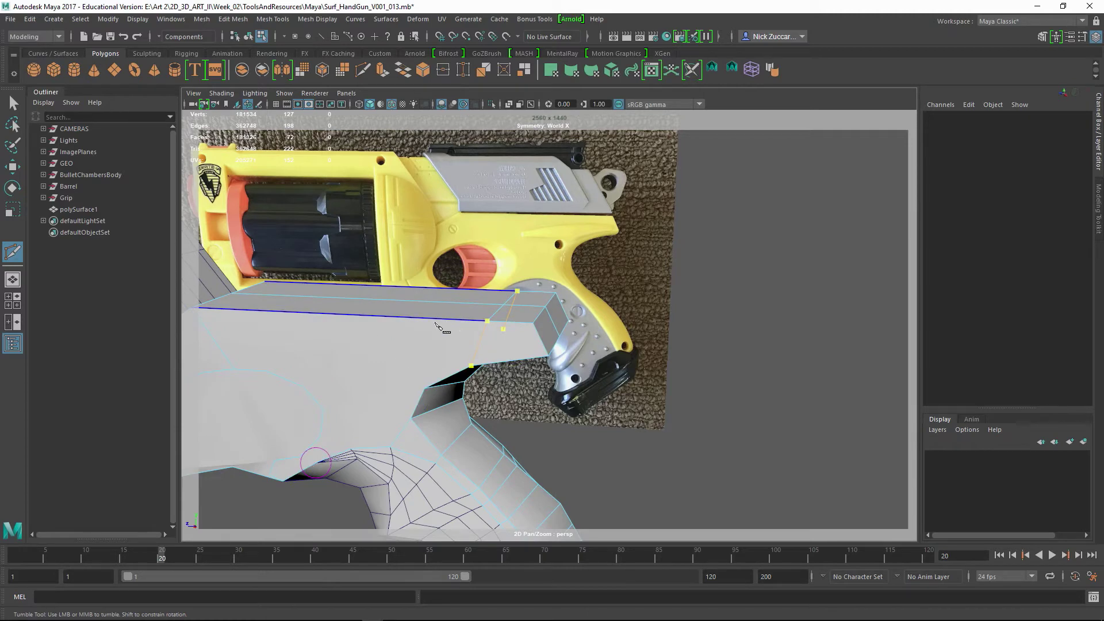
{"action": "right_click", "coordinate": [485, 342]}
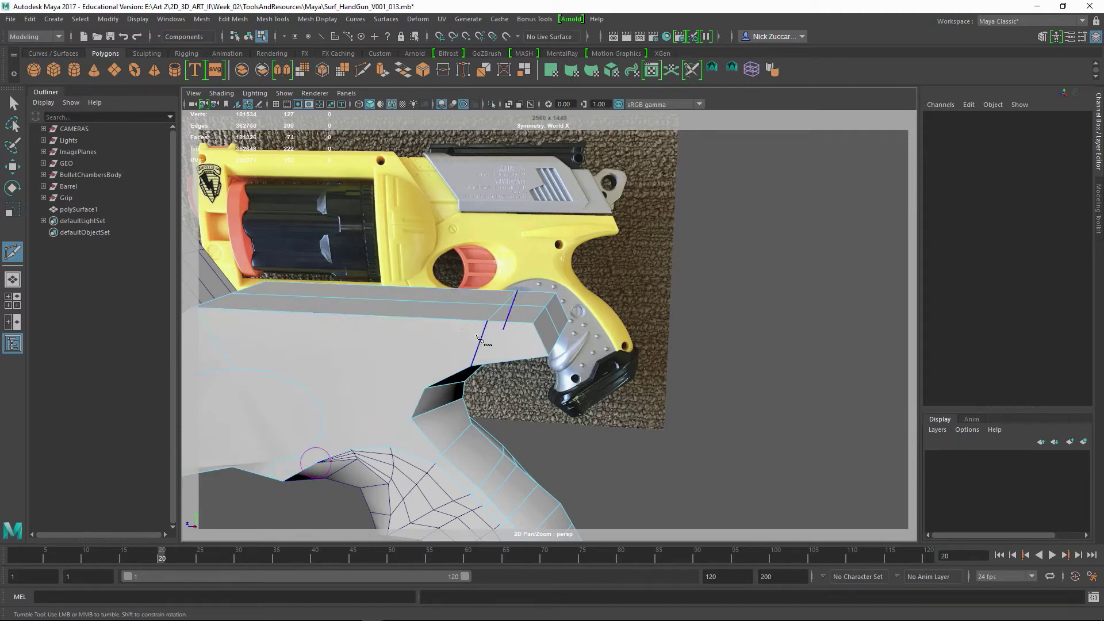
Cut a second line across the body's top farther forward and connect it down the side to the rear bend's upper corner.
{"action": "left_click", "coordinate": [436, 318], "text": "ctrl"}
{"action": "left_click_drag", "start_coordinate": [461, 360], "coordinate": [460, 296], "text": "alt"}
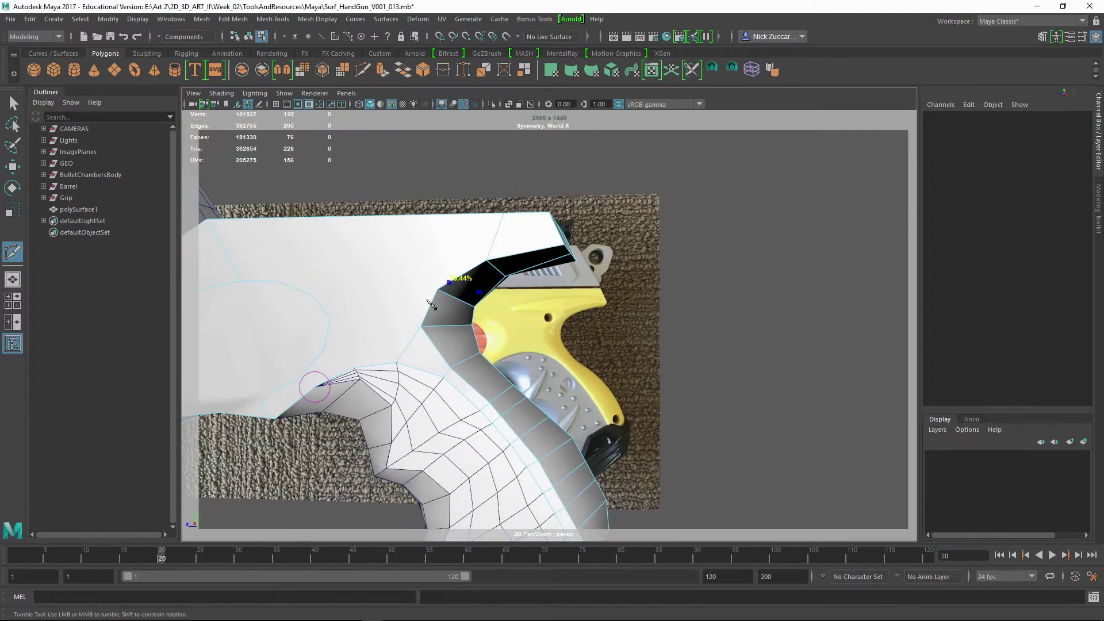
{"action": "left_click", "coordinate": [437, 290]}
{"action": "left_click_drag", "start_coordinate": [457, 237], "coordinate": [454, 334], "text": "alt"}
{"action": "key", "text": "Return"}
Cut an edge from the vertex at the grip's upper front up the side and across the top to the centre line.
{"action": "right_click_drag", "start_coordinate": [442, 322], "coordinate": [483, 362], "text": "alt"}
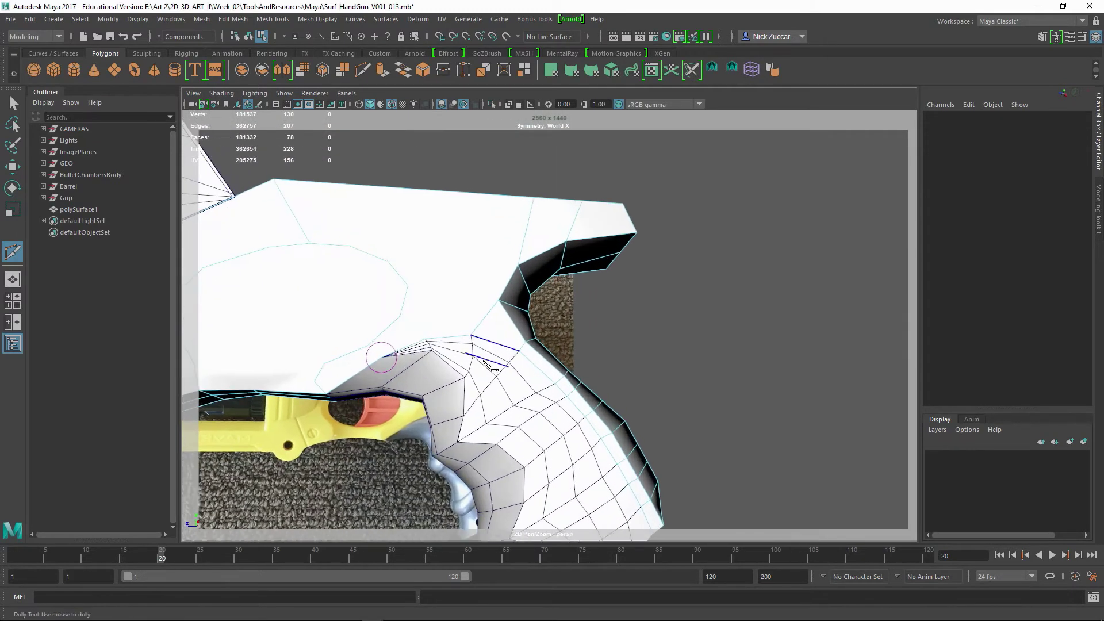
{"action": "left_click_drag", "start_coordinate": [458, 298], "coordinate": [443, 345], "text": "alt"}
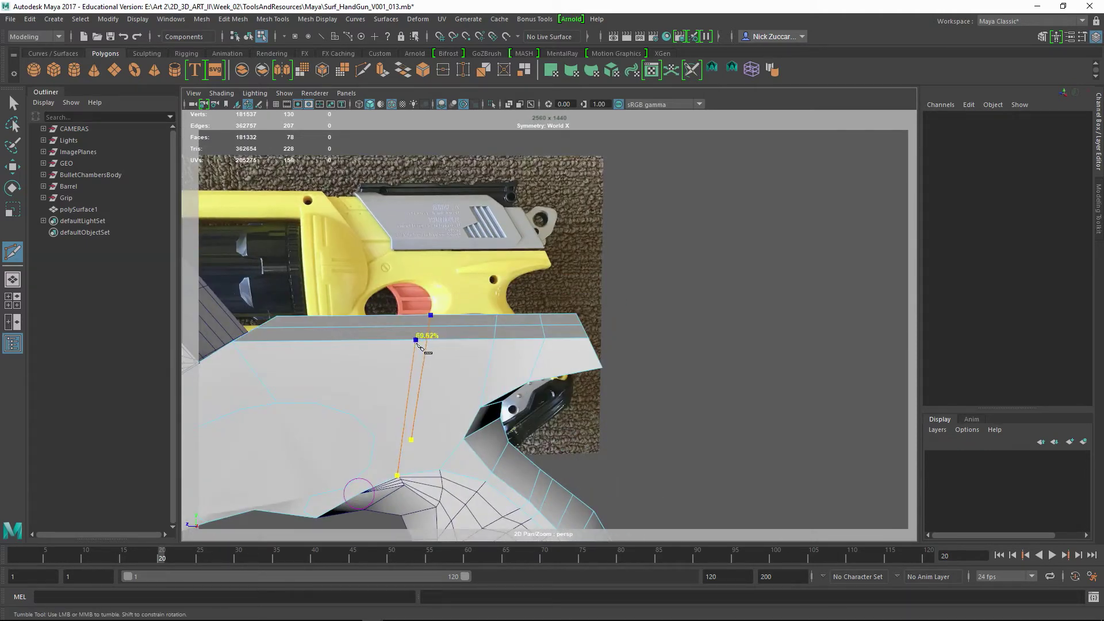
{"action": "left_click_drag", "start_coordinate": [418, 344], "coordinate": [406, 375], "text": "alt"}
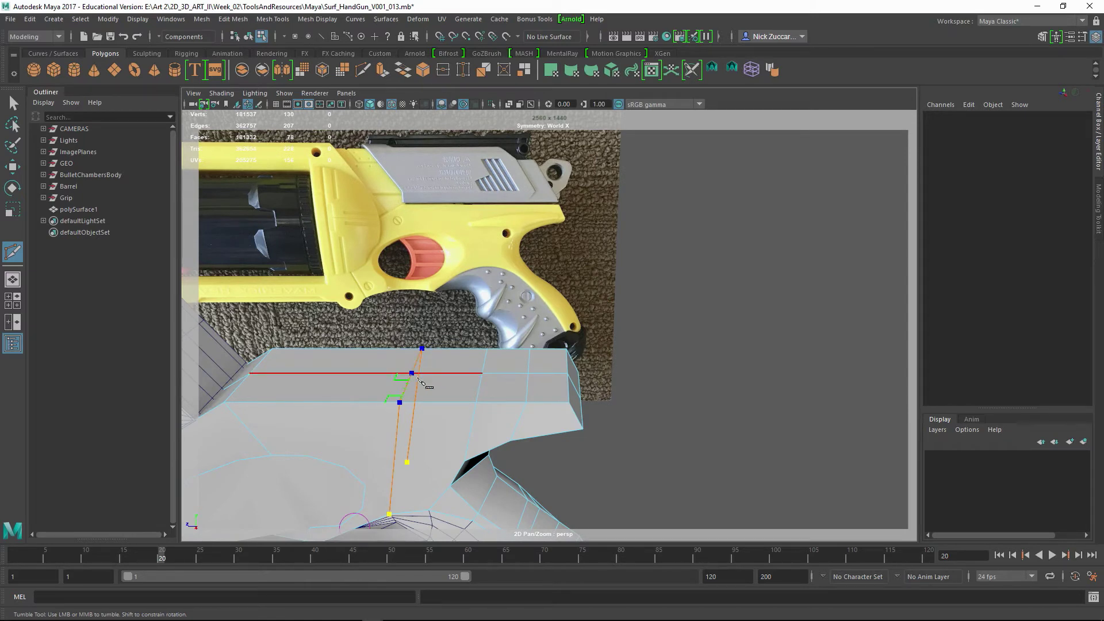
{"action": "left_click", "coordinate": [415, 379]}
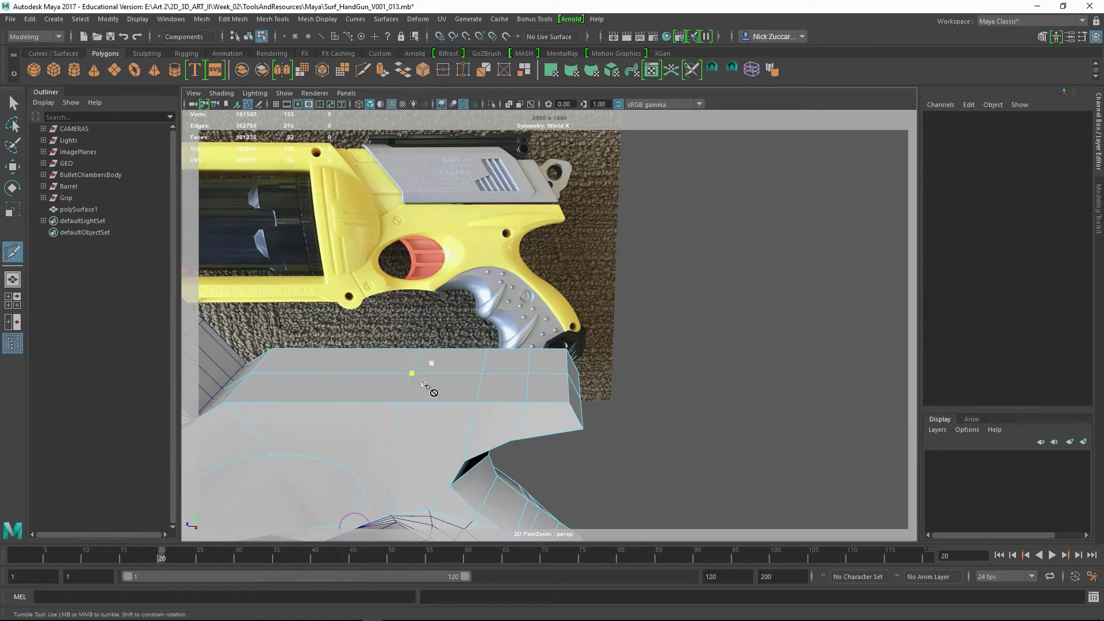
Cut two cross edges on the side from the rear bend's corner vertices forward to the new vertical edge.
{"action": "middle_click_drag", "start_coordinate": [444, 411], "coordinate": [416, 432], "text": "alt"}
{"action": "left_click_drag", "start_coordinate": [415, 431], "coordinate": [427, 417], "text": "alt"}
{"action": "middle_click_drag", "start_coordinate": [410, 400], "coordinate": [407, 394], "text": "alt"}
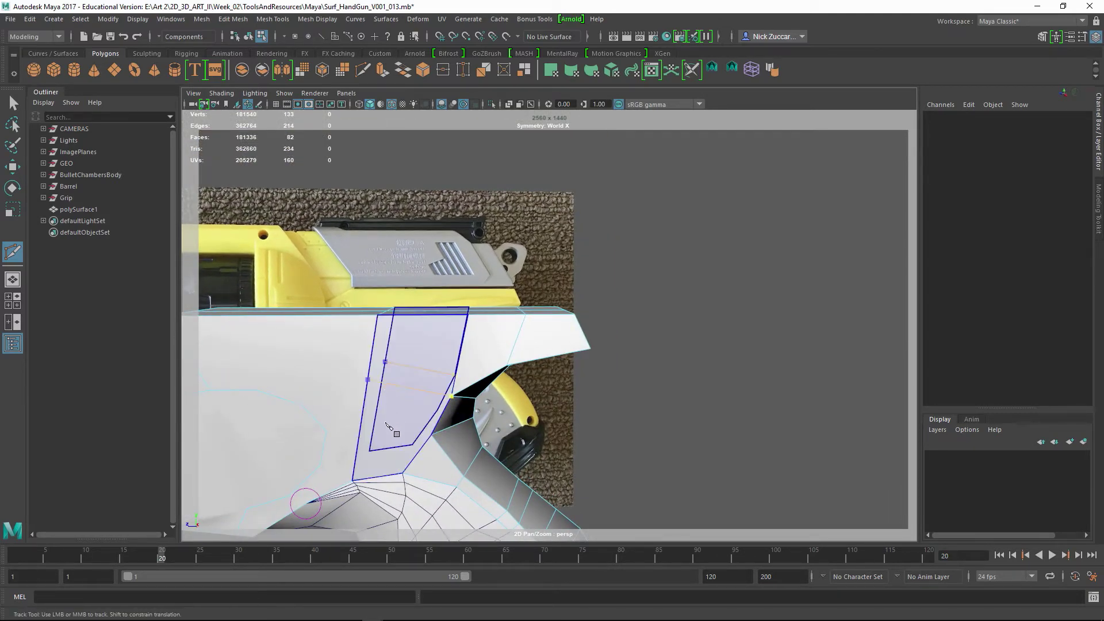
{"action": "key", "text": "Return"}
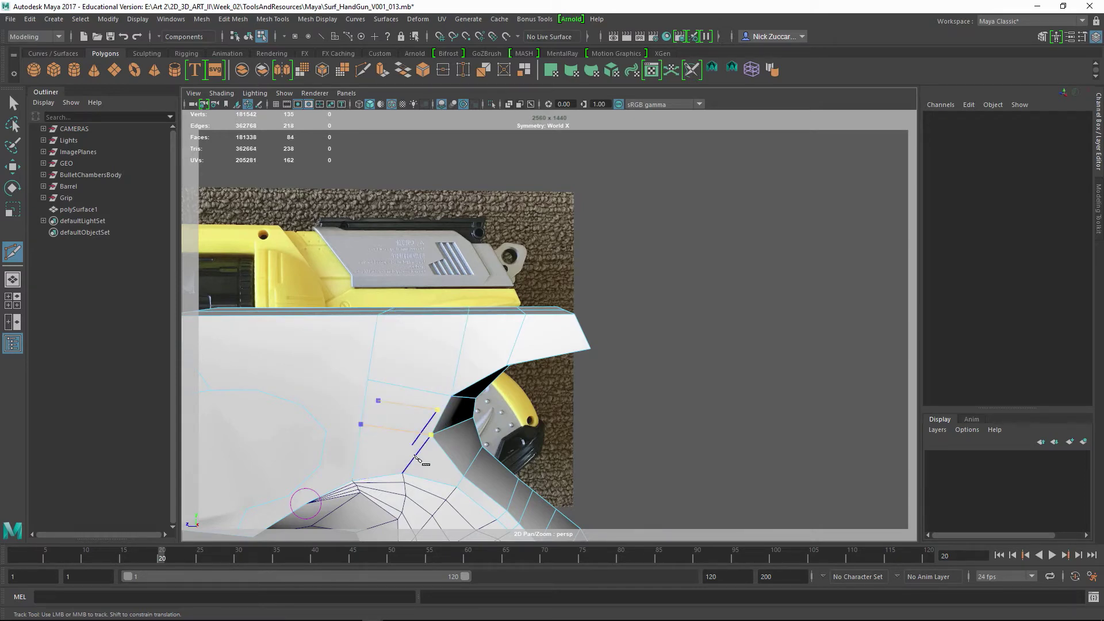
{"action": "key", "text": "Return"}
Leave Multi-Cut, return the rear body to object selection and clear its accumulated split history.
{"action": "right_click_drag", "start_coordinate": [566, 426], "coordinate": [507, 397], "text": "alt"}
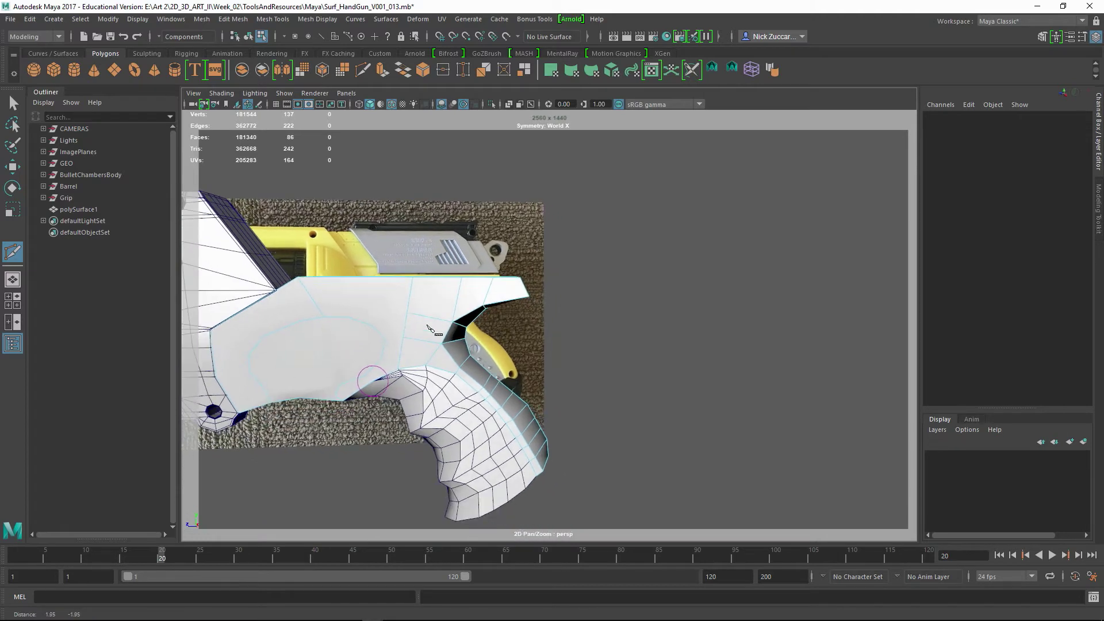
{"action": "left_click_drag", "start_coordinate": [506, 397], "coordinate": [442, 332], "text": "alt"}
{"action": "left_click_drag", "start_coordinate": [365, 312], "coordinate": [360, 345], "text": "alt"}
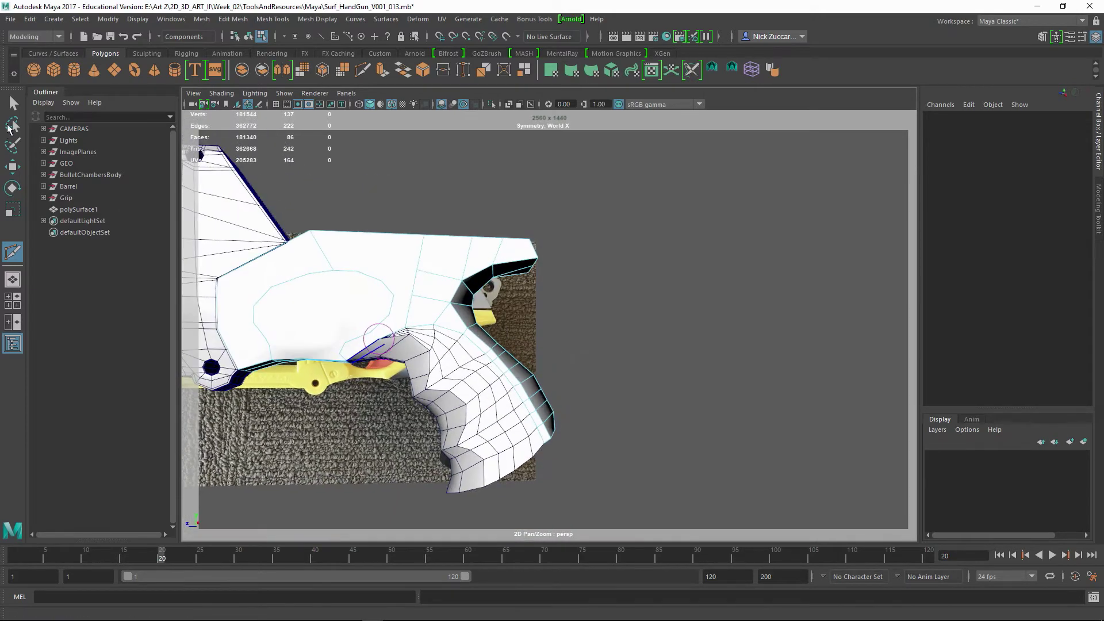
{"action": "left_click", "coordinate": [12, 103]}
{"action": "right_click_drag", "start_coordinate": [463, 379], "coordinate": [504, 381], "text": "alt"}
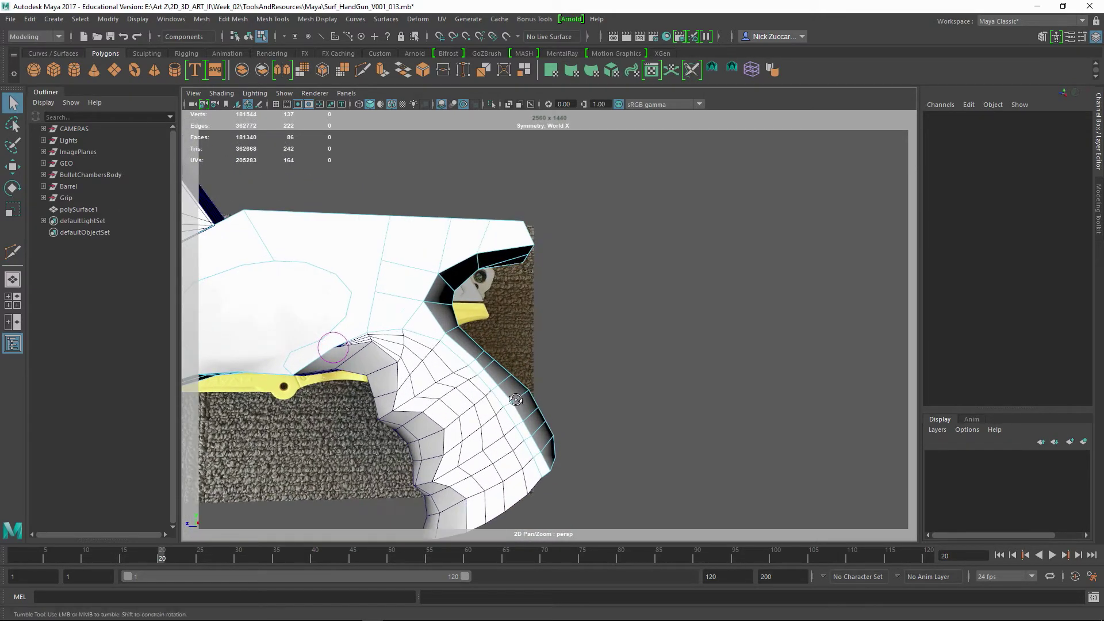
{"action": "left_click_drag", "start_coordinate": [504, 381], "coordinate": [505, 396], "text": "alt"}
{"action": "key", "text": "F8"}
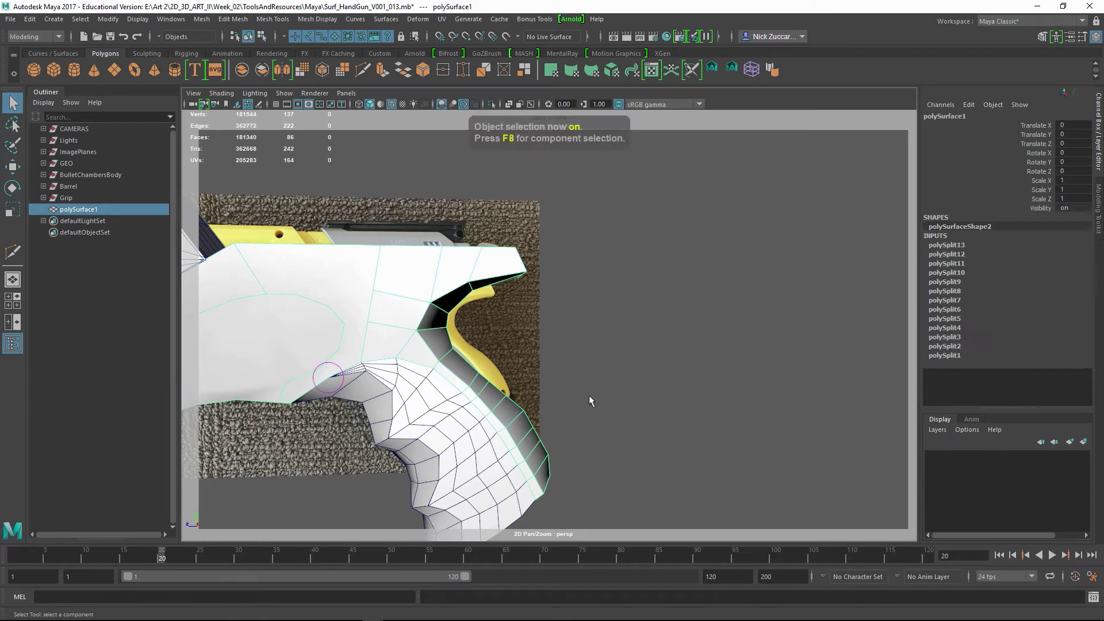
{"action": "left_click", "coordinate": [589, 396]}
{"action": "middle_click_drag", "start_coordinate": [586, 395], "coordinate": [590, 367]}
{"action": "left_click", "coordinate": [538, 397]}
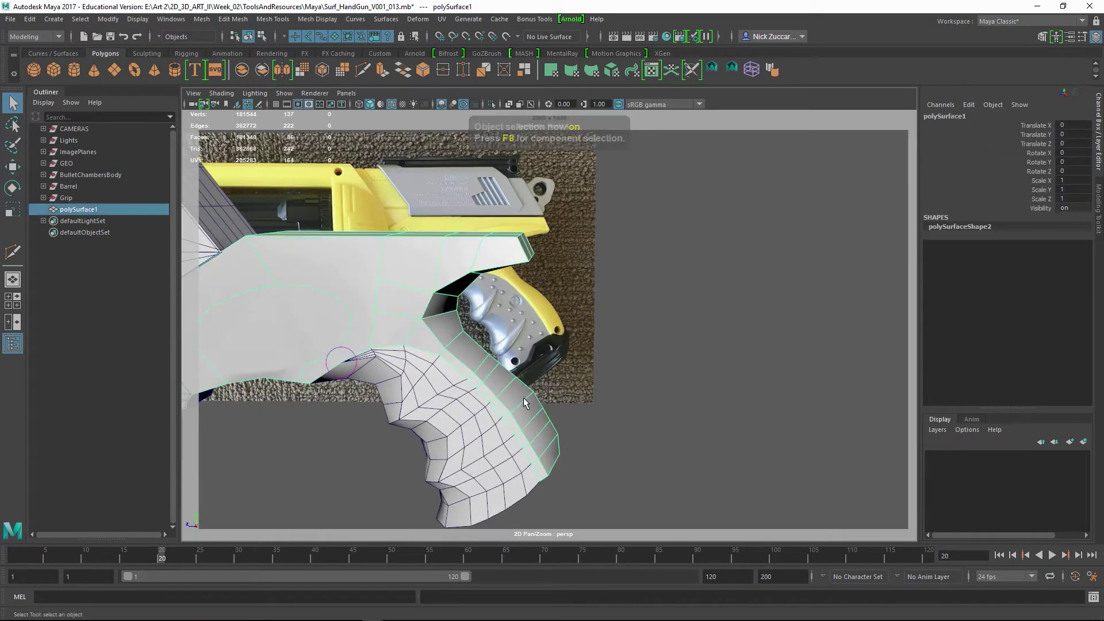
Preview the rear body smoothed and compare its back strap outline with the reference photo in the side view.
{"action": "key", "text": "3"}
{"action": "left_click", "coordinate": [602, 413]}
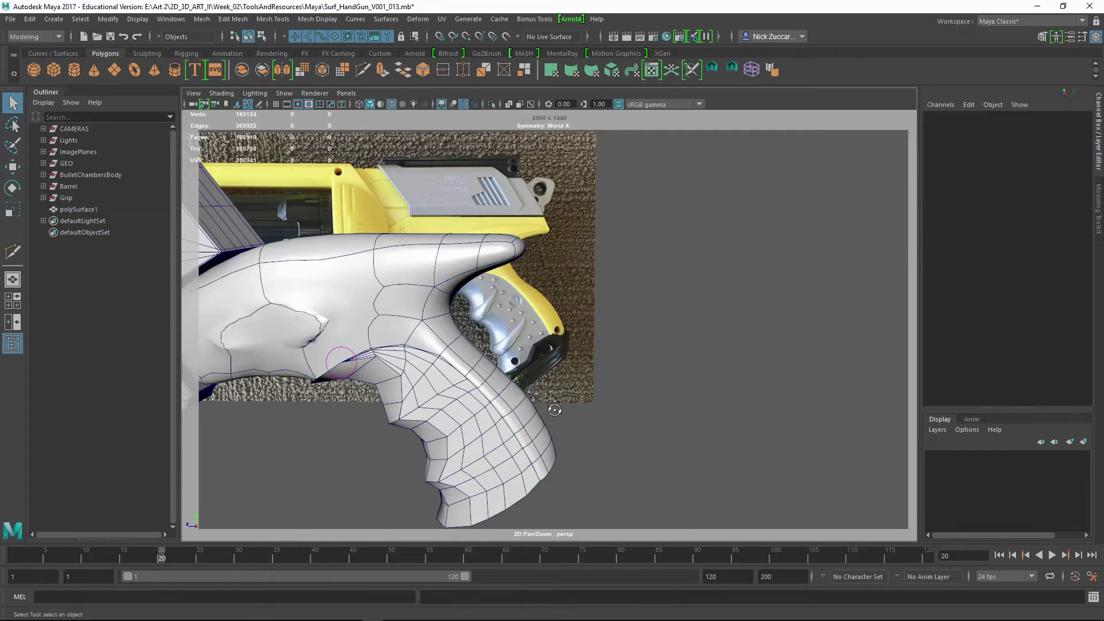
{"action": "mouse_move", "coordinate": [557, 410]}
{"action": "left_mouse_down", "text": "alt"}
{"action": "mouse_move", "coordinate": [574, 402]}
{"action": "mouse_move", "coordinate": [381, 389]}
{"action": "mouse_move", "coordinate": [572, 401]}
{"action": "left_mouse_up", "text": "alt"}
{"action": "left_click", "coordinate": [564, 396]}
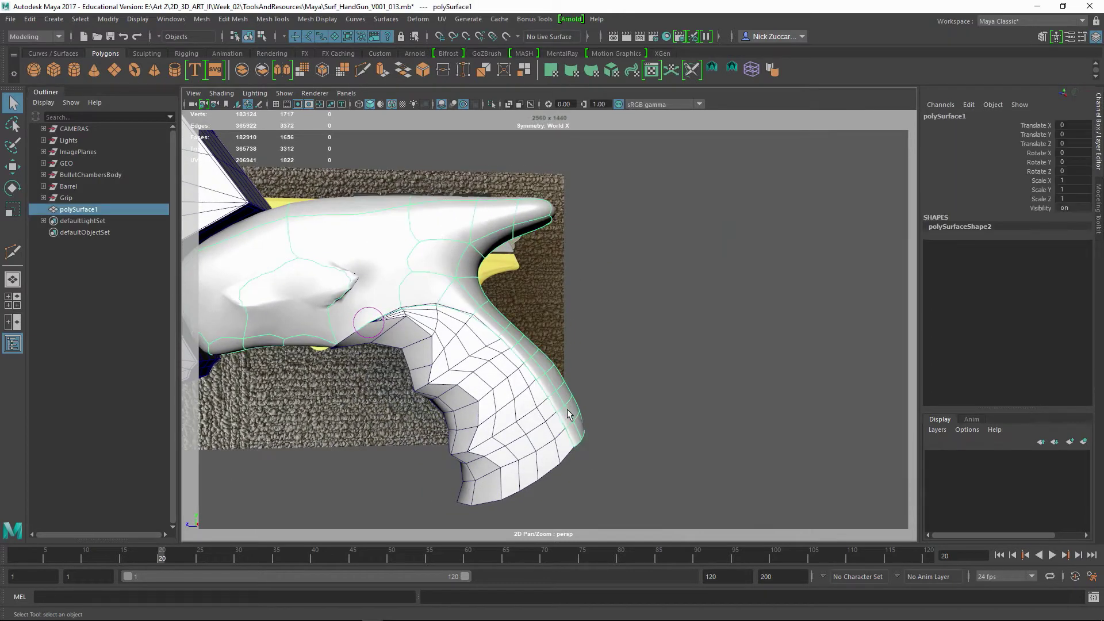
{"action": "left_click_drag", "start_coordinate": [583, 435], "coordinate": [620, 448], "text": "alt"}
{"action": "key", "text": "space"}
{"action": "key", "text": "space"}
{"action": "middle_click_drag", "start_coordinate": [757, 433], "coordinate": [633, 325], "text": "alt"}
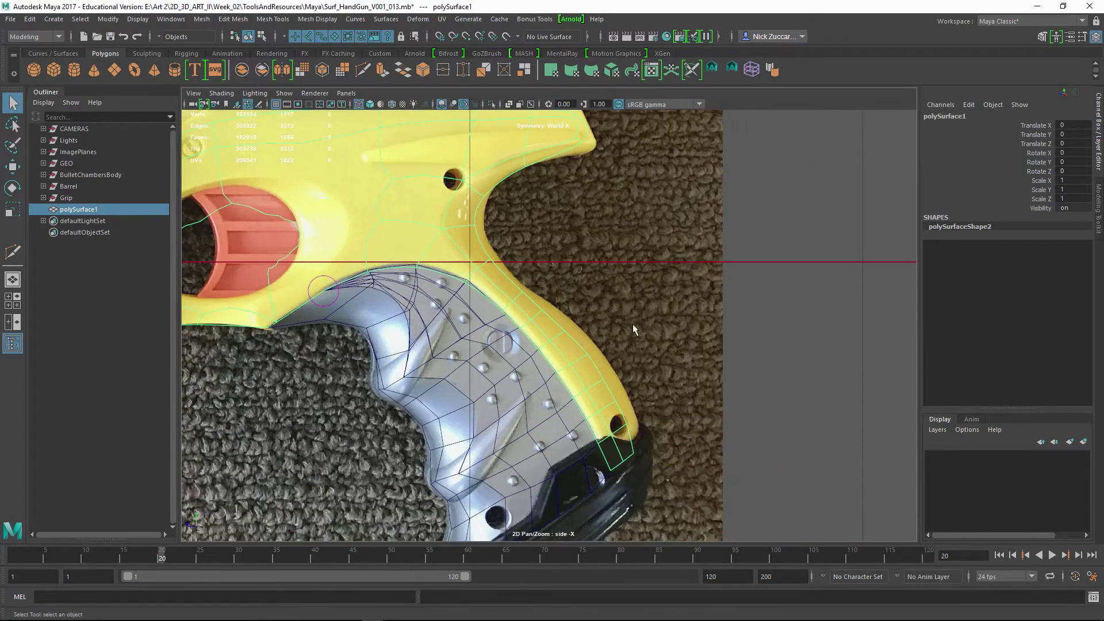
{"action": "middle_click_drag", "start_coordinate": [650, 377], "coordinate": [604, 361], "text": "alt"}
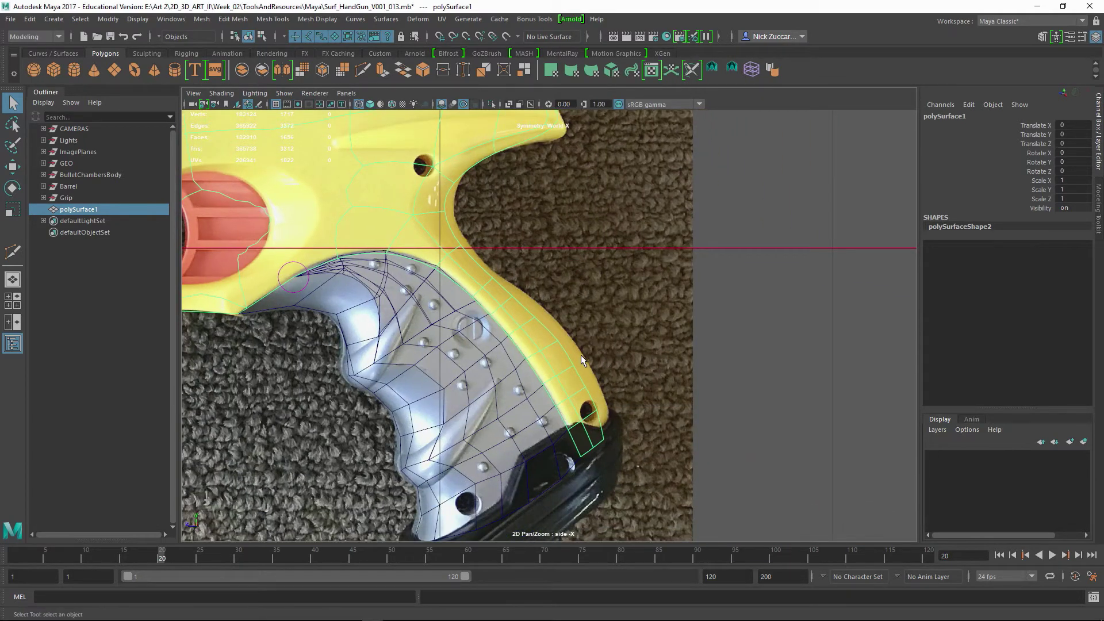
{"action": "key", "text": "1"}
{"action": "key", "text": "3"}
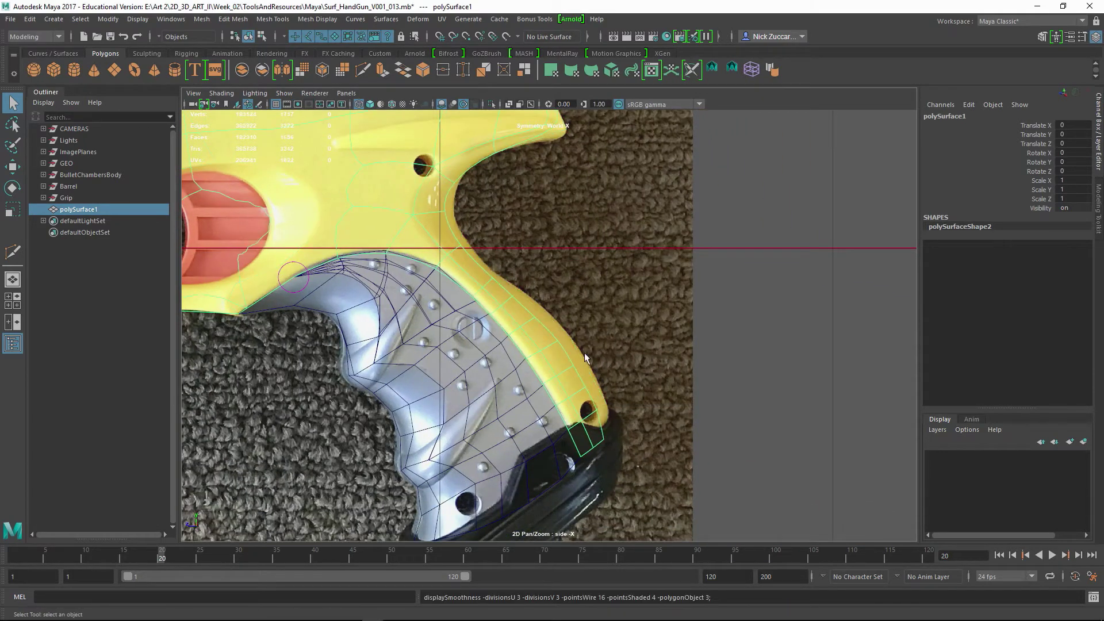
Move the back strap's rear outline vertices in the smoothed side view to follow the yellow edge in the reference photo.
{"action": "right_click_drag", "start_coordinate": [565, 278], "coordinate": [541, 282]}
{"action": "left_click_drag", "start_coordinate": [488, 261], "coordinate": [616, 407]}
{"action": "key", "text": "w"}
{"action": "left_click", "coordinate": [540, 315]}
{"action": "key", "text": "F9"}
{"action": "left_click", "coordinate": [539, 314]}
{"action": "left_click", "coordinate": [569, 333]}
{"action": "left_click", "coordinate": [576, 364]}
{"action": "left_click", "coordinate": [599, 409]}
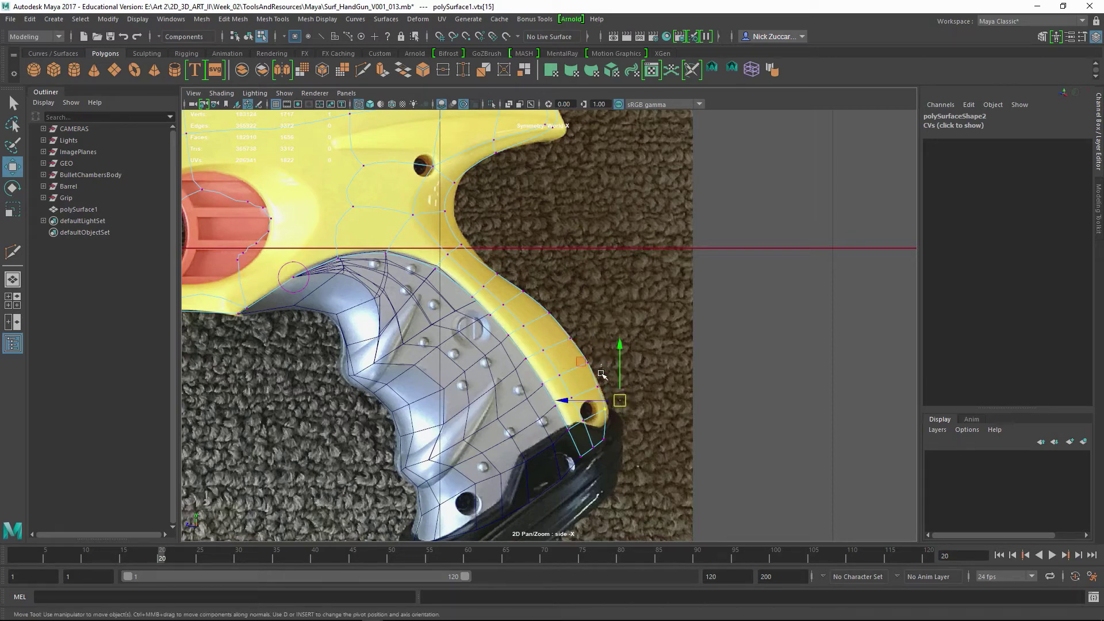
Adjust the rear vertices near the back strap's lower end to match the reference outline around the screw hole.
{"action": "left_click", "coordinate": [598, 386]}
{"action": "left_click", "coordinate": [602, 385]}
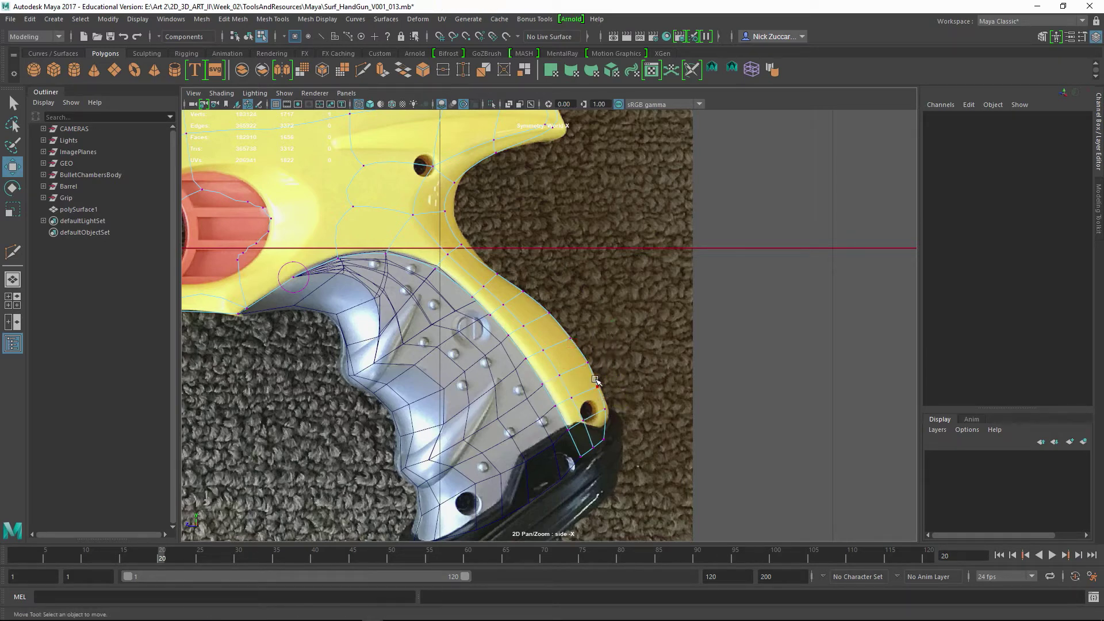
{"action": "left_click", "coordinate": [598, 384]}
{"action": "left_click_drag", "start_coordinate": [597, 384], "coordinate": [601, 384]}
{"action": "left_click_drag", "start_coordinate": [603, 434], "coordinate": [608, 437]}
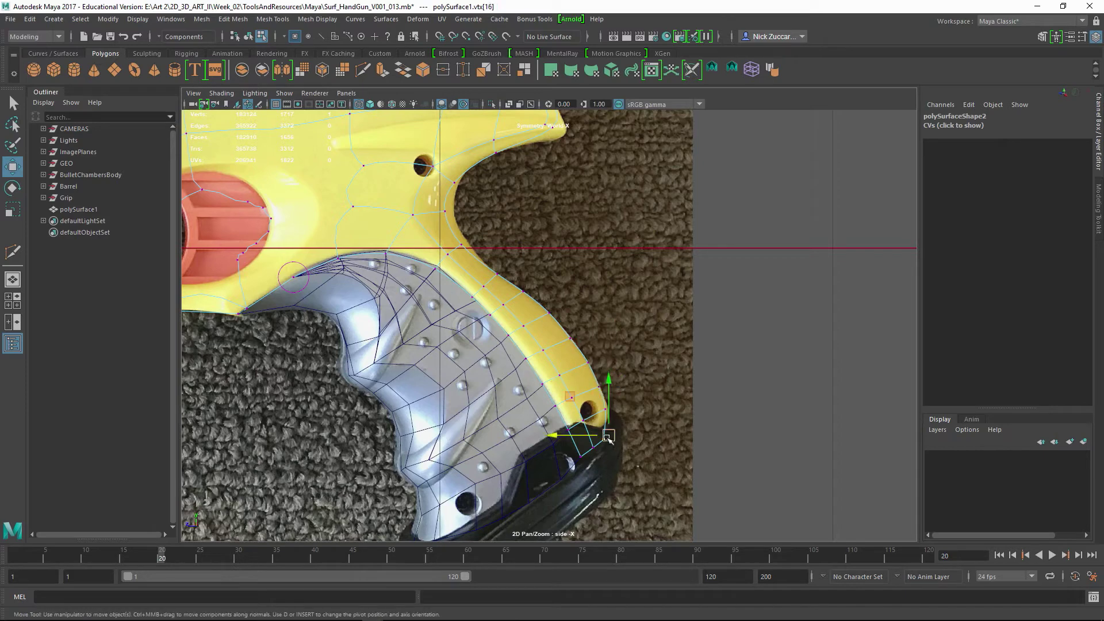
Reposition the three vertices around the rear bend above the grip so the smoothed curve follows the reference photo.
{"action": "left_click", "coordinate": [590, 266]}
{"action": "scroll", "coordinate": [591, 256], "scroll_direction": "down", "scroll_amount": 2}
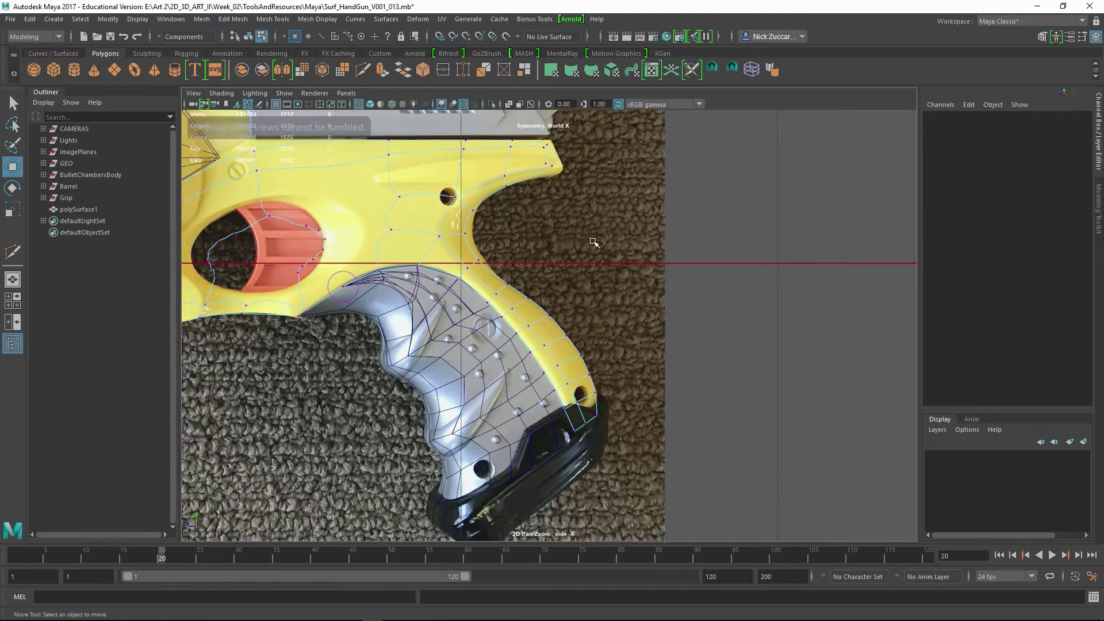
{"action": "middle_click_drag", "start_coordinate": [594, 244], "coordinate": [570, 292], "text": "alt"}
{"action": "left_click", "coordinate": [444, 275], "text": "alt"}
{"action": "left_click_drag", "start_coordinate": [460, 288], "coordinate": [459, 285]}
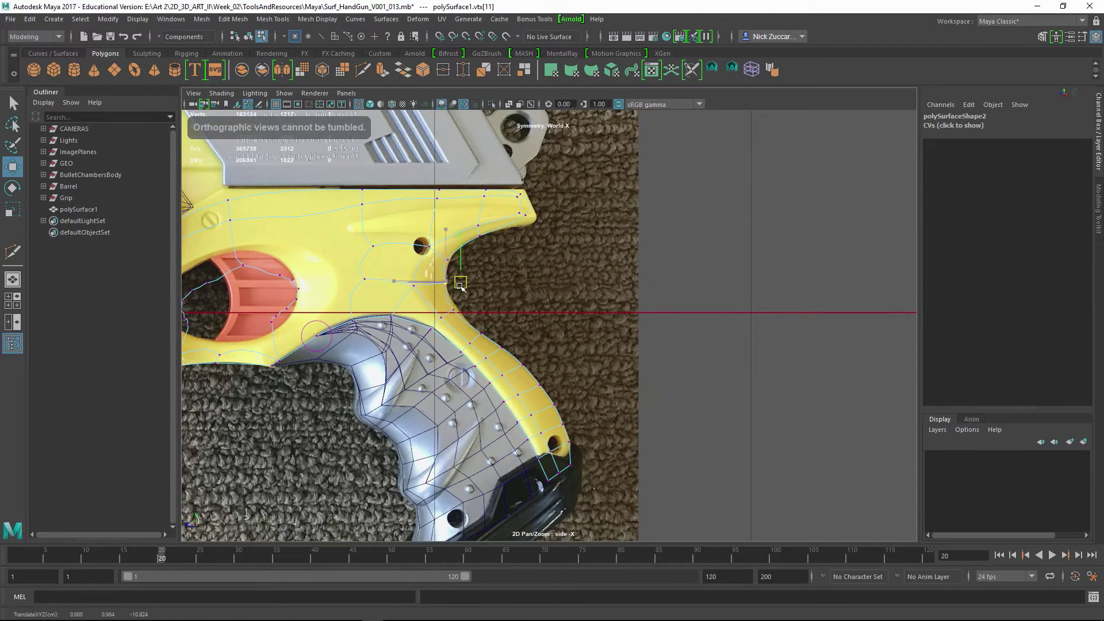
{"action": "left_click", "coordinate": [463, 307]}
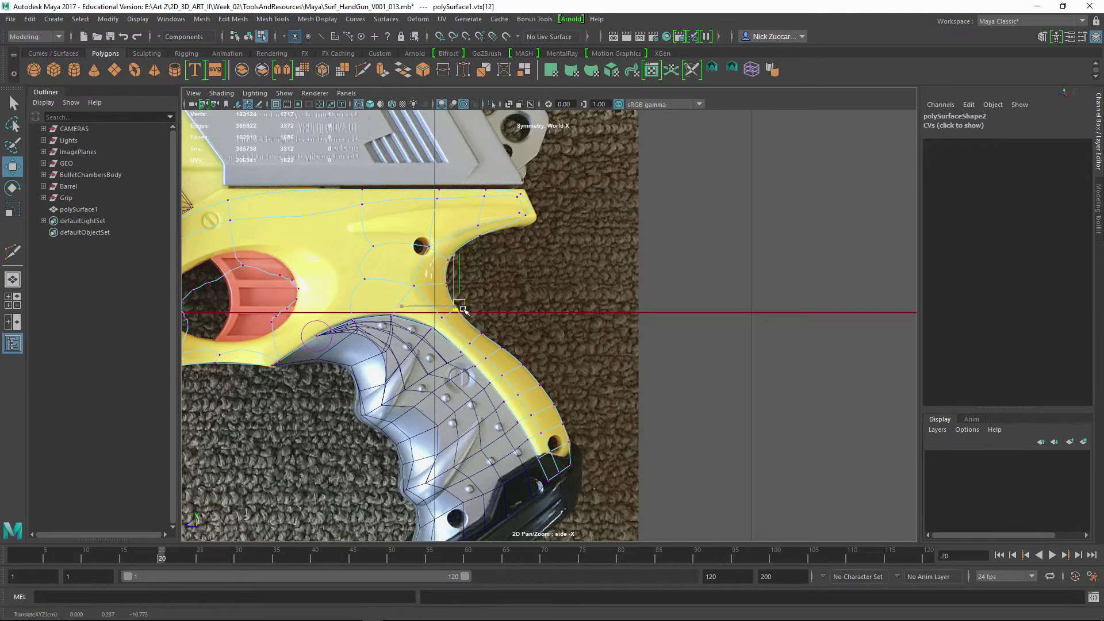
{"action": "left_click", "coordinate": [518, 256]}
{"action": "left_click_drag", "start_coordinate": [444, 250], "coordinate": [451, 264]}
{"action": "left_click", "coordinate": [497, 264]}
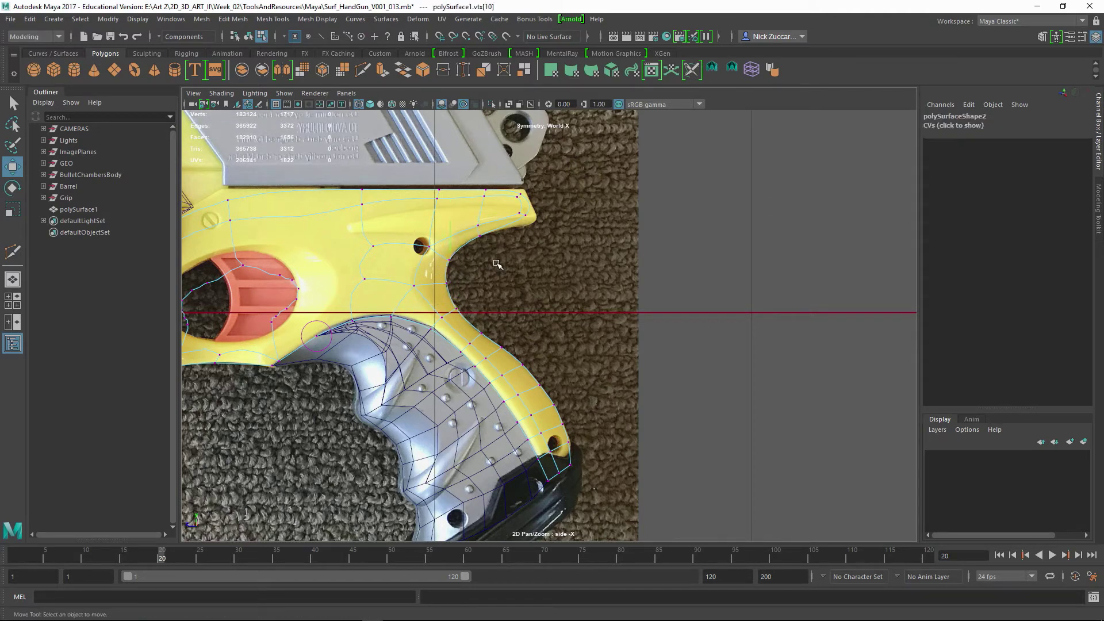
{"action": "left_click", "coordinate": [498, 264]}
Shift the rear bend's upper vertex slightly rearward on the unsmoothed cage and compare the cage with the smoothed shape.
{"action": "middle_click_drag", "start_coordinate": [571, 240], "coordinate": [551, 296], "text": "alt"}
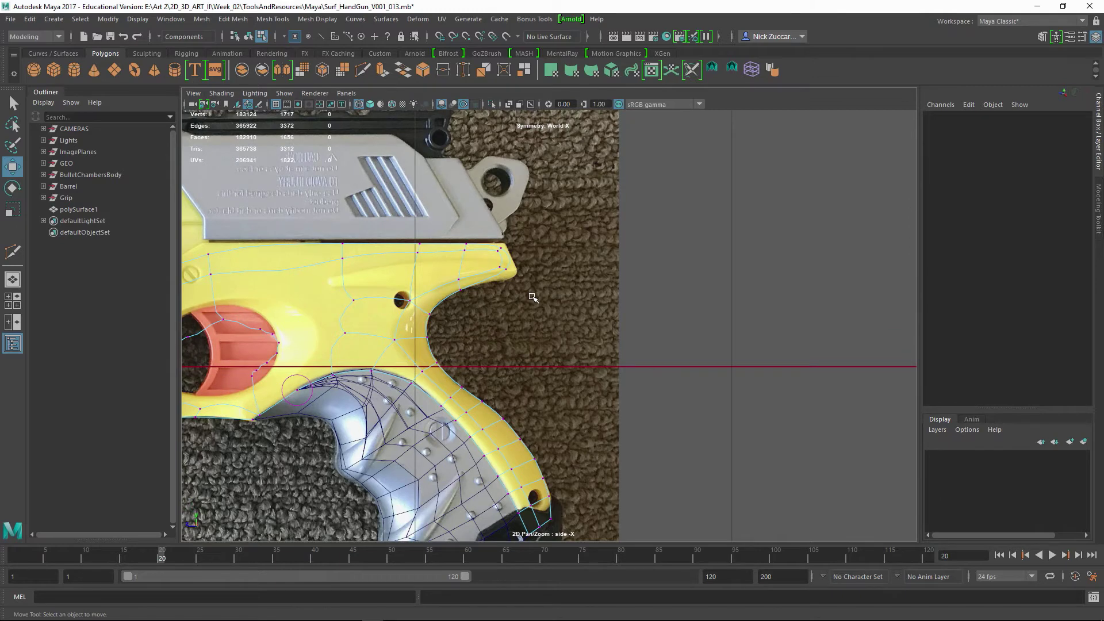
{"action": "key", "text": "1"}
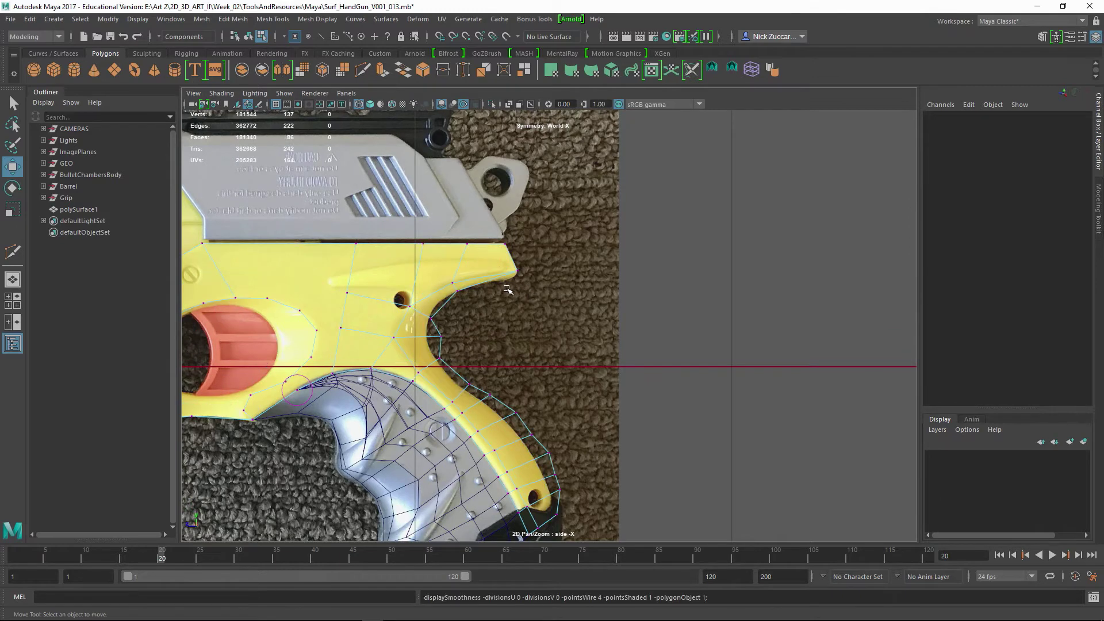
{"action": "left_click", "coordinate": [428, 316]}
{"action": "left_click_drag", "start_coordinate": [428, 315], "coordinate": [439, 313]}
{"action": "key", "text": "3"}
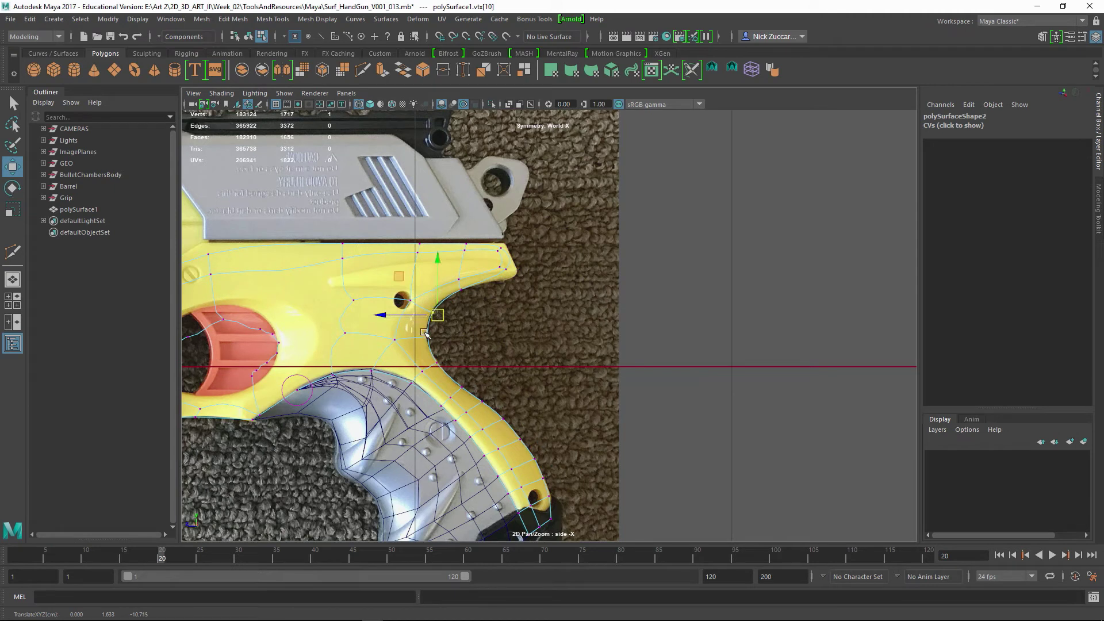
{"action": "left_click", "coordinate": [428, 335]}
{"action": "key", "text": "1"}
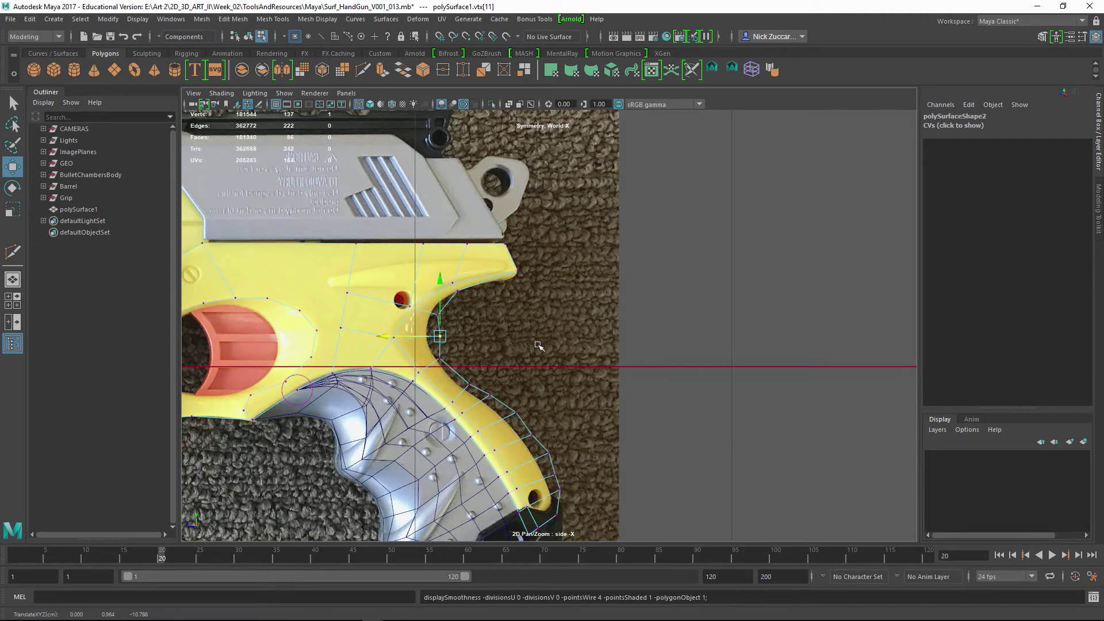
{"action": "left_click", "coordinate": [536, 342]}
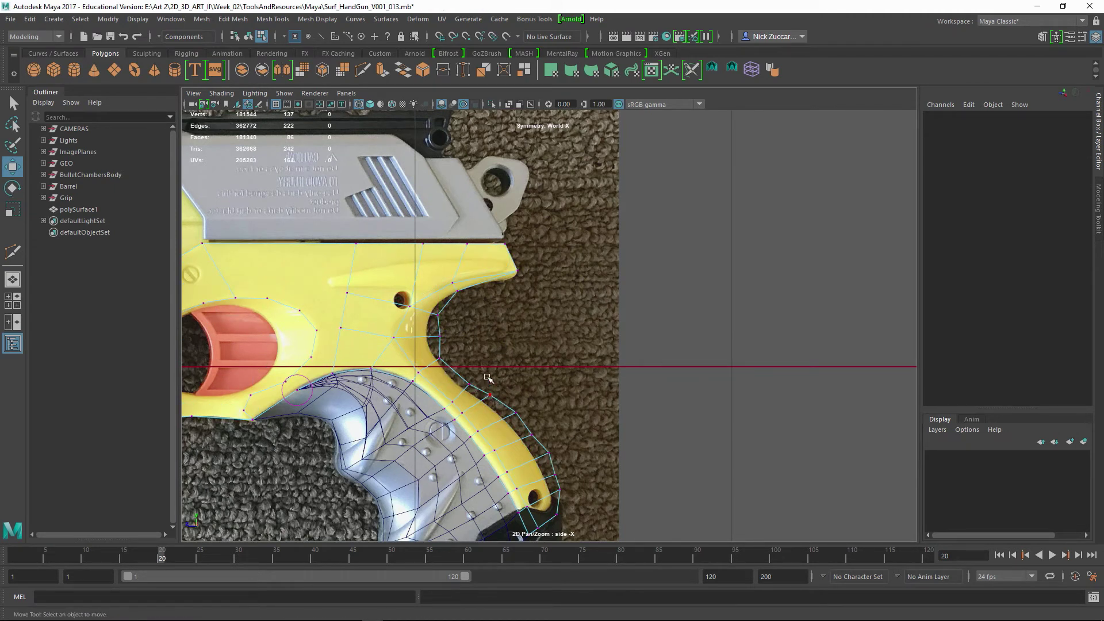
{"action": "key", "text": "2"}
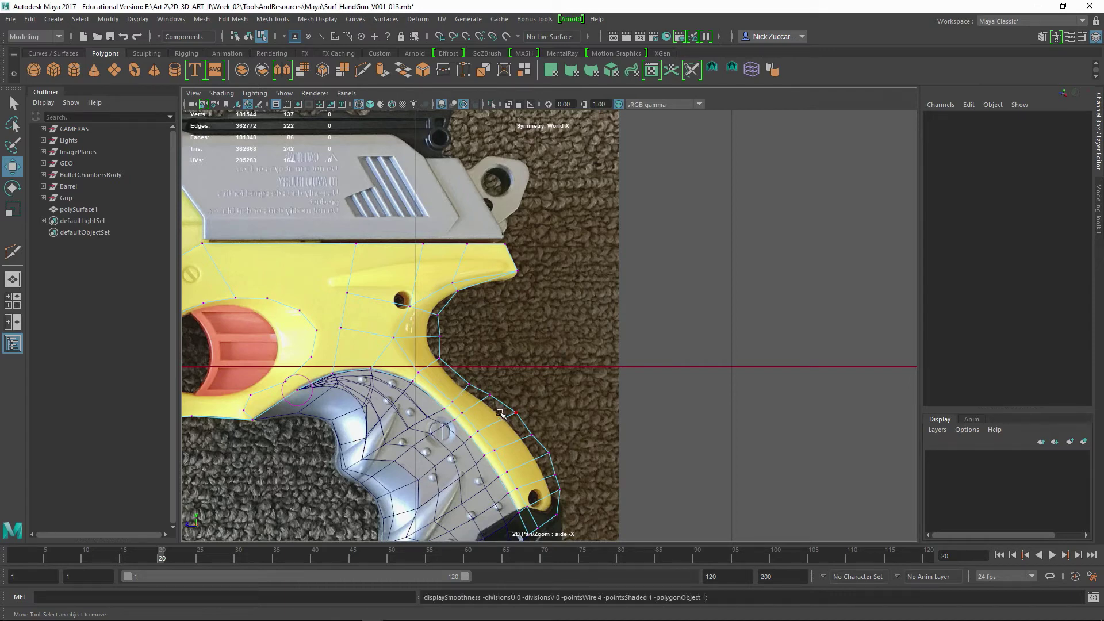
Compare the smoothed body with the reference image in the side view, and inspect its shape in the perspective view.
{"action": "left_click", "coordinate": [489, 394]}
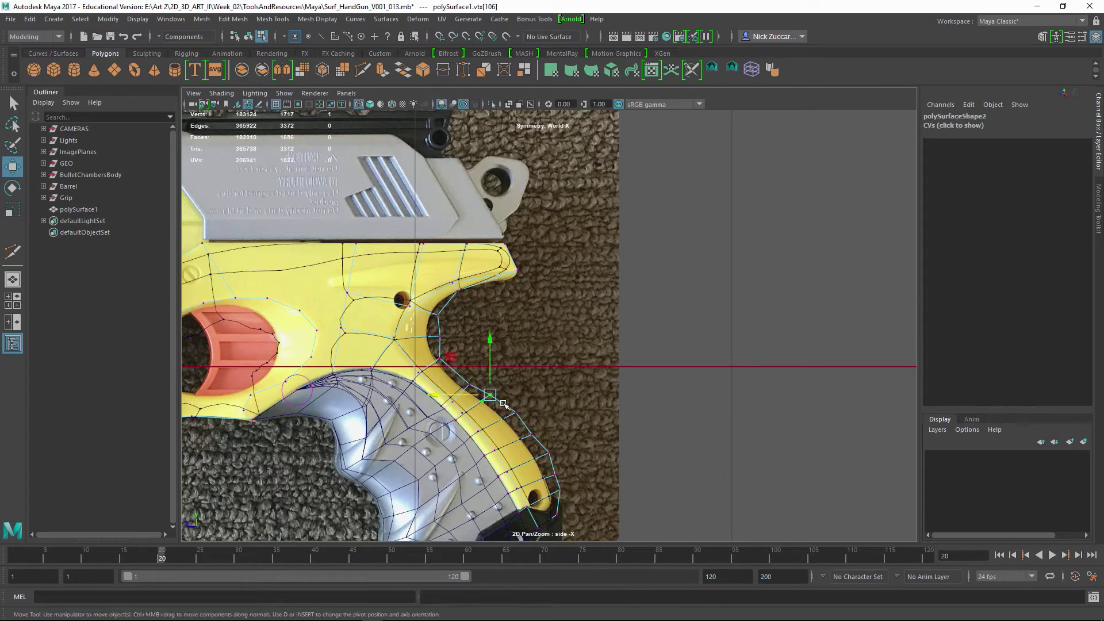
{"action": "left_click", "coordinate": [562, 399]}
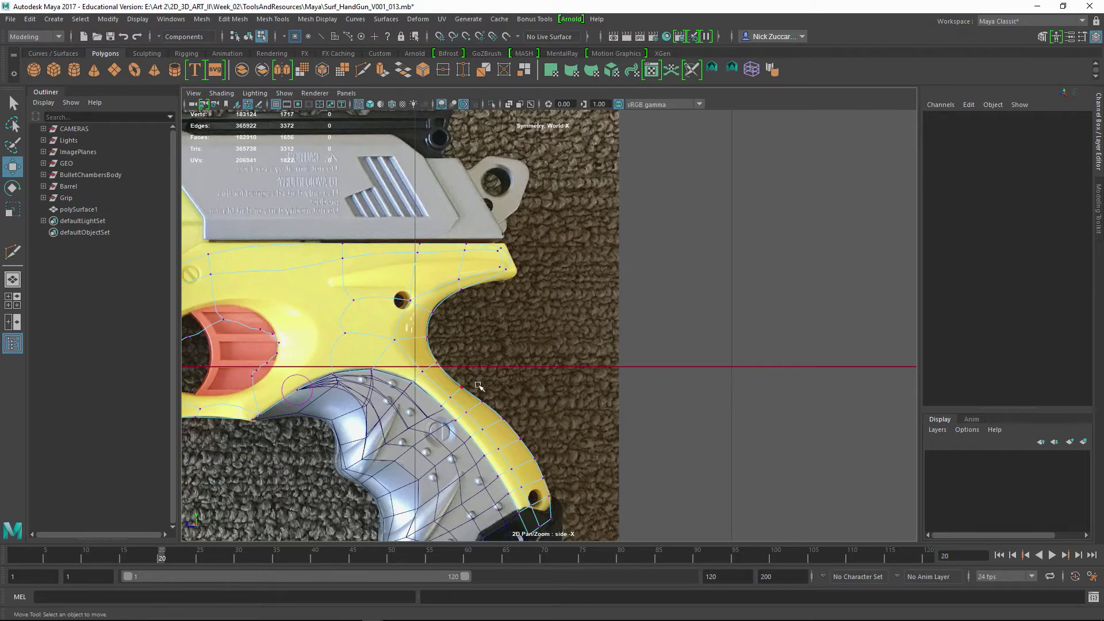
{"action": "key", "text": "space"}
{"action": "key", "text": "space"}
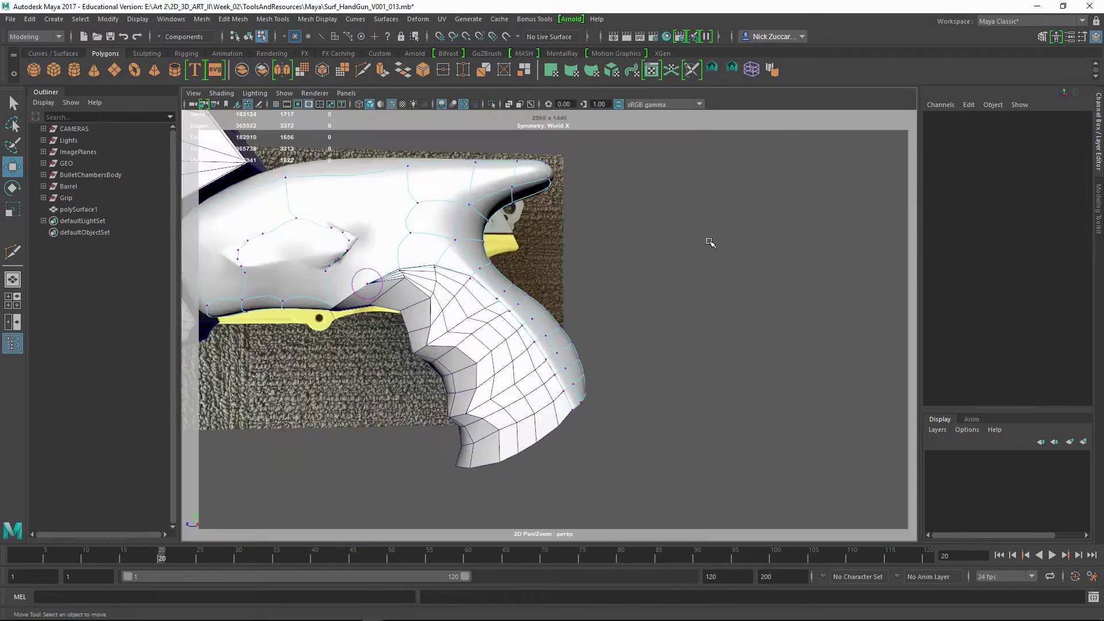
{"action": "left_click_drag", "start_coordinate": [710, 239], "coordinate": [566, 392], "text": "alt"}
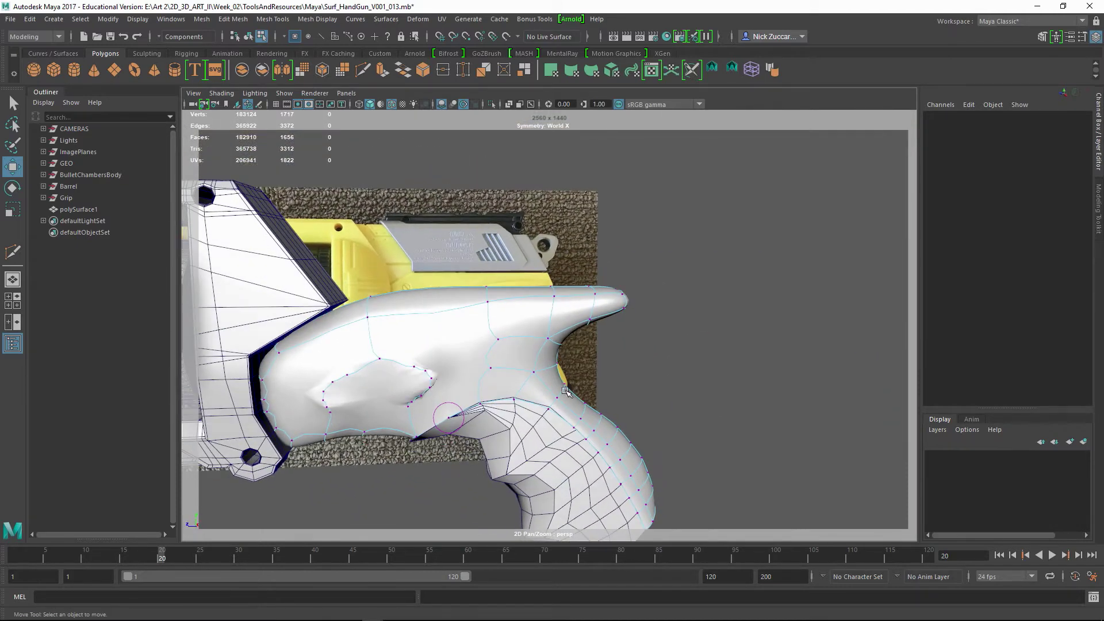
Return the body to unsmoothed display and insert an edge loop close to its rear tip with Multi-Cut.
{"action": "key", "text": "1"}
{"action": "right_click_drag", "start_coordinate": [578, 325], "coordinate": [613, 333], "text": "alt"}
{"action": "left_click_drag", "start_coordinate": [614, 333], "coordinate": [561, 320], "text": "alt"}
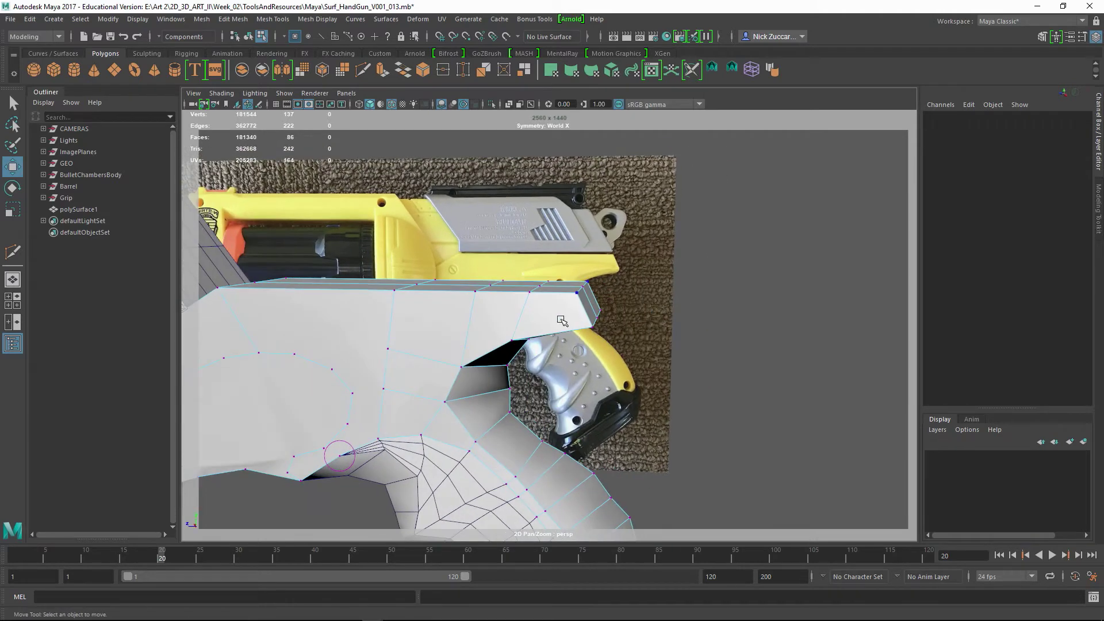
{"action": "key", "text": "F8"}
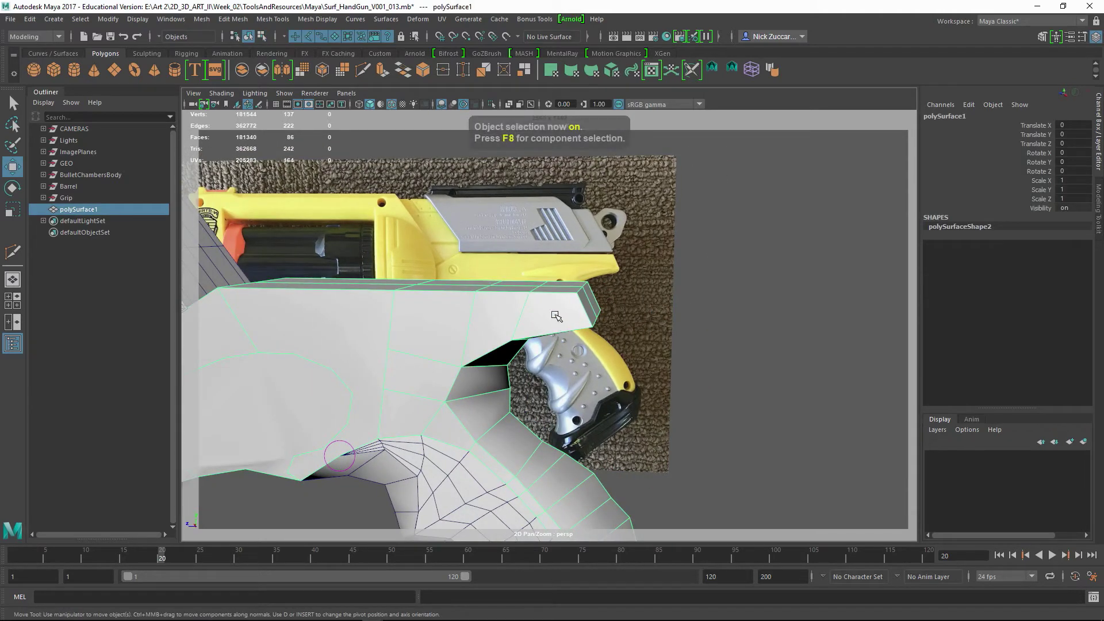
{"action": "right_click_drag", "start_coordinate": [556, 316], "coordinate": [496, 313], "text": "shift"}
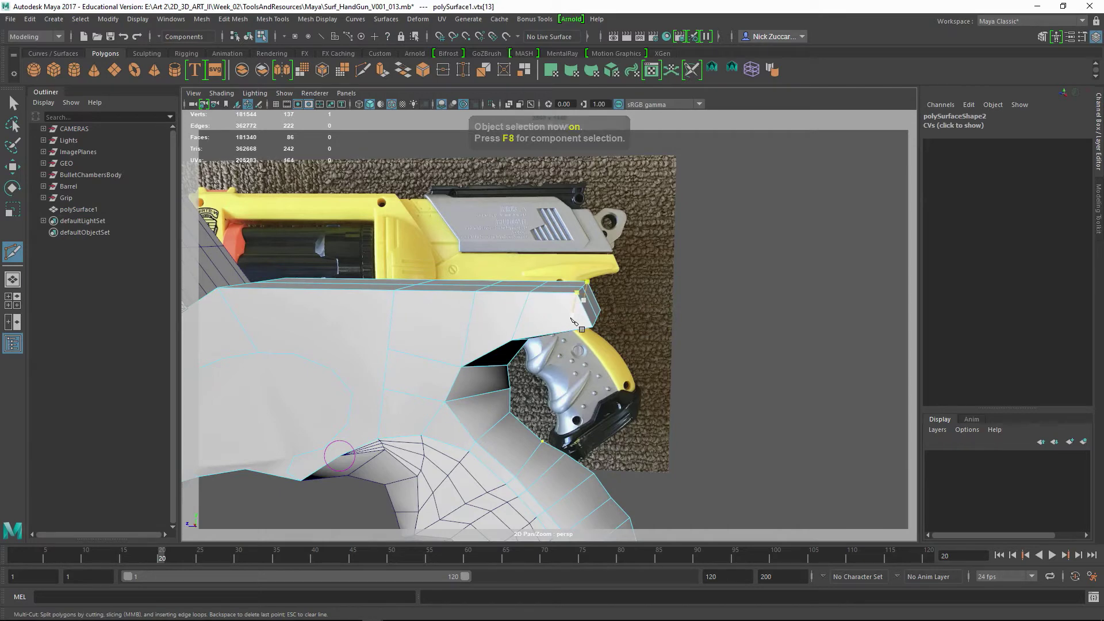
{"action": "left_click_drag", "start_coordinate": [573, 320], "coordinate": [595, 380], "text": "alt"}
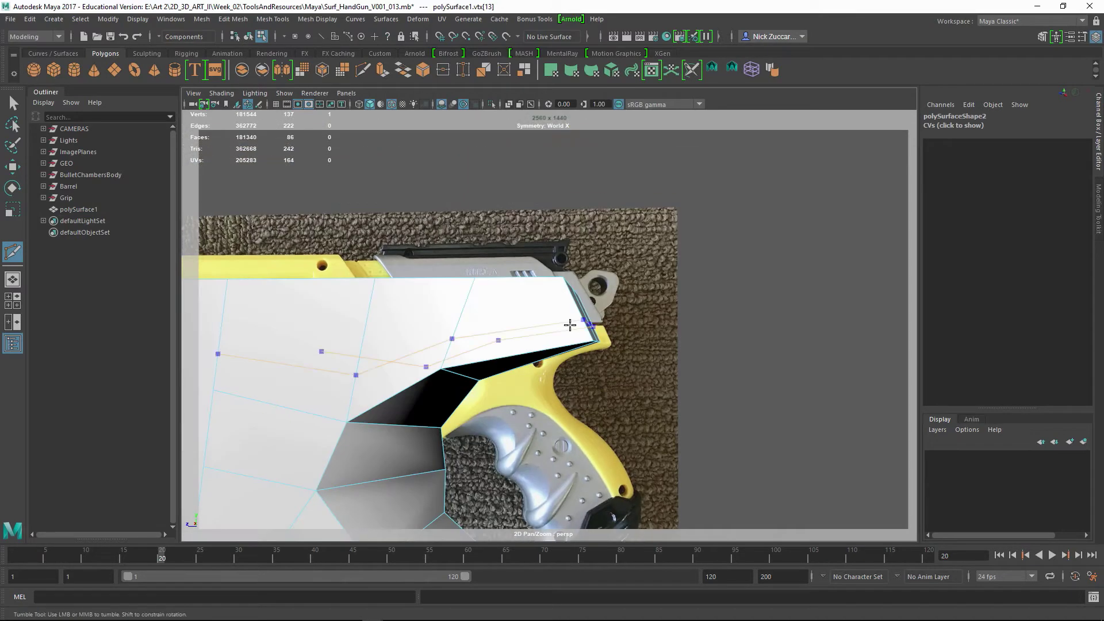
{"action": "left_click", "coordinate": [560, 279], "text": "ctrl"}
{"action": "left_click_drag", "start_coordinate": [661, 304], "coordinate": [676, 342], "text": "alt"}
{"action": "key", "text": "ctrl+z"}
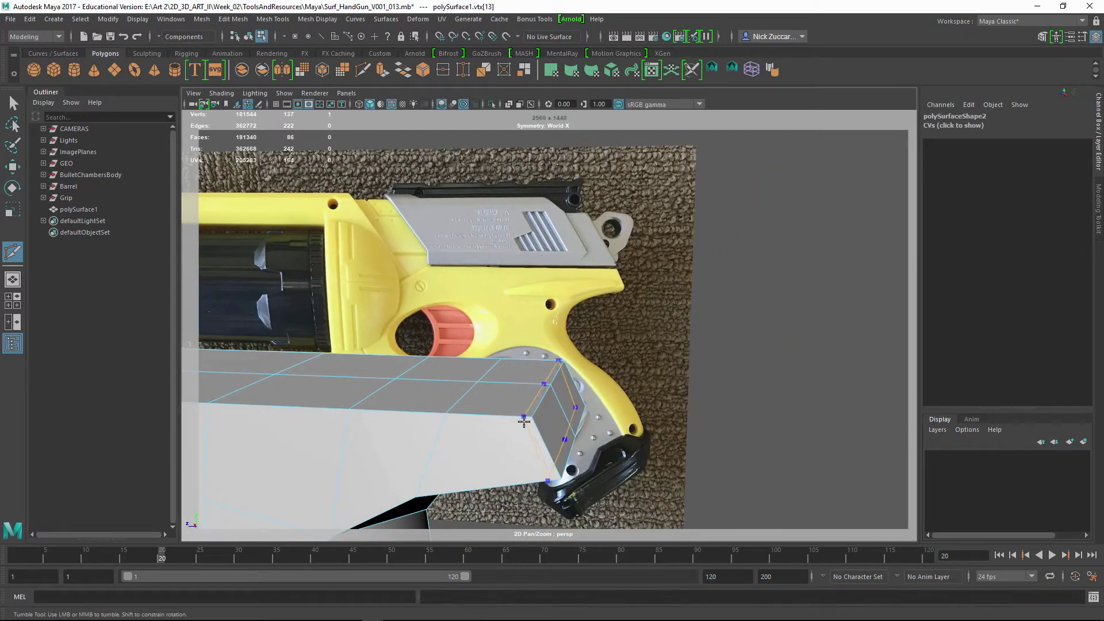
{"action": "left_click", "coordinate": [525, 423], "text": "ctrl"}
Insert an edge loop along the lower edge of the body's rear tip.
{"action": "left_click_drag", "start_coordinate": [525, 423], "coordinate": [606, 410], "text": "alt"}
{"action": "middle_click_drag", "start_coordinate": [603, 406], "coordinate": [642, 420], "text": "alt"}
{"action": "left_click_drag", "start_coordinate": [641, 420], "coordinate": [624, 363], "text": "alt"}
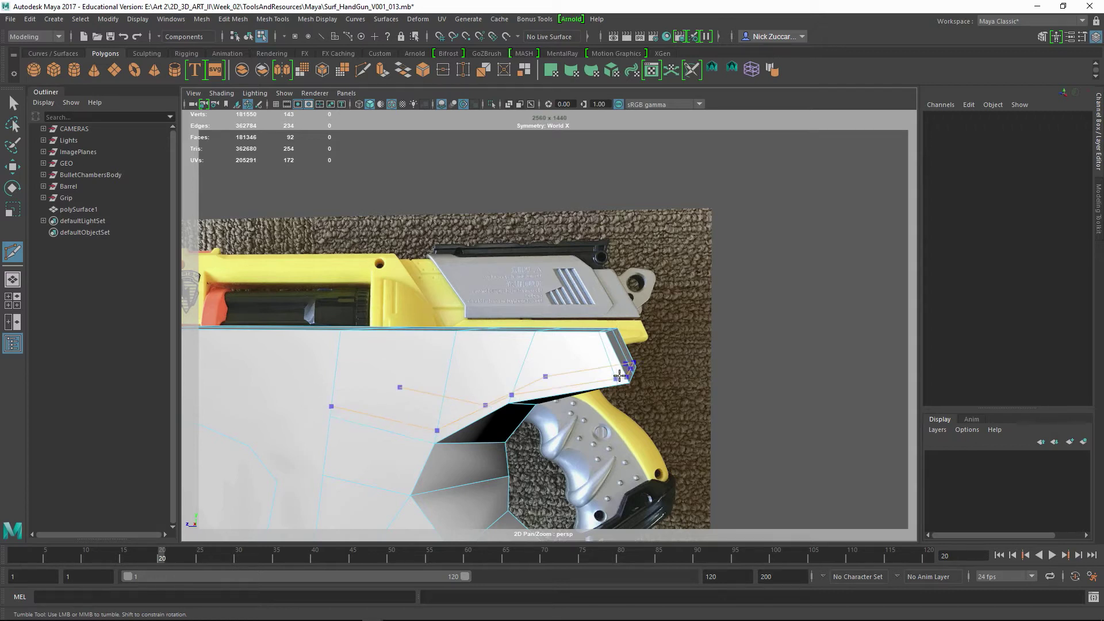
{"action": "left_click", "coordinate": [619, 378], "text": "ctrl"}
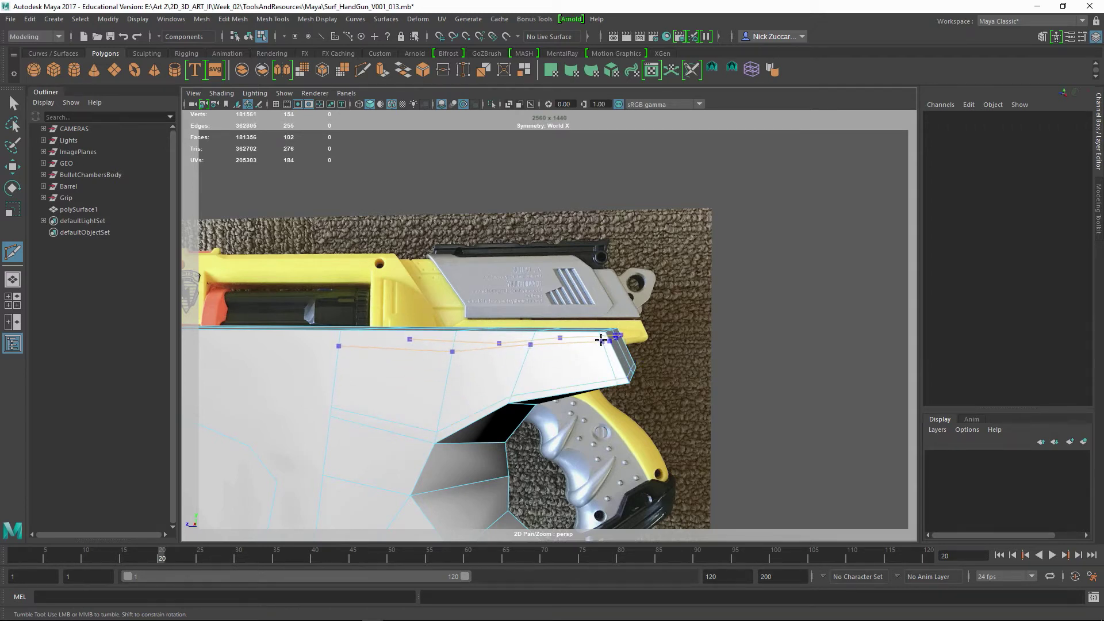
Insert another edge loop close to the upper edge of the body's rear section.
{"action": "left_click_drag", "start_coordinate": [600, 339], "coordinate": [554, 360], "text": "alt"}
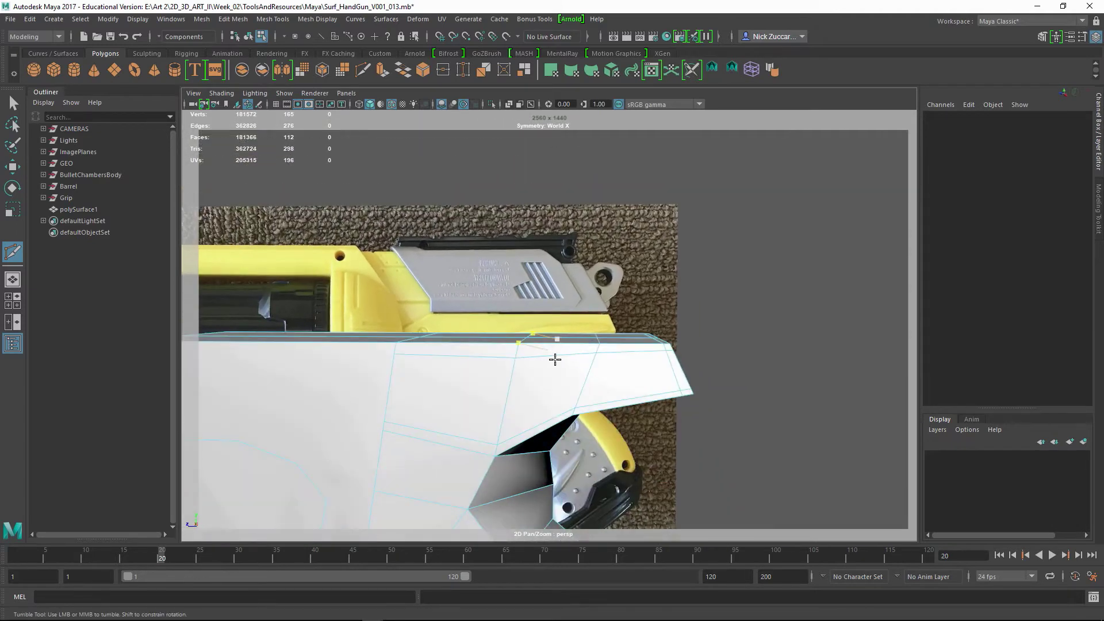
{"action": "scroll", "coordinate": [600, 391], "scroll_direction": "down", "scroll_amount": 3}
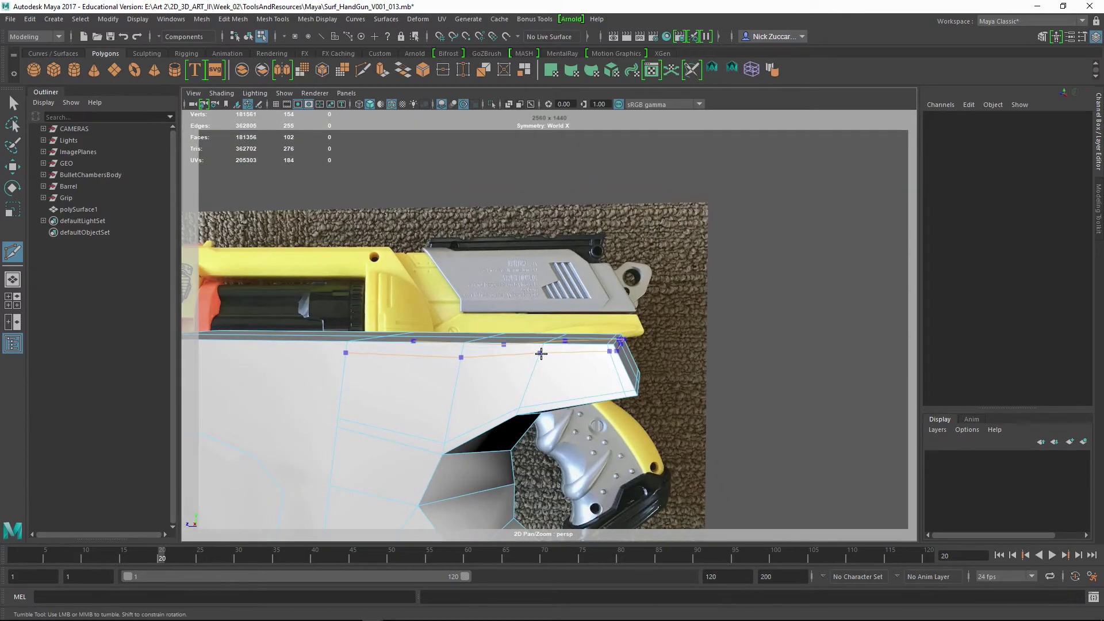
{"action": "left_click_drag", "start_coordinate": [608, 367], "coordinate": [581, 386], "text": "alt"}
{"action": "middle_click_drag", "start_coordinate": [581, 386], "coordinate": [604, 288], "text": "alt"}
{"action": "left_click_drag", "start_coordinate": [608, 292], "coordinate": [673, 285], "text": "alt"}
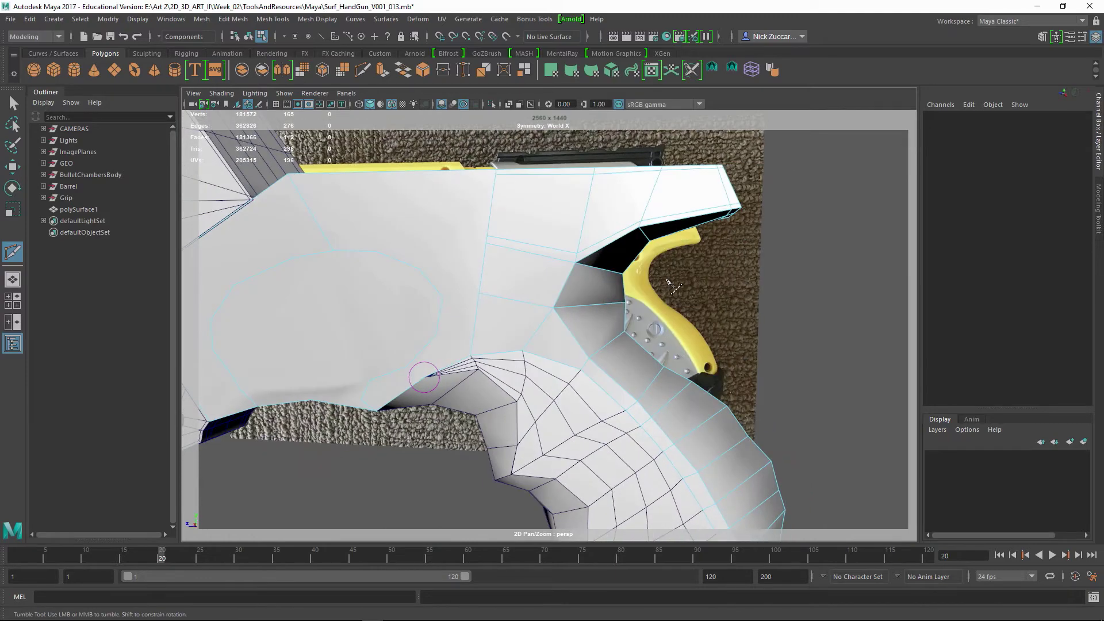
Preview the body smoothed and examine its rear tip and back curve from several angles in object mode.
{"action": "key", "text": "3"}
{"action": "right_click_drag", "start_coordinate": [737, 332], "coordinate": [668, 339], "text": "alt"}
{"action": "left_click_drag", "start_coordinate": [667, 339], "coordinate": [495, 368], "text": "alt"}
{"action": "key", "text": "q"}
{"action": "left_click_drag", "start_coordinate": [552, 271], "coordinate": [556, 358], "text": "alt"}
{"action": "key", "text": "F8"}
{"action": "left_click", "coordinate": [574, 290]}
{"action": "left_click", "coordinate": [644, 262]}
{"action": "left_click", "coordinate": [742, 258]}
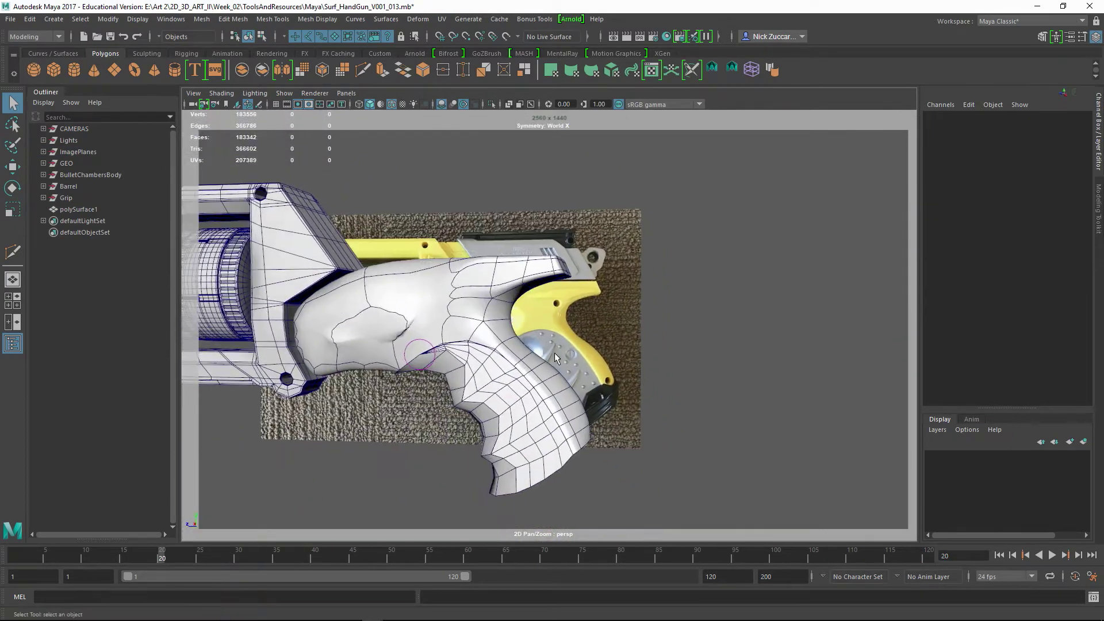
{"action": "left_click_drag", "start_coordinate": [427, 402], "coordinate": [429, 396], "text": "alt"}
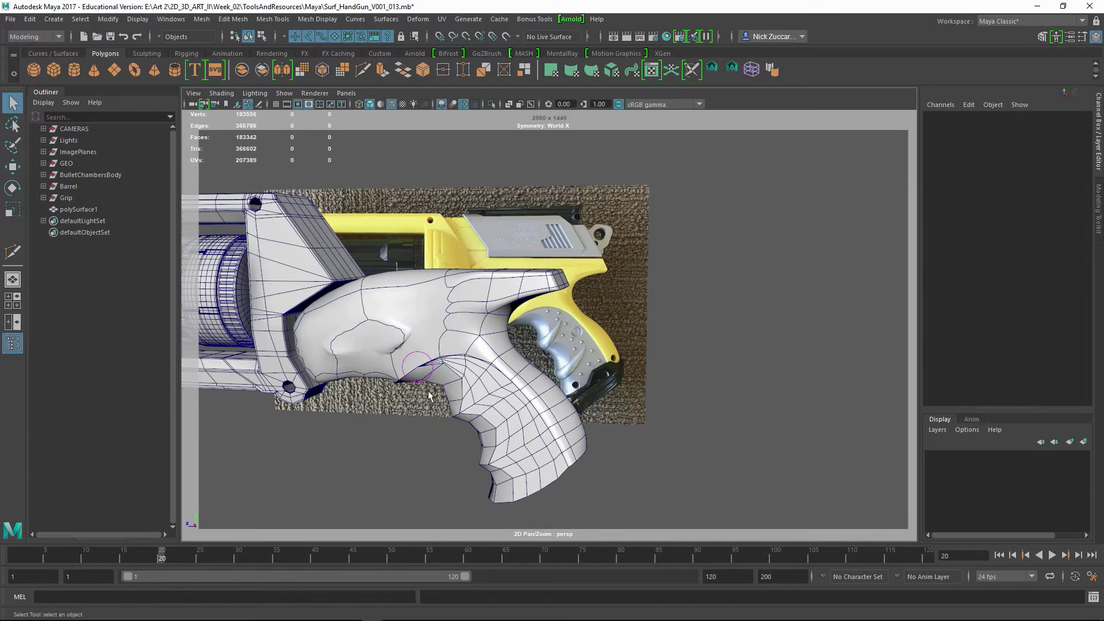
Select the grip and the body together and switch both to smooth mesh preview.
{"action": "left_click_drag", "start_coordinate": [506, 521], "coordinate": [507, 522]}
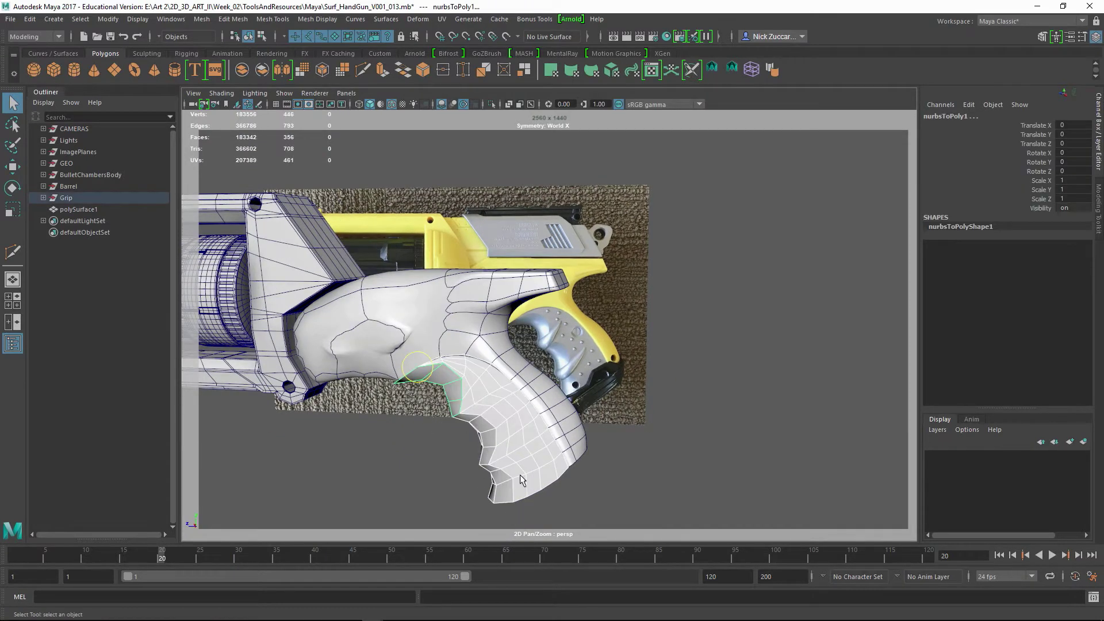
{"action": "left_click_drag", "start_coordinate": [520, 480], "coordinate": [546, 477], "text": "alt"}
{"action": "left_click", "coordinate": [419, 441]}
{"action": "left_click", "coordinate": [435, 345]}
{"action": "right_click_drag", "start_coordinate": [424, 367], "coordinate": [478, 407], "text": "alt"}
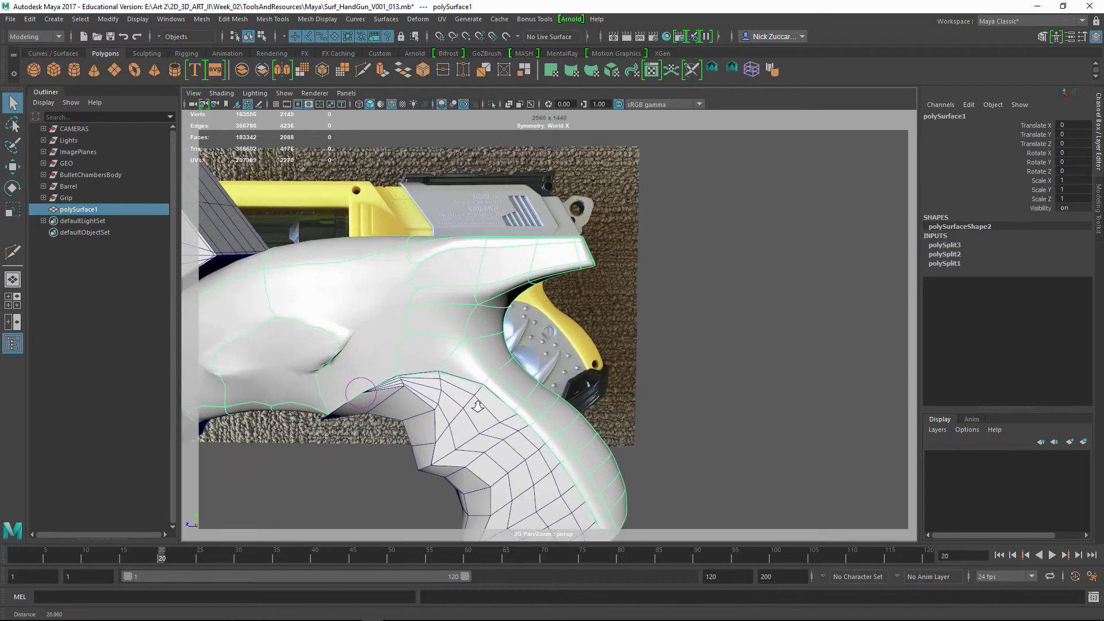
{"action": "left_click_drag", "start_coordinate": [477, 406], "coordinate": [464, 396], "text": "alt"}
{"action": "scroll", "coordinate": [566, 460], "scroll_direction": "down", "scroll_amount": 6}
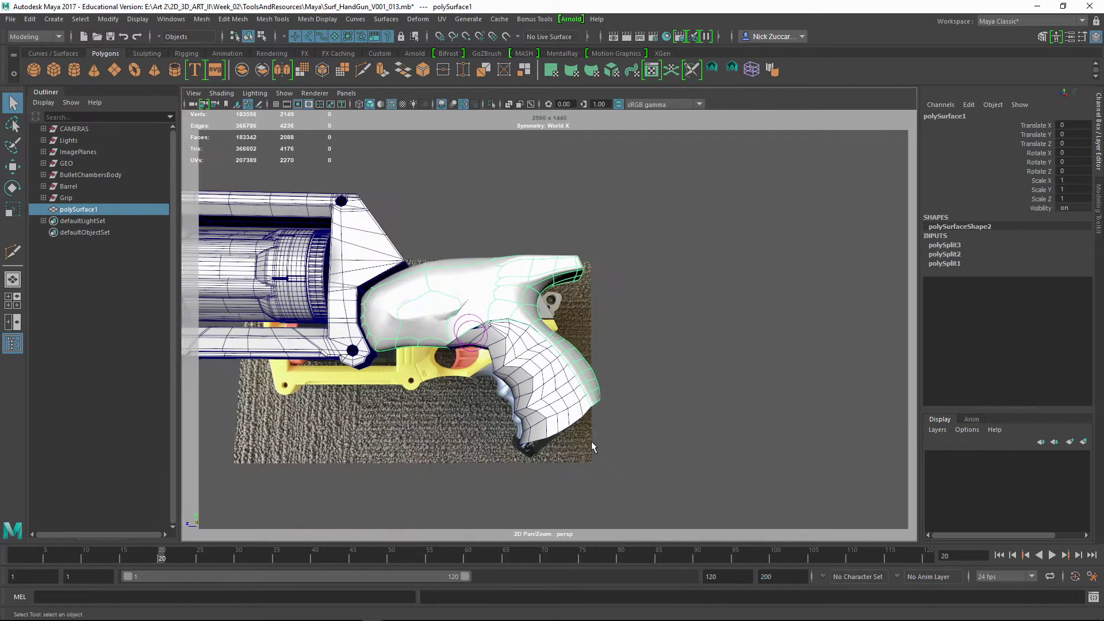
{"action": "left_click_drag", "start_coordinate": [514, 467], "coordinate": [510, 475]}
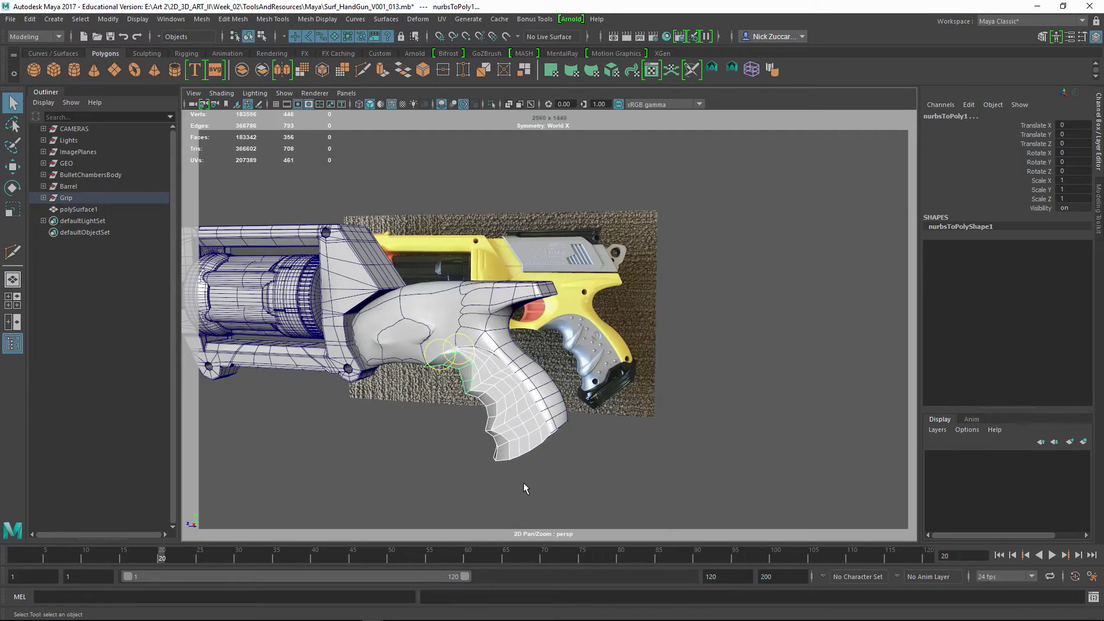
{"action": "left_click_drag", "start_coordinate": [435, 310], "coordinate": [607, 489]}
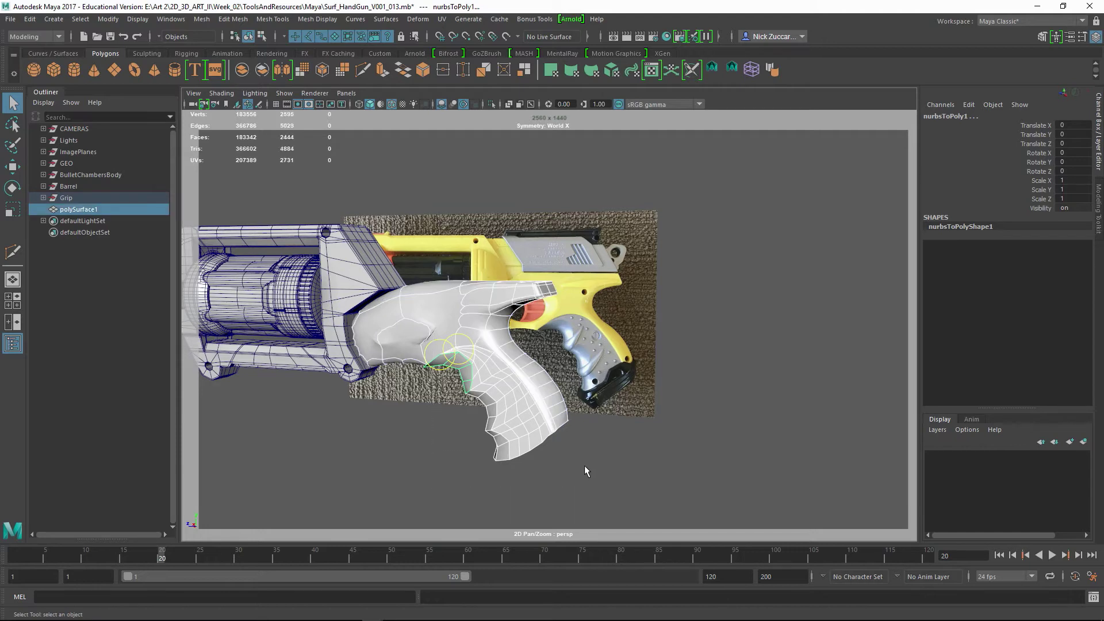
{"action": "key", "text": "3"}
{"action": "left_click", "coordinate": [476, 453]}
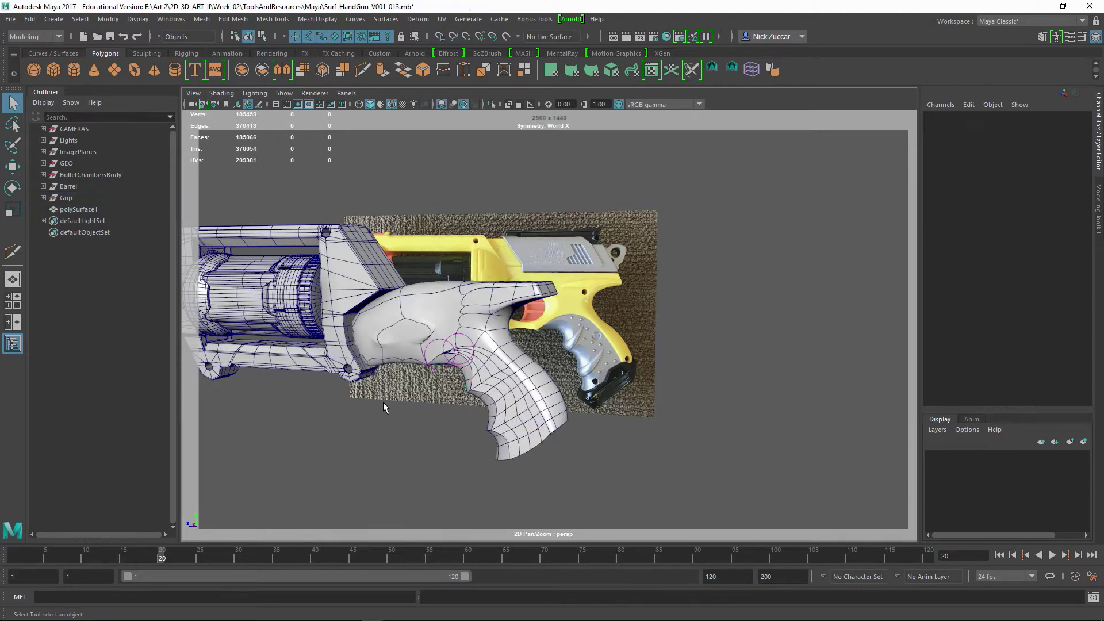
Set only the body back to unsmoothed display and bring it up in the side view over the reference image.
{"action": "right_click_drag", "start_coordinate": [383, 403], "coordinate": [467, 331], "text": "alt"}
{"action": "left_click", "coordinate": [465, 310]}
{"action": "key", "text": "1"}
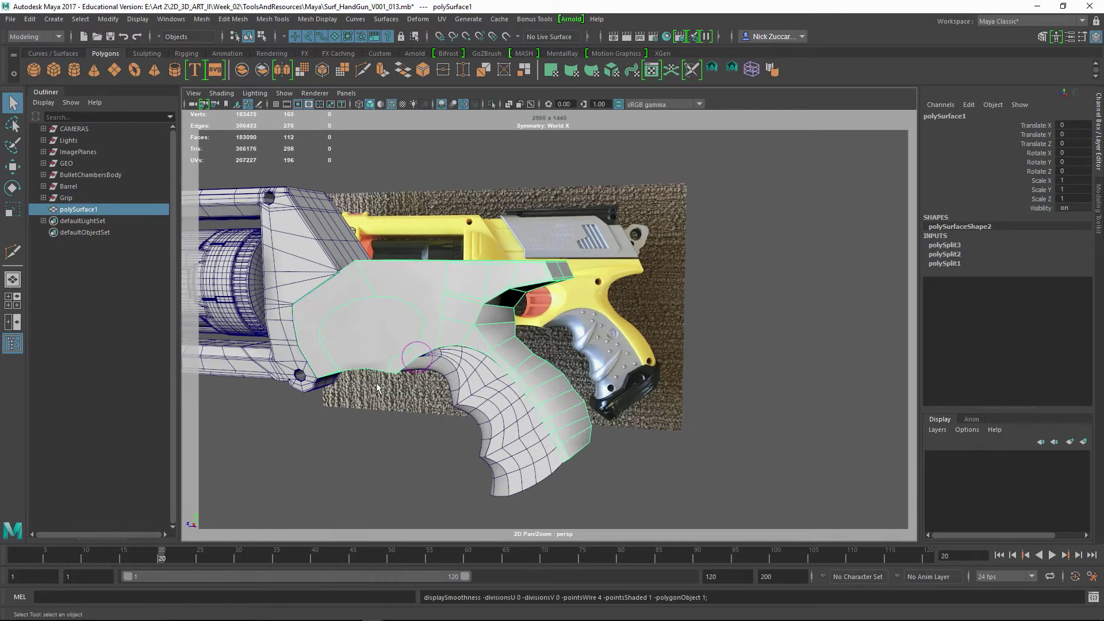
{"action": "right_click_drag", "start_coordinate": [333, 381], "coordinate": [436, 421], "text": "alt"}
{"action": "left_click_drag", "start_coordinate": [436, 422], "coordinate": [585, 403], "text": "alt"}
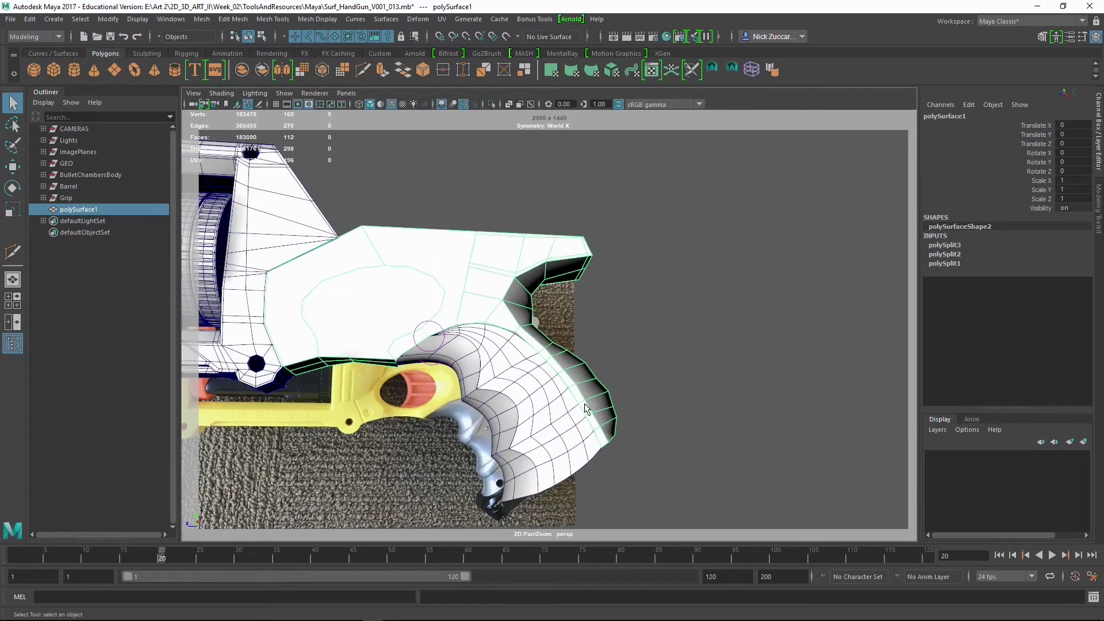
{"action": "key", "text": "space"}
{"action": "key", "text": "space"}
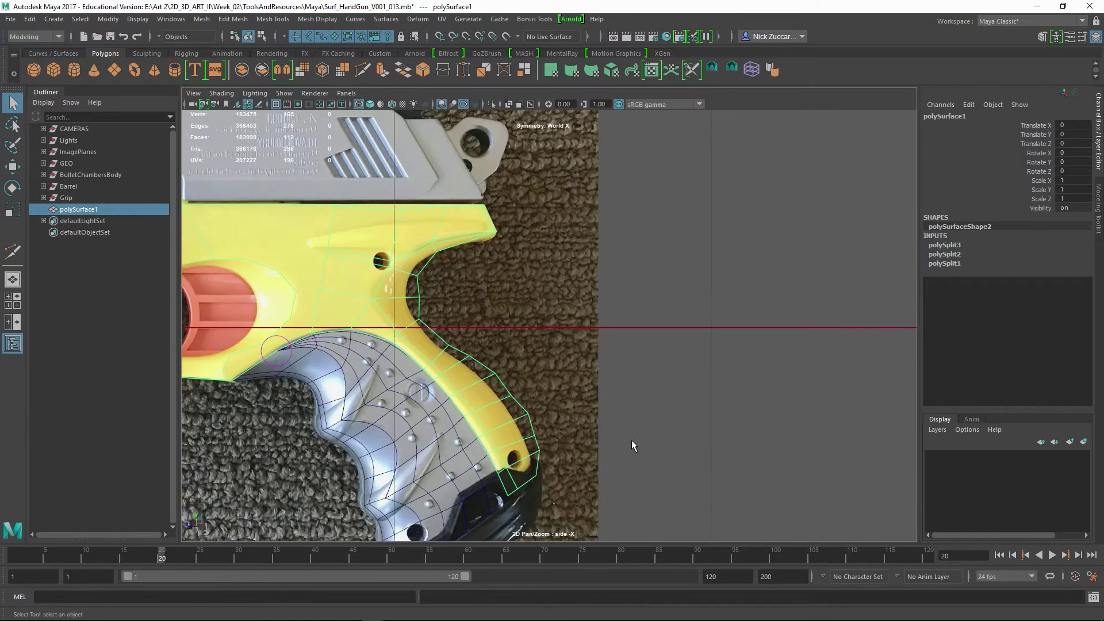
Move the vertices along the back edge of the handle to follow the yellow outline in the reference image.
{"action": "key", "text": "3"}
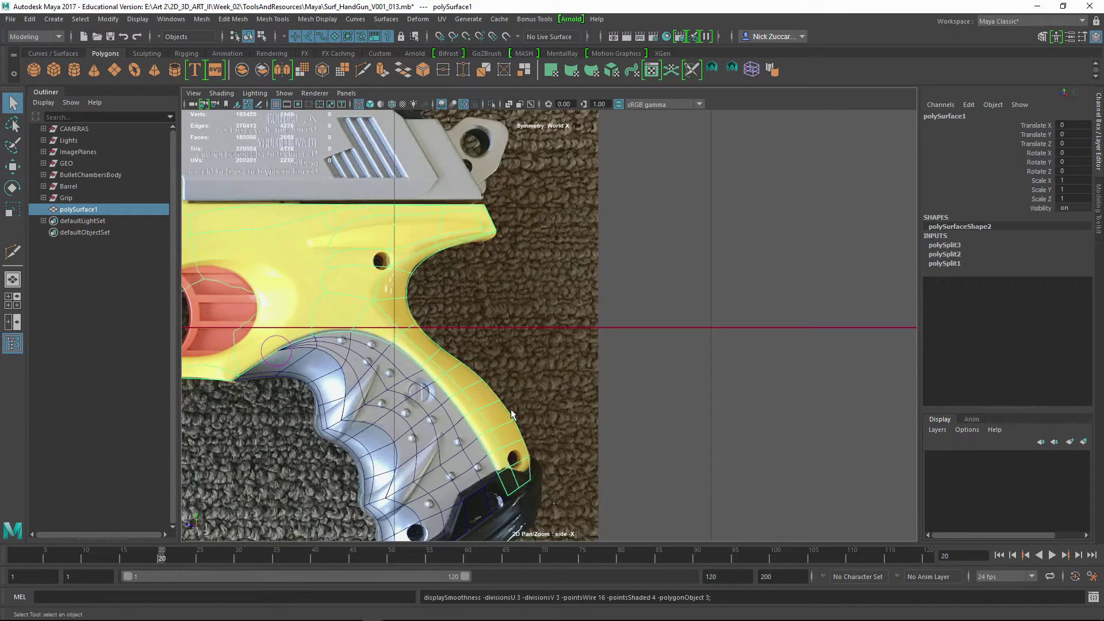
{"action": "key", "text": "F9"}
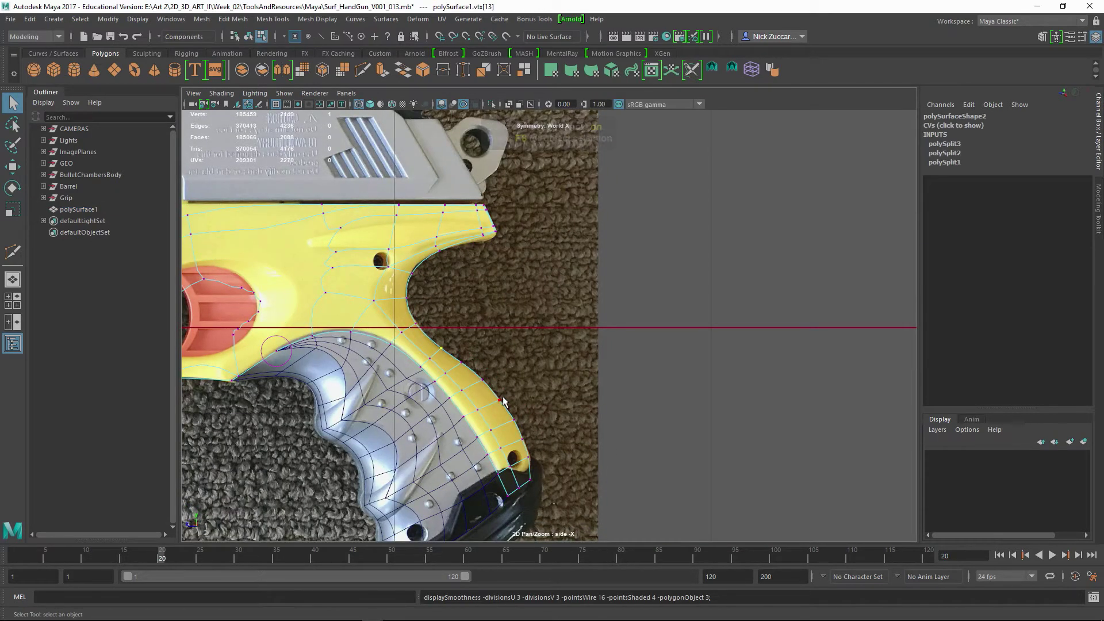
{"action": "key", "text": "1"}
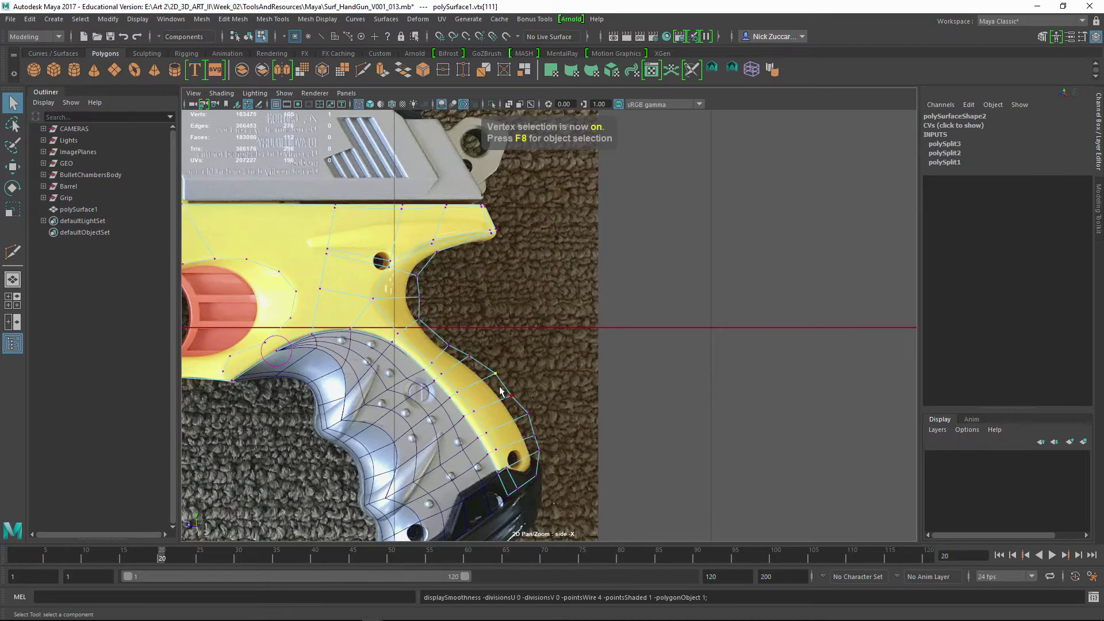
{"action": "key", "text": "w"}
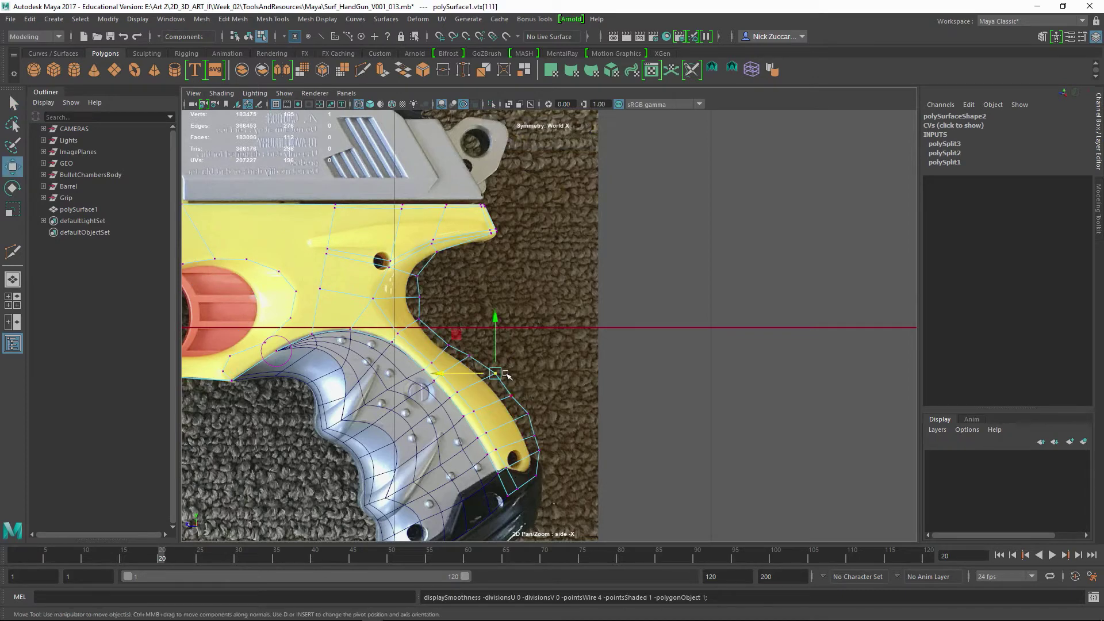
{"action": "left_click", "coordinate": [495, 373]}
{"action": "left_click_drag", "start_coordinate": [493, 371], "coordinate": [497, 376]}
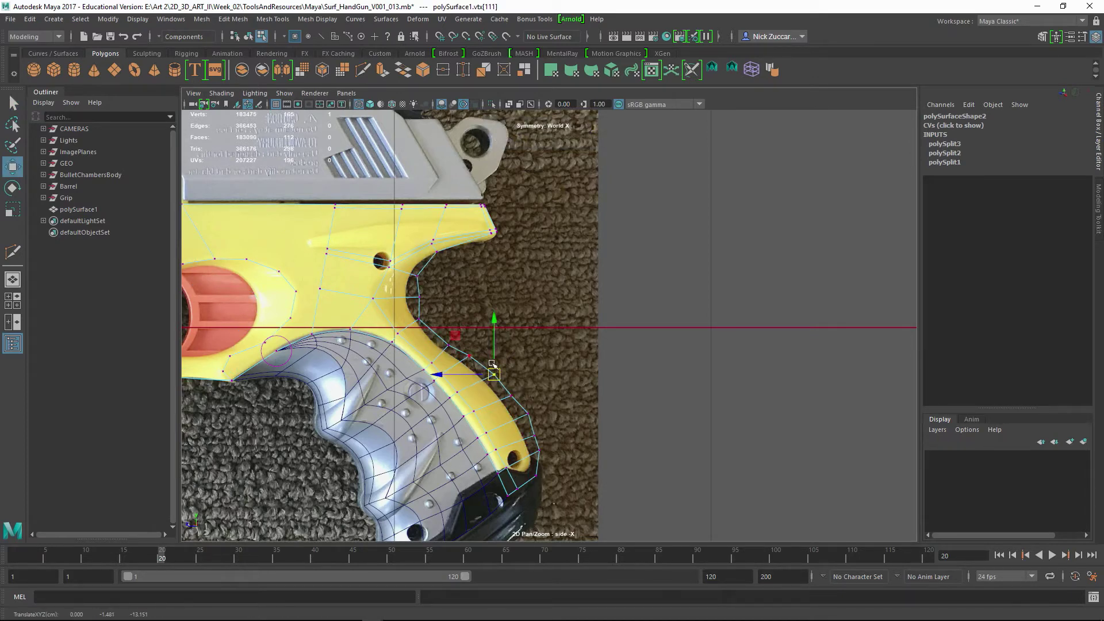
{"action": "left_click", "coordinate": [527, 413]}
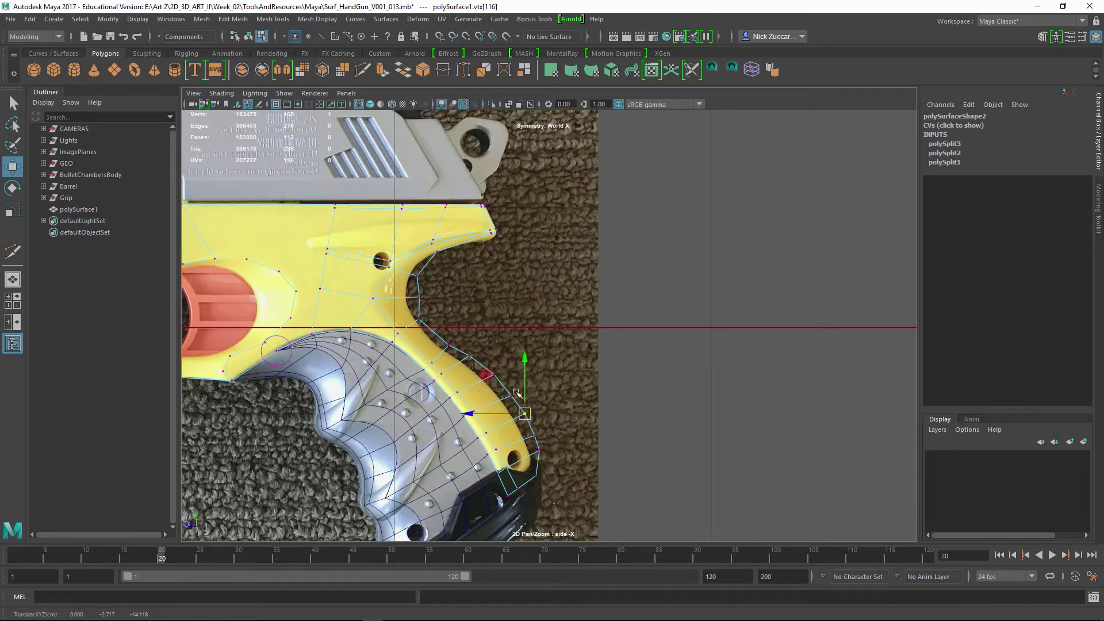
{"action": "left_click", "coordinate": [513, 394]}
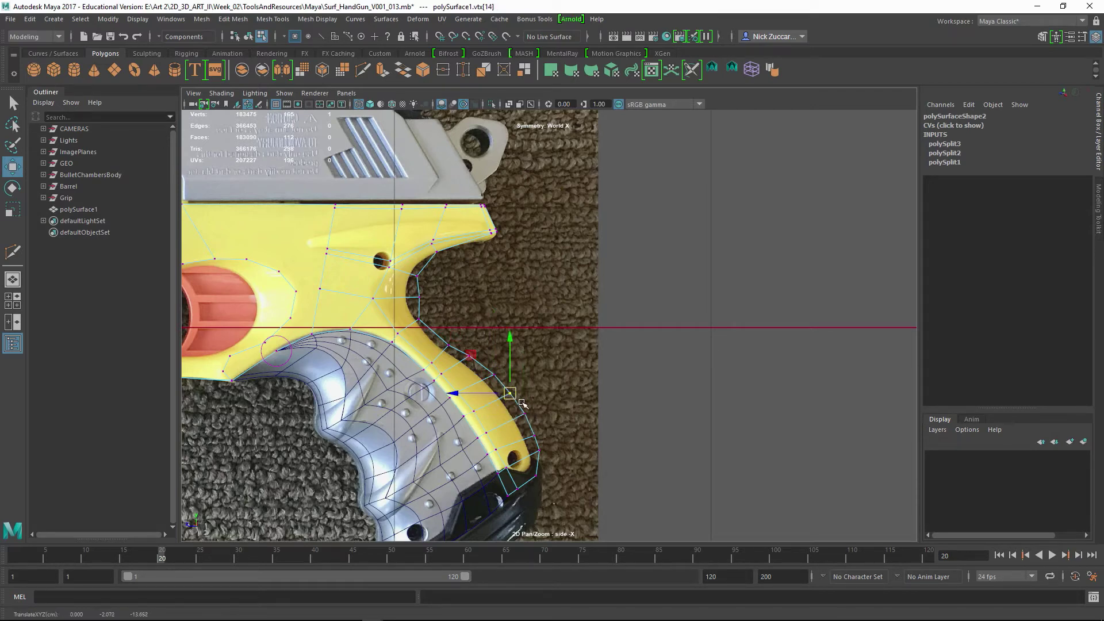
Check the body's smoothed outline against the reference in the side view, then show it unsmoothed in all four views.
{"action": "key", "text": "3"}
{"action": "middle_click_drag", "start_coordinate": [561, 413], "coordinate": [570, 413], "text": "alt"}
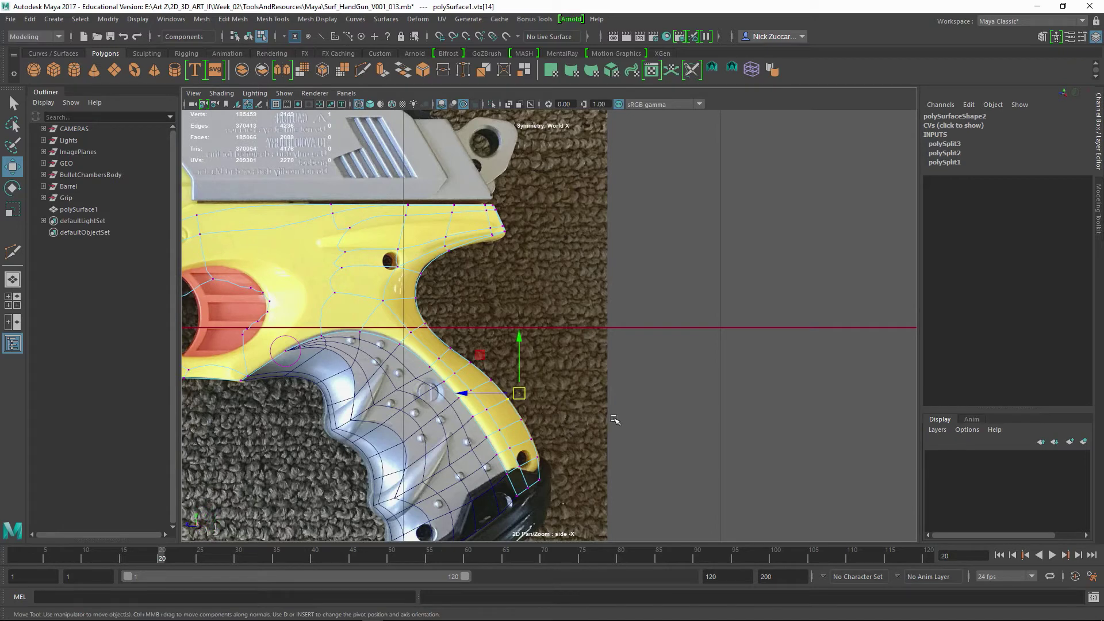
{"action": "right_click_drag", "start_coordinate": [614, 419], "coordinate": [506, 374], "text": "alt"}
{"action": "middle_click_drag", "start_coordinate": [506, 374], "coordinate": [660, 421], "text": "alt"}
{"action": "right_click_drag", "start_coordinate": [659, 421], "coordinate": [607, 410], "text": "alt"}
{"action": "key", "text": "1"}
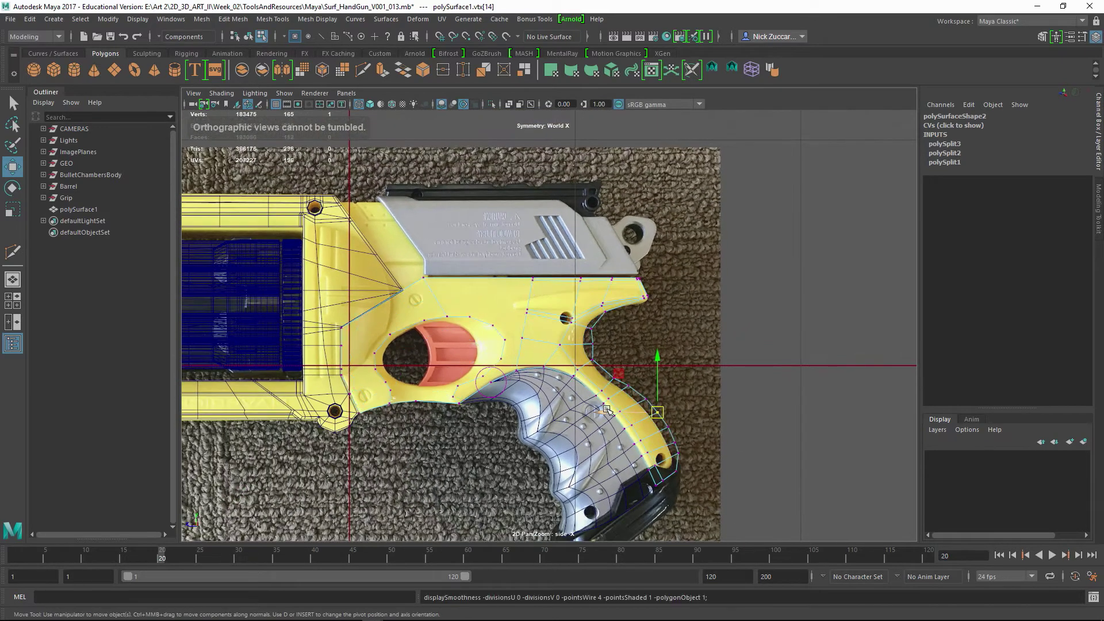
{"action": "key", "text": "space"}
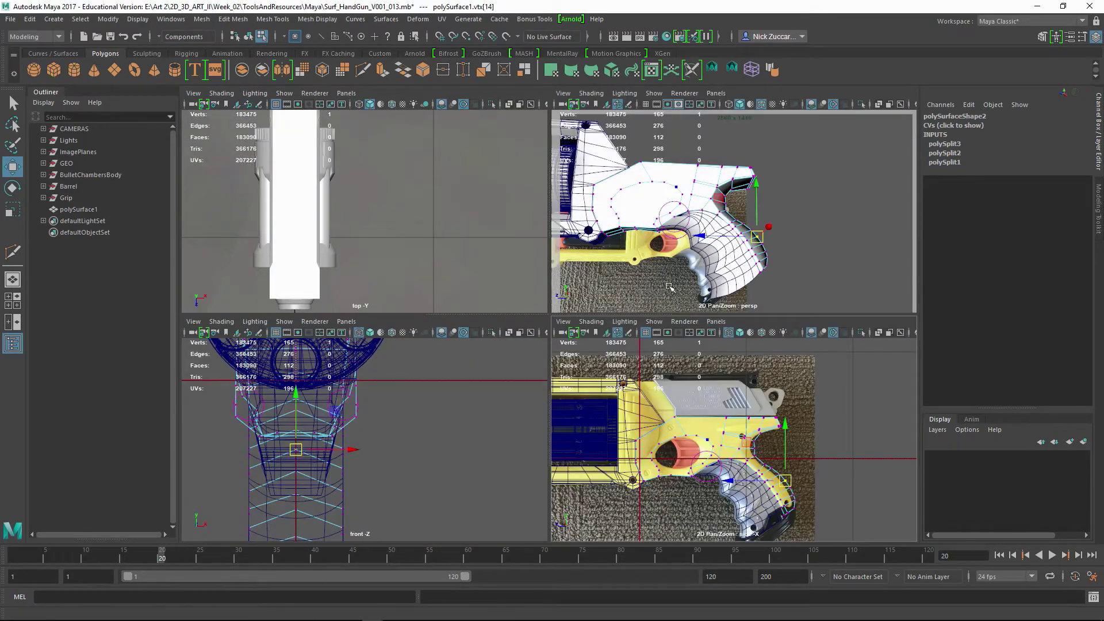
Extrude the oval face around the trigger opening on the body's side with an offset of 0.36.
{"action": "key", "text": "space"}
{"action": "left_click_drag", "start_coordinate": [594, 313], "coordinate": [597, 387], "text": "alt"}
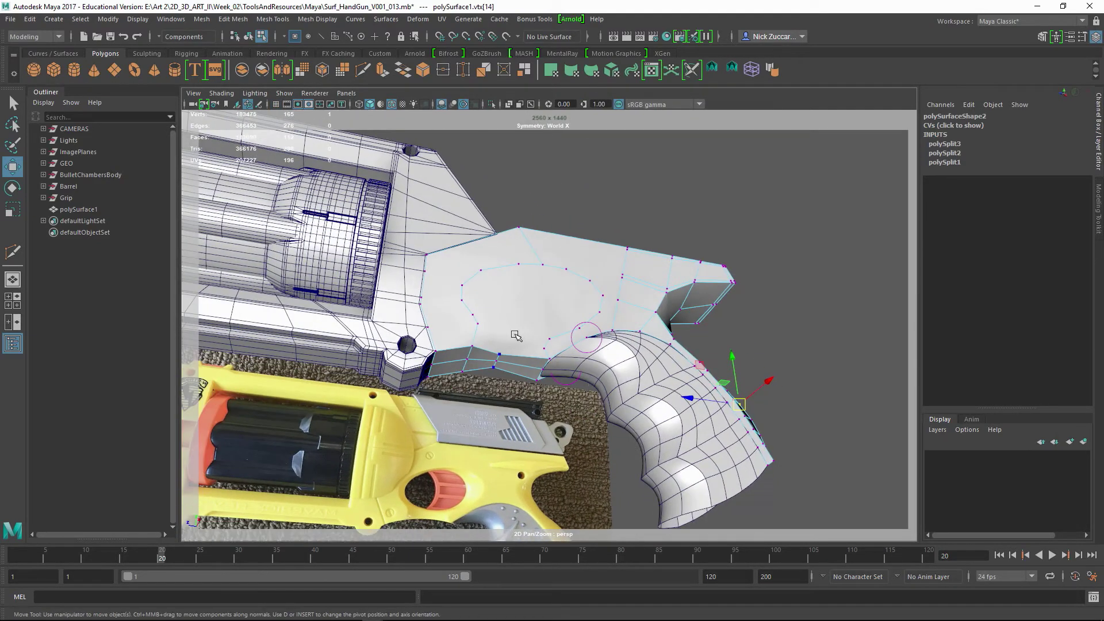
{"action": "key", "text": "F11"}
{"action": "left_click", "coordinate": [526, 316]}
{"action": "left_click_drag", "start_coordinate": [530, 322], "coordinate": [507, 343], "text": "alt"}
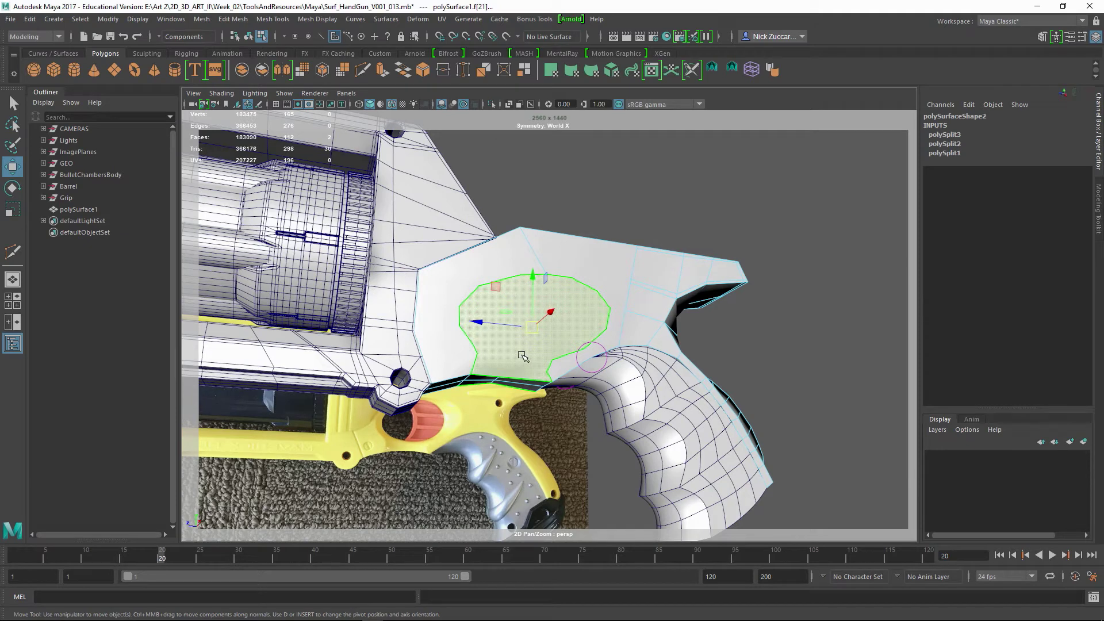
{"action": "right_click", "coordinate": [519, 344], "text": "shift"}
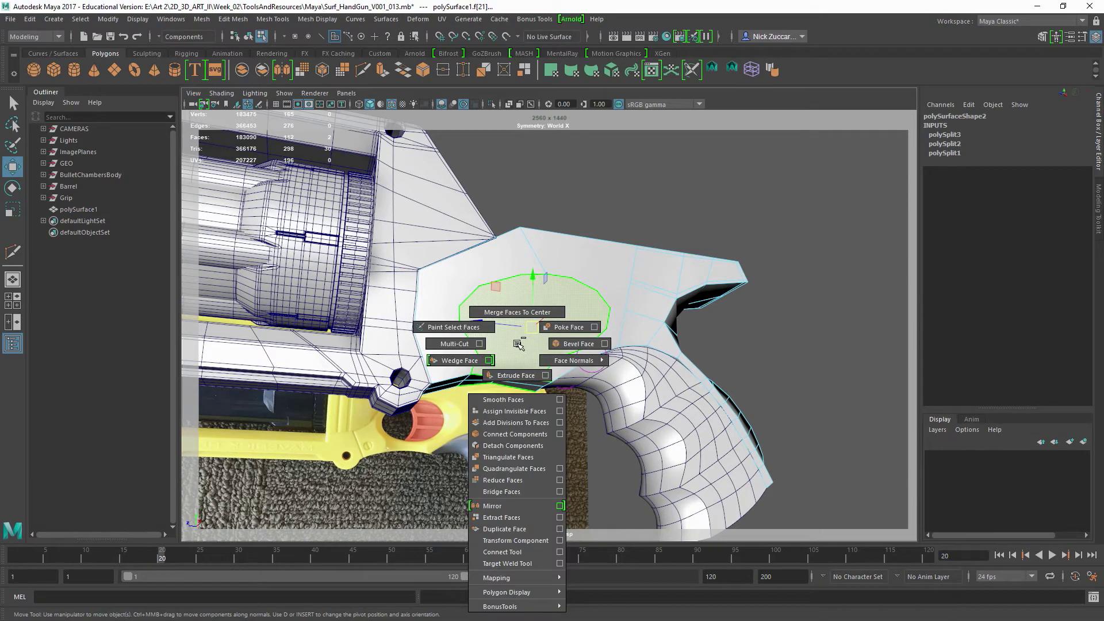
{"action": "left_click", "coordinate": [528, 376]}
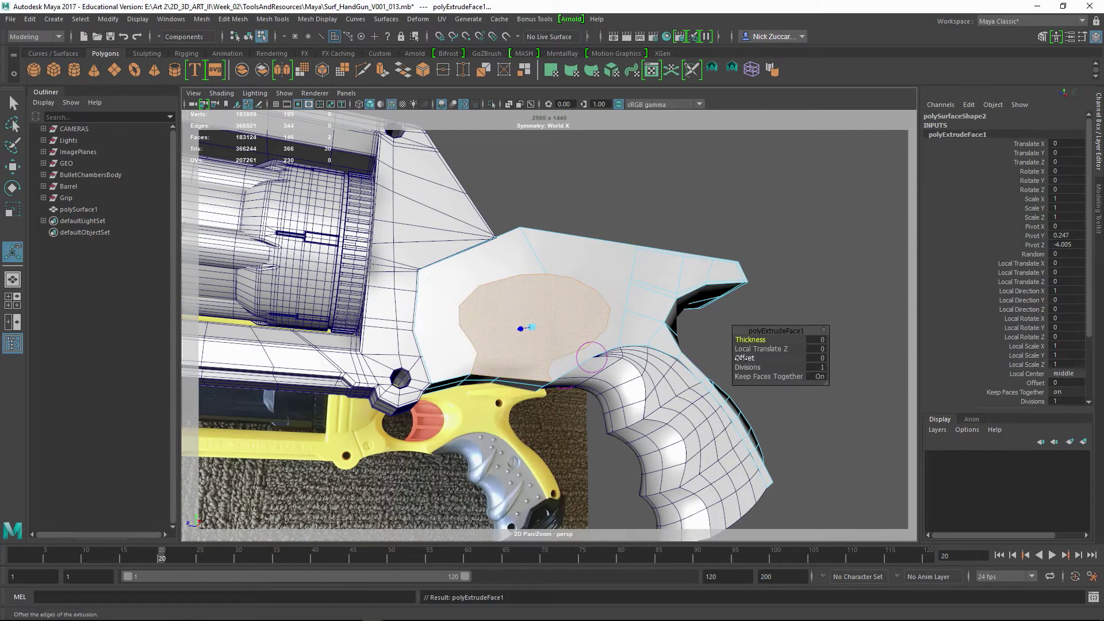
{"action": "left_click_drag", "start_coordinate": [741, 358], "coordinate": [763, 366]}
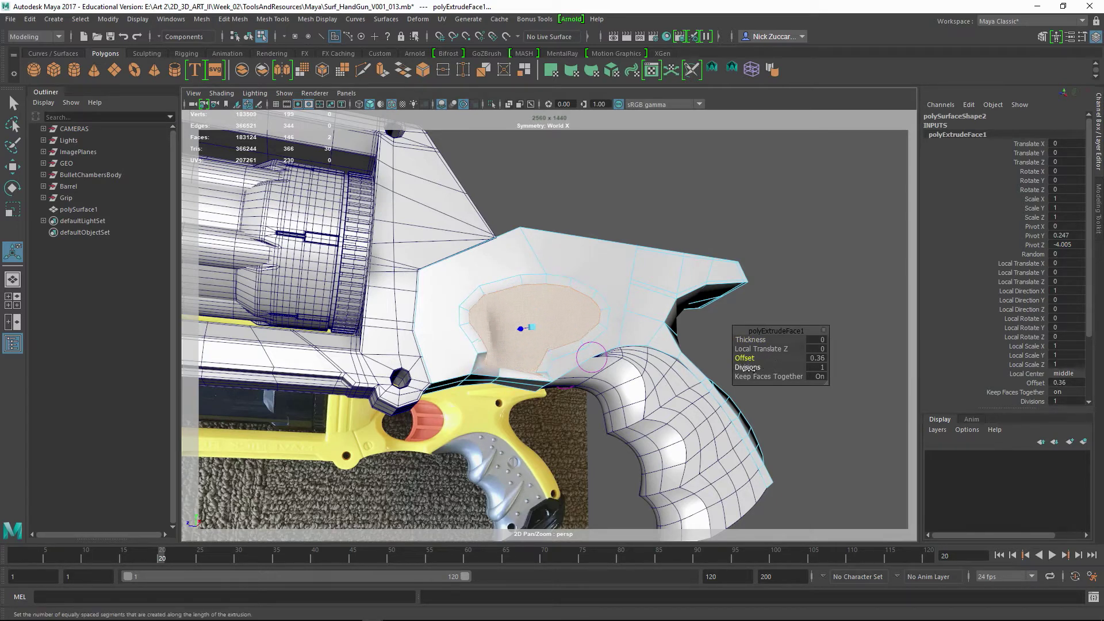
{"action": "left_click", "coordinate": [592, 470]}
In the side view, align the front vertices of the new inner ring with the front edge of the trigger opening in the reference.
{"action": "middle_click_drag", "start_coordinate": [521, 415], "coordinate": [541, 389], "text": "alt"}
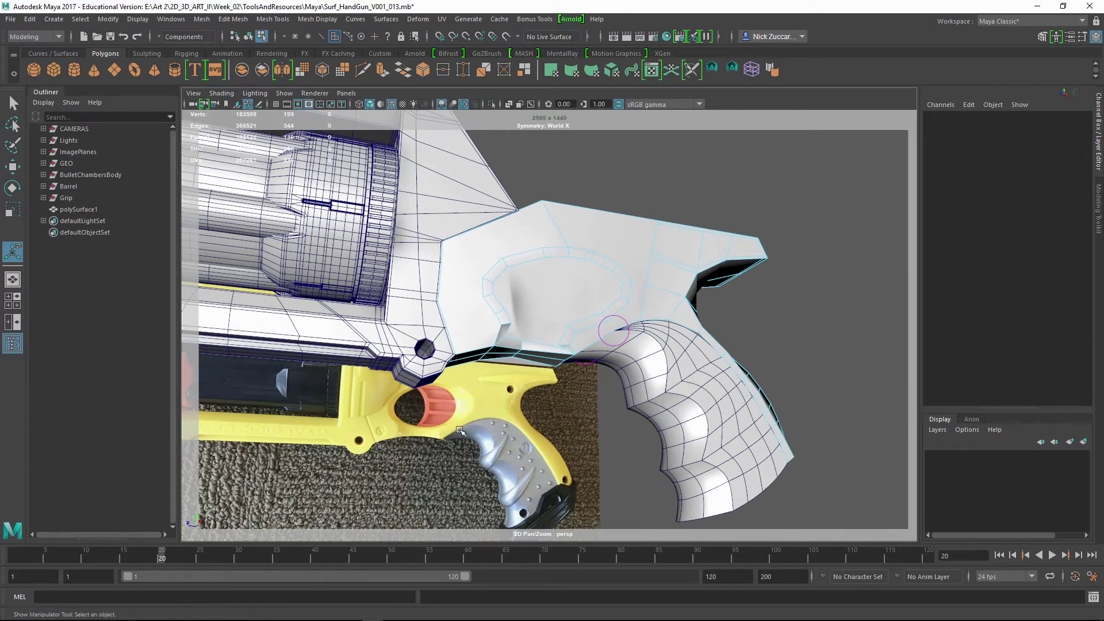
{"action": "key", "text": "space"}
{"action": "key", "text": "space"}
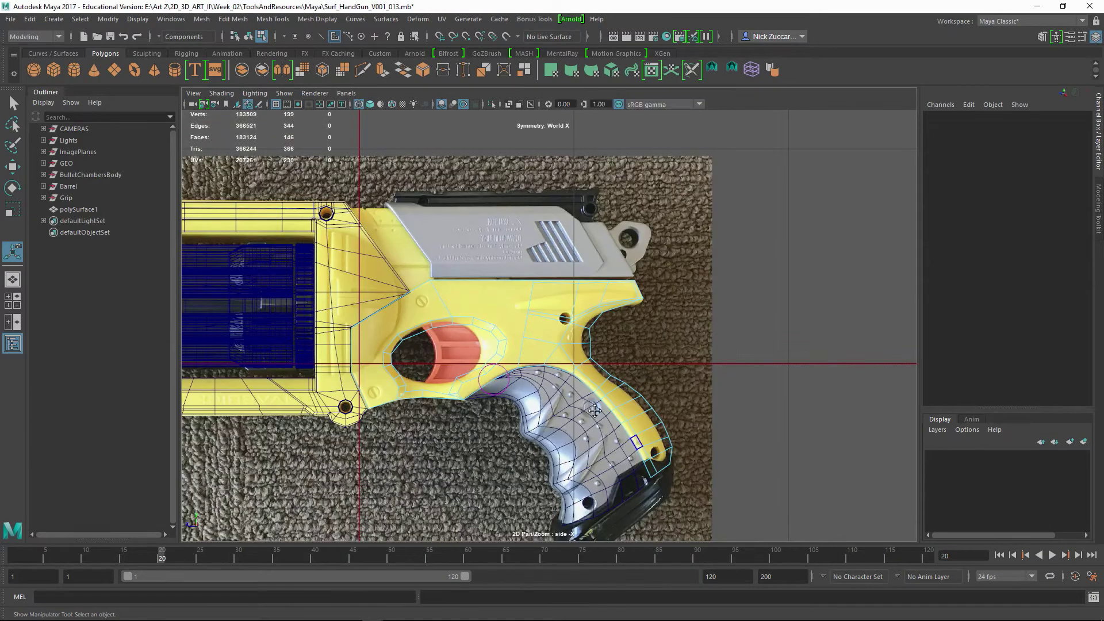
{"action": "right_click_drag", "start_coordinate": [377, 350], "coordinate": [528, 397], "text": "alt"}
{"action": "scroll", "coordinate": [534, 397], "scroll_direction": "up", "scroll_amount": 1}
{"action": "left_click", "coordinate": [503, 409]}
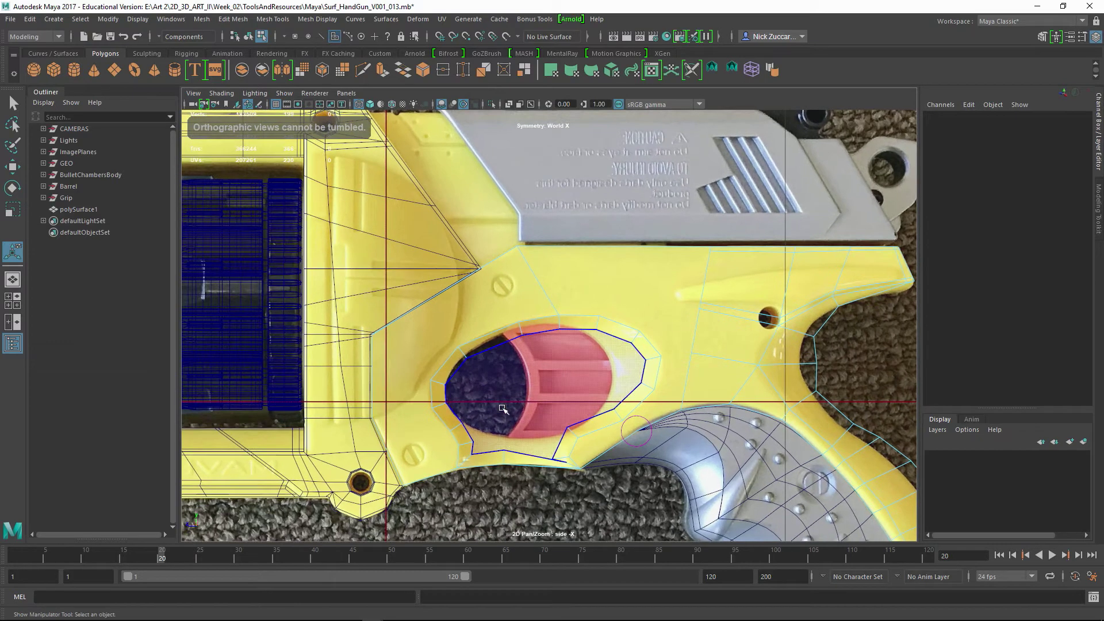
{"action": "key", "text": "q"}
{"action": "key", "text": "F9"}
{"action": "left_click", "coordinate": [447, 384]}
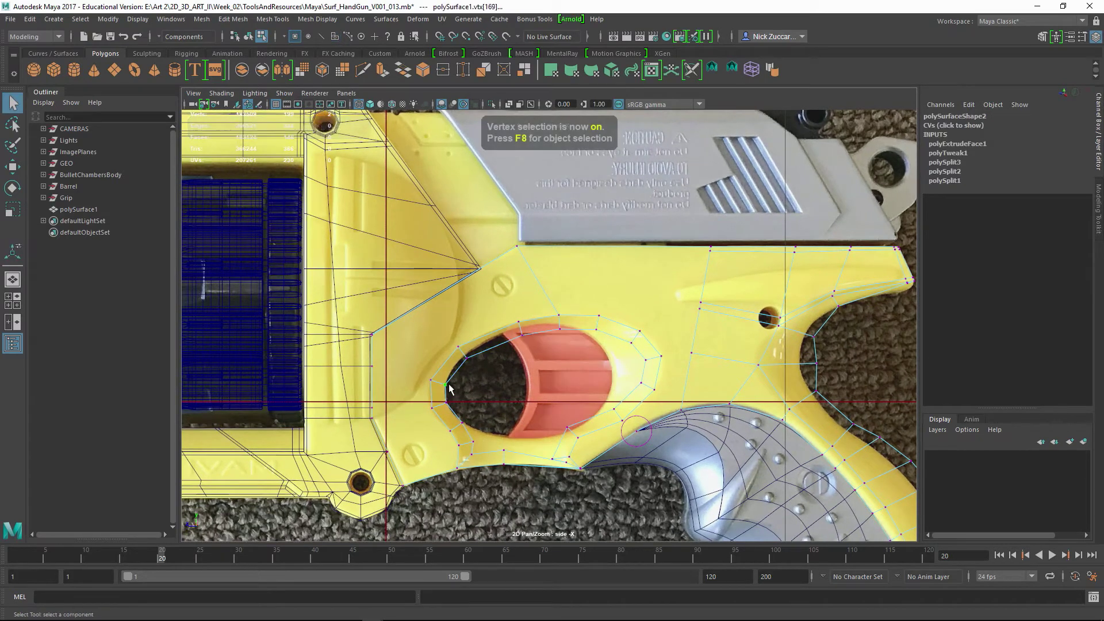
{"action": "key", "text": "w"}
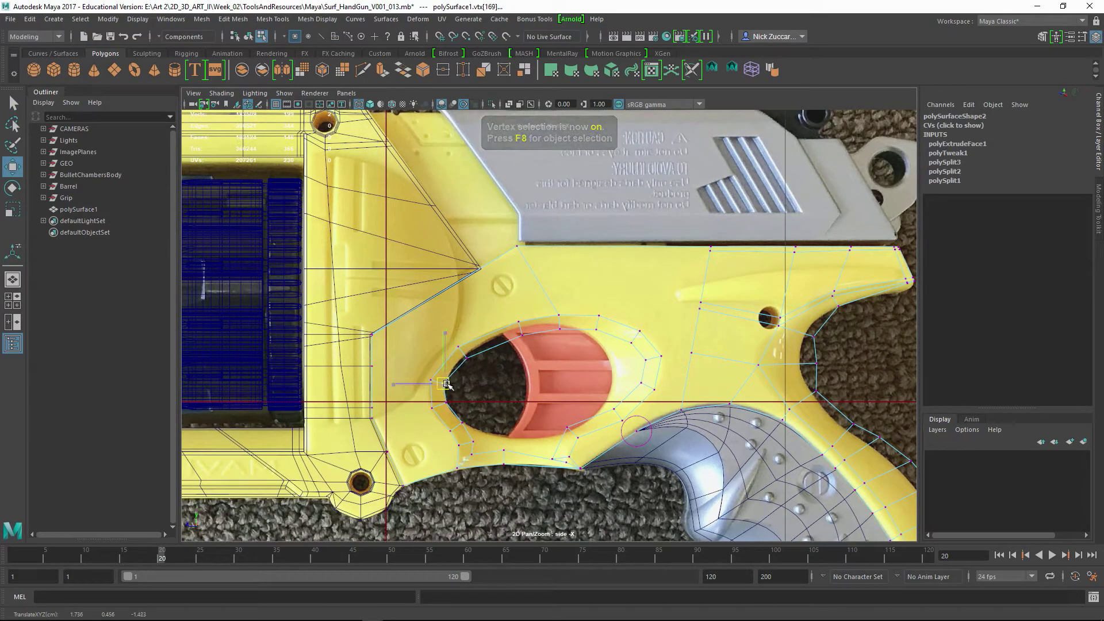
{"action": "left_click", "coordinate": [466, 356]}
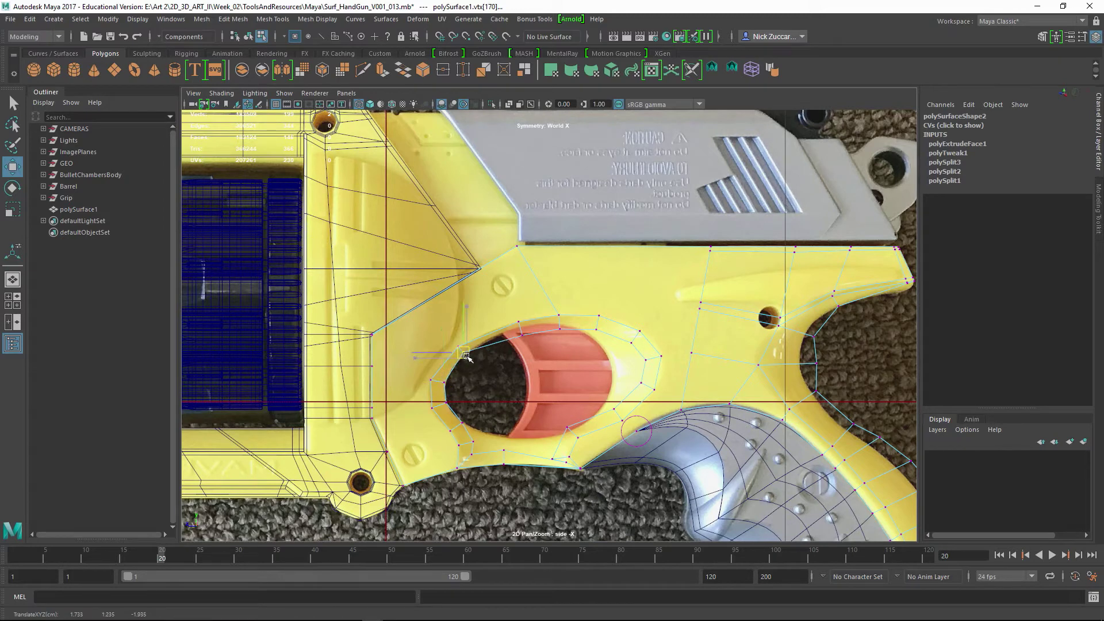
{"action": "left_click_drag", "start_coordinate": [466, 356], "coordinate": [468, 358]}
Move the inner ring's upper and rear vertices onto the top and back outline of the trigger opening in the reference.
{"action": "left_click", "coordinate": [521, 330]}
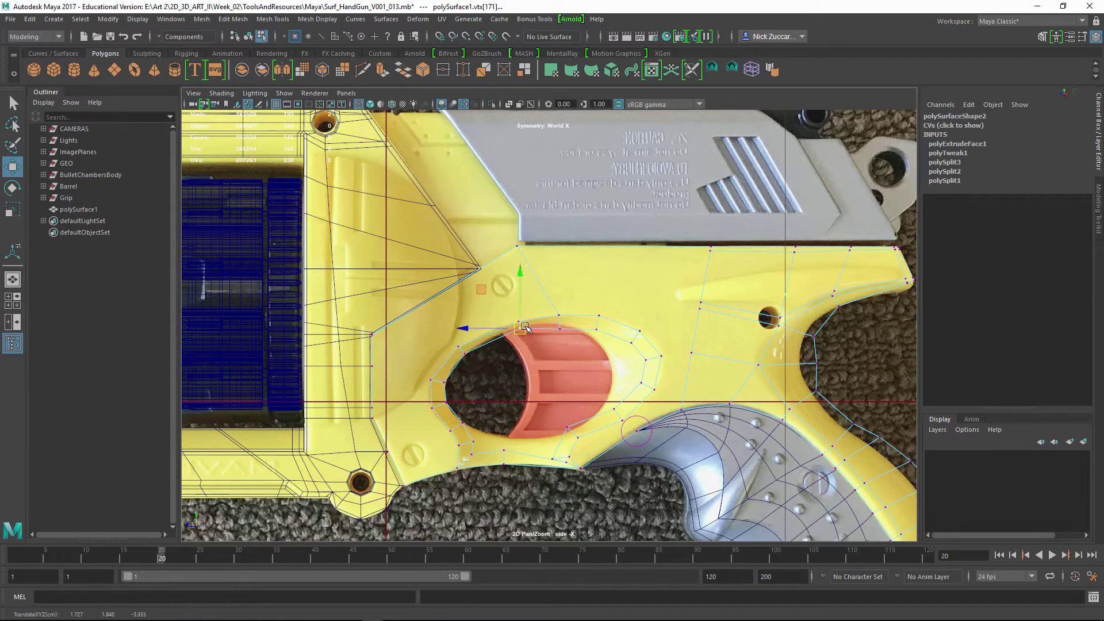
{"action": "left_click", "coordinate": [560, 332]}
{"action": "left_click_drag", "start_coordinate": [559, 323], "coordinate": [559, 323]}
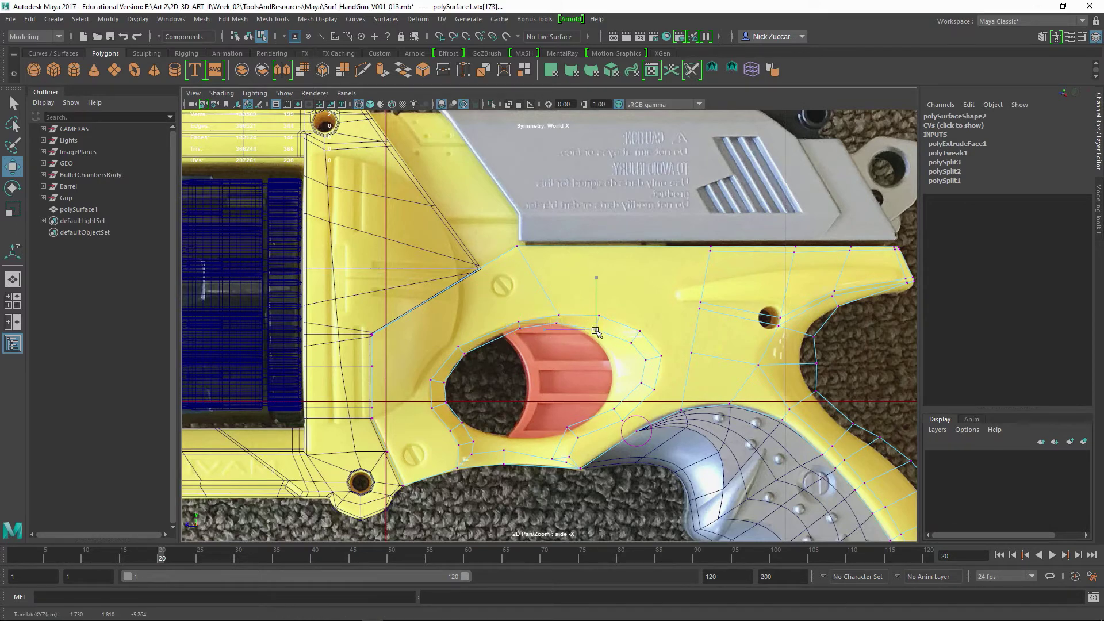
{"action": "left_click", "coordinate": [590, 333]}
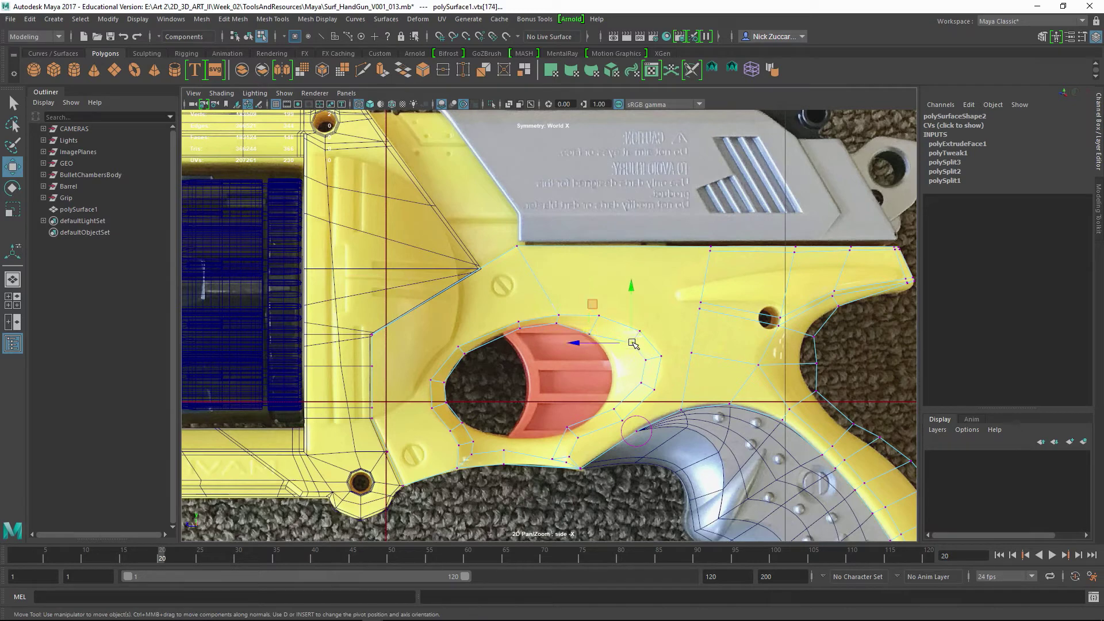
{"action": "left_click", "coordinate": [607, 349]}
{"action": "left_click", "coordinate": [643, 359]}
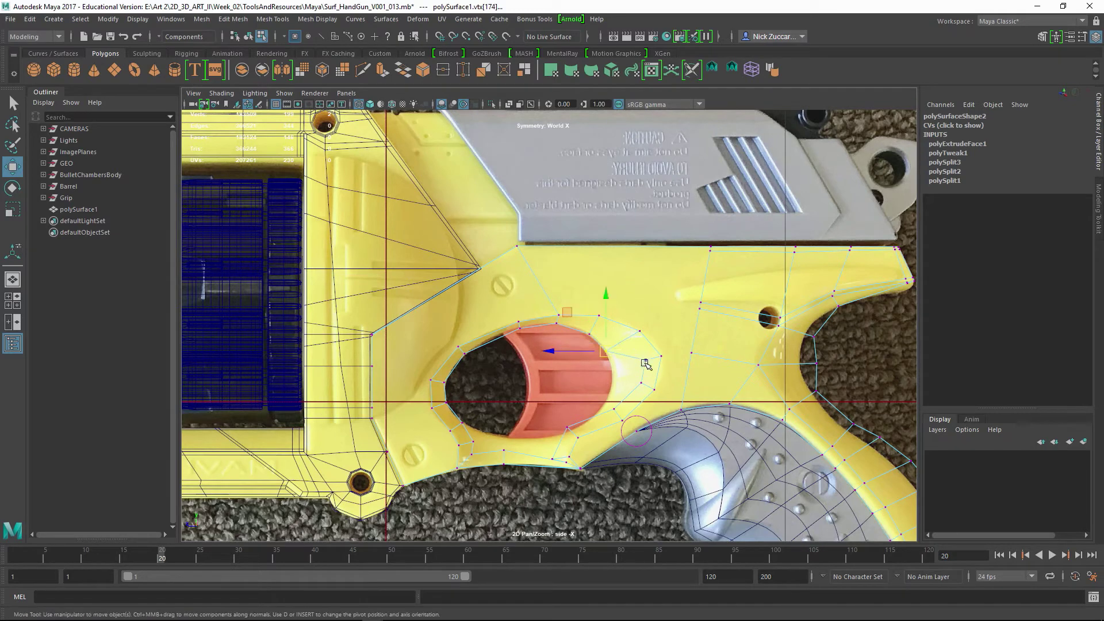
{"action": "left_click", "coordinate": [614, 389]}
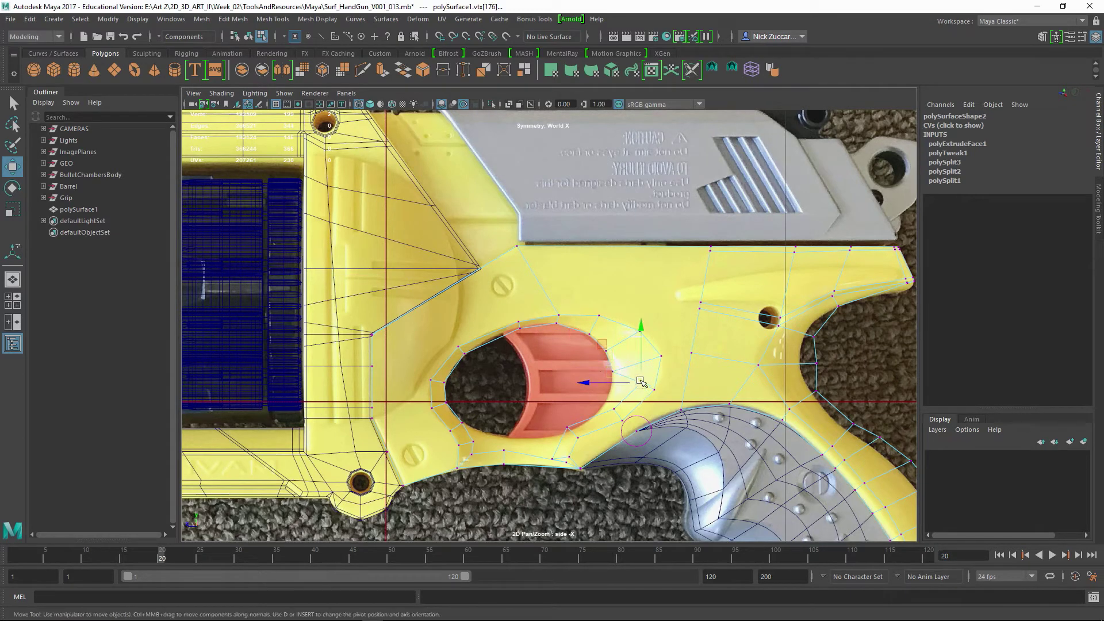
Reposition the inner ring's lower vertices along the bottom curve of the trigger opening in the reference.
{"action": "left_click", "coordinate": [602, 416]}
{"action": "left_click_drag", "start_coordinate": [604, 420], "coordinate": [602, 426]}
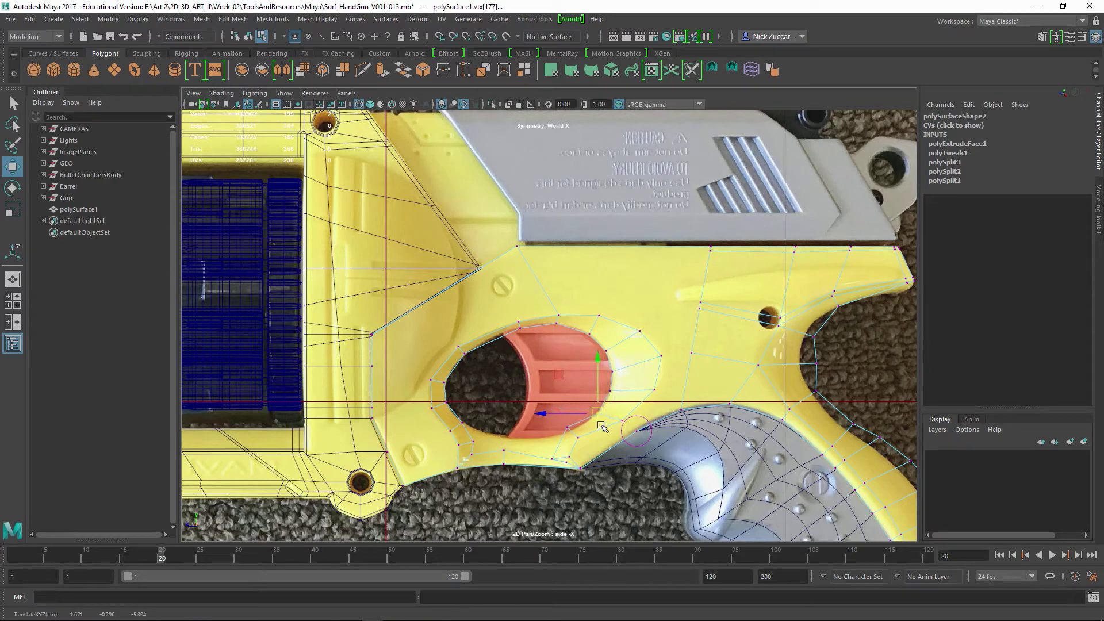
{"action": "left_click", "coordinate": [571, 435]}
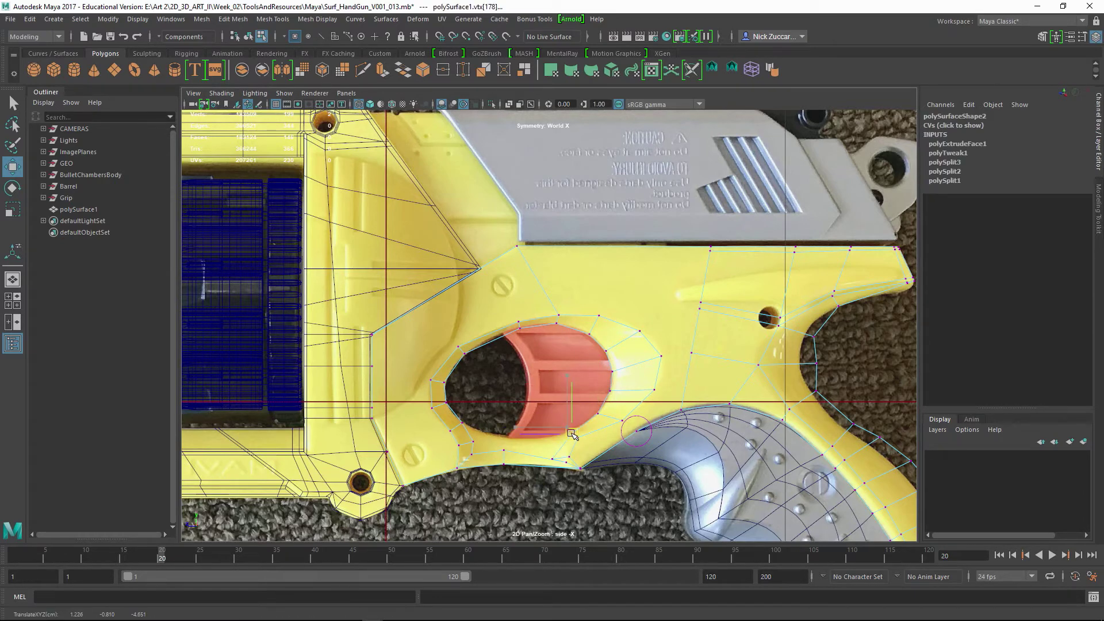
{"action": "left_click", "coordinate": [550, 457]}
{"action": "left_click_drag", "start_coordinate": [549, 456], "coordinate": [538, 444]}
{"action": "left_click", "coordinate": [567, 462]}
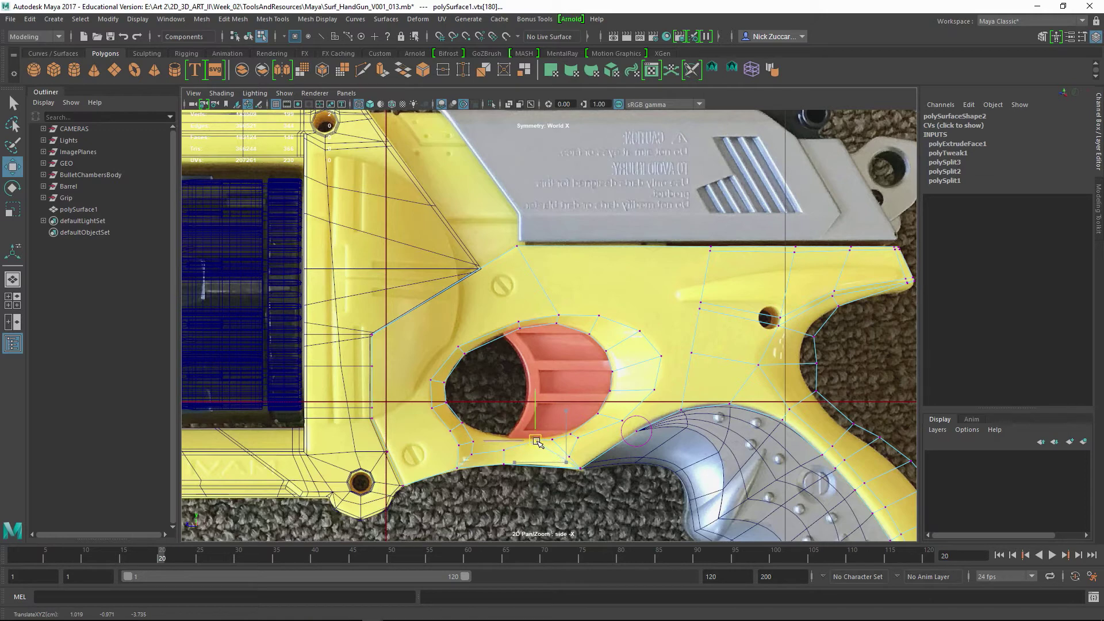
{"action": "left_click_drag", "start_coordinate": [485, 447], "coordinate": [515, 433]}
{"action": "left_click", "coordinate": [477, 431]}
{"action": "left_click", "coordinate": [506, 451]}
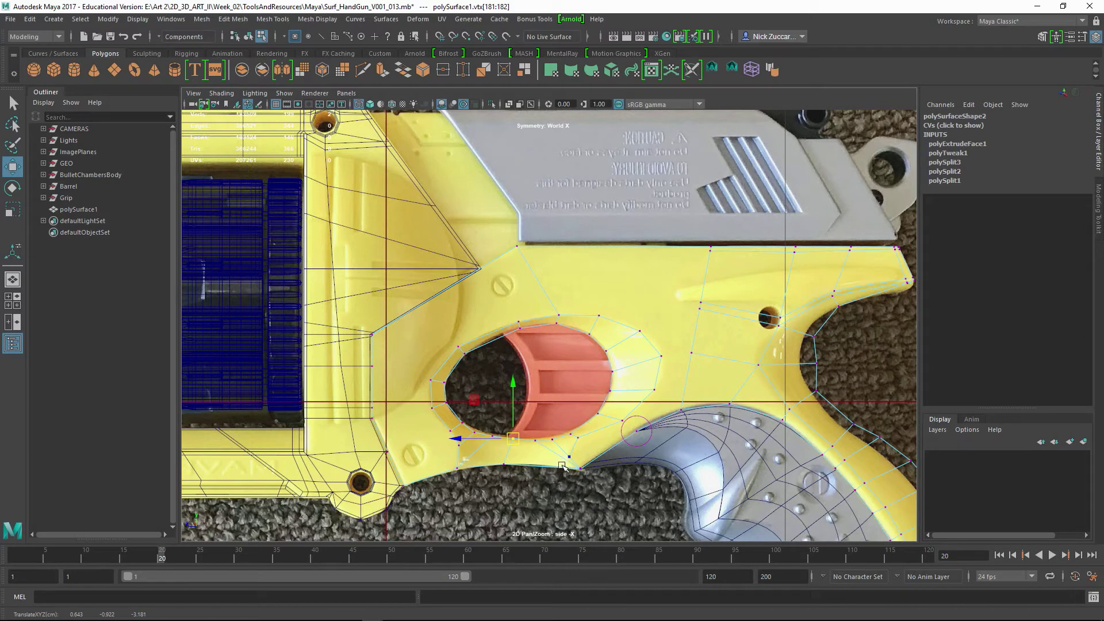
Delete the short extra edge between the trigger opening and the body's lower border.
{"action": "key", "text": "F10"}
{"action": "left_click", "coordinate": [559, 459]}
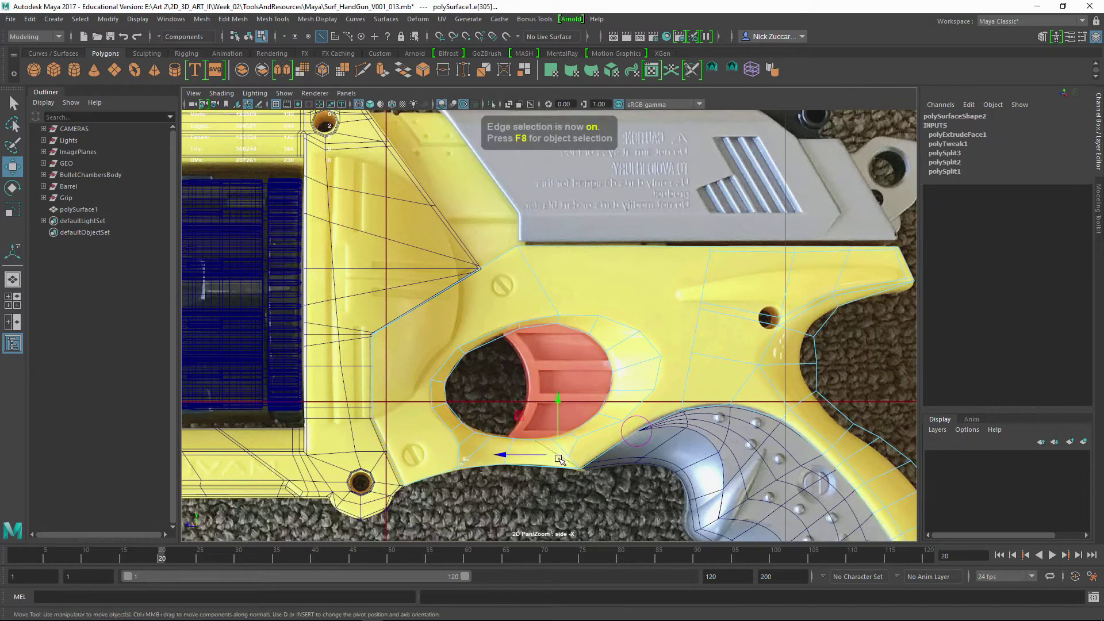
{"action": "left_click", "coordinate": [567, 469]}
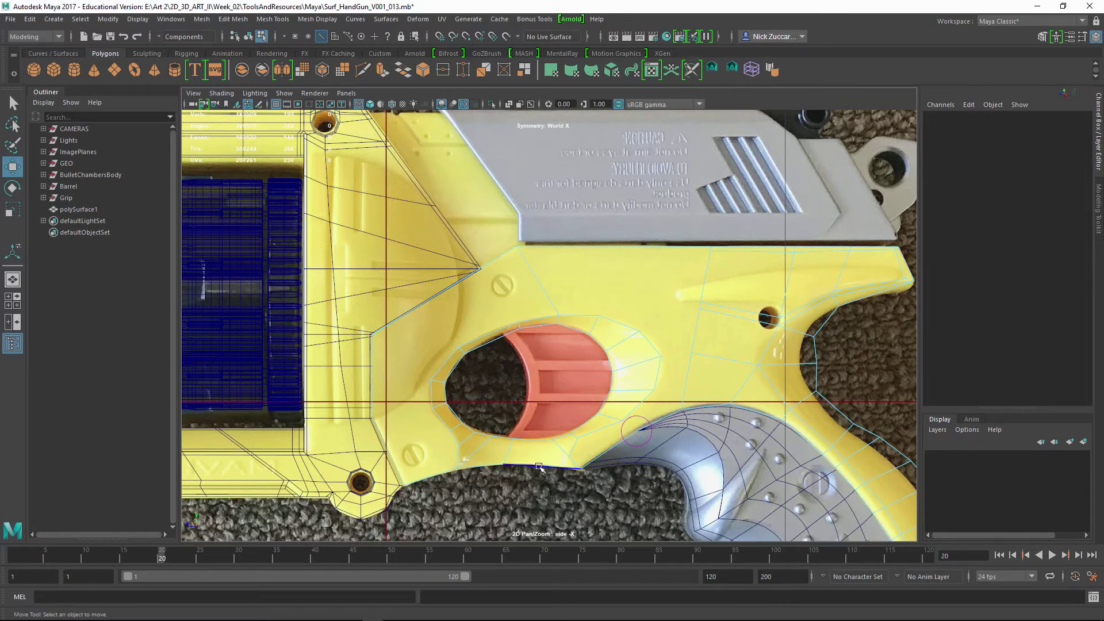
In the perspective view, use Multi-Cut to add an edge from the bottom of the inner ring down across the body's underside.
{"action": "key", "text": "space"}
{"action": "key", "text": "space"}
{"action": "key", "text": "space"}
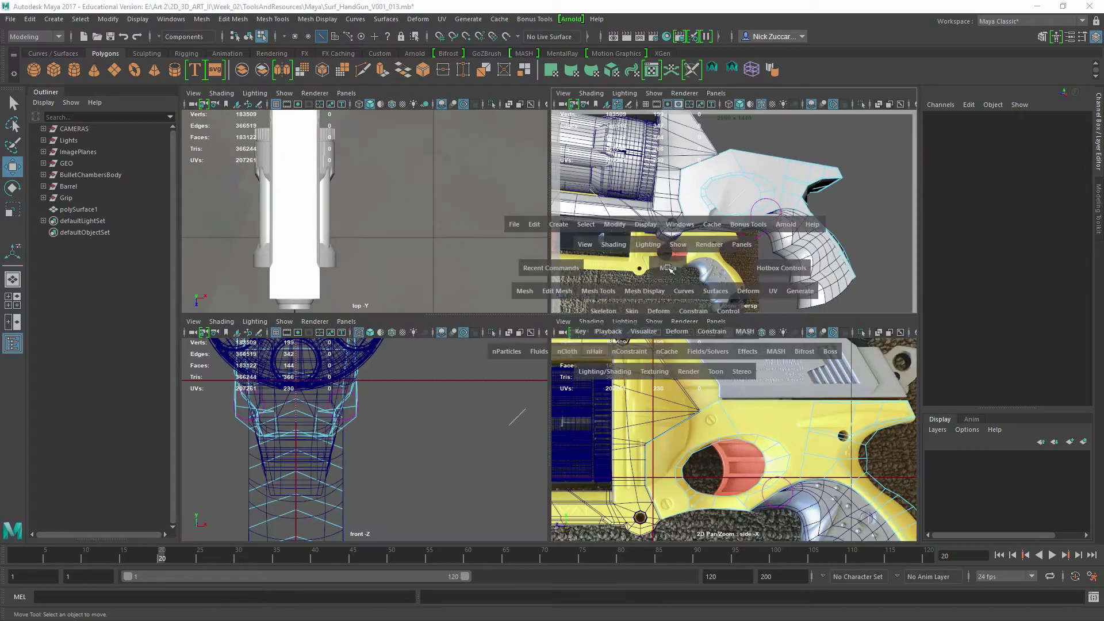
{"action": "key", "text": "space"}
{"action": "key", "text": "space"}
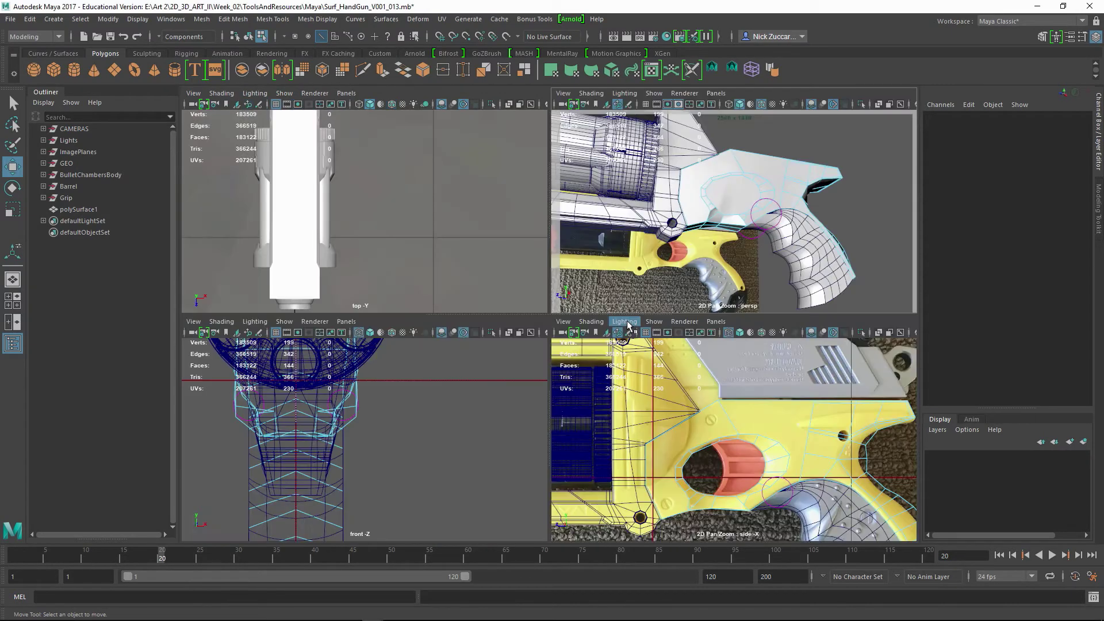
{"action": "key", "text": "space"}
{"action": "scroll", "coordinate": [647, 385], "scroll_direction": "up", "scroll_amount": 5}
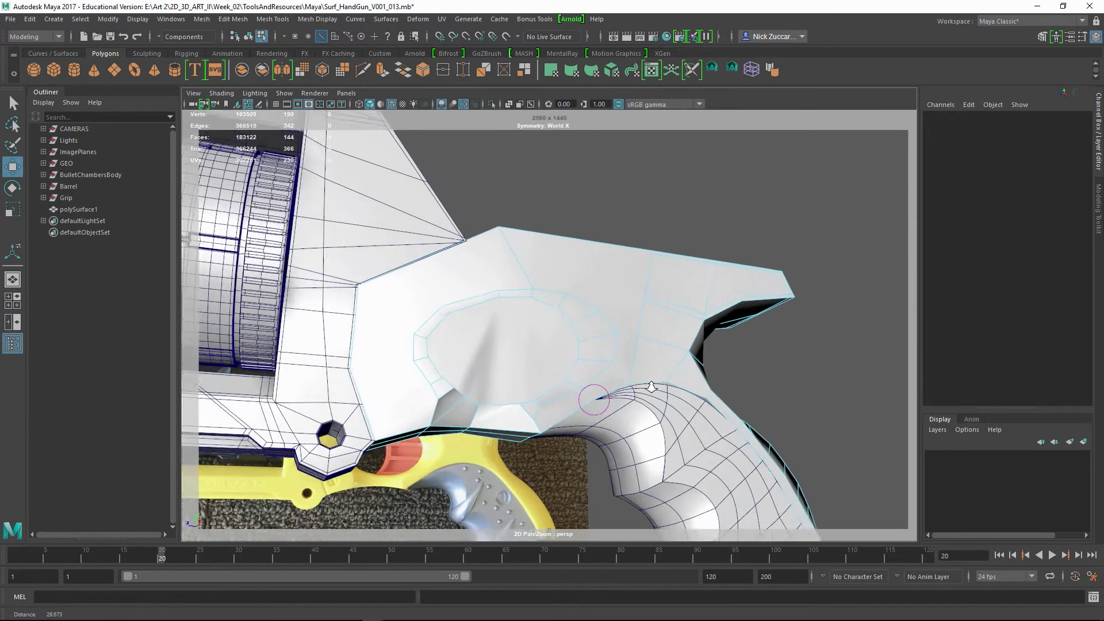
{"action": "key", "text": "F8"}
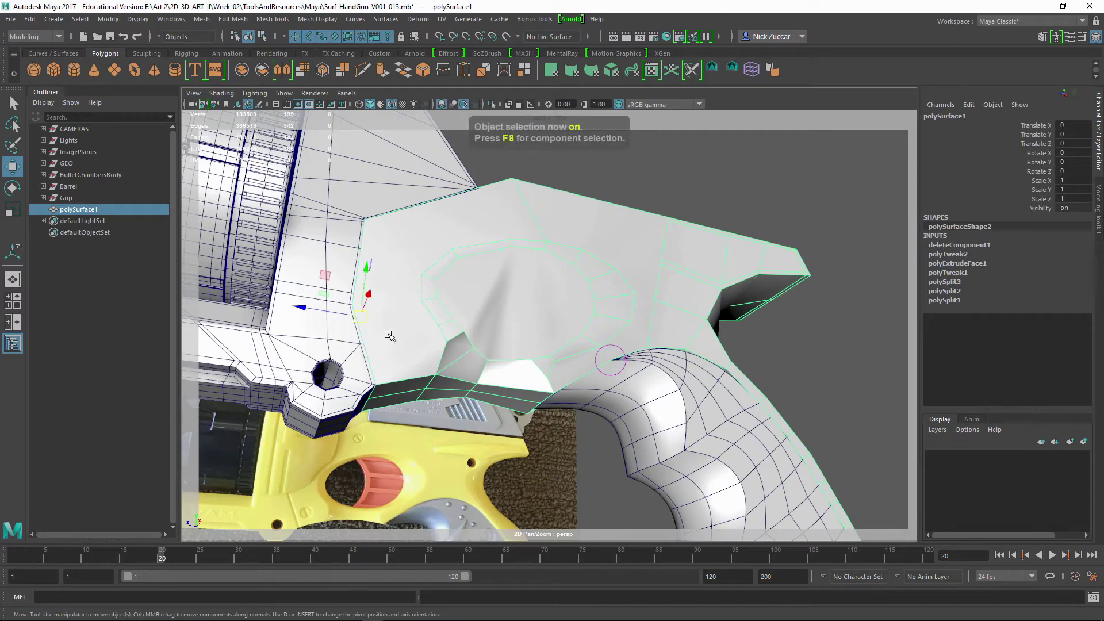
{"action": "right_click_drag", "start_coordinate": [508, 357], "coordinate": [469, 327], "text": "shift"}
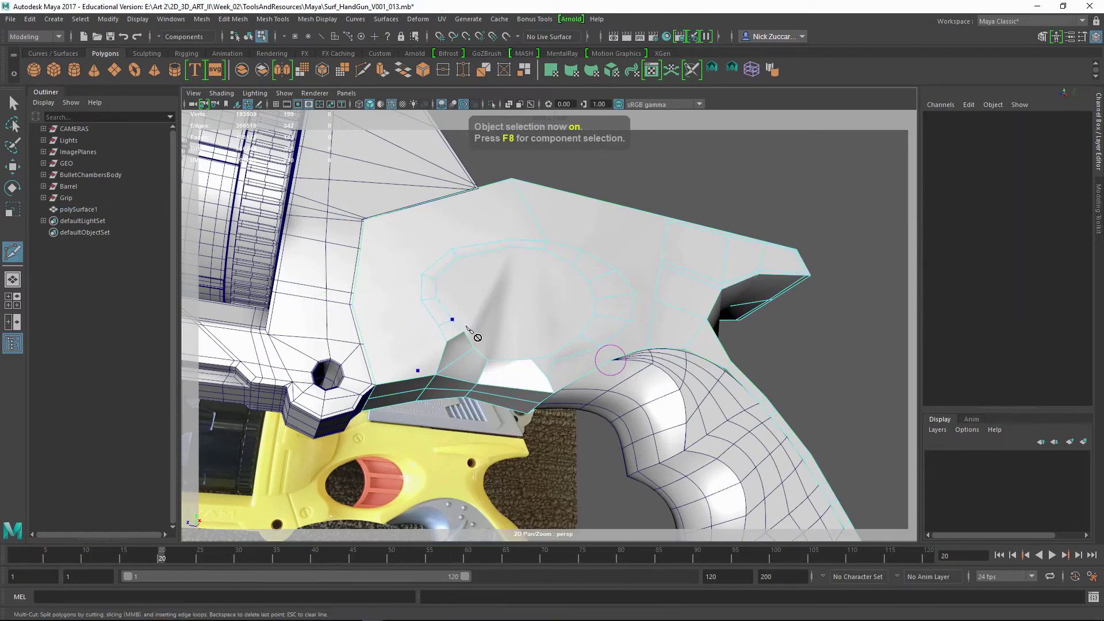
{"action": "left_click", "coordinate": [531, 360]}
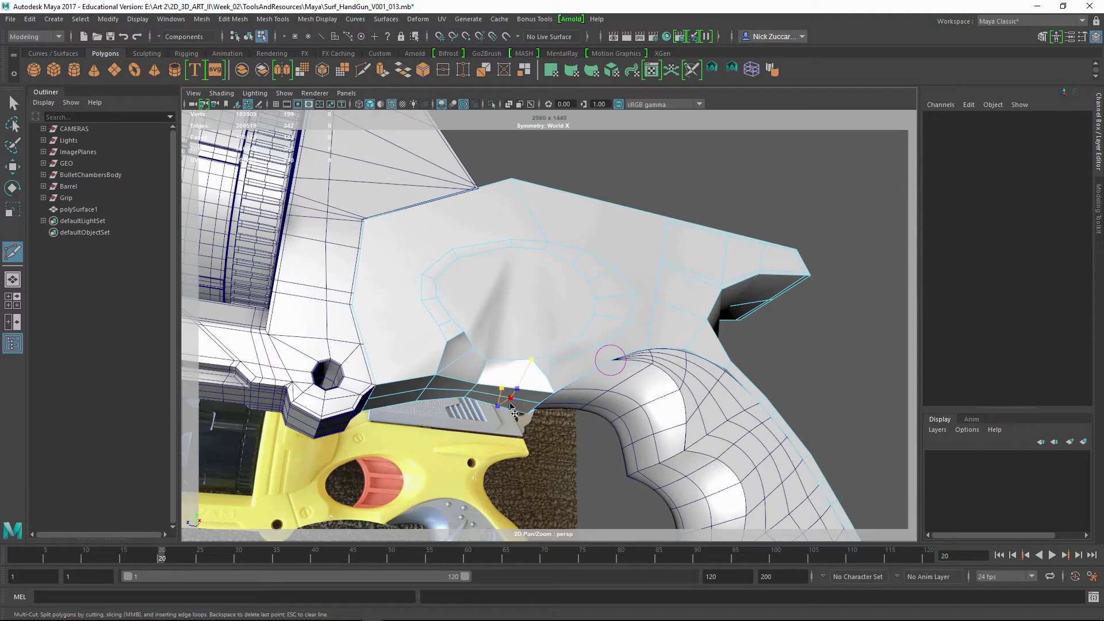
{"action": "left_click_drag", "start_coordinate": [439, 469], "coordinate": [535, 422], "text": "alt"}
{"action": "middle_click_drag", "start_coordinate": [534, 422], "coordinate": [604, 523], "text": "alt"}
{"action": "right_click_drag", "start_coordinate": [604, 523], "coordinate": [495, 460], "text": "alt"}
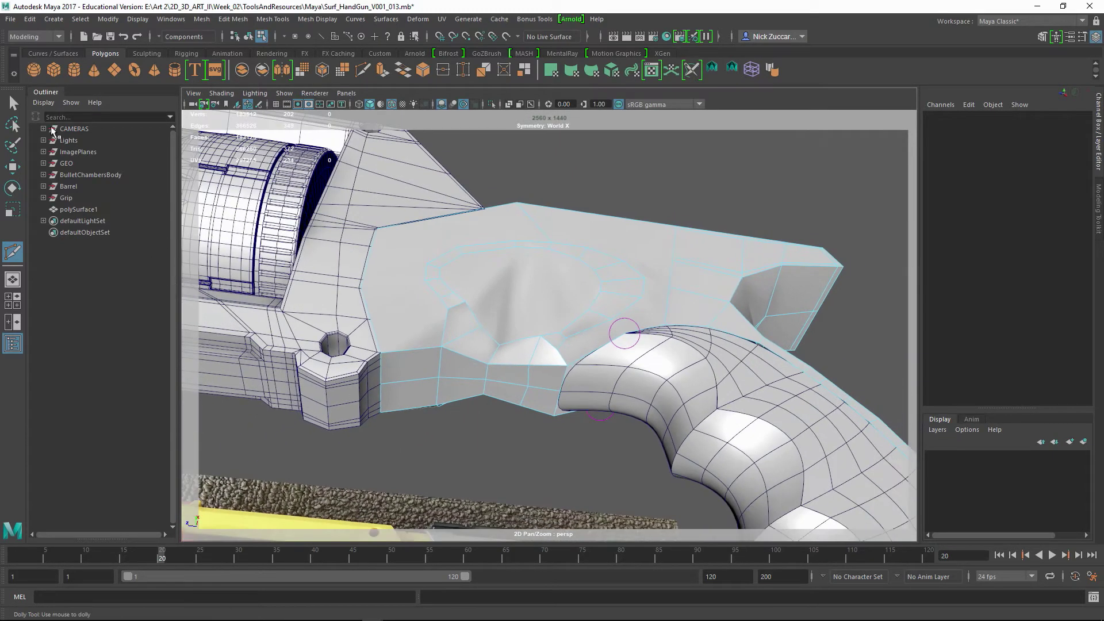
{"action": "left_click", "coordinate": [13, 103]}
Examine the vertices around the trigger opening's rings from the side, front and underside for unevenness in depth.
{"action": "middle_click_drag", "start_coordinate": [453, 322], "coordinate": [380, 340], "text": "alt"}
{"action": "left_click_drag", "start_coordinate": [380, 340], "coordinate": [419, 335], "text": "alt"}
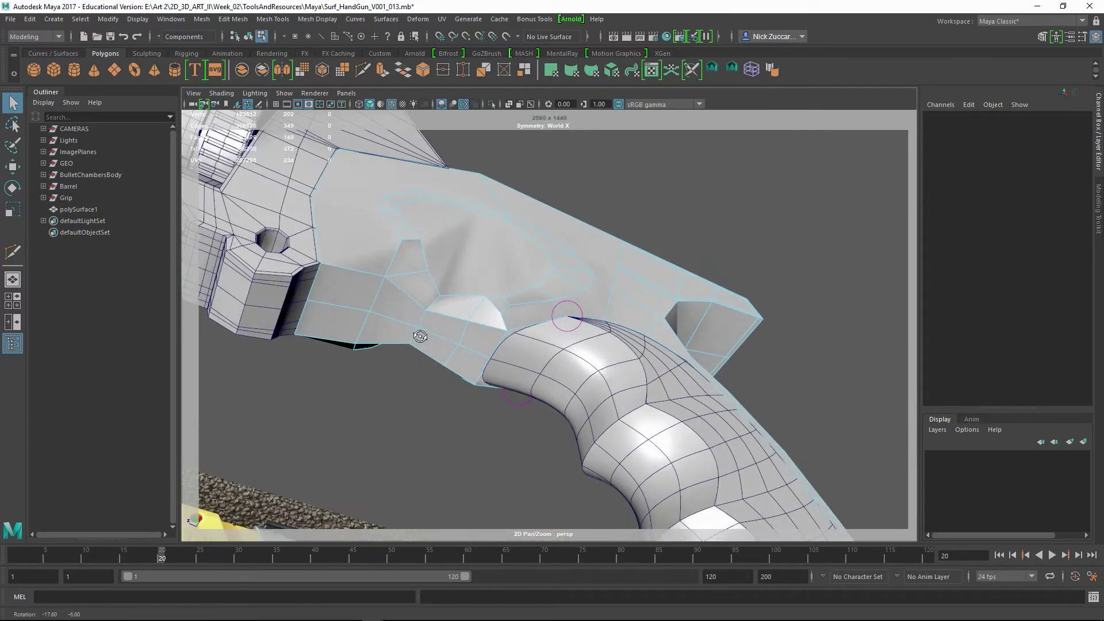
{"action": "left_click_drag", "start_coordinate": [432, 256], "coordinate": [472, 287], "text": "alt"}
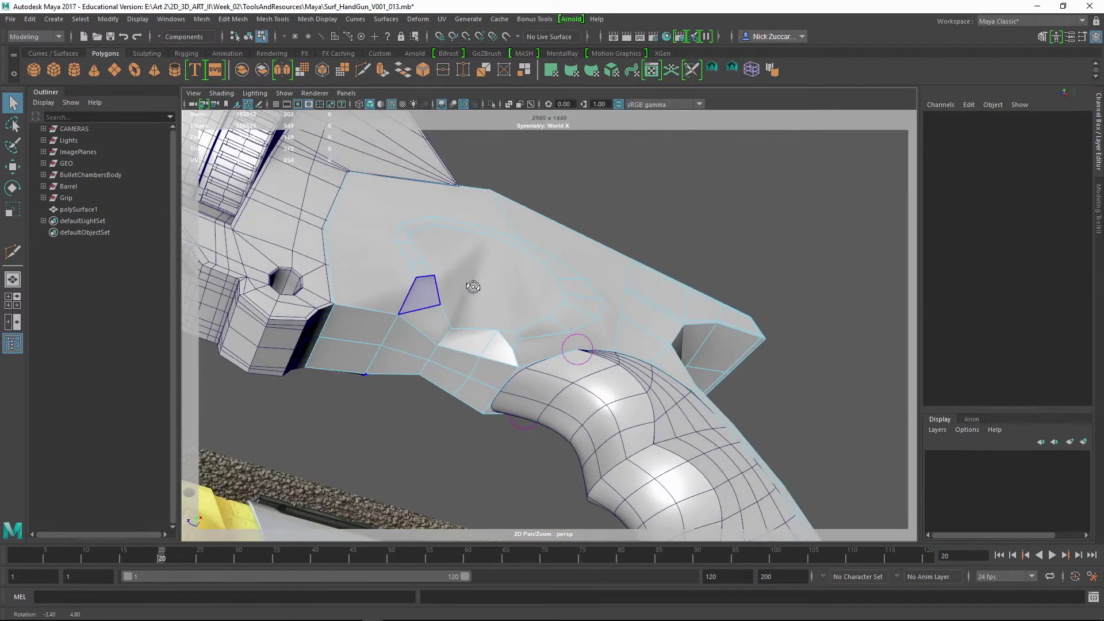
{"action": "key", "text": "F9"}
{"action": "left_click", "coordinate": [417, 279]}
{"action": "left_click_drag", "start_coordinate": [510, 284], "coordinate": [483, 275], "text": "alt"}
{"action": "left_click_drag", "start_coordinate": [570, 309], "coordinate": [569, 297], "text": "alt"}
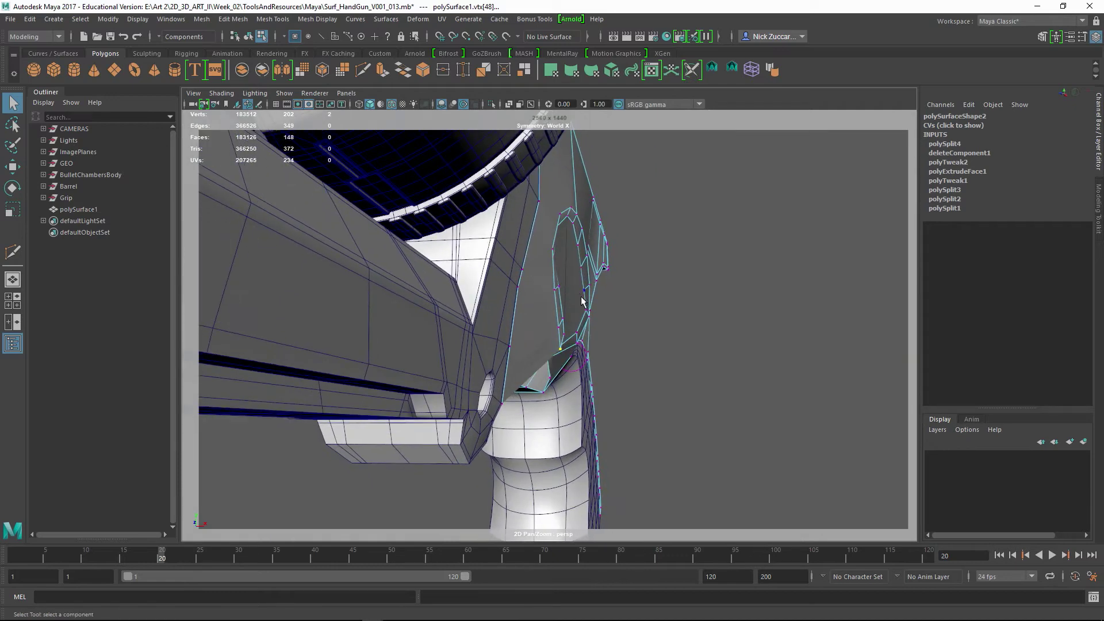
{"action": "key", "text": "w"}
{"action": "left_click_drag", "start_coordinate": [637, 331], "coordinate": [610, 374], "text": "alt"}
{"action": "left_click", "coordinate": [634, 320]}
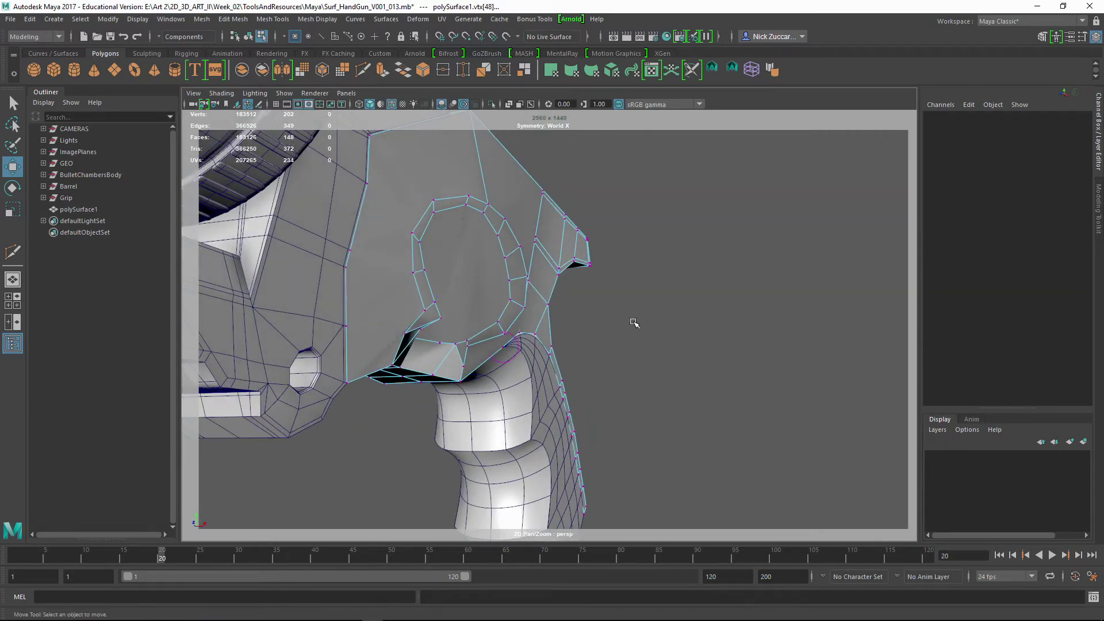
{"action": "left_click", "coordinate": [429, 312]}
{"action": "left_click_drag", "start_coordinate": [428, 312], "coordinate": [555, 374], "text": "alt"}
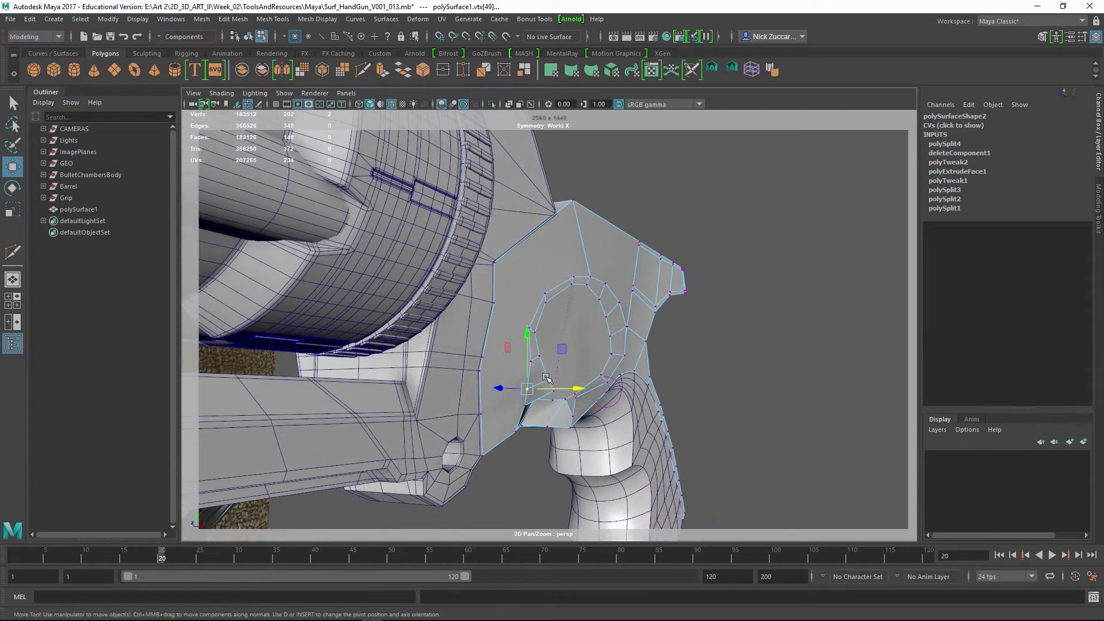
{"action": "left_click_drag", "start_coordinate": [690, 366], "coordinate": [529, 350], "text": "alt"}
{"action": "middle_click_drag", "start_coordinate": [530, 350], "coordinate": [559, 319], "text": "alt"}
{"action": "left_click_drag", "start_coordinate": [560, 318], "coordinate": [512, 312], "text": "alt"}
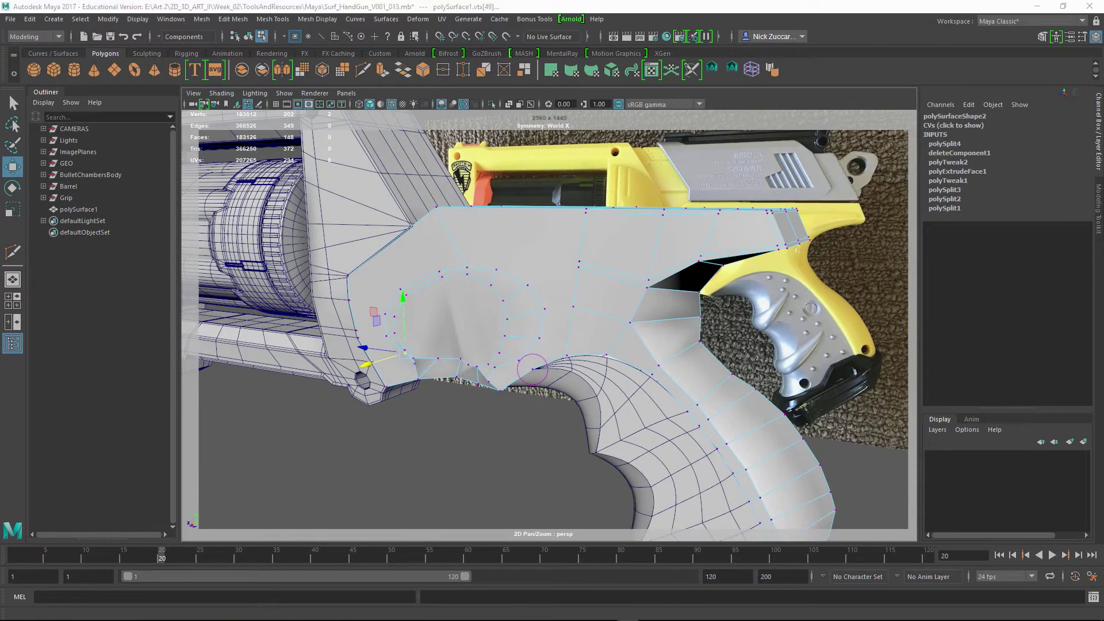
{"action": "middle_click_drag", "start_coordinate": [497, 364], "coordinate": [437, 366], "text": "alt"}
{"action": "left_click_drag", "start_coordinate": [437, 367], "coordinate": [473, 362], "text": "alt"}
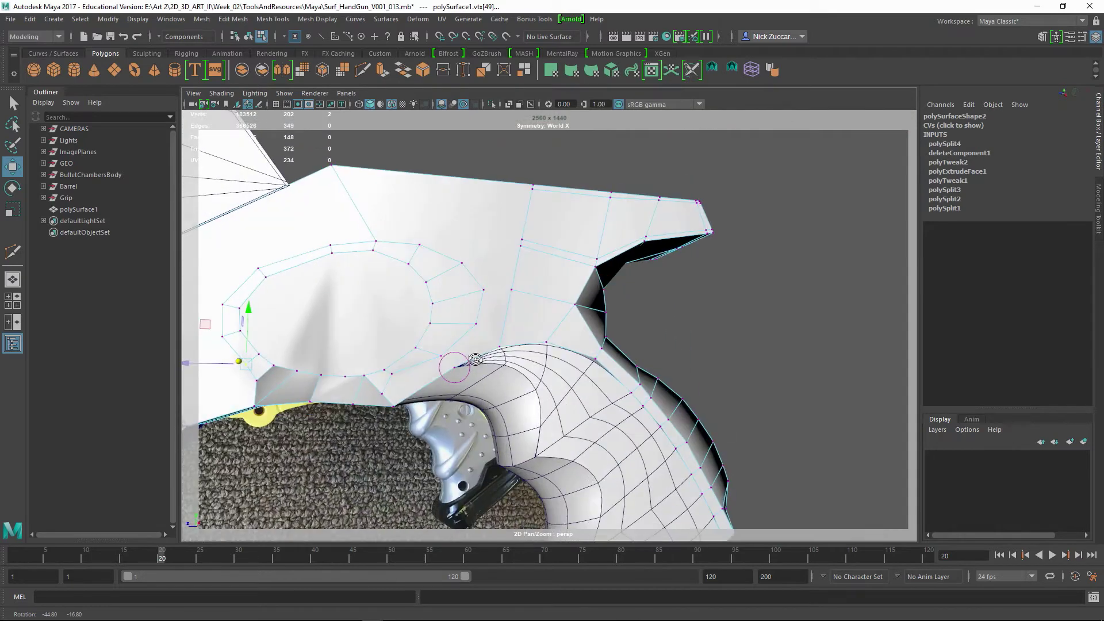
{"action": "middle_click_drag", "start_coordinate": [473, 362], "coordinate": [526, 353], "text": "alt"}
{"action": "left_click_drag", "start_coordinate": [525, 352], "coordinate": [514, 348], "text": "alt"}
Select the trigger opening's center face, grow the selection to the surrounding ring, and scale the faces flat sideways.
{"action": "key", "text": "F11"}
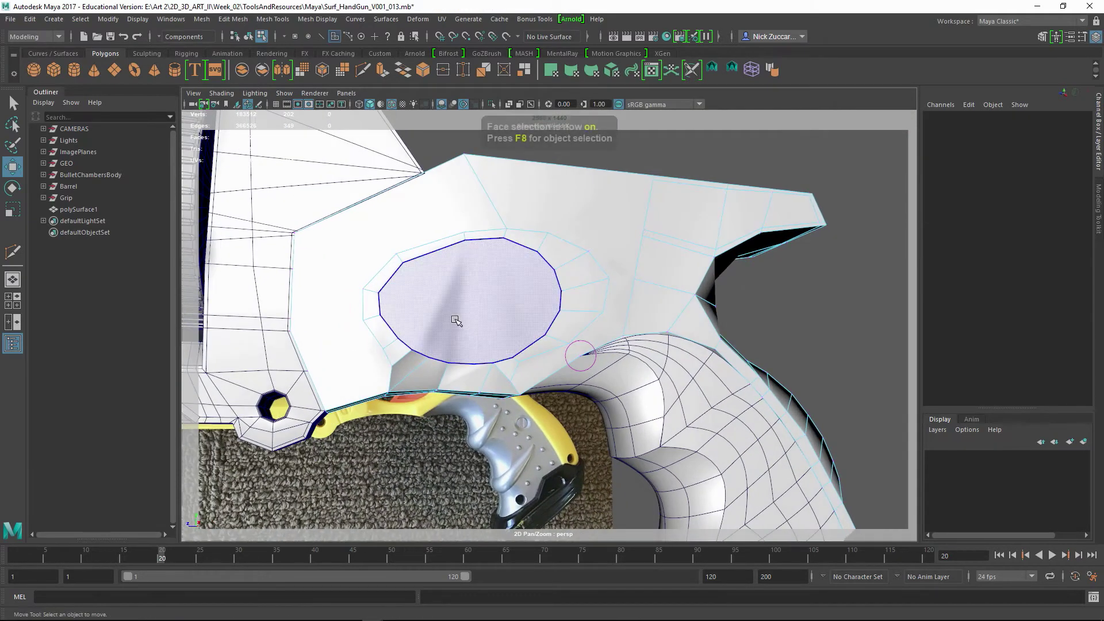
{"action": "left_click", "coordinate": [456, 321]}
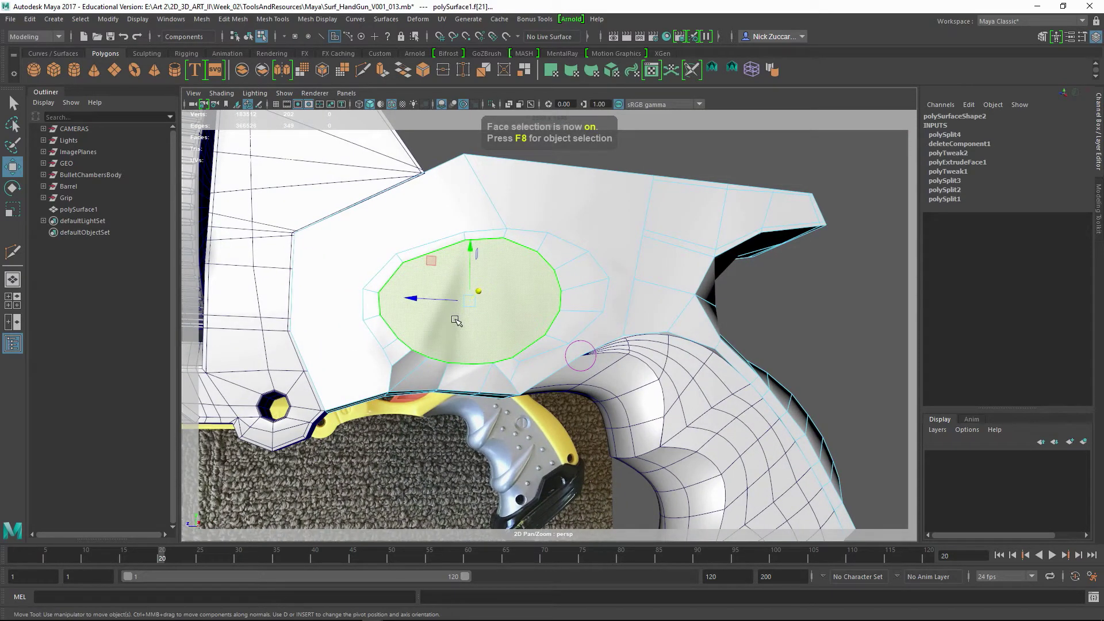
{"action": "key", "text": "shift+period"}
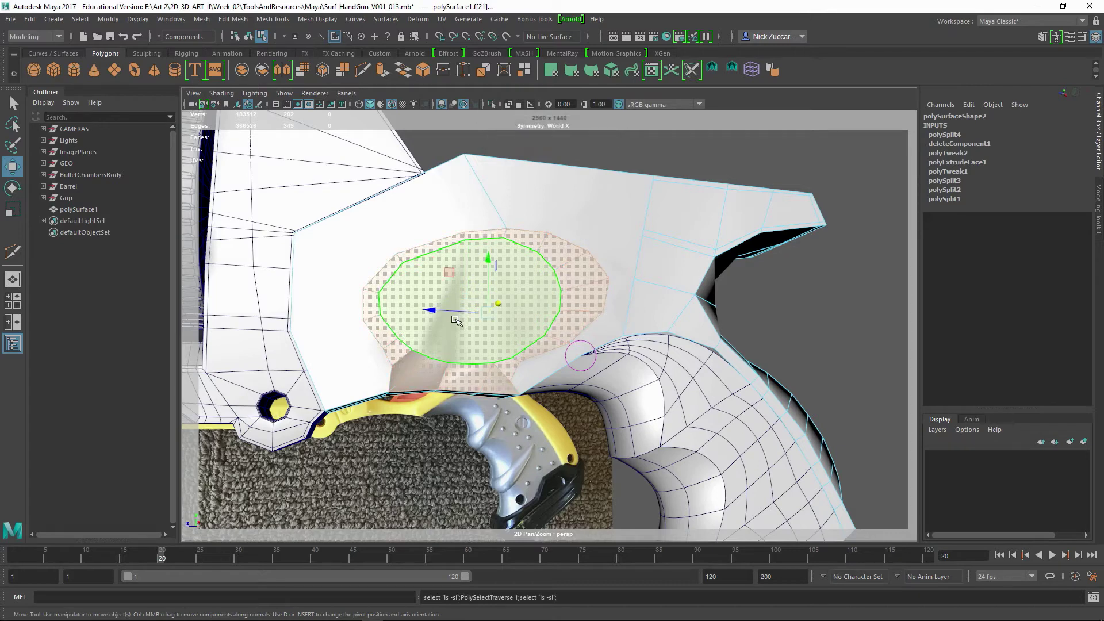
{"action": "key", "text": "r"}
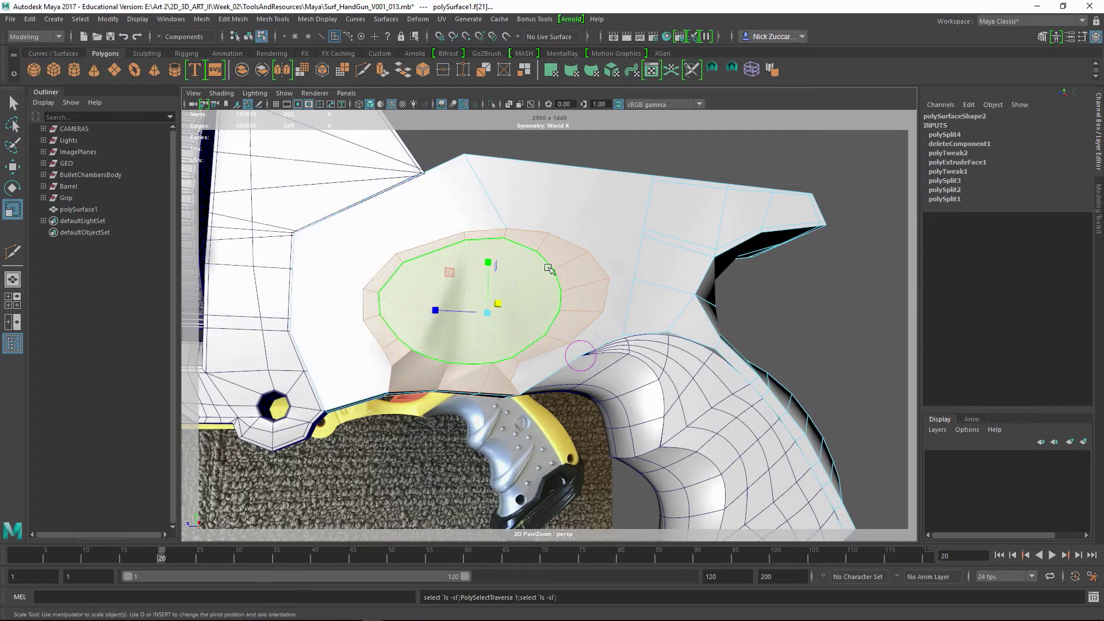
{"action": "left_click_drag", "start_coordinate": [489, 276], "coordinate": [532, 350], "text": "alt"}
In the front view, rotate and move the flattened opening faces to line up with the slanted side of the body.
{"action": "key", "text": "e"}
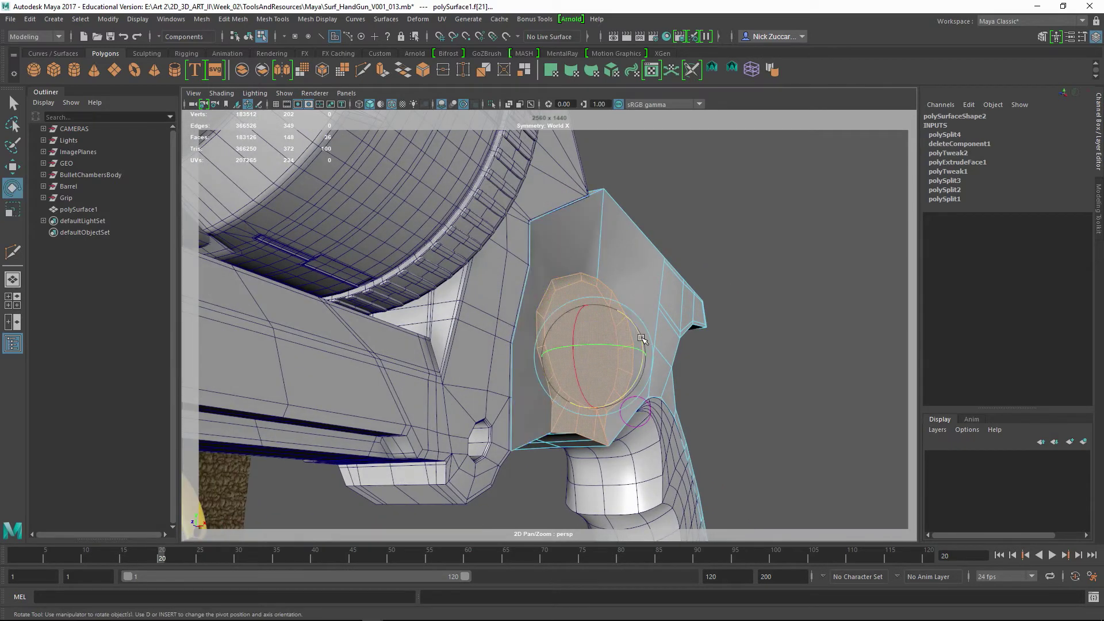
{"action": "left_click_drag", "start_coordinate": [640, 335], "coordinate": [572, 385], "text": "alt"}
{"action": "key", "text": "space"}
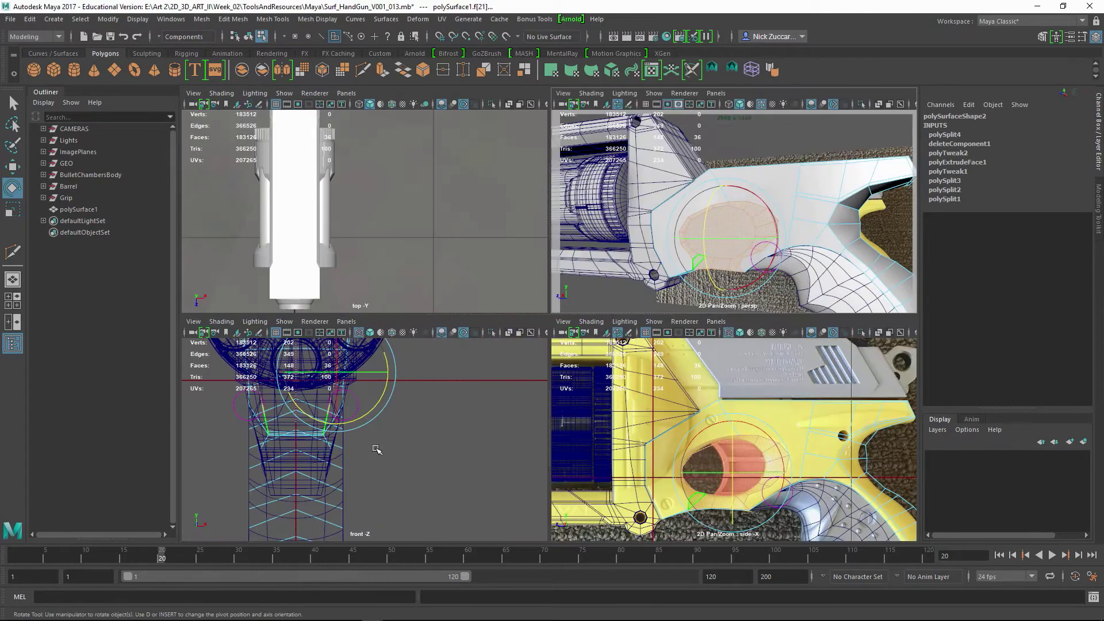
{"action": "key", "text": "space"}
{"action": "middle_click_drag", "start_coordinate": [394, 415], "coordinate": [349, 488], "text": "alt"}
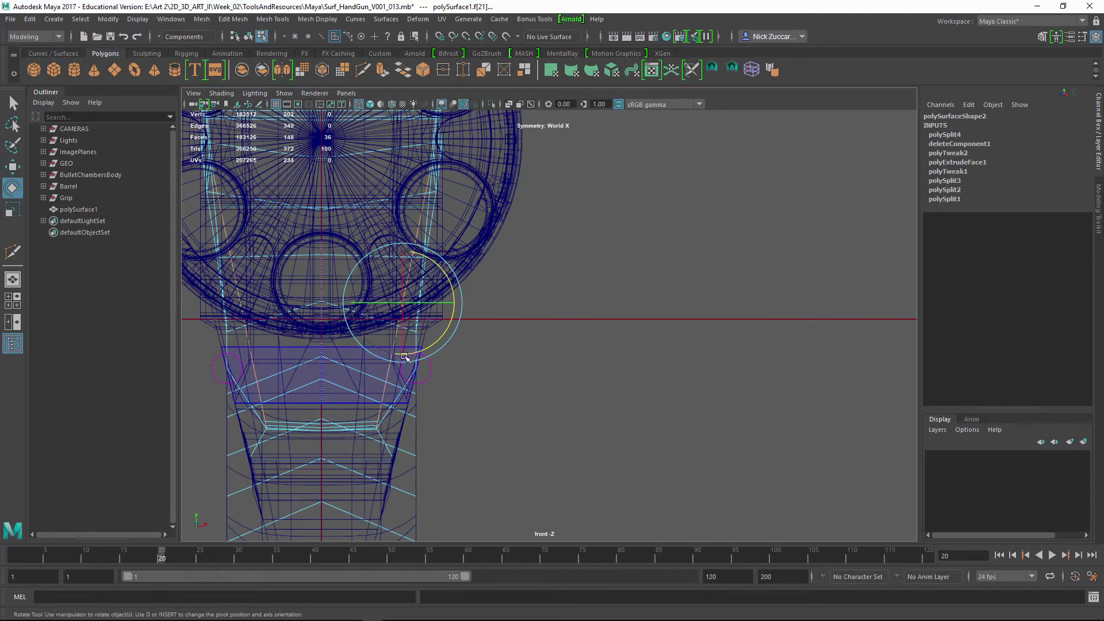
{"action": "key", "text": "w"}
{"action": "left_click_drag", "start_coordinate": [467, 302], "coordinate": [484, 296]}
{"action": "right_click_drag", "start_coordinate": [575, 292], "coordinate": [478, 286], "text": "alt"}
{"action": "middle_click_drag", "start_coordinate": [478, 286], "coordinate": [446, 322], "text": "alt"}
{"action": "left_click_drag", "start_coordinate": [517, 351], "coordinate": [523, 348]}
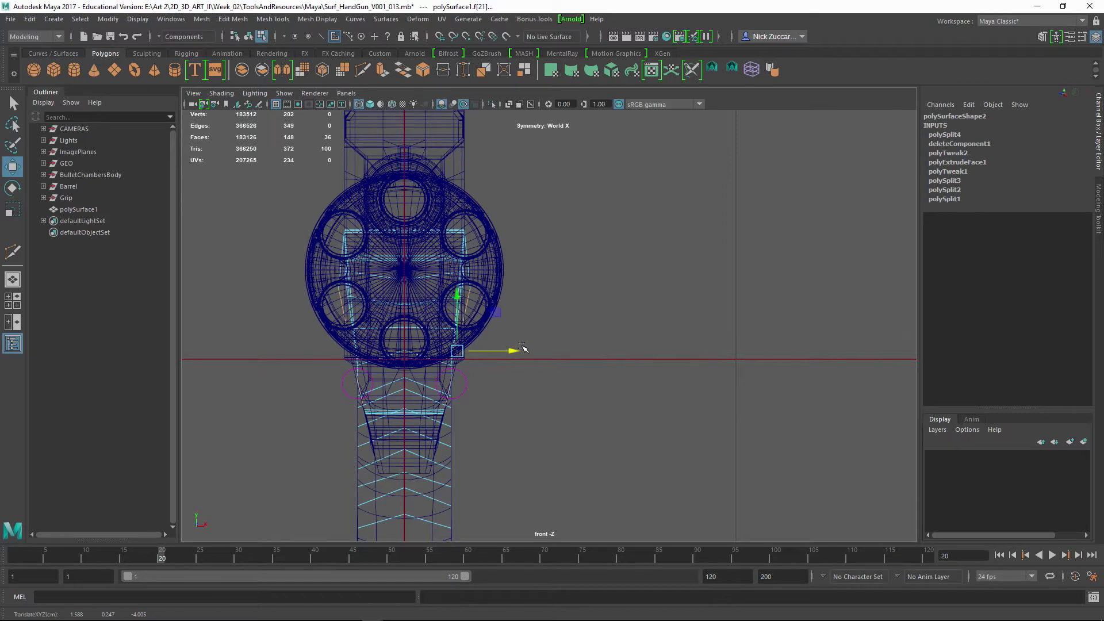
{"action": "key", "text": "e"}
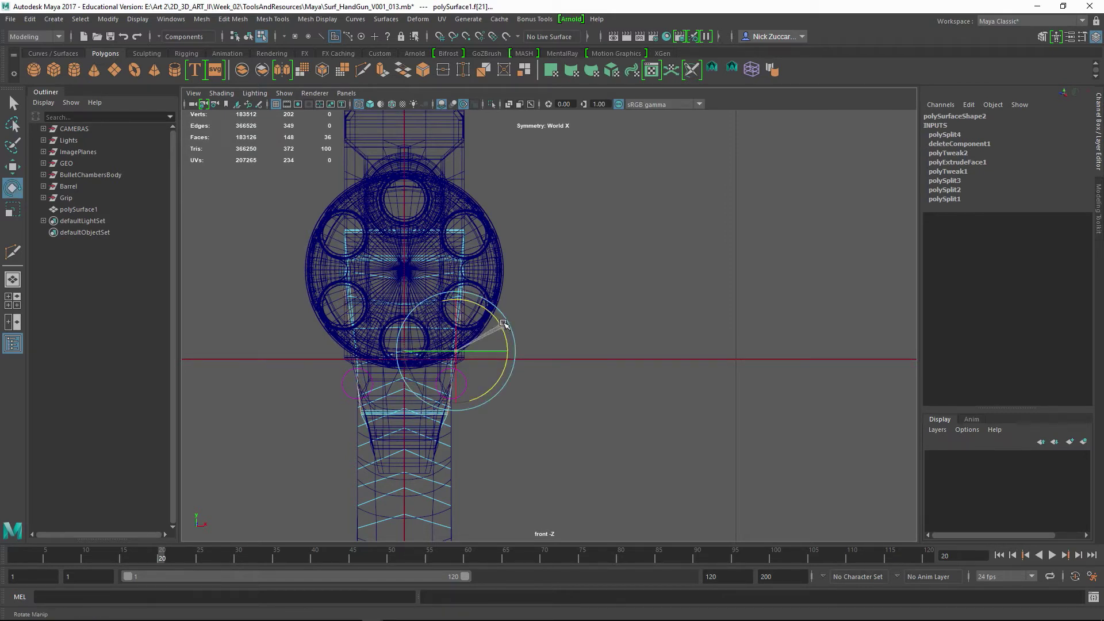
{"action": "key", "text": "w"}
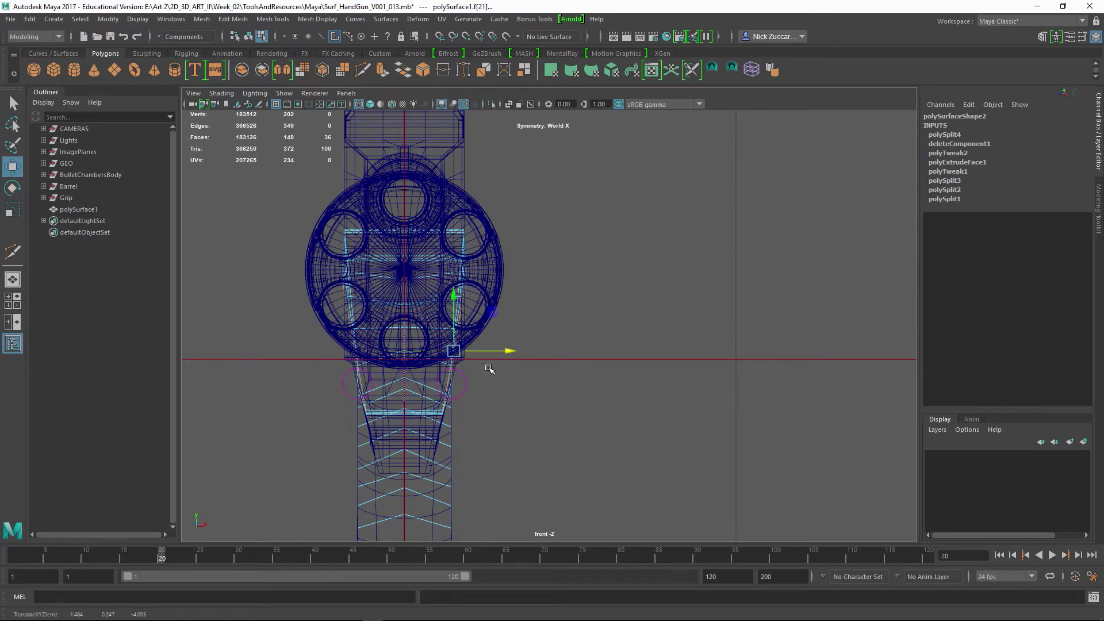
{"action": "key", "text": "space"}
{"action": "key", "text": "space"}
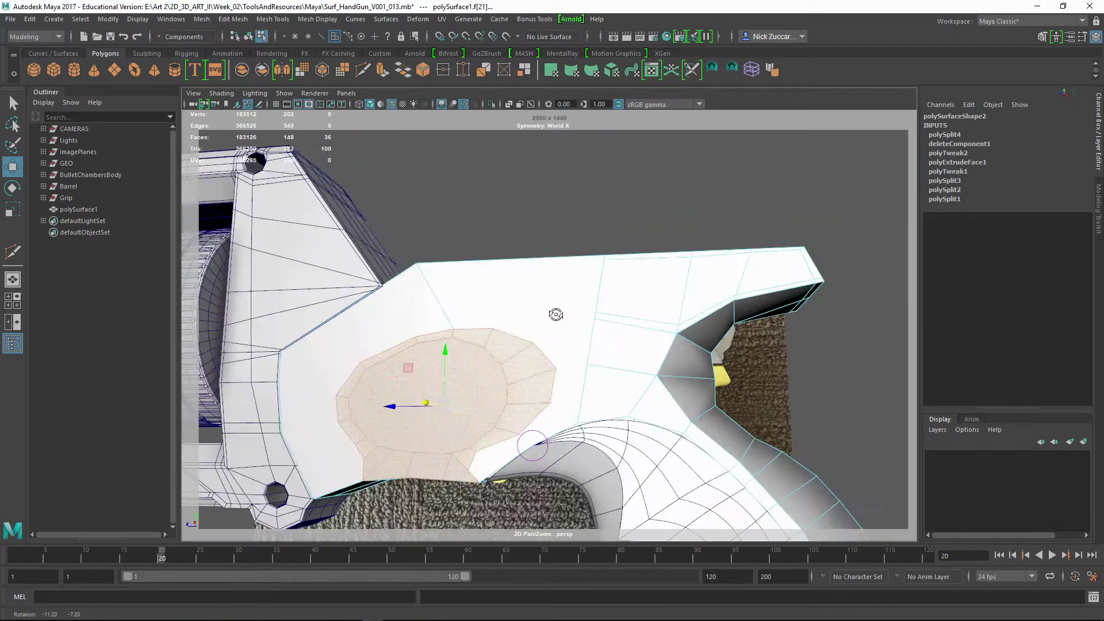
{"action": "left_click_drag", "start_coordinate": [555, 315], "coordinate": [495, 323], "text": "alt"}
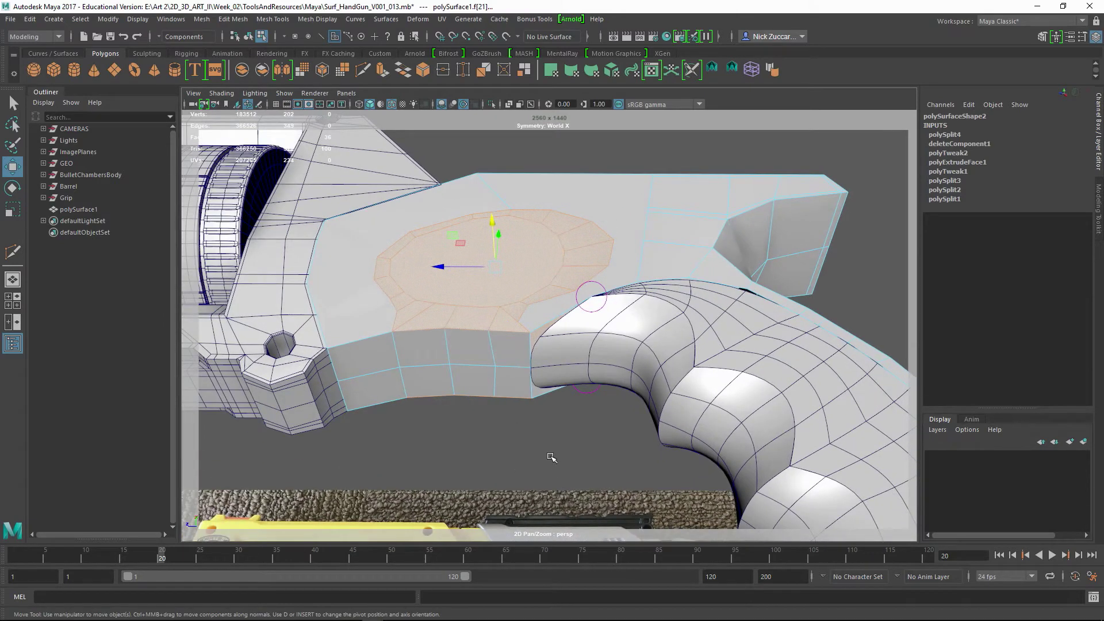
{"action": "left_click", "coordinate": [552, 452]}
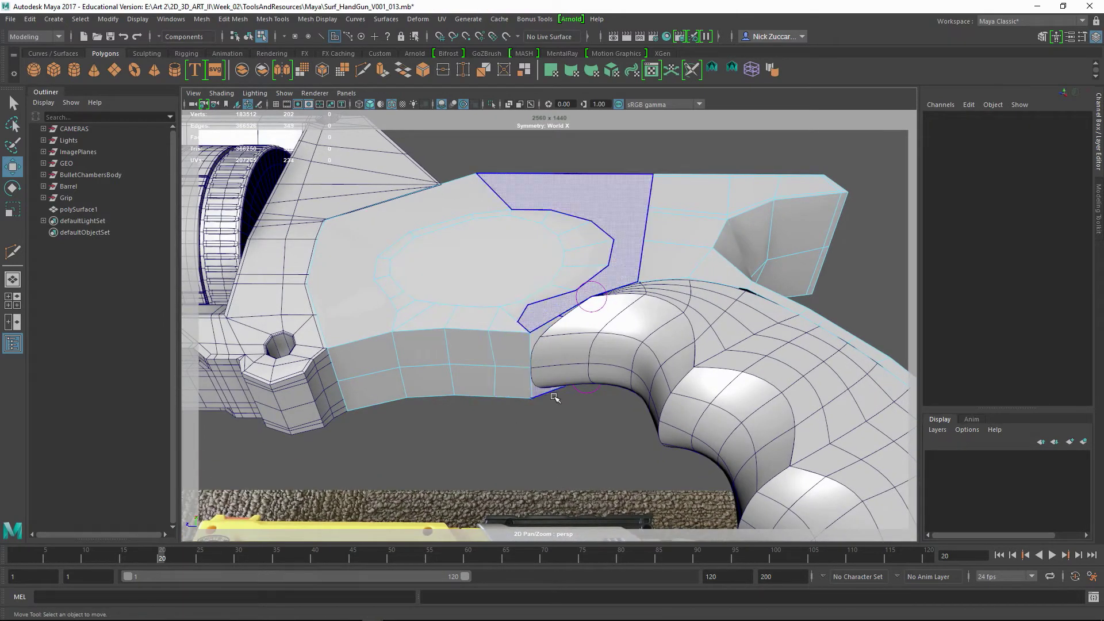
Switch the upper grip piece from smooth preview to its unsmoothed cage and return to vertex editing on the rear body.
{"action": "key", "text": "F9"}
{"action": "left_click", "coordinate": [530, 335]}
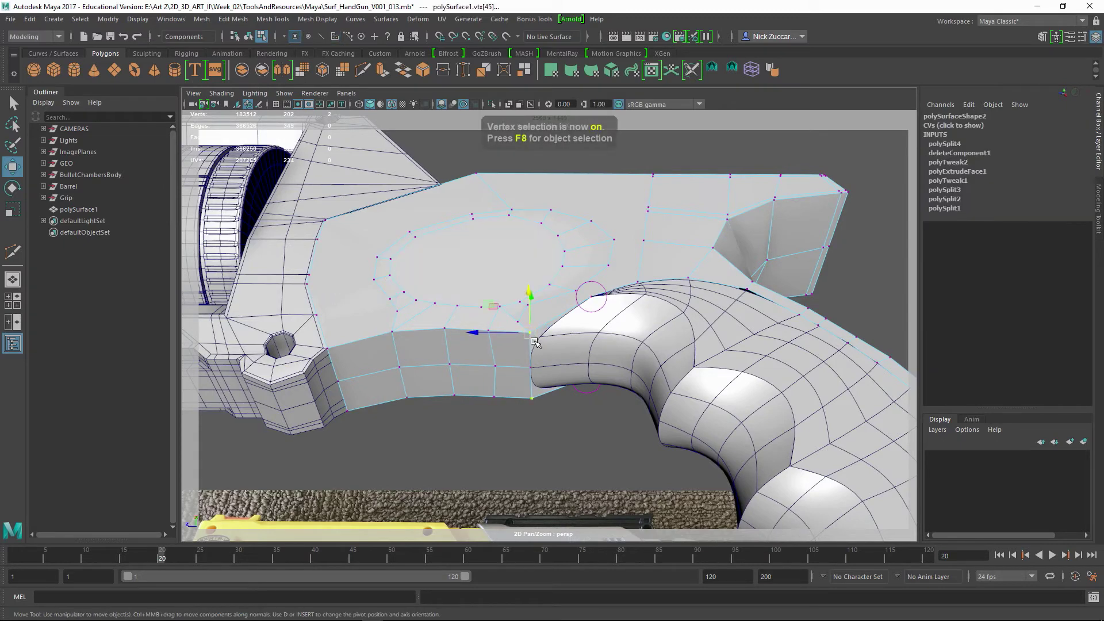
{"action": "left_click", "coordinate": [568, 367]}
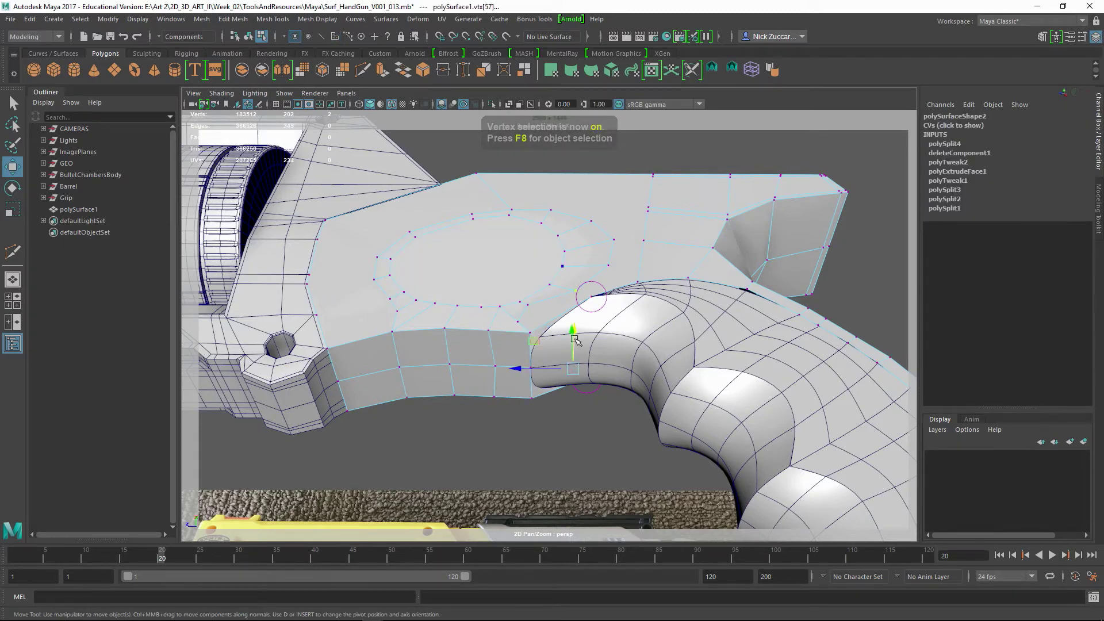
{"action": "left_click", "coordinate": [572, 426]}
{"action": "left_click", "coordinate": [587, 374]}
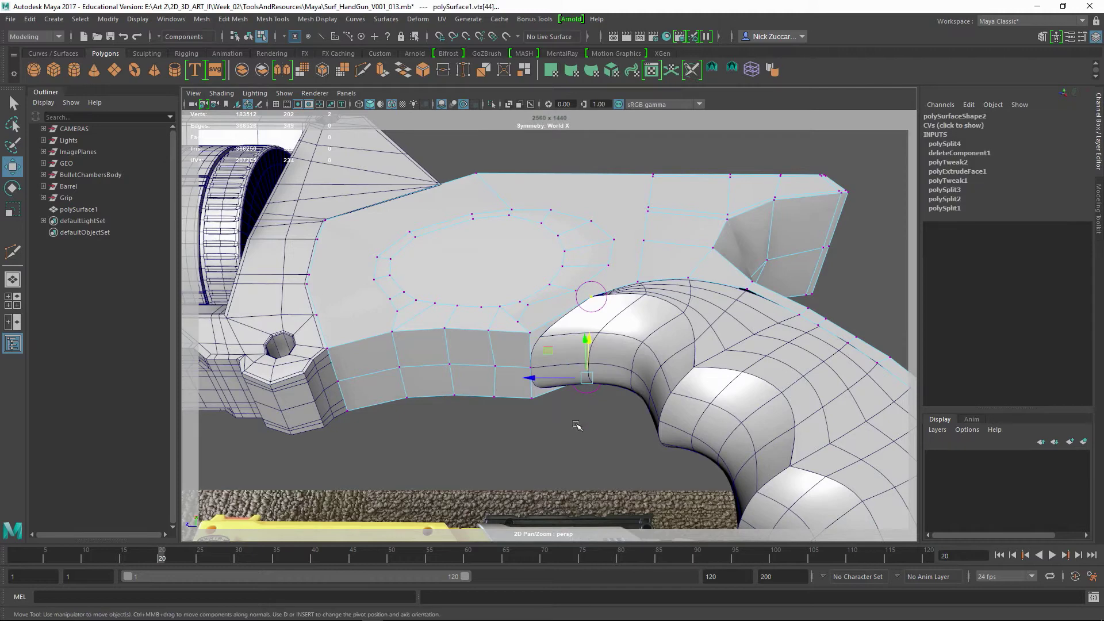
{"action": "key", "text": "F8"}
{"action": "left_click", "coordinate": [524, 333]}
{"action": "key", "text": "1"}
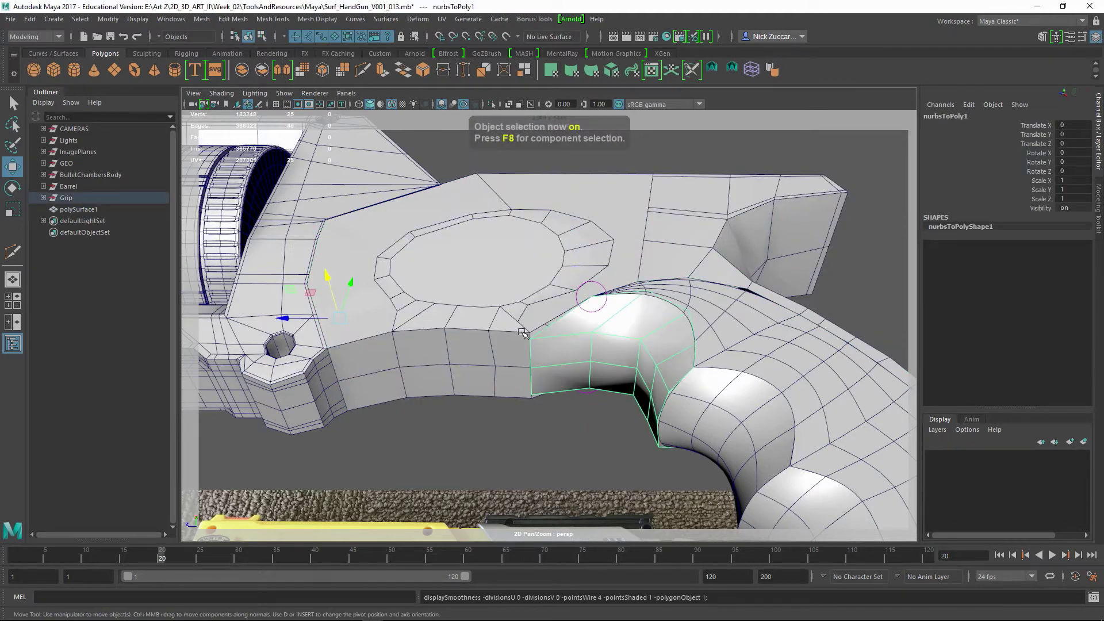
{"action": "left_click", "coordinate": [524, 334]}
{"action": "key", "text": "F8"}
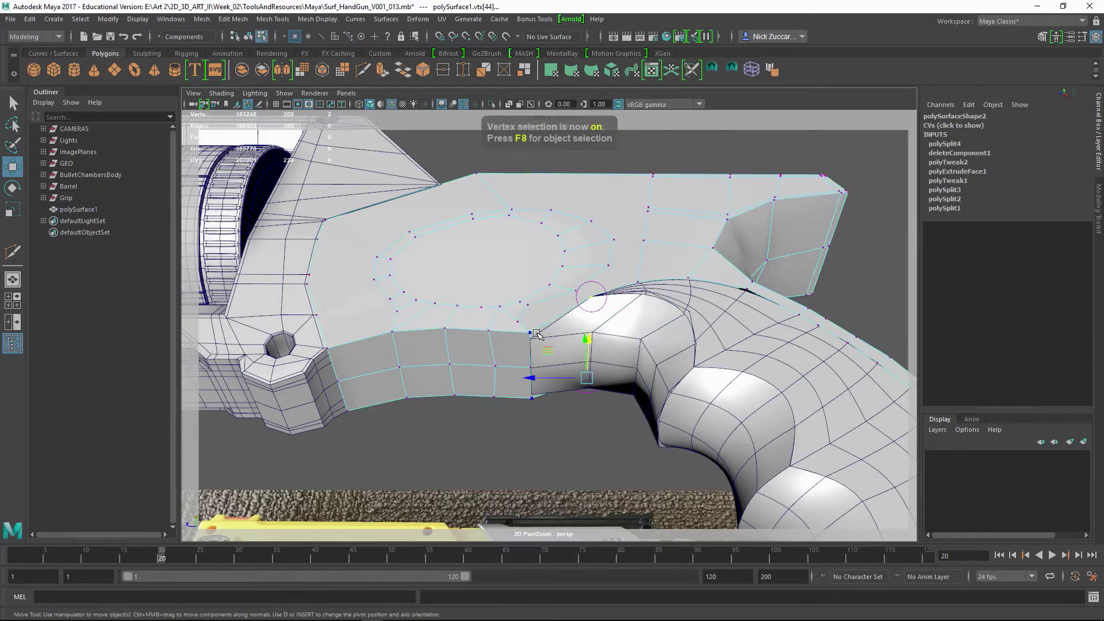
Snap the body's lower rear corner vertex onto the front corner of the upper grip piece.
{"action": "left_click", "coordinate": [530, 333]}
{"action": "left_click_drag", "start_coordinate": [527, 332], "coordinate": [530, 345]}
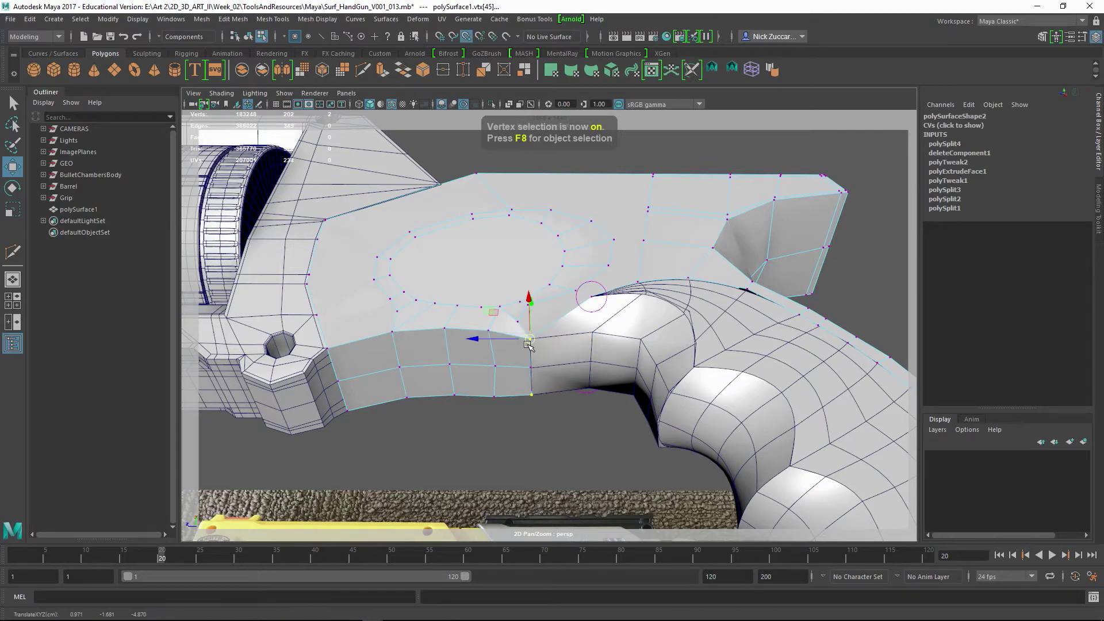
{"action": "left_click_drag", "start_coordinate": [527, 419], "coordinate": [470, 357], "text": "alt"}
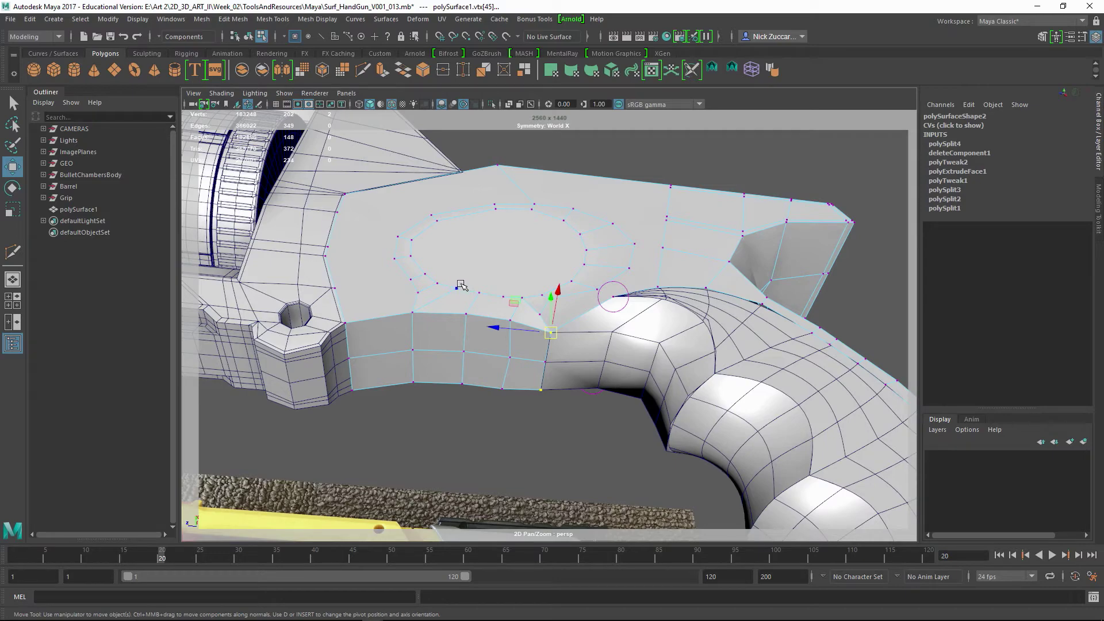
Select the middle row of vertices across the underside below the trigger opening and scale it narrower.
{"action": "left_click_drag", "start_coordinate": [494, 426], "coordinate": [565, 309]}
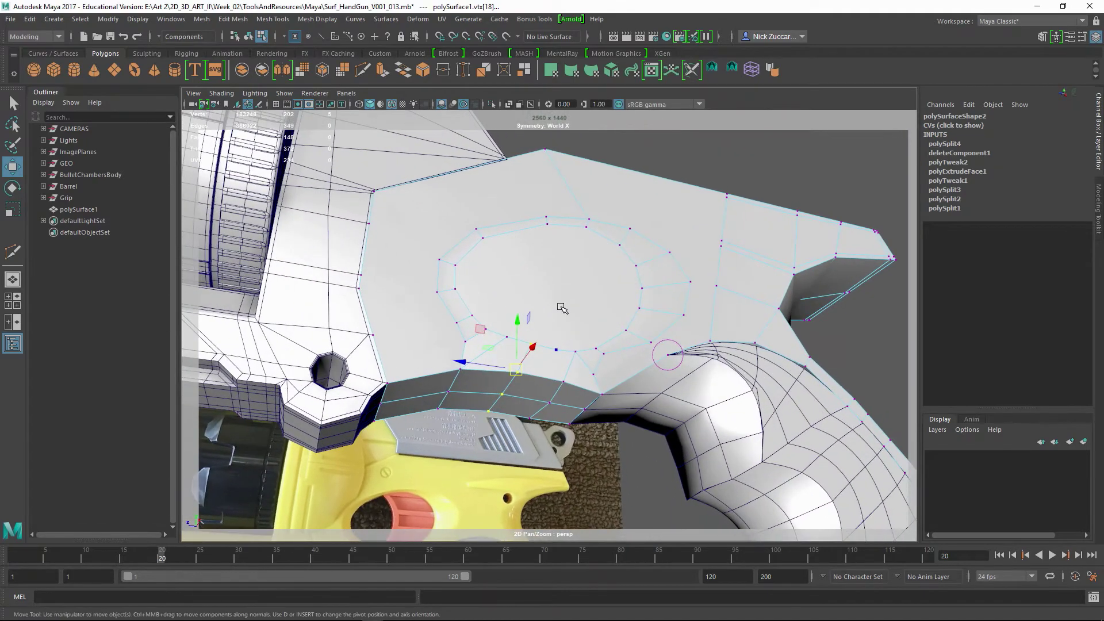
{"action": "key", "text": "r"}
{"action": "left_click_drag", "start_coordinate": [567, 351], "coordinate": [588, 325], "text": "alt"}
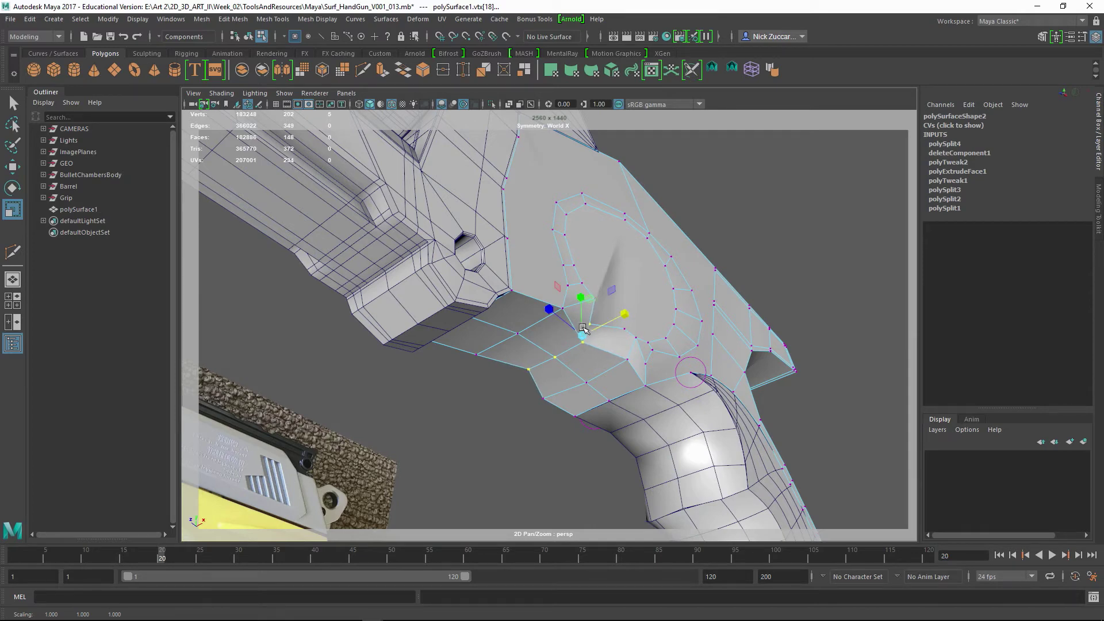
{"action": "left_click_drag", "start_coordinate": [581, 327], "coordinate": [557, 348], "text": "alt"}
{"action": "right_click_drag", "start_coordinate": [558, 347], "coordinate": [548, 343], "text": "alt"}
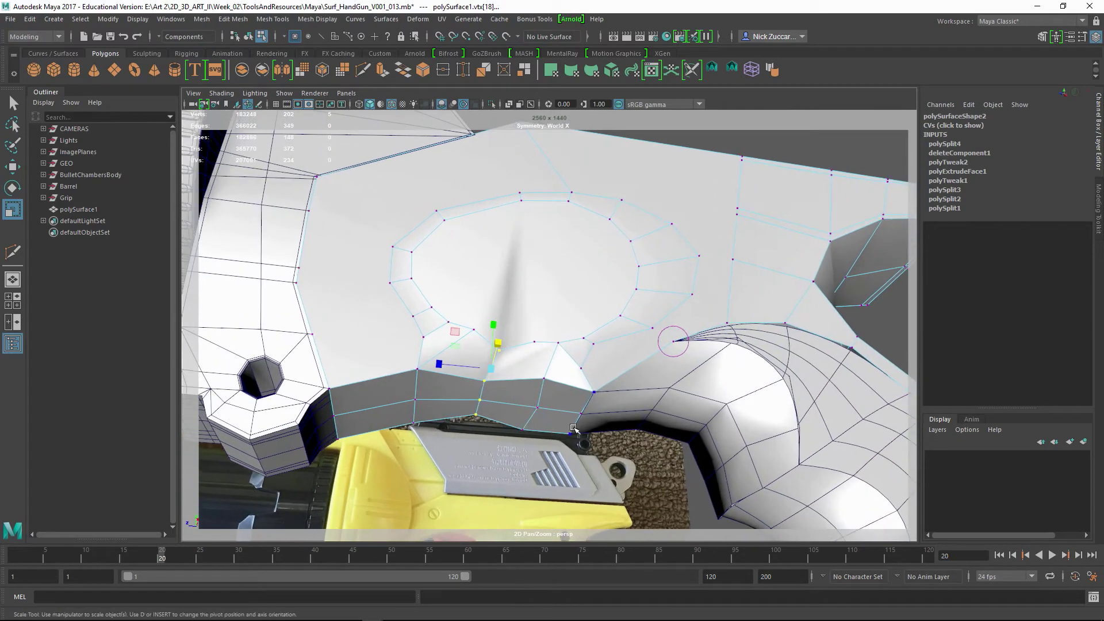
{"action": "left_click_drag", "start_coordinate": [548, 343], "coordinate": [595, 354], "text": "alt"}
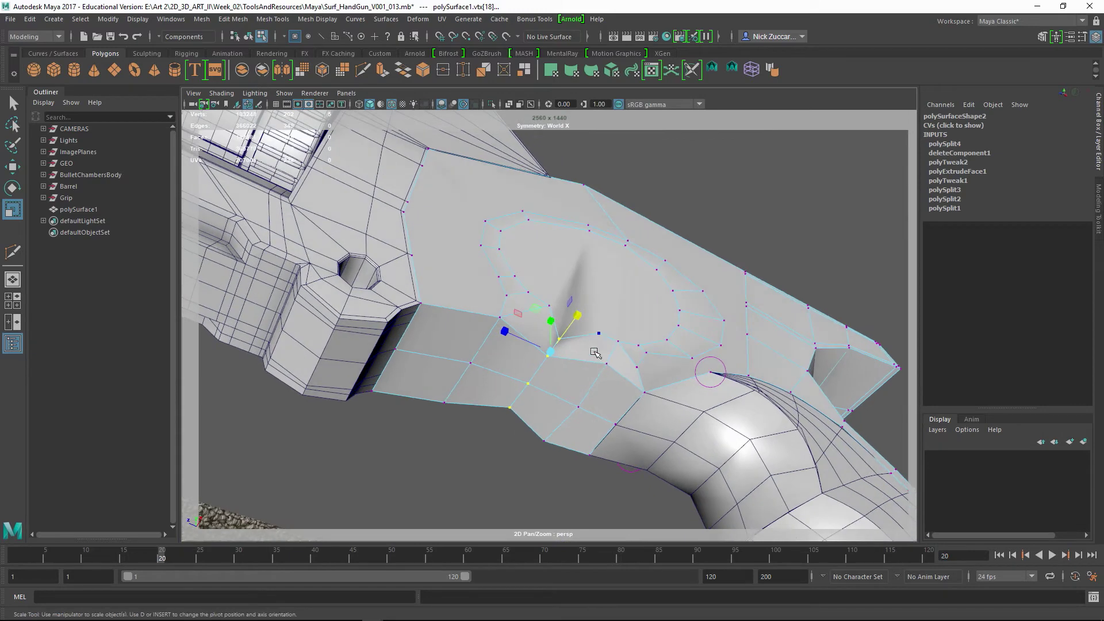
Move the trigger opening's center face inward to recess it into the body.
{"action": "key", "text": "F11"}
{"action": "left_click", "coordinate": [611, 277]}
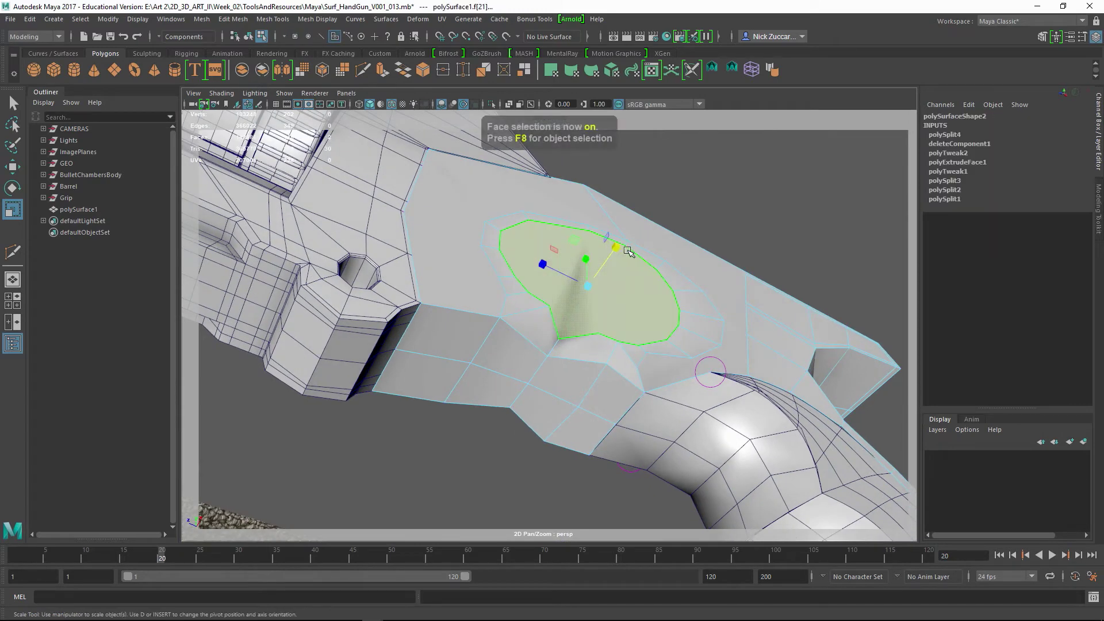
{"action": "key", "text": "w"}
{"action": "mouse_move", "coordinate": [619, 242]}
{"action": "left_mouse_down"}
{"action": "mouse_move", "coordinate": [611, 259]}
{"action": "mouse_move", "coordinate": [622, 261]}
{"action": "left_mouse_up"}
{"action": "left_click_drag", "start_coordinate": [661, 288], "coordinate": [598, 322], "text": "alt"}
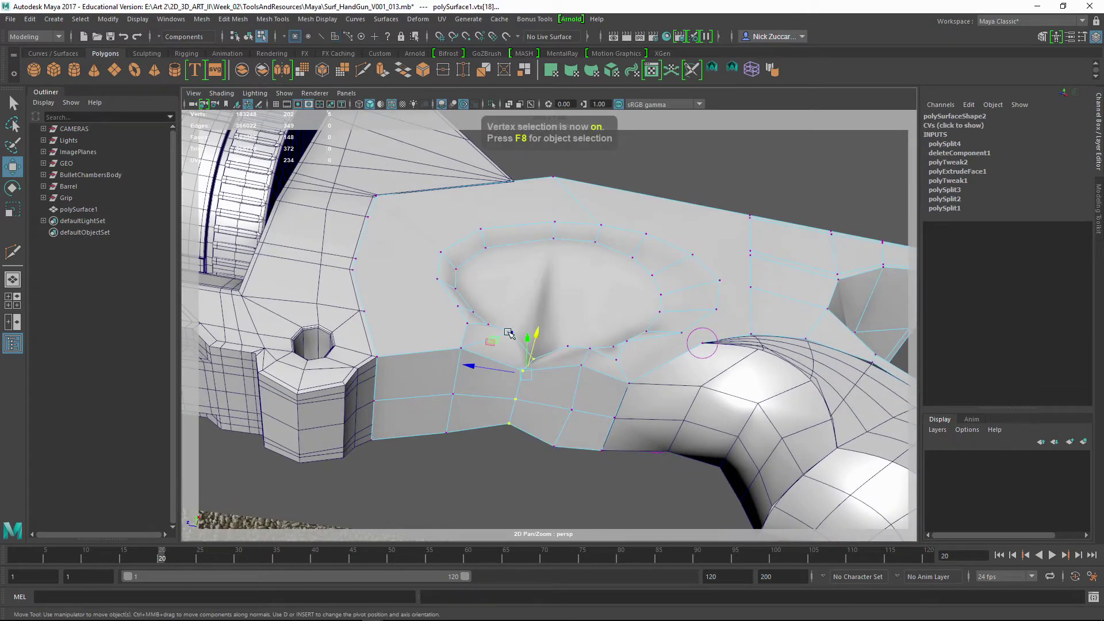
Move the spiking vertices on the trigger opening's lower inner rim sideways along X to even out the recess.
{"action": "left_click_drag", "start_coordinate": [517, 352], "coordinate": [548, 357], "text": "alt"}
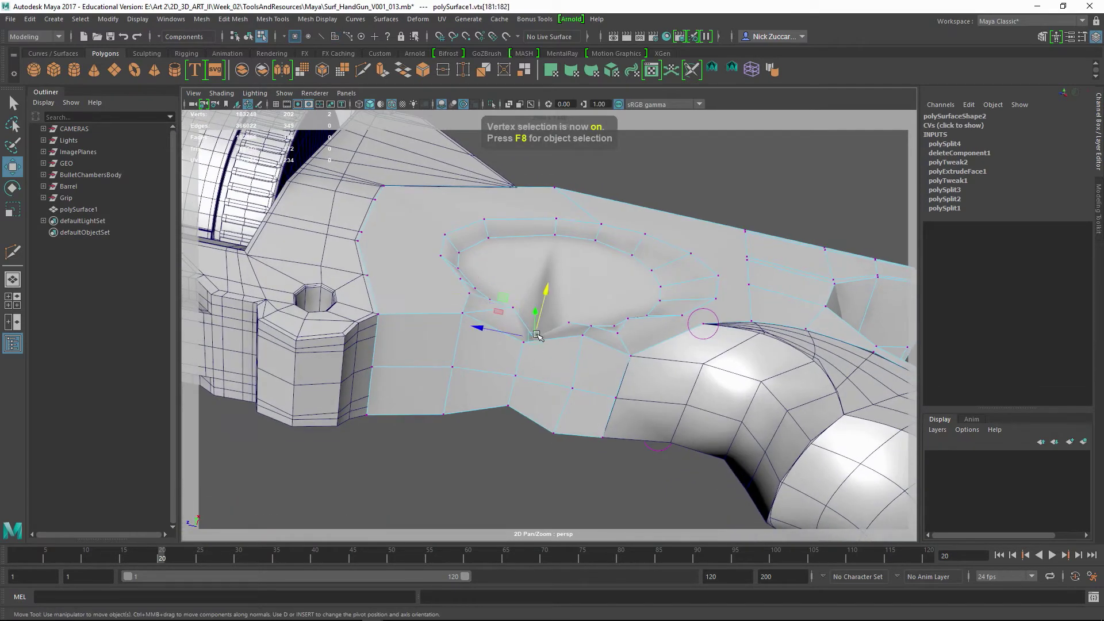
{"action": "left_click_drag", "start_coordinate": [551, 305], "coordinate": [589, 294], "text": "alt"}
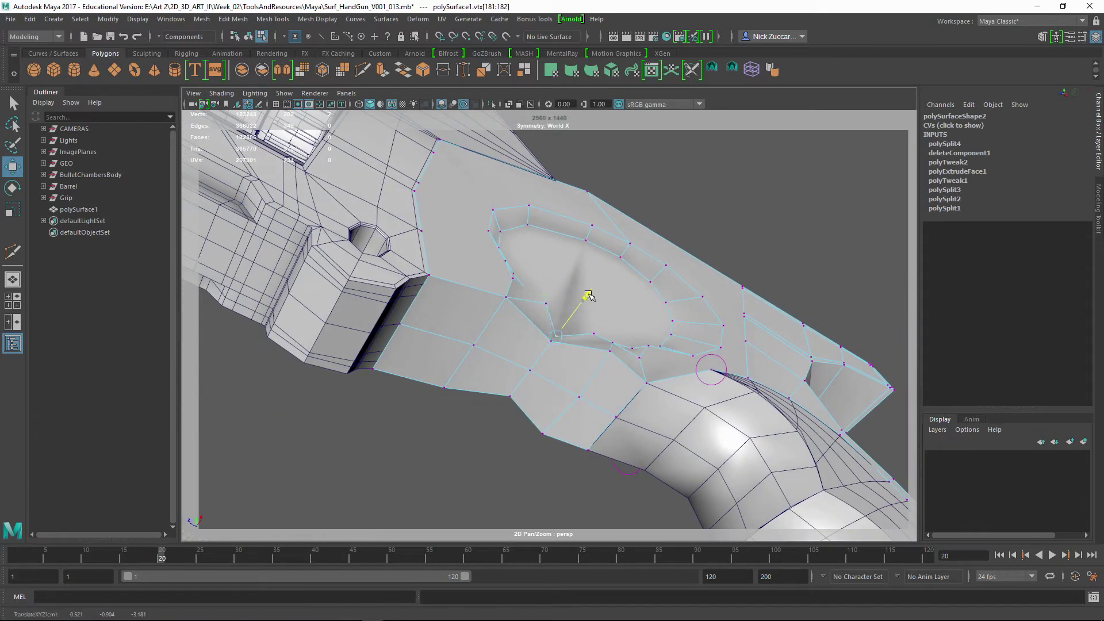
{"action": "left_click", "coordinate": [547, 303]}
{"action": "left_click_drag", "start_coordinate": [558, 287], "coordinate": [574, 271]}
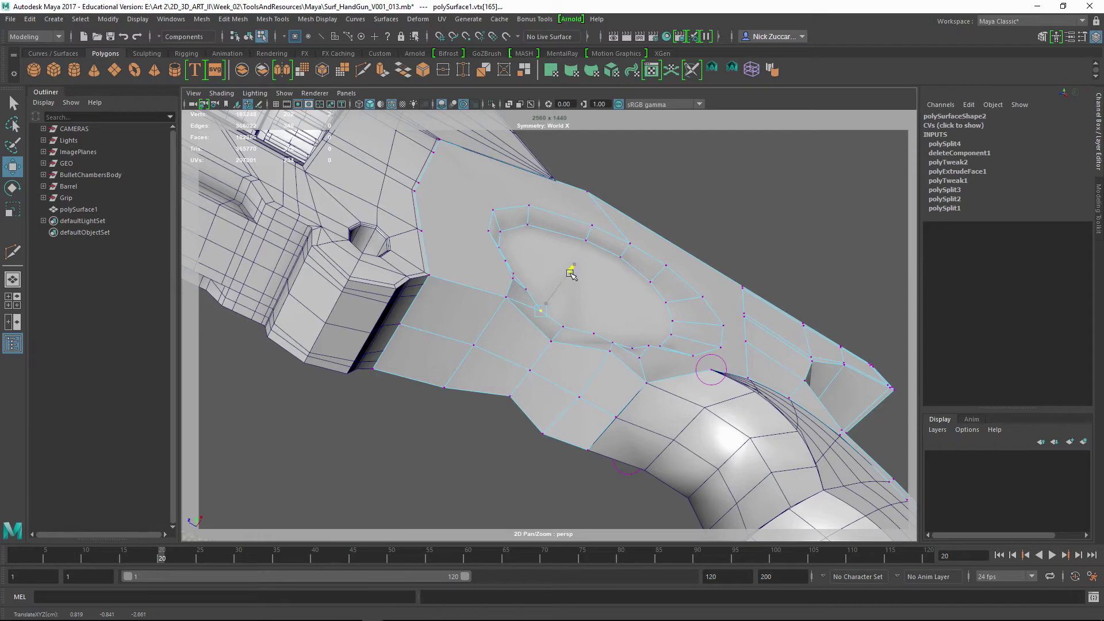
{"action": "left_click", "coordinate": [595, 331]}
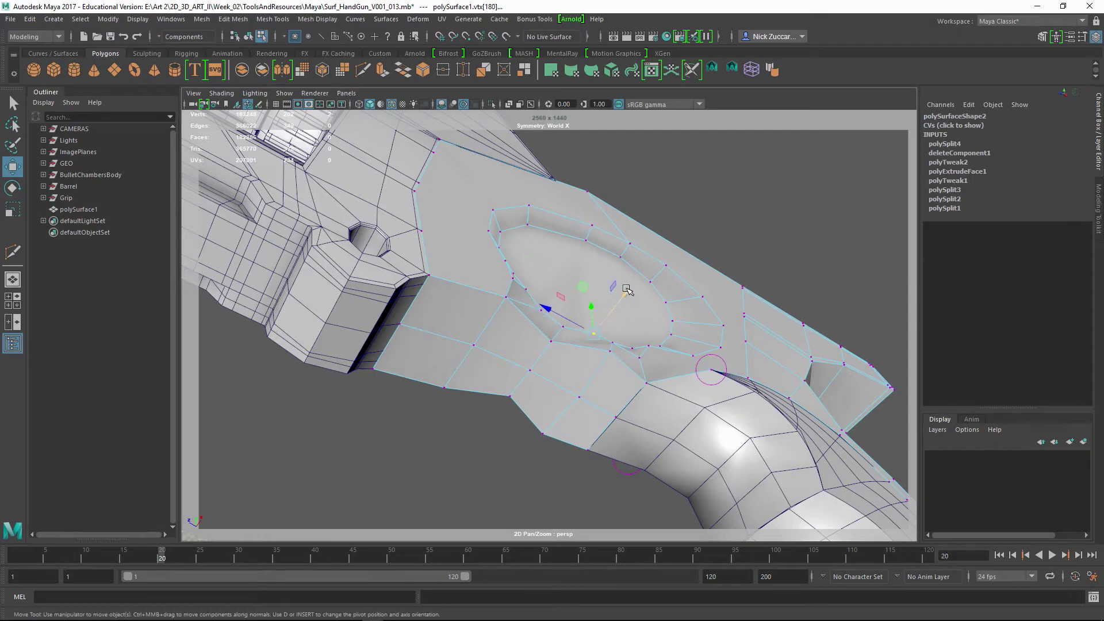
{"action": "left_click_drag", "start_coordinate": [628, 291], "coordinate": [629, 296]}
Nudge the vertex at the lower rear of the trigger opening slightly inward along X.
{"action": "left_click_drag", "start_coordinate": [588, 409], "coordinate": [610, 309], "text": "alt"}
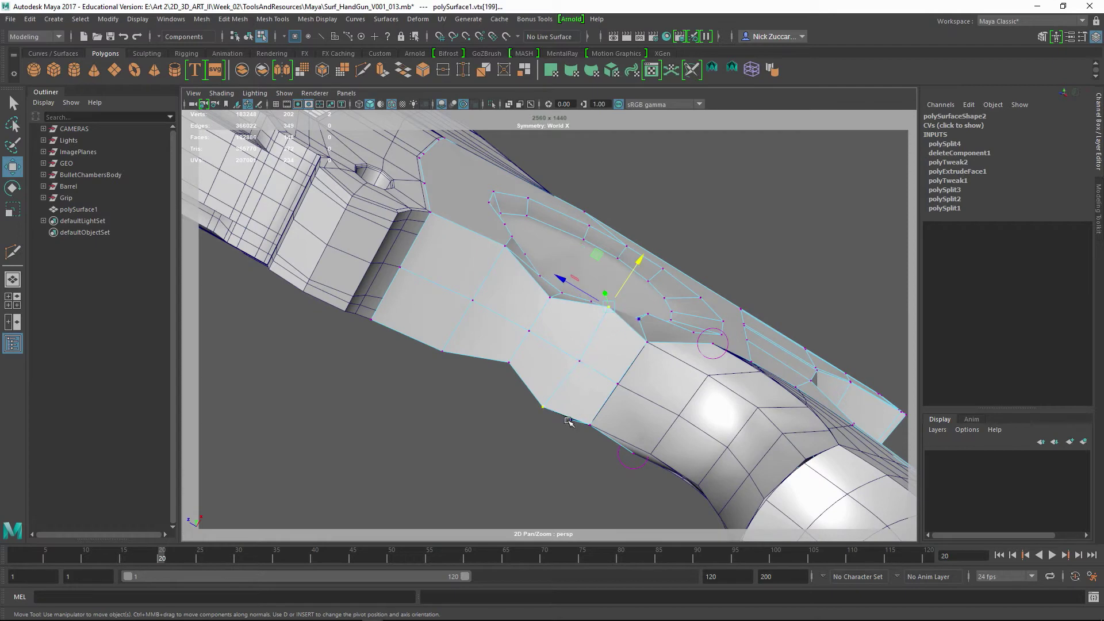
{"action": "left_click_drag", "start_coordinate": [629, 270], "coordinate": [707, 323]}
{"action": "left_click", "coordinate": [602, 374]}
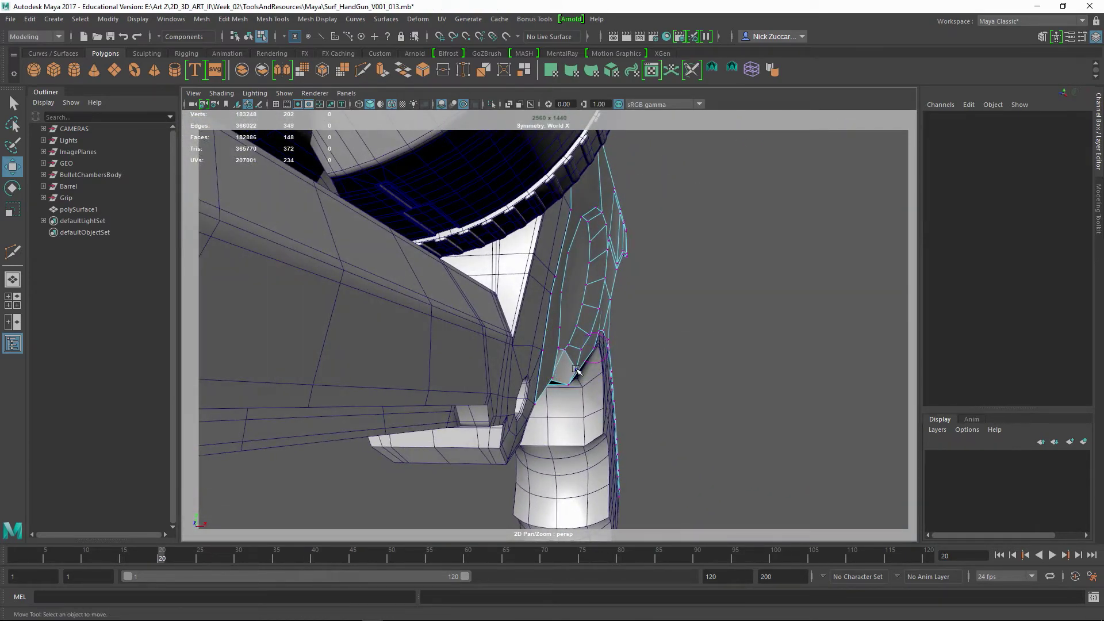
{"action": "left_click", "coordinate": [575, 368]}
{"action": "left_click_drag", "start_coordinate": [628, 367], "coordinate": [623, 368]}
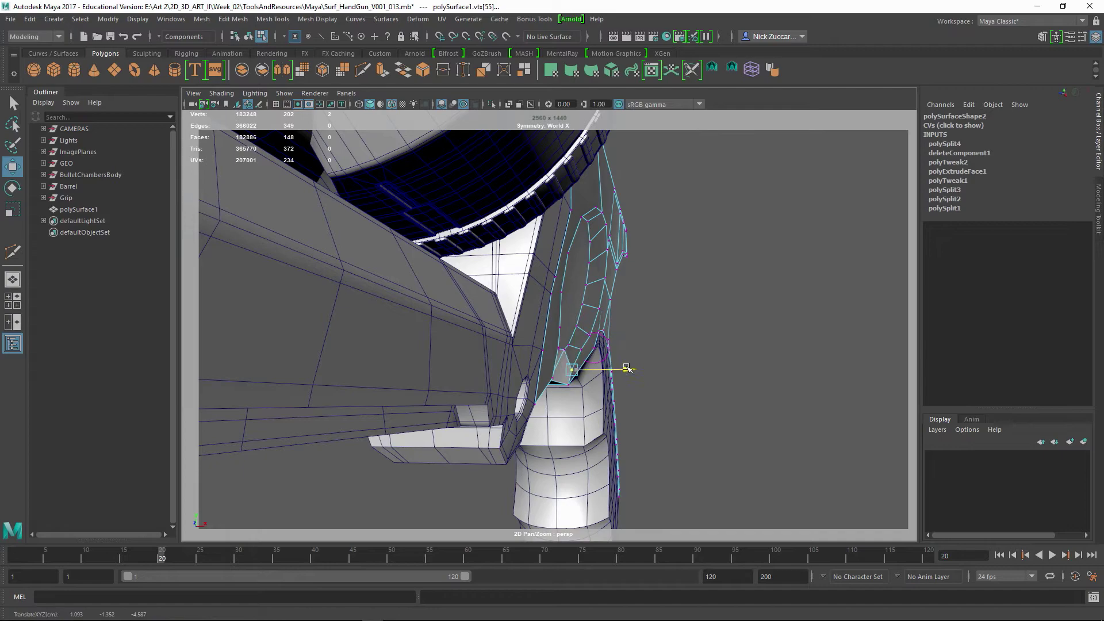
Adjust the individual vertices along the trigger opening's lower inner rim along X so they follow an even line from below.
{"action": "left_click", "coordinate": [705, 306]}
{"action": "left_click_drag", "start_coordinate": [705, 305], "coordinate": [565, 384], "text": "alt"}
{"action": "left_click", "coordinate": [537, 368]}
{"action": "left_click", "coordinate": [555, 363]}
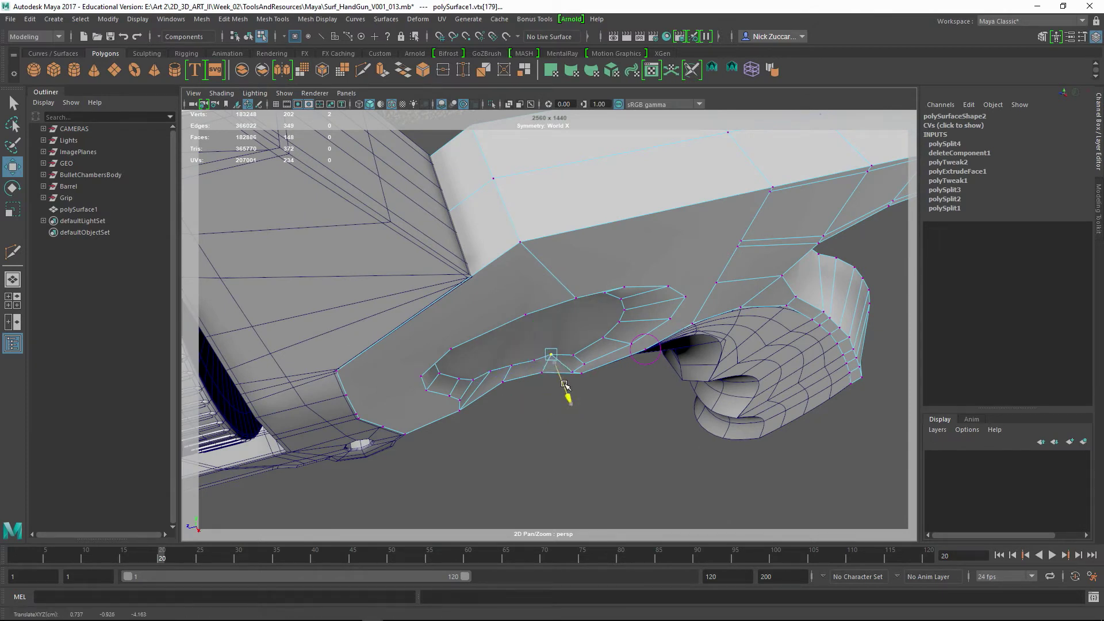
{"action": "left_click", "coordinate": [504, 432]}
{"action": "left_click", "coordinate": [492, 371]}
{"action": "middle_click_drag", "start_coordinate": [491, 371], "coordinate": [505, 406]}
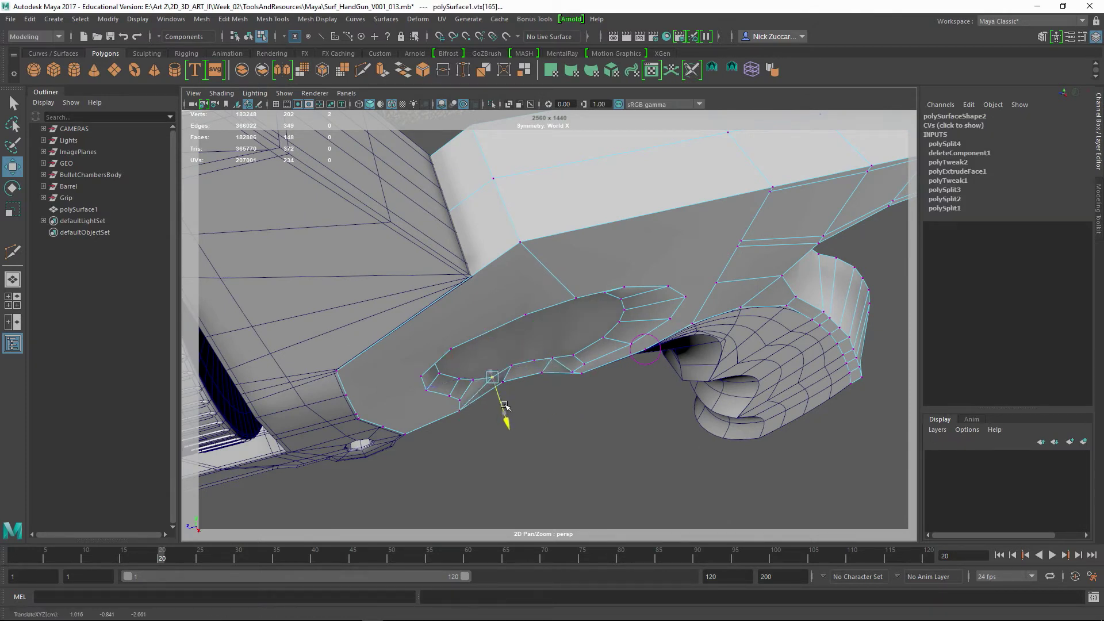
{"action": "left_click", "coordinate": [513, 367]}
{"action": "middle_click_drag", "start_coordinate": [513, 366], "coordinate": [546, 387]}
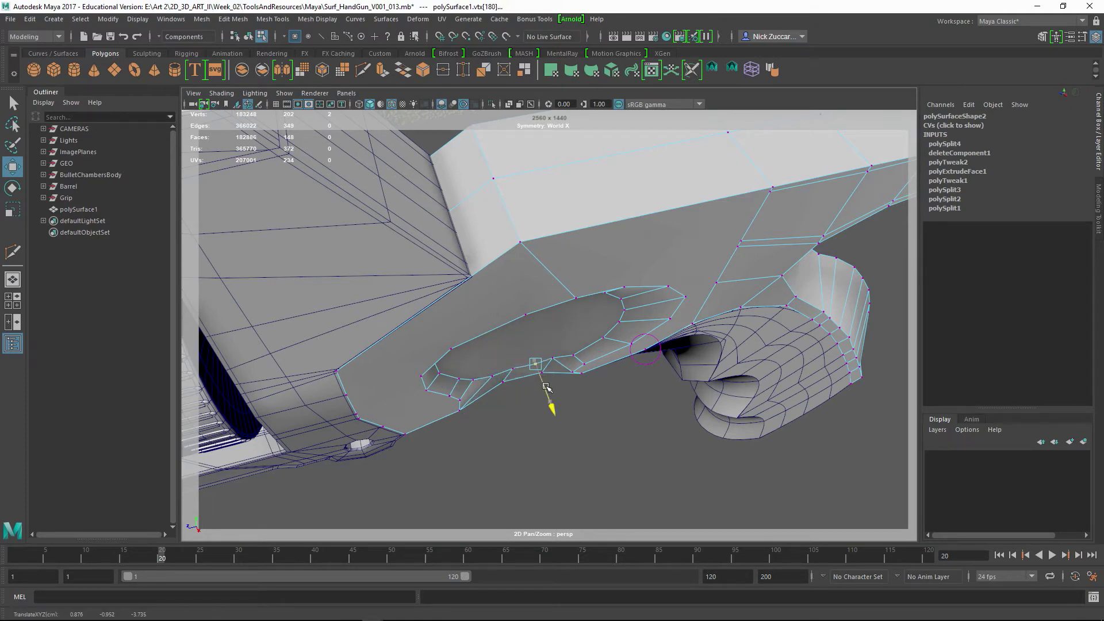
Delete the extra vertex on the trigger opening's lower rim and nudge a remaining rim vertex outward along X.
{"action": "left_click_drag", "start_coordinate": [544, 384], "coordinate": [571, 342], "text": "alt"}
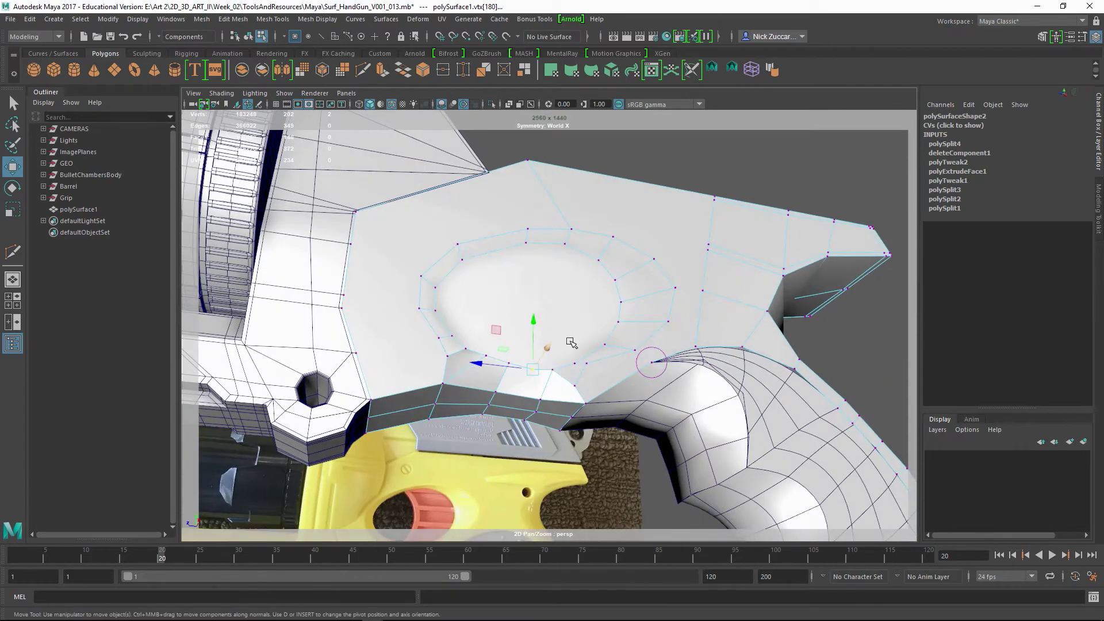
{"action": "key", "text": "Delete"}
{"action": "left_click_drag", "start_coordinate": [557, 393], "coordinate": [565, 368], "text": "alt"}
{"action": "left_click", "coordinate": [554, 358]}
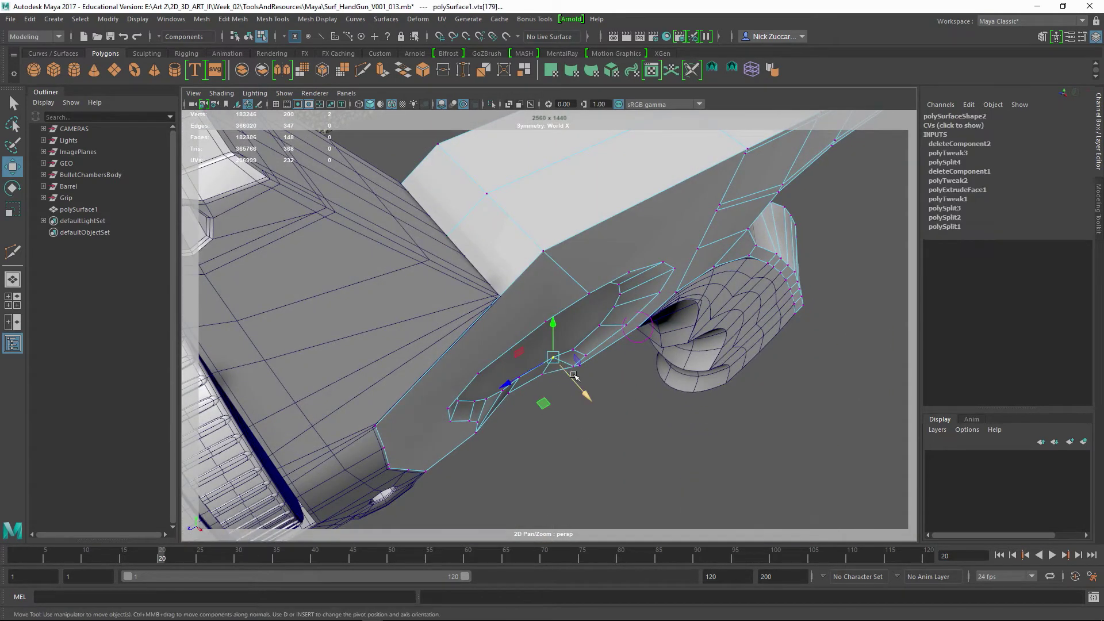
{"action": "left_click", "coordinate": [518, 378]}
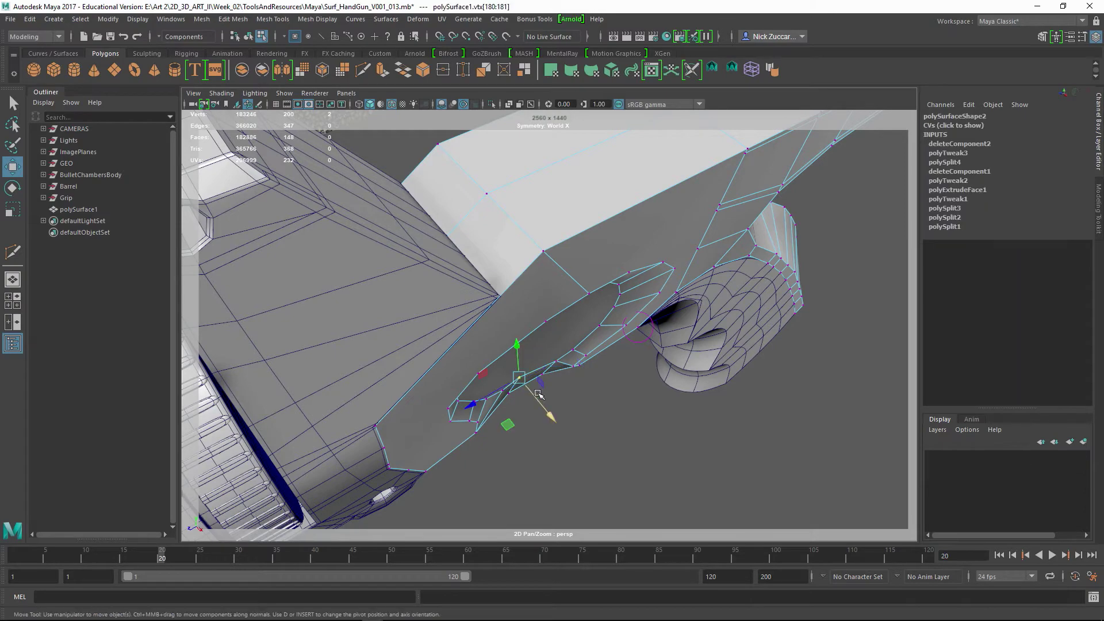
{"action": "left_click_drag", "start_coordinate": [540, 402], "coordinate": [541, 403]}
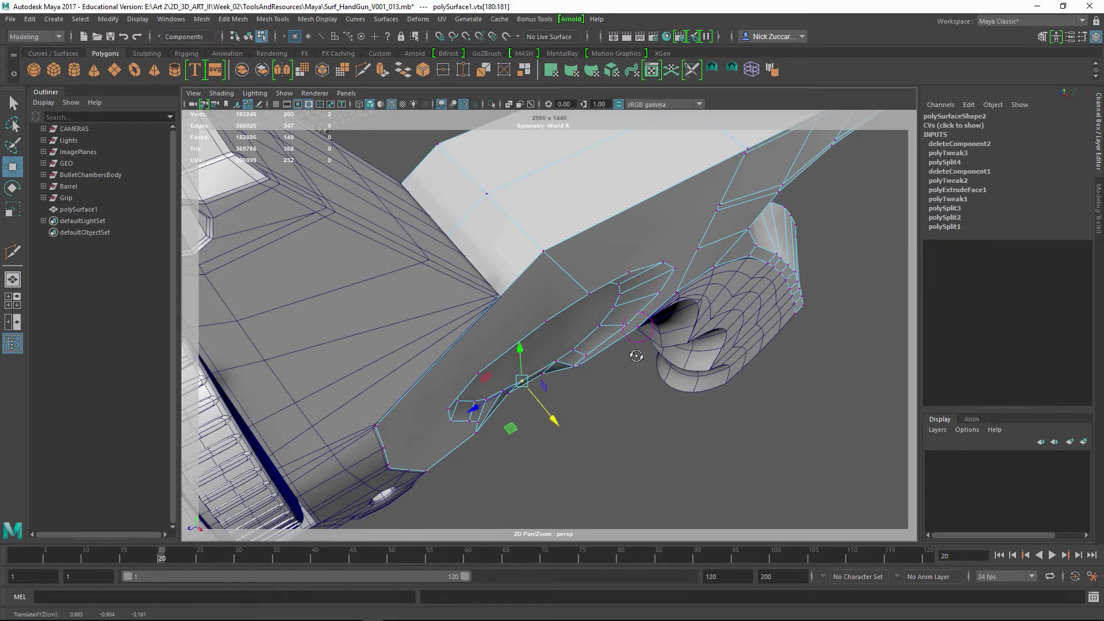
Switch to face editing and turn off the World X symmetry.
{"action": "left_click_drag", "start_coordinate": [637, 356], "coordinate": [585, 325], "text": "alt"}
{"action": "middle_click_drag", "start_coordinate": [585, 326], "coordinate": [606, 348], "text": "alt"}
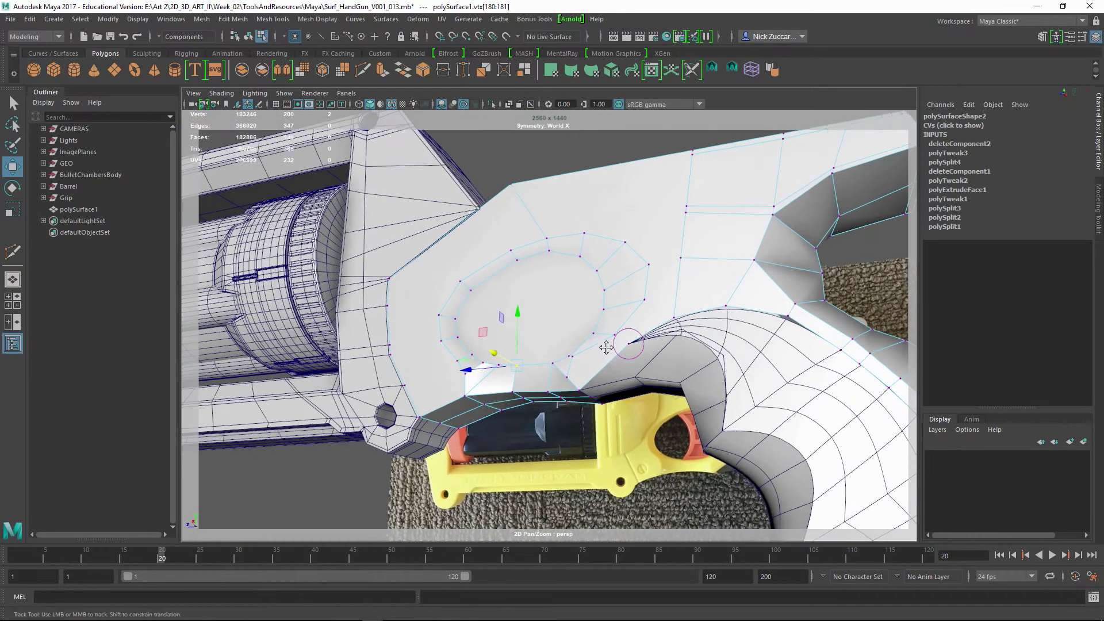
{"action": "left_click_drag", "start_coordinate": [606, 348], "coordinate": [592, 375], "text": "alt"}
{"action": "key", "text": "F11"}
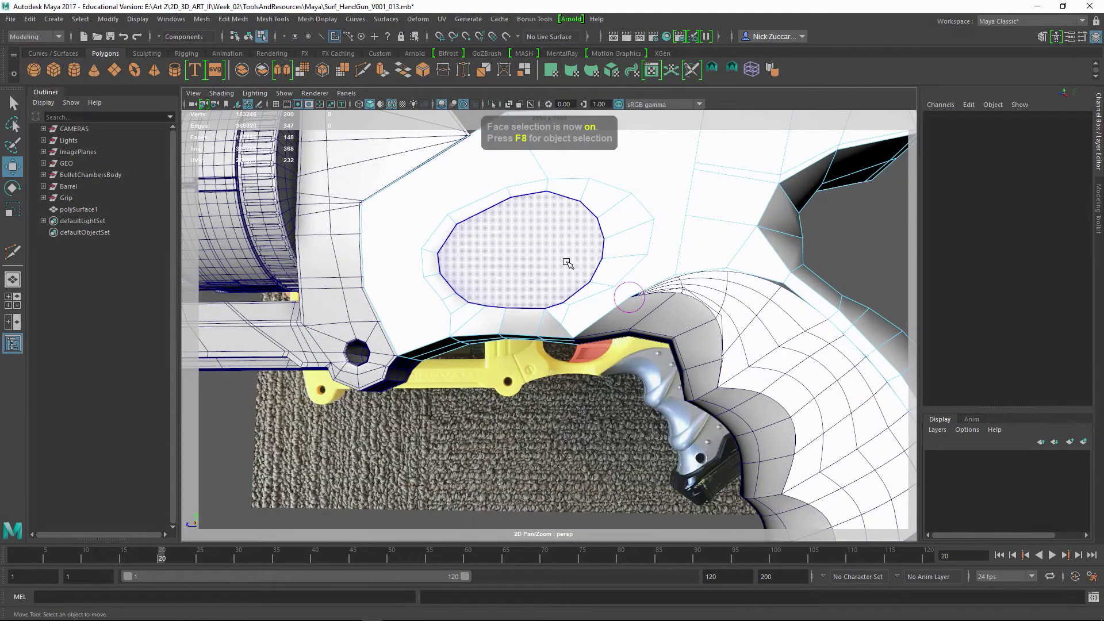
{"action": "left_click_drag", "start_coordinate": [599, 293], "coordinate": [730, 275], "text": "alt"}
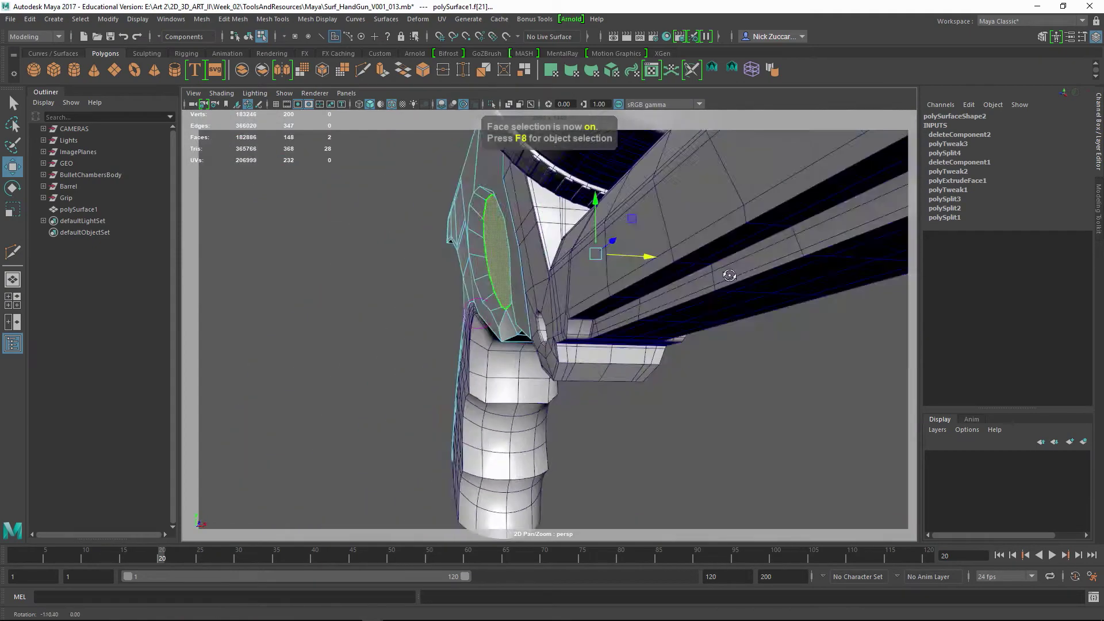
{"action": "key", "text": "["}
{"action": "left_click_drag", "start_coordinate": [828, 260], "coordinate": [829, 220]}
{"action": "right_click_drag", "start_coordinate": [826, 192], "coordinate": [826, 191], "text": "ctrl+shift"}
{"action": "left_click", "coordinate": [843, 270]}
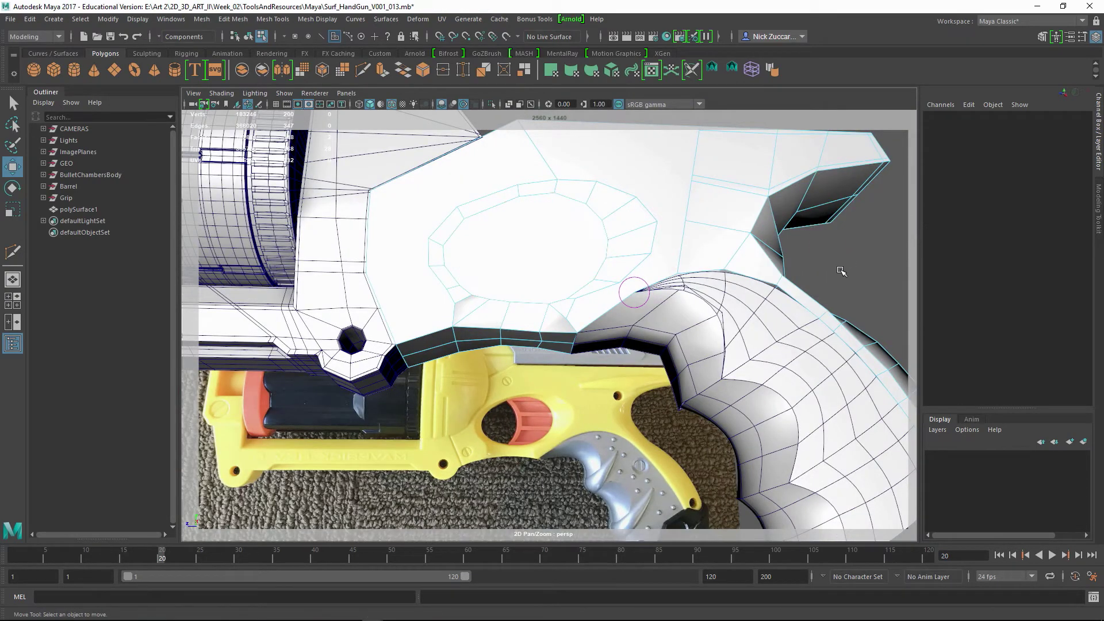
{"action": "left_click_drag", "start_coordinate": [840, 268], "coordinate": [842, 251], "text": "alt"}
{"action": "right_click_drag", "start_coordinate": [843, 253], "coordinate": [843, 253], "text": "ctrl+shift"}
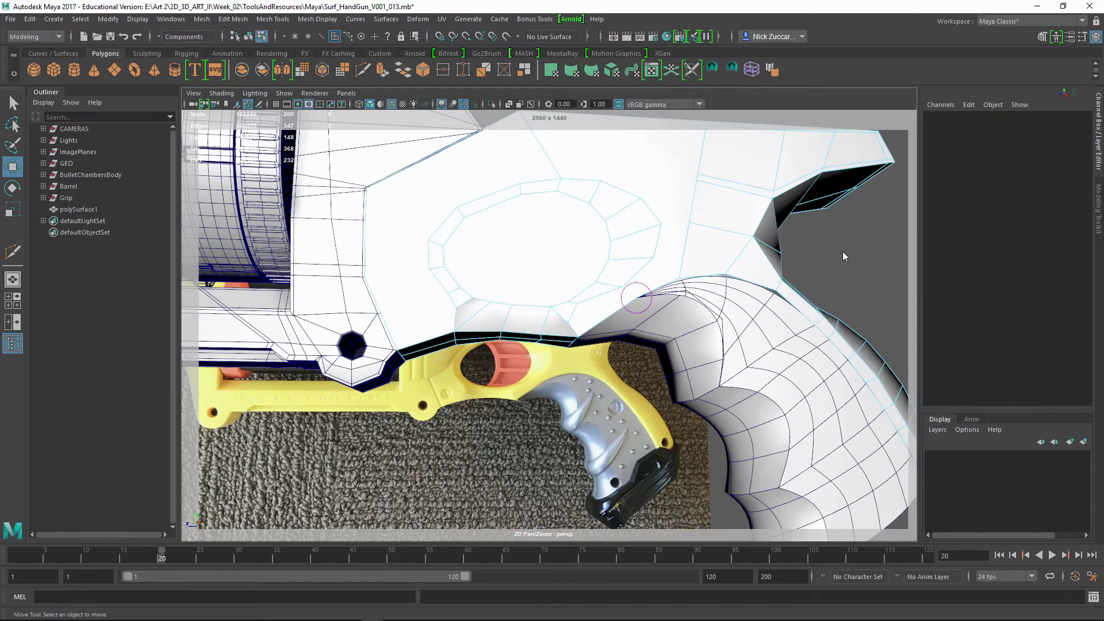
{"action": "left_click_drag", "start_coordinate": [806, 262], "coordinate": [806, 280], "text": "alt"}
Extrude the trigger opening's center face deep into the body, past the gun's middle.
{"action": "left_click", "coordinate": [554, 281]}
{"action": "left_click_drag", "start_coordinate": [585, 281], "coordinate": [787, 232], "text": "alt"}
{"action": "left_click", "coordinate": [753, 336]}
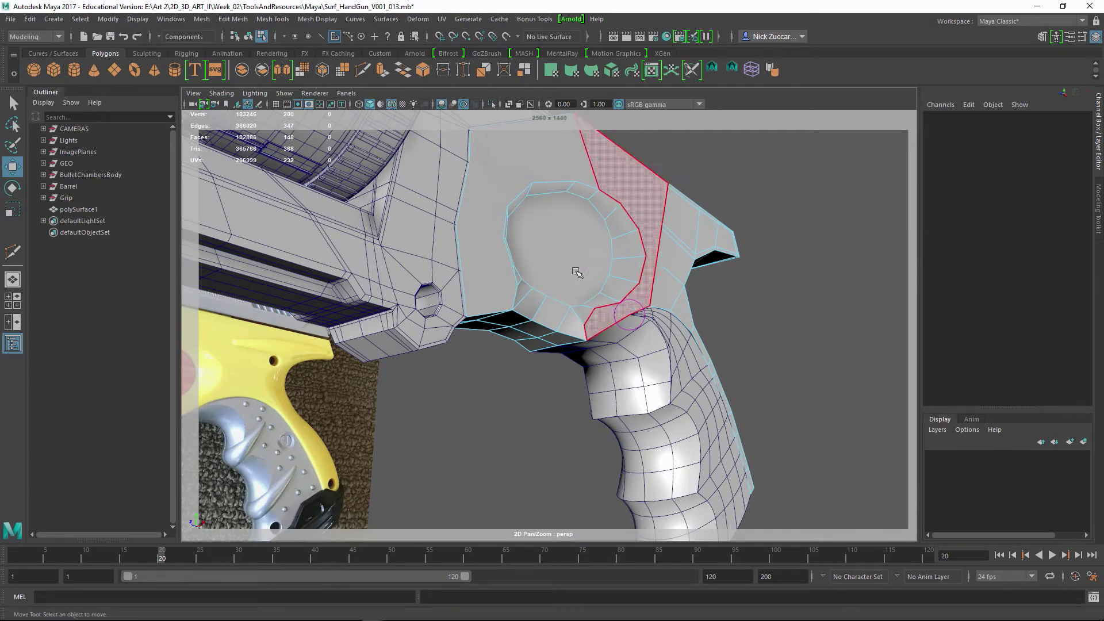
{"action": "left_click", "coordinate": [574, 272]}
{"action": "left_click_drag", "start_coordinate": [574, 272], "coordinate": [789, 304], "text": "alt"}
{"action": "right_click_drag", "start_coordinate": [577, 294], "coordinate": [580, 330], "text": "shift"}
{"action": "left_click_drag", "start_coordinate": [581, 328], "coordinate": [667, 251], "text": "alt"}
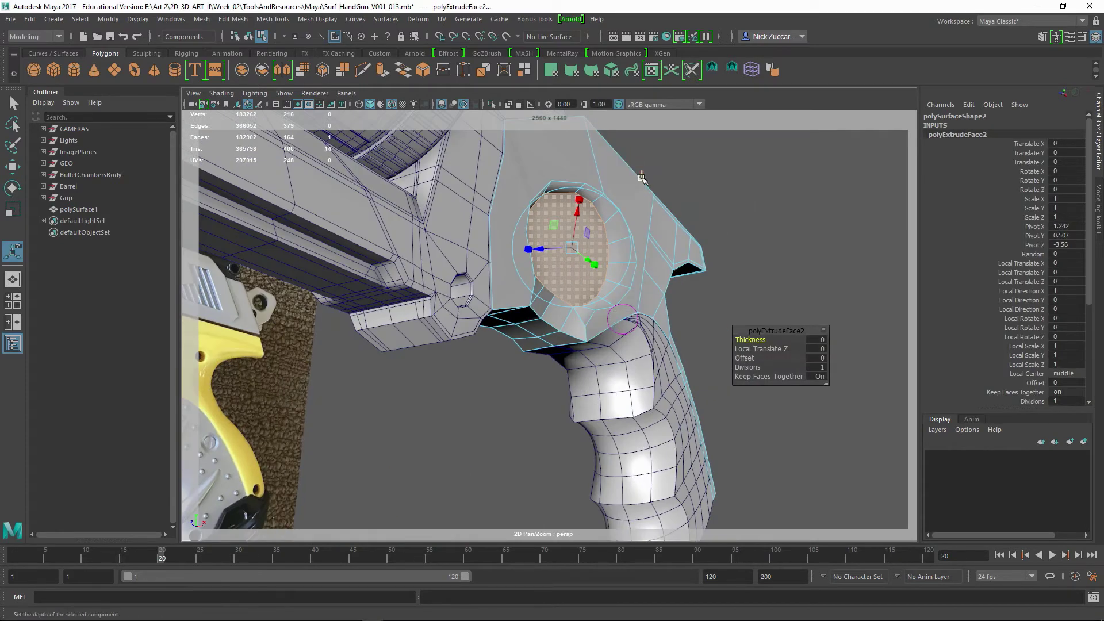
{"action": "left_click_drag", "start_coordinate": [642, 178], "coordinate": [696, 231], "text": "alt"}
{"action": "left_click_drag", "start_coordinate": [622, 249], "coordinate": [515, 398]}
Return to object selection and mirror the rear body across X so the trigger opening cuts through both sides.
{"action": "key", "text": "q"}
{"action": "key", "text": "F8"}
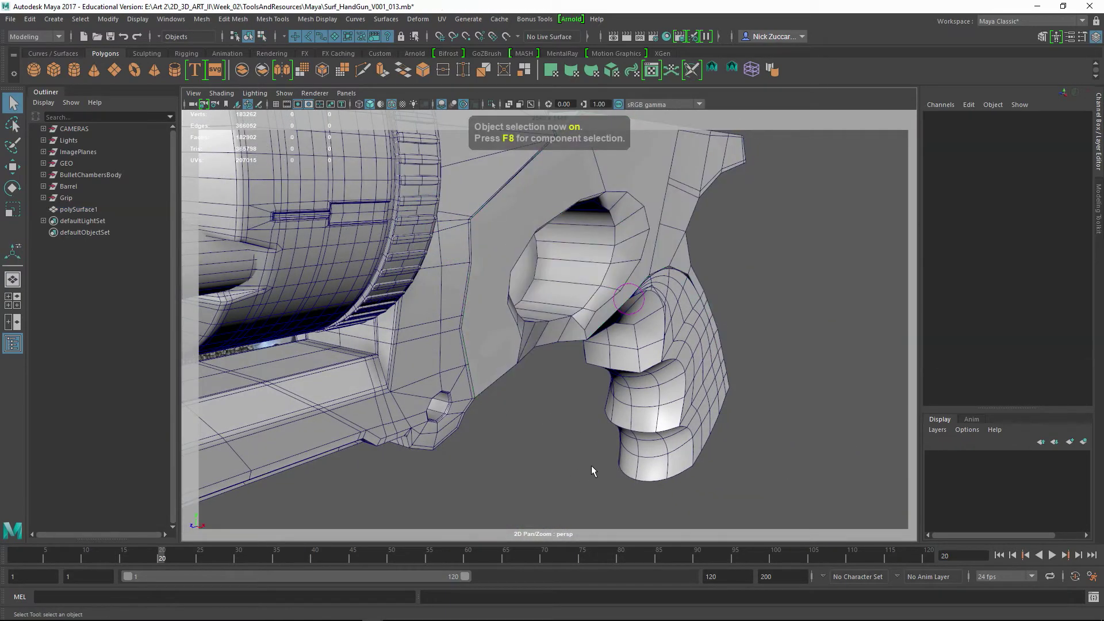
{"action": "left_click_drag", "start_coordinate": [591, 465], "coordinate": [581, 292], "text": "alt"}
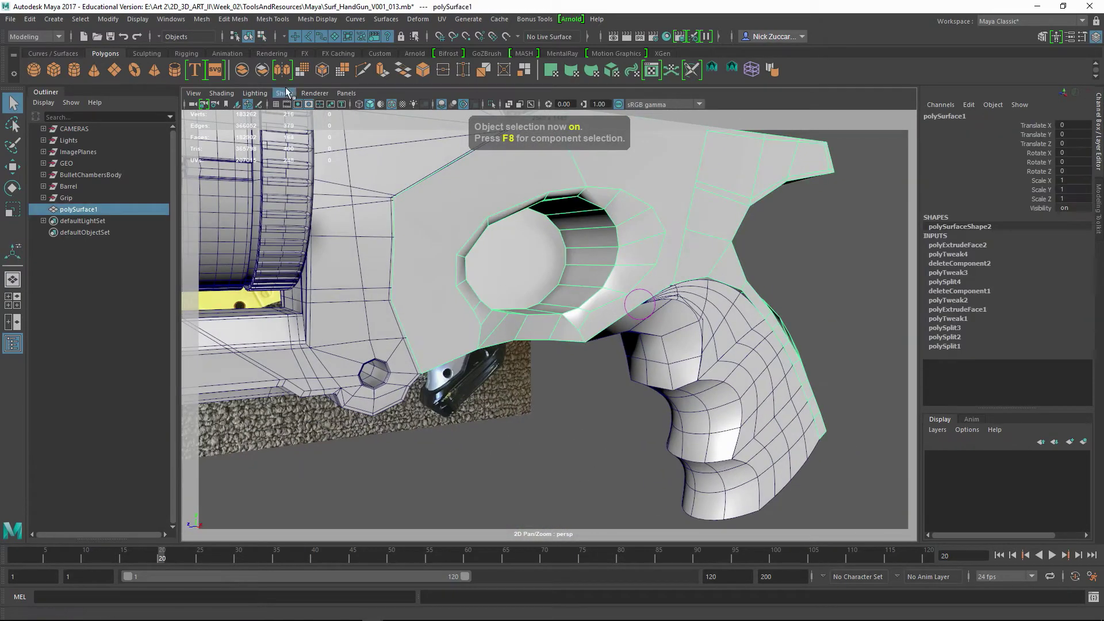
{"action": "left_click", "coordinate": [282, 70]}
{"action": "left_click_drag", "start_coordinate": [570, 385], "coordinate": [544, 353], "text": "alt"}
{"action": "left_click", "coordinate": [504, 416]}
{"action": "right_click_drag", "start_coordinate": [544, 353], "coordinate": [601, 320], "text": "alt"}
{"action": "middle_click_drag", "start_coordinate": [602, 320], "coordinate": [595, 343], "text": "alt"}
{"action": "left_click_drag", "start_coordinate": [596, 343], "coordinate": [568, 344], "text": "alt"}
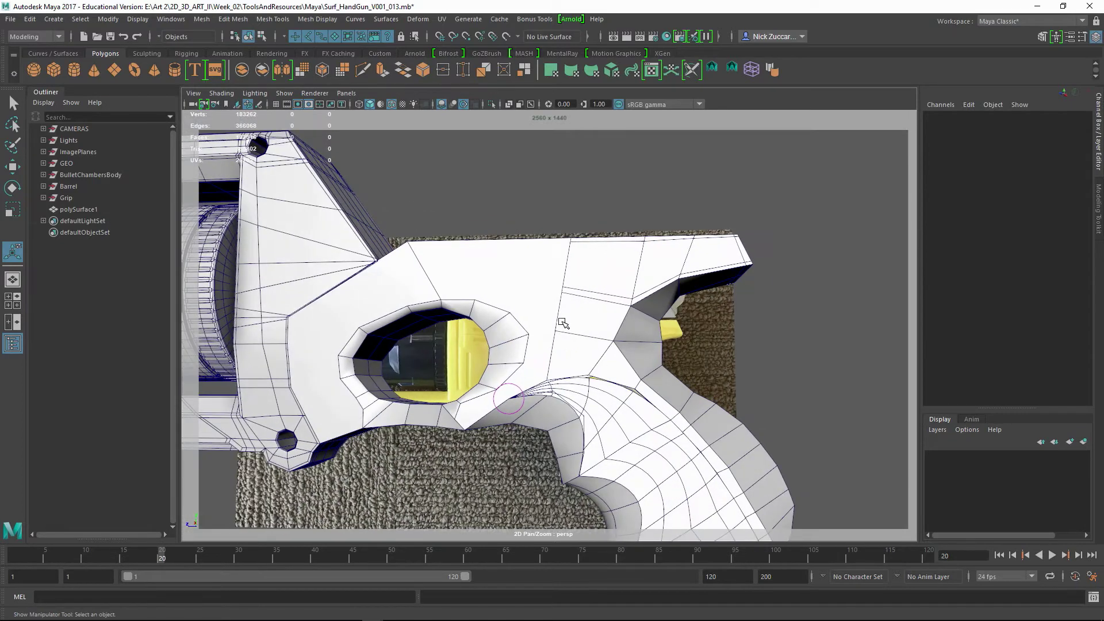
Delete the upper of the two close parallel edges on the body's side, behind the trigger opening.
{"action": "right_click_drag", "start_coordinate": [562, 291], "coordinate": [604, 315], "text": "alt"}
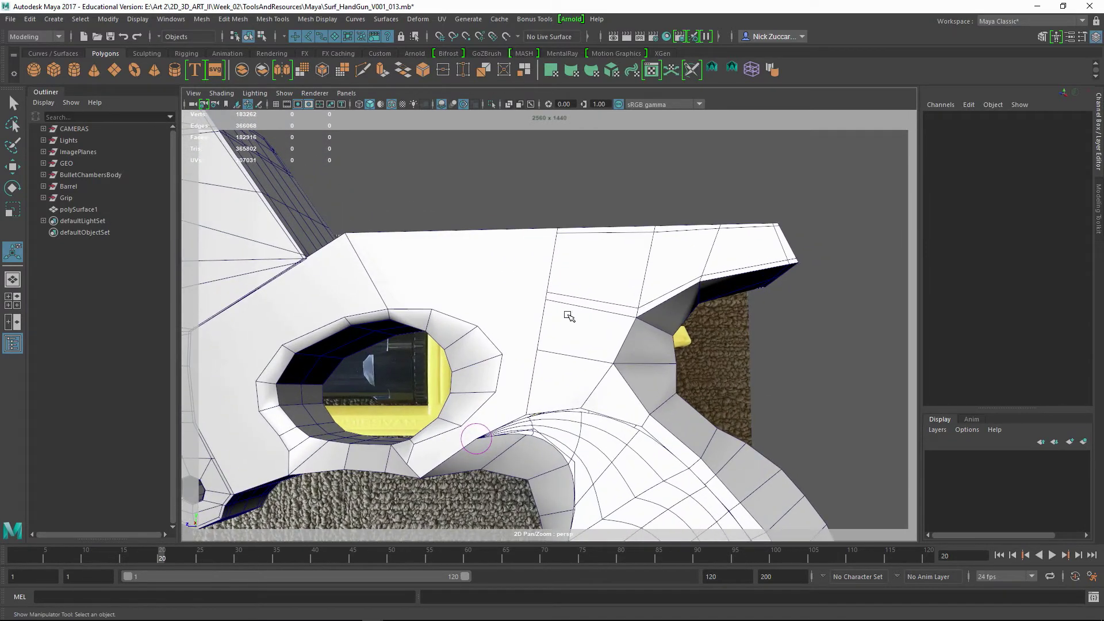
{"action": "key", "text": "F10"}
{"action": "left_click", "coordinate": [598, 303]}
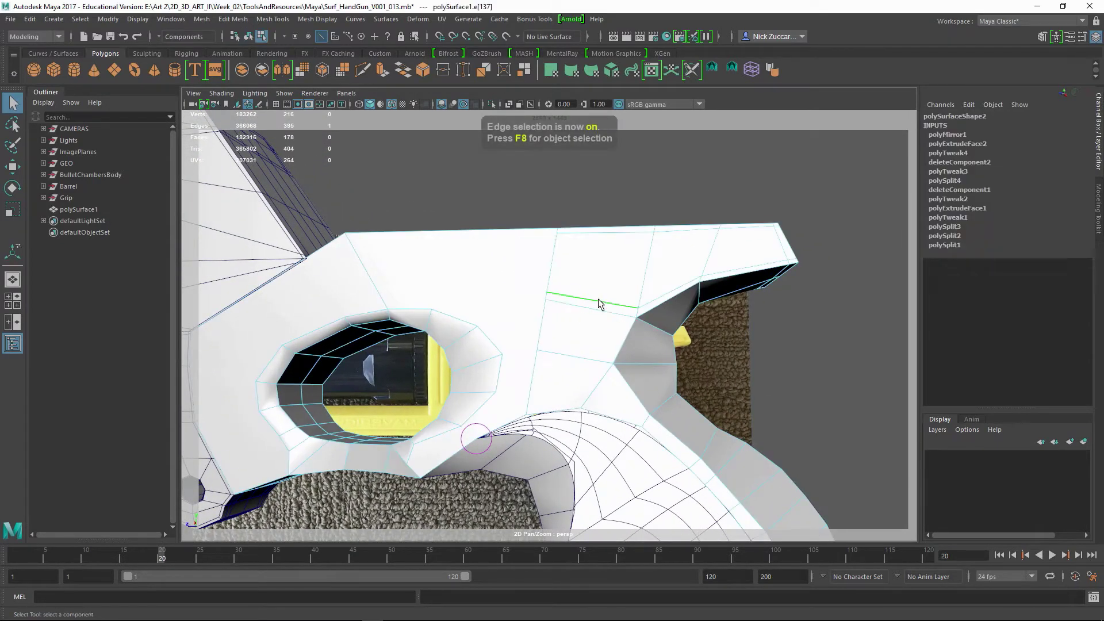
{"action": "key", "text": "Delete"}
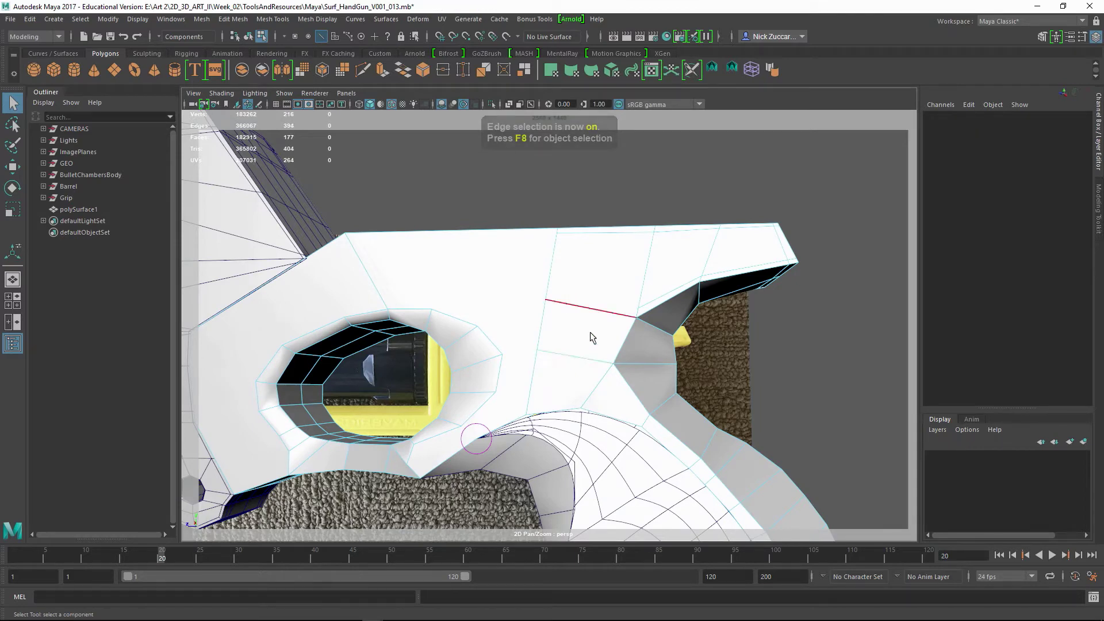
Mirror the rear body across world X again and delete its construction history.
{"action": "key", "text": "F8"}
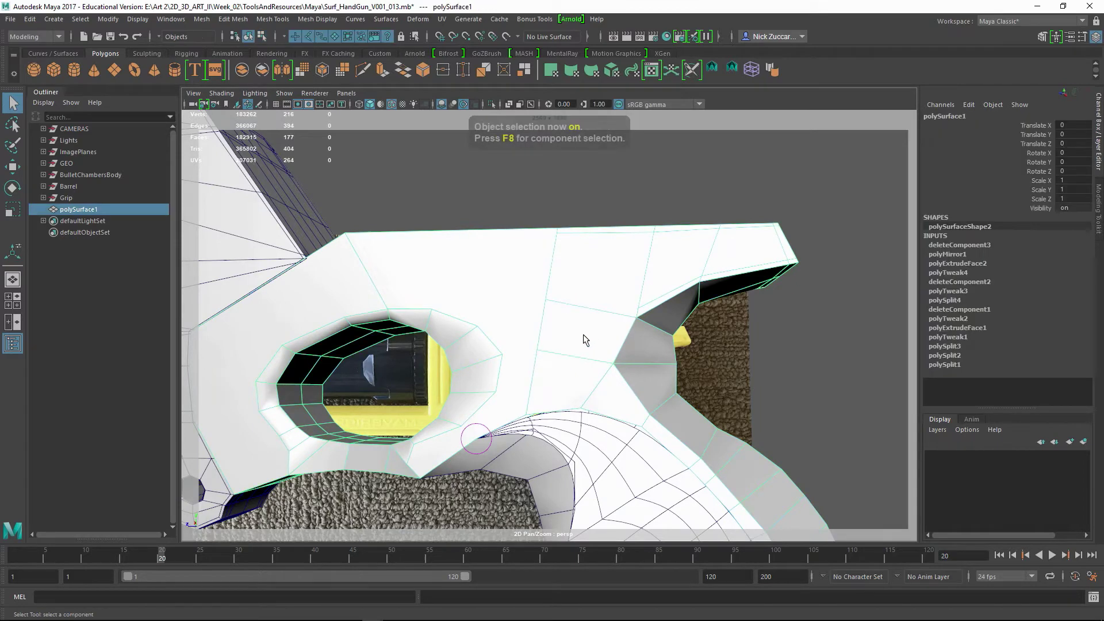
{"action": "left_click", "coordinate": [284, 71]}
{"action": "scroll", "coordinate": [602, 202], "scroll_direction": "down", "scroll_amount": 2}
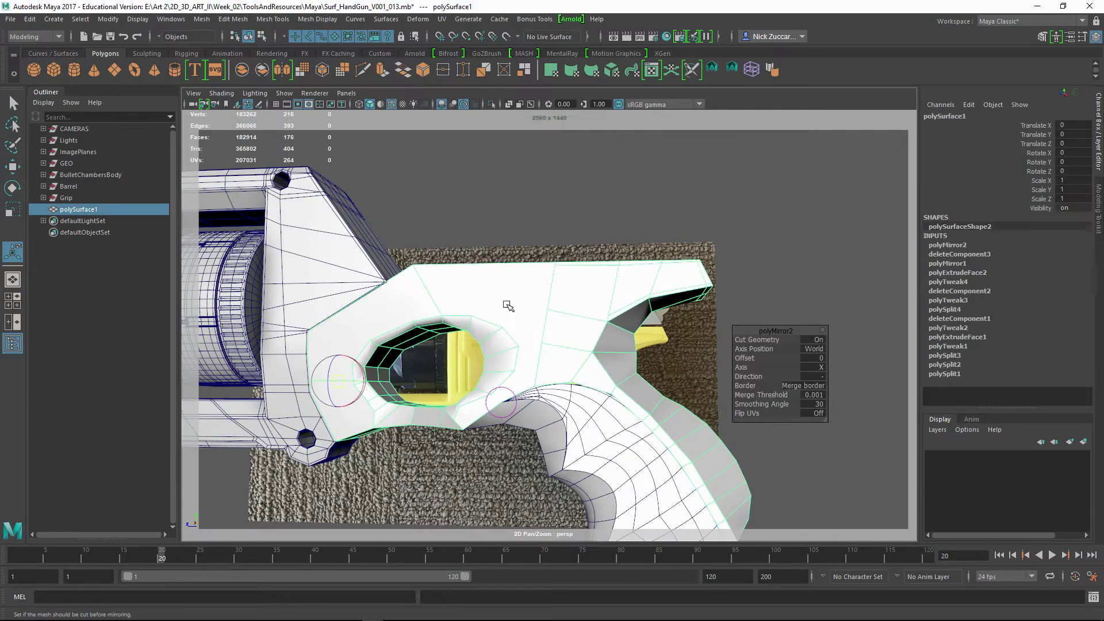
{"action": "key", "text": "alt+shift+d"}
{"action": "left_click", "coordinate": [530, 205]}
Examine the rear body and trigger opening in smooth preview, and return to the unsmoothed cage.
{"action": "left_click_drag", "start_coordinate": [577, 251], "coordinate": [575, 282], "text": "alt"}
{"action": "left_click", "coordinate": [543, 280]}
{"action": "key", "text": "3"}
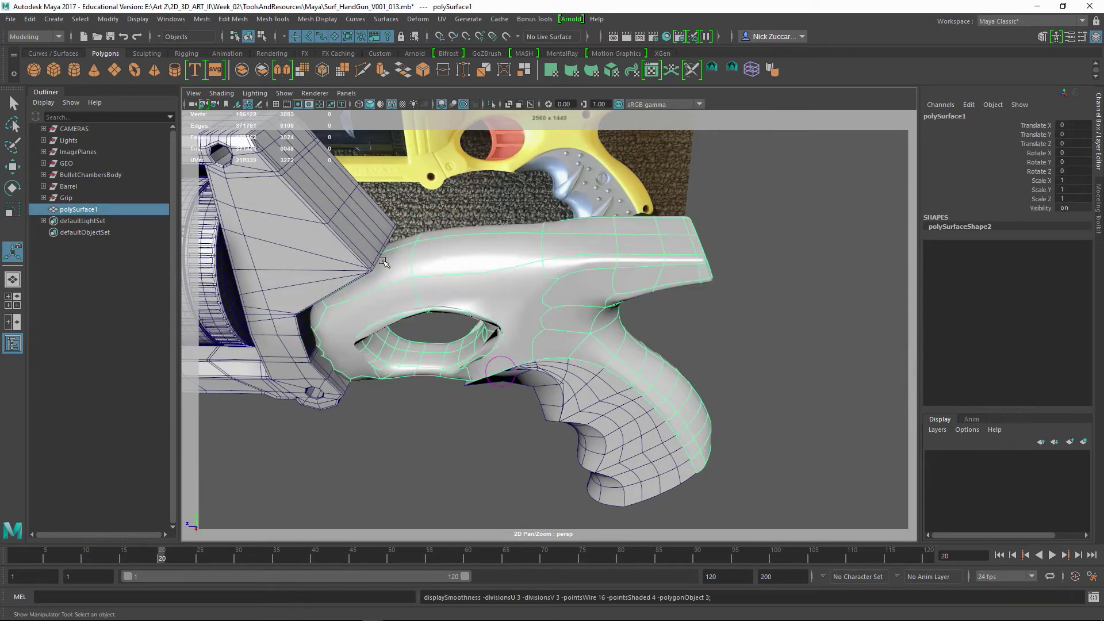
{"action": "left_click_drag", "start_coordinate": [430, 430], "coordinate": [428, 366], "text": "alt"}
{"action": "left_click_drag", "start_coordinate": [467, 420], "coordinate": [369, 357], "text": "alt"}
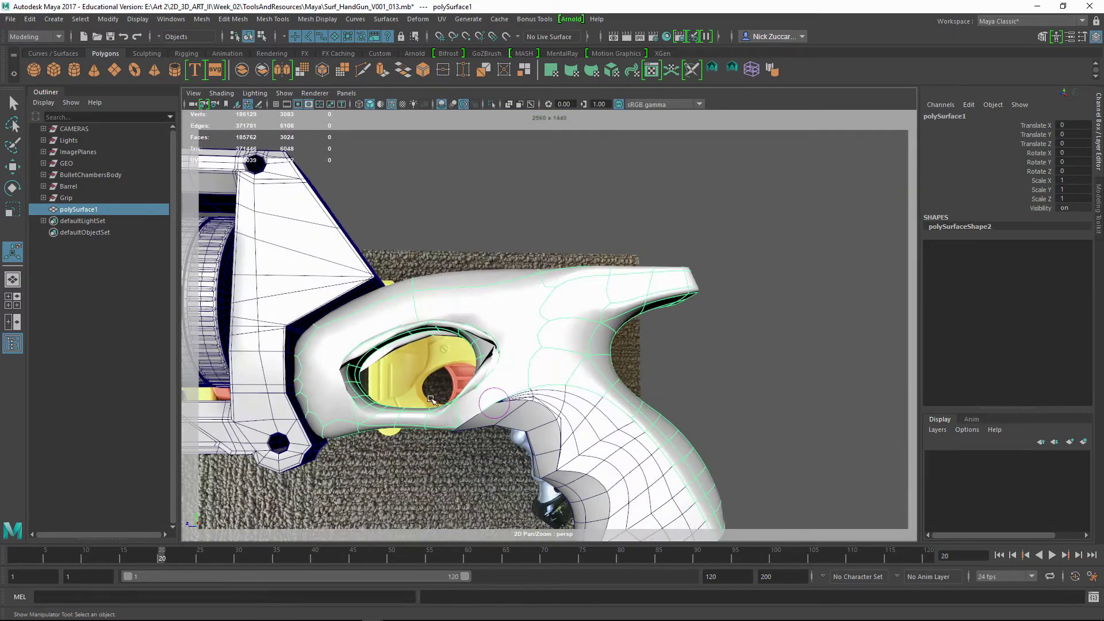
{"action": "key", "text": "1"}
Switch the rear body to vertex editing and pick the vertex at the lower edge of the trigger opening's inner wall.
{"action": "left_click_drag", "start_coordinate": [507, 195], "coordinate": [527, 244], "text": "alt"}
{"action": "left_click_drag", "start_coordinate": [576, 312], "coordinate": [500, 343], "text": "alt"}
{"action": "key", "text": "q"}
{"action": "key", "text": "F9"}
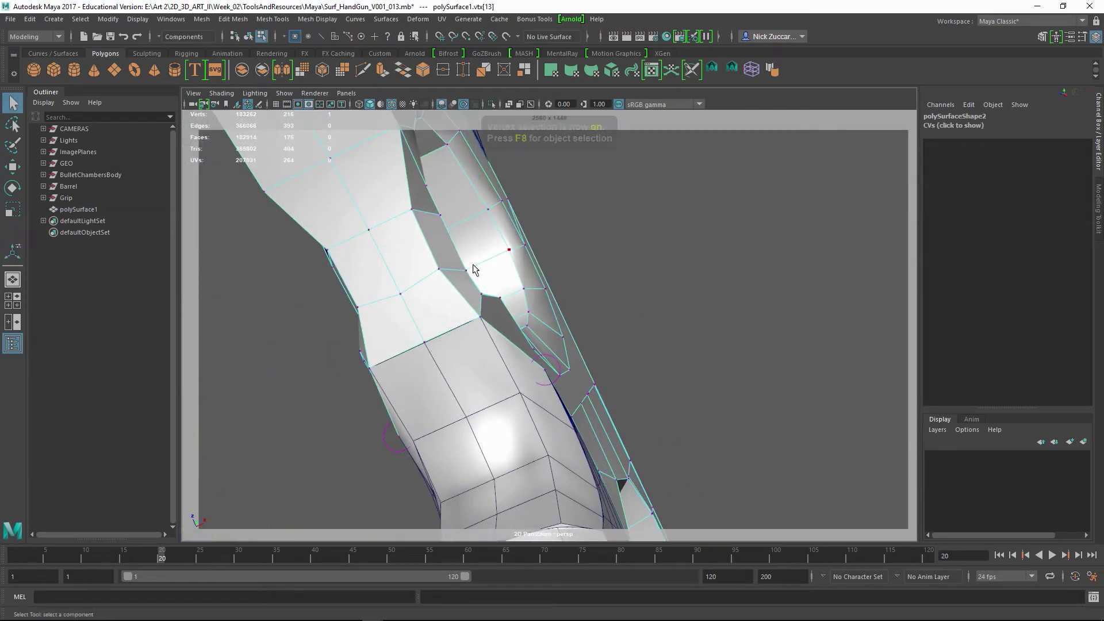
{"action": "left_click", "coordinate": [501, 298]}
{"action": "key", "text": "w"}
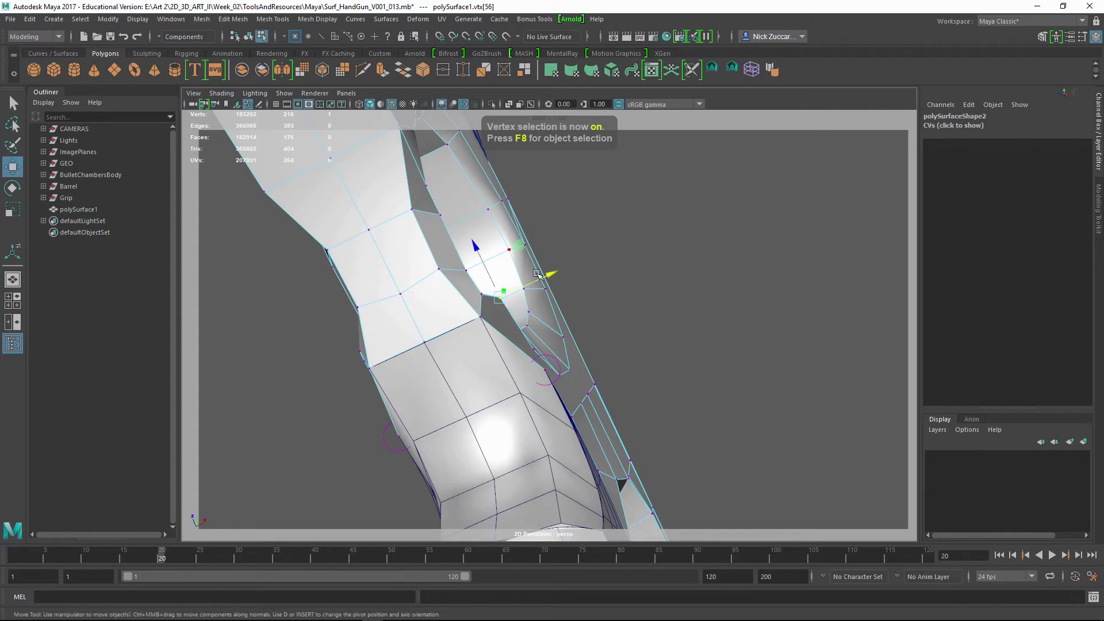
{"action": "left_click_drag", "start_coordinate": [547, 278], "coordinate": [536, 327], "text": "alt"}
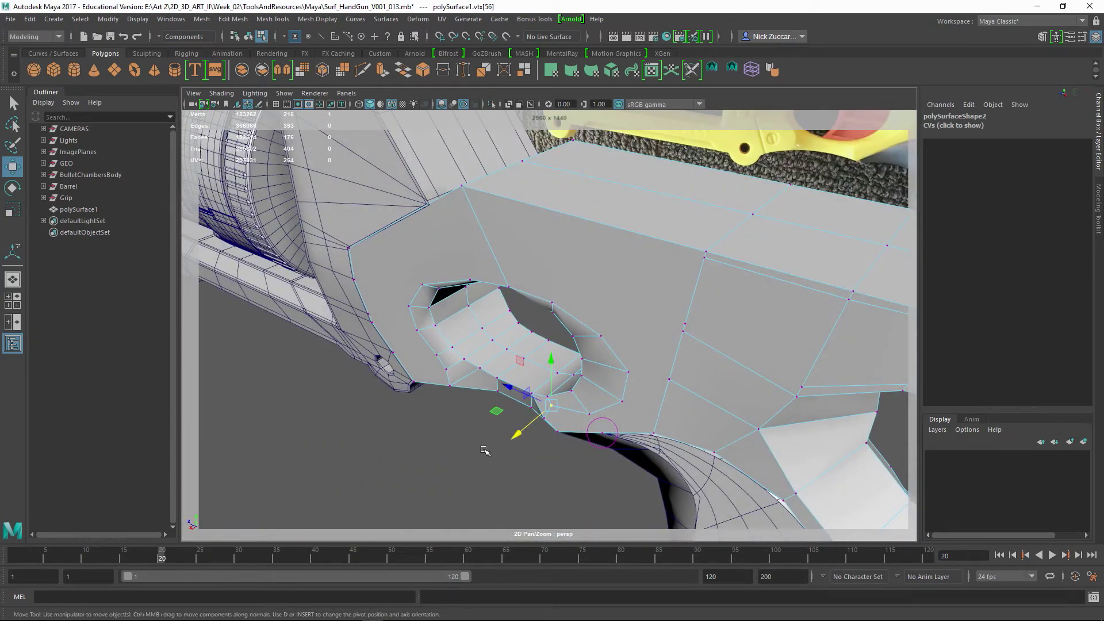
{"action": "left_click", "coordinate": [493, 419]}
{"action": "left_click_drag", "start_coordinate": [544, 402], "coordinate": [572, 401], "text": "alt"}
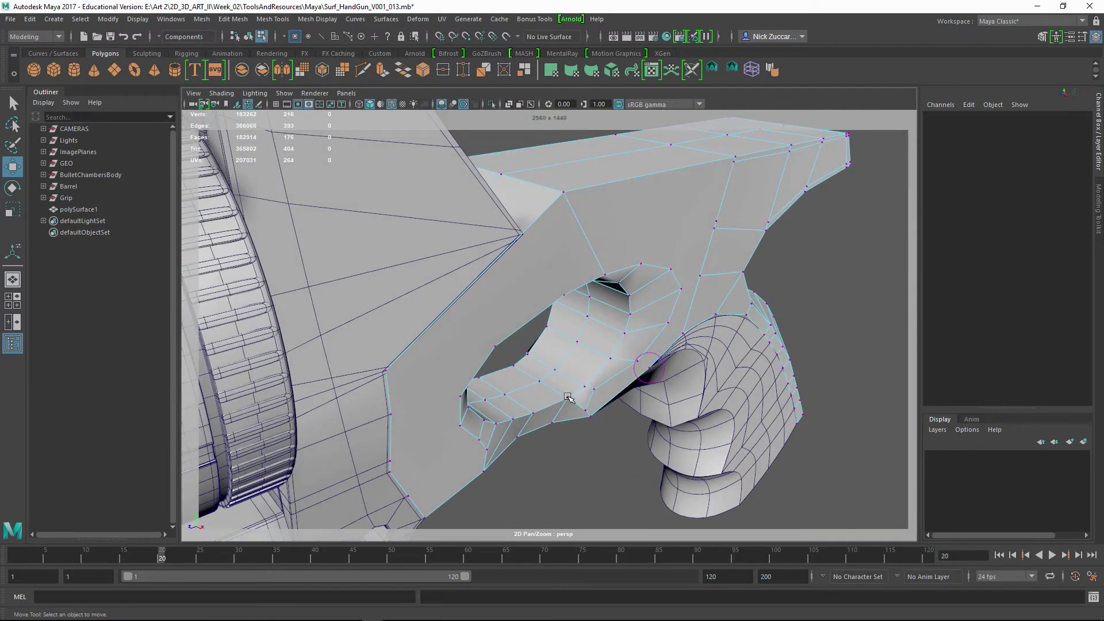
Adjust the inner-wall vertices at the lower rear of the trigger opening along X to even out the wall.
{"action": "left_click", "coordinate": [568, 397]}
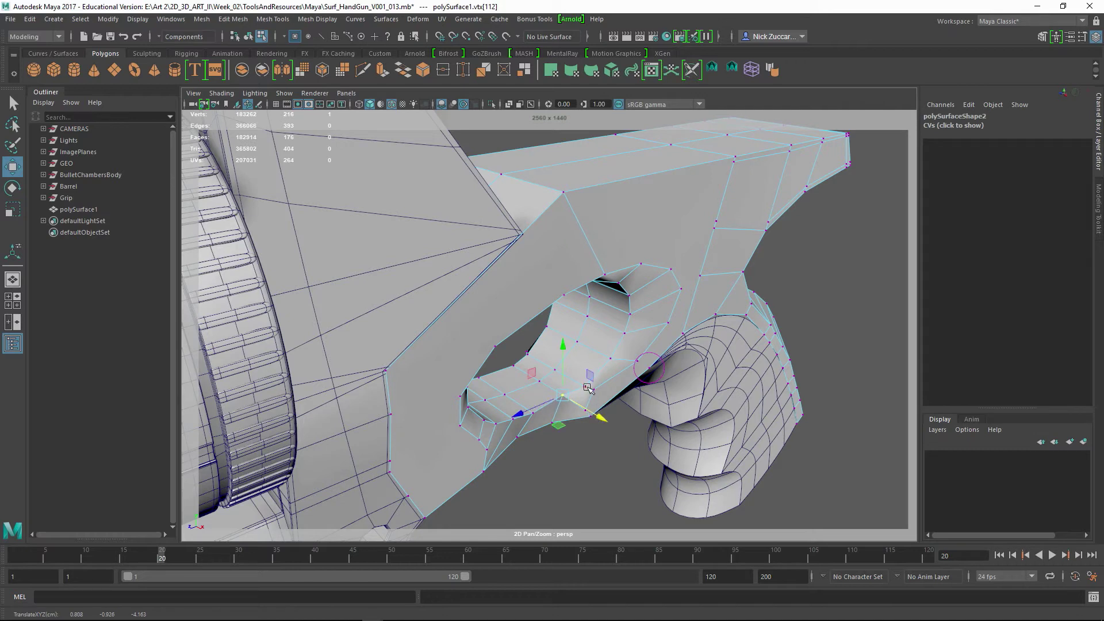
{"action": "left_click", "coordinate": [603, 486]}
{"action": "left_click", "coordinate": [582, 386]}
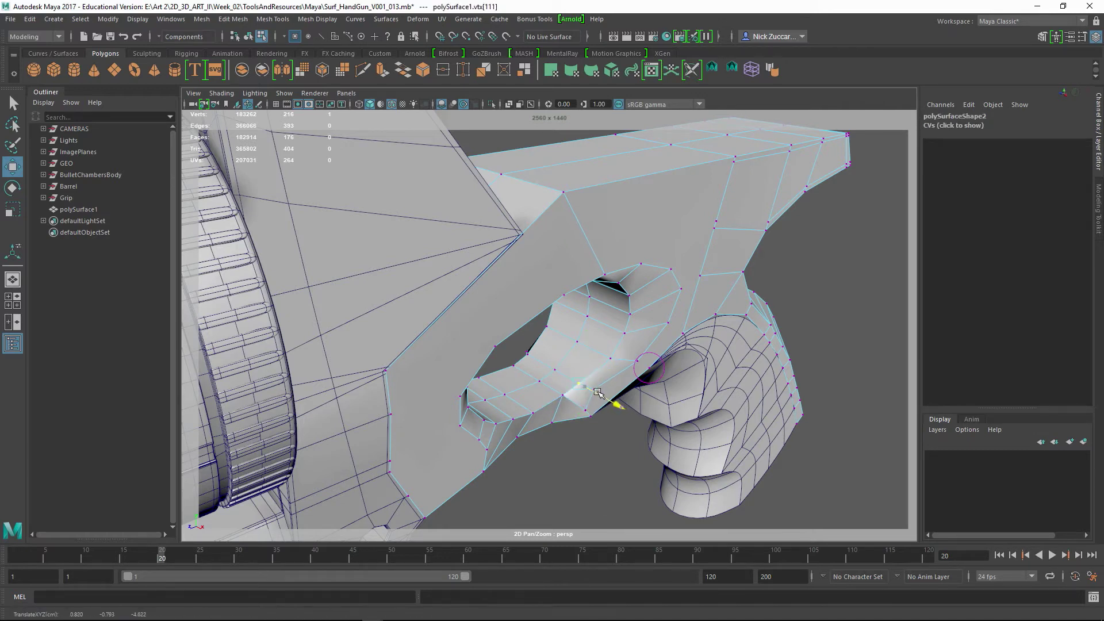
{"action": "left_click", "coordinate": [615, 473]}
{"action": "left_click", "coordinate": [608, 358]}
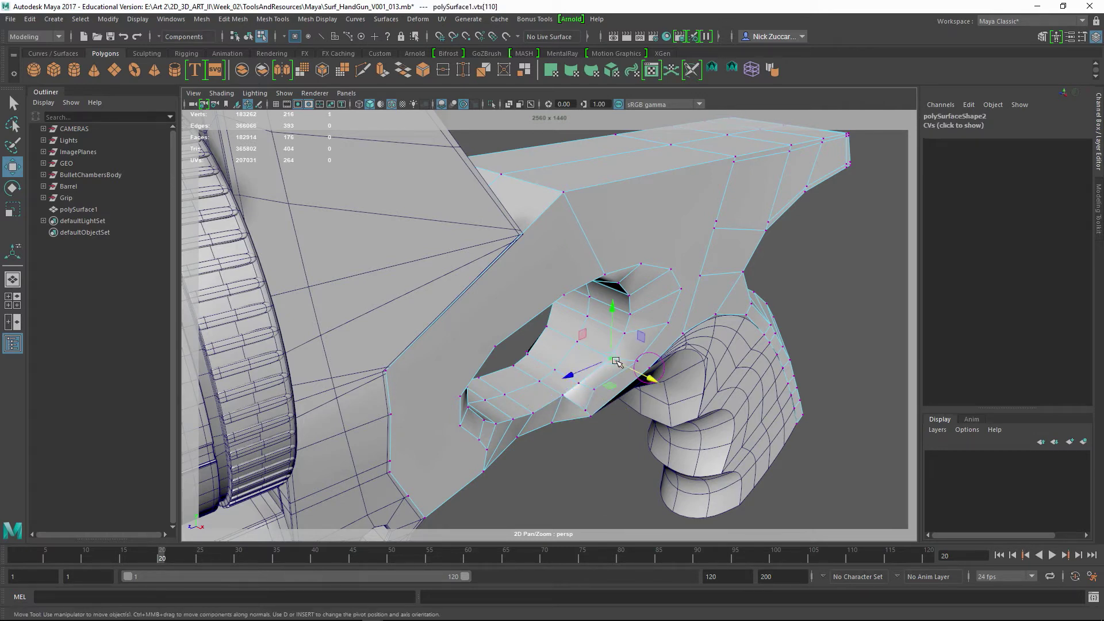
{"action": "left_click_drag", "start_coordinate": [633, 396], "coordinate": [489, 377], "text": "alt"}
{"action": "left_click", "coordinate": [476, 402]}
{"action": "left_click_drag", "start_coordinate": [511, 412], "coordinate": [481, 403], "text": "alt"}
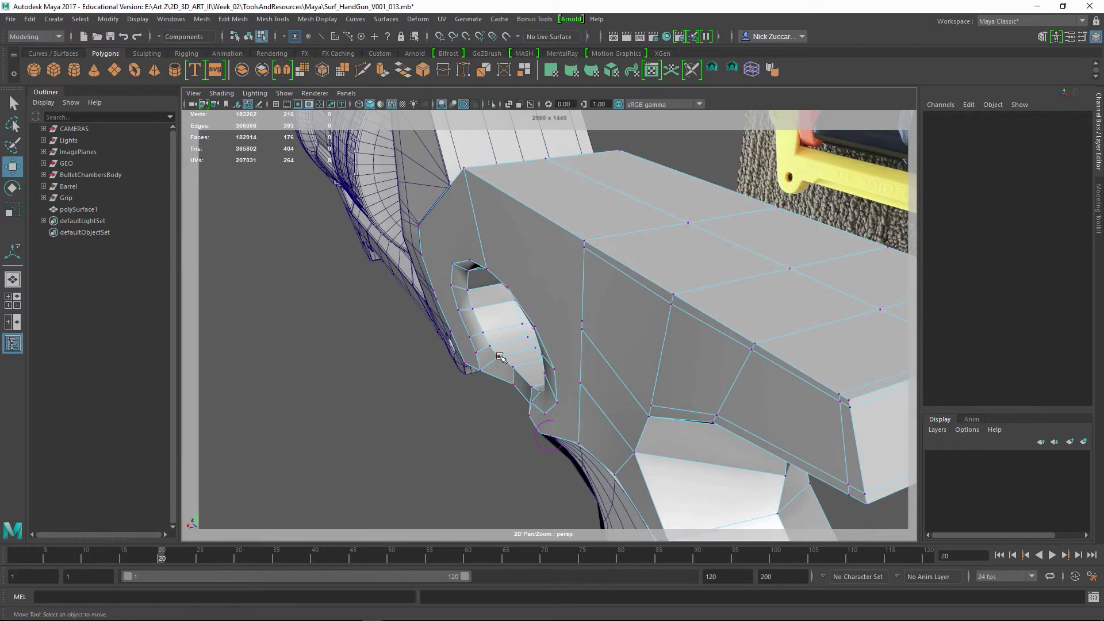
Shift the inner-wall vertices along the lower front of the trigger opening sideways in X to align them with their neighbours.
{"action": "left_click", "coordinate": [499, 357]}
{"action": "left_click_drag", "start_coordinate": [489, 363], "coordinate": [504, 414]}
{"action": "left_click", "coordinate": [489, 471]}
{"action": "left_click_drag", "start_coordinate": [494, 357], "coordinate": [503, 360], "text": "alt"}
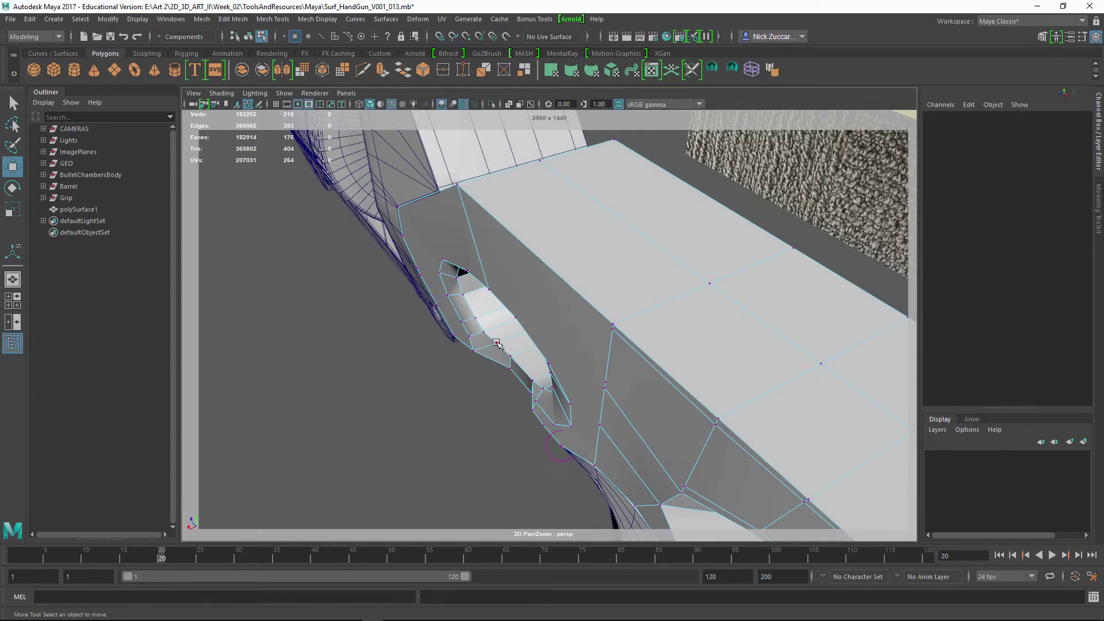
{"action": "left_click", "coordinate": [497, 343]}
{"action": "left_click", "coordinate": [470, 357]}
{"action": "left_click", "coordinate": [471, 339]}
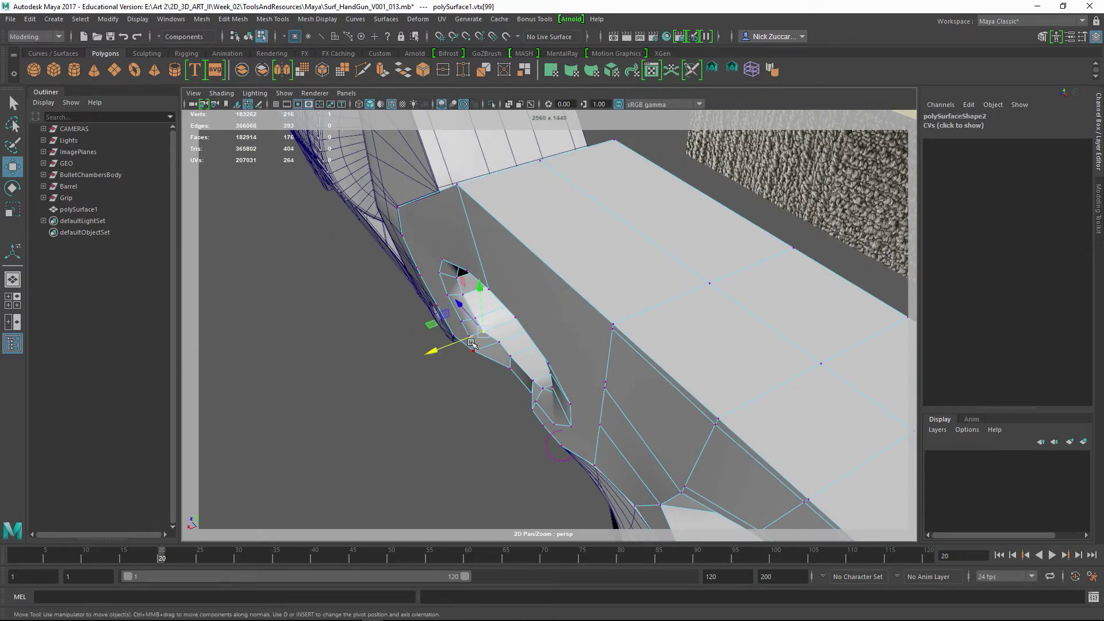
{"action": "left_click", "coordinate": [475, 415]}
{"action": "left_click_drag", "start_coordinate": [475, 415], "coordinate": [501, 385], "text": "alt"}
{"action": "left_click", "coordinate": [469, 340]}
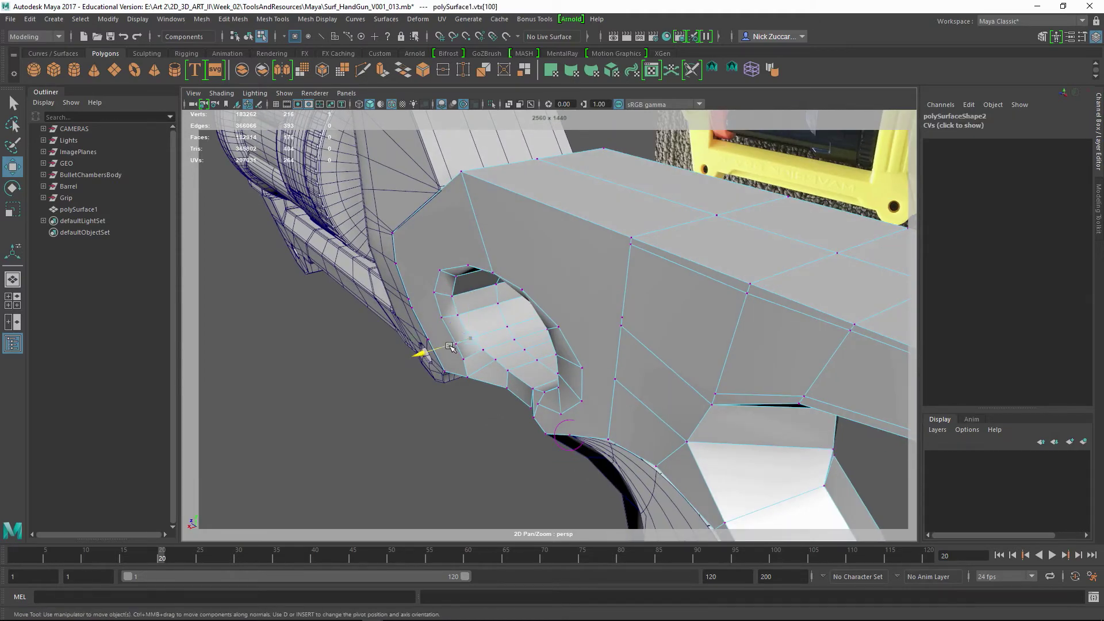
In the side view, move the vertex in the concave curve behind the grip to match the reference outline.
{"action": "left_click_drag", "start_coordinate": [470, 340], "coordinate": [508, 265], "text": "alt"}
{"action": "left_click_drag", "start_coordinate": [520, 188], "coordinate": [711, 311], "text": "alt"}
{"action": "left_click", "coordinate": [520, 220]}
{"action": "scroll", "coordinate": [713, 321], "scroll_direction": "up", "scroll_amount": 3}
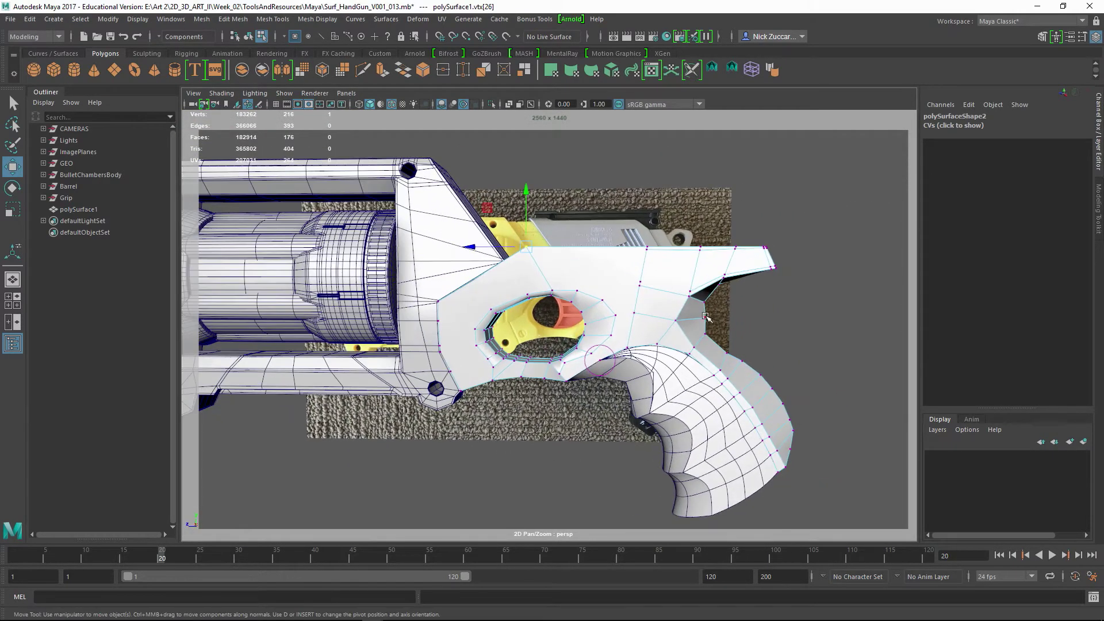
{"action": "left_click", "coordinate": [705, 315]}
{"action": "key", "text": "space"}
{"action": "key", "text": "space"}
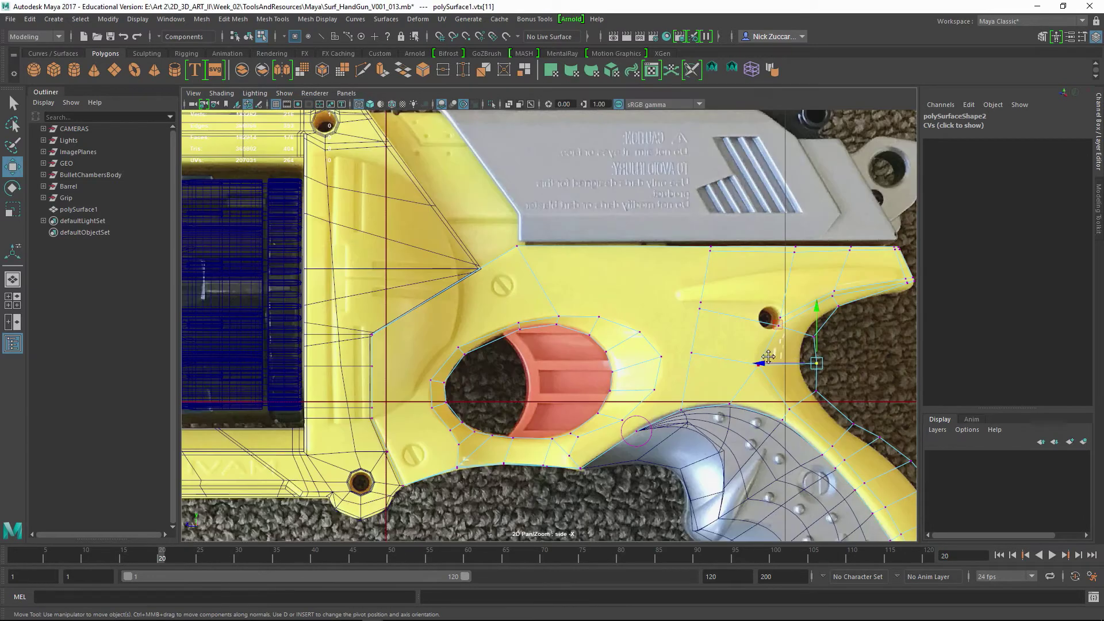
{"action": "middle_click_drag", "start_coordinate": [769, 357], "coordinate": [740, 361], "text": "alt"}
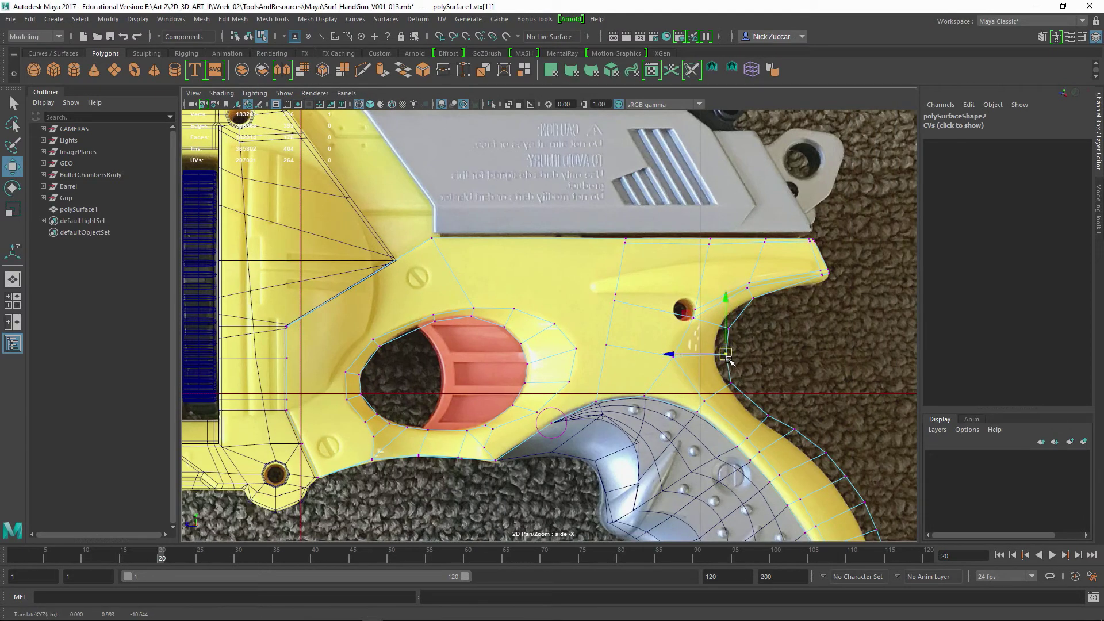
Check the rear body in smooth preview in side and perspective views, and return to object selection with the unsmoothed cage.
{"action": "key", "text": "3"}
{"action": "left_click", "coordinate": [759, 377]}
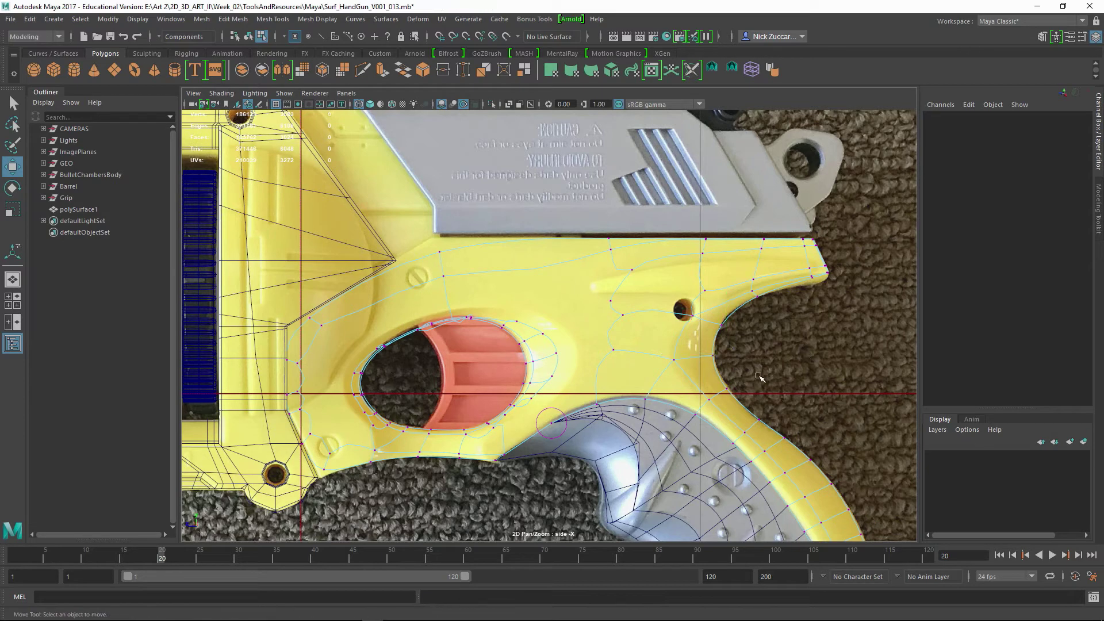
{"action": "key", "text": "space"}
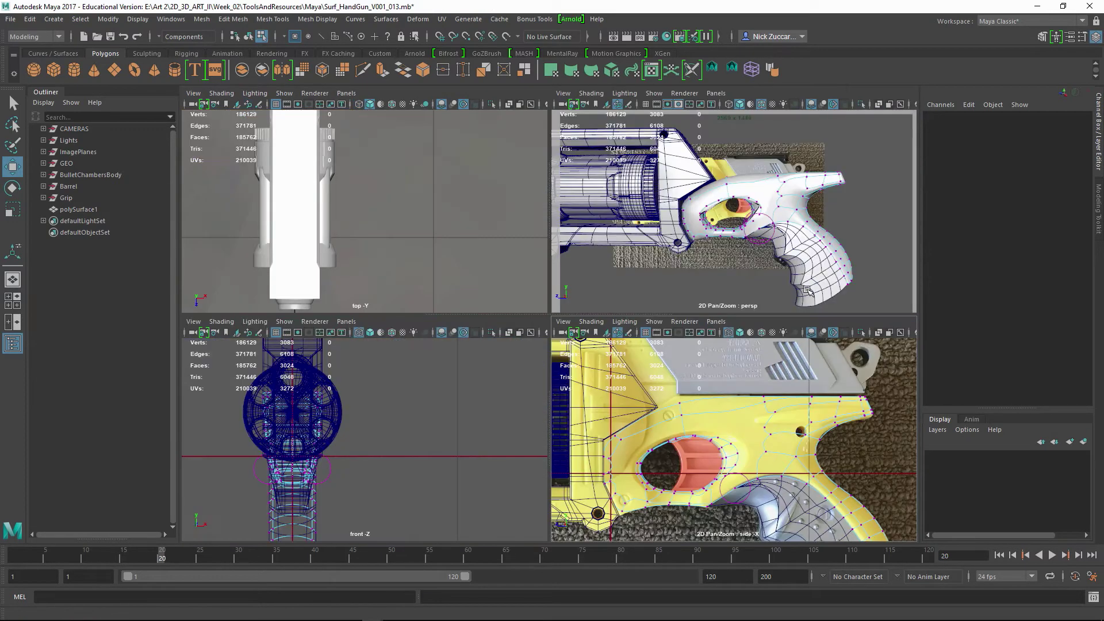
{"action": "key", "text": "space"}
{"action": "left_click_drag", "start_coordinate": [813, 319], "coordinate": [801, 328], "text": "alt"}
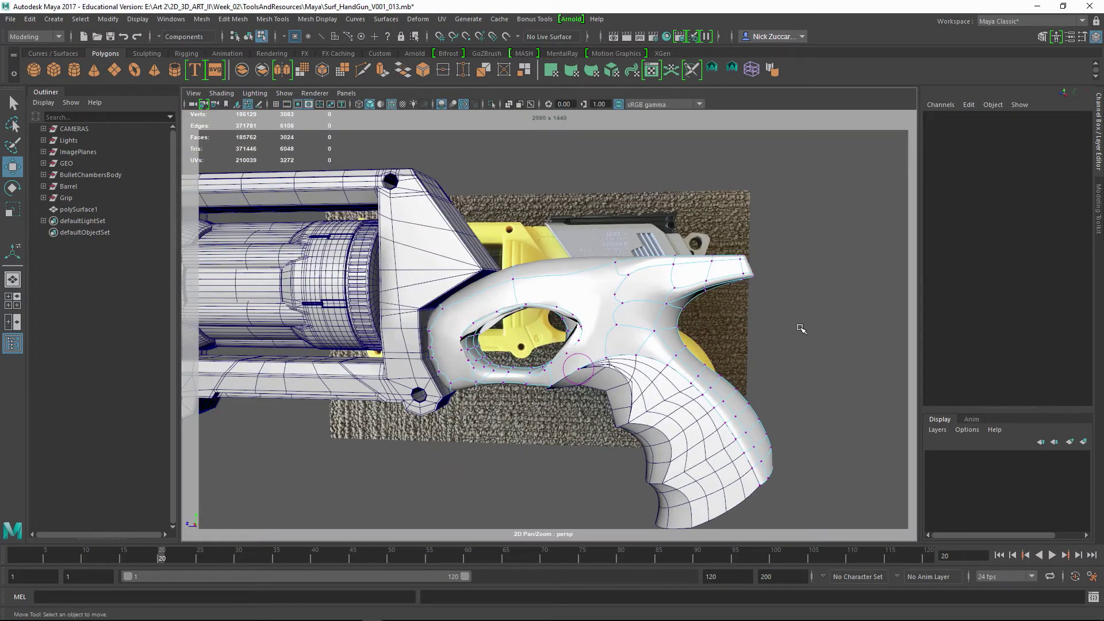
{"action": "key", "text": "F8"}
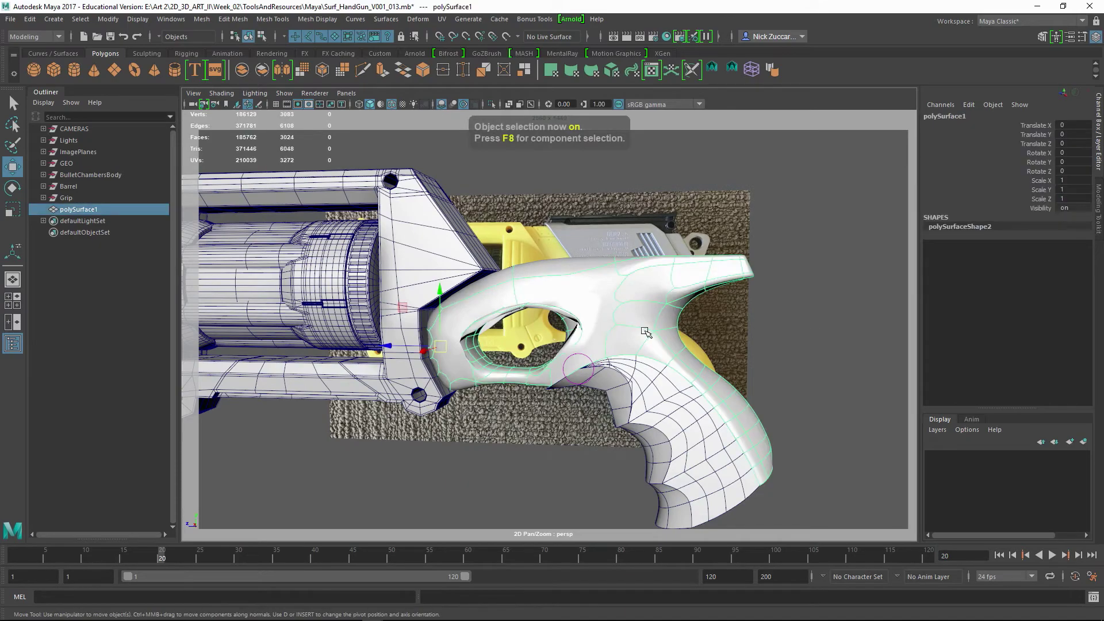
{"action": "key", "text": "1"}
{"action": "left_click", "coordinate": [805, 339]}
Examine the trigger opening, its inner wall and the junction with the grip from several angles.
{"action": "left_click_drag", "start_coordinate": [820, 386], "coordinate": [641, 327], "text": "alt"}
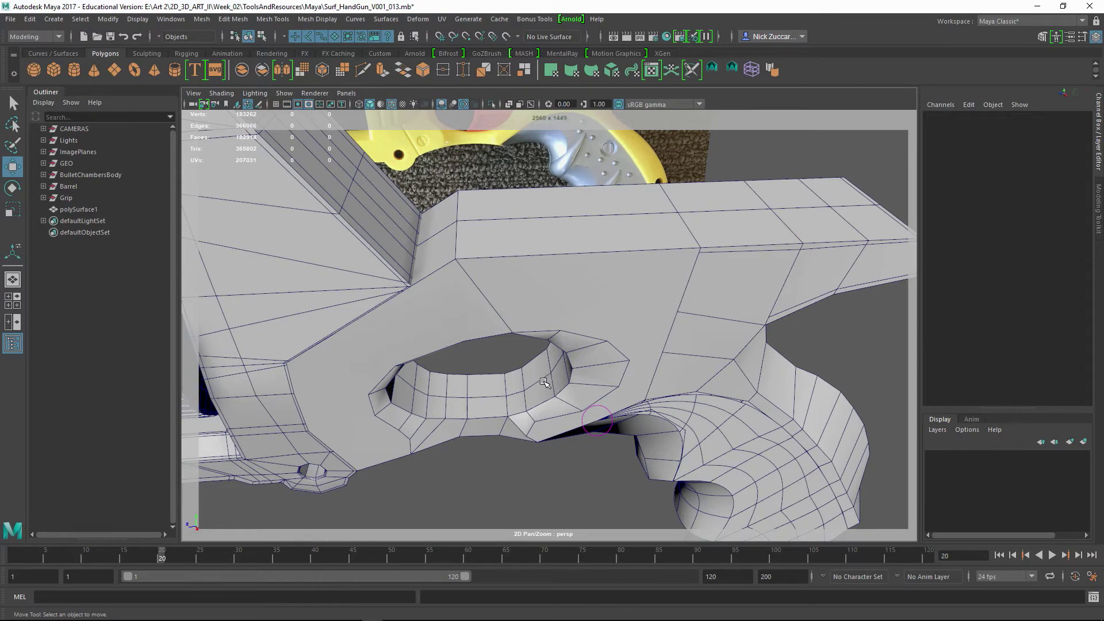
{"action": "left_click_drag", "start_coordinate": [530, 381], "coordinate": [488, 324], "text": "alt"}
{"action": "left_click_drag", "start_coordinate": [625, 315], "coordinate": [573, 315], "text": "alt"}
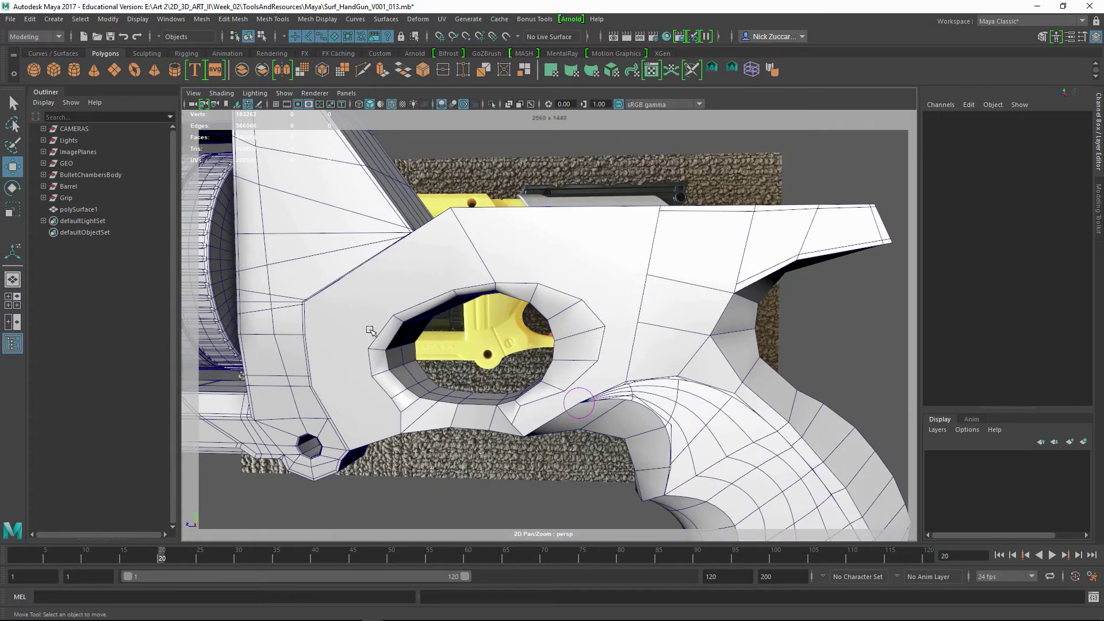
{"action": "middle_click_drag", "start_coordinate": [673, 343], "coordinate": [514, 328], "text": "alt"}
{"action": "left_click_drag", "start_coordinate": [515, 328], "coordinate": [461, 299], "text": "alt"}
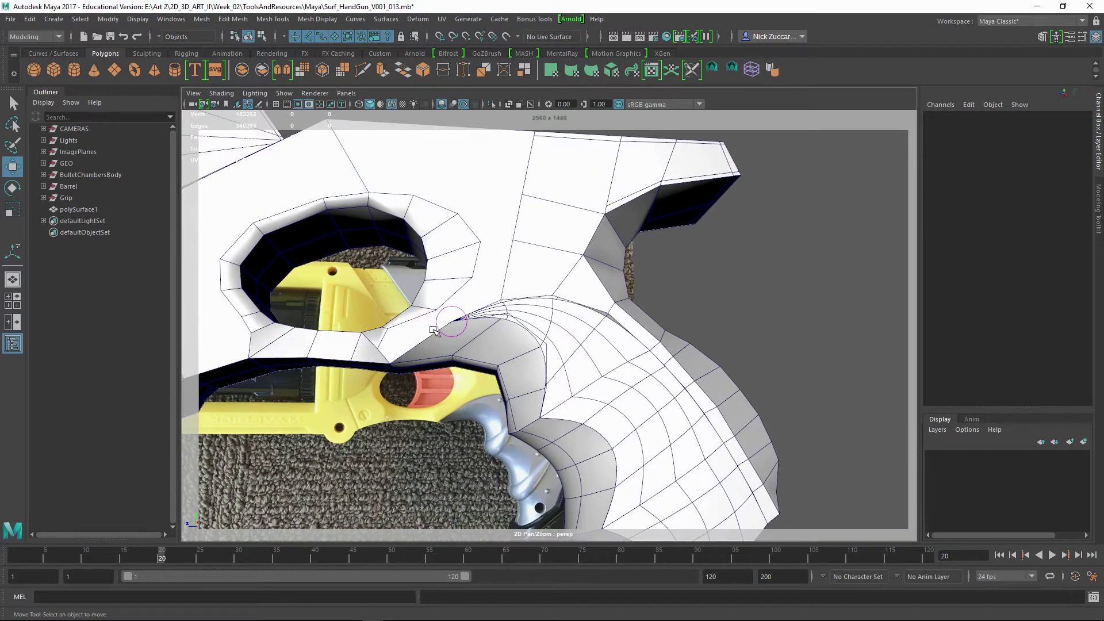
{"action": "left_click_drag", "start_coordinate": [672, 312], "coordinate": [600, 384], "text": "alt"}
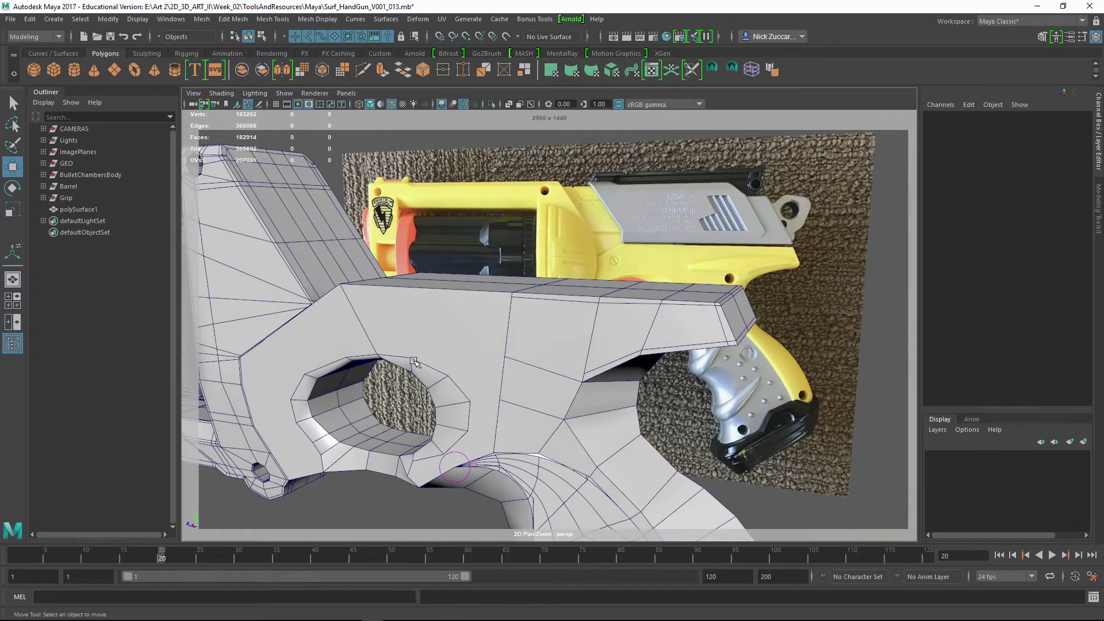
{"action": "left_click_drag", "start_coordinate": [414, 362], "coordinate": [505, 315], "text": "alt"}
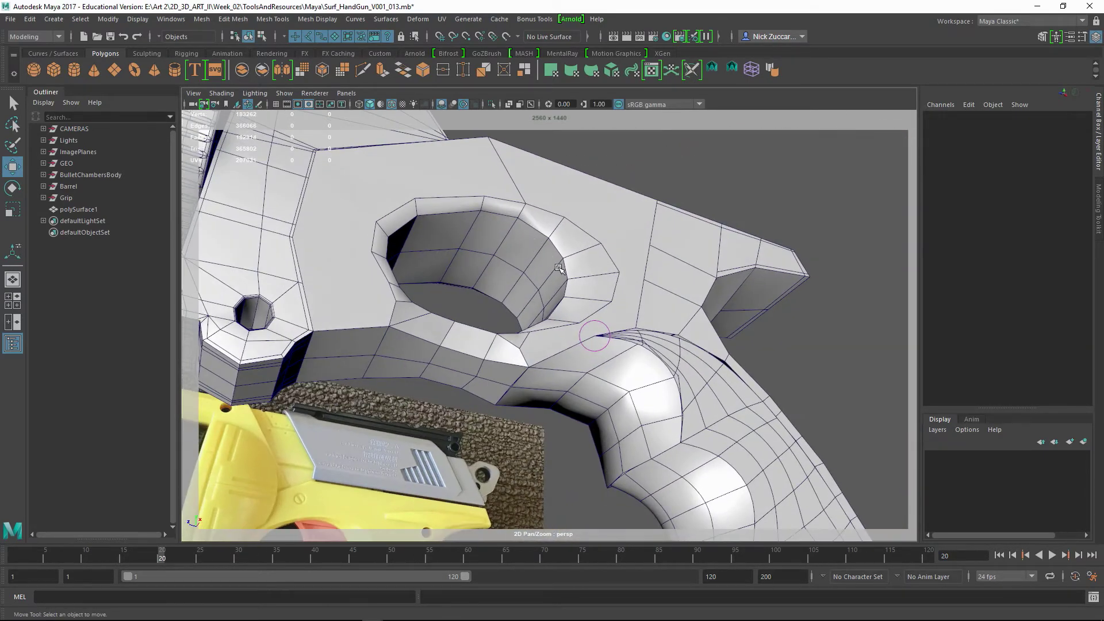
{"action": "left_click_drag", "start_coordinate": [559, 268], "coordinate": [589, 316], "text": "alt"}
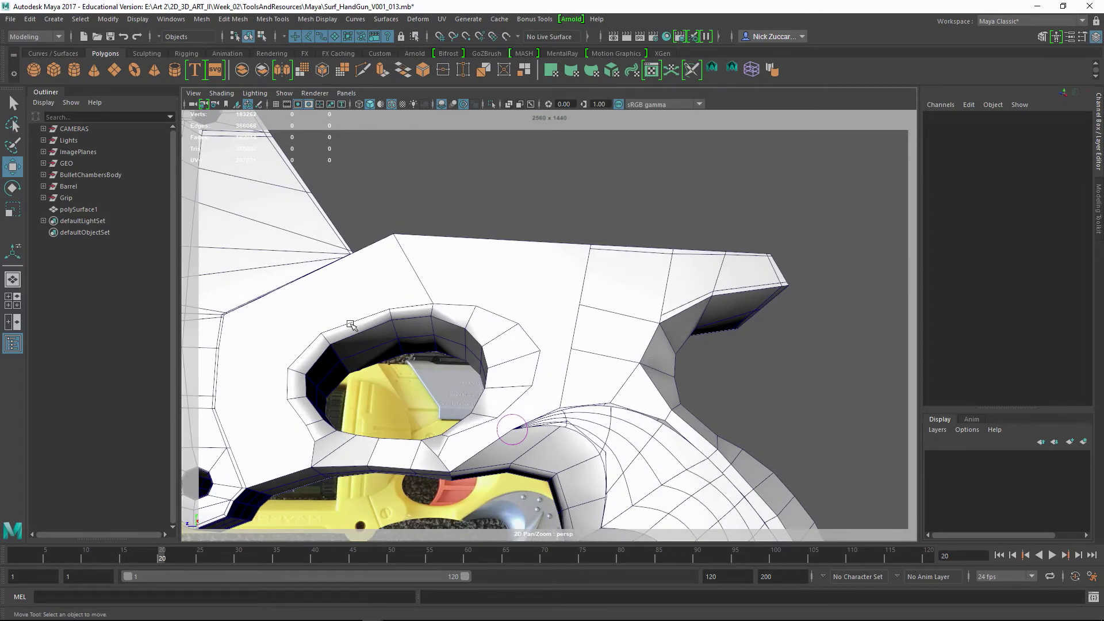
{"action": "left_click_drag", "start_coordinate": [555, 363], "coordinate": [537, 335], "text": "alt"}
{"action": "scroll", "coordinate": [537, 335], "scroll_direction": "up", "scroll_amount": 4}
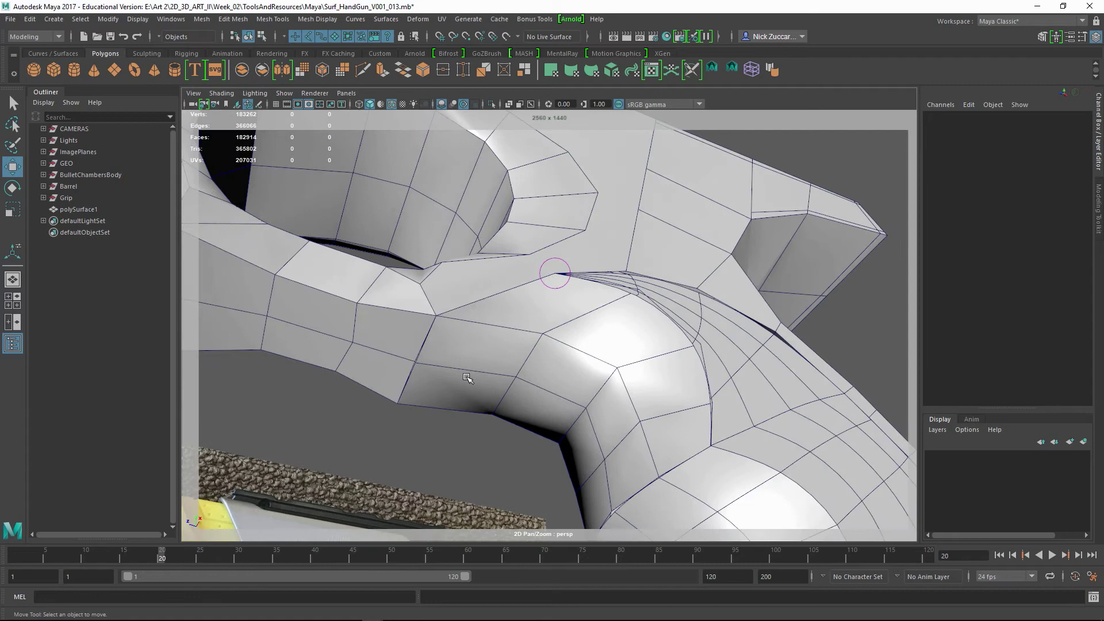
Move the centre vertex on the body's underside, behind the trigger opening, to line up with the grip mesh.
{"action": "left_click", "coordinate": [401, 365]}
{"action": "key", "text": "F9"}
{"action": "left_click", "coordinate": [413, 363]}
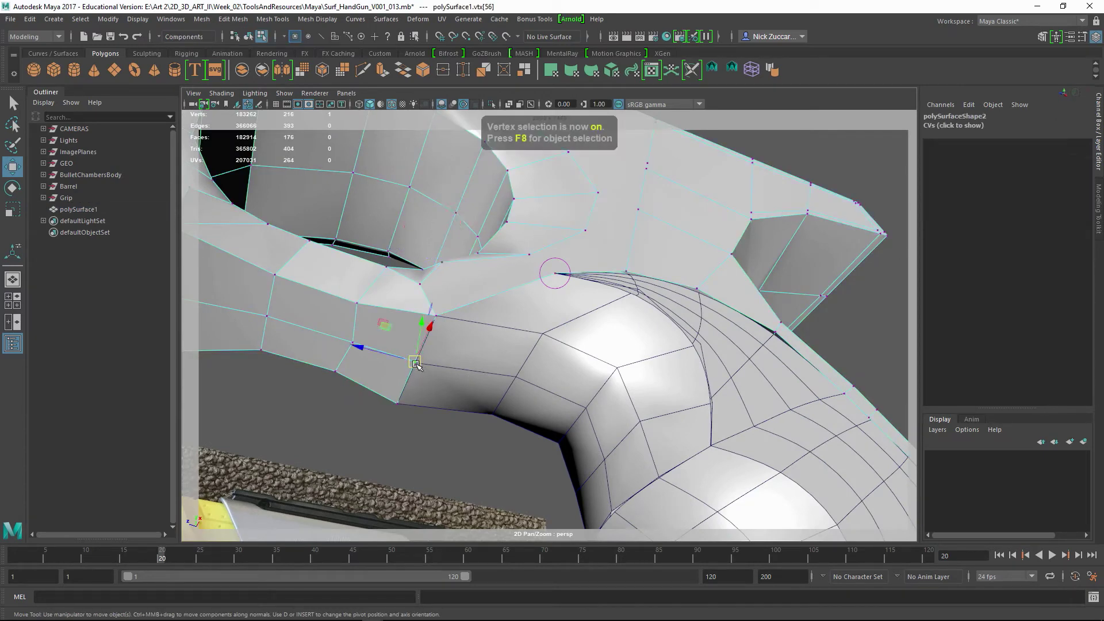
{"action": "left_click_drag", "start_coordinate": [423, 364], "coordinate": [417, 360]}
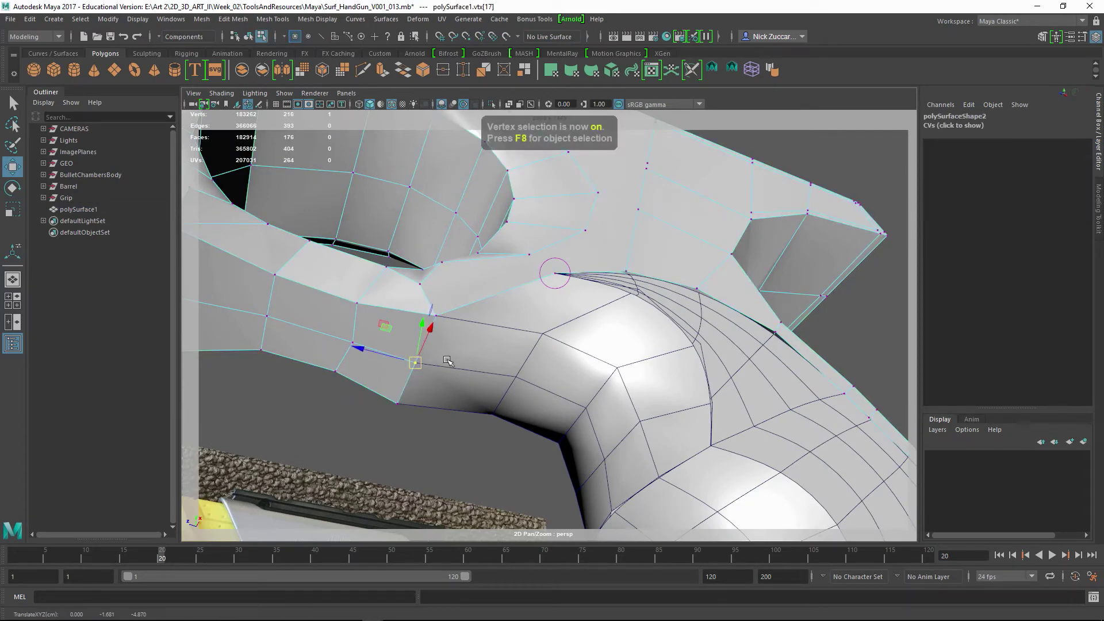
Insert a lengthwise edge loop with Multi-Cut midway between the centre line and one side, running down the back of the grip.
{"action": "left_click_drag", "start_coordinate": [636, 315], "coordinate": [578, 340], "text": "alt"}
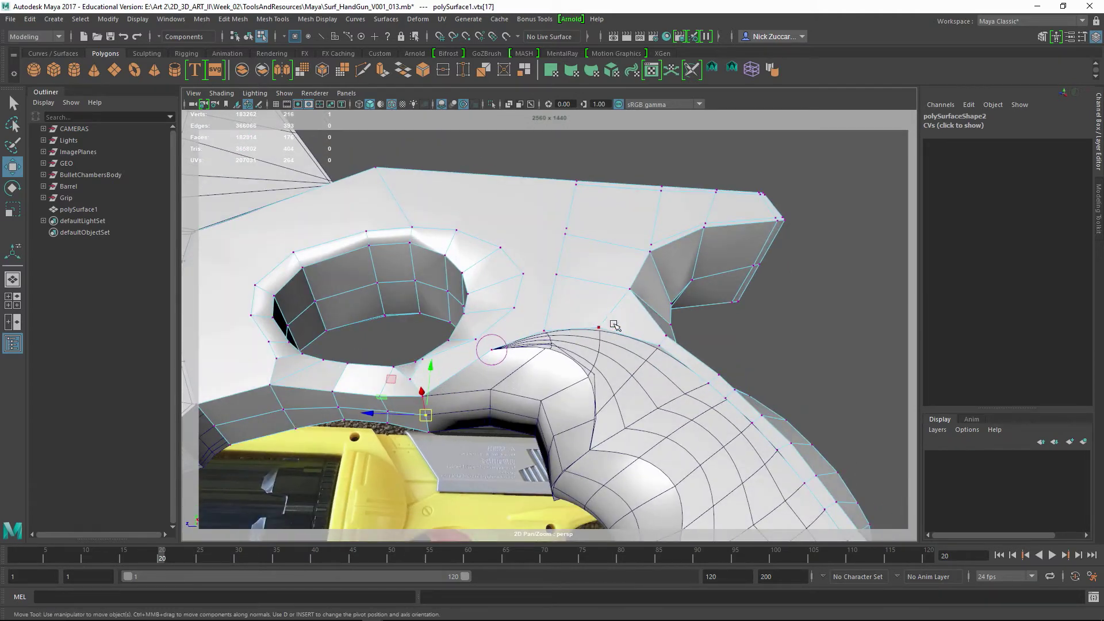
{"action": "middle_click_drag", "start_coordinate": [714, 375], "coordinate": [449, 194], "text": "alt"}
{"action": "left_click_drag", "start_coordinate": [449, 193], "coordinate": [399, 323], "text": "alt"}
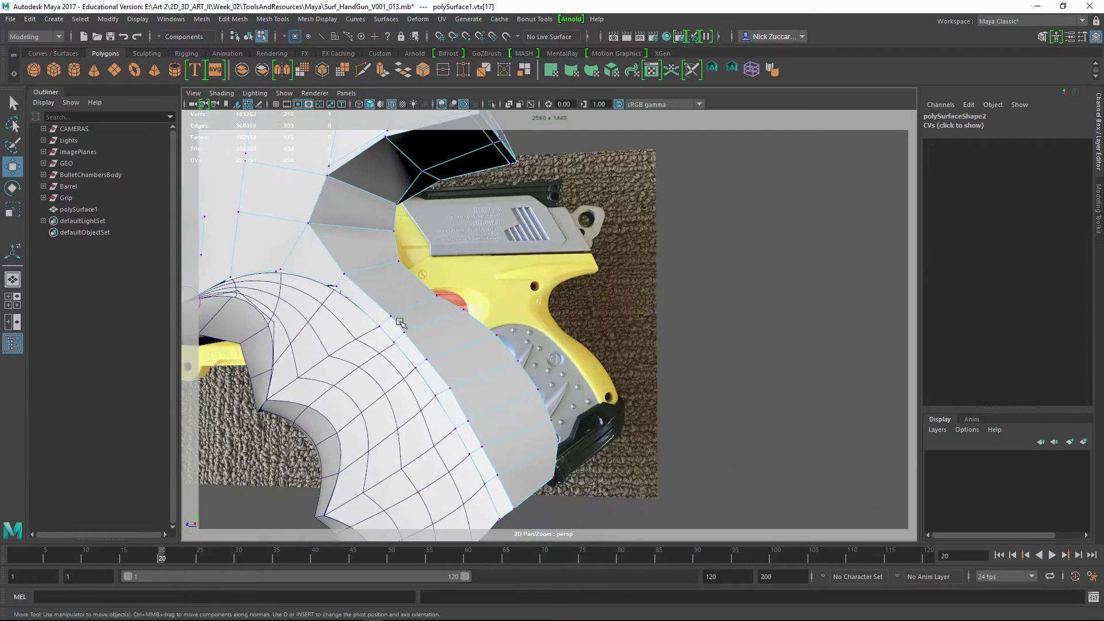
{"action": "middle_click_drag", "start_coordinate": [559, 370], "coordinate": [627, 339], "text": "alt"}
{"action": "left_click_drag", "start_coordinate": [627, 340], "coordinate": [469, 312], "text": "alt"}
{"action": "key", "text": "F8"}
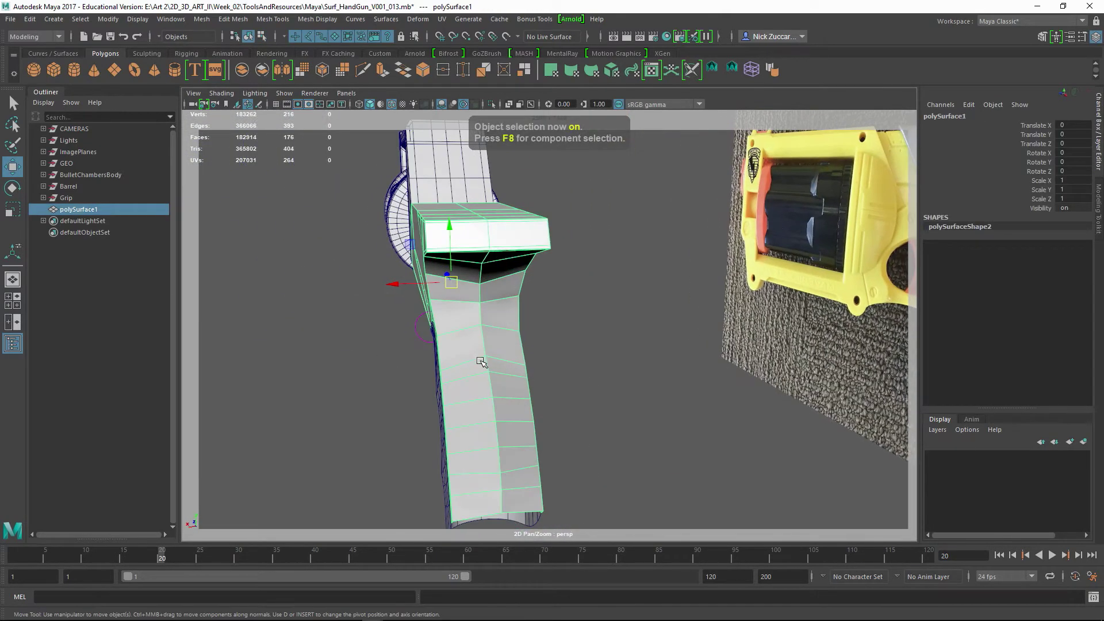
{"action": "right_click_drag", "start_coordinate": [469, 312], "coordinate": [470, 359], "text": "shift"}
{"action": "right_click_drag", "start_coordinate": [410, 315], "coordinate": [411, 315], "text": "shift"}
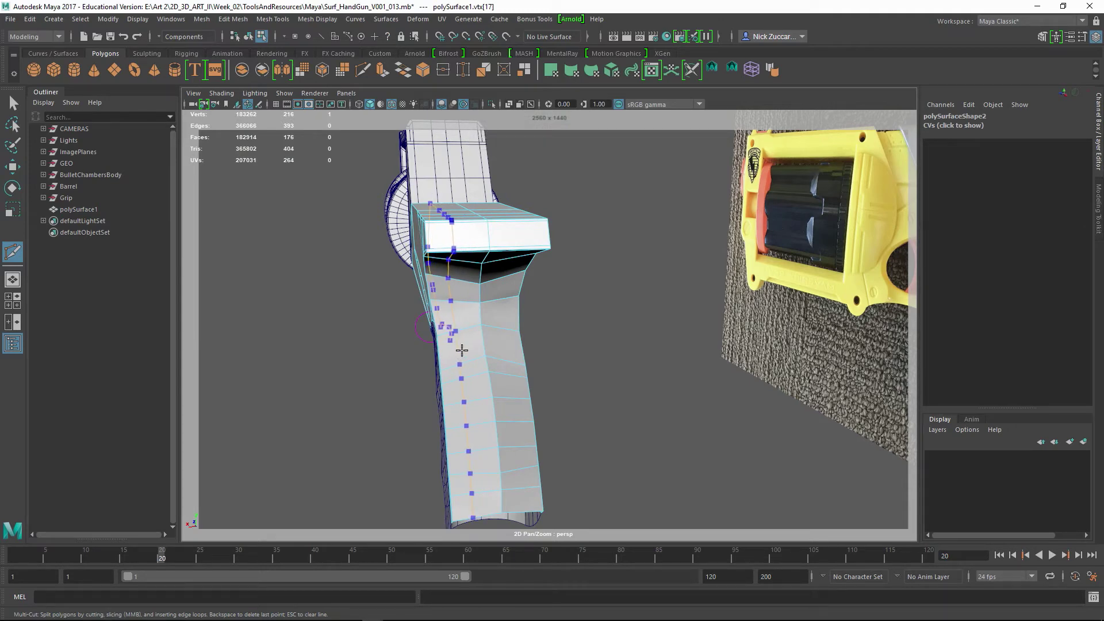
{"action": "key", "text": "Return"}
Return to object selection and mirror the rear body across X so the new edge loop exists on both halves.
{"action": "left_click_drag", "start_coordinate": [489, 380], "coordinate": [523, 333], "text": "alt"}
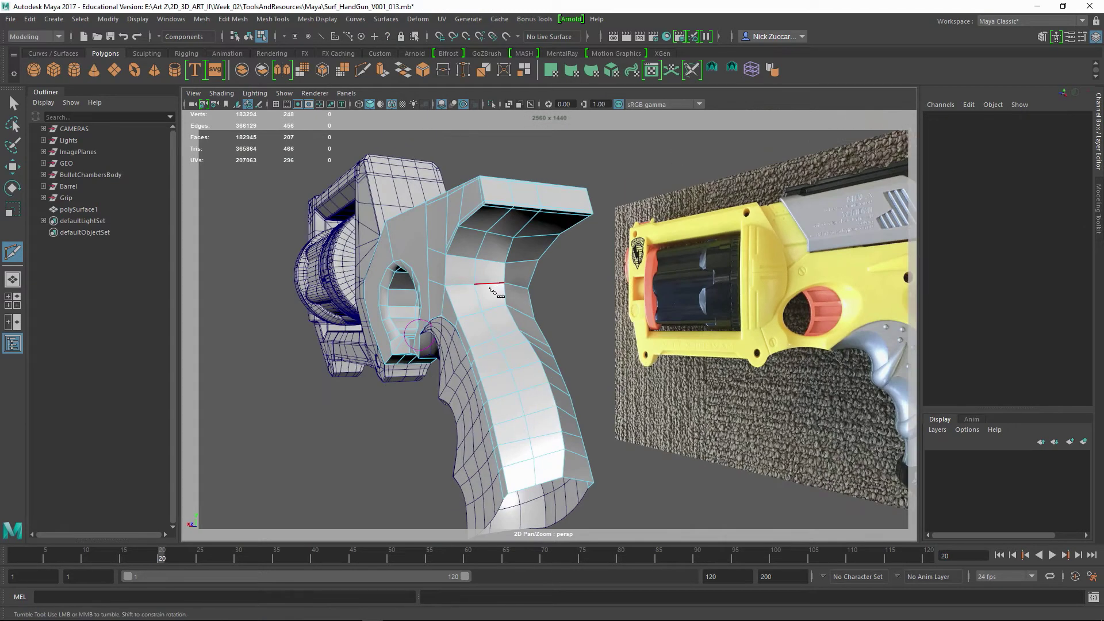
{"action": "left_click_drag", "start_coordinate": [529, 442], "coordinate": [567, 311], "text": "alt"}
{"action": "key", "text": "F8"}
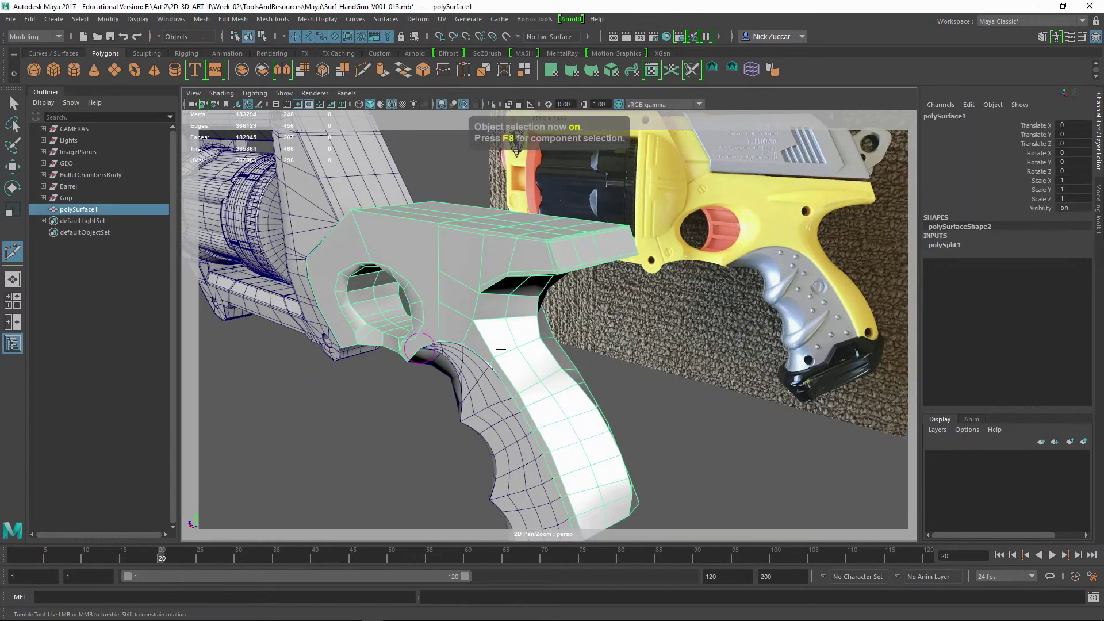
{"action": "left_click", "coordinate": [19, 108]}
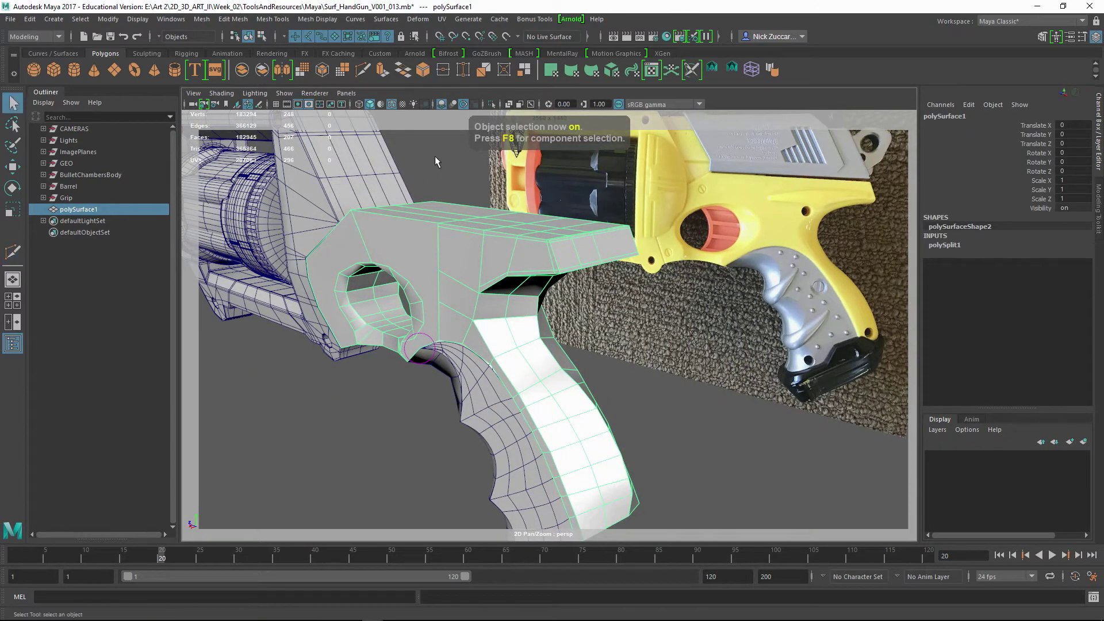
{"action": "left_click", "coordinate": [286, 72]}
{"action": "left_click_drag", "start_coordinate": [615, 315], "coordinate": [581, 342], "text": "alt"}
{"action": "left_click", "coordinate": [581, 342]}
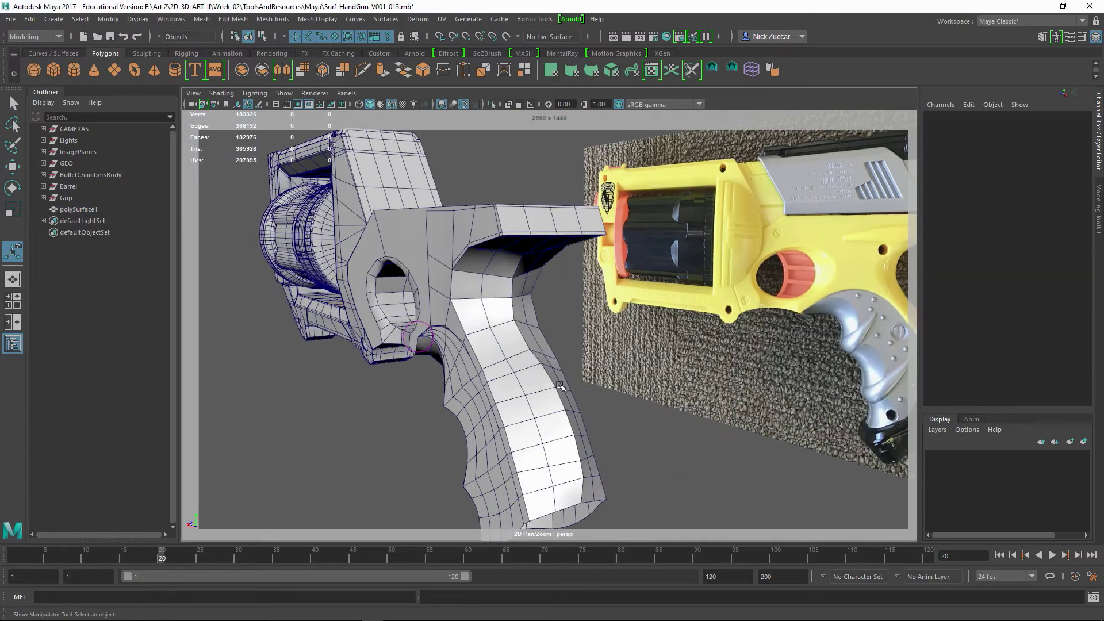
Delete the construction history of the mirrored rear body and display it in smoothed preview.
{"action": "left_click", "coordinate": [538, 398]}
{"action": "key", "text": "alt+shift+d"}
{"action": "left_click_drag", "start_coordinate": [623, 389], "coordinate": [506, 390], "text": "alt"}
{"action": "key", "text": "3"}
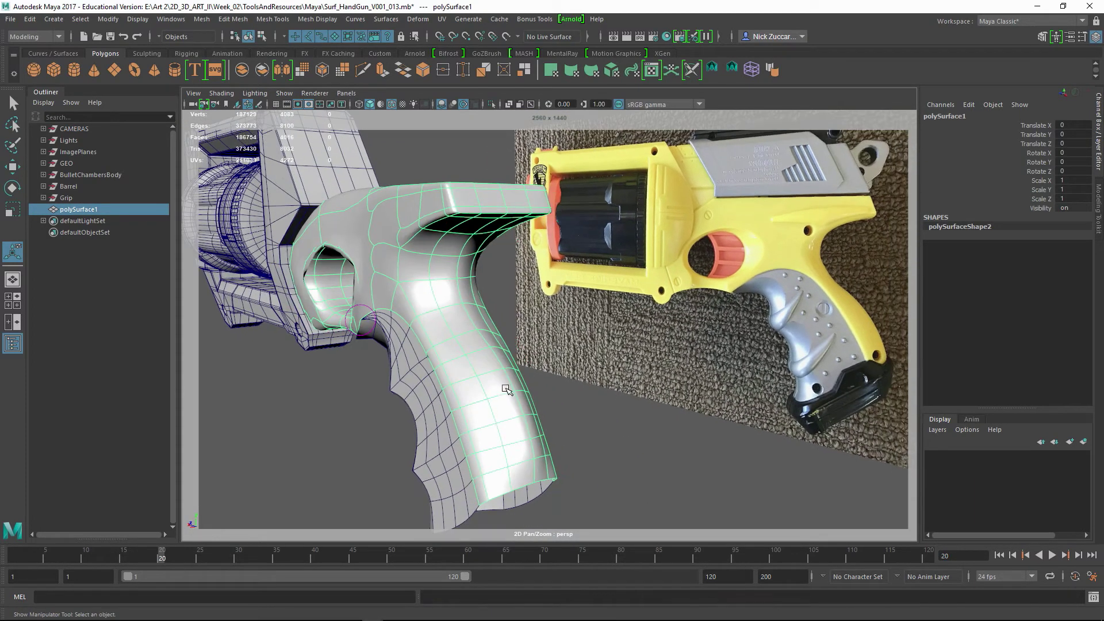
In the side view, move the unsmoothed mesh's vertices in the hollow above the grip onto the reference outline.
{"action": "key", "text": "space"}
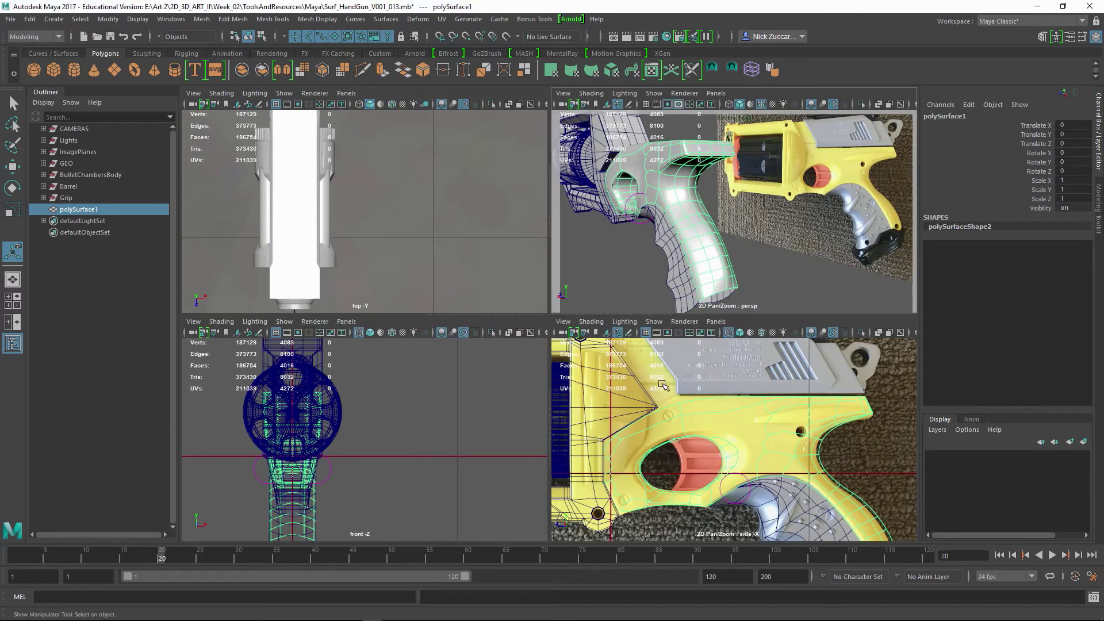
{"action": "key", "text": "space"}
{"action": "middle_click_drag", "start_coordinate": [695, 302], "coordinate": [645, 261], "text": "alt"}
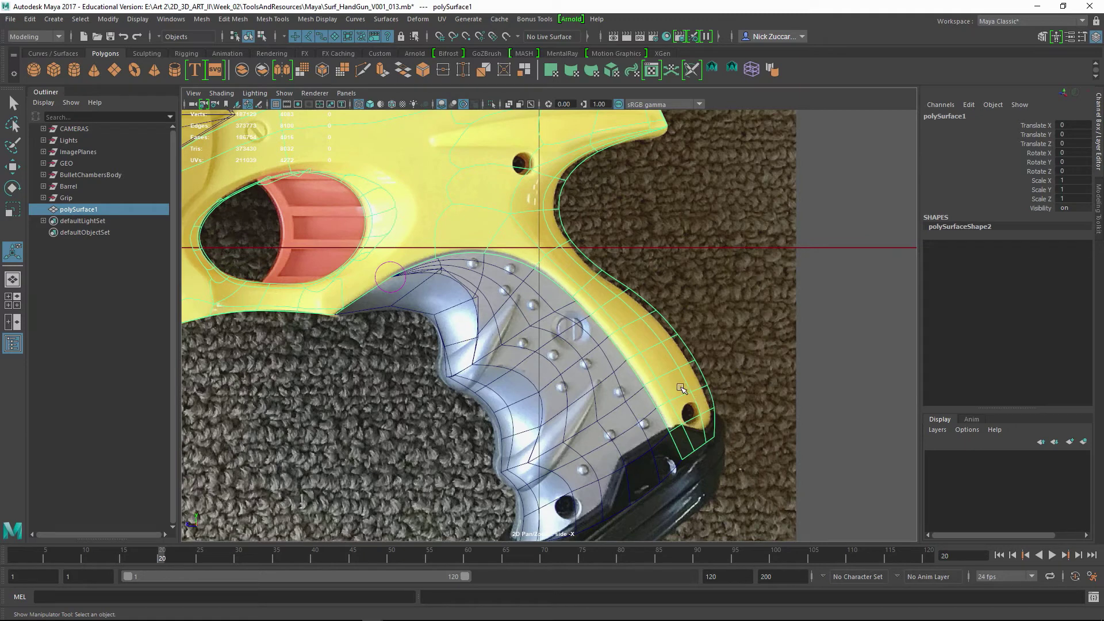
{"action": "key", "text": "F9"}
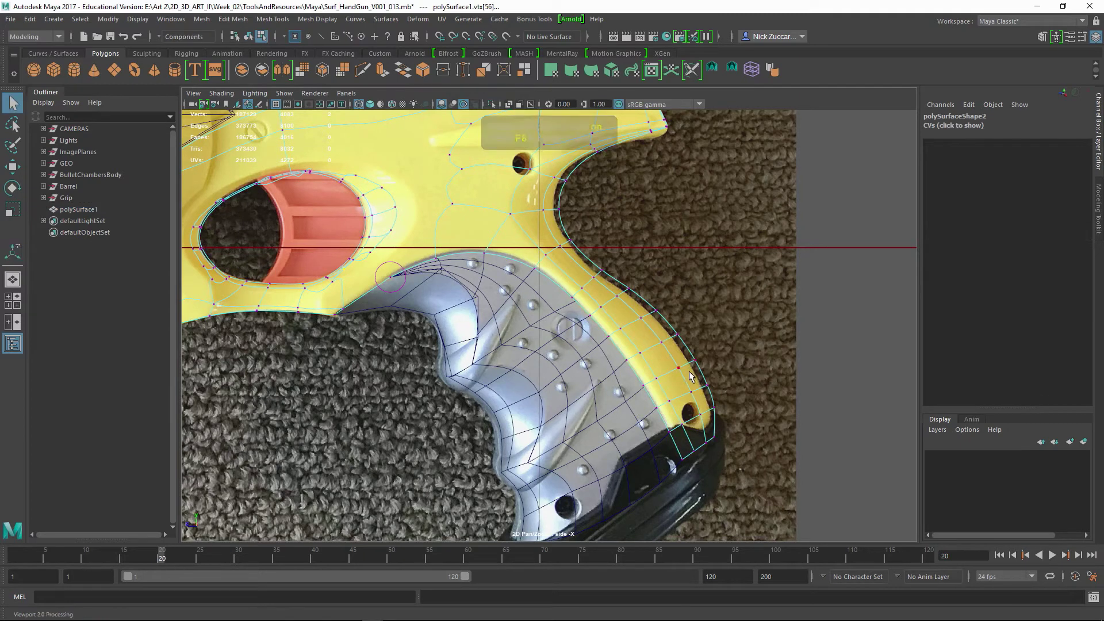
{"action": "left_click", "coordinate": [643, 318]}
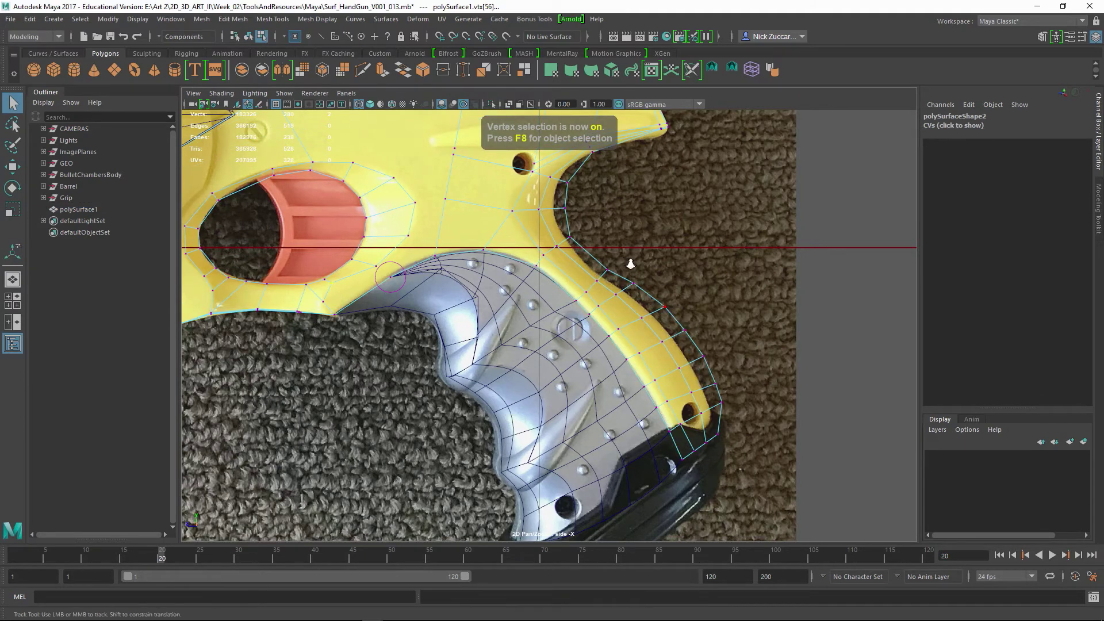
{"action": "scroll", "coordinate": [631, 261], "scroll_direction": "up", "scroll_amount": 2}
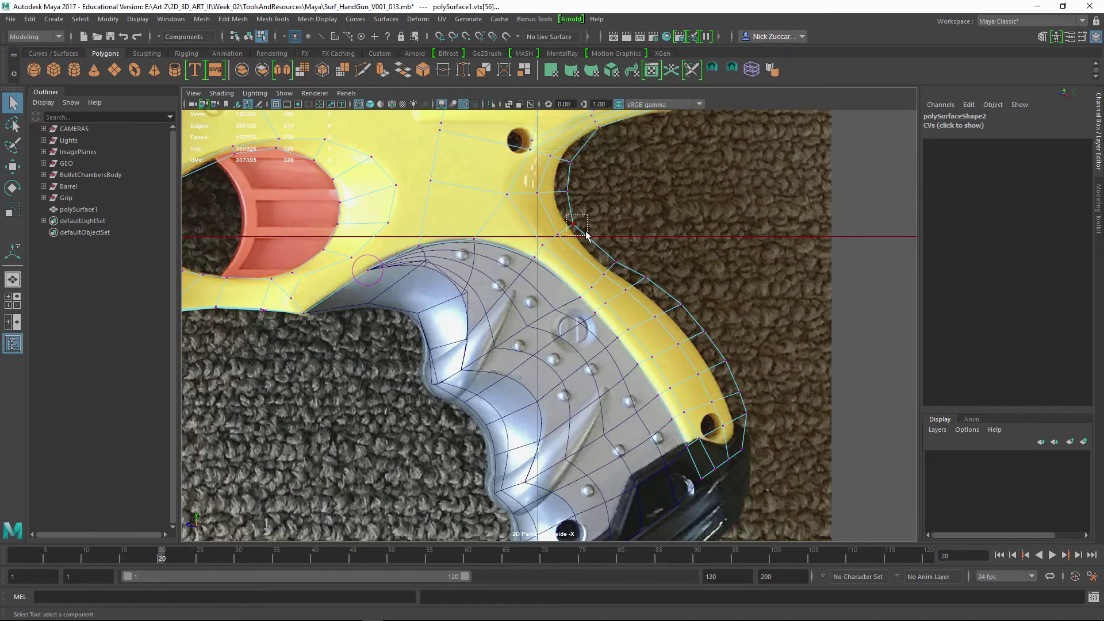
{"action": "key", "text": "w"}
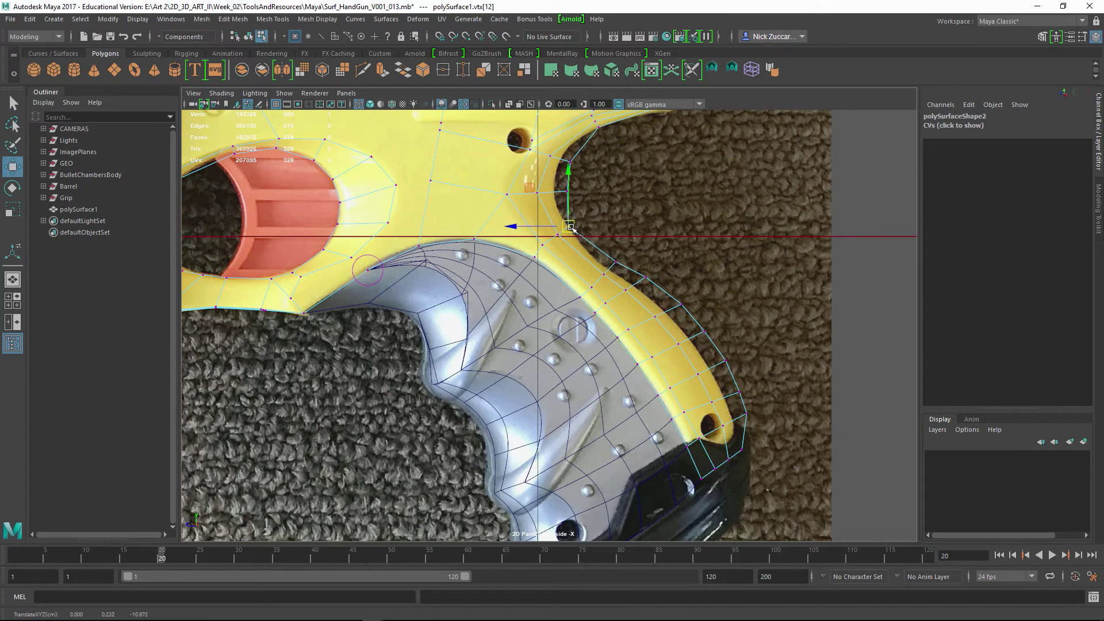
{"action": "left_click", "coordinate": [613, 267]}
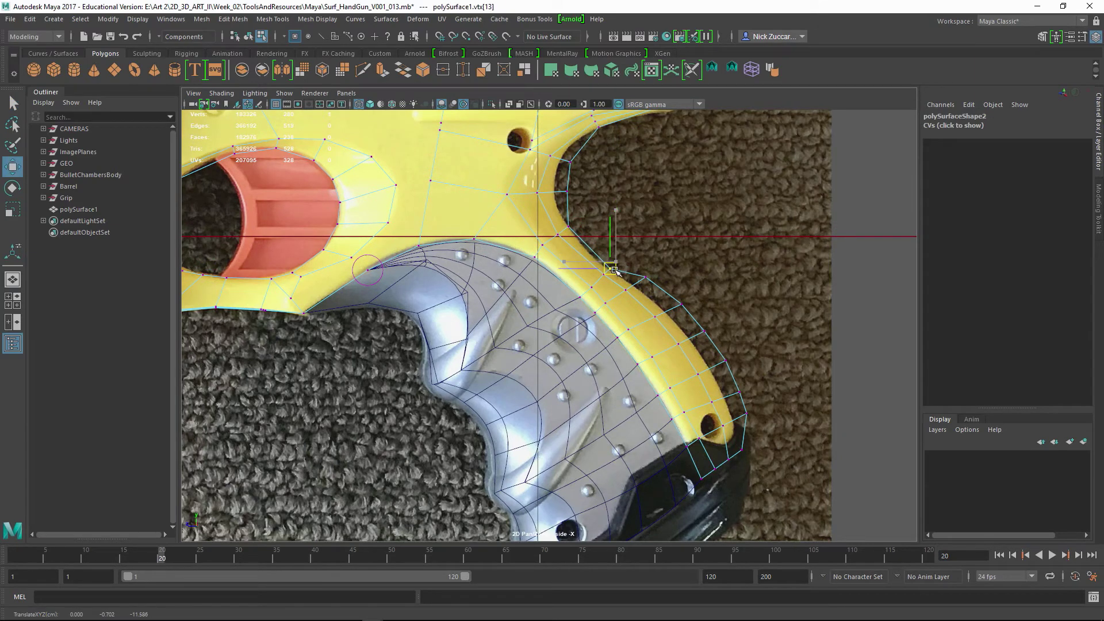
{"action": "left_click_drag", "start_coordinate": [567, 192], "coordinate": [559, 194]}
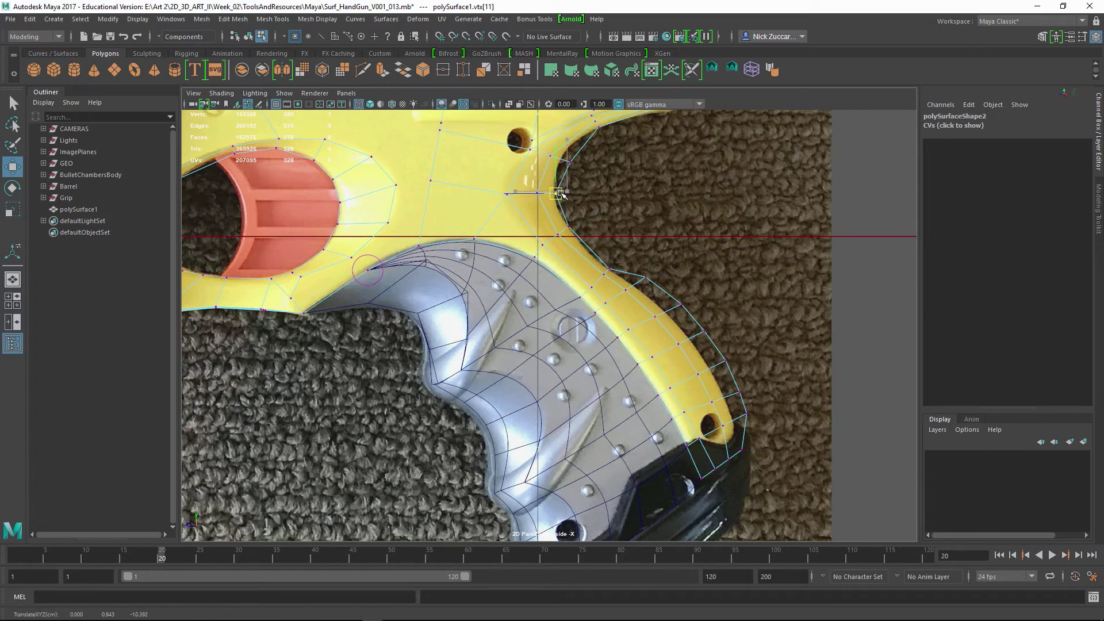
{"action": "left_click", "coordinate": [567, 159]}
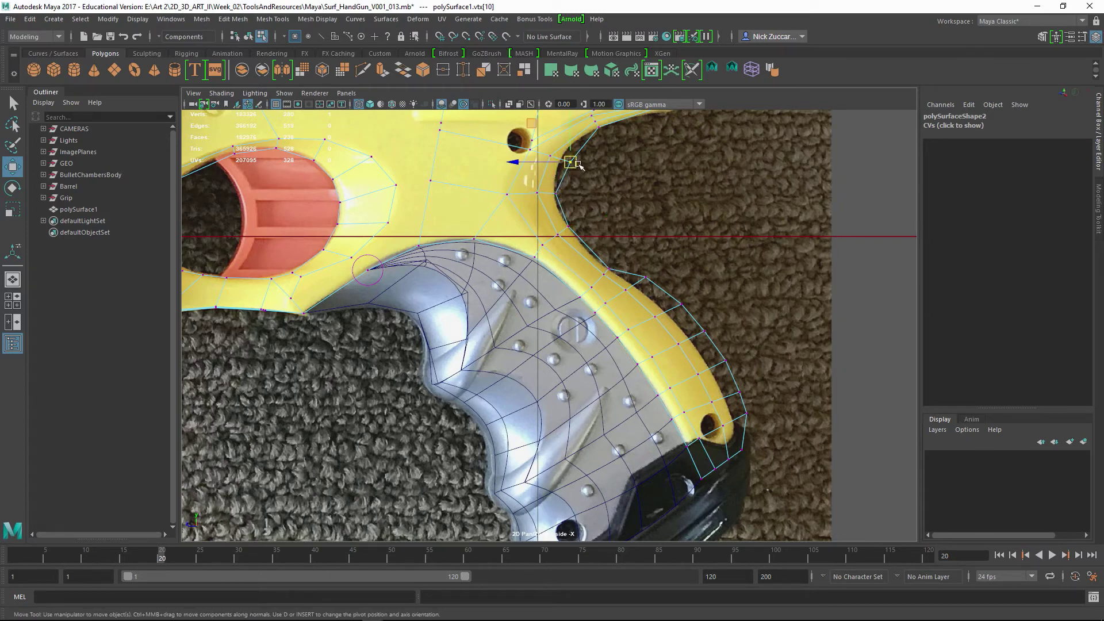
Move the outer vertices down the back of the grip onto the yellow edge of the reference image.
{"action": "left_click", "coordinate": [646, 278]}
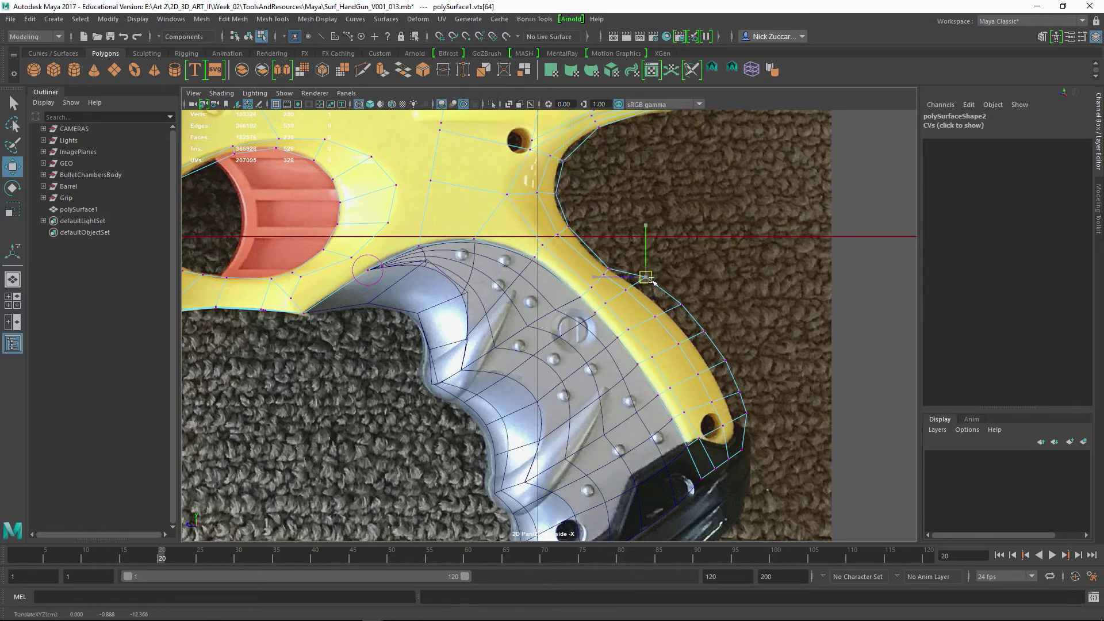
{"action": "left_click_drag", "start_coordinate": [682, 304], "coordinate": [673, 310]}
{"action": "left_click", "coordinate": [701, 334]}
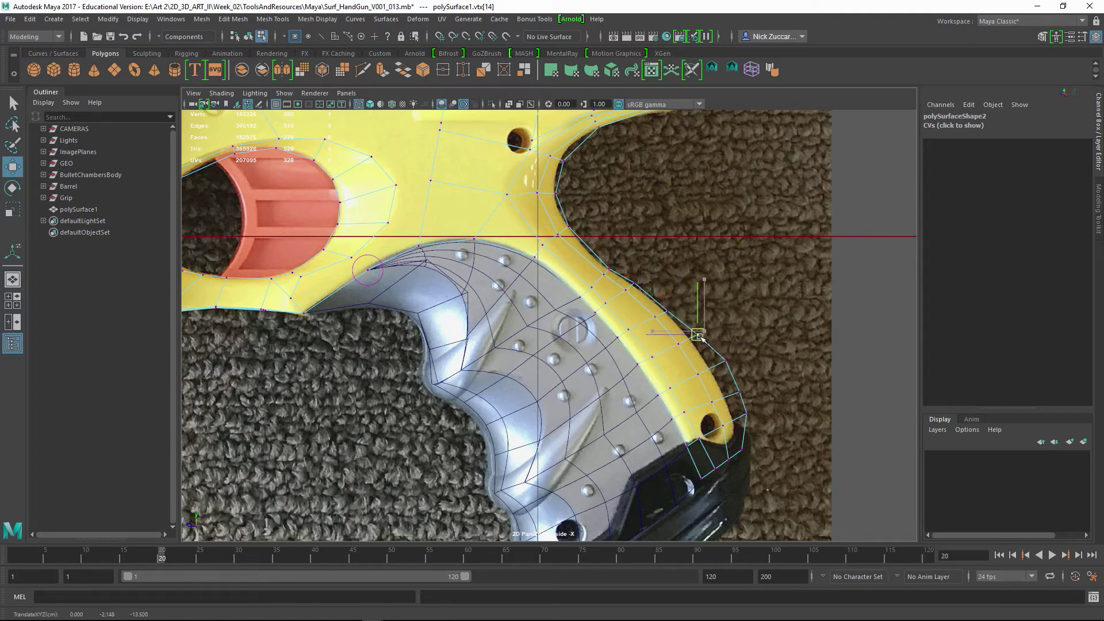
{"action": "left_click_drag", "start_coordinate": [721, 350], "coordinate": [748, 420]}
{"action": "left_click", "coordinate": [747, 414]}
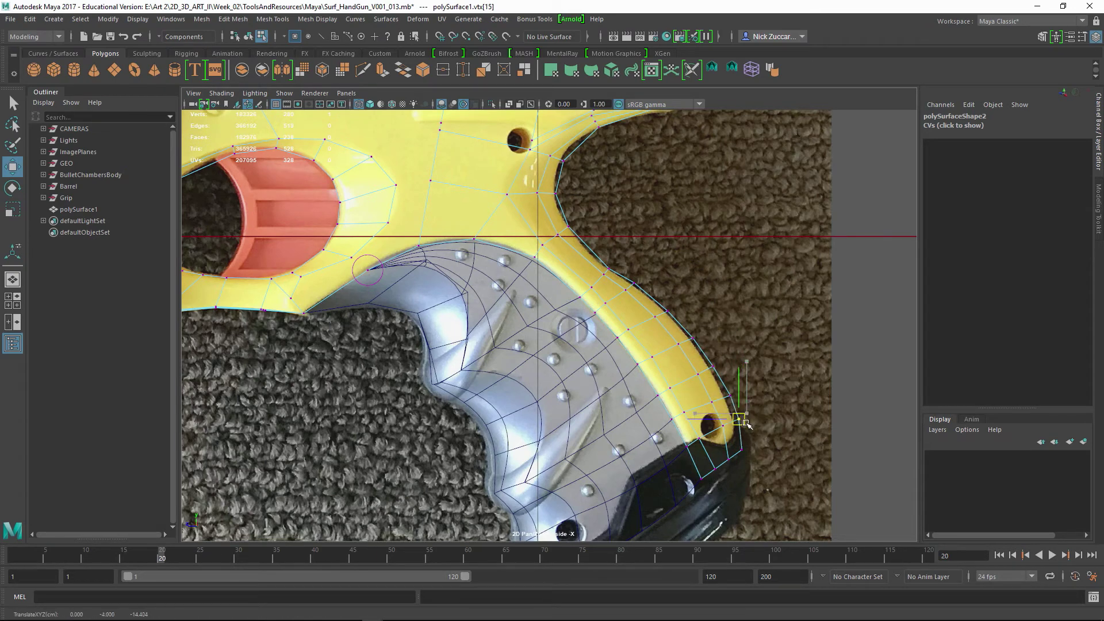
Preview the rear body smoothed and examine how its back strip meets the grip in the perspective view.
{"action": "key", "text": "3"}
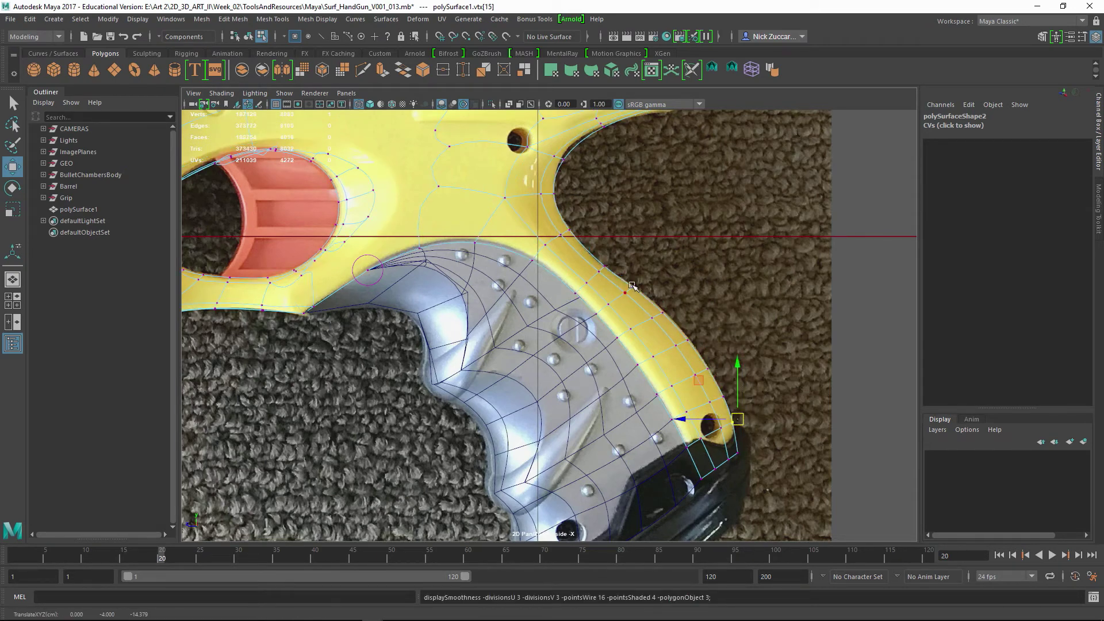
{"action": "scroll", "coordinate": [632, 286], "scroll_direction": "up", "scroll_amount": 1}
{"action": "key", "text": "space"}
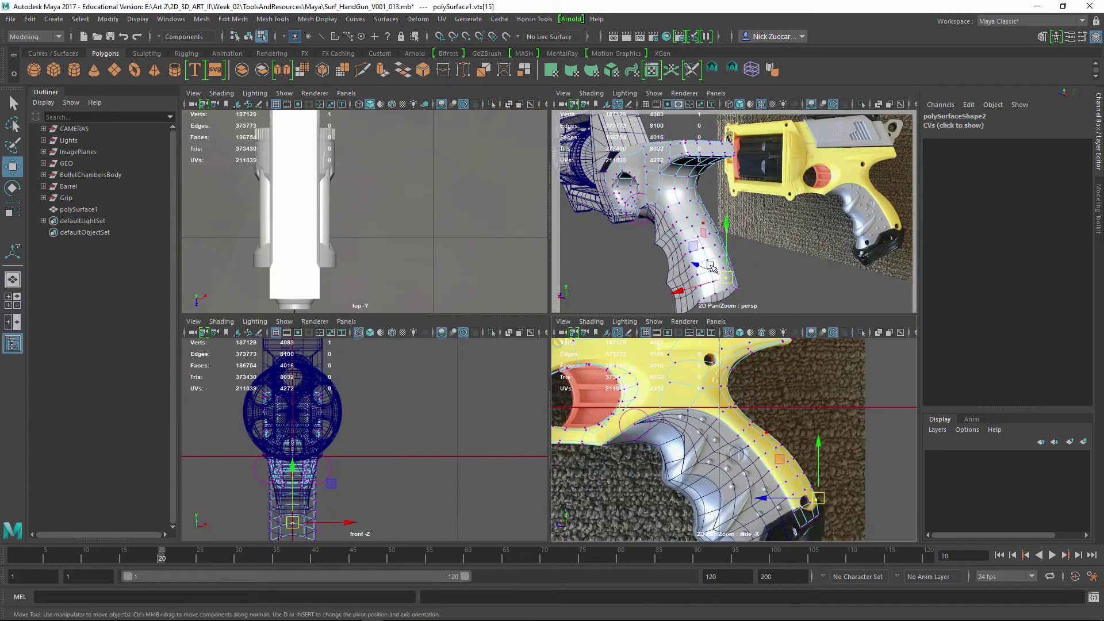
{"action": "key", "text": "space"}
{"action": "left_click_drag", "start_coordinate": [668, 367], "coordinate": [631, 300], "text": "alt"}
{"action": "left_click_drag", "start_coordinate": [685, 347], "coordinate": [665, 335], "text": "alt"}
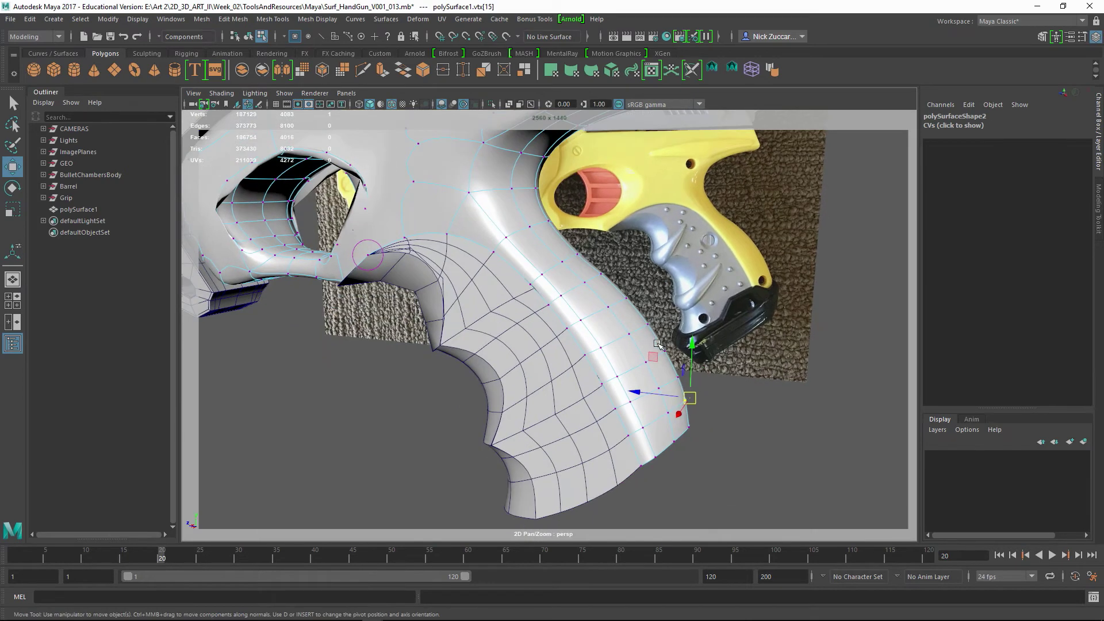
Try adding edge loops with Multi-Cut to the unsmoothed rear body along the back of the grip.
{"action": "key", "text": "1"}
{"action": "left_click_drag", "start_coordinate": [621, 379], "coordinate": [595, 358], "text": "alt"}
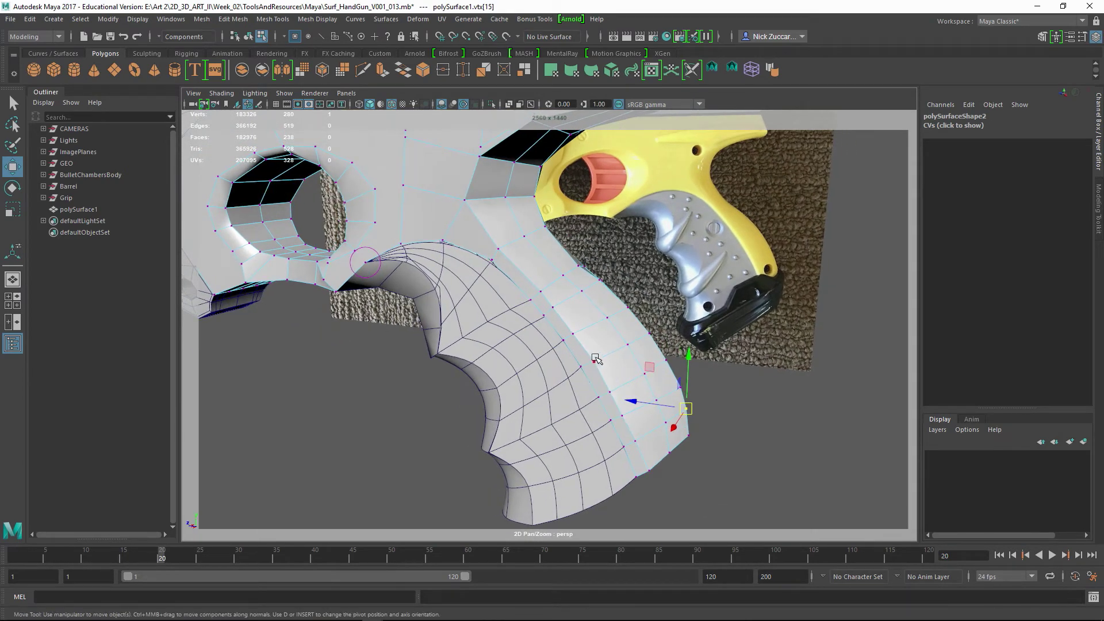
{"action": "key", "text": "F8"}
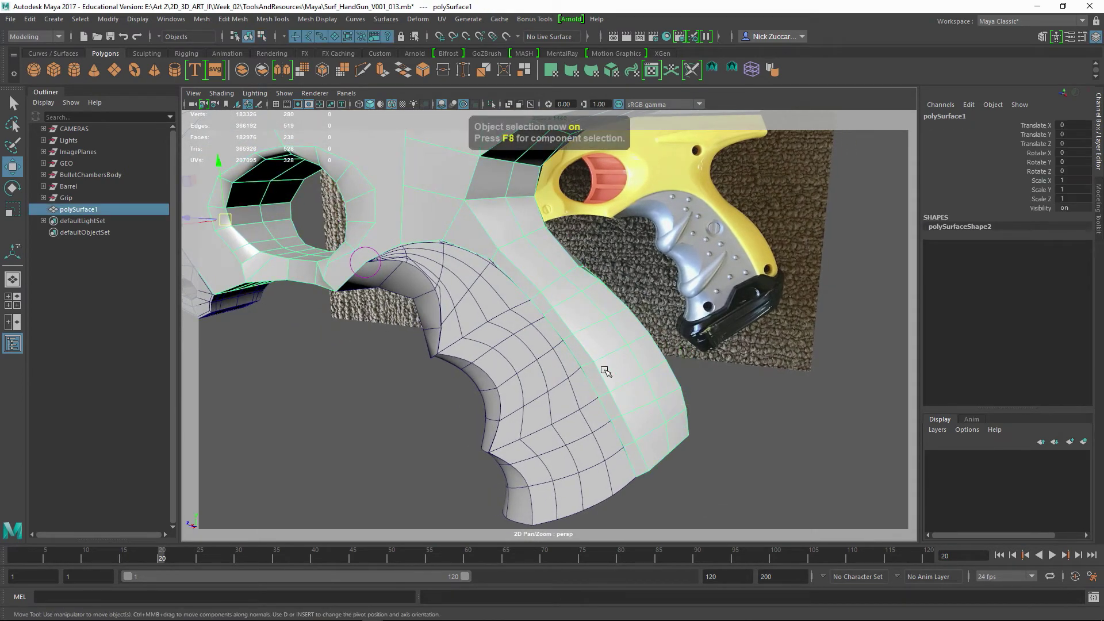
{"action": "right_click_drag", "start_coordinate": [605, 312], "coordinate": [580, 355], "text": "shift"}
{"action": "right_click_drag", "start_coordinate": [552, 316], "coordinate": [551, 313], "text": "shift"}
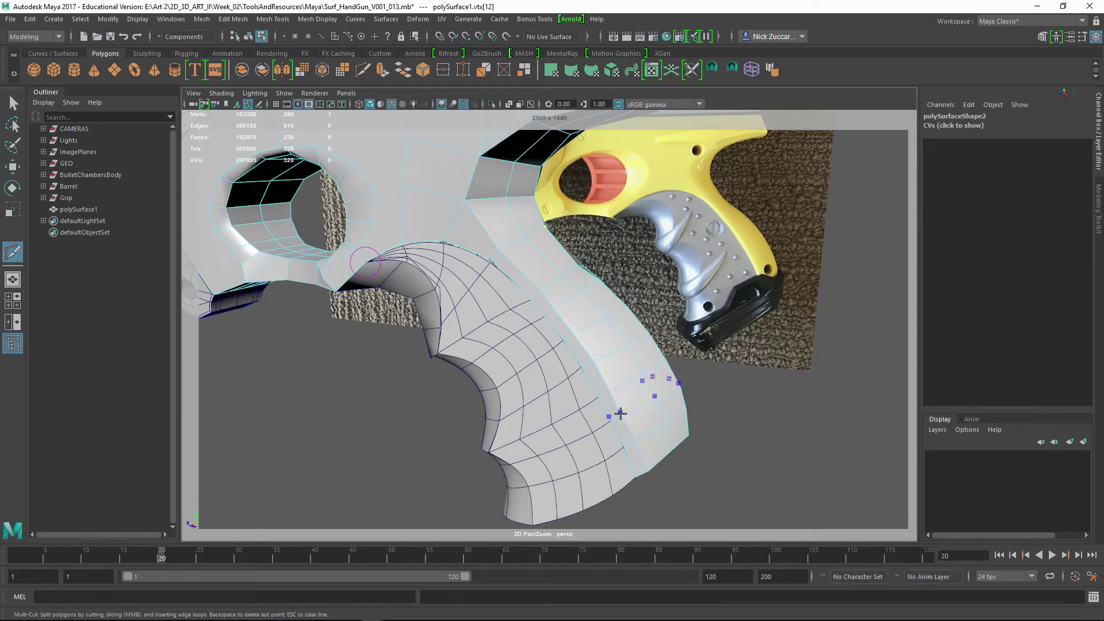
{"action": "left_click", "coordinate": [619, 414], "text": "ctrl"}
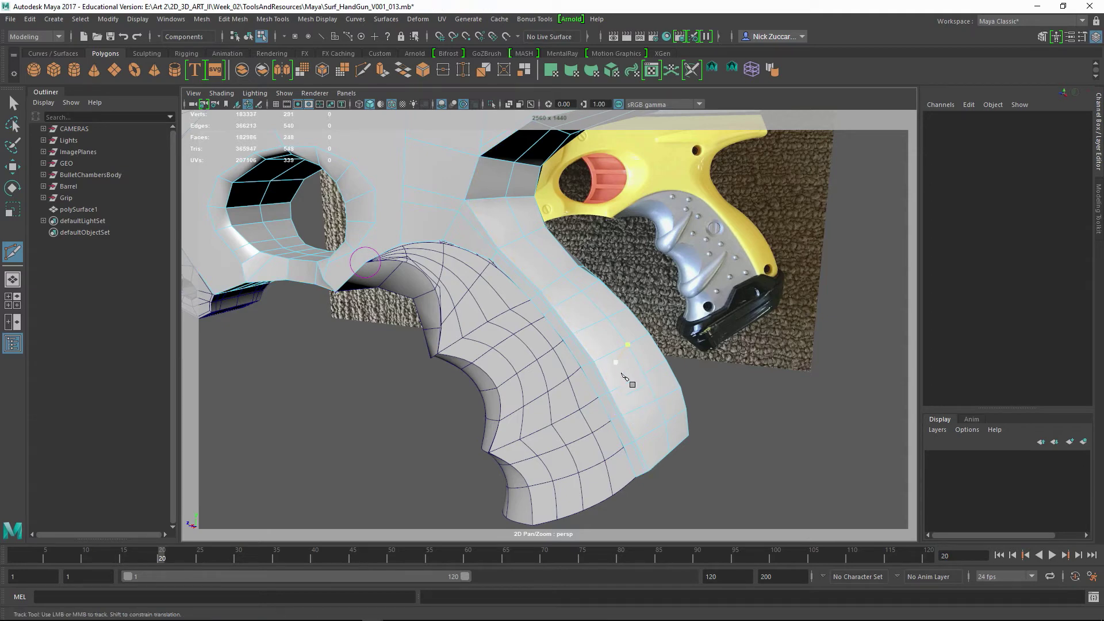
{"action": "left_click_drag", "start_coordinate": [646, 375], "coordinate": [578, 361], "text": "alt"}
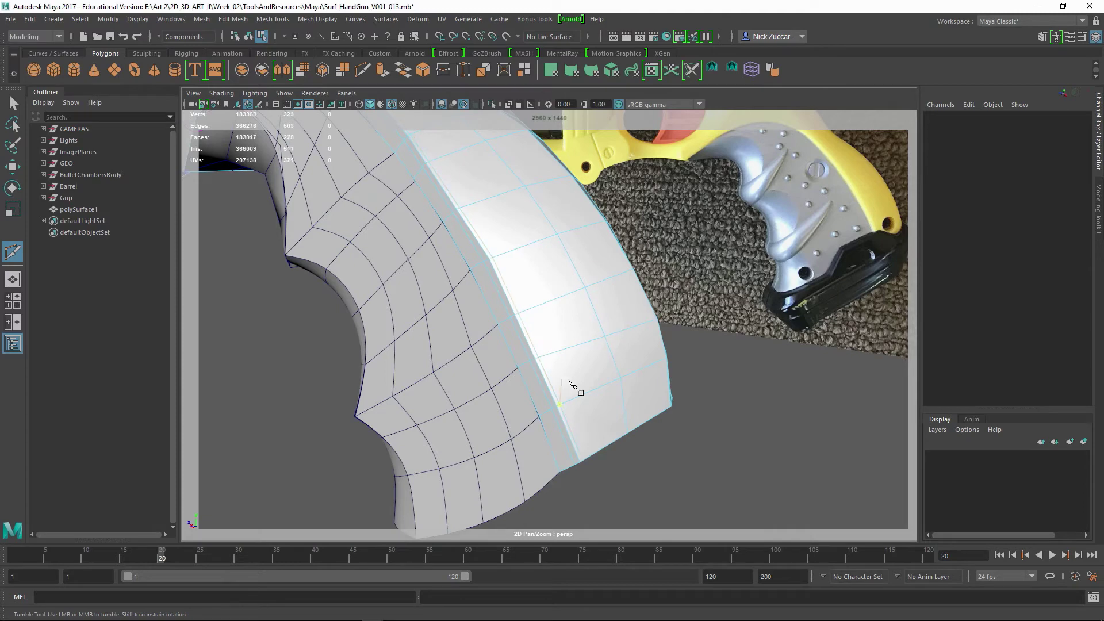
Preview the rear body smoothed and examine the effect of the added loops on the body and grip.
{"action": "key", "text": "3"}
{"action": "right_click_drag", "start_coordinate": [807, 374], "coordinate": [582, 348], "text": "alt"}
{"action": "left_click_drag", "start_coordinate": [581, 349], "coordinate": [719, 397], "text": "alt"}
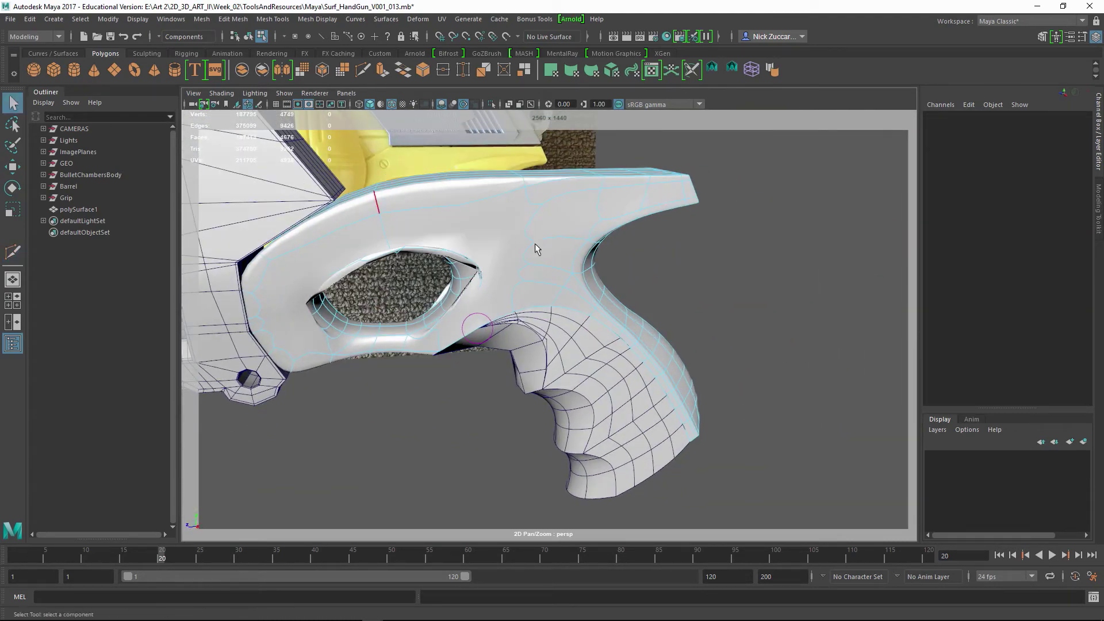
{"action": "left_click_drag", "start_coordinate": [752, 320], "coordinate": [766, 344], "text": "alt"}
Return to object selection and hide the wireframe overlay on the shaded models to inspect the clean surfaces.
{"action": "key", "text": "F8"}
{"action": "left_click", "coordinate": [744, 326]}
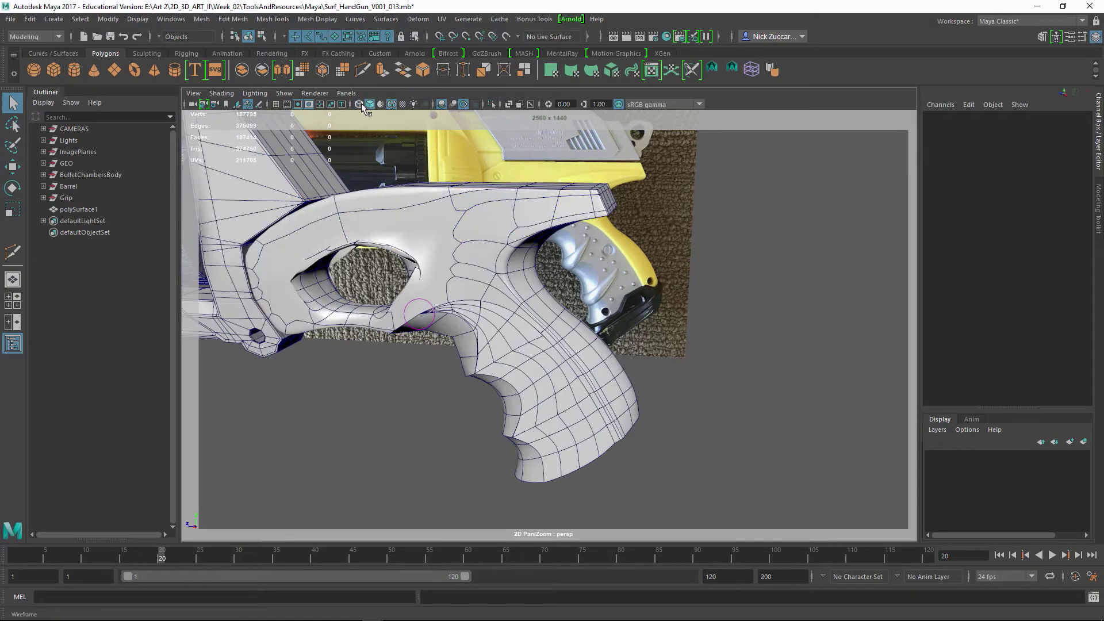
{"action": "left_click", "coordinate": [391, 104]}
{"action": "mouse_move", "coordinate": [695, 344]}
{"action": "left_mouse_down", "text": "alt"}
{"action": "mouse_move", "coordinate": [725, 357]}
{"action": "mouse_move", "coordinate": [769, 340]}
{"action": "mouse_move", "coordinate": [808, 365]}
{"action": "mouse_move", "coordinate": [724, 345]}
{"action": "mouse_move", "coordinate": [794, 342]}
{"action": "mouse_move", "coordinate": [772, 348]}
{"action": "mouse_move", "coordinate": [828, 360]}
{"action": "mouse_move", "coordinate": [651, 357]}
{"action": "left_mouse_up", "text": "alt"}
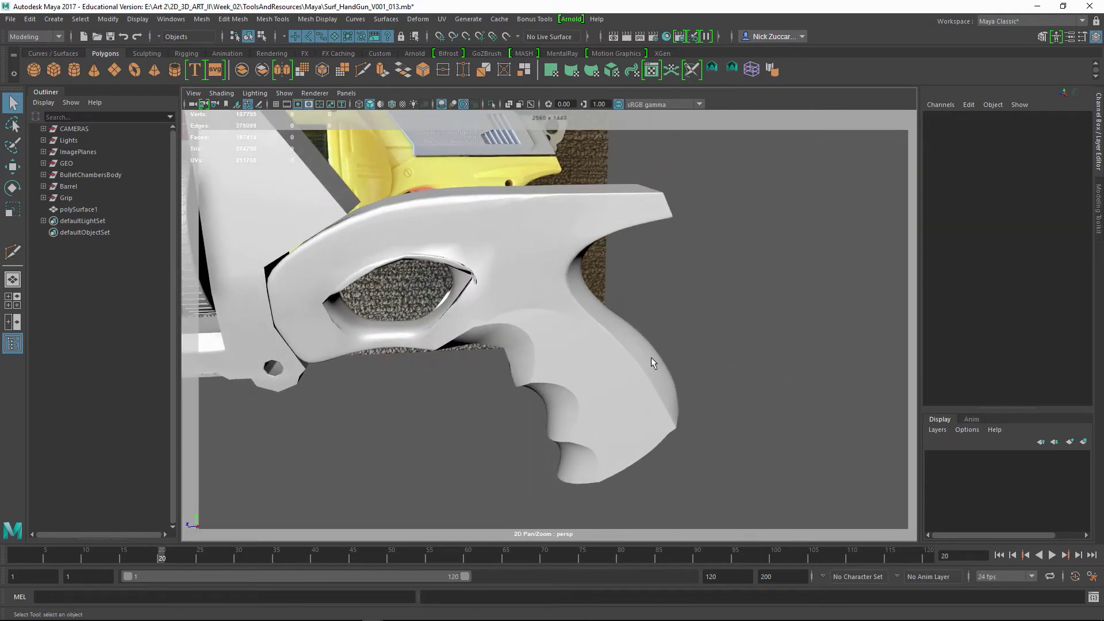
{"action": "left_click", "coordinate": [640, 349]}
Undo the edge loops just added to the rear body.
{"action": "key", "text": "ctrl+z"}
{"action": "key", "text": "ctrl+z"}
{"action": "key", "text": "ctrl+z"}
{"action": "key", "text": "ctrl+z"}
{"action": "key", "text": "ctrl+z"}
{"action": "key", "text": "ctrl+z"}
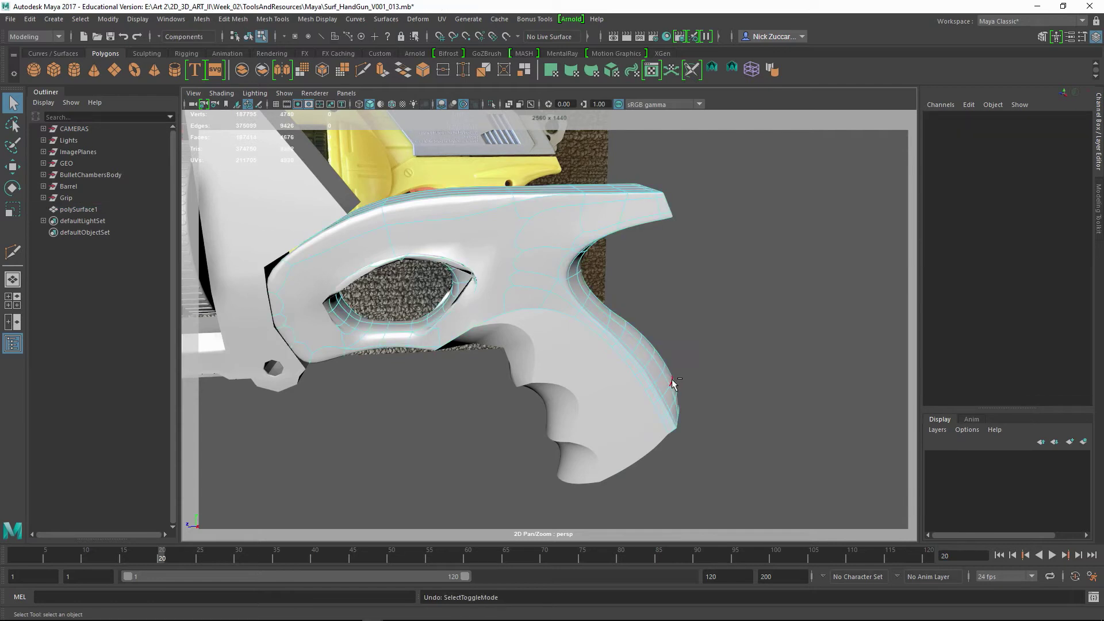
{"action": "left_click", "coordinate": [649, 304]}
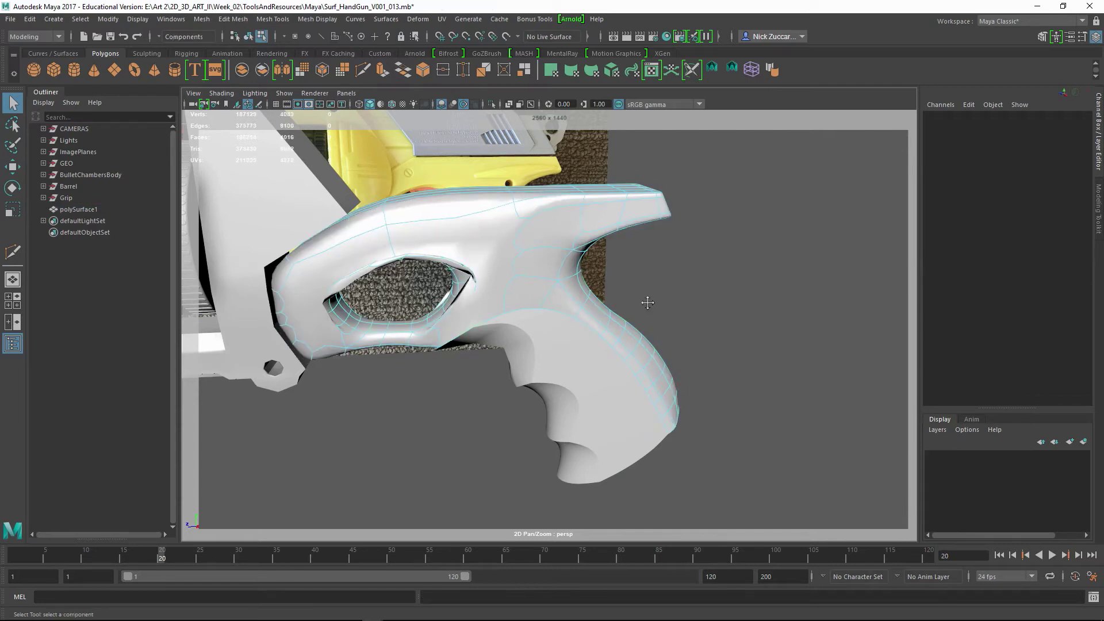
Turn off the smoothed preview, return to object selection and adjust the viewport's lighting and texture display.
{"action": "middle_click_drag", "start_coordinate": [646, 301], "coordinate": [681, 320], "text": "alt"}
{"action": "key", "text": "1"}
{"action": "right_click_drag", "start_coordinate": [746, 337], "coordinate": [734, 337], "text": "alt"}
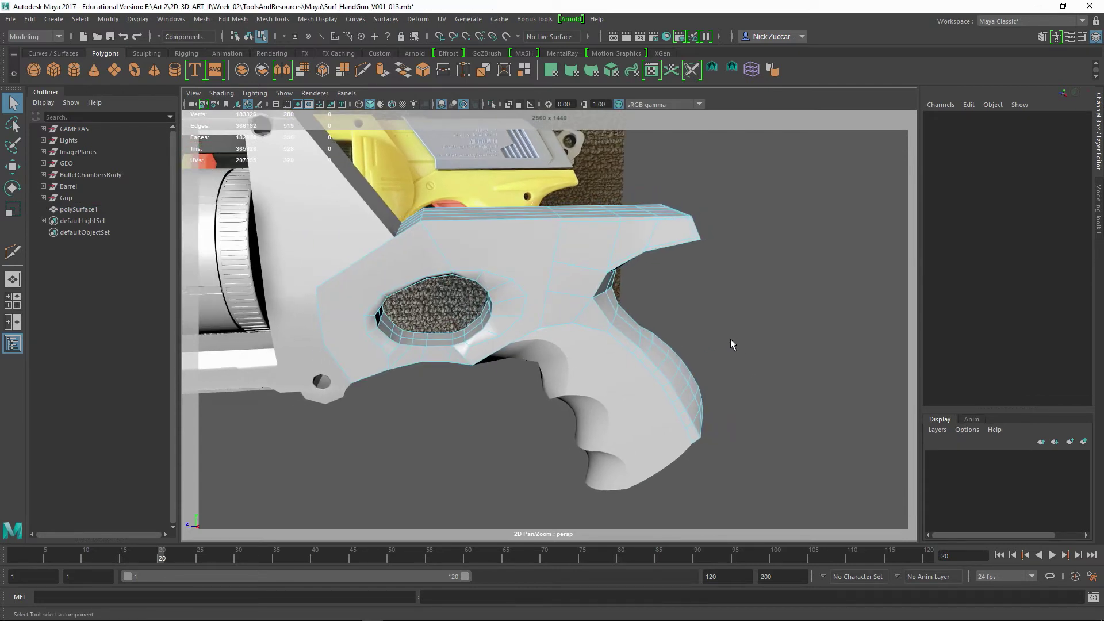
{"action": "key", "text": "F8"}
{"action": "left_click", "coordinate": [734, 361]}
{"action": "left_click_drag", "start_coordinate": [734, 361], "coordinate": [350, 220], "text": "alt"}
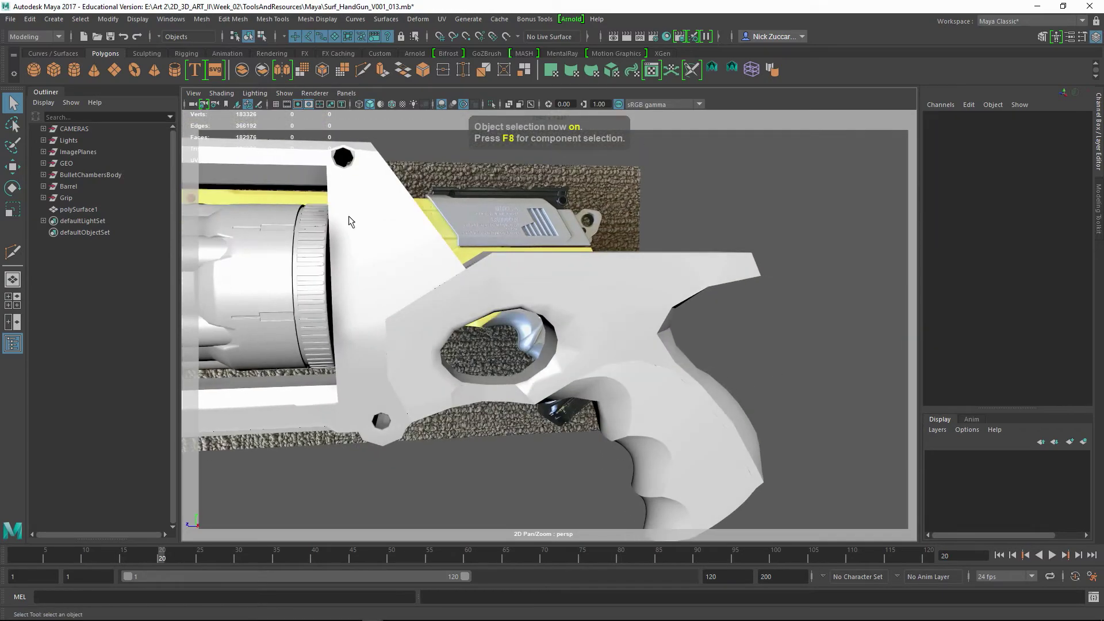
{"action": "left_click", "coordinate": [601, 288]}
{"action": "mouse_move", "coordinate": [601, 288]}
{"action": "left_mouse_down", "text": "alt"}
{"action": "mouse_move", "coordinate": [509, 529]}
{"action": "mouse_move", "coordinate": [685, 390]}
{"action": "mouse_move", "coordinate": [713, 406]}
{"action": "mouse_move", "coordinate": [503, 361]}
{"action": "mouse_move", "coordinate": [636, 363]}
{"action": "mouse_move", "coordinate": [460, 385]}
{"action": "mouse_move", "coordinate": [561, 368]}
{"action": "mouse_move", "coordinate": [496, 353]}
{"action": "mouse_move", "coordinate": [602, 371]}
{"action": "mouse_move", "coordinate": [518, 313]}
{"action": "left_mouse_up", "text": "alt"}
{"action": "key", "text": "7"}
{"action": "key", "text": "6"}
Cut new edges into the rear body near the trigger opening's lower rear corner with Multi-Cut, and return to object selection.
{"action": "left_click", "coordinate": [712, 407]}
{"action": "left_click", "coordinate": [502, 361]}
{"action": "key", "text": "g"}
{"action": "left_click", "coordinate": [558, 374]}
{"action": "middle_click_drag", "start_coordinate": [492, 262], "coordinate": [489, 315], "text": "alt"}
{"action": "left_click_drag", "start_coordinate": [489, 316], "coordinate": [581, 387], "text": "alt"}
{"action": "left_click", "coordinate": [585, 436]}
{"action": "right_click", "coordinate": [584, 436]}
{"action": "key", "text": "q"}
{"action": "key", "text": "F10"}
{"action": "key", "text": "F8"}
{"action": "left_click", "coordinate": [578, 391]}
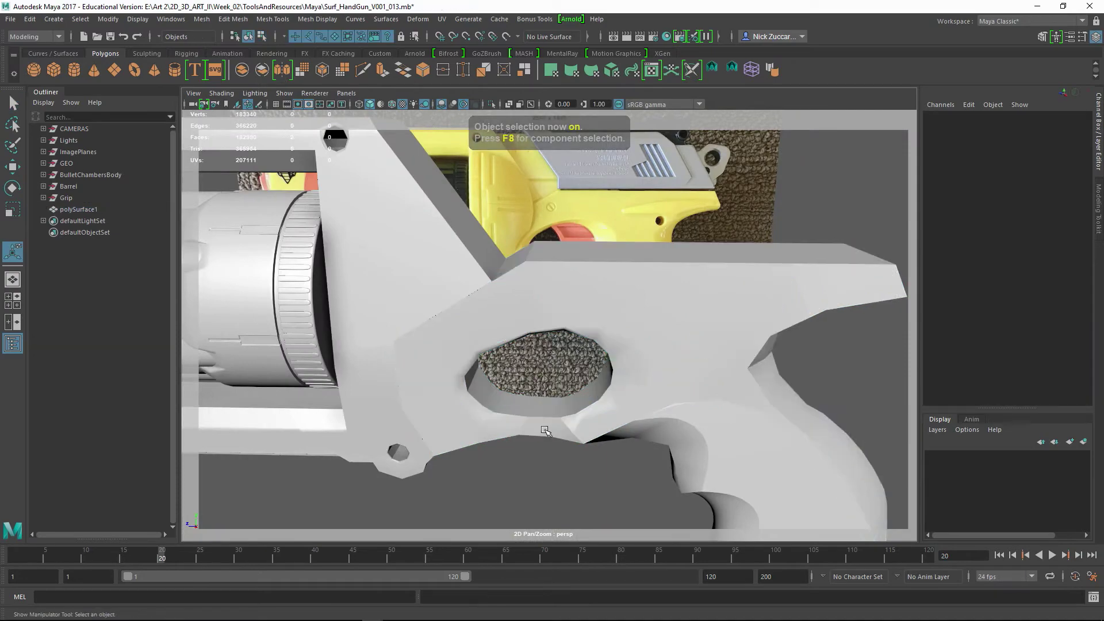
Cut connecting edges with Multi-Cut from the ring around the trigger opening to the edge line behind it.
{"action": "left_click", "coordinate": [545, 429]}
{"action": "left_click_drag", "start_coordinate": [545, 429], "coordinate": [492, 255], "text": "alt"}
{"action": "key", "text": "F9"}
{"action": "key", "text": "F8"}
{"action": "right_click_drag", "start_coordinate": [645, 323], "coordinate": [610, 337], "text": "shift"}
{"action": "left_click_drag", "start_coordinate": [644, 310], "coordinate": [575, 294], "text": "alt"}
{"action": "left_click", "coordinate": [531, 297]}
{"action": "left_click", "coordinate": [514, 283]}
{"action": "right_click", "coordinate": [514, 283]}
{"action": "left_click", "coordinate": [553, 246]}
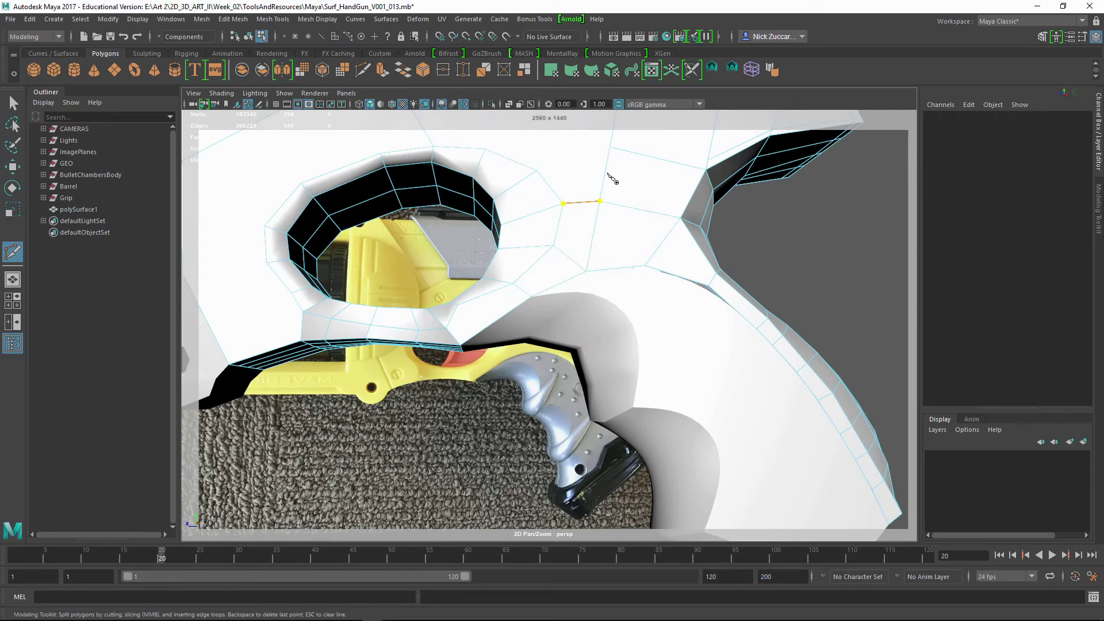
Cut an edge line with Multi-Cut along the narrow side strip of the grip's back up to the body.
{"action": "left_click_drag", "start_coordinate": [613, 180], "coordinate": [567, 322], "text": "alt"}
{"action": "right_click_drag", "start_coordinate": [610, 327], "coordinate": [646, 322], "text": "alt"}
{"action": "left_click_drag", "start_coordinate": [646, 323], "coordinate": [609, 325], "text": "alt"}
{"action": "left_click", "coordinate": [438, 210]}
{"action": "right_click", "coordinate": [438, 210]}
{"action": "left_click", "coordinate": [552, 234]}
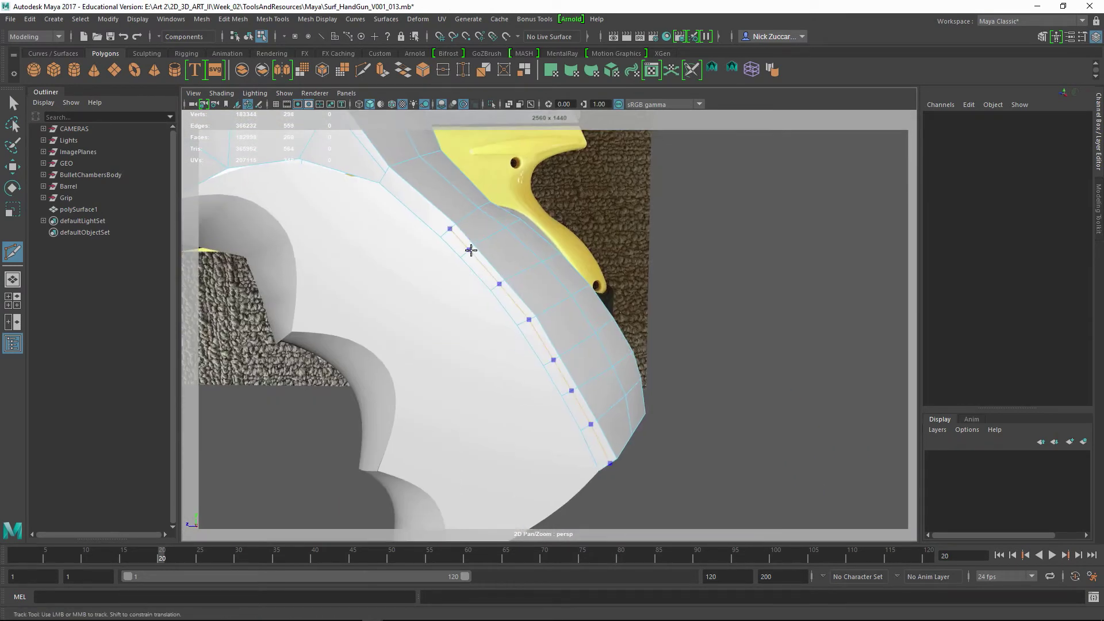
{"action": "left_click_drag", "start_coordinate": [454, 221], "coordinate": [378, 166]}
{"action": "left_click_drag", "start_coordinate": [377, 165], "coordinate": [378, 166]}
{"action": "key", "text": "F8"}
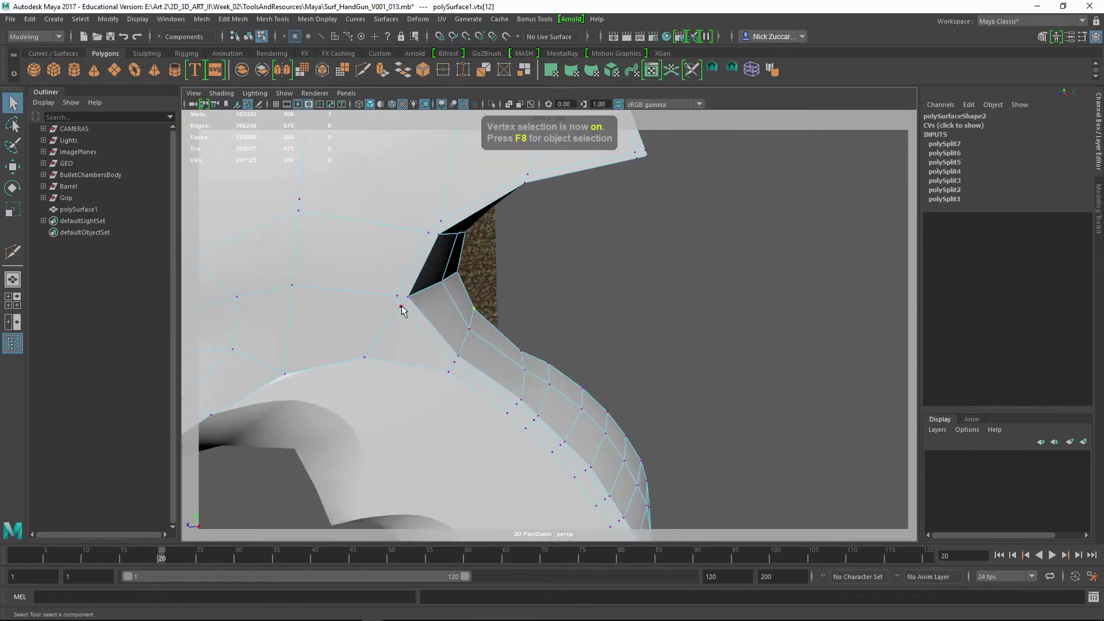
Merge the two pairs of closely spaced vertices beside the hollow between the rear overhang and the grip.
{"action": "left_click", "coordinate": [401, 306]}
{"action": "left_click", "coordinate": [397, 296], "text": "shift"}
{"action": "right_click_drag", "start_coordinate": [401, 305], "coordinate": [401, 247], "text": "shift"}
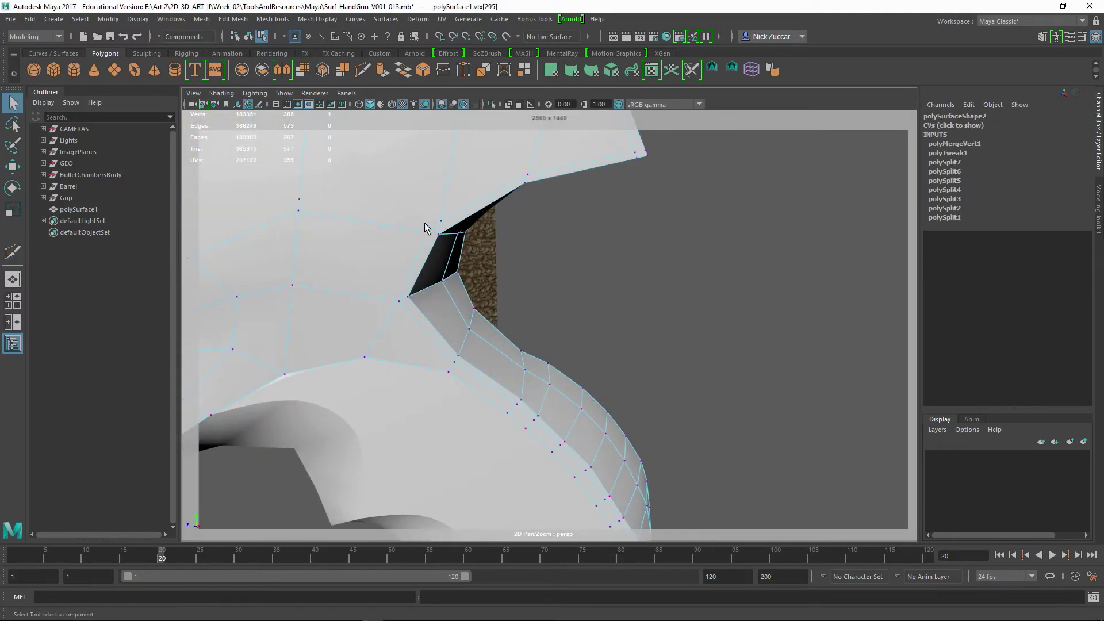
{"action": "left_click", "coordinate": [428, 230]}
{"action": "left_click", "coordinate": [440, 221], "text": "shift"}
{"action": "key", "text": "g"}
Reposition the side vertices bordering the hollow between the rear overhang and the grip to even out the edge flow.
{"action": "key", "text": "w"}
{"action": "left_click_drag", "start_coordinate": [399, 190], "coordinate": [393, 191]}
{"action": "left_click", "coordinate": [397, 300]}
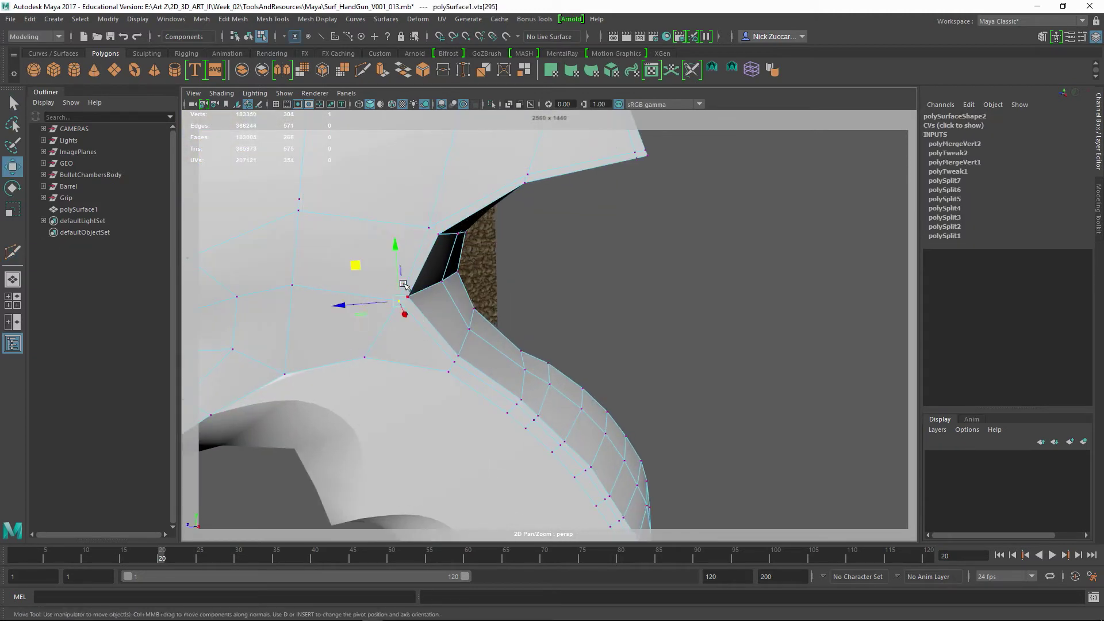
{"action": "left_click_drag", "start_coordinate": [358, 266], "coordinate": [353, 261]}
{"action": "left_click", "coordinate": [574, 278]}
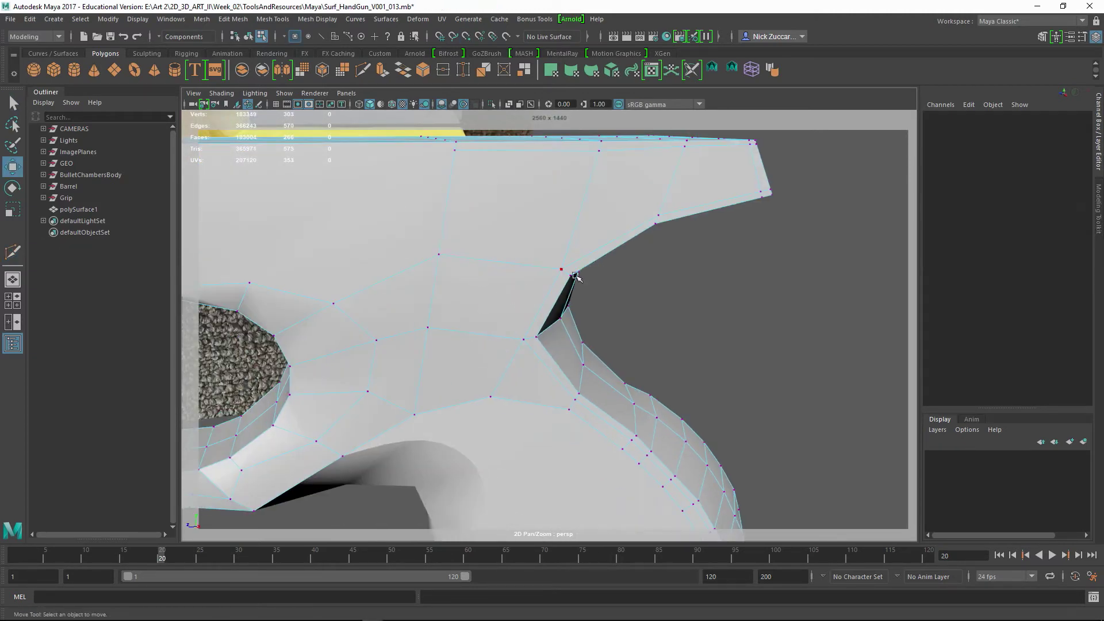
{"action": "left_click_drag", "start_coordinate": [574, 277], "coordinate": [566, 315], "text": "alt"}
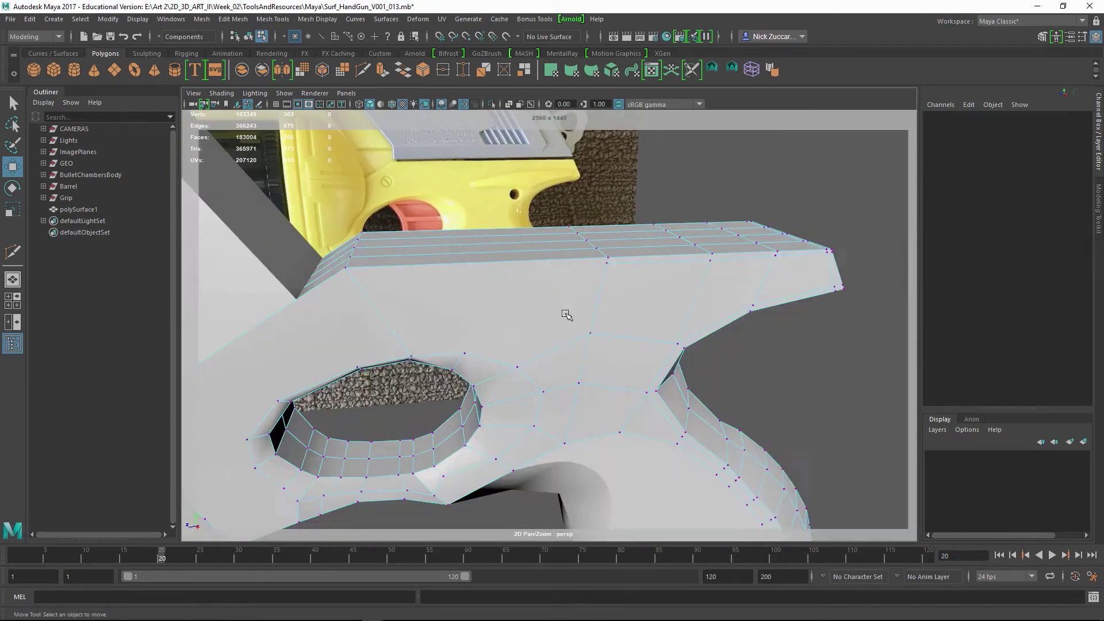
Cut an edge line with Multi-Cut just below the top edge along the rear body's side.
{"action": "key", "text": "F8"}
{"action": "right_click_drag", "start_coordinate": [591, 278], "coordinate": [528, 279], "text": "shift"}
{"action": "left_click", "coordinate": [607, 263]}
{"action": "left_click", "coordinate": [357, 274]}
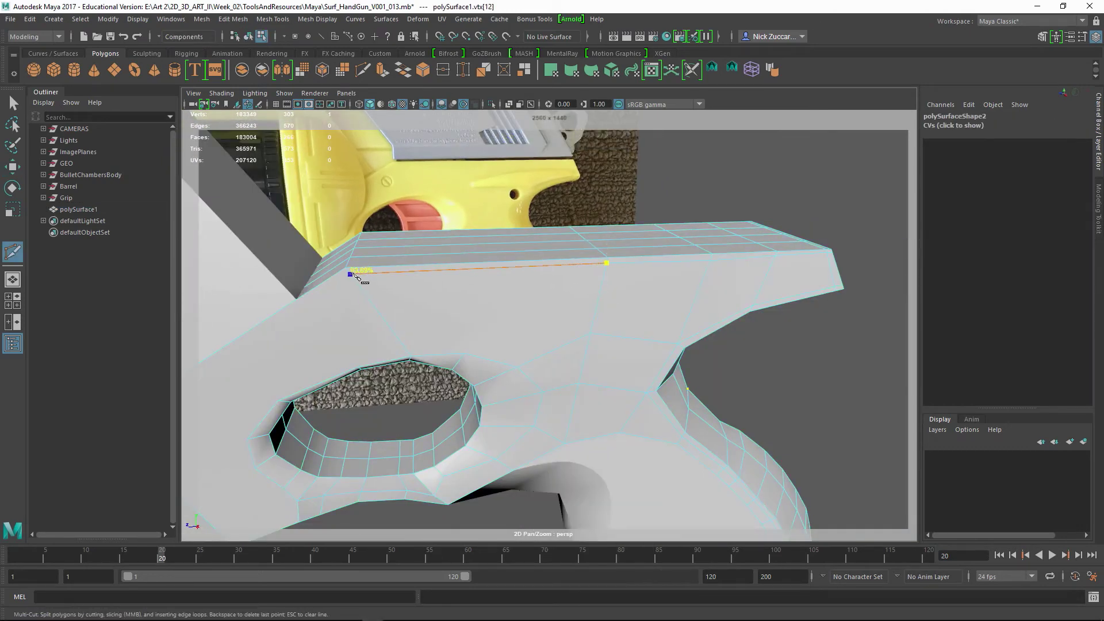
{"action": "key", "text": "Return"}
{"action": "left_click_drag", "start_coordinate": [402, 322], "coordinate": [431, 339], "text": "alt"}
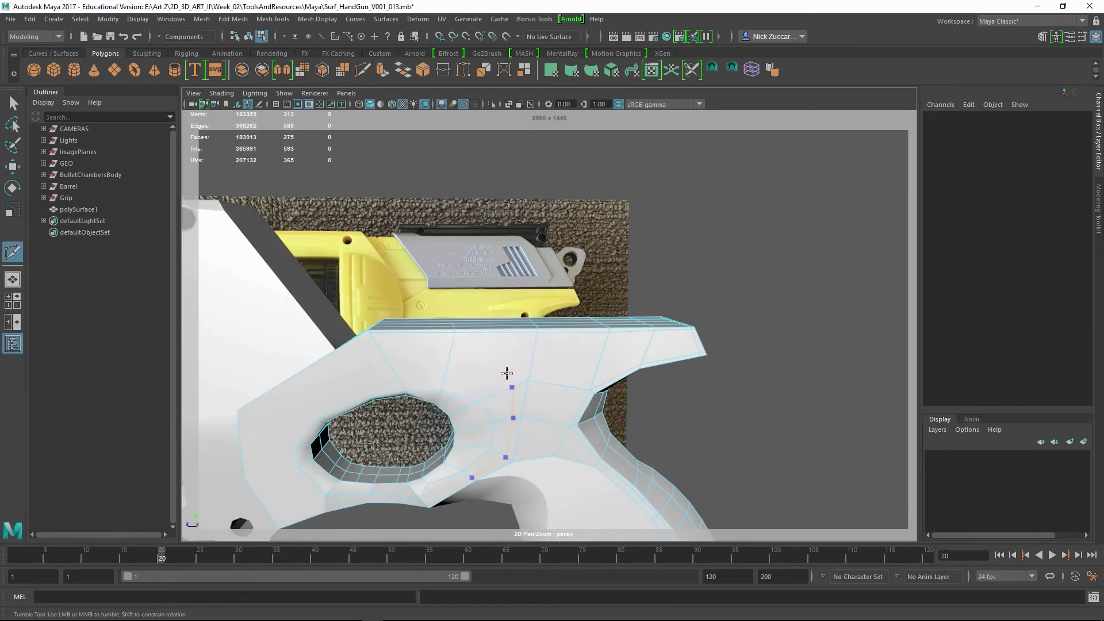
{"action": "key", "text": "Escape"}
{"action": "mouse_move", "coordinate": [507, 373]}
{"action": "left_mouse_down", "text": "alt"}
{"action": "mouse_move", "coordinate": [537, 352]}
{"action": "mouse_move", "coordinate": [508, 375]}
{"action": "left_mouse_up", "text": "alt"}
Cut connecting edges with Multi-Cut from the front of the trigger opening out to the body's front outline.
{"action": "left_click", "coordinate": [434, 407]}
{"action": "left_click_drag", "start_coordinate": [437, 402], "coordinate": [401, 361], "text": "alt"}
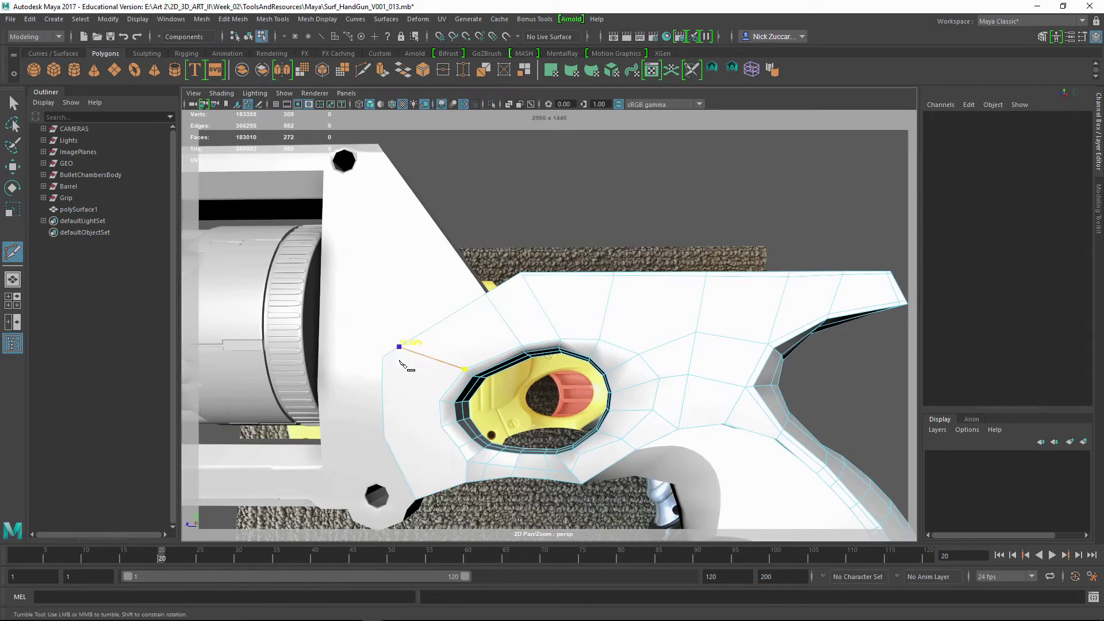
{"action": "left_click_drag", "start_coordinate": [383, 399], "coordinate": [569, 429], "text": "alt"}
{"action": "right_click", "coordinate": [412, 407]}
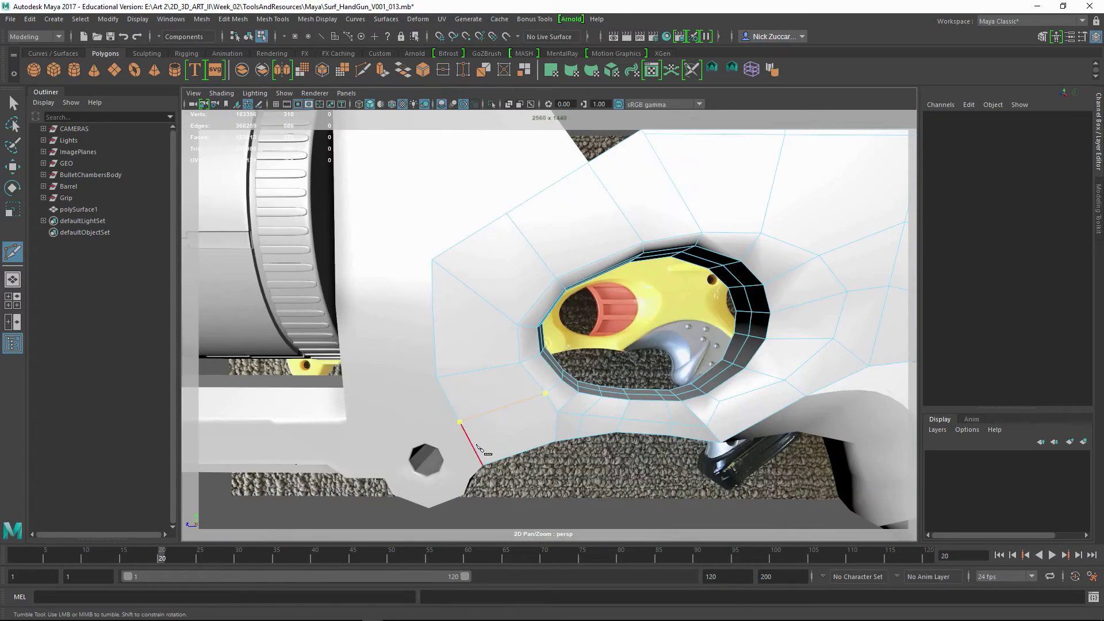
{"action": "left_click_drag", "start_coordinate": [485, 456], "coordinate": [442, 361], "text": "alt"}
{"action": "key", "text": "q"}
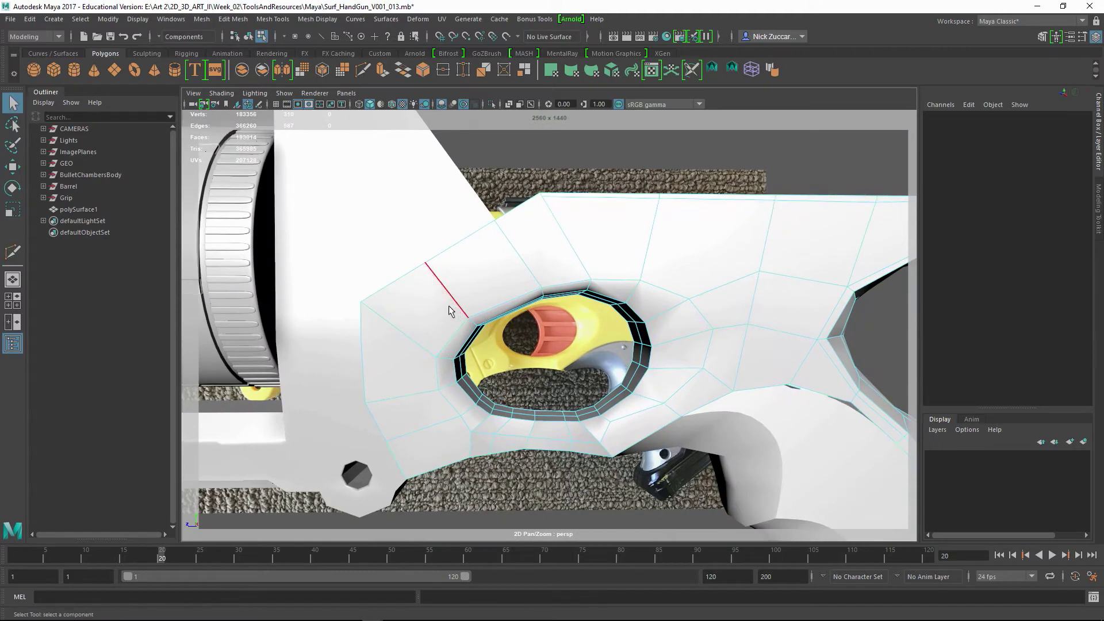
Isolate the rear body in the view and remove surplus edges from its front section.
{"action": "key", "text": "F8"}
{"action": "key", "text": "f"}
{"action": "key", "text": "ctrl+1"}
{"action": "left_click_drag", "start_coordinate": [530, 306], "coordinate": [433, 305], "text": "alt"}
{"action": "key", "text": "F10"}
{"action": "left_click", "coordinate": [416, 320]}
{"action": "right_click_drag", "start_coordinate": [416, 320], "coordinate": [513, 325], "text": "ctrl"}
Cut edge lines across the sloped front top face with Multi-Cut and adjust the new vertices.
{"action": "left_click_drag", "start_coordinate": [368, 391], "coordinate": [478, 364], "text": "alt"}
{"action": "key", "text": "F8"}
{"action": "key", "text": "F8"}
{"action": "right_click_drag", "start_coordinate": [478, 364], "coordinate": [432, 361], "text": "shift"}
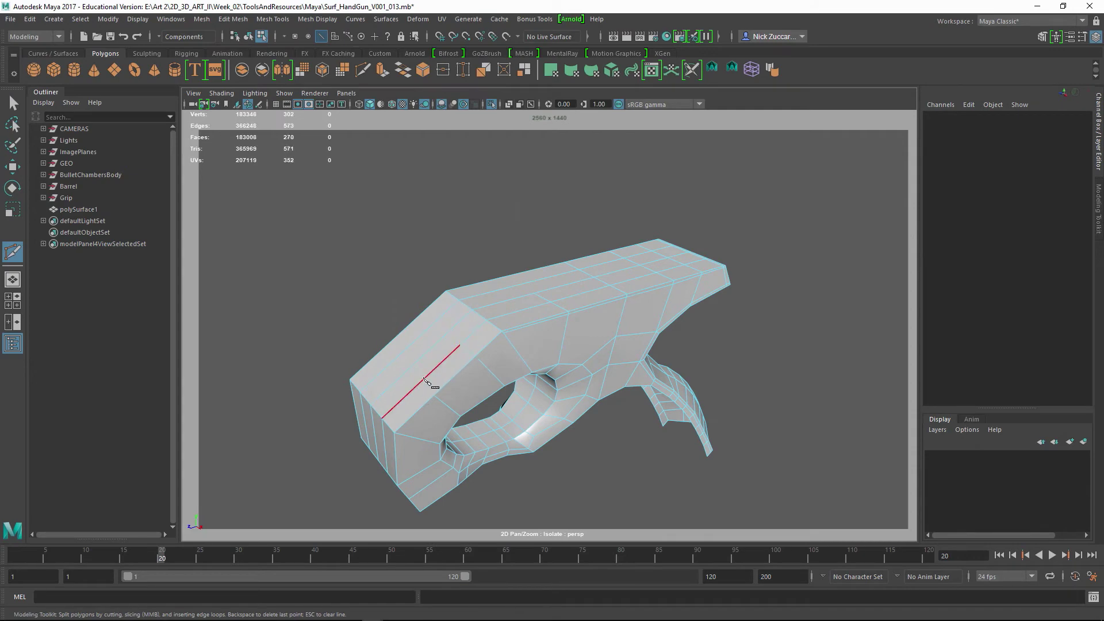
{"action": "left_click_drag", "start_coordinate": [499, 424], "coordinate": [538, 413], "text": "alt"}
{"action": "key", "text": "F9"}
{"action": "left_click", "coordinate": [397, 409]}
{"action": "left_click_drag", "start_coordinate": [397, 408], "coordinate": [502, 358], "text": "alt"}
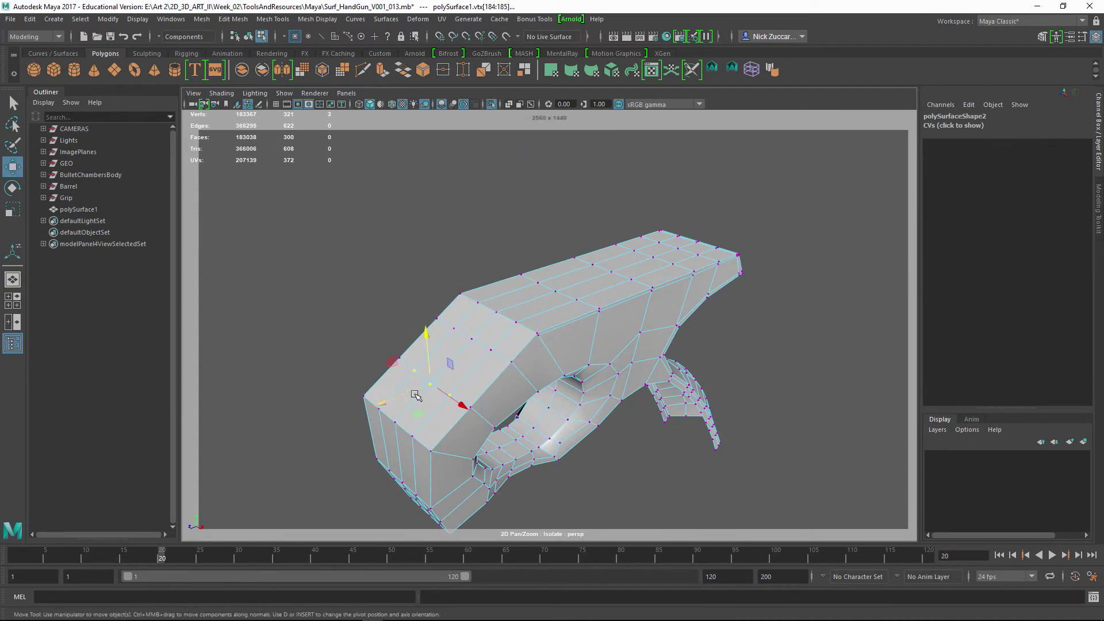
Cut an edge line with Multi-Cut around the front of the trigger opening, midway to the outline, down to the lower edge.
{"action": "left_click_drag", "start_coordinate": [416, 396], "coordinate": [544, 324], "text": "alt"}
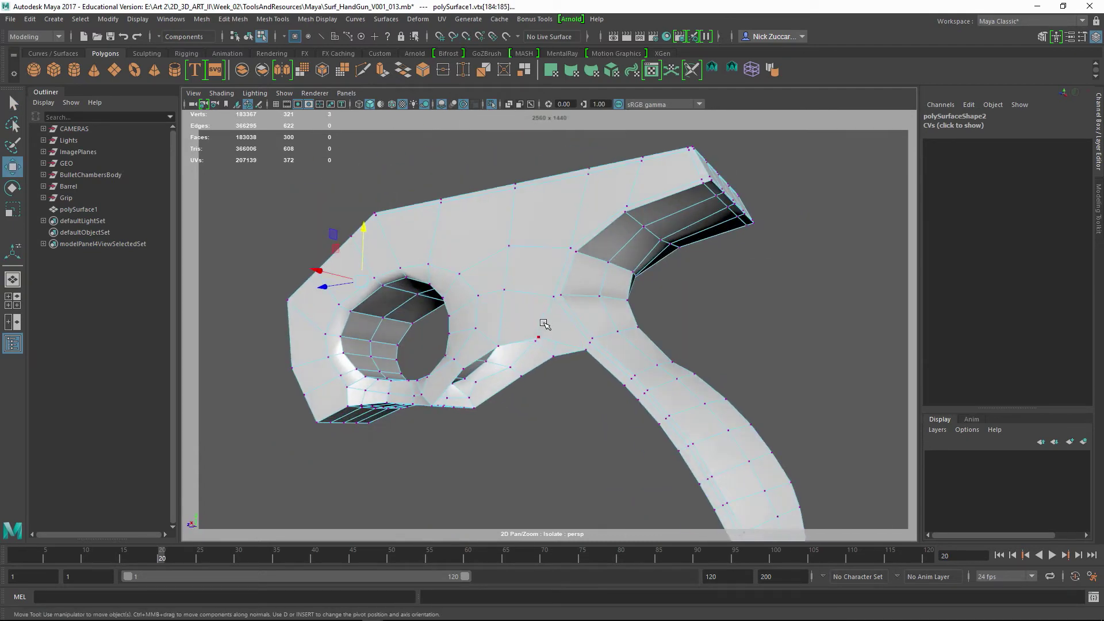
{"action": "key", "text": "F8"}
{"action": "left_click_drag", "start_coordinate": [579, 439], "coordinate": [506, 299], "text": "alt"}
{"action": "key", "text": "ctrl+shift+x"}
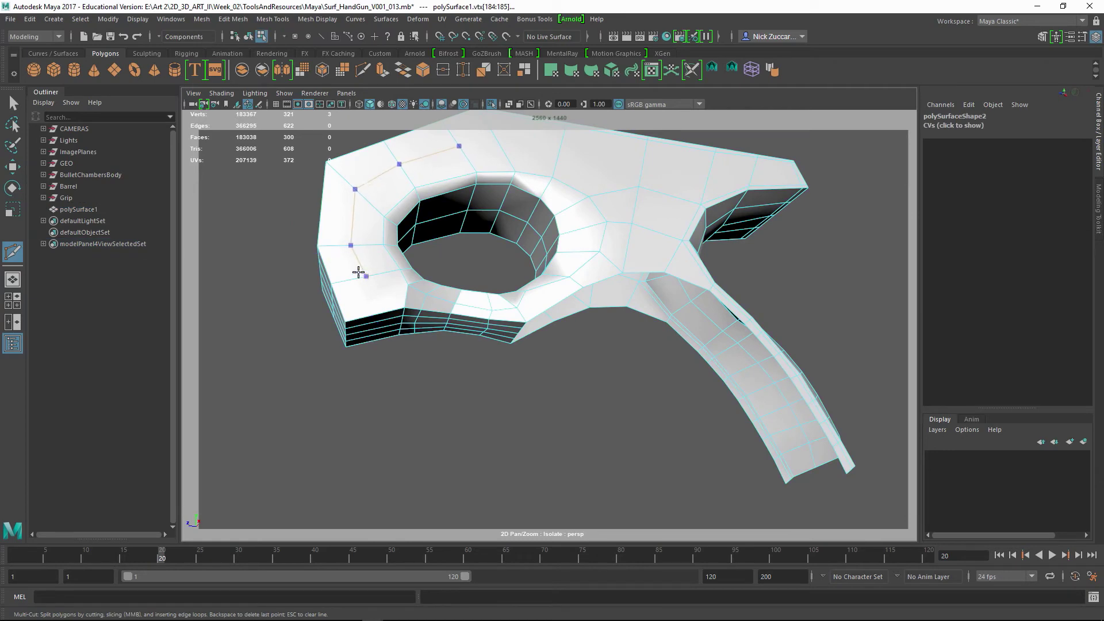
{"action": "left_click", "coordinate": [374, 314], "text": "shift"}
{"action": "left_click_drag", "start_coordinate": [375, 315], "coordinate": [440, 342], "text": "alt"}
{"action": "left_click", "coordinate": [377, 278], "text": "shift"}
{"action": "right_click", "coordinate": [377, 278]}
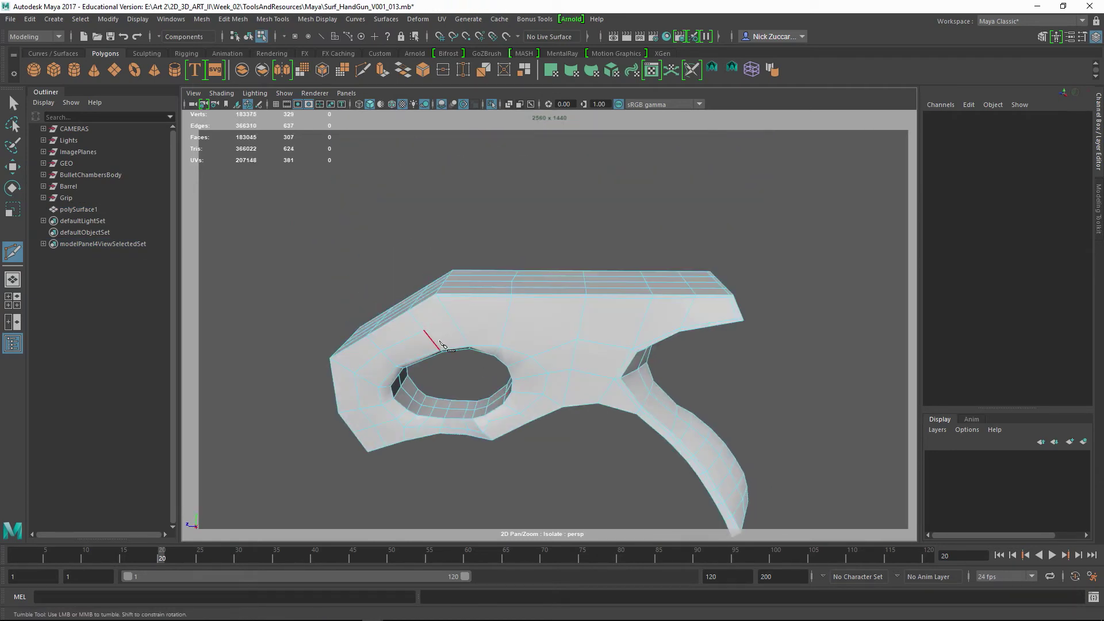
Mirror the rear body mesh and preview it smoothed.
{"action": "left_click", "coordinate": [740, 311]}
{"action": "left_click_drag", "start_coordinate": [740, 311], "coordinate": [675, 379], "text": "alt"}
{"action": "right_click", "coordinate": [476, 355]}
{"action": "key", "text": "F8"}
{"action": "left_click", "coordinate": [512, 237]}
{"action": "left_click", "coordinate": [526, 317]}
{"action": "key", "text": "3"}
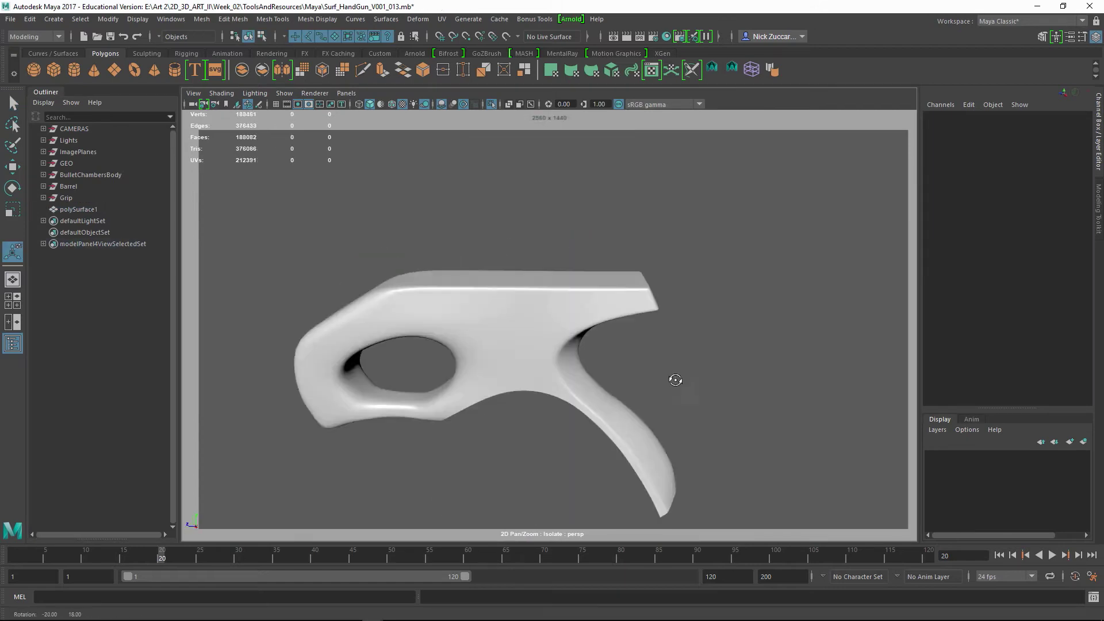
{"action": "left_click", "coordinate": [494, 305]}
{"action": "key", "text": "1"}
{"action": "mouse_move", "coordinate": [495, 305]}
{"action": "left_mouse_down", "text": "alt"}
{"action": "mouse_move", "coordinate": [557, 312]}
{"action": "mouse_move", "coordinate": [412, 256]}
{"action": "mouse_move", "coordinate": [546, 318]}
{"action": "mouse_move", "coordinate": [512, 313]}
{"action": "left_mouse_up", "text": "alt"}
Bevel the corner edges running across the rear body's front end with a fraction of 0.05 and 1 segment.
{"action": "key", "text": "F10"}
{"action": "left_click", "coordinate": [476, 302]}
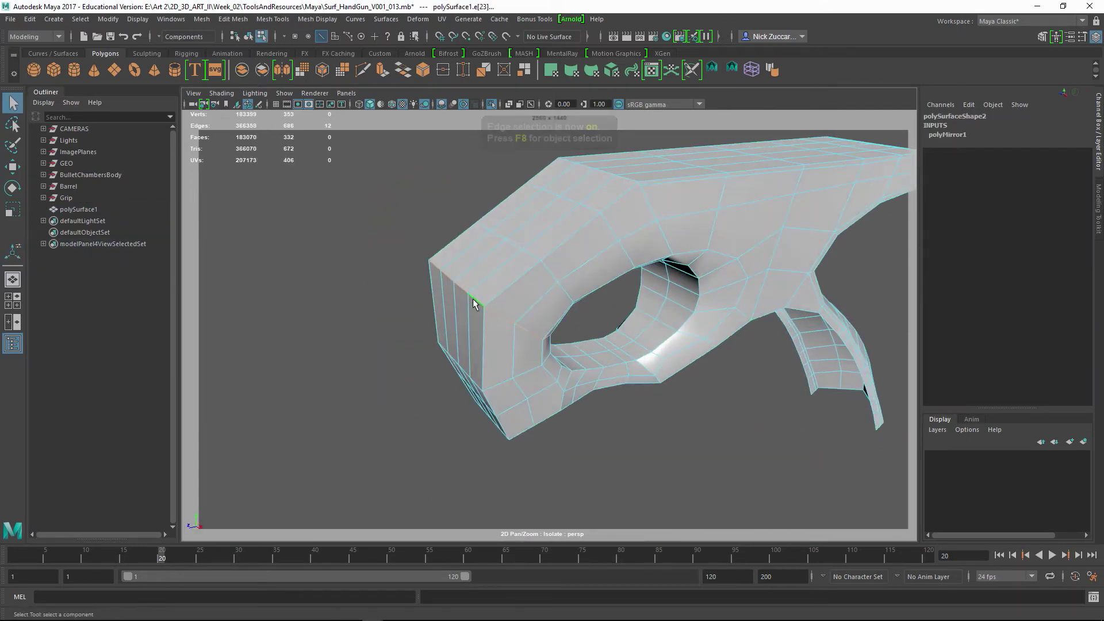
{"action": "double_click", "coordinate": [493, 310], "text": "shift"}
{"action": "key", "text": "ctrl+b"}
{"action": "left_click_drag", "start_coordinate": [403, 322], "coordinate": [335, 331], "text": "alt"}
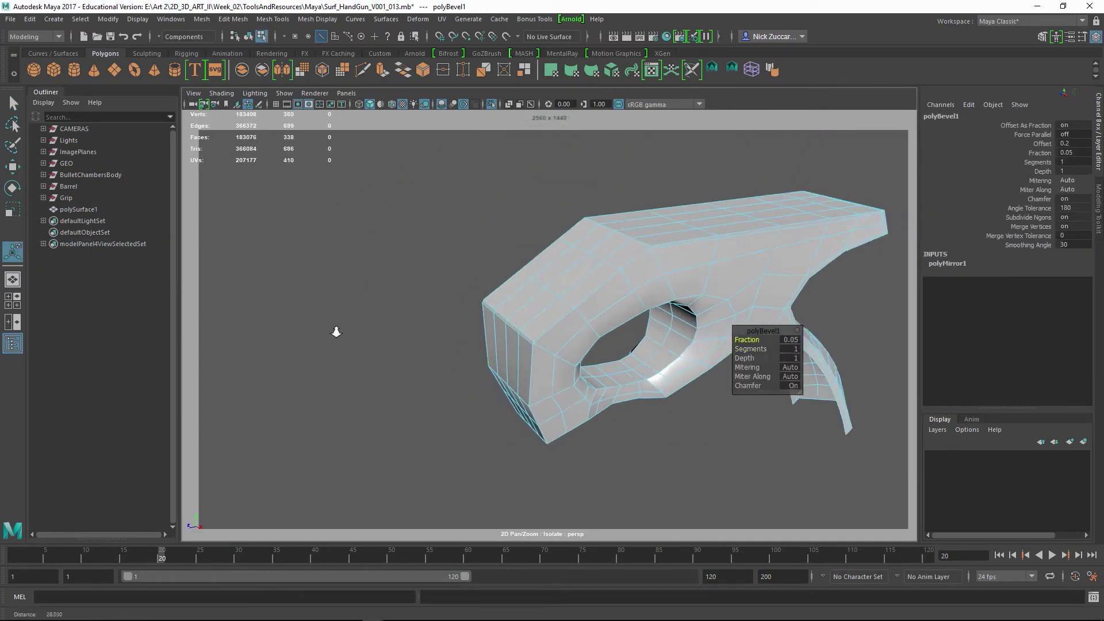
{"action": "right_click_drag", "start_coordinate": [335, 330], "coordinate": [365, 350], "text": "alt"}
{"action": "middle_click_drag", "start_coordinate": [365, 350], "coordinate": [368, 368], "text": "alt"}
{"action": "key", "text": "q"}
{"action": "key", "text": "F8"}
Cut an edge line with Multi-Cut just inside the side's front outline, from the top edge's front corner to the lower front corner.
{"action": "left_click_drag", "start_coordinate": [663, 259], "coordinate": [610, 253], "text": "alt"}
{"action": "middle_click_drag", "start_coordinate": [610, 253], "coordinate": [588, 302], "text": "alt"}
{"action": "key", "text": "ctrl+shift+x"}
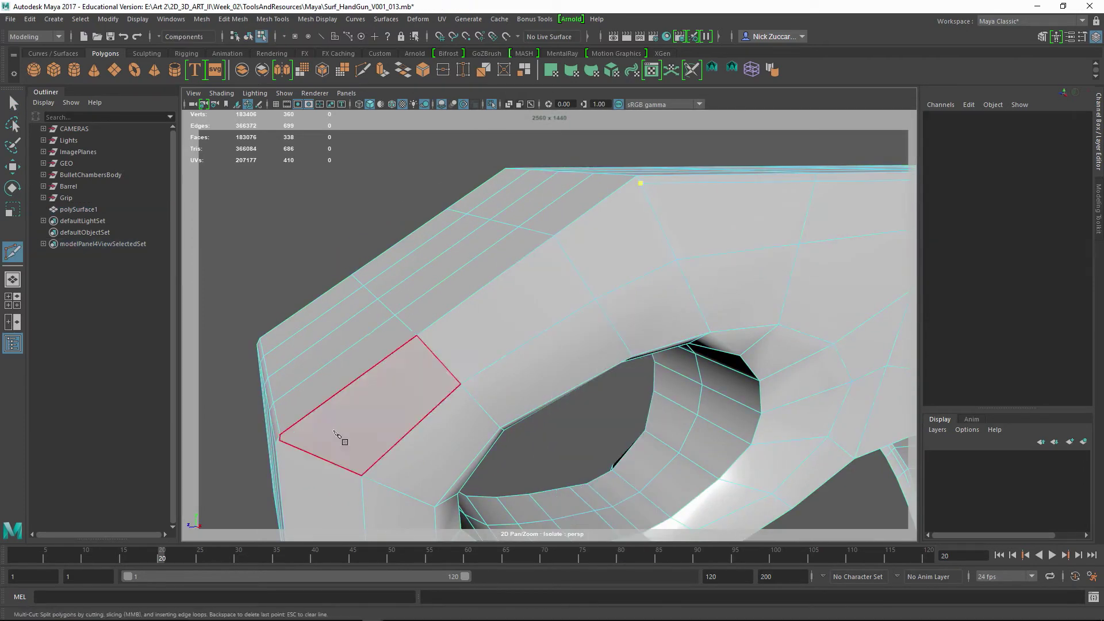
{"action": "left_click_drag", "start_coordinate": [277, 456], "coordinate": [363, 374], "text": "alt"}
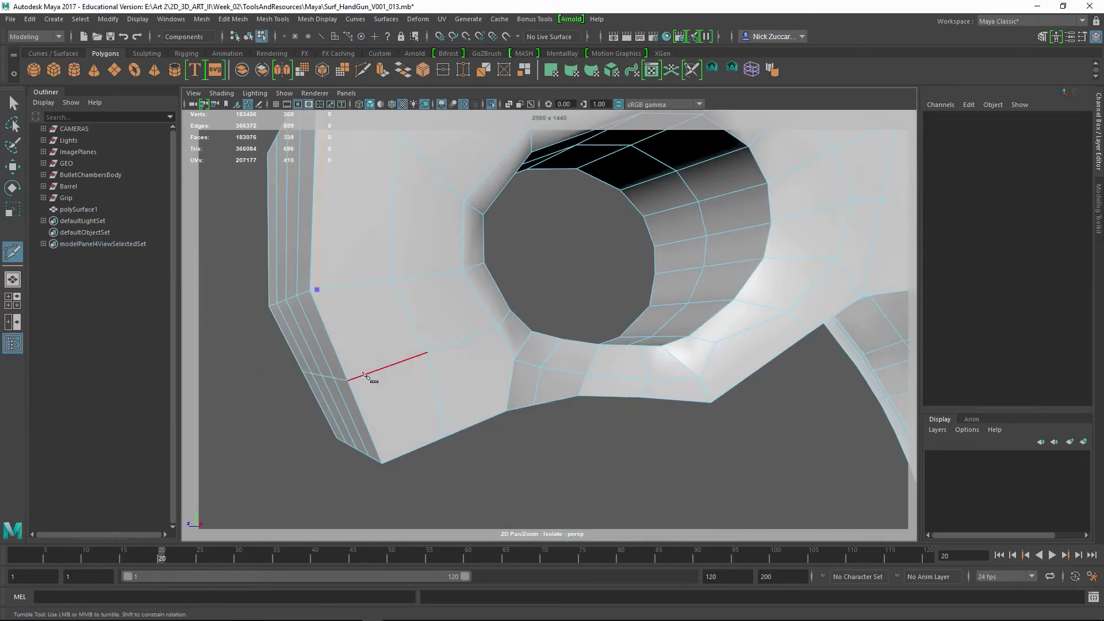
{"action": "left_click_drag", "start_coordinate": [374, 479], "coordinate": [397, 403], "text": "alt"}
{"action": "middle_click_drag", "start_coordinate": [397, 242], "coordinate": [427, 331], "text": "alt"}
{"action": "key", "text": "q"}
Weld the closely spaced vertices on the lower front outline with Target Weld.
{"action": "key", "text": "F9"}
{"action": "right_click_drag", "start_coordinate": [312, 327], "coordinate": [369, 368], "text": "shift"}
{"action": "middle_click_drag", "start_coordinate": [368, 369], "coordinate": [417, 286], "text": "alt"}
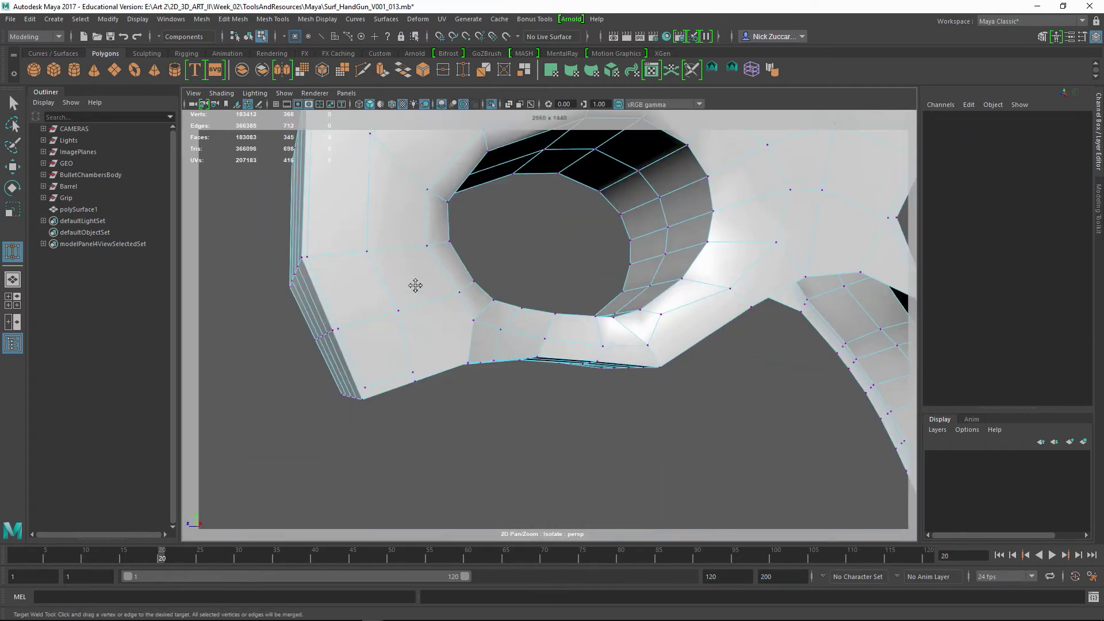
{"action": "left_click_drag", "start_coordinate": [416, 286], "coordinate": [382, 373], "text": "alt"}
Cut an edge line with Multi-Cut just inside the body's lower edge, from the lower front corner beneath the trigger opening toward the grip.
{"action": "key", "text": "F8"}
{"action": "right_click_drag", "start_coordinate": [326, 312], "coordinate": [267, 313], "text": "shift"}
{"action": "left_click", "coordinate": [329, 346]}
{"action": "left_click", "coordinate": [390, 329]}
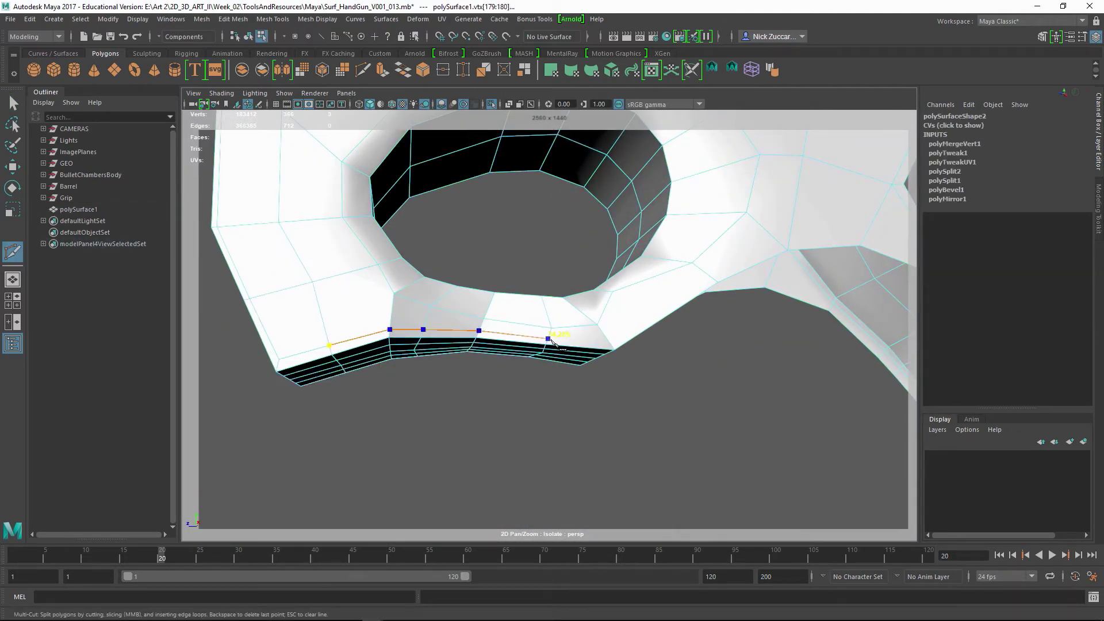
{"action": "left_click_drag", "start_coordinate": [551, 341], "coordinate": [387, 374], "text": "alt"}
{"action": "left_click", "coordinate": [581, 272]}
{"action": "left_click", "coordinate": [650, 260]}
Continue the Multi-Cut edge line along the narrow side strip of the grip's back down to its end.
{"action": "left_click_drag", "start_coordinate": [650, 260], "coordinate": [605, 226], "text": "alt"}
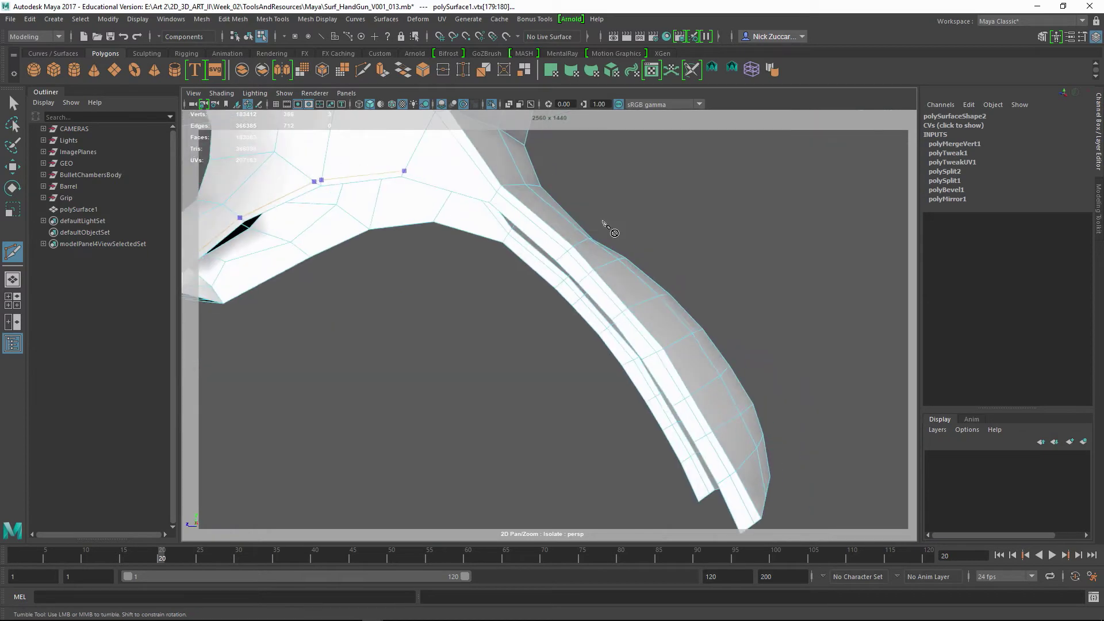
{"action": "middle_click_drag", "start_coordinate": [606, 227], "coordinate": [588, 215], "text": "alt"}
{"action": "left_click", "coordinate": [487, 190]}
{"action": "middle_click_drag", "start_coordinate": [655, 362], "coordinate": [611, 316], "text": "alt"}
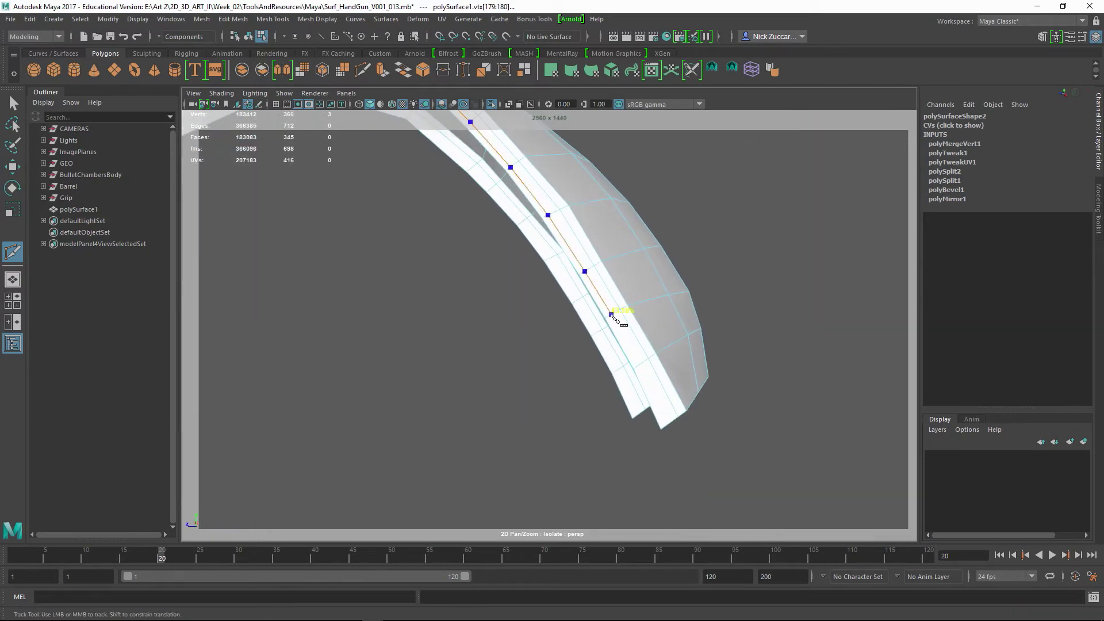
{"action": "left_click", "coordinate": [643, 371]}
{"action": "key", "text": "q"}
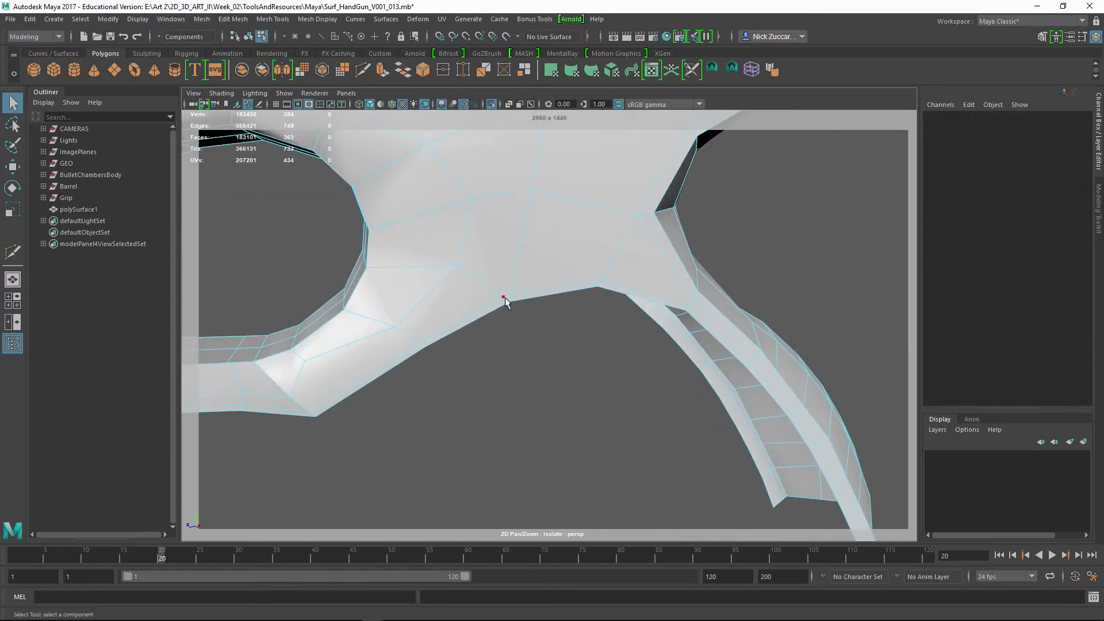
Merge the close vertices on the lower edge behind the trigger opening and delete the mesh's construction history.
{"action": "left_click", "coordinate": [504, 301]}
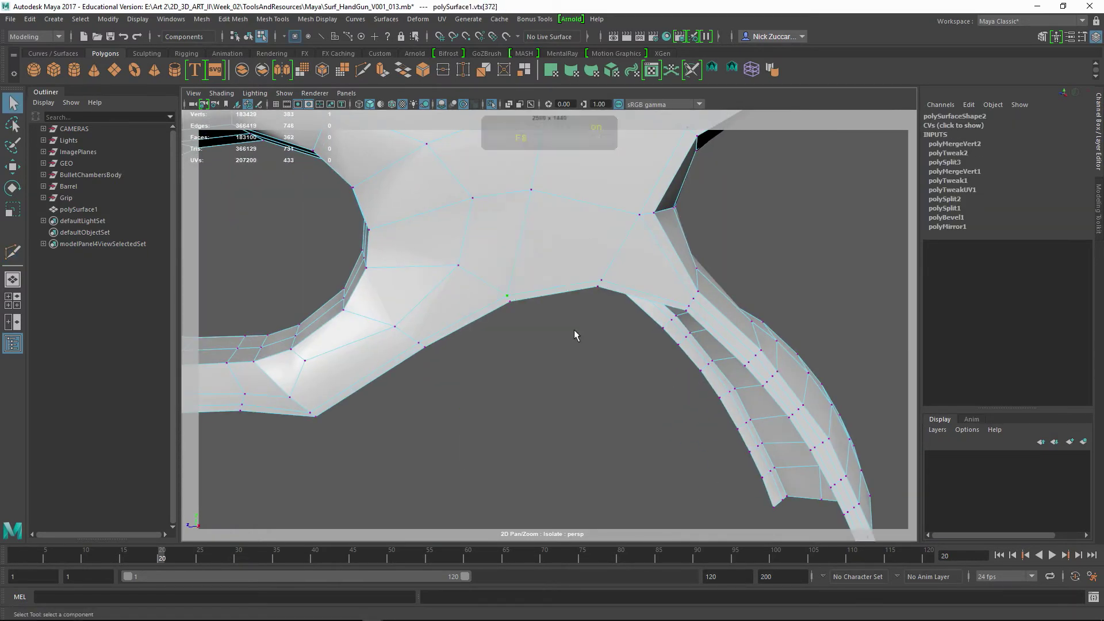
{"action": "key", "text": "a"}
{"action": "key", "text": "3"}
{"action": "left_click_drag", "start_coordinate": [582, 364], "coordinate": [572, 328], "text": "alt"}
{"action": "middle_click_drag", "start_coordinate": [572, 328], "coordinate": [637, 359], "text": "alt"}
{"action": "key", "text": "F8"}
{"action": "key", "text": "1"}
{"action": "key", "text": "alt+shift+d"}
Insert supporting edge loops with Multi-Cut beside the upper and lower corners of the rear body's front end.
{"action": "right_click_drag", "start_coordinate": [391, 314], "coordinate": [454, 338], "text": "alt"}
{"action": "left_click_drag", "start_coordinate": [479, 351], "coordinate": [460, 267], "text": "alt"}
{"action": "key", "text": "y"}
{"action": "left_click", "coordinate": [409, 267], "text": "ctrl"}
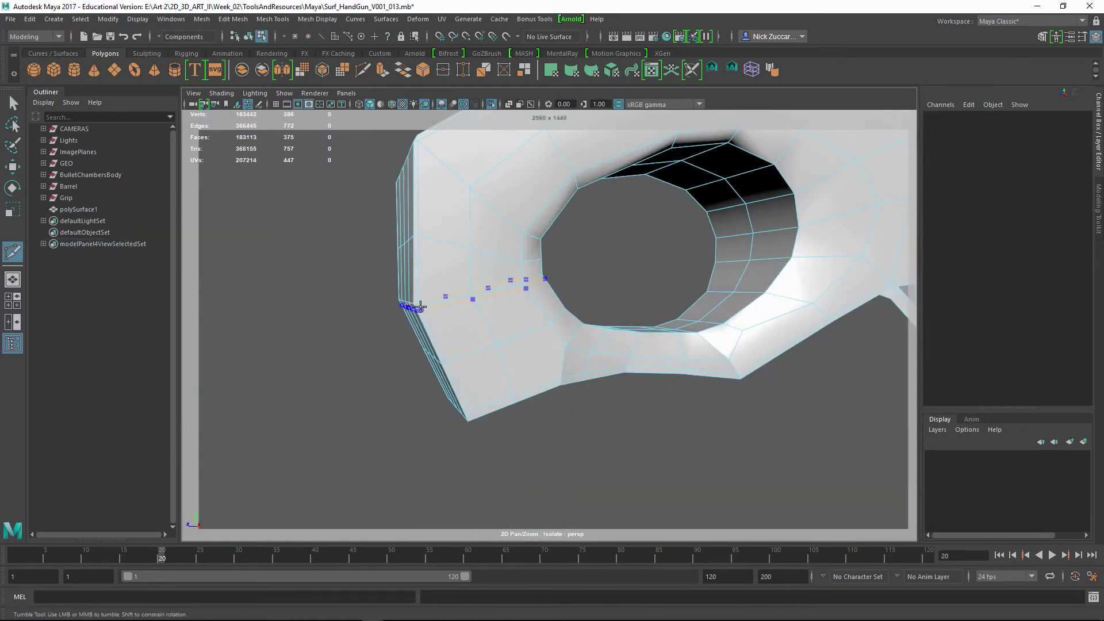
{"action": "left_click", "coordinate": [419, 305], "text": "ctrl"}
{"action": "key", "text": "3"}
{"action": "key", "text": "1"}
{"action": "left_click_drag", "start_coordinate": [507, 356], "coordinate": [425, 316], "text": "alt"}
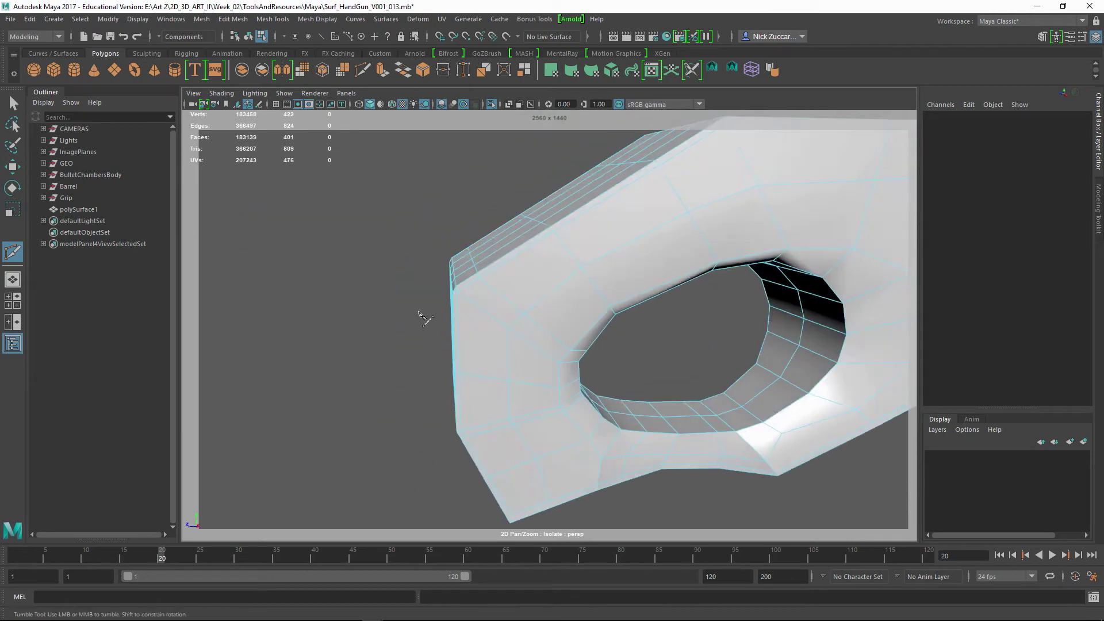
Weld the extra vertices on the slope's edge into the beveled upper front corner with Target Weld.
{"action": "right_click_drag", "start_coordinate": [425, 316], "coordinate": [446, 316], "text": "alt"}
{"action": "key", "text": "q"}
{"action": "left_click", "coordinate": [472, 271]}
{"action": "scroll", "coordinate": [475, 276], "scroll_direction": "up", "scroll_amount": 3}
{"action": "key", "text": "w"}
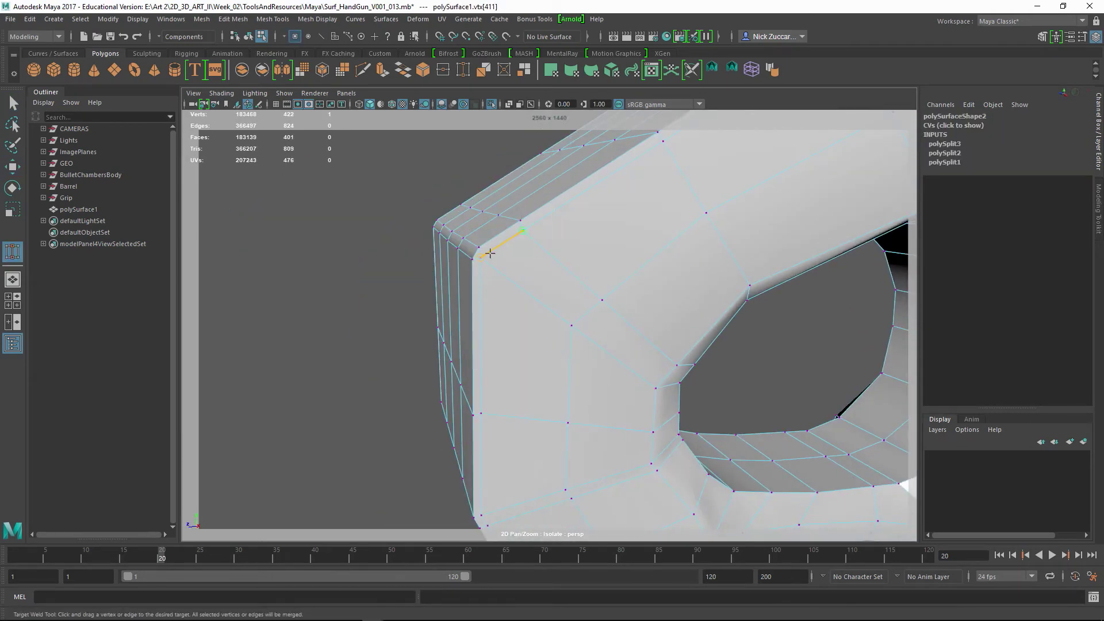
{"action": "mouse_move", "coordinate": [510, 301]}
{"action": "left_mouse_down", "text": "alt"}
{"action": "mouse_move", "coordinate": [486, 300]}
{"action": "mouse_move", "coordinate": [506, 301]}
{"action": "left_mouse_up", "text": "alt"}
{"action": "key", "text": "ctrl+z"}
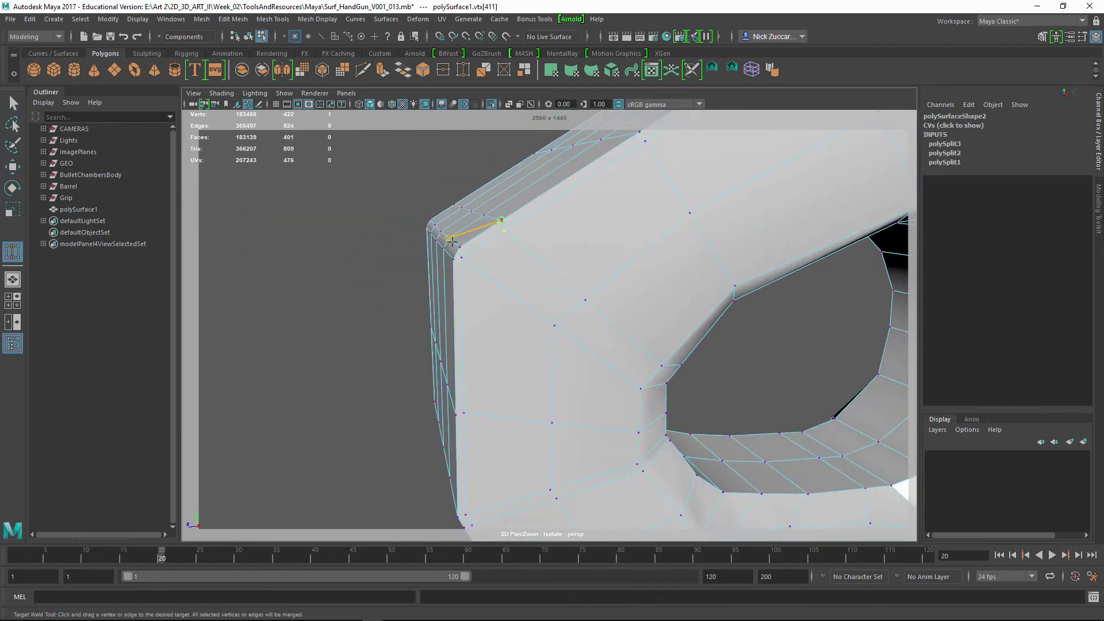
{"action": "left_click_drag", "start_coordinate": [502, 219], "coordinate": [441, 247]}
{"action": "scroll", "coordinate": [527, 249], "scroll_direction": "up", "scroll_amount": 2}
{"action": "key", "text": "q"}
{"action": "left_click", "coordinate": [496, 212]}
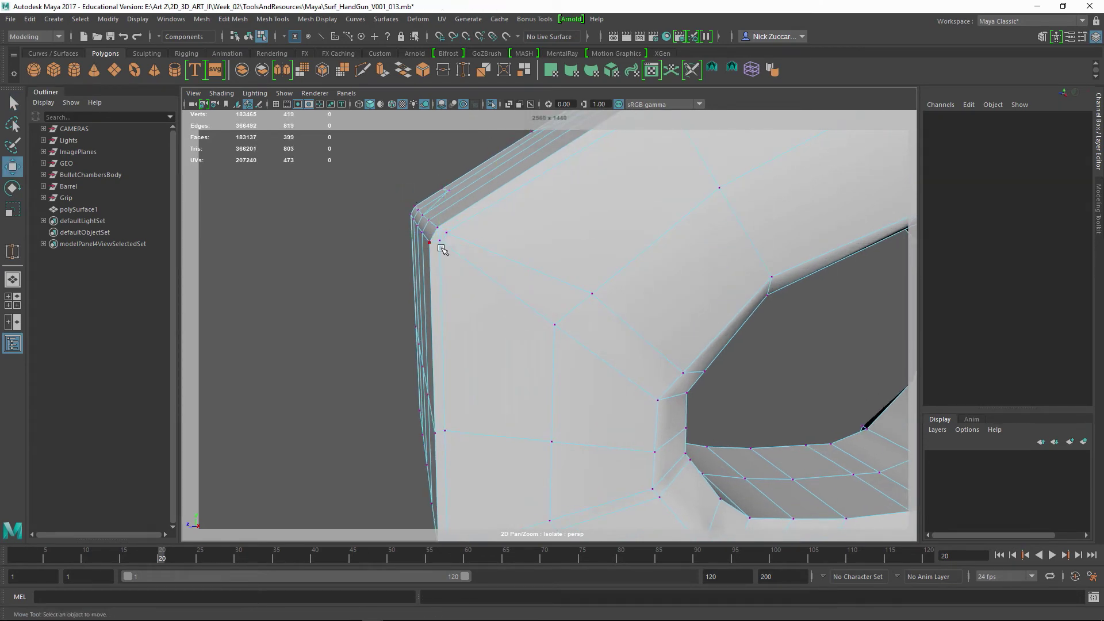
Delete the leftover edge on the side between the upper front corner and the trigger opening.
{"action": "left_click_drag", "start_coordinate": [365, 313], "coordinate": [351, 316], "text": "alt"}
{"action": "key", "text": "F10"}
{"action": "left_click", "coordinate": [498, 290]}
{"action": "key", "text": "Delete"}
{"action": "scroll", "coordinate": [438, 208], "scroll_direction": "down", "scroll_amount": 2}
{"action": "key", "text": "F9"}
Mirror the updated rear body mesh, check its smoothed shape, and save the scene.
{"action": "left_click_drag", "start_coordinate": [498, 291], "coordinate": [394, 193], "text": "alt"}
{"action": "scroll", "coordinate": [438, 209], "scroll_direction": "down", "scroll_amount": 1}
{"action": "key", "text": "3"}
{"action": "scroll", "coordinate": [535, 254], "scroll_direction": "down", "scroll_amount": 3}
{"action": "left_click_drag", "start_coordinate": [535, 254], "coordinate": [578, 253], "text": "alt"}
{"action": "key", "text": "F8"}
{"action": "left_click", "coordinate": [286, 75]}
{"action": "left_click", "coordinate": [503, 264]}
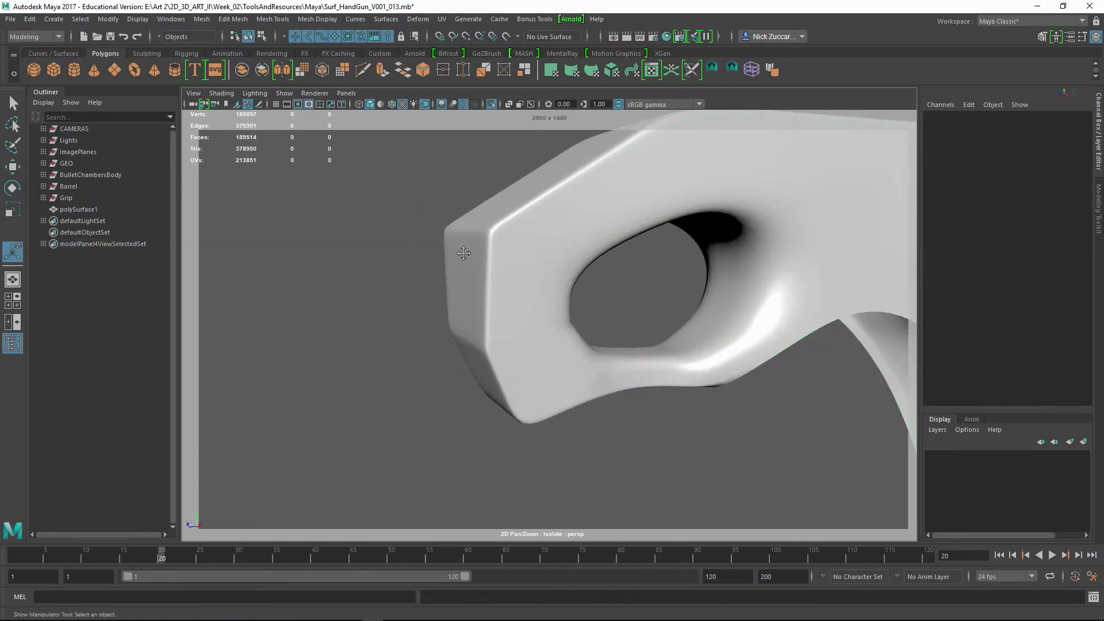
{"action": "left_click", "coordinate": [422, 301]}
{"action": "key", "text": "ctrl+s"}
Return to the unsmoothed mesh and, in the side view, reposition the vertices above and behind the trigger opening.
{"action": "left_click_drag", "start_coordinate": [464, 251], "coordinate": [439, 282], "text": "alt"}
{"action": "key", "text": "1"}
{"action": "key", "text": "q"}
{"action": "key", "text": "F8"}
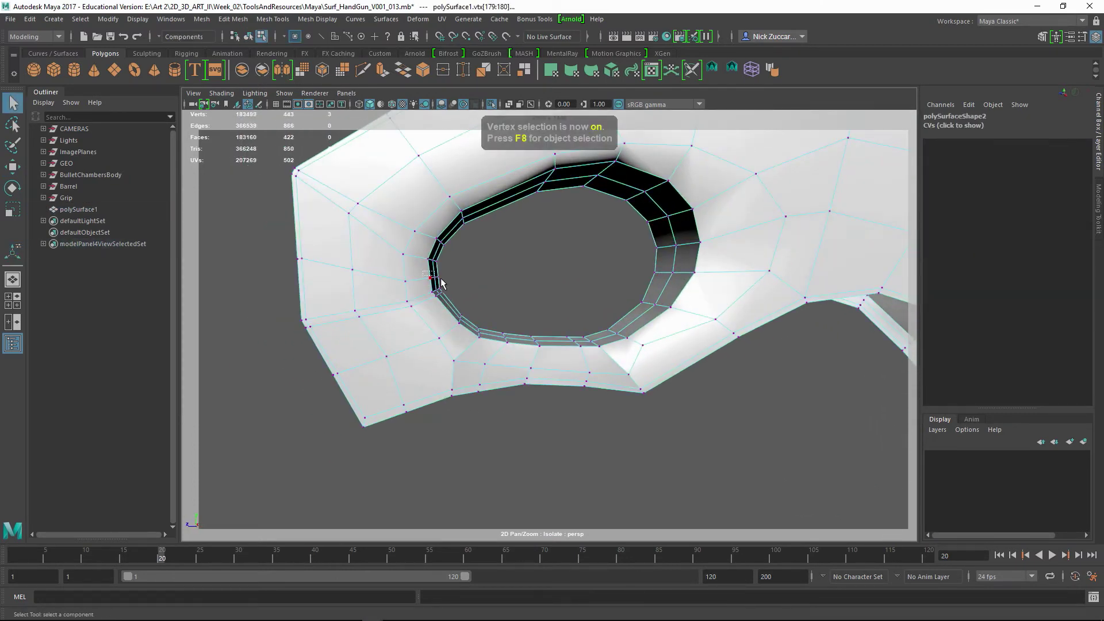
{"action": "key", "text": "space"}
{"action": "key", "text": "space"}
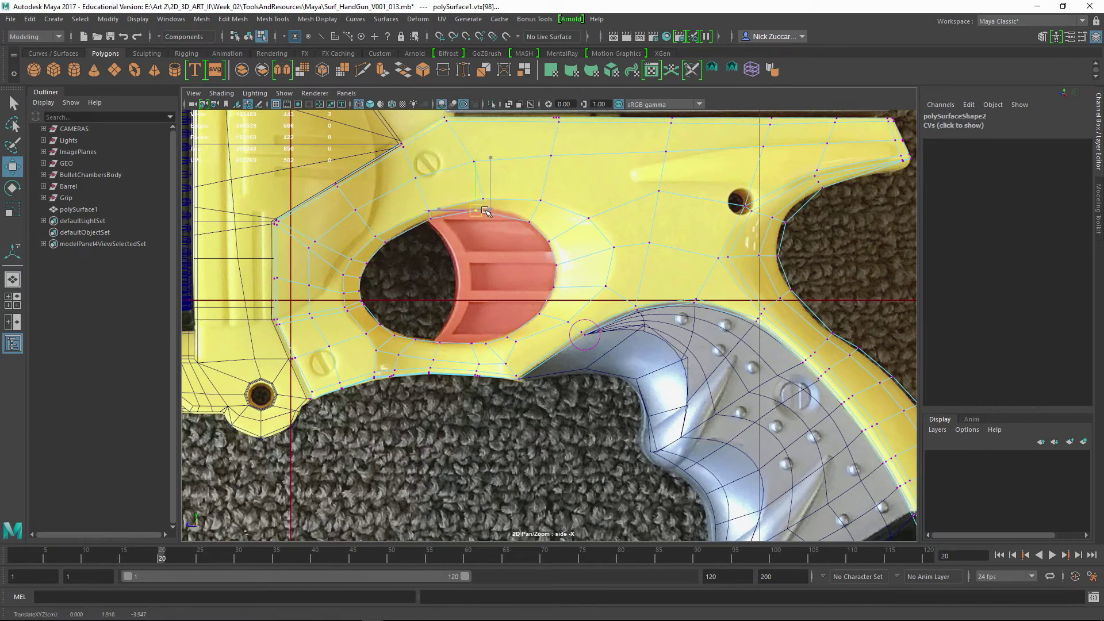
{"action": "middle_click_drag", "start_coordinate": [643, 210], "coordinate": [614, 243], "text": "alt"}
{"action": "left_click", "coordinate": [580, 320]}
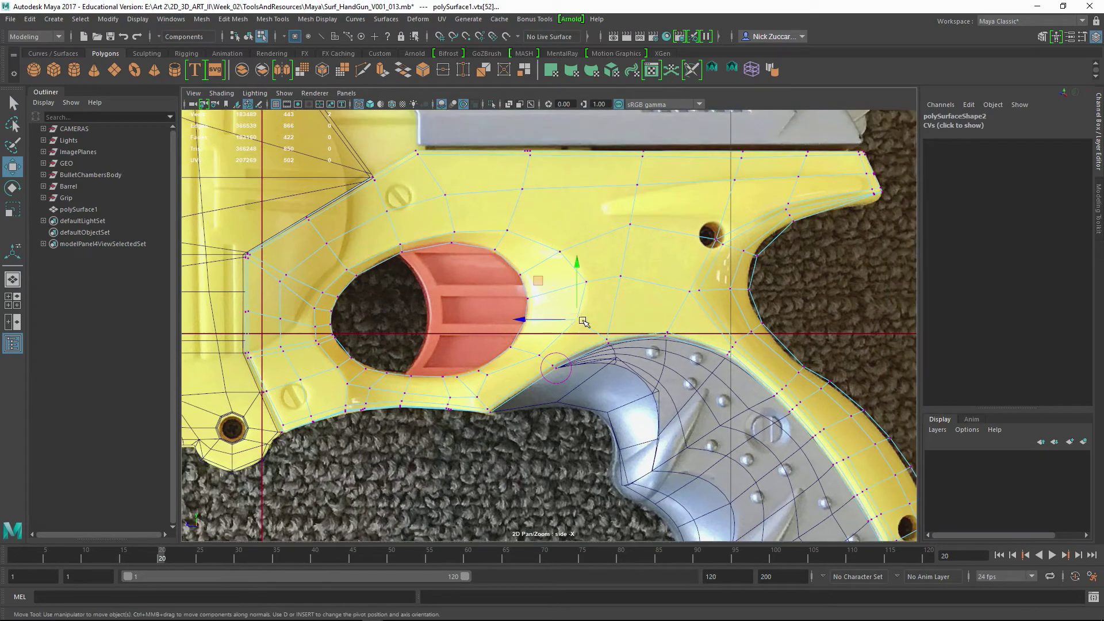
In the side view, reposition vertices around the front and lower rim of the trigger opening to space the mesh more evenly.
{"action": "left_click", "coordinate": [494, 374]}
{"action": "right_click_drag", "start_coordinate": [494, 374], "coordinate": [566, 374], "text": "alt"}
{"action": "left_click_drag", "start_coordinate": [306, 459], "coordinate": [271, 427]}
{"action": "key", "text": "r"}
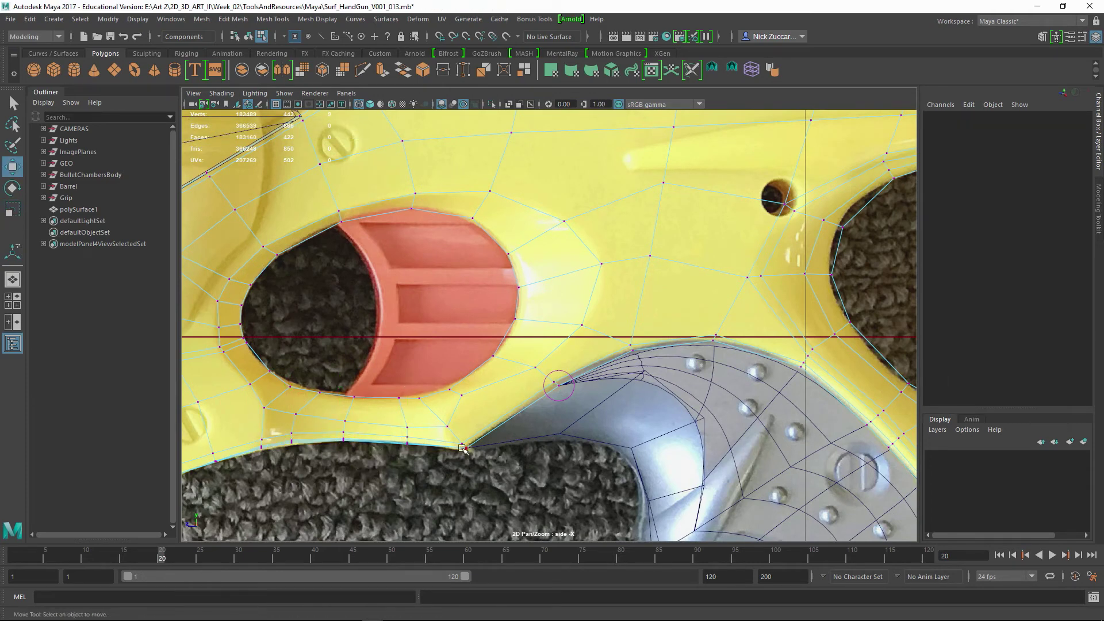
{"action": "middle_click_drag", "start_coordinate": [463, 448], "coordinate": [572, 451], "text": "alt"}
{"action": "left_click", "coordinate": [531, 400]}
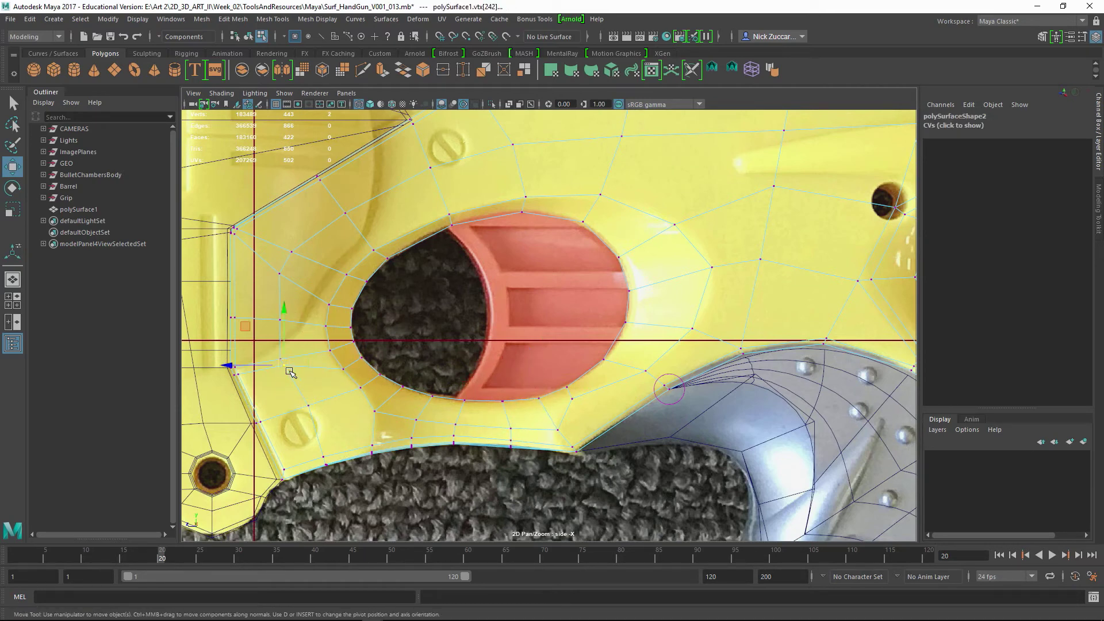
{"action": "left_click_drag", "start_coordinate": [309, 405], "coordinate": [304, 407]}
{"action": "middle_click_drag", "start_coordinate": [676, 285], "coordinate": [511, 321], "text": "alt"}
{"action": "right_click_drag", "start_coordinate": [511, 321], "coordinate": [460, 340], "text": "alt"}
{"action": "left_click_drag", "start_coordinate": [540, 285], "coordinate": [536, 286]}
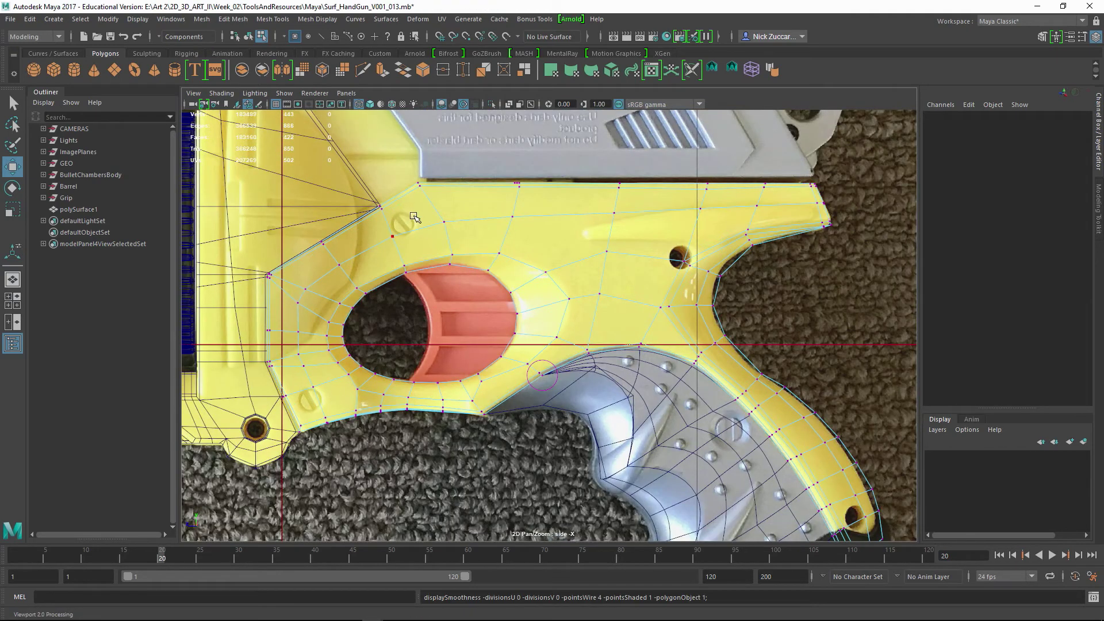
Cut new supporting edges with Multi-Cut between the upper front corner and the trigger opening.
{"action": "key", "text": "F8"}
{"action": "right_click_drag", "start_coordinate": [435, 222], "coordinate": [418, 194], "text": "shift"}
{"action": "scroll", "coordinate": [447, 221], "scroll_direction": "up", "scroll_amount": 4}
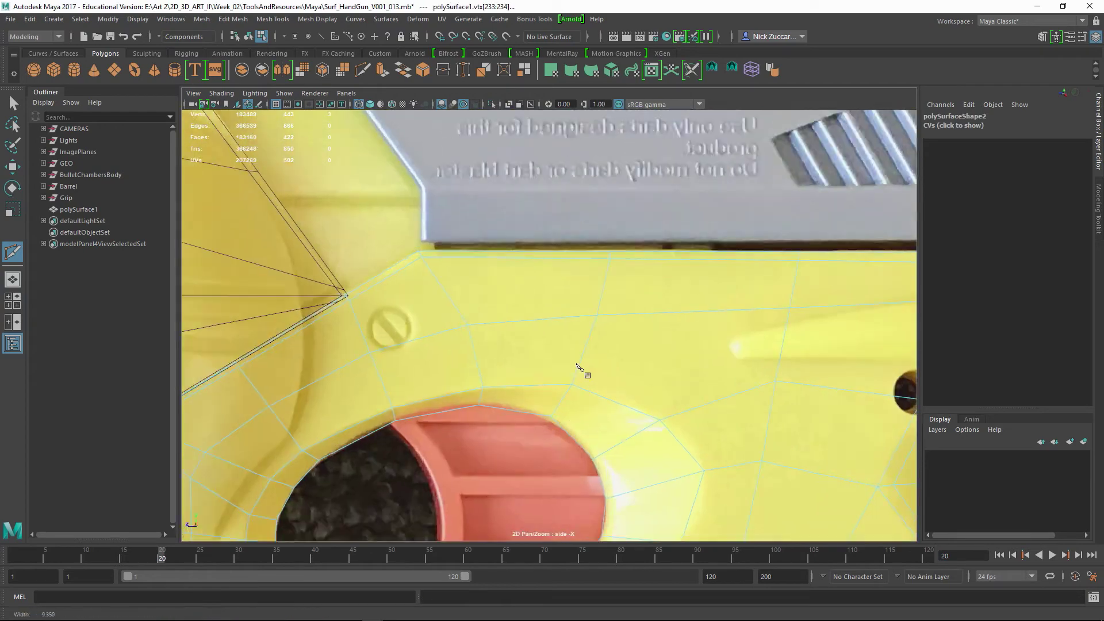
{"action": "key", "text": "space"}
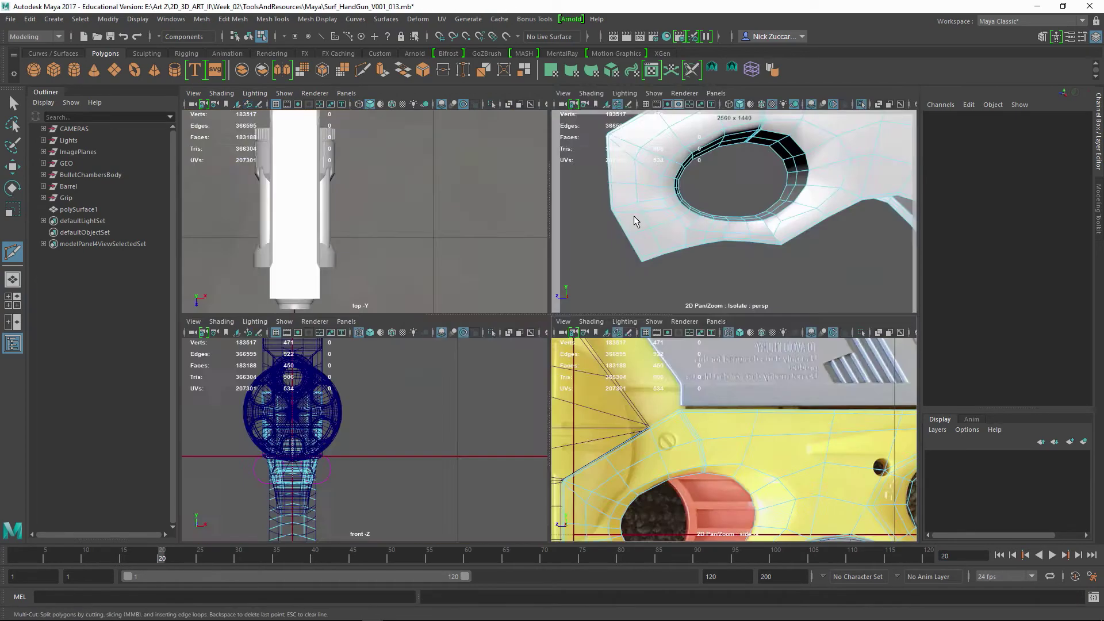
Merge the extra vertices where the new cut meets the trigger opening's upper rim.
{"action": "key", "text": "space"}
{"action": "left_click_drag", "start_coordinate": [634, 222], "coordinate": [468, 320], "text": "alt"}
{"action": "key", "text": "F9"}
{"action": "key", "text": "q"}
{"action": "right_click_drag", "start_coordinate": [467, 324], "coordinate": [467, 273], "text": "shift"}
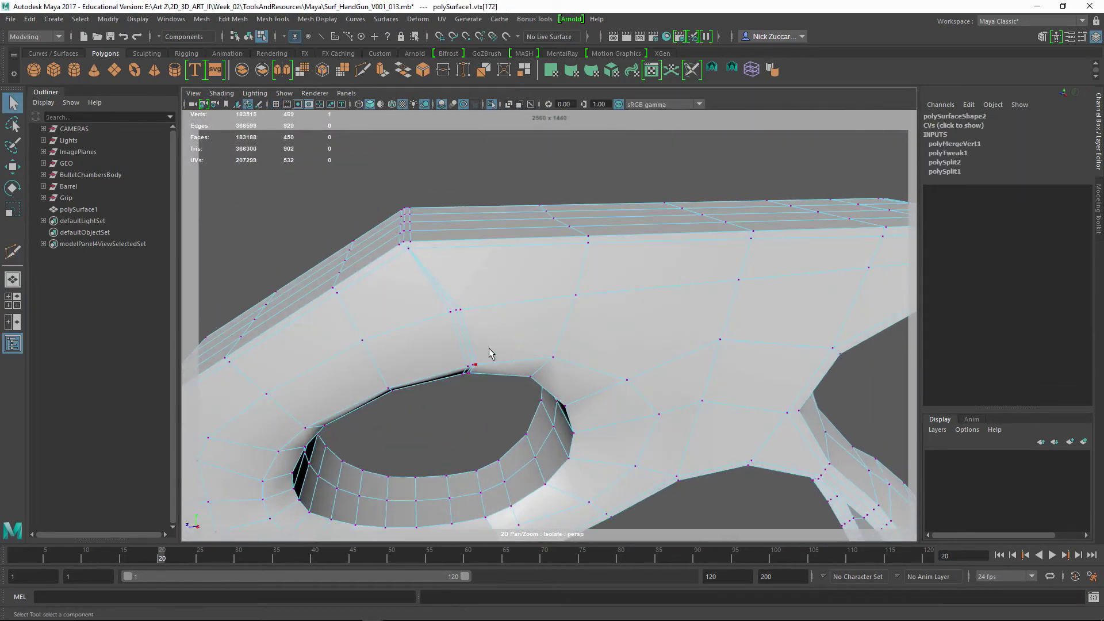
Delete the leftover edges above the trigger opening and check the body's smoothed shape.
{"action": "key", "text": "F8"}
{"action": "key", "text": "F10"}
{"action": "left_click", "coordinate": [486, 344]}
{"action": "scroll", "coordinate": [426, 287], "scroll_direction": "up", "scroll_amount": 2}
{"action": "key", "text": "ctrl+Delete"}
{"action": "key", "text": "3"}
{"action": "scroll", "coordinate": [459, 271], "scroll_direction": "down", "scroll_amount": 6}
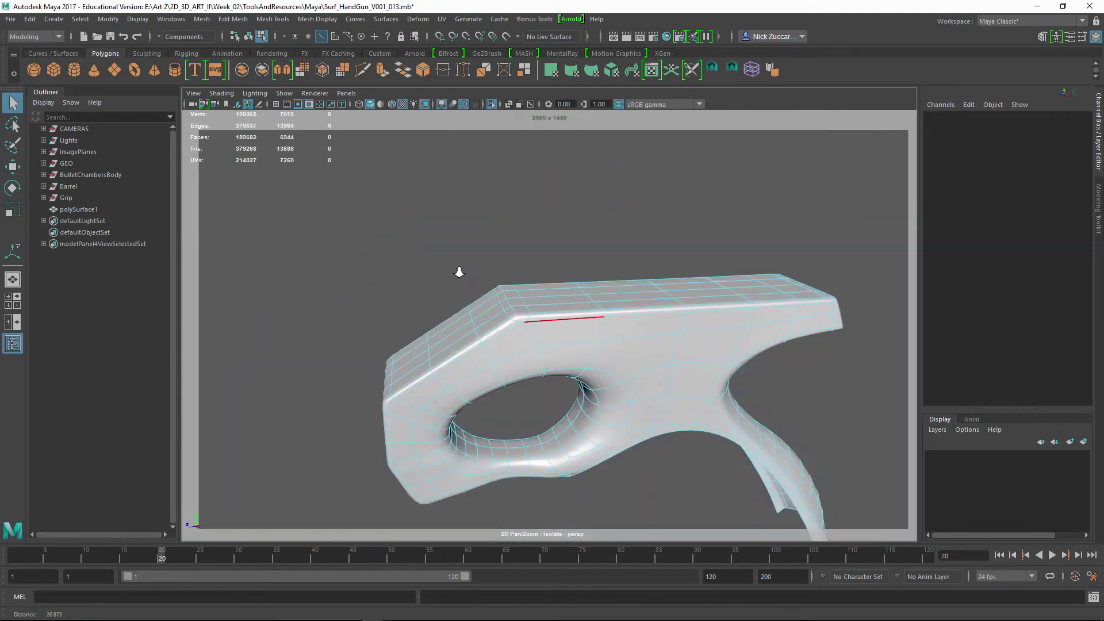
{"action": "left_click_drag", "start_coordinate": [459, 271], "coordinate": [451, 381], "text": "alt"}
{"action": "key", "text": "1"}
{"action": "scroll", "coordinate": [442, 282], "scroll_direction": "up", "scroll_amount": 3}
{"action": "key", "text": "3"}
{"action": "scroll", "coordinate": [512, 293], "scroll_direction": "down", "scroll_amount": 5}
Insert an edge loop around the trigger opening on the side face with Multi-Cut and compare smoothed and unsmoothed shapes.
{"action": "key", "text": "F8"}
{"action": "left_click", "coordinate": [452, 352]}
{"action": "left_click", "coordinate": [448, 368]}
{"action": "key", "text": "1"}
{"action": "key", "text": "F8"}
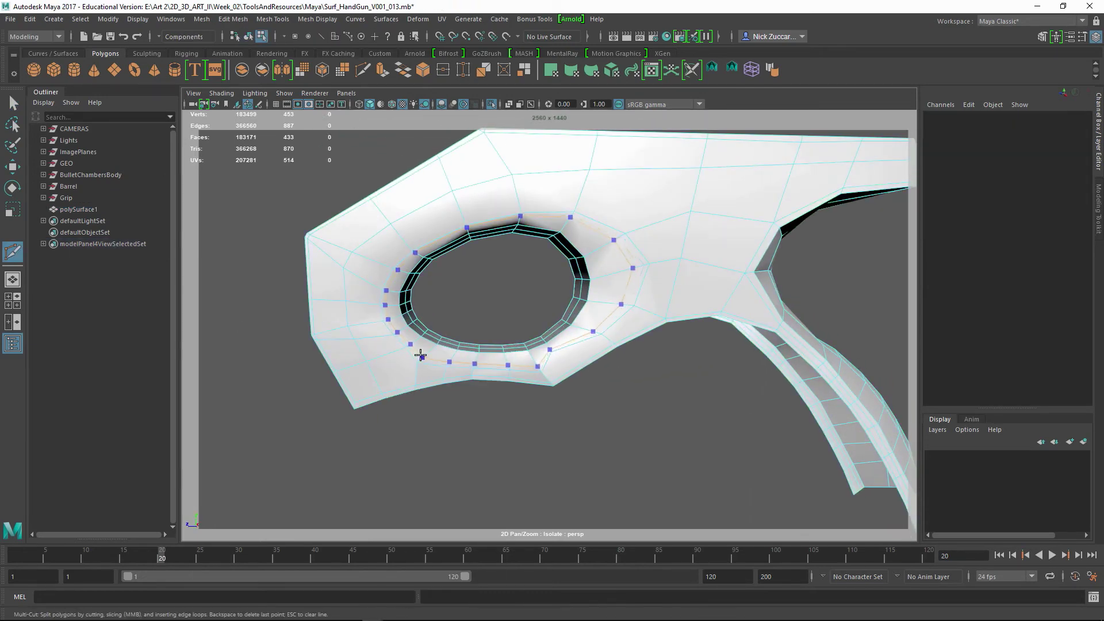
{"action": "left_click", "coordinate": [419, 361], "text": "ctrl"}
{"action": "key", "text": "3"}
{"action": "scroll", "coordinate": [568, 414], "scroll_direction": "up", "scroll_amount": 2}
{"action": "key", "text": "1"}
{"action": "middle_click_drag", "start_coordinate": [395, 419], "coordinate": [477, 388], "text": "alt"}
{"action": "scroll", "coordinate": [379, 375], "scroll_direction": "up", "scroll_amount": 4}
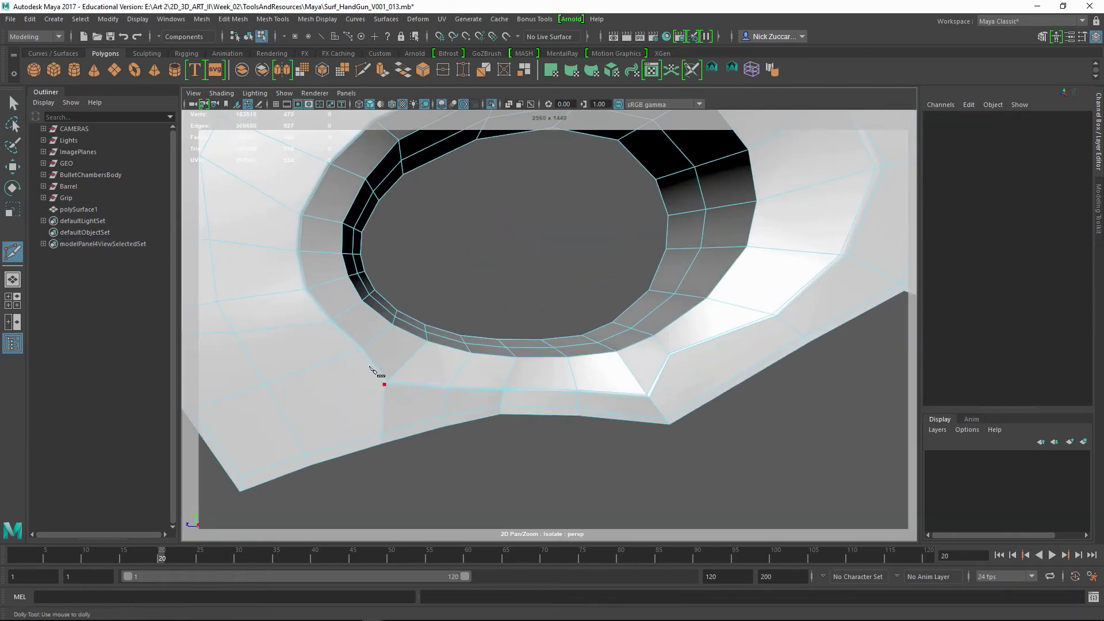
Merge the surplus vertices of the new loop beneath the trigger opening.
{"action": "left_click", "coordinate": [337, 401]}
{"action": "key", "text": "q"}
{"action": "key", "text": "F9"}
{"action": "left_click", "coordinate": [373, 360]}
{"action": "middle_click_drag", "start_coordinate": [434, 449], "coordinate": [357, 316], "text": "alt"}
{"action": "right_click_drag", "start_coordinate": [357, 316], "coordinate": [357, 271], "text": "shift"}
{"action": "key", "text": "g"}
{"action": "middle_click_drag", "start_coordinate": [505, 322], "coordinate": [374, 377], "text": "alt"}
{"action": "key", "text": "w"}
{"action": "left_click_drag", "start_coordinate": [426, 412], "coordinate": [368, 360]}
{"action": "key", "text": "g"}
{"action": "middle_click_drag", "start_coordinate": [410, 463], "coordinate": [459, 403], "text": "alt"}
Cut a supporting edge with Multi-Cut from below the trigger opening through the lower rear corner onto the underside.
{"action": "key", "text": "F8"}
{"action": "key", "text": "y"}
{"action": "left_click_drag", "start_coordinate": [581, 364], "coordinate": [550, 281], "text": "alt"}
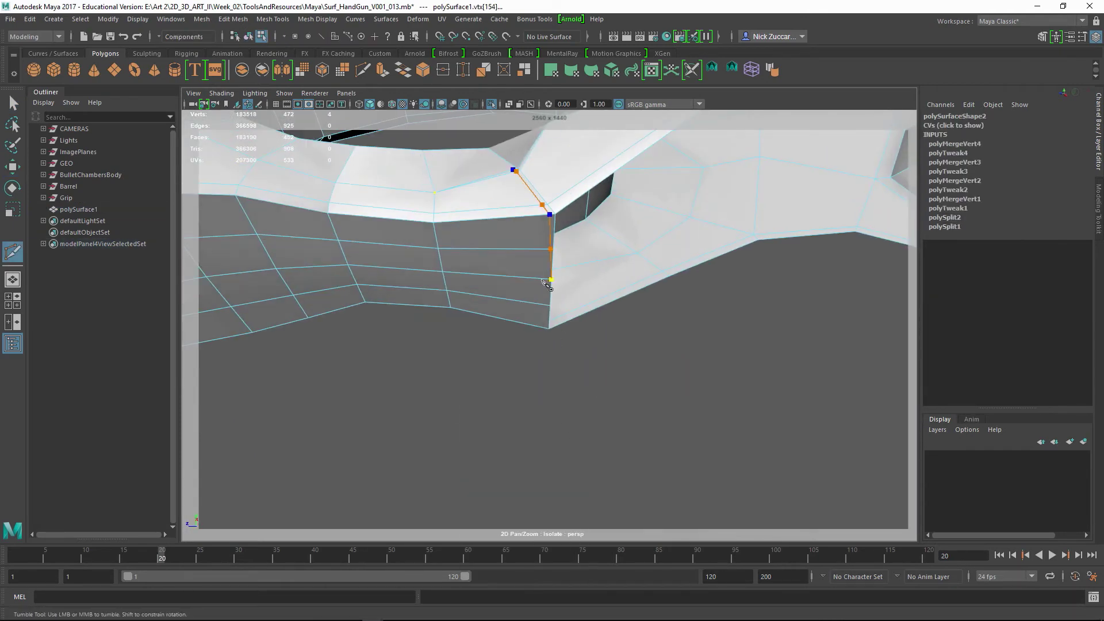
{"action": "left_click", "coordinate": [550, 281]}
{"action": "right_click", "coordinate": [545, 365]}
Inspect the vertices at the lower rear corner and examine the body's smoothed shape.
{"action": "left_click_drag", "start_coordinate": [545, 365], "coordinate": [589, 355], "text": "alt"}
{"action": "key", "text": "q"}
{"action": "scroll", "coordinate": [589, 355], "scroll_direction": "up", "scroll_amount": 2}
{"action": "key", "text": "F9"}
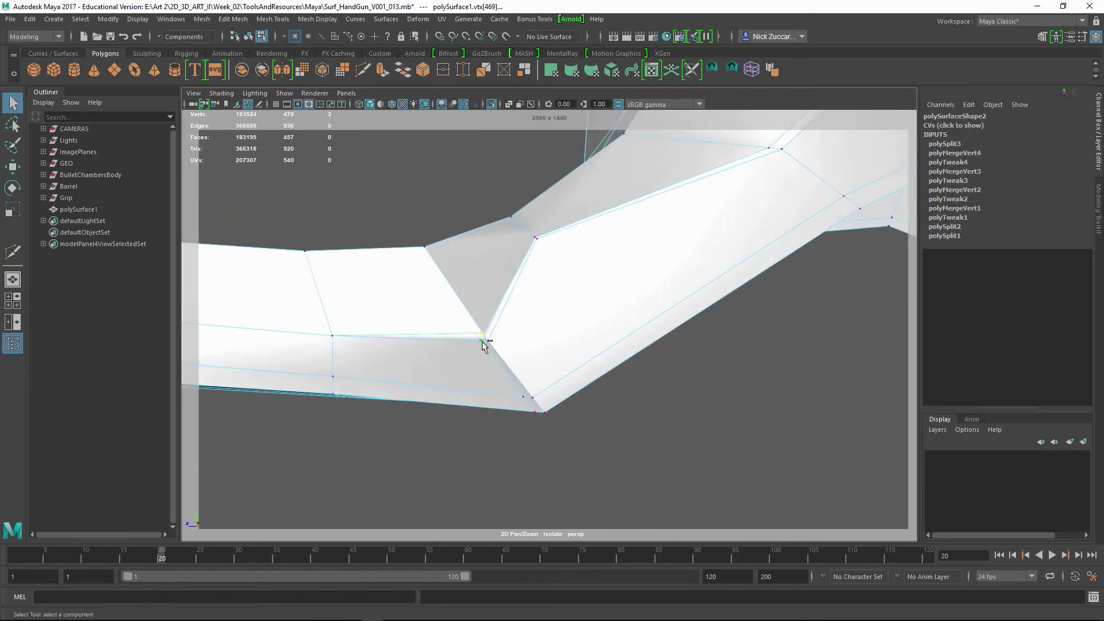
{"action": "key", "text": "w"}
{"action": "key", "text": "3"}
{"action": "scroll", "coordinate": [483, 356], "scroll_direction": "down", "scroll_amount": 6}
{"action": "key", "text": "F8"}
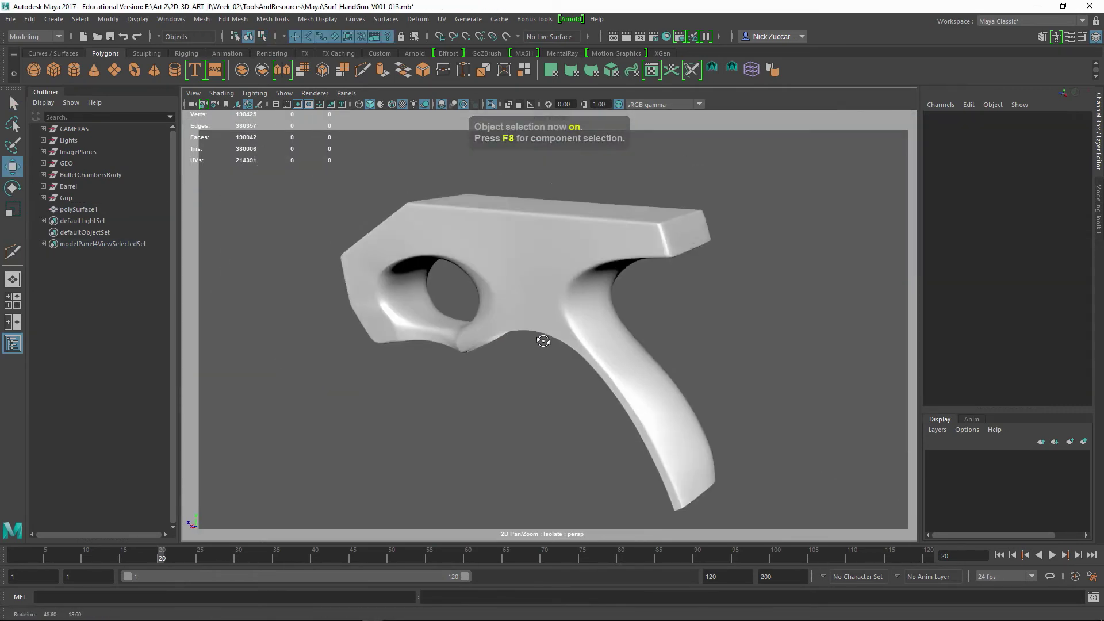
{"action": "left_click", "coordinate": [517, 414]}
{"action": "left_click_drag", "start_coordinate": [518, 414], "coordinate": [529, 313], "text": "alt"}
Insert a supporting edge loop just inside the trigger opening's rim with Multi-Cut and preview it smoothed.
{"action": "left_click", "coordinate": [678, 281]}
{"action": "right_click_drag", "start_coordinate": [529, 313], "coordinate": [466, 313], "text": "shift"}
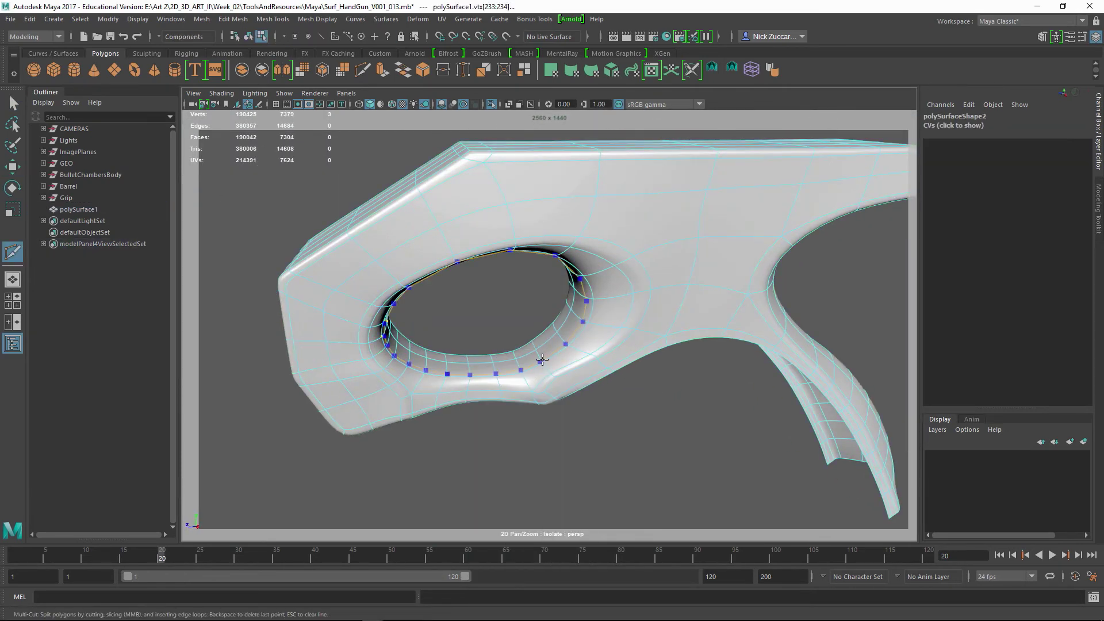
{"action": "key", "text": "1"}
{"action": "scroll", "coordinate": [542, 360], "scroll_direction": "up", "scroll_amount": 5}
{"action": "middle_click_drag", "start_coordinate": [572, 345], "coordinate": [603, 385], "text": "alt"}
{"action": "scroll", "coordinate": [575, 371], "scroll_direction": "down", "scroll_amount": 6}
{"action": "key", "text": "3"}
{"action": "left_click_drag", "start_coordinate": [564, 368], "coordinate": [535, 403], "text": "alt"}
Mirror the body mesh across the world X axis with Cut Geometry on and merged borders, and show it unsmoothed.
{"action": "key", "text": "F8"}
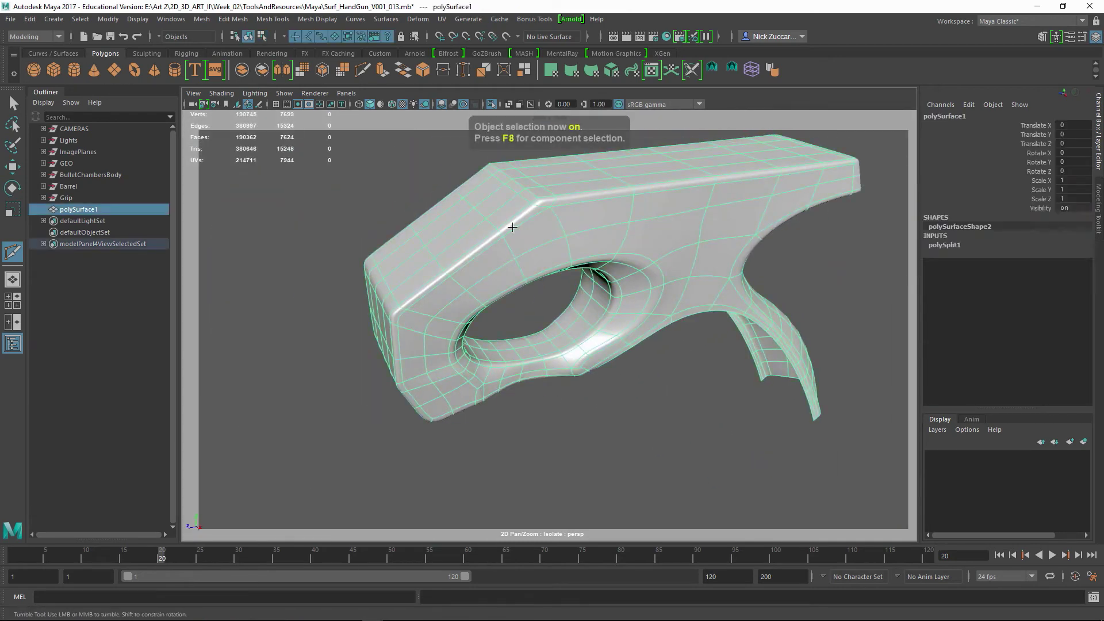
{"action": "left_click", "coordinate": [534, 403]}
{"action": "scroll", "coordinate": [604, 281], "scroll_direction": "down", "scroll_amount": 3}
{"action": "left_click_drag", "start_coordinate": [604, 280], "coordinate": [547, 241], "text": "alt"}
{"action": "scroll", "coordinate": [538, 348], "scroll_direction": "up", "scroll_amount": 6}
{"action": "left_click", "coordinate": [518, 326]}
{"action": "key", "text": "1"}
{"action": "scroll", "coordinate": [472, 345], "scroll_direction": "up", "scroll_amount": 3}
{"action": "middle_click_drag", "start_coordinate": [471, 345], "coordinate": [553, 340], "text": "alt"}
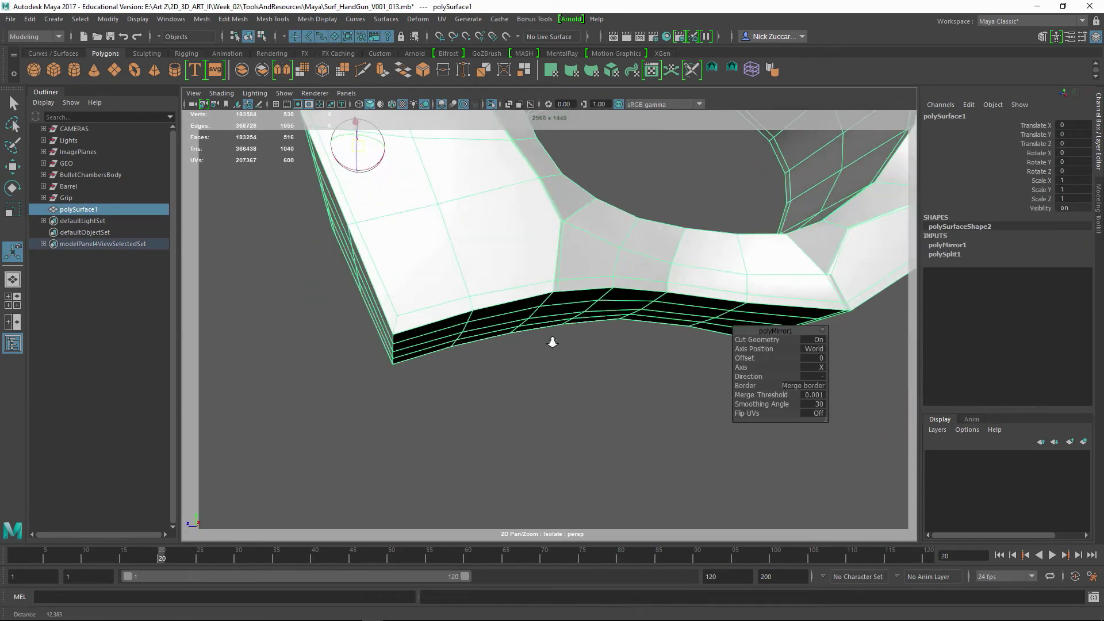
Weld the extra vertices at the front end of the lower rim below the trigger opening with Target Weld.
{"action": "left_click_drag", "start_coordinate": [552, 340], "coordinate": [477, 247], "text": "alt"}
{"action": "right_click_drag", "start_coordinate": [477, 241], "coordinate": [422, 225]}
{"action": "scroll", "coordinate": [403, 219], "scroll_direction": "up", "scroll_amount": 4}
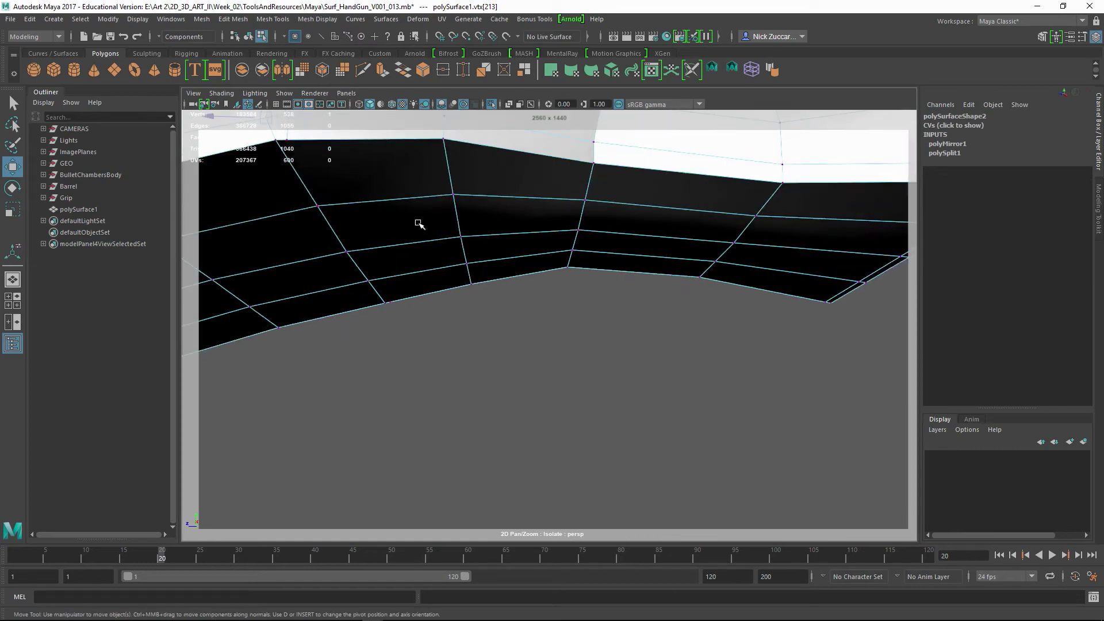
{"action": "left_click_drag", "start_coordinate": [399, 302], "coordinate": [487, 241], "text": "alt"}
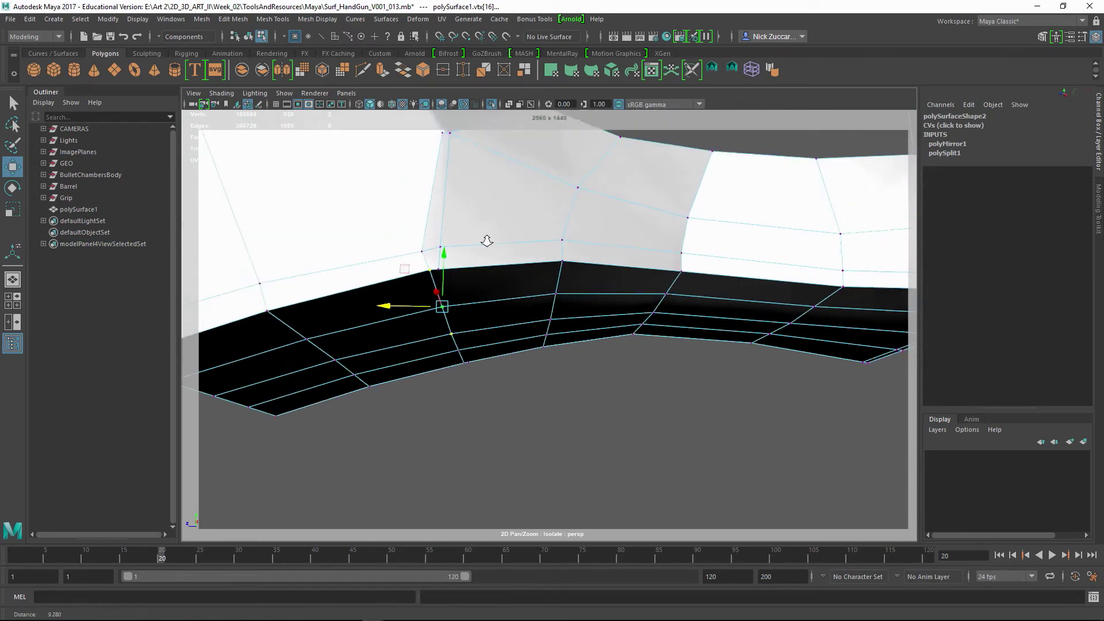
{"action": "left_click", "coordinate": [440, 249], "text": "shift"}
{"action": "right_click_drag", "start_coordinate": [438, 209], "coordinate": [437, 178], "text": "shift"}
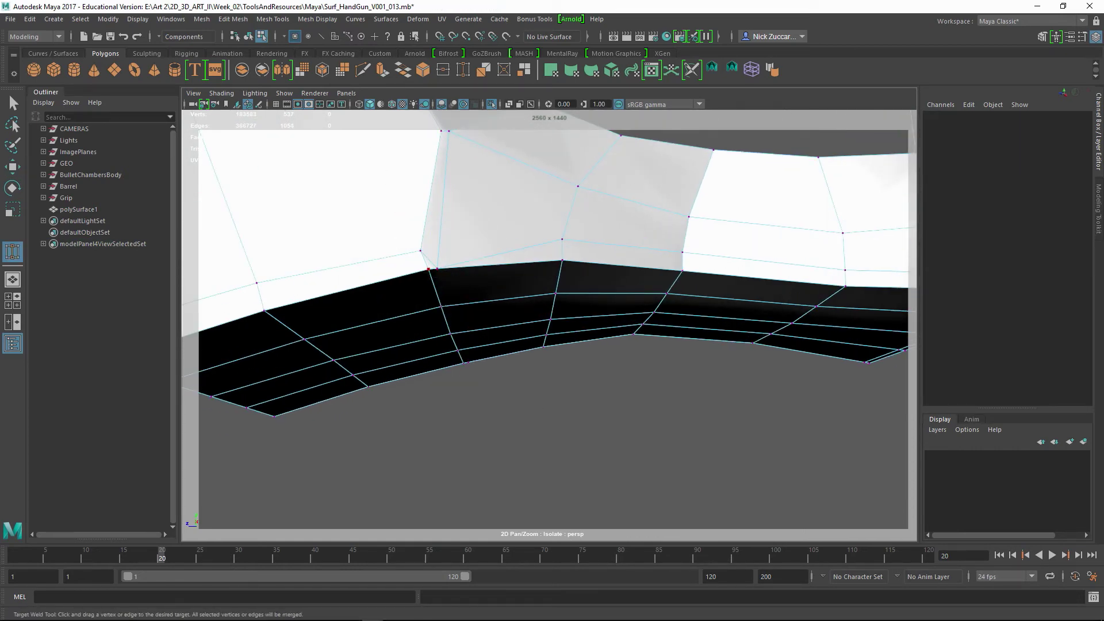
{"action": "left_click_drag", "start_coordinate": [429, 269], "coordinate": [437, 269]}
{"action": "left_click_drag", "start_coordinate": [437, 269], "coordinate": [538, 277], "text": "alt"}
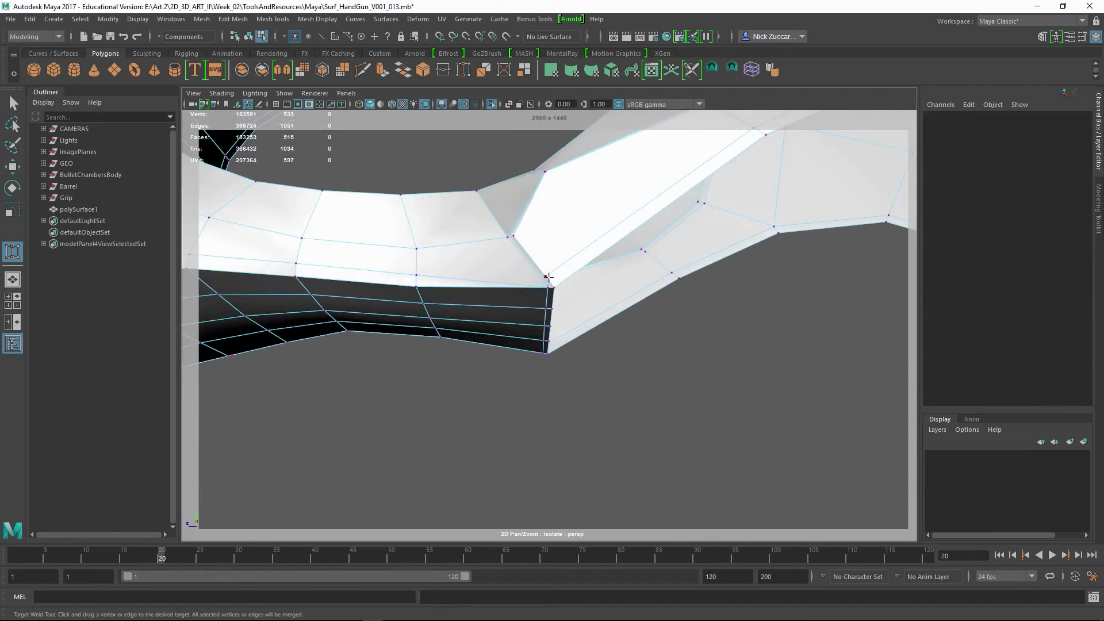
Weld the remaining inner vertices onto the underside edge along the strip below the trigger opening.
{"action": "middle_click_drag", "start_coordinate": [550, 287], "coordinate": [509, 287], "text": "alt"}
{"action": "left_click_drag", "start_coordinate": [362, 272], "coordinate": [362, 284]}
{"action": "middle_click_drag", "start_coordinate": [369, 270], "coordinate": [497, 275], "text": "alt"}
{"action": "left_click_drag", "start_coordinate": [375, 271], "coordinate": [374, 281]}
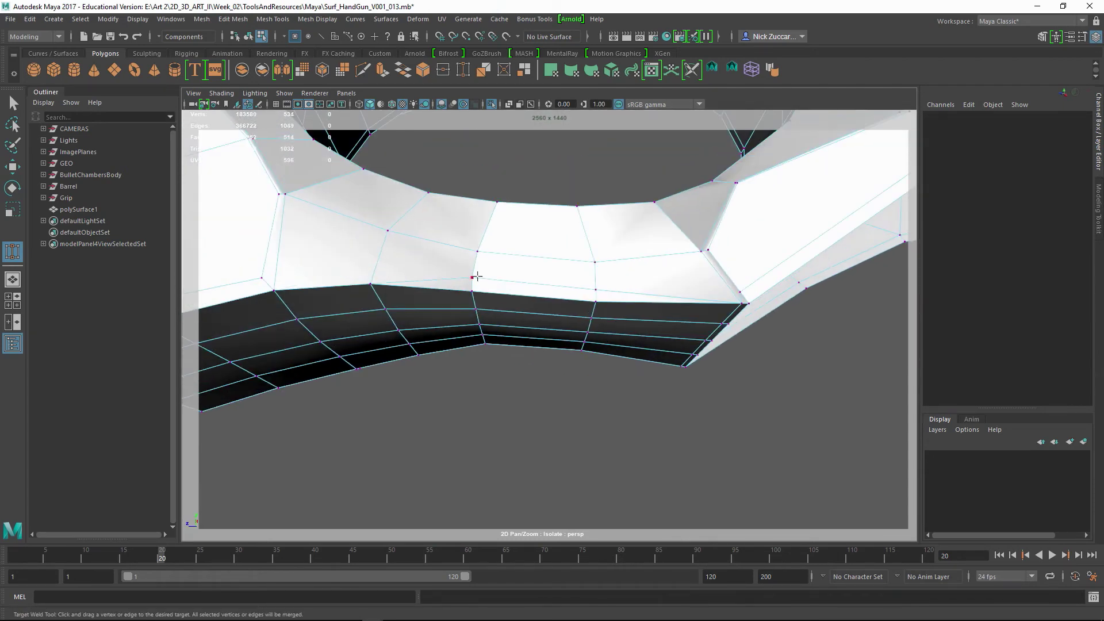
{"action": "left_click_drag", "start_coordinate": [476, 276], "coordinate": [473, 290]}
{"action": "middle_click_drag", "start_coordinate": [690, 272], "coordinate": [522, 283], "text": "alt"}
{"action": "left_click_drag", "start_coordinate": [521, 283], "coordinate": [345, 305], "text": "alt"}
{"action": "key", "text": "q"}
{"action": "key", "text": "F8"}
{"action": "key", "text": "F9"}
{"action": "left_click", "coordinate": [489, 288]}
{"action": "key", "text": "w"}
{"action": "key", "text": "F8"}
Examine the smoothed trigger opening and underside from several angles and return to the unsmoothed mesh.
{"action": "scroll", "coordinate": [604, 321], "scroll_direction": "down", "scroll_amount": 5}
{"action": "right_click_drag", "start_coordinate": [649, 279], "coordinate": [612, 395], "text": "shift"}
{"action": "key", "text": "3"}
{"action": "scroll", "coordinate": [612, 394], "scroll_direction": "down", "scroll_amount": 5}
{"action": "left_click", "coordinate": [566, 368]}
{"action": "left_click_drag", "start_coordinate": [540, 356], "coordinate": [517, 338], "text": "alt"}
{"action": "left_click", "coordinate": [610, 314]}
{"action": "left_click_drag", "start_coordinate": [572, 376], "coordinate": [562, 322], "text": "alt"}
{"action": "key", "text": "1"}
{"action": "scroll", "coordinate": [572, 365], "scroll_direction": "up", "scroll_amount": 5}
Insert a supporting edge loop around the trigger opening's outer ring and mirror the updated body mesh across.
{"action": "key", "text": "ctrl+shift+x"}
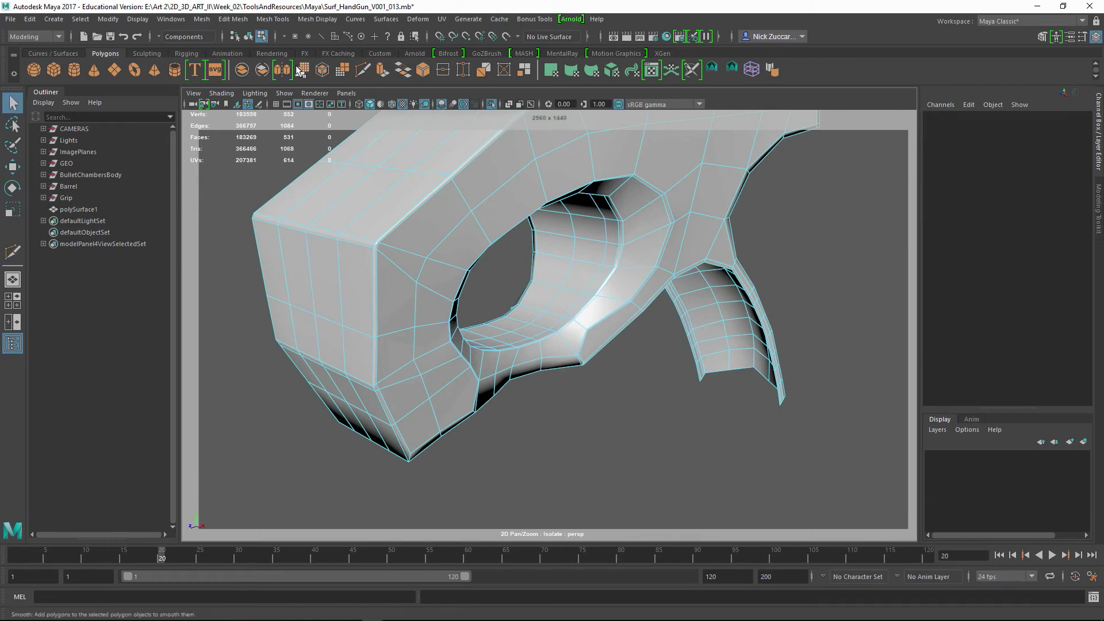
{"action": "left_click", "coordinate": [282, 70]}
{"action": "key", "text": "F8"}
{"action": "left_click", "coordinate": [282, 70]}
{"action": "key", "text": "alt+shift+d"}
{"action": "left_click_drag", "start_coordinate": [616, 411], "coordinate": [568, 416], "text": "alt"}
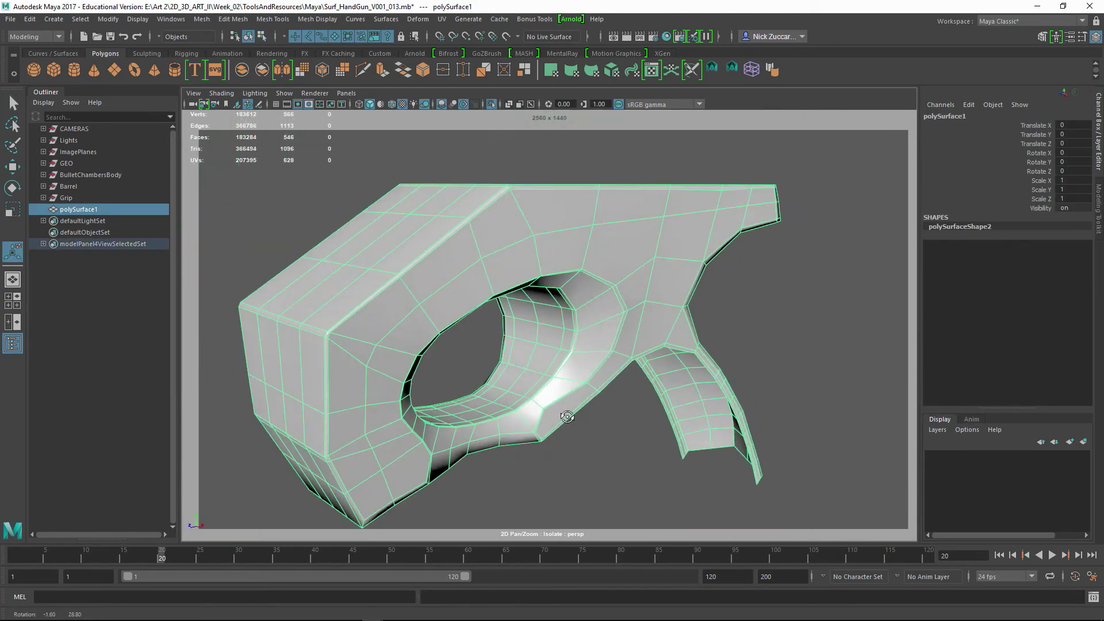
Compare the faces around the trigger opening with the reference image in the side view.
{"action": "key", "text": "q"}
{"action": "key", "text": "F11"}
{"action": "left_click", "coordinate": [470, 417]}
{"action": "middle_click_drag", "start_coordinate": [540, 367], "coordinate": [550, 396], "text": "alt"}
{"action": "key", "text": "space"}
{"action": "left_click_drag", "start_coordinate": [549, 396], "coordinate": [669, 409]}
{"action": "middle_click_drag", "start_coordinate": [670, 410], "coordinate": [674, 264], "text": "alt"}
{"action": "left_click", "coordinate": [417, 439]}
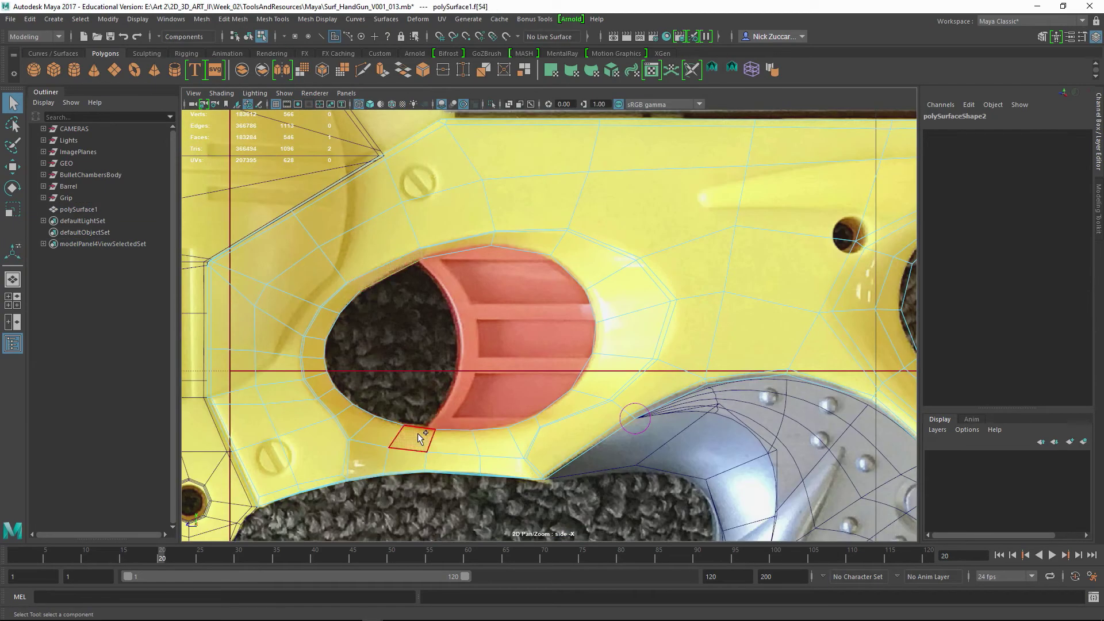
Extrude the central faces of the trigger opening's inner wall along Z by about -0.284.
{"action": "key", "text": "space"}
{"action": "left_click_drag", "start_coordinate": [418, 438], "coordinate": [469, 425]}
{"action": "left_click", "coordinate": [414, 387], "text": "shift"}
{"action": "left_click", "coordinate": [373, 234], "text": "shift"}
{"action": "double_click", "coordinate": [500, 394], "text": "shift"}
{"action": "key", "text": "ctrl+z"}
{"action": "left_click_drag", "start_coordinate": [545, 366], "coordinate": [463, 351], "text": "alt"}
{"action": "key", "text": "ctrl+e"}
{"action": "left_click_drag", "start_coordinate": [428, 292], "coordinate": [489, 340]}
{"action": "right_click_drag", "start_coordinate": [489, 340], "coordinate": [554, 340], "text": "alt"}
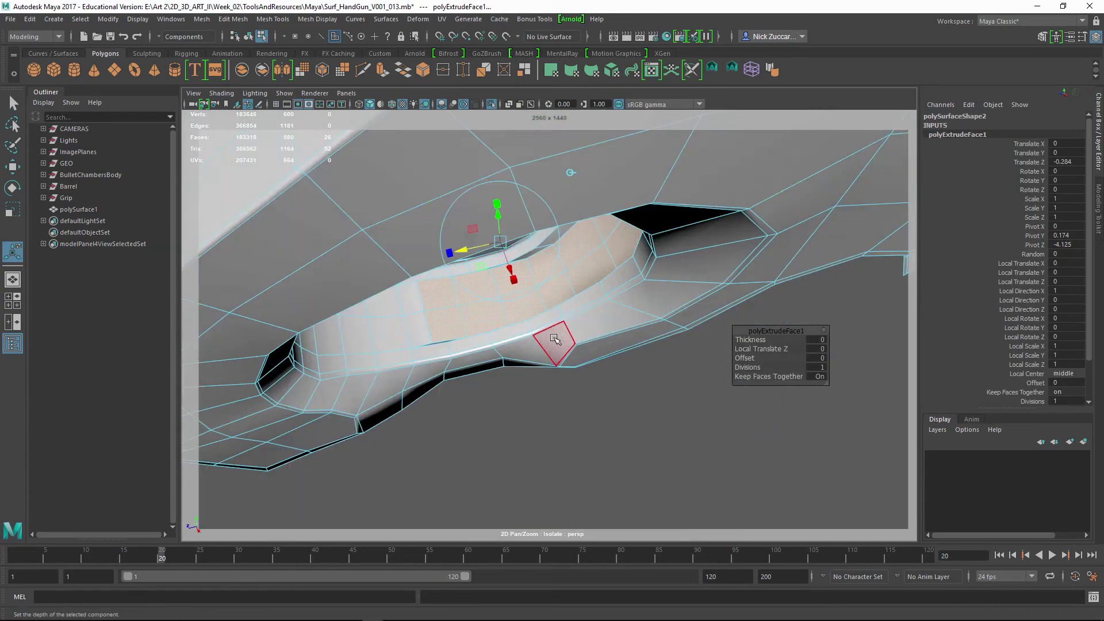
{"action": "left_click_drag", "start_coordinate": [554, 340], "coordinate": [518, 345], "text": "alt"}
{"action": "left_click_drag", "start_coordinate": [483, 334], "coordinate": [405, 370]}
Mirror the body mesh with its extruded trigger opening and check the smoothed inner wall.
{"action": "key", "text": "q"}
{"action": "key", "text": "F8"}
{"action": "left_click", "coordinate": [281, 70]}
{"action": "right_click_drag", "start_coordinate": [405, 370], "coordinate": [368, 362], "text": "alt"}
{"action": "key", "text": "3"}
{"action": "left_click", "coordinate": [511, 339]}
{"action": "left_click", "coordinate": [495, 317]}
{"action": "left_click_drag", "start_coordinate": [520, 319], "coordinate": [540, 407], "text": "alt"}
{"action": "key", "text": "F11"}
{"action": "right_click_drag", "start_coordinate": [540, 407], "coordinate": [554, 394], "text": "alt"}
Insert a supporting edge loop around the trigger opening's inner wall with Multi-Cut and check the smoothed mesh.
{"action": "key", "text": "F8"}
{"action": "key", "text": "1"}
{"action": "left_click_drag", "start_coordinate": [554, 395], "coordinate": [537, 312], "text": "alt"}
{"action": "right_click_drag", "start_coordinate": [537, 312], "coordinate": [474, 313], "text": "shift"}
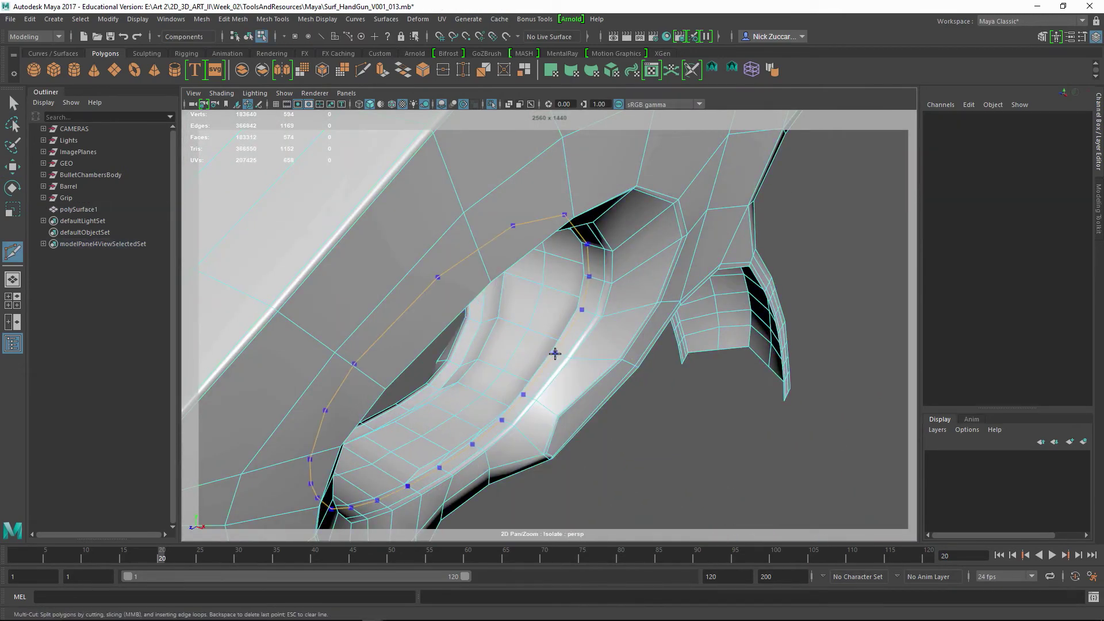
{"action": "left_click_drag", "start_coordinate": [581, 306], "coordinate": [506, 374], "text": "alt"}
{"action": "key", "text": "3"}
{"action": "key", "text": "q"}
{"action": "key", "text": "F8"}
{"action": "left_click", "coordinate": [552, 437]}
{"action": "left_click", "coordinate": [506, 374]}
{"action": "left_click", "coordinate": [481, 448]}
{"action": "left_click_drag", "start_coordinate": [477, 452], "coordinate": [431, 397], "text": "alt"}
{"action": "left_click", "coordinate": [418, 381]}
Insert supporting edge loops across the side face at the body's lower front corner and inspect the corner vertices.
{"action": "key", "text": "1"}
{"action": "right_click_drag", "start_coordinate": [417, 385], "coordinate": [454, 377], "text": "alt"}
{"action": "left_click_drag", "start_coordinate": [454, 377], "coordinate": [415, 340], "text": "alt"}
{"action": "key", "text": "y"}
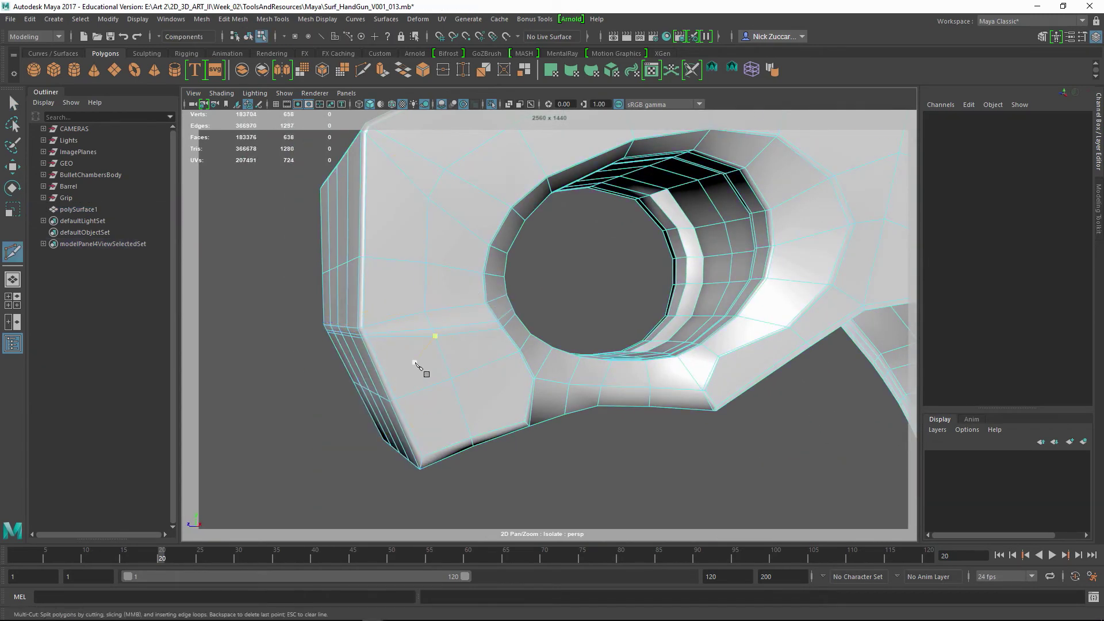
{"action": "right_click_drag", "start_coordinate": [417, 364], "coordinate": [448, 397], "text": "alt"}
{"action": "left_click", "coordinate": [443, 385], "text": "ctrl"}
{"action": "key", "text": "q"}
{"action": "left_click_drag", "start_coordinate": [442, 385], "coordinate": [423, 355], "text": "alt"}
{"action": "key", "text": "F9"}
{"action": "left_click", "coordinate": [423, 355]}
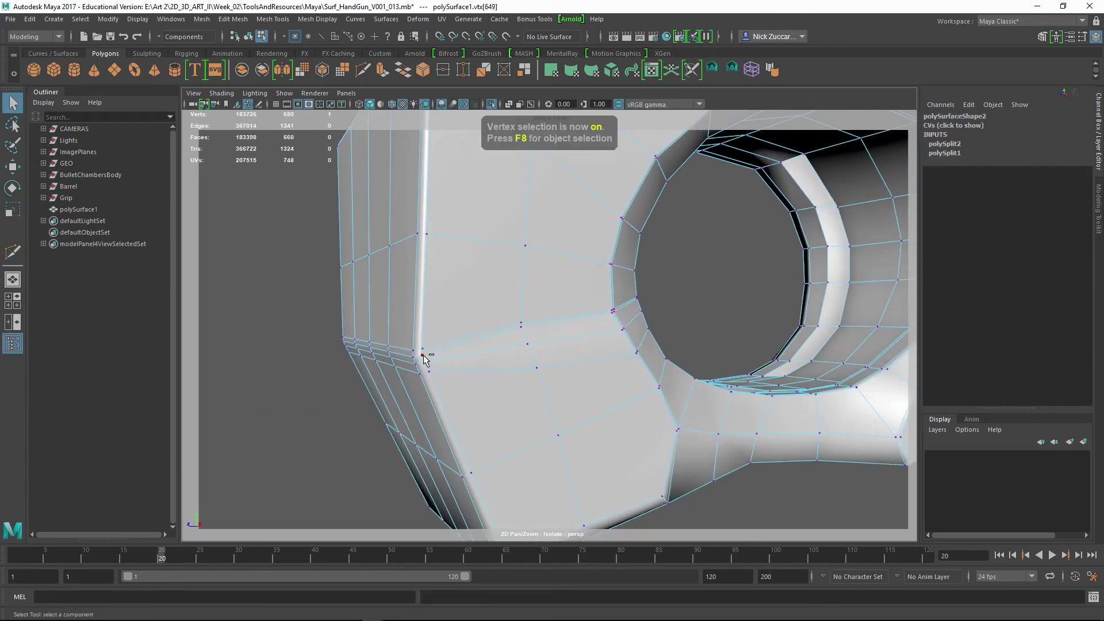
Delete the surplus edge loop at the body's lower front corner and check the smoothed result.
{"action": "key", "text": "F8"}
{"action": "mouse_move", "coordinate": [528, 346]}
{"action": "left_mouse_down", "text": "alt"}
{"action": "mouse_move", "coordinate": [499, 336]}
{"action": "mouse_move", "coordinate": [500, 350]}
{"action": "mouse_move", "coordinate": [567, 363]}
{"action": "mouse_move", "coordinate": [535, 334]}
{"action": "left_mouse_up", "text": "alt"}
{"action": "left_click", "coordinate": [282, 70]}
{"action": "key", "text": "q"}
{"action": "key", "text": "F10"}
{"action": "left_click", "coordinate": [489, 336]}
{"action": "key", "text": "ctrl+Delete"}
{"action": "right_click_drag", "start_coordinate": [535, 334], "coordinate": [508, 308], "text": "alt"}
{"action": "key", "text": "3"}
{"action": "key", "text": "F8"}
{"action": "left_click_drag", "start_coordinate": [508, 309], "coordinate": [503, 418], "text": "alt"}
{"action": "left_click", "coordinate": [460, 450]}
{"action": "left_click", "coordinate": [592, 397]}
Cut a supporting edge line along the body's lower border, running below the trigger opening to the front corner.
{"action": "key", "text": "1"}
{"action": "middle_click_drag", "start_coordinate": [502, 419], "coordinate": [268, 306], "text": "alt"}
{"action": "right_click_drag", "start_coordinate": [268, 305], "coordinate": [584, 389], "text": "alt"}
{"action": "key", "text": "ctrl+shift+x"}
{"action": "middle_click_drag", "start_coordinate": [584, 389], "coordinate": [627, 391], "text": "alt"}
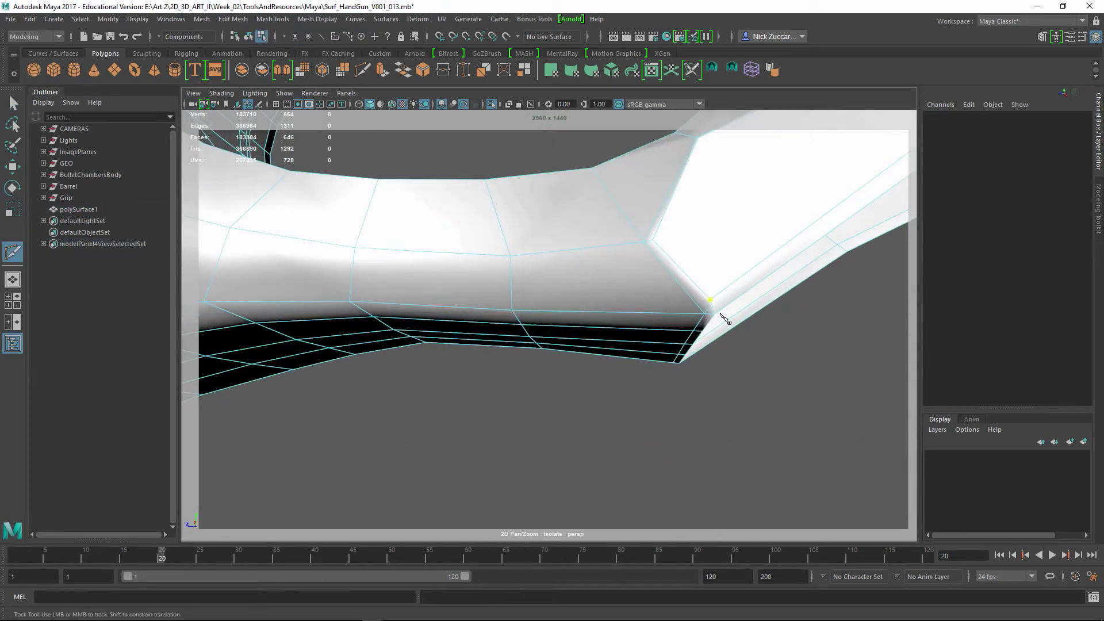
{"action": "left_click", "coordinate": [350, 295]}
{"action": "middle_click_drag", "start_coordinate": [349, 294], "coordinate": [582, 318], "text": "alt"}
{"action": "left_click", "coordinate": [451, 321]}
{"action": "left_click", "coordinate": [320, 316]}
{"action": "middle_click_drag", "start_coordinate": [320, 317], "coordinate": [541, 311], "text": "alt"}
{"action": "left_click", "coordinate": [510, 318]}
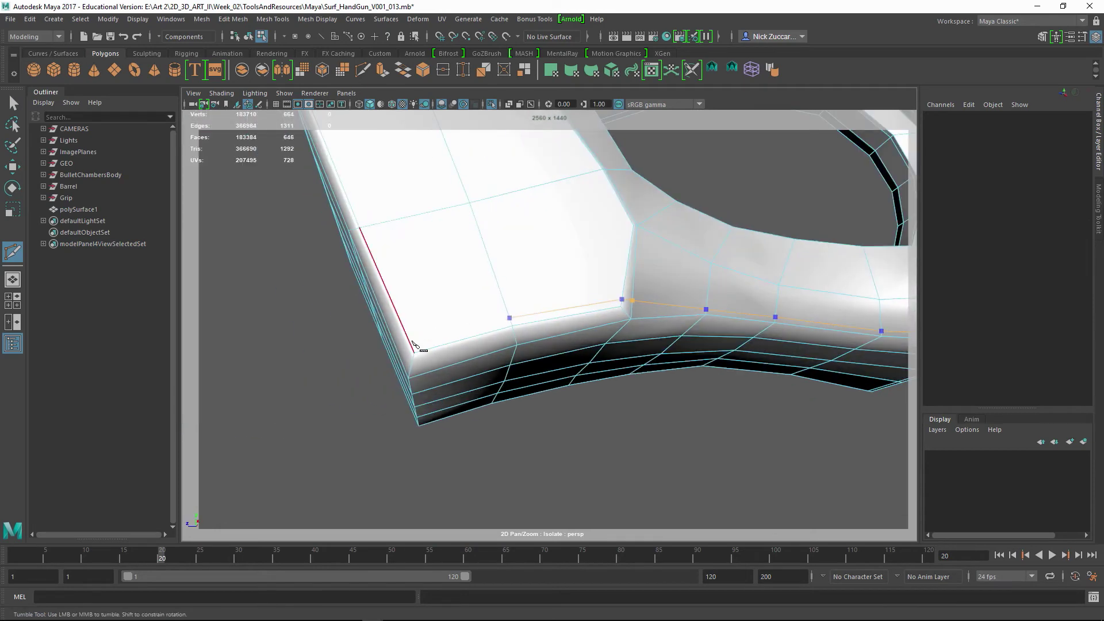
{"action": "left_click", "coordinate": [413, 339]}
{"action": "left_click_drag", "start_coordinate": [413, 339], "coordinate": [535, 336], "text": "alt"}
{"action": "left_click_drag", "start_coordinate": [452, 361], "coordinate": [621, 360], "text": "alt"}
Delete the leftover short edge at the lower border's rear corner and mirror the body mesh, clearing its history.
{"action": "key", "text": "q"}
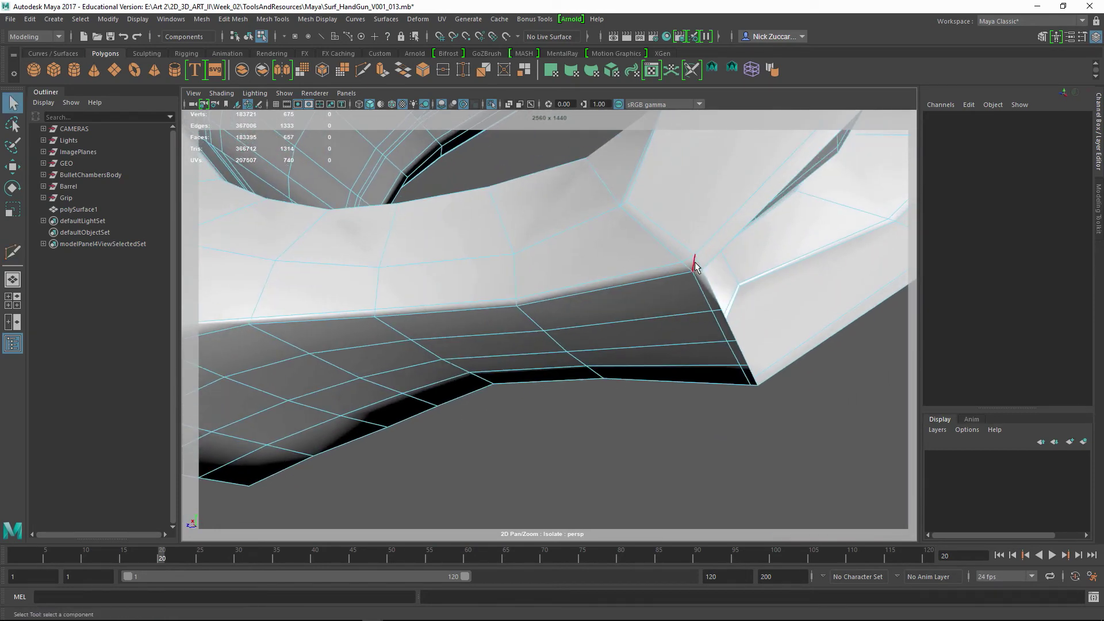
{"action": "left_click", "coordinate": [695, 260]}
{"action": "key", "text": "Delete"}
{"action": "left_click_drag", "start_coordinate": [695, 261], "coordinate": [550, 335], "text": "alt"}
{"action": "key", "text": "F8"}
{"action": "right_click_drag", "start_coordinate": [460, 288], "coordinate": [375, 286], "text": "shift"}
{"action": "key", "text": "alt+shift+d"}
{"action": "key", "text": "3"}
{"action": "left_click", "coordinate": [375, 286]}
Adjust the vertices on the border below the trigger opening and mirror the body mesh again.
{"action": "mouse_move", "coordinate": [671, 387]}
{"action": "left_mouse_down", "text": "alt"}
{"action": "mouse_move", "coordinate": [562, 318]}
{"action": "mouse_move", "coordinate": [535, 405]}
{"action": "mouse_move", "coordinate": [504, 385]}
{"action": "mouse_move", "coordinate": [476, 394]}
{"action": "left_mouse_up", "text": "alt"}
{"action": "left_click", "coordinate": [562, 319]}
{"action": "key", "text": "1"}
{"action": "key", "text": "F8"}
{"action": "left_click", "coordinate": [486, 407]}
{"action": "key", "text": "w"}
{"action": "key", "text": "3"}
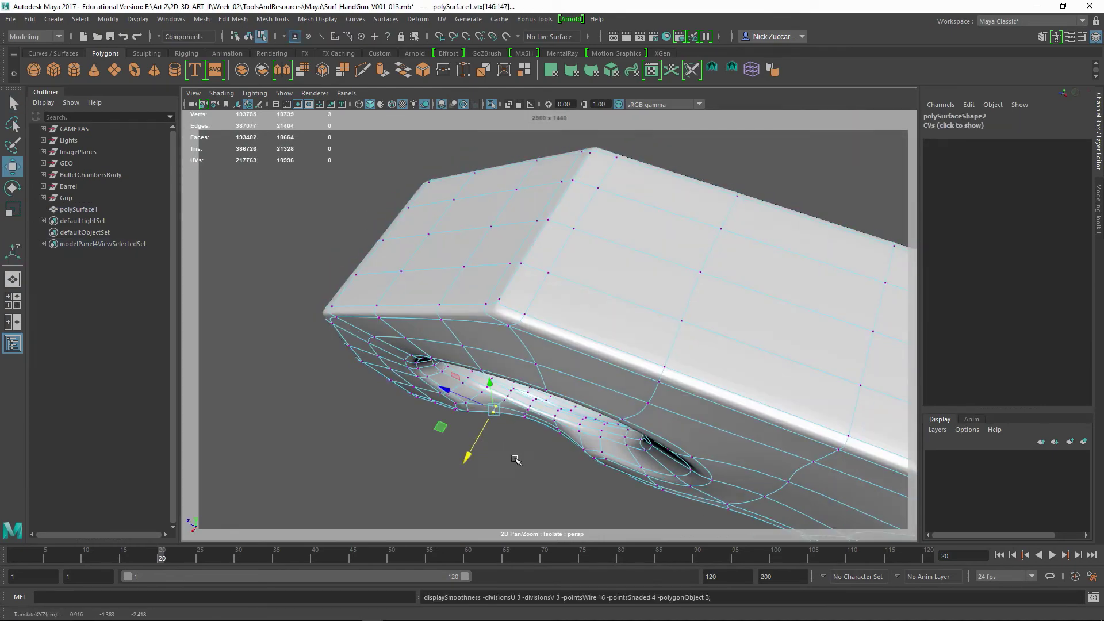
{"action": "left_click_drag", "start_coordinate": [515, 459], "coordinate": [459, 187], "text": "alt"}
{"action": "key", "text": "F8"}
{"action": "key", "text": "g"}
{"action": "left_click", "coordinate": [576, 254]}
{"action": "left_click_drag", "start_coordinate": [575, 253], "coordinate": [572, 318], "text": "alt"}
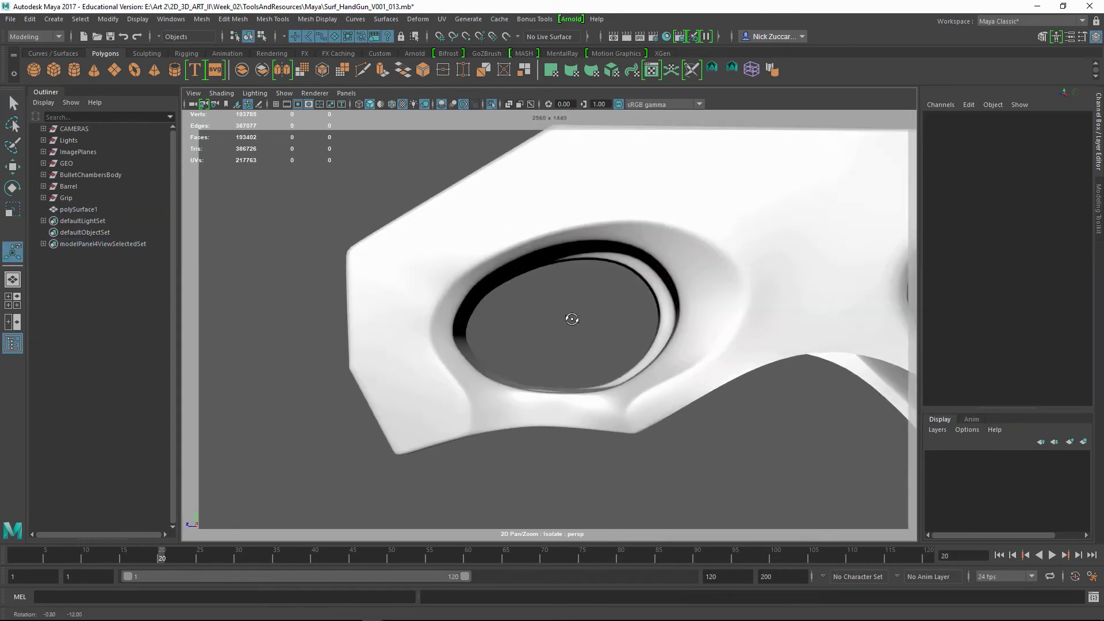
Move vertices around the trigger opening and along the body's upper edge to match the reference in side view.
{"action": "left_click", "coordinate": [583, 403]}
{"action": "key", "text": "space"}
{"action": "key", "text": "space"}
{"action": "middle_click_drag", "start_coordinate": [336, 430], "coordinate": [427, 408], "text": "alt"}
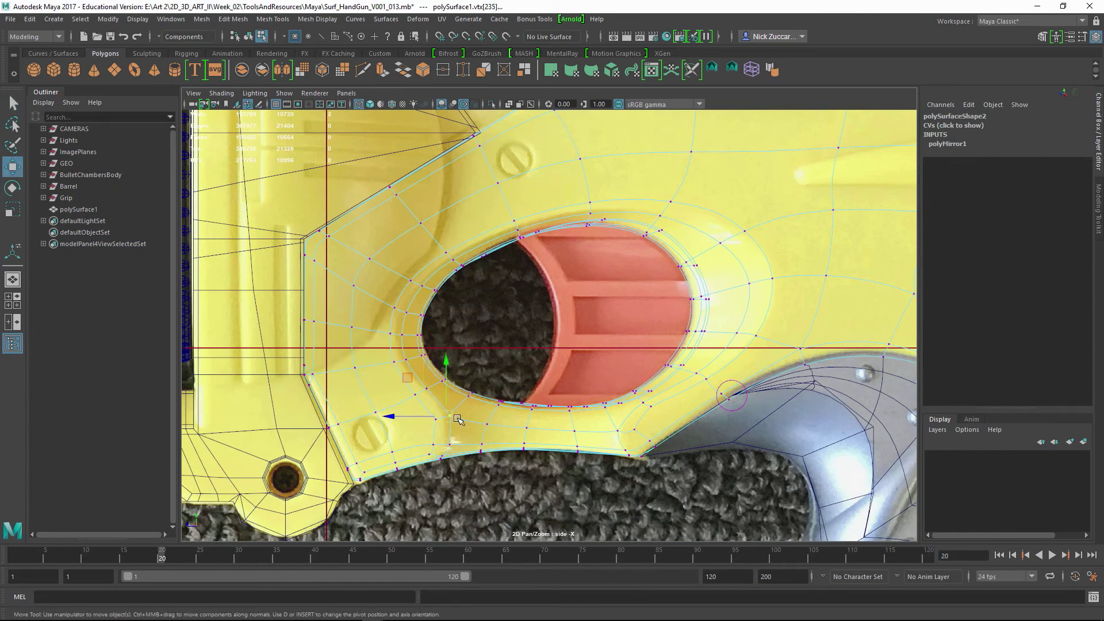
{"action": "left_click", "coordinate": [609, 457], "text": "alt"}
{"action": "scroll", "coordinate": [529, 199], "scroll_direction": "down", "scroll_amount": 2}
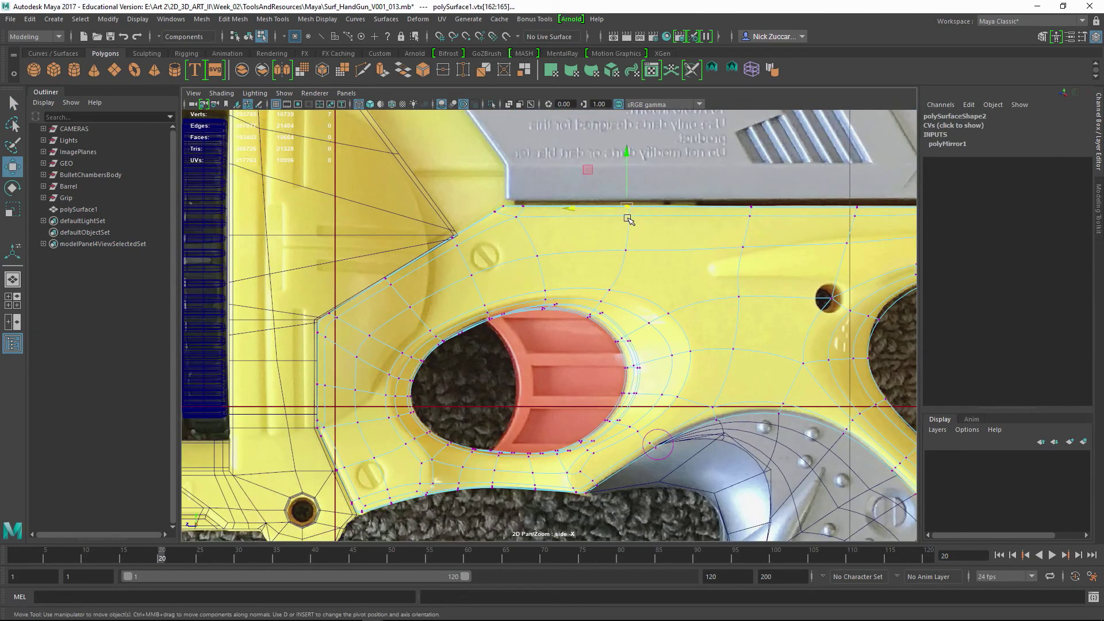
{"action": "key", "text": "r"}
{"action": "middle_click_drag", "start_coordinate": [789, 252], "coordinate": [510, 196], "text": "alt"}
{"action": "left_click_drag", "start_coordinate": [541, 233], "coordinate": [602, 267]}
{"action": "key", "text": "space"}
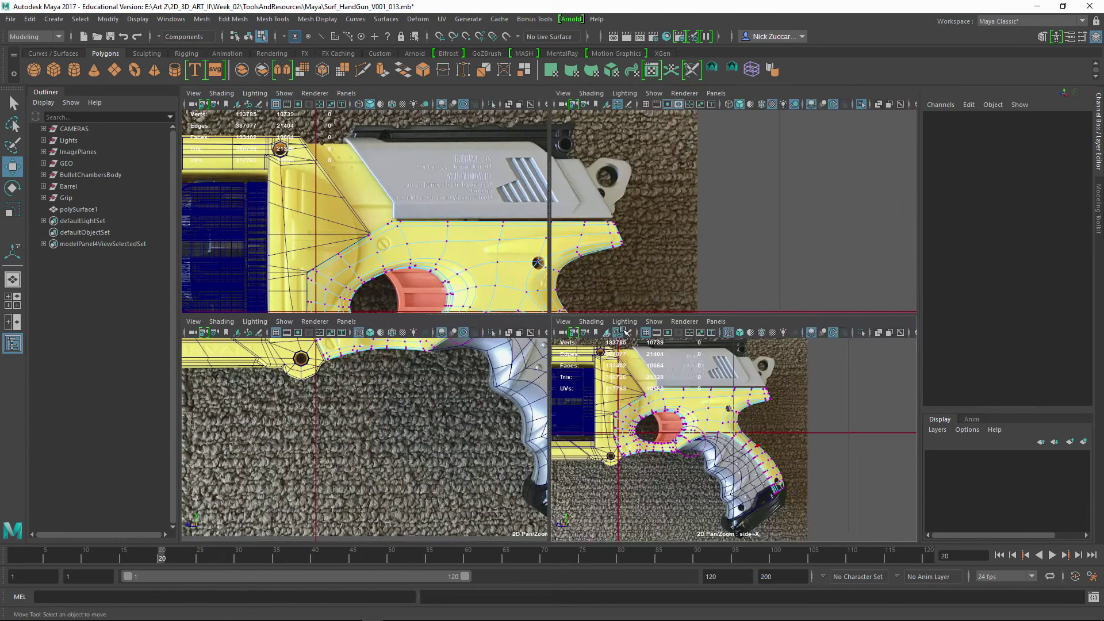
Adjust the lengthwise edge loop on the side of the rear grip strap along X.
{"action": "key", "text": "space"}
{"action": "left_click_drag", "start_coordinate": [570, 352], "coordinate": [624, 424], "text": "shift"}
{"action": "middle_click_drag", "start_coordinate": [632, 437], "coordinate": [541, 369], "text": "alt"}
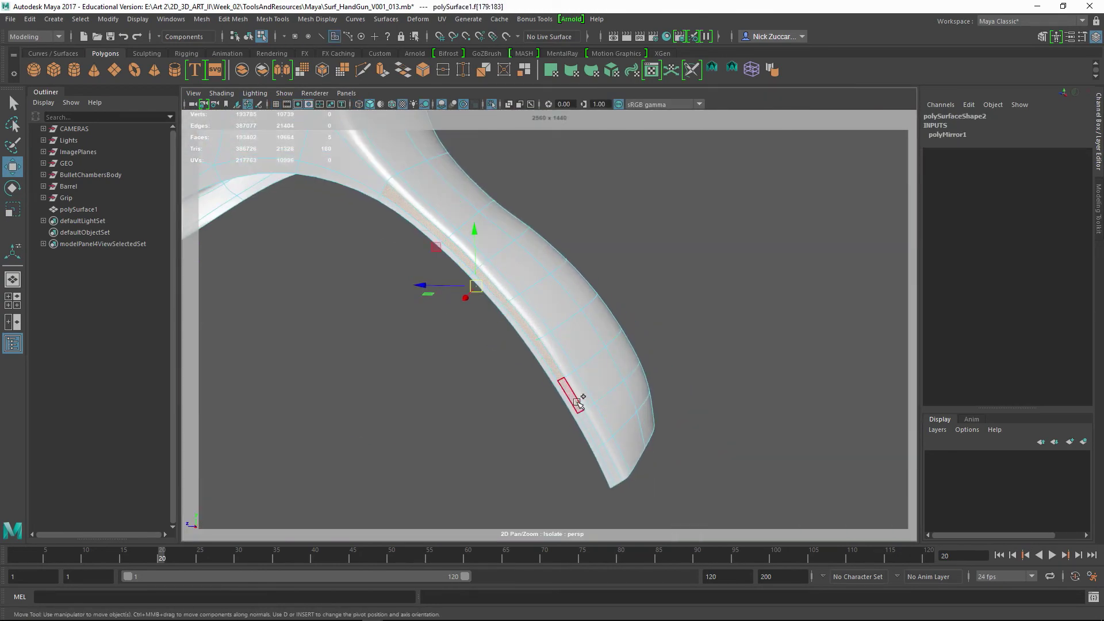
{"action": "left_click_drag", "start_coordinate": [499, 360], "coordinate": [639, 385], "text": "alt"}
{"action": "left_click", "coordinate": [692, 325]}
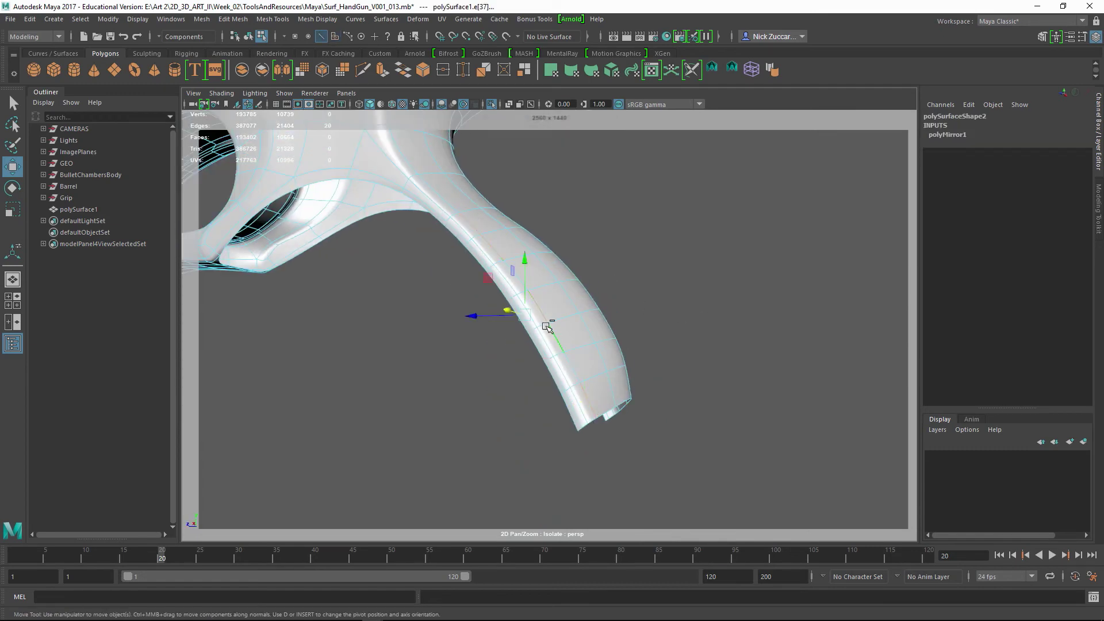
{"action": "mouse_move", "coordinate": [546, 326]}
{"action": "left_mouse_down", "text": "alt"}
{"action": "mouse_move", "coordinate": [562, 382]}
{"action": "mouse_move", "coordinate": [500, 322]}
{"action": "mouse_move", "coordinate": [530, 276]}
{"action": "mouse_move", "coordinate": [514, 278]}
{"action": "mouse_move", "coordinate": [540, 342]}
{"action": "left_mouse_up", "text": "alt"}
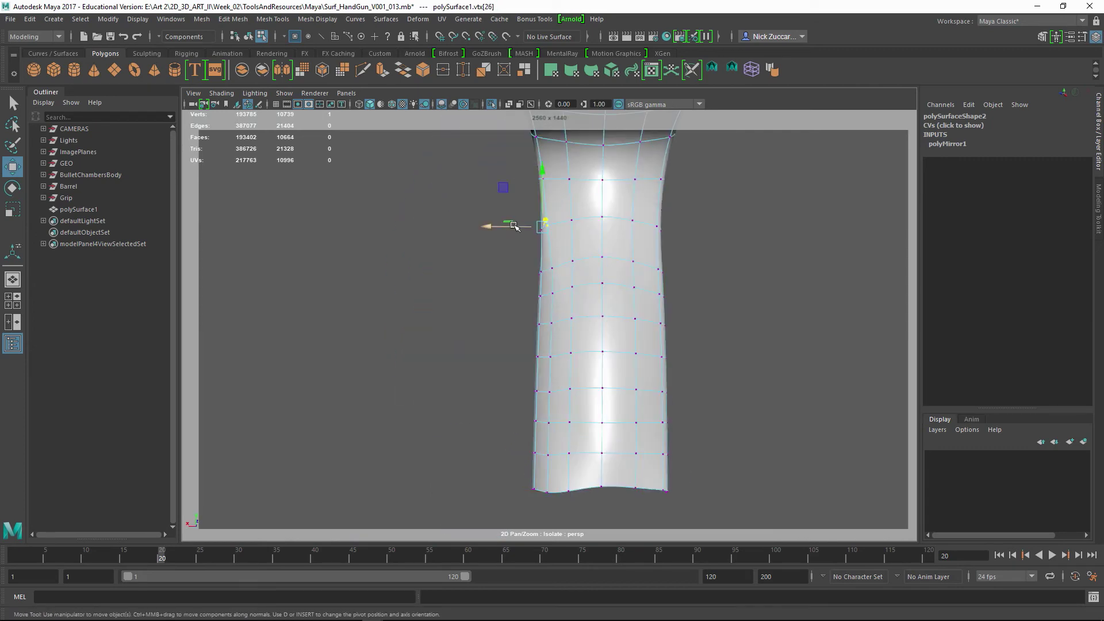
Move individual vertices along the side border of the rear grip strap in X to even out its contour.
{"action": "left_click", "coordinate": [551, 260]}
{"action": "left_click_drag", "start_coordinate": [551, 260], "coordinate": [524, 260], "text": "alt"}
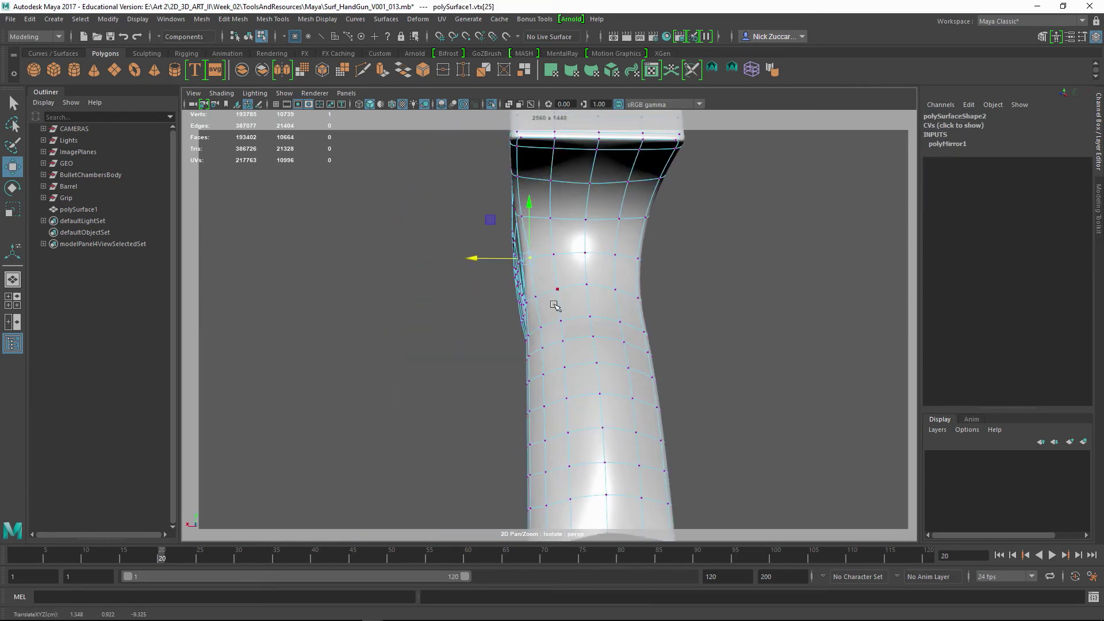
{"action": "left_click", "coordinate": [536, 297]}
{"action": "left_click", "coordinate": [506, 346]}
{"action": "left_click_drag", "start_coordinate": [506, 345], "coordinate": [527, 416], "text": "alt"}
{"action": "right_click_drag", "start_coordinate": [527, 416], "coordinate": [508, 256], "text": "alt"}
{"action": "left_click", "coordinate": [508, 257]}
{"action": "left_click_drag", "start_coordinate": [540, 274], "coordinate": [483, 304], "text": "alt"}
{"action": "left_click", "coordinate": [599, 291]}
{"action": "left_click", "coordinate": [451, 267]}
{"action": "left_click", "coordinate": [656, 350]}
{"action": "right_click_drag", "start_coordinate": [483, 305], "coordinate": [395, 284], "text": "alt"}
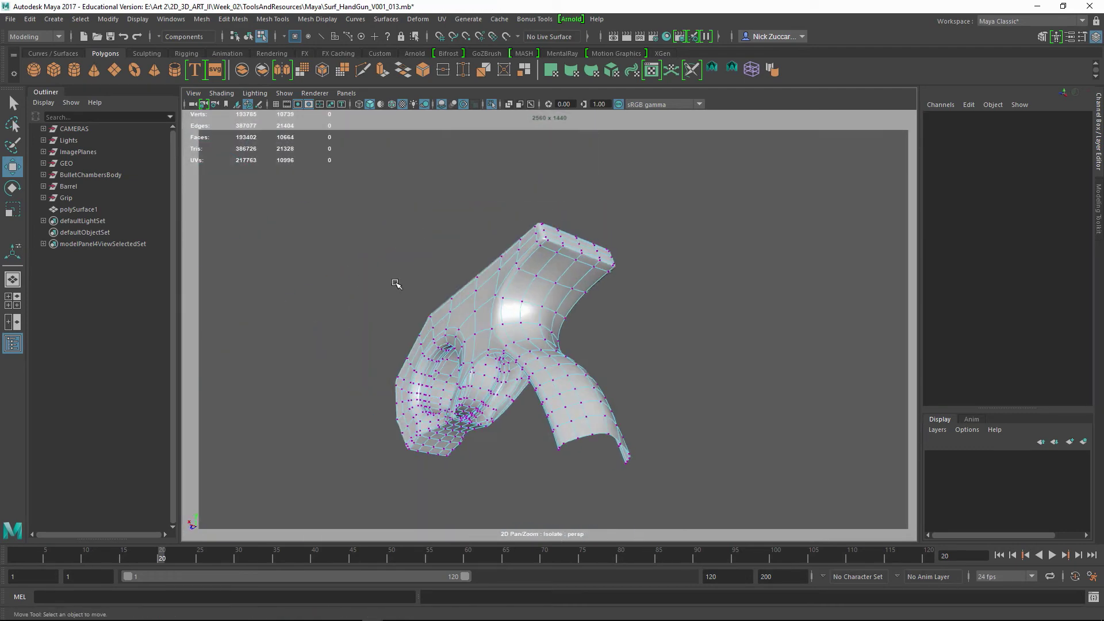
Insert a supporting edge loop around the body's upper rear tip with Multi-Cut and preview it smoothed.
{"action": "left_click_drag", "start_coordinate": [396, 284], "coordinate": [517, 368], "text": "alt"}
{"action": "right_click_drag", "start_coordinate": [518, 369], "coordinate": [589, 421], "text": "alt"}
{"action": "left_click_drag", "start_coordinate": [589, 422], "coordinate": [537, 316], "text": "alt"}
{"action": "key", "text": "1"}
{"action": "key", "text": "F8"}
{"action": "right_click_drag", "start_coordinate": [515, 305], "coordinate": [482, 289], "text": "shift"}
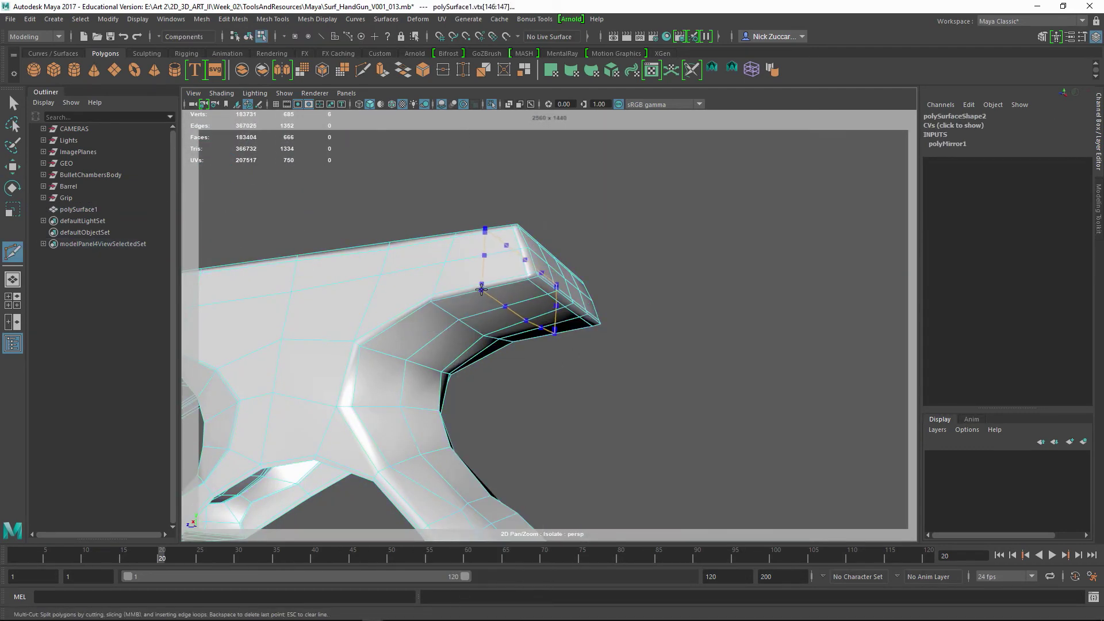
{"action": "left_click", "coordinate": [481, 289], "text": "ctrl"}
{"action": "key", "text": "3"}
Mirror the body mesh with its new loop at the rear tip across the X axis.
{"action": "left_click_drag", "start_coordinate": [482, 289], "coordinate": [519, 368], "text": "alt"}
{"action": "key", "text": "F8"}
{"action": "right_click_drag", "start_coordinate": [403, 346], "coordinate": [322, 345], "text": "shift"}
{"action": "key", "text": "q"}
Adjust the vertices along the rear grip strap in the side view to follow the reference.
{"action": "key", "text": "F9"}
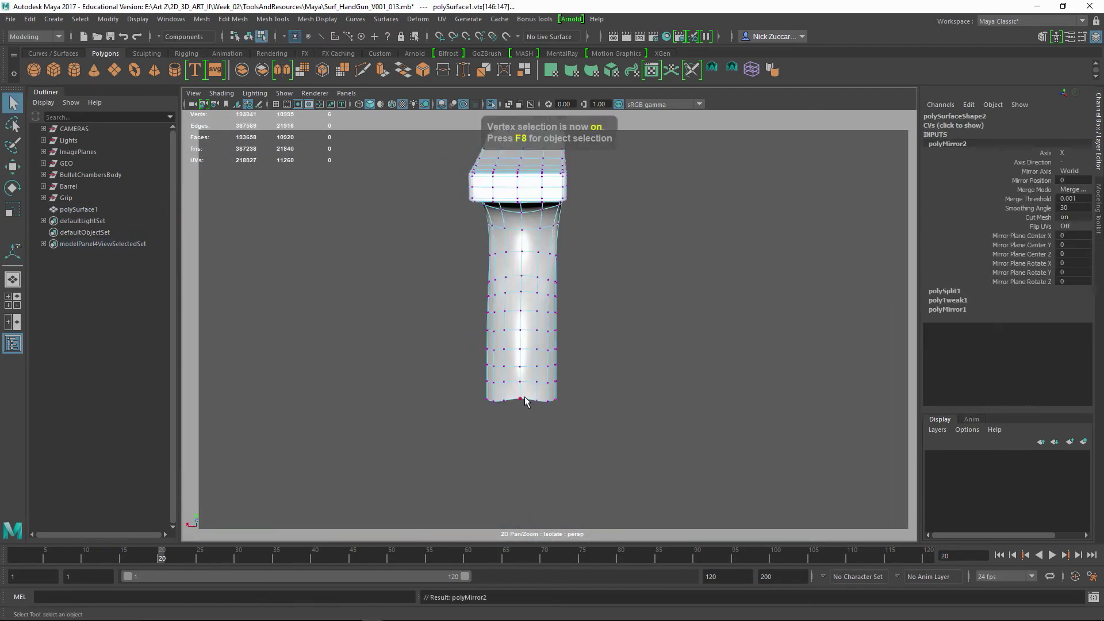
{"action": "left_click", "coordinate": [525, 401]}
{"action": "key", "text": "w"}
{"action": "left_click_drag", "start_coordinate": [525, 401], "coordinate": [604, 404], "text": "alt"}
{"action": "key", "text": "space"}
{"action": "key", "text": "space"}
{"action": "middle_click_drag", "start_coordinate": [667, 431], "coordinate": [564, 382], "text": "alt"}
{"action": "right_click_drag", "start_coordinate": [564, 382], "coordinate": [567, 448], "text": "alt"}
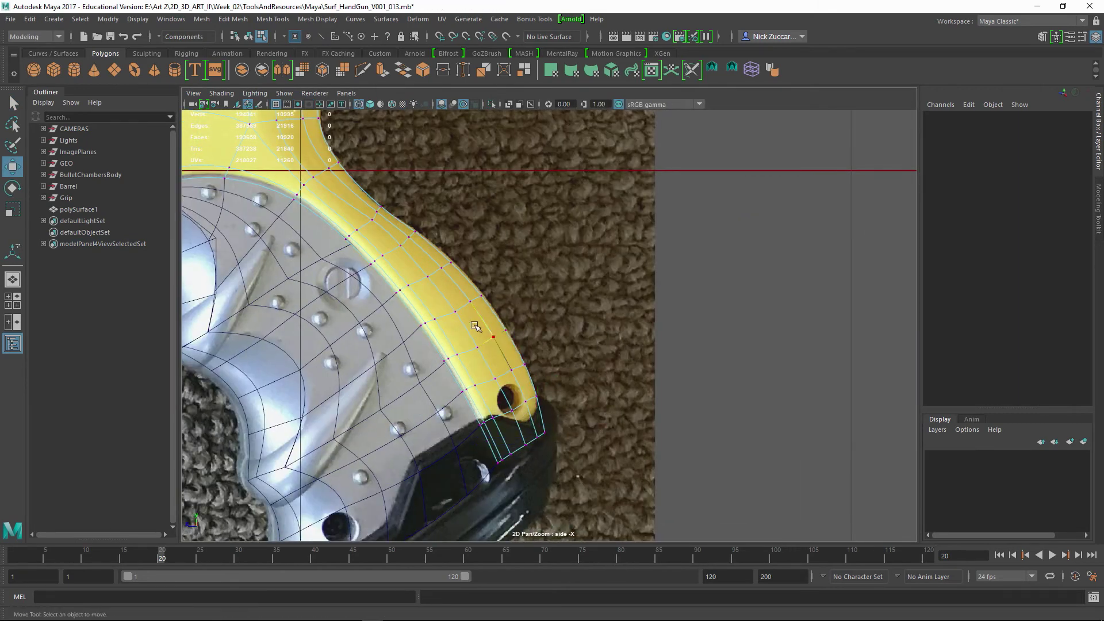
{"action": "key", "text": "ctrl+z"}
{"action": "left_click_drag", "start_coordinate": [464, 314], "coordinate": [459, 309]}
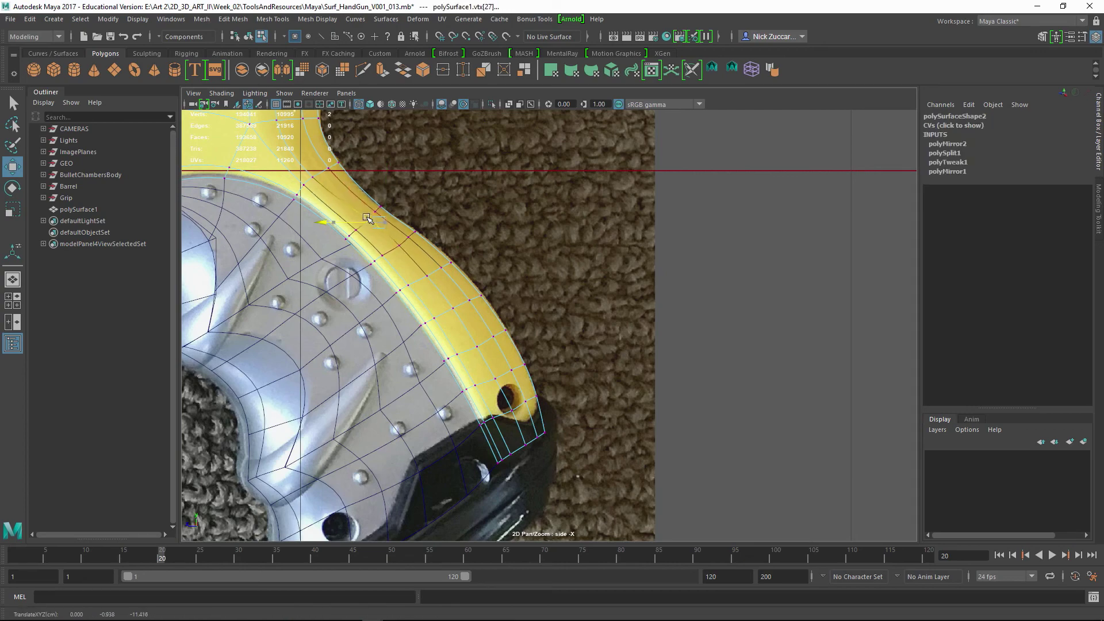
{"action": "key", "text": "ctrl+z"}
{"action": "left_click_drag", "start_coordinate": [507, 391], "coordinate": [481, 362]}
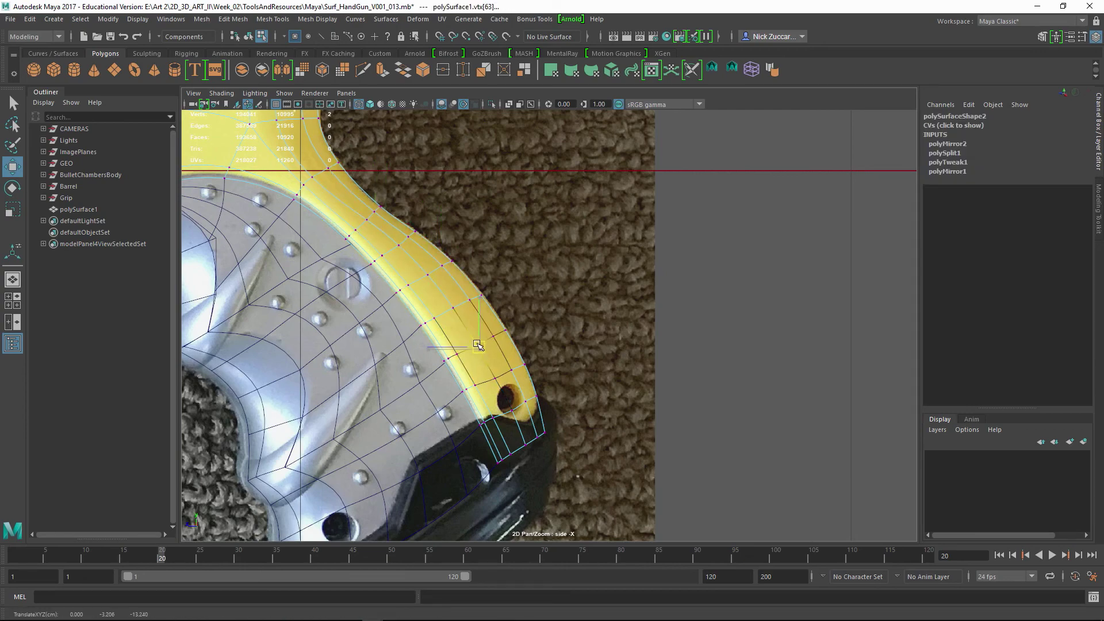
Return the body mesh to object selection and save the scene.
{"action": "right_click_drag", "start_coordinate": [478, 345], "coordinate": [483, 330], "text": "alt"}
{"action": "middle_click_drag", "start_coordinate": [483, 330], "coordinate": [419, 414], "text": "alt"}
{"action": "right_click_drag", "start_coordinate": [420, 414], "coordinate": [633, 323], "text": "alt"}
{"action": "key", "text": "F8"}
{"action": "key", "text": "backslash"}
{"action": "key", "text": "ctrl+s"}
{"action": "left_click", "coordinate": [510, 320], "text": "alt"}
{"action": "key", "text": "backslash"}
Insert an edge loop at the body's upper front corner and move the row of corner vertices in side view.
{"action": "right_click_drag", "start_coordinate": [553, 340], "coordinate": [581, 407], "text": "alt"}
{"action": "key", "text": "1"}
{"action": "left_click", "coordinate": [468, 346], "text": "ctrl"}
{"action": "key", "text": "q"}
{"action": "key", "text": "F9"}
{"action": "left_click_drag", "start_coordinate": [440, 313], "coordinate": [451, 326]}
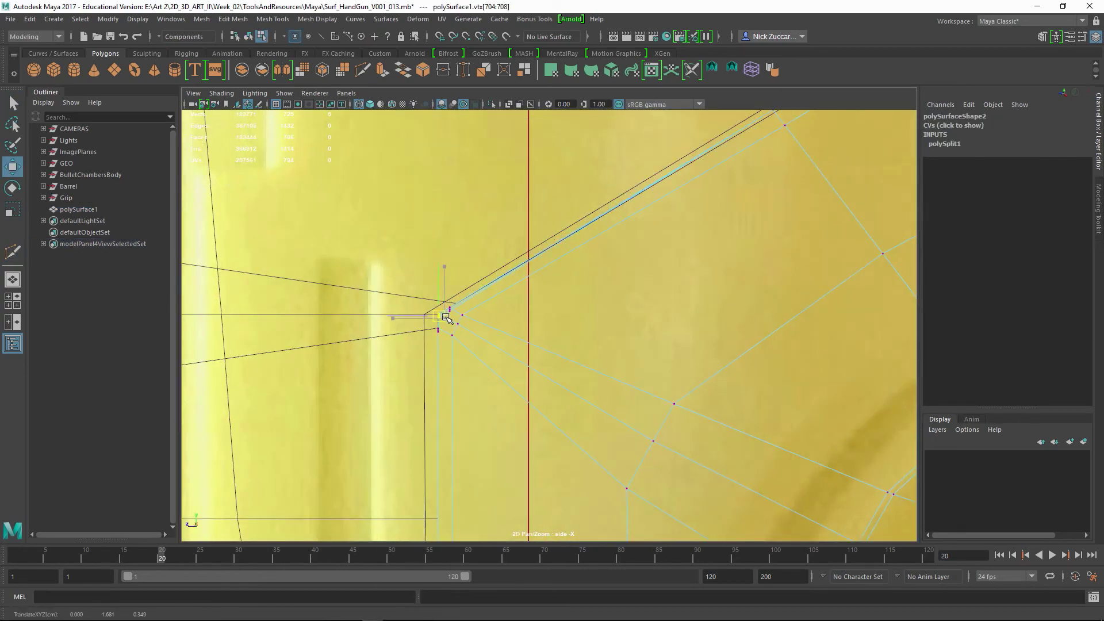
{"action": "scroll", "coordinate": [437, 316], "scroll_direction": "down", "scroll_amount": 5}
{"action": "key", "text": "w"}
{"action": "key", "text": "space"}
{"action": "key", "text": "space"}
{"action": "scroll", "coordinate": [603, 261], "scroll_direction": "up", "scroll_amount": 5}
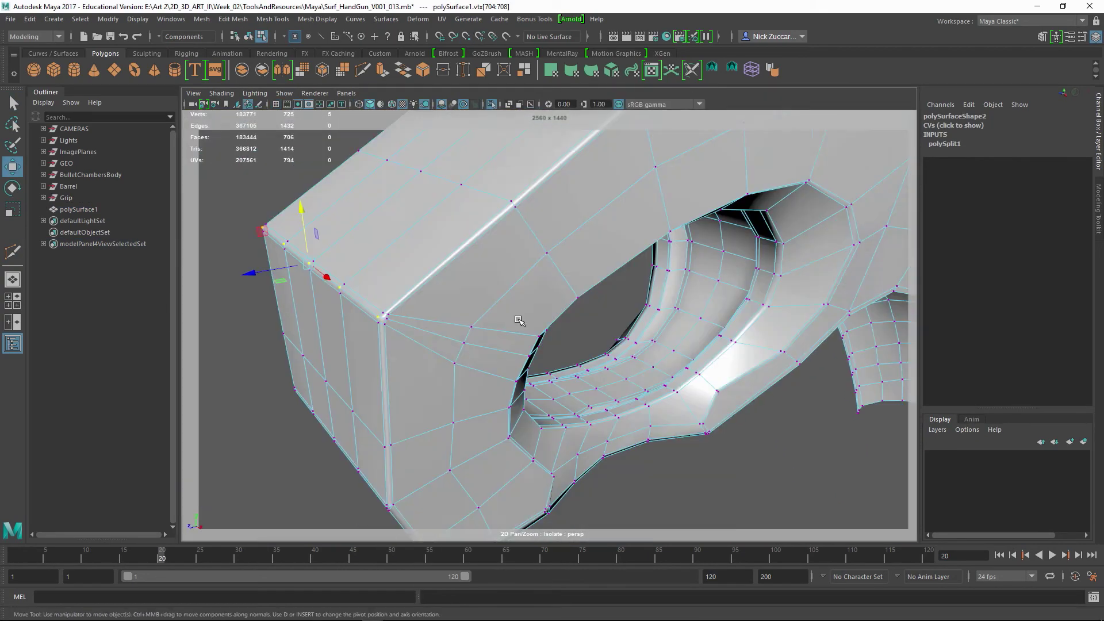
Delete the unwanted edge loops beside the body's upper front corner.
{"action": "key", "text": "q"}
{"action": "left_click", "coordinate": [300, 315]}
{"action": "key", "text": "F8"}
{"action": "key", "text": "F10"}
{"action": "key", "text": "q"}
{"action": "left_click", "coordinate": [399, 322]}
{"action": "right_click_drag", "start_coordinate": [400, 322], "coordinate": [463, 339], "text": "ctrl"}
{"action": "left_click", "coordinate": [389, 363]}
{"action": "key", "text": "g"}
Examine the smoothed preview of the body mesh from the side and rear for shading problems.
{"action": "key", "text": "F8"}
{"action": "key", "text": "3"}
{"action": "left_click", "coordinate": [555, 325]}
{"action": "left_click_drag", "start_coordinate": [318, 331], "coordinate": [598, 314], "text": "alt"}
{"action": "left_click", "coordinate": [535, 325]}
{"action": "left_click", "coordinate": [429, 399]}
{"action": "middle_click_drag", "start_coordinate": [598, 314], "coordinate": [441, 284], "text": "alt"}
{"action": "left_click", "coordinate": [442, 284]}
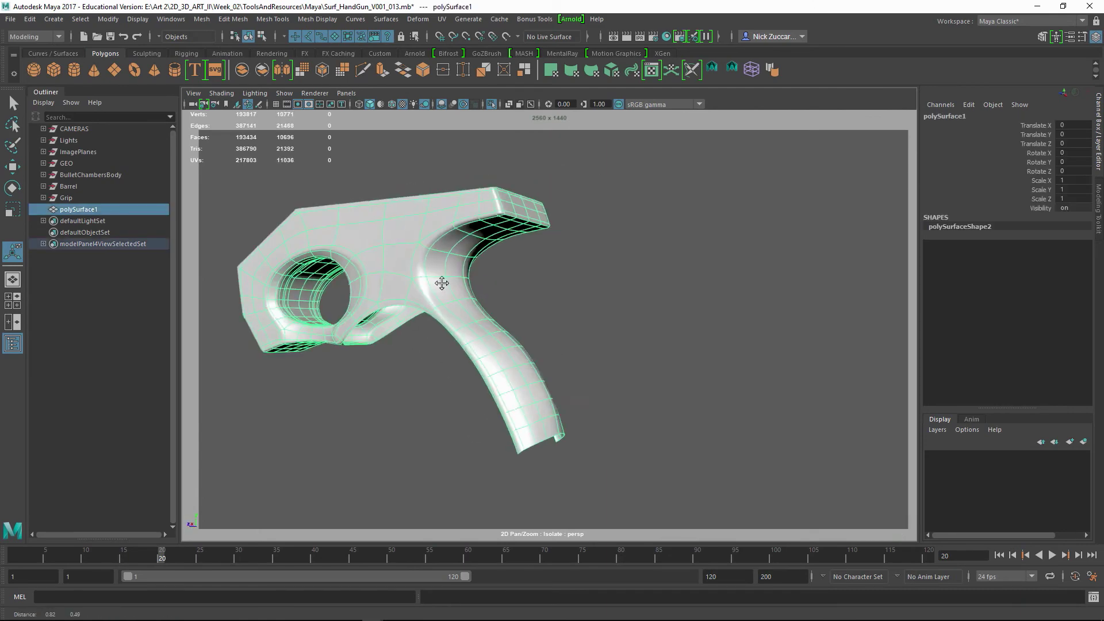
Insert an edge loop near the rear grip strap with Multi-Cut and check the smoothed preview.
{"action": "key", "text": "1"}
{"action": "left_click_drag", "start_coordinate": [441, 284], "coordinate": [428, 305], "text": "alt"}
{"action": "right_click_drag", "start_coordinate": [429, 305], "coordinate": [454, 323], "text": "alt"}
{"action": "left_click_drag", "start_coordinate": [454, 322], "coordinate": [430, 339], "text": "alt"}
{"action": "right_click_drag", "start_coordinate": [430, 339], "coordinate": [405, 122], "text": "shift"}
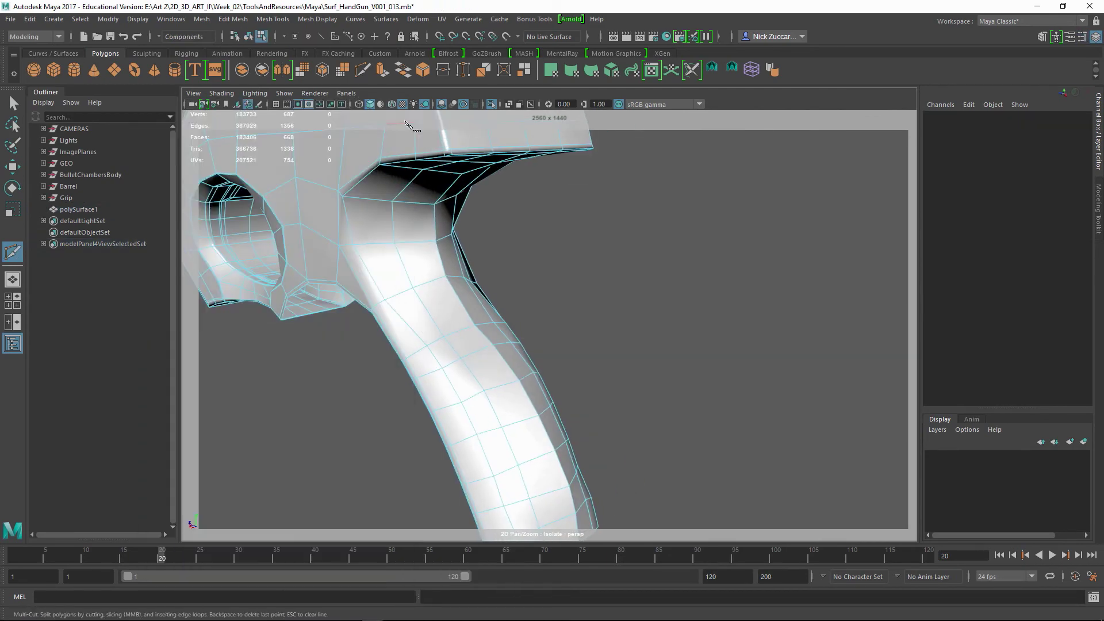
{"action": "left_click_drag", "start_coordinate": [418, 251], "coordinate": [594, 416], "text": "alt"}
{"action": "key", "text": "q"}
{"action": "key", "text": "F8"}
{"action": "key", "text": "3"}
{"action": "left_click", "coordinate": [566, 412]}
{"action": "right_click_drag", "start_coordinate": [594, 416], "coordinate": [525, 393], "text": "alt"}
{"action": "left_click", "coordinate": [524, 393]}
{"action": "left_click_drag", "start_coordinate": [524, 393], "coordinate": [299, 276], "text": "alt"}
Move the vertices at the upper bend of the rear grip strap in side view onto the reference outline.
{"action": "key", "text": "1"}
{"action": "key", "text": "F8"}
{"action": "left_click", "coordinate": [442, 325]}
{"action": "key", "text": "w"}
{"action": "right_click_drag", "start_coordinate": [299, 276], "coordinate": [330, 254], "text": "alt"}
{"action": "left_click_drag", "start_coordinate": [331, 305], "coordinate": [558, 323], "text": "alt"}
{"action": "left_click", "coordinate": [343, 346]}
{"action": "key", "text": "space"}
{"action": "key", "text": "space"}
{"action": "middle_click_drag", "start_coordinate": [620, 385], "coordinate": [500, 351], "text": "alt"}
{"action": "right_click_drag", "start_coordinate": [499, 351], "coordinate": [680, 429], "text": "alt"}
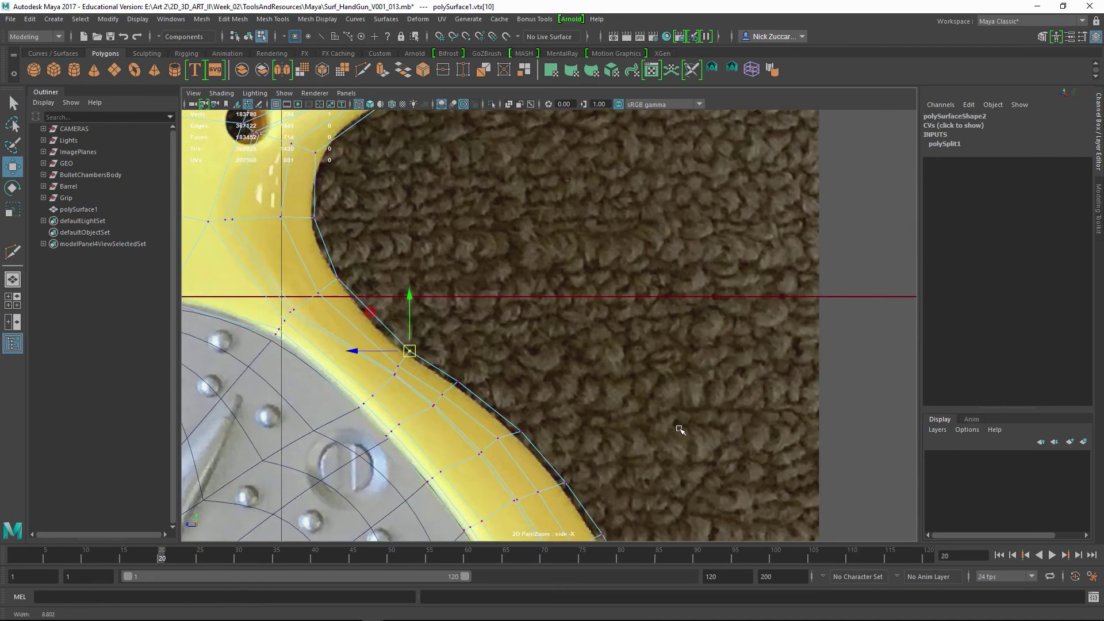
{"action": "middle_click_drag", "start_coordinate": [680, 429], "coordinate": [758, 438], "text": "alt"}
{"action": "left_click_drag", "start_coordinate": [480, 395], "coordinate": [458, 374]}
{"action": "left_click_drag", "start_coordinate": [473, 385], "coordinate": [466, 388]}
Adjust the vertices along the lower grip strap down to its end to follow the reference.
{"action": "left_click", "coordinate": [588, 422]}
{"action": "middle_click_drag", "start_coordinate": [588, 421], "coordinate": [524, 367], "text": "alt"}
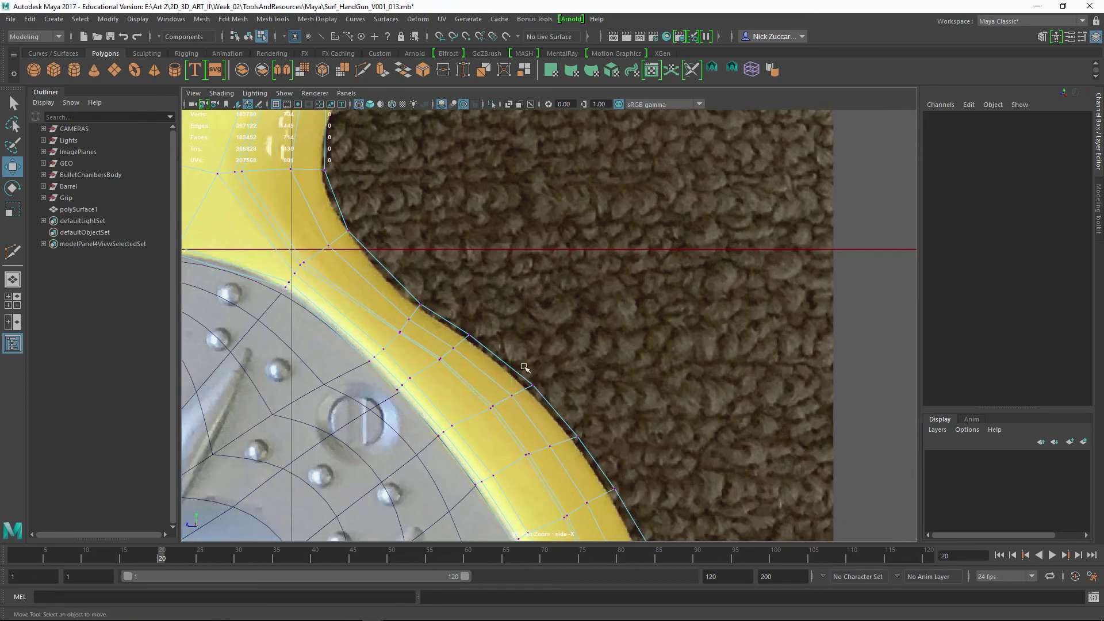
{"action": "middle_click_drag", "start_coordinate": [593, 397], "coordinate": [529, 316], "text": "alt"}
{"action": "left_click_drag", "start_coordinate": [486, 419], "coordinate": [515, 449]}
{"action": "middle_click_drag", "start_coordinate": [579, 439], "coordinate": [563, 387], "text": "alt"}
{"action": "left_click_drag", "start_coordinate": [517, 461], "coordinate": [549, 491]}
{"action": "middle_click_drag", "start_coordinate": [646, 419], "coordinate": [620, 358], "text": "alt"}
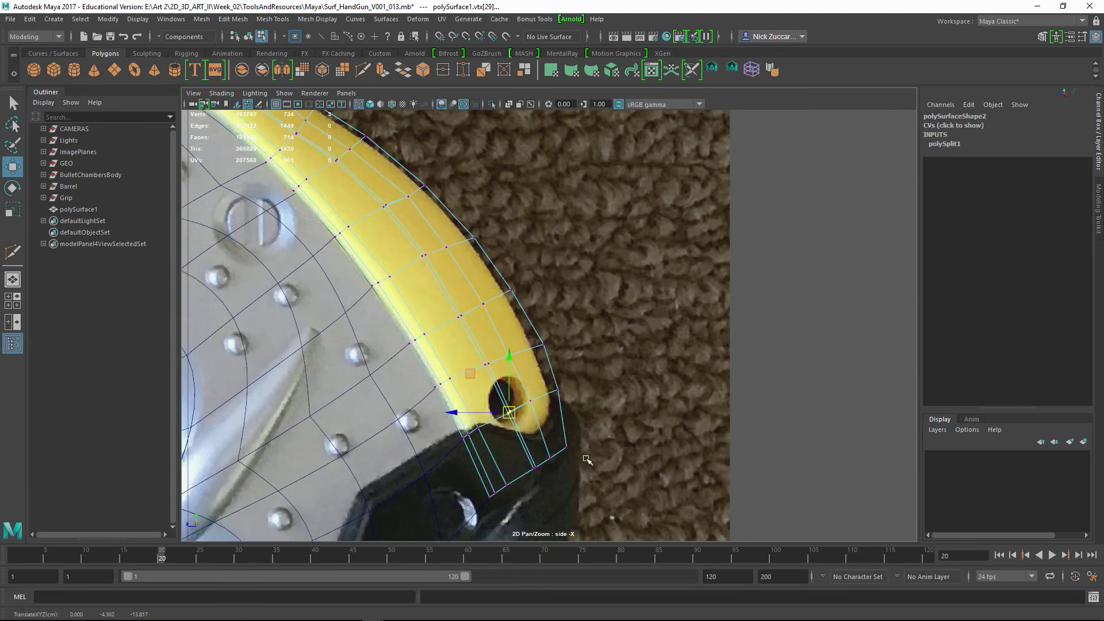
{"action": "left_click", "coordinate": [587, 458]}
Compare the smoothed body with the reference in side view and examine it in perspective.
{"action": "right_click_drag", "start_coordinate": [586, 459], "coordinate": [422, 186], "text": "alt"}
{"action": "middle_click_drag", "start_coordinate": [422, 185], "coordinate": [628, 370], "text": "alt"}
{"action": "right_click_drag", "start_coordinate": [628, 370], "coordinate": [693, 352], "text": "alt"}
{"action": "key", "text": "F8"}
{"action": "key", "text": "3"}
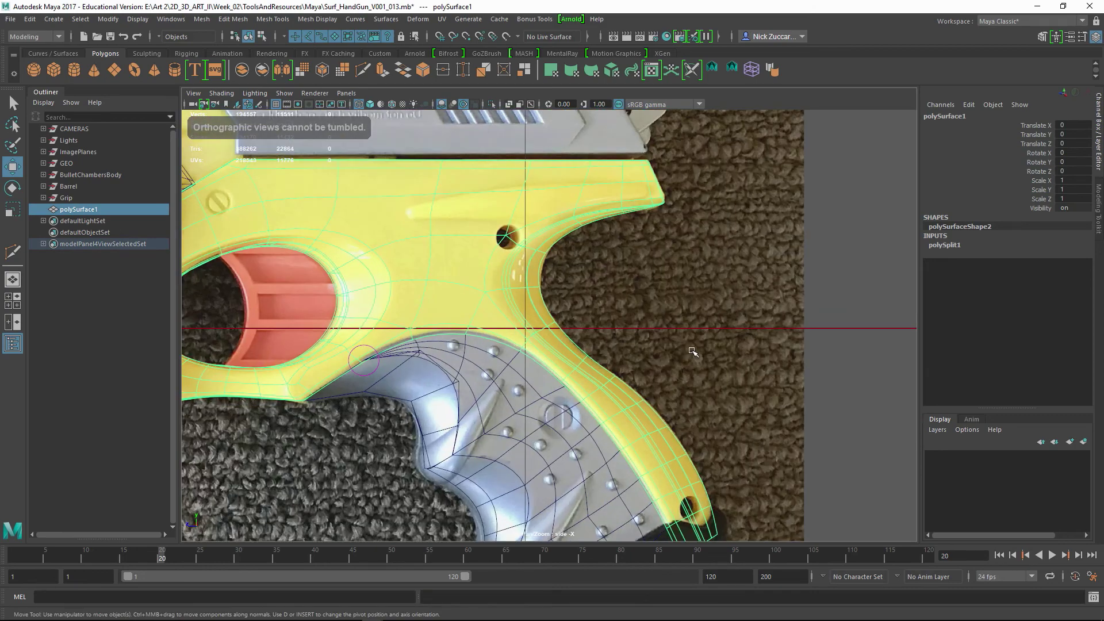
{"action": "left_click", "coordinate": [727, 398]}
{"action": "left_click", "coordinate": [549, 266]}
{"action": "key", "text": "F8"}
{"action": "key", "text": "space"}
{"action": "left_click", "coordinate": [656, 288]}
{"action": "key", "text": "space"}
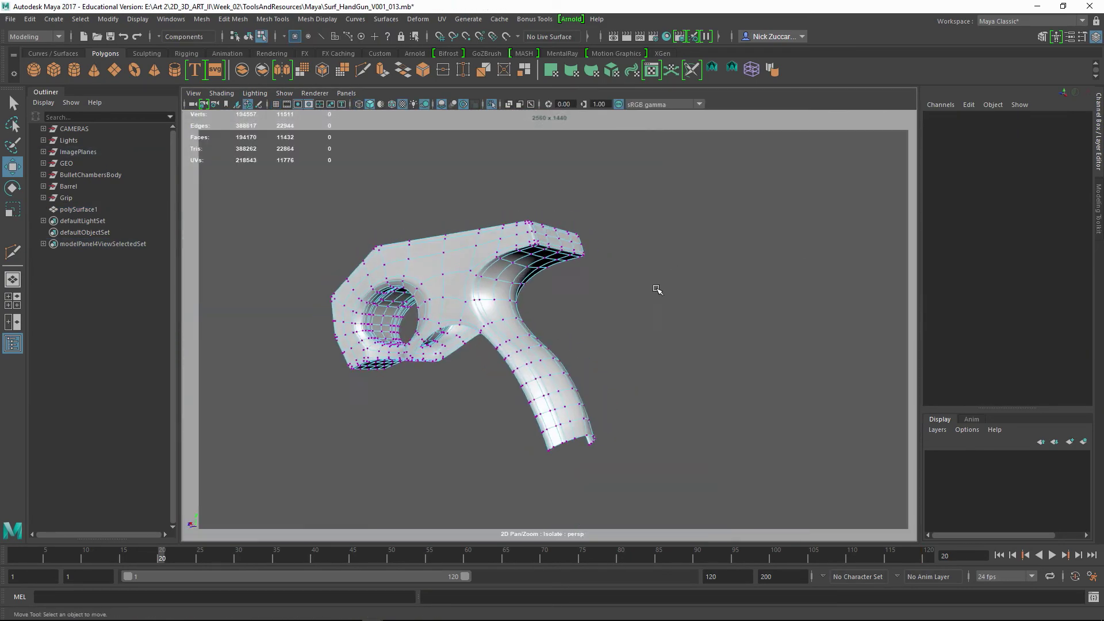
{"action": "left_click", "coordinate": [631, 379]}
Cut new edges with Multi-Cut on the unsmoothed body at the trigger guard's lower rear corner.
{"action": "key", "text": "1"}
{"action": "left_click_drag", "start_coordinate": [631, 379], "coordinate": [478, 330], "text": "alt"}
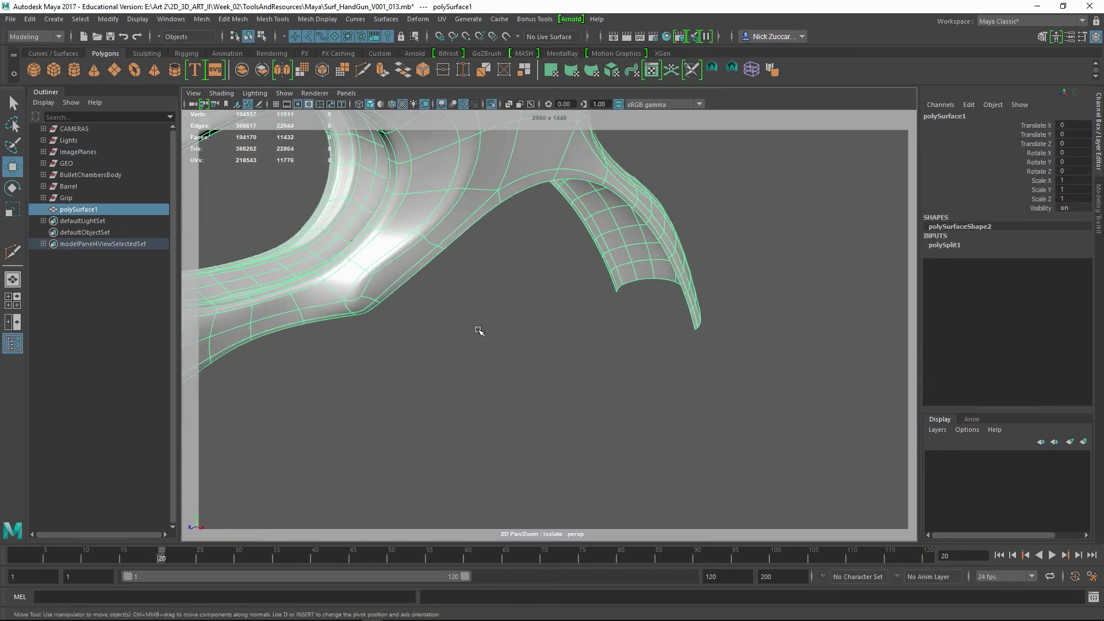
{"action": "right_click_drag", "start_coordinate": [478, 331], "coordinate": [429, 286], "text": "alt"}
{"action": "middle_click_drag", "start_coordinate": [429, 286], "coordinate": [502, 313], "text": "alt"}
{"action": "mouse_move", "coordinate": [503, 313]}
{"action": "right_mouse_down", "text": "shift"}
{"action": "mouse_move", "coordinate": [469, 297]}
{"action": "mouse_move", "coordinate": [481, 297]}
{"action": "right_mouse_up", "text": "shift"}
{"action": "key", "text": "q"}
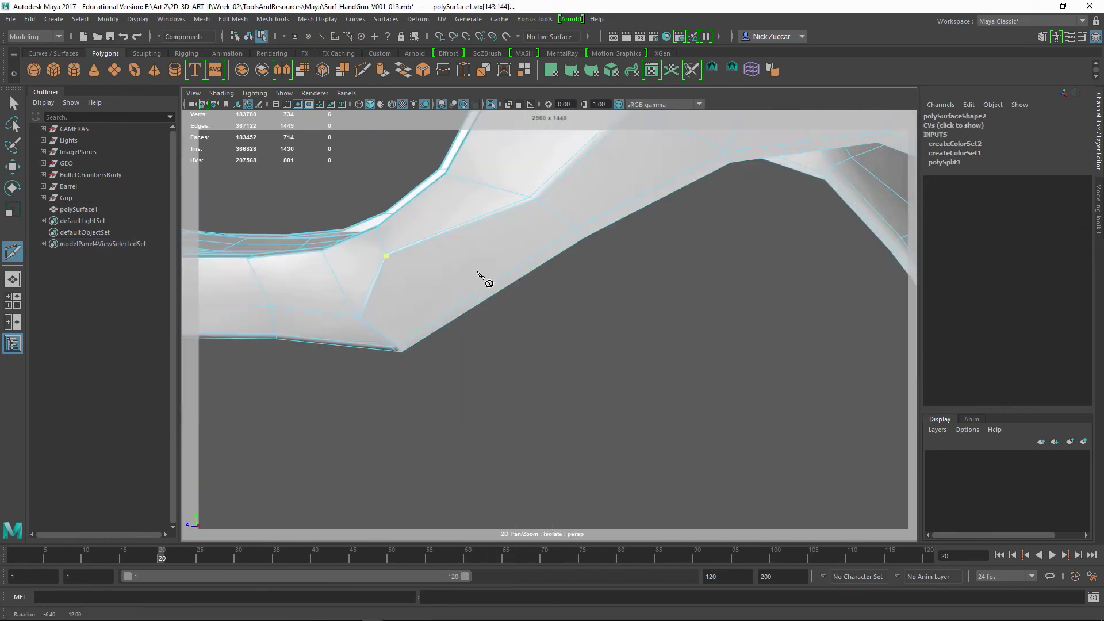
{"action": "key", "text": "F8"}
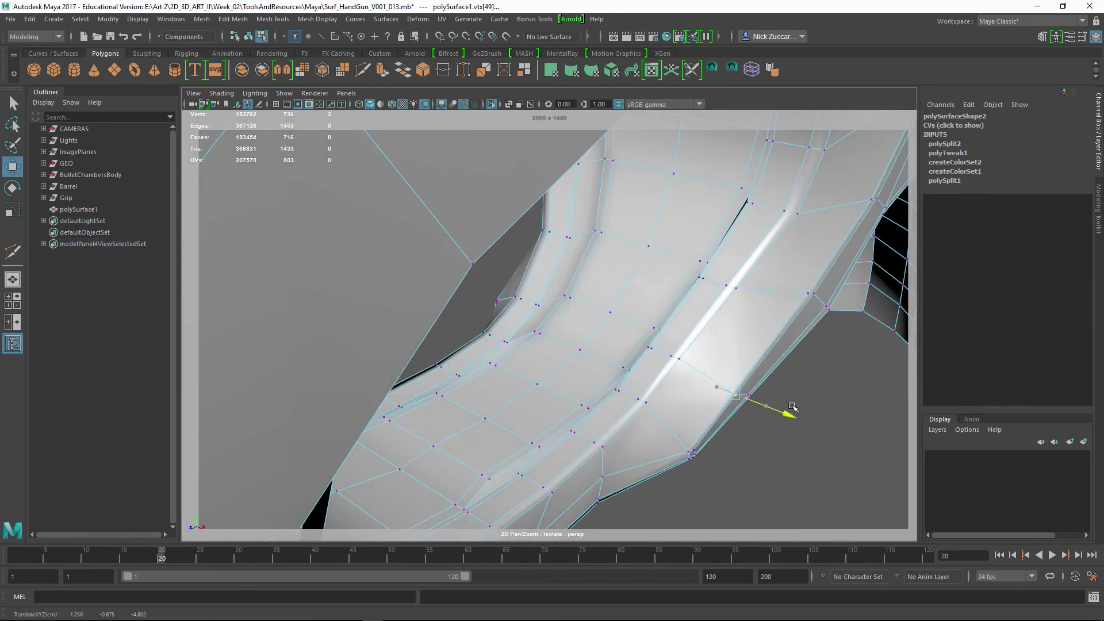
Shift the vertices beside the new cut at the trigger guard's lower rear corner to shape the underside.
{"action": "left_click_drag", "start_coordinate": [793, 407], "coordinate": [725, 377], "text": "alt"}
{"action": "left_click", "coordinate": [713, 347]}
{"action": "left_click", "coordinate": [725, 377]}
{"action": "left_click_drag", "start_coordinate": [636, 403], "coordinate": [656, 419]}
{"action": "left_click_drag", "start_coordinate": [656, 418], "coordinate": [728, 339], "text": "alt"}
{"action": "key", "text": "F8"}
{"action": "key", "text": "t"}
{"action": "key", "text": "q"}
{"action": "key", "text": "F8"}
Reposition the remaining trigger guard underside vertices, checking their placement in wireframe and shaded display.
{"action": "key", "text": "w"}
{"action": "left_click_drag", "start_coordinate": [652, 325], "coordinate": [632, 381]}
{"action": "left_click", "coordinate": [632, 381]}
{"action": "key", "text": "4"}
{"action": "mouse_move", "coordinate": [642, 427]}
{"action": "left_mouse_down", "text": "alt"}
{"action": "mouse_move", "coordinate": [747, 337]}
{"action": "mouse_move", "coordinate": [708, 351]}
{"action": "mouse_move", "coordinate": [678, 346]}
{"action": "left_mouse_up", "text": "alt"}
{"action": "key", "text": "5"}
{"action": "left_click_drag", "start_coordinate": [653, 319], "coordinate": [672, 337]}
{"action": "left_click_drag", "start_coordinate": [700, 336], "coordinate": [705, 338]}
Preview the body smoothed, turn on scene lighting and exit isolation to show the whole gun.
{"action": "left_click_drag", "start_coordinate": [786, 349], "coordinate": [402, 345], "text": "alt"}
{"action": "key", "text": "F8"}
{"action": "key", "text": "t"}
{"action": "key", "text": "3"}
{"action": "key", "text": "f"}
{"action": "left_click", "coordinate": [699, 354]}
{"action": "key", "text": "7"}
{"action": "key", "text": "ctrl+1"}
{"action": "left_click", "coordinate": [422, 365]}
{"action": "right_click_drag", "start_coordinate": [402, 346], "coordinate": [501, 328], "text": "alt"}
{"action": "key", "text": "3"}
{"action": "left_click", "coordinate": [500, 328]}
{"action": "left_click", "coordinate": [437, 369], "text": "shift"}
Select the vertices at the bend in the body's front edge and scale them closer together vertically in side view.
{"action": "left_click_drag", "start_coordinate": [463, 369], "coordinate": [425, 302], "text": "alt"}
{"action": "key", "text": "F8"}
{"action": "left_click_drag", "start_coordinate": [506, 336], "coordinate": [523, 342], "text": "alt"}
{"action": "key", "text": "w"}
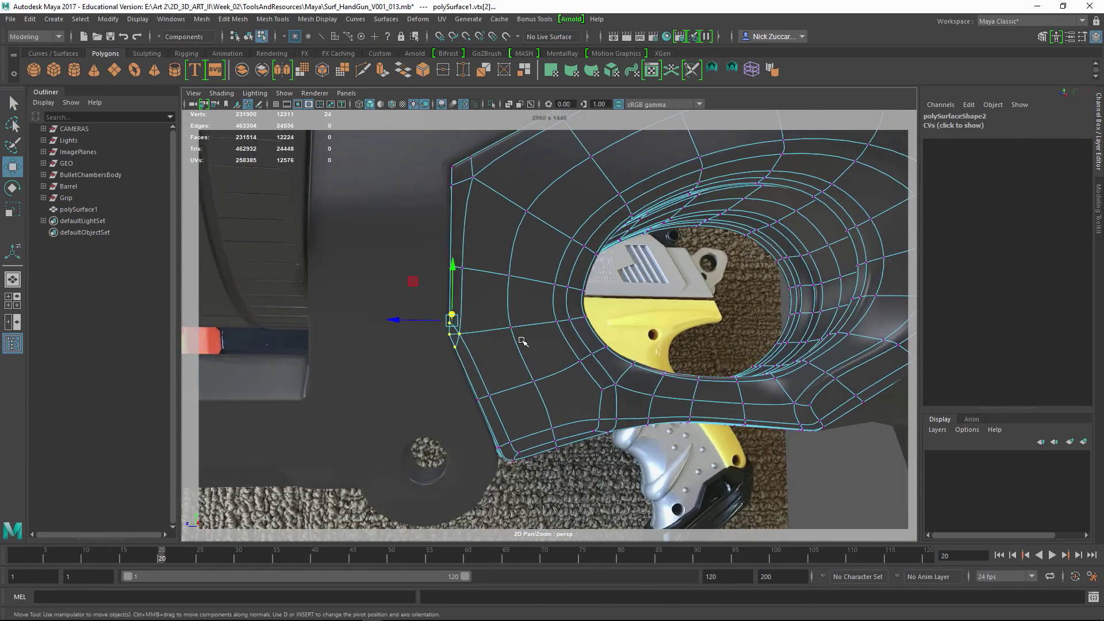
{"action": "key", "text": "space"}
{"action": "key", "text": "space"}
{"action": "scroll", "coordinate": [549, 326], "scroll_direction": "up", "scroll_amount": 5}
{"action": "key", "text": "r"}
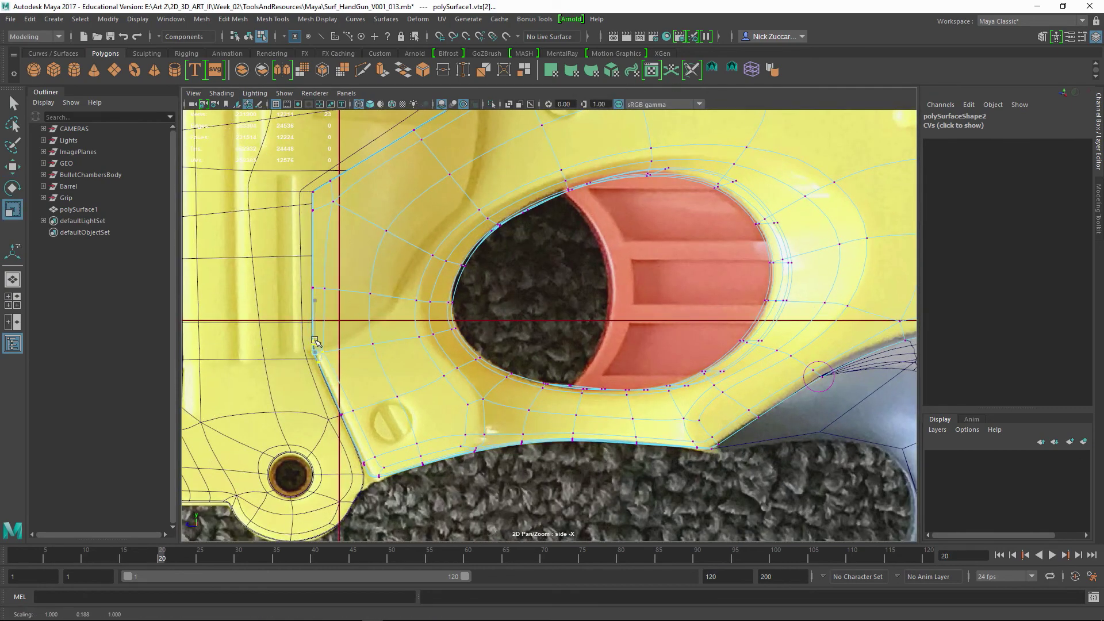
Move the vertices at the front edge's bend and lower front corner to line up with the adjoining frame.
{"action": "scroll", "coordinate": [336, 327], "scroll_direction": "up", "scroll_amount": 3}
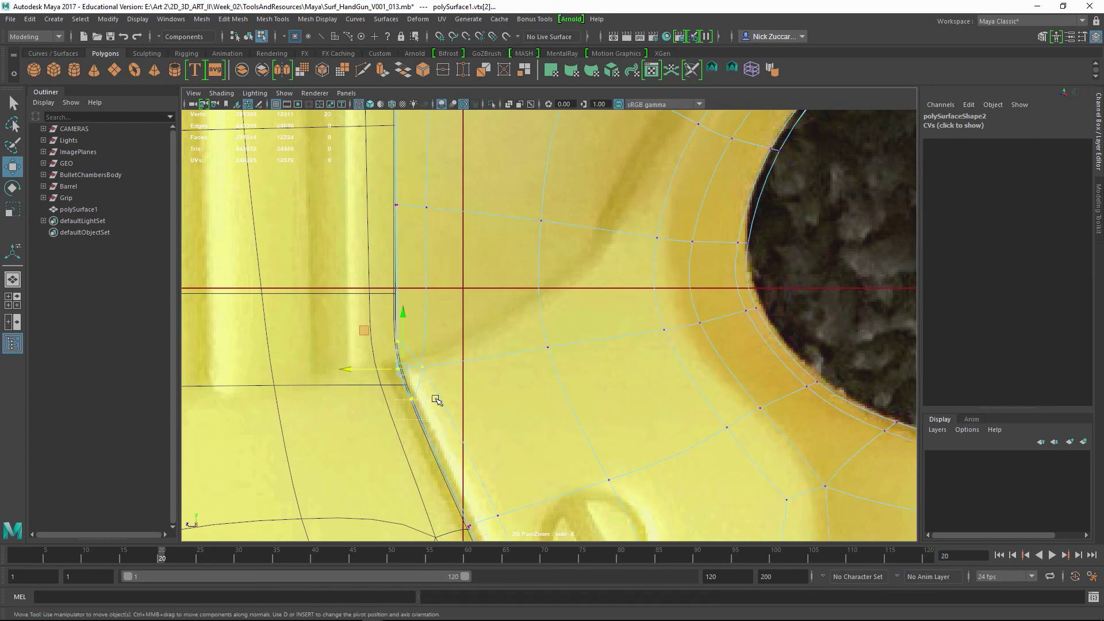
{"action": "scroll", "coordinate": [363, 368], "scroll_direction": "down", "scroll_amount": 3}
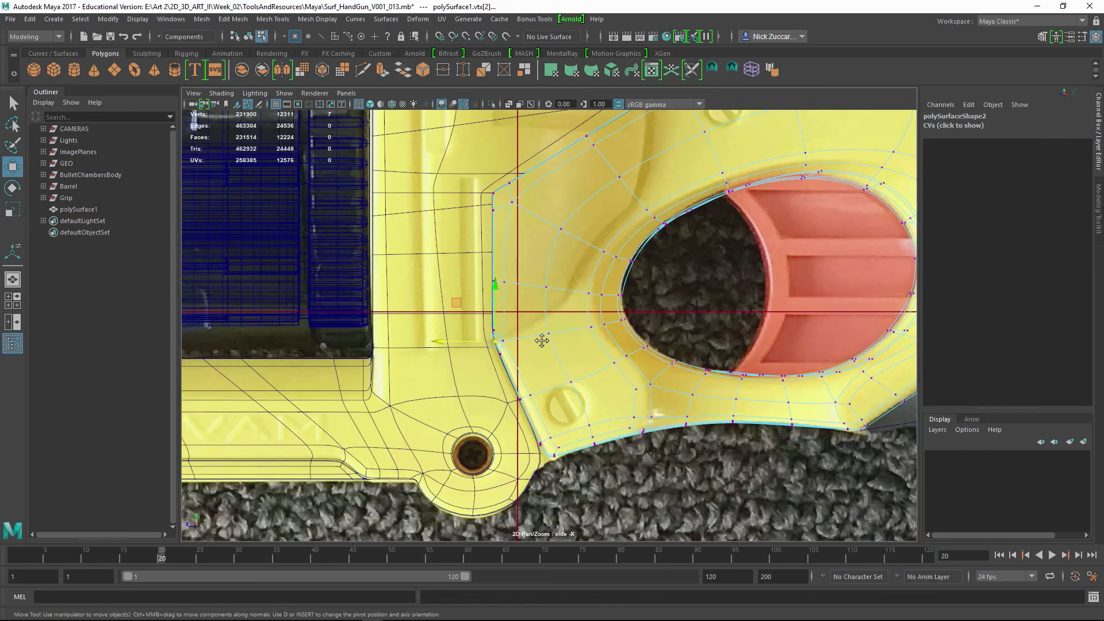
{"action": "scroll", "coordinate": [525, 460], "scroll_direction": "up", "scroll_amount": 3}
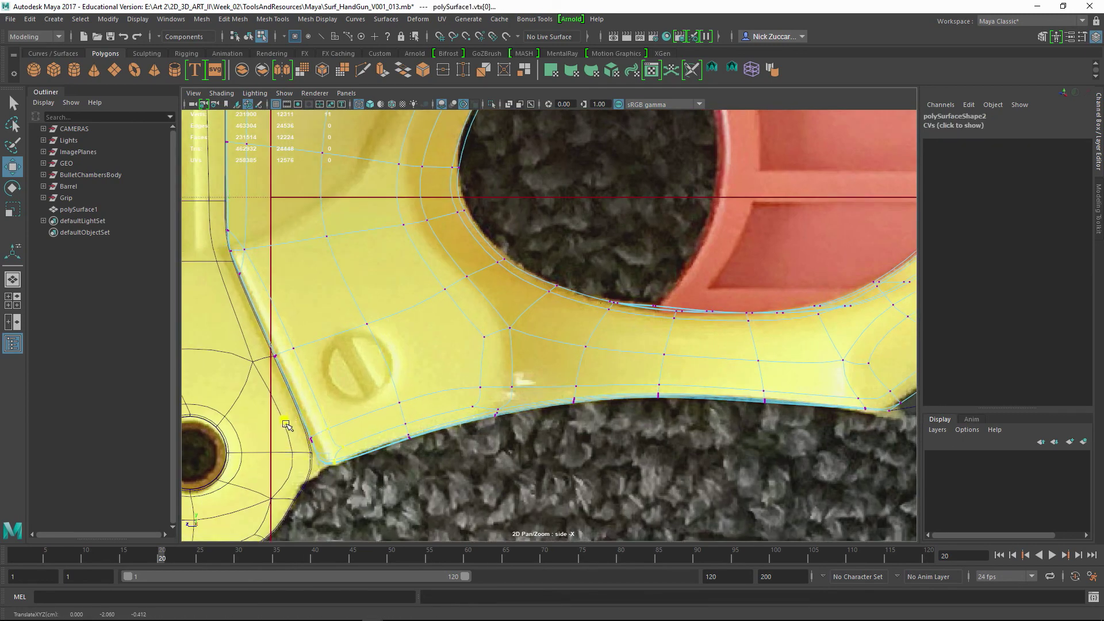
{"action": "scroll", "coordinate": [379, 357], "scroll_direction": "down", "scroll_amount": 3}
Adjust the vertices in front of the trigger opening and along the upper front slope to match the reference.
{"action": "left_click_drag", "start_coordinate": [441, 264], "coordinate": [396, 288]}
{"action": "scroll", "coordinate": [454, 324], "scroll_direction": "up", "scroll_amount": 2}
{"action": "left_click_drag", "start_coordinate": [387, 268], "coordinate": [387, 266]}
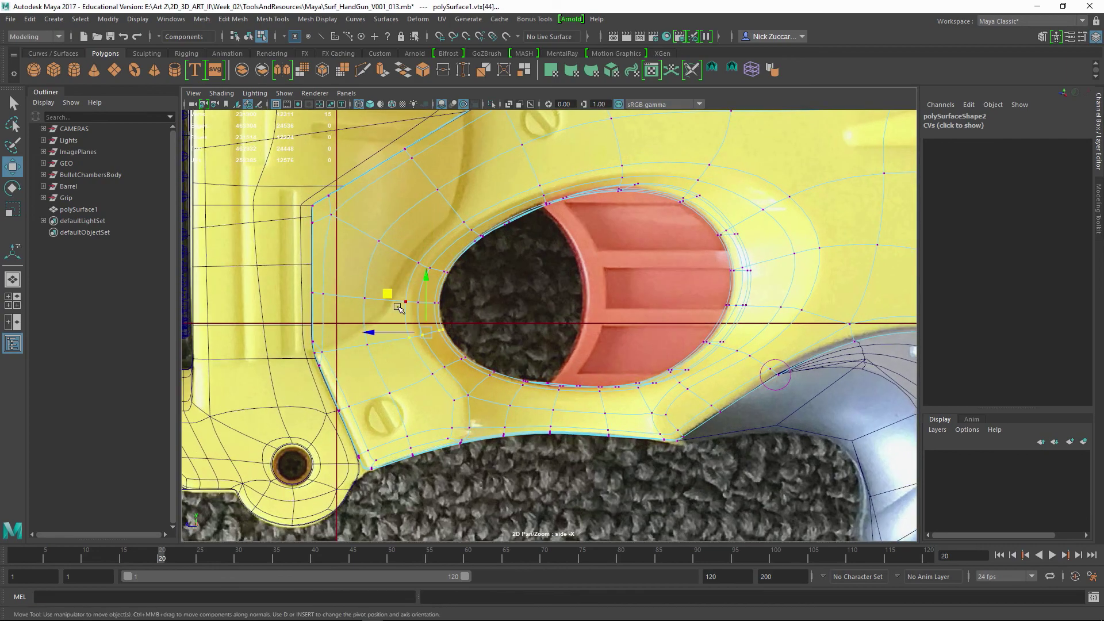
{"action": "left_click", "coordinate": [477, 490]}
{"action": "scroll", "coordinate": [478, 490], "scroll_direction": "down", "scroll_amount": 2}
{"action": "middle_click_drag", "start_coordinate": [593, 276], "coordinate": [457, 389], "text": "alt"}
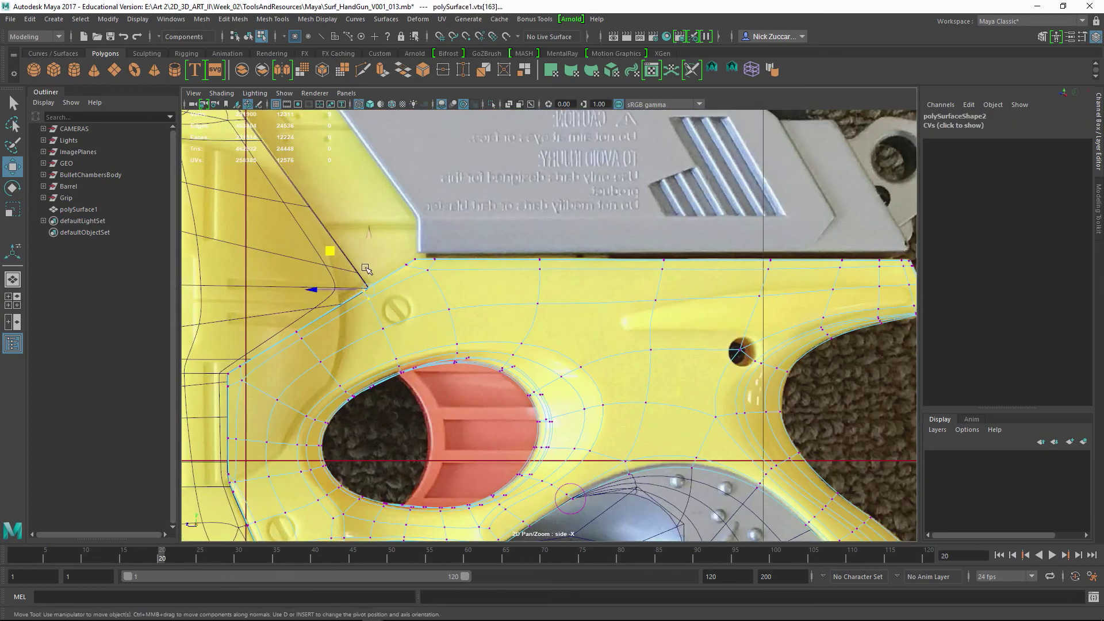
{"action": "scroll", "coordinate": [394, 272], "scroll_direction": "down", "scroll_amount": 4}
Return to object selection in perspective, review the whole gun and save the scene.
{"action": "key", "text": "space"}
{"action": "key", "text": "space"}
{"action": "key", "text": "F8"}
{"action": "left_click", "coordinate": [627, 460]}
{"action": "left_click_drag", "start_coordinate": [627, 460], "coordinate": [661, 426], "text": "alt"}
{"action": "scroll", "coordinate": [592, 389], "scroll_direction": "up", "scroll_amount": 4}
{"action": "left_click", "coordinate": [592, 390]}
{"action": "key", "text": "F10"}
{"action": "double_click", "coordinate": [592, 389]}
{"action": "scroll", "coordinate": [592, 389], "scroll_direction": "up", "scroll_amount": 2}
{"action": "scroll", "coordinate": [647, 374], "scroll_direction": "down", "scroll_amount": 6}
{"action": "left_click", "coordinate": [641, 363]}
{"action": "key", "text": "F8"}
{"action": "right_click_drag", "start_coordinate": [641, 363], "coordinate": [722, 396], "text": "alt"}
{"action": "left_click", "coordinate": [693, 384]}
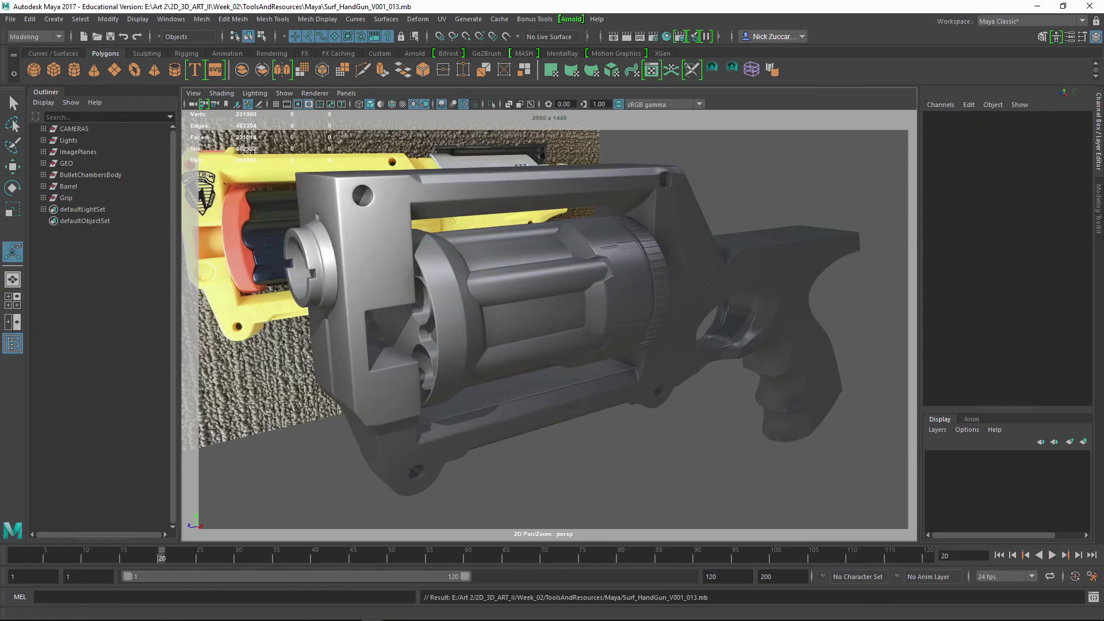
Open the Arnold RenderView and start rendering the gun from the perspective camera.
{"action": "left_click", "coordinate": [571, 19]}
{"action": "left_click", "coordinate": [580, 51]}
{"action": "left_click", "coordinate": [1073, 33]}
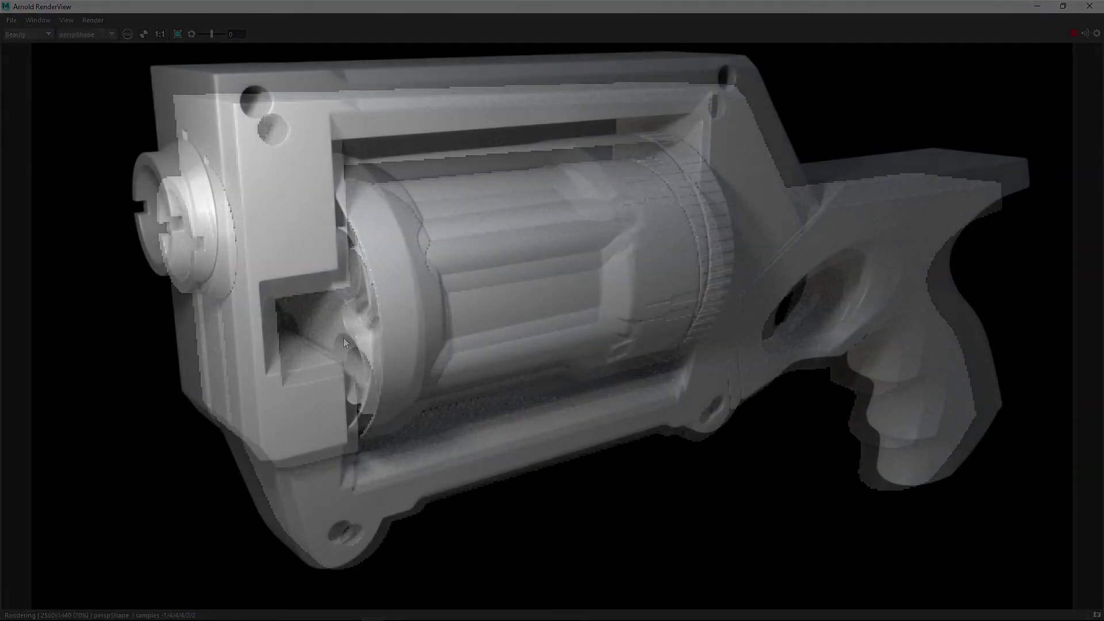